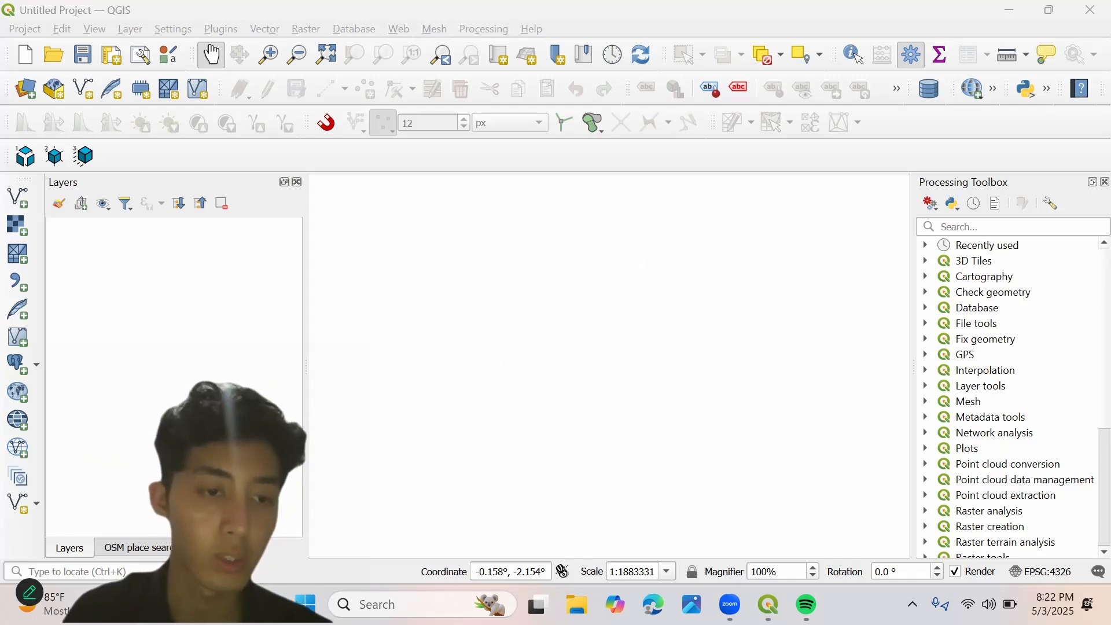
# - Add the Google Satelit and OpenStreetMap XYZ tile basemaps to the project
pyautogui.click(207, 548)
pyautogui.scroll(-1, 144, 463)
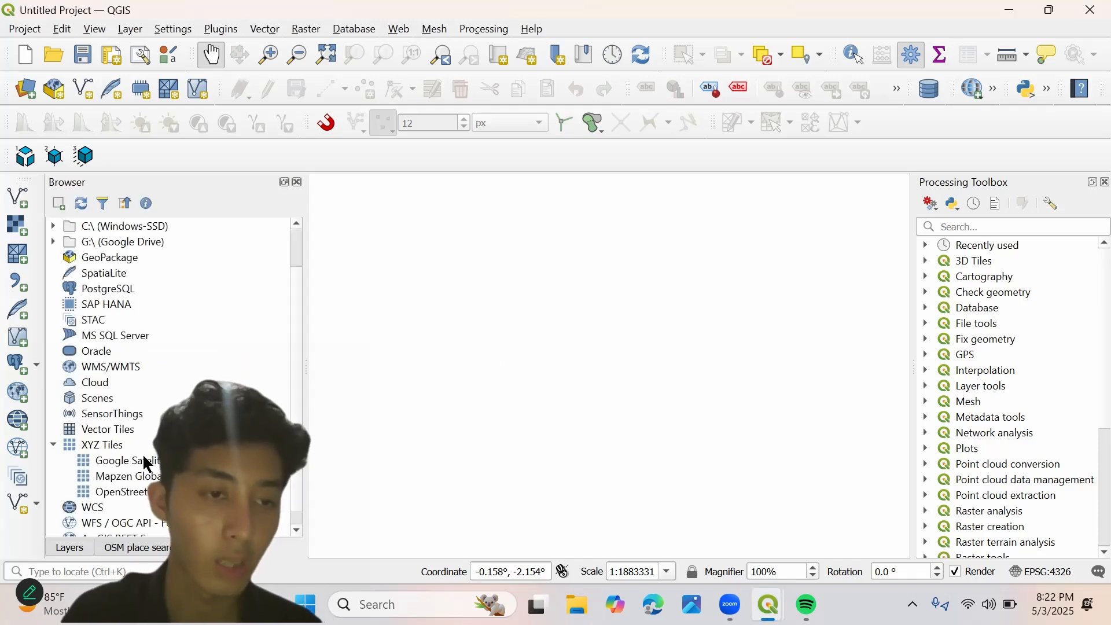
pyautogui.doubleClick(142, 460)
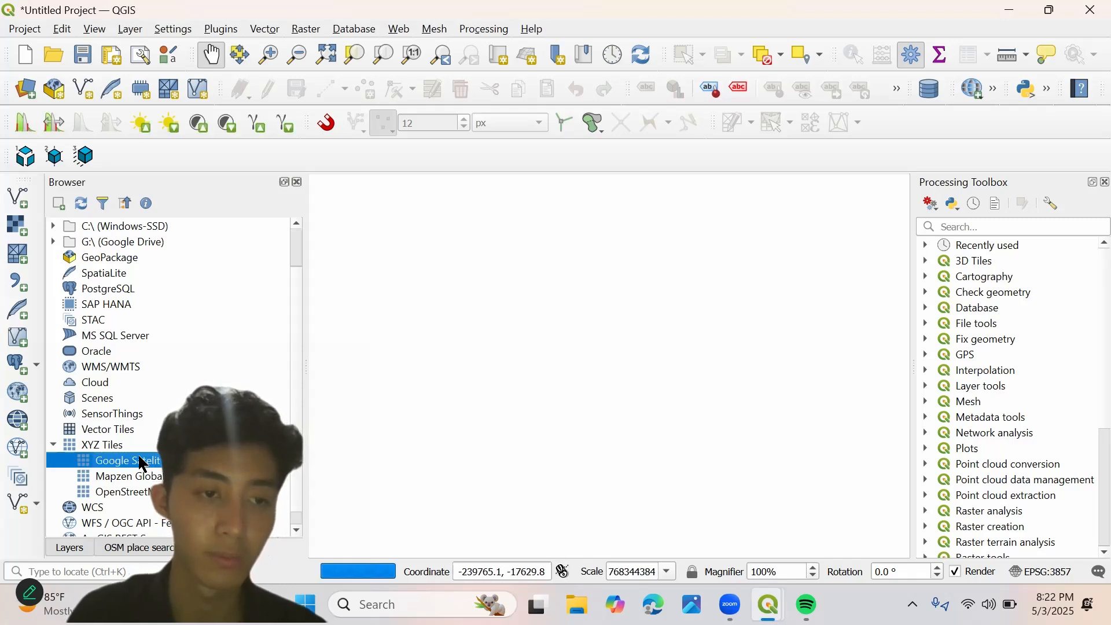
pyautogui.click(140, 496)
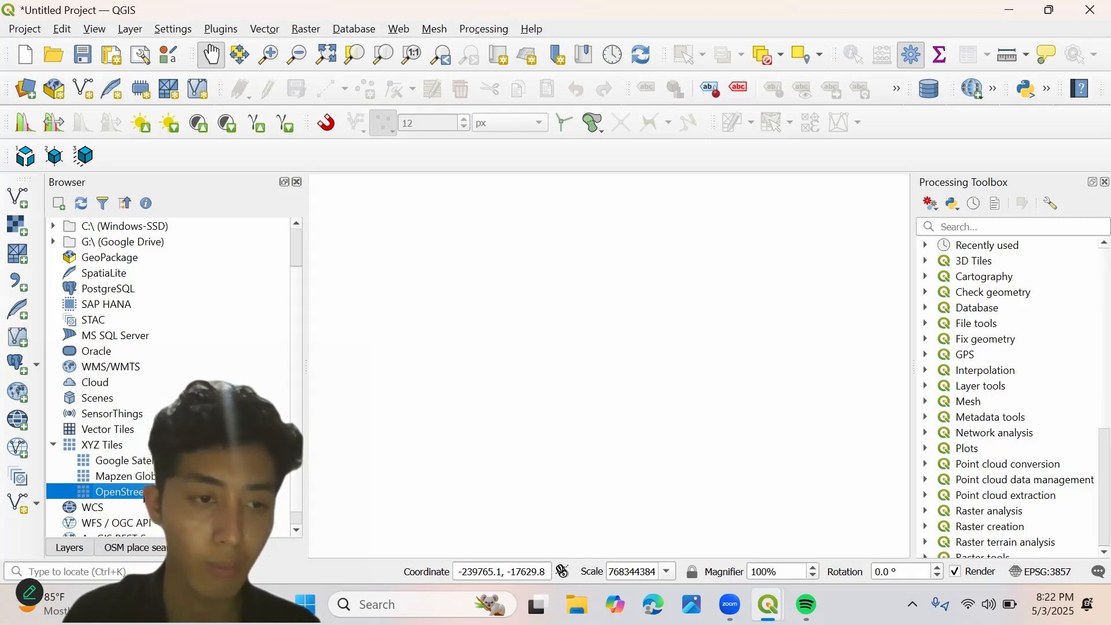
# - Search the OSM places for "Sumatera Selatan"
pyautogui.moveTo(625, 407); pyautogui.dragTo(549, 399)
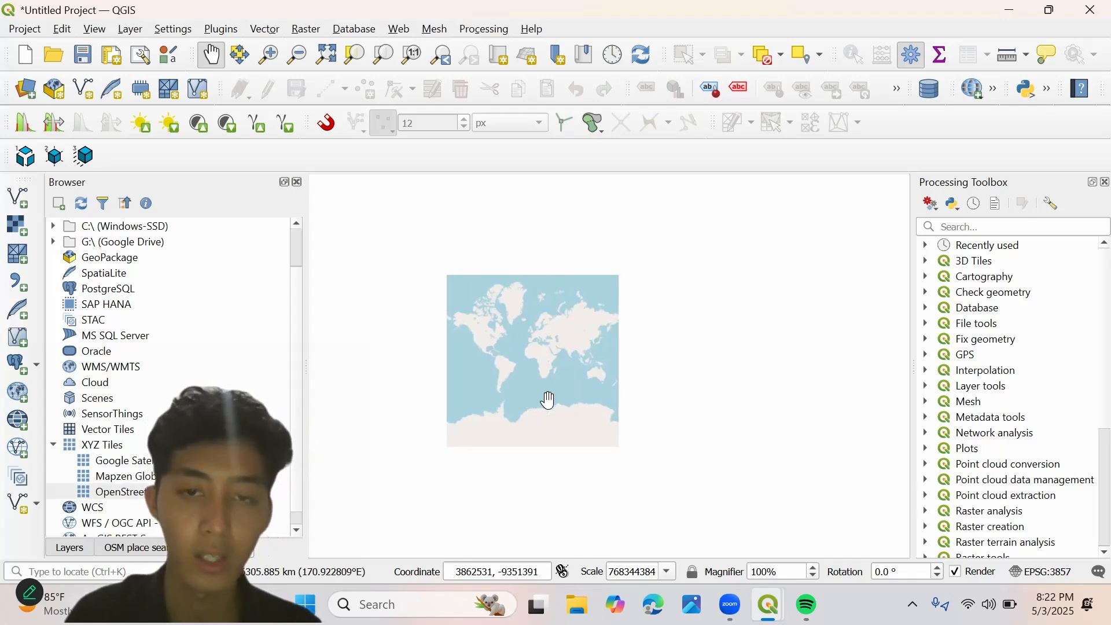
pyautogui.scroll(1, 561, 393)
pyautogui.scroll(3, 618, 342)
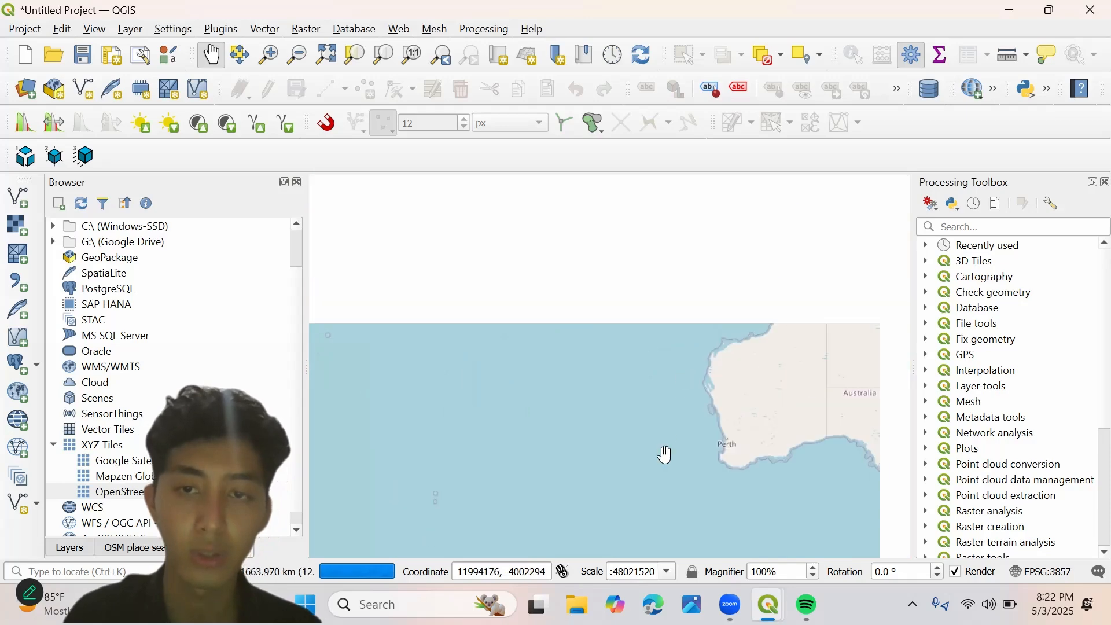
pyautogui.moveTo(658, 334); pyautogui.dragTo(626, 516)
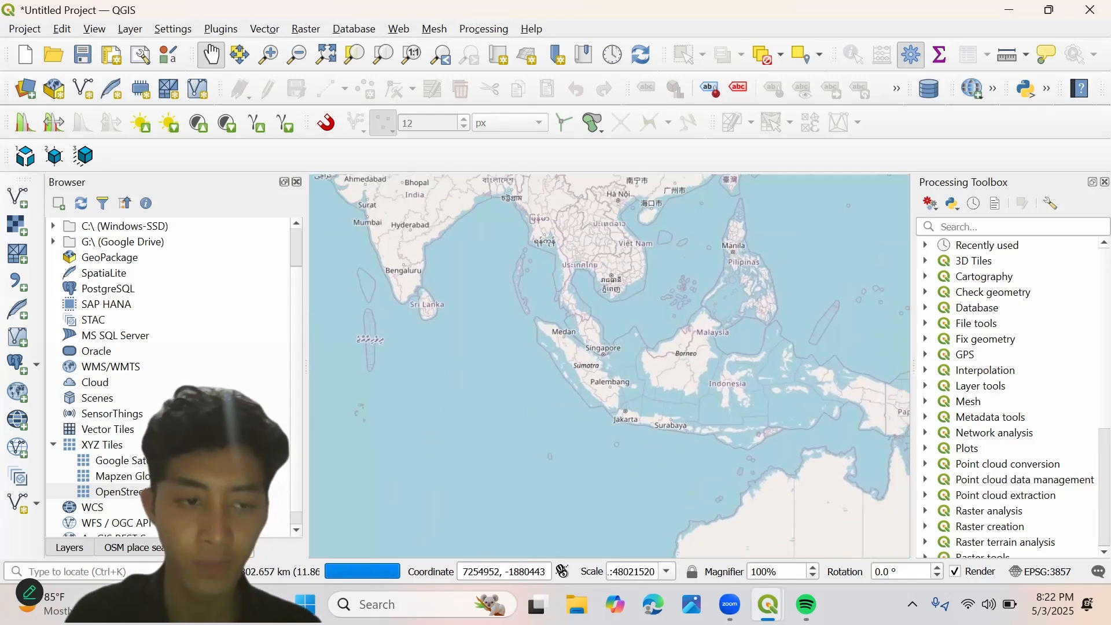
pyautogui.click(163, 550)
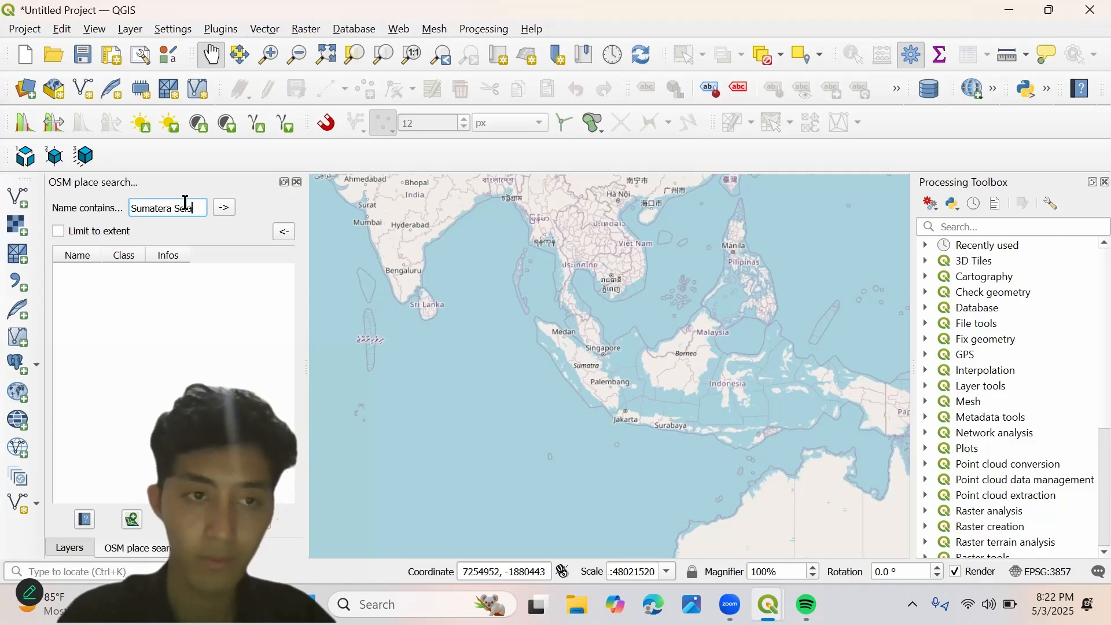
pyautogui.write('atan')
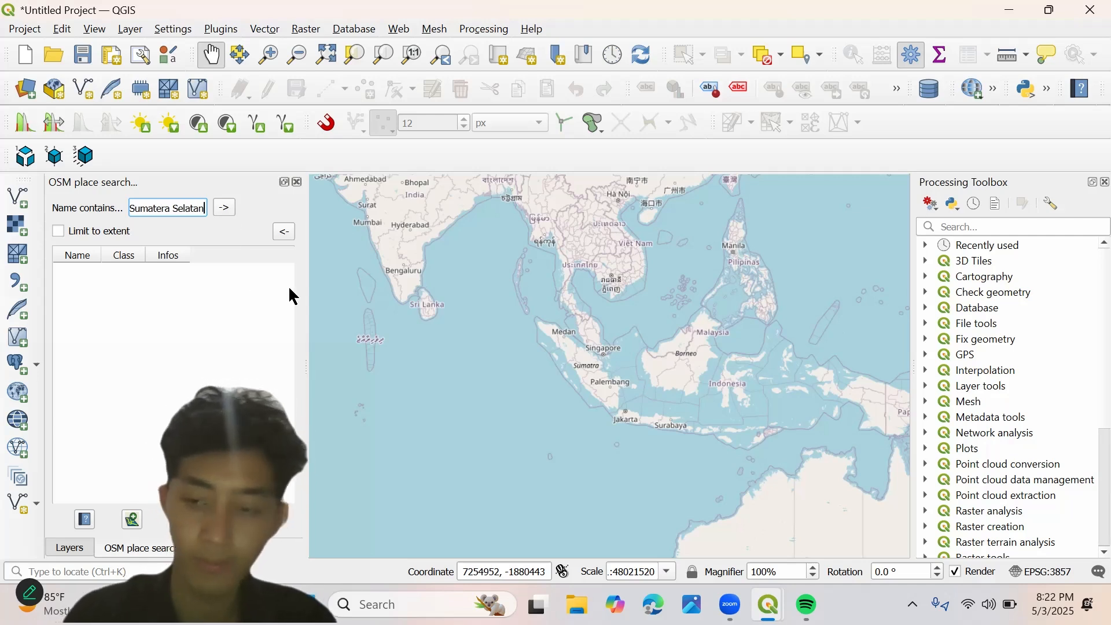
pyautogui.press('Return')
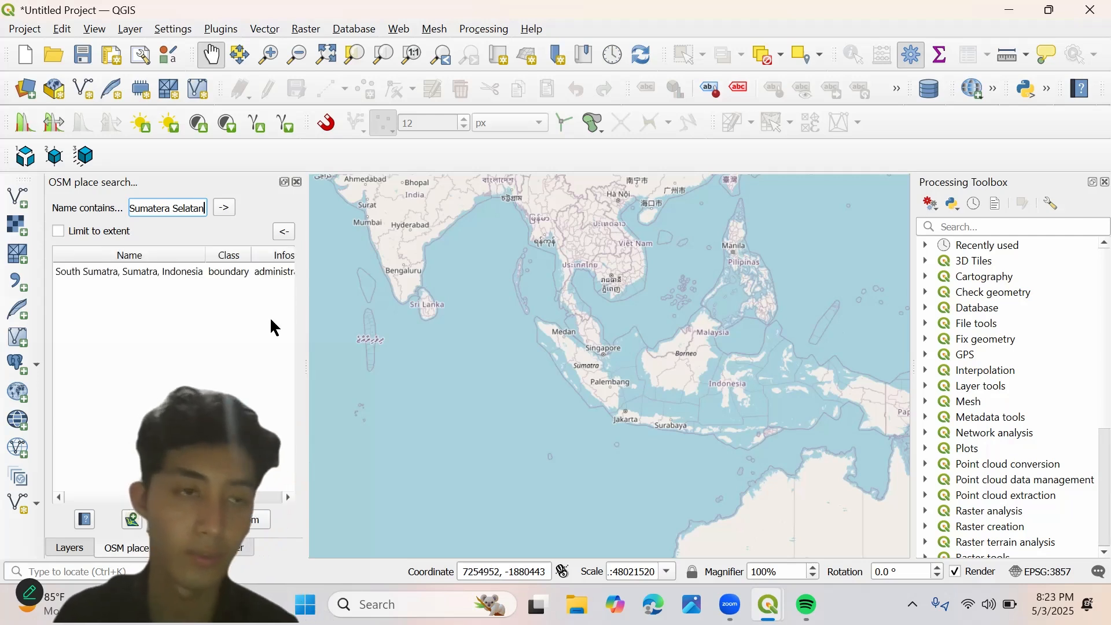
# - Zoom to the South Sumatra, Sumatra, Indonesia boundary result and add it to the project as a vector layer
pyautogui.click(209, 276)
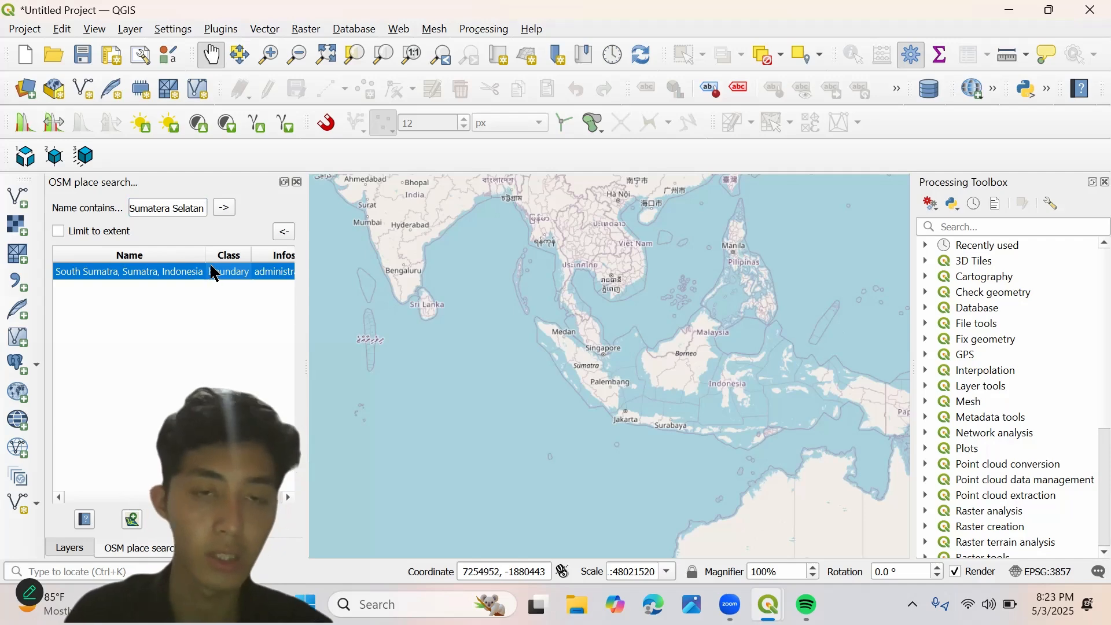
pyautogui.doubleClick(224, 271)
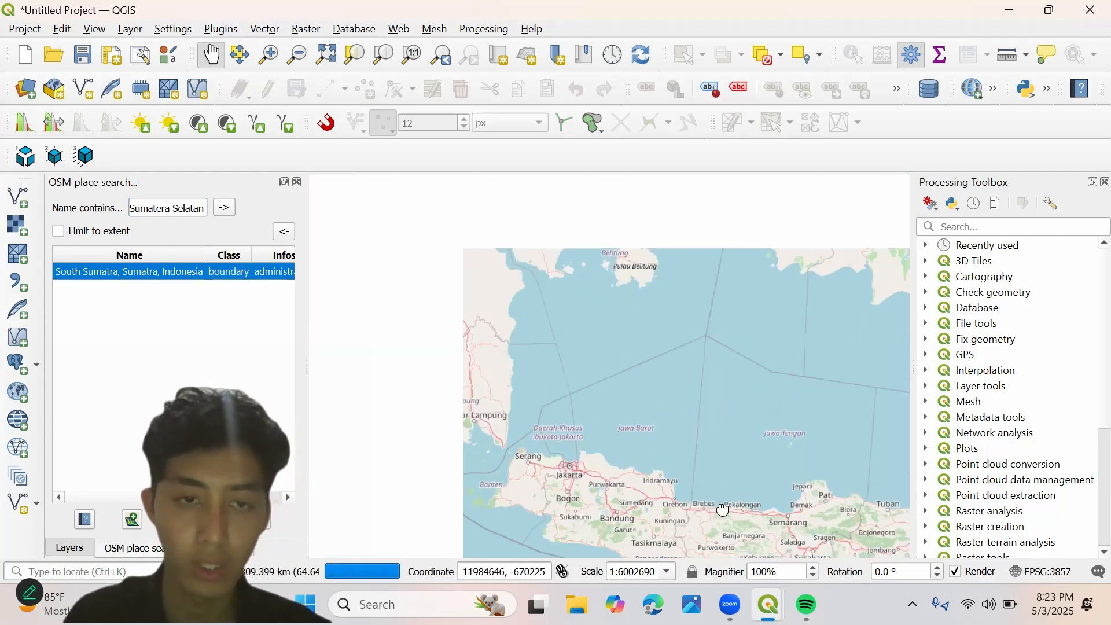
pyautogui.doubleClick(228, 270)
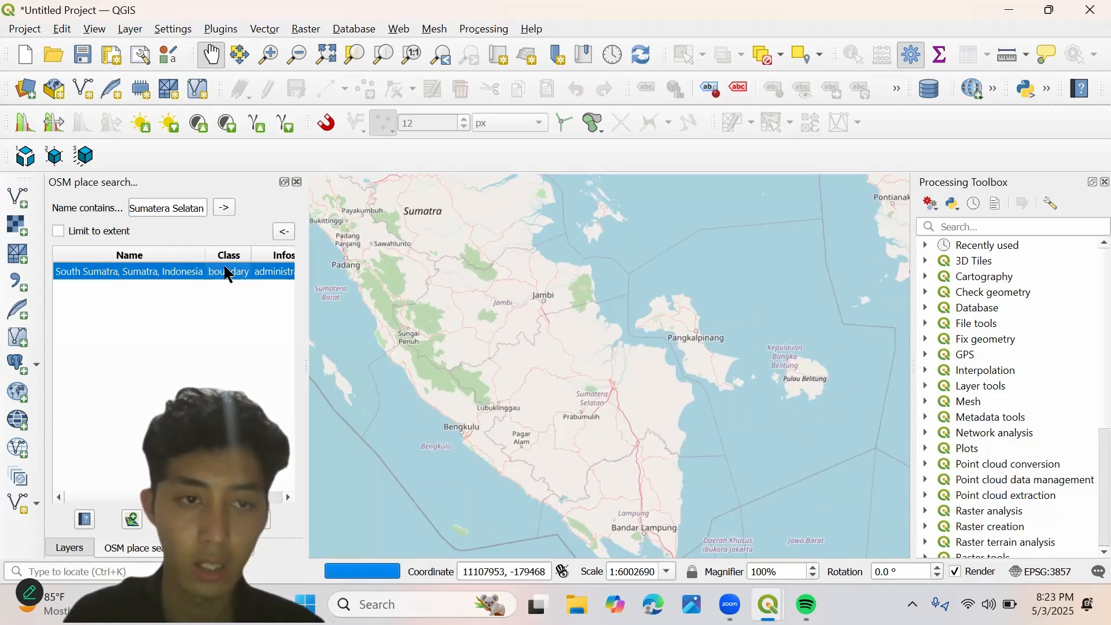
pyautogui.doubleClick(225, 272)
pyautogui.click(248, 272)
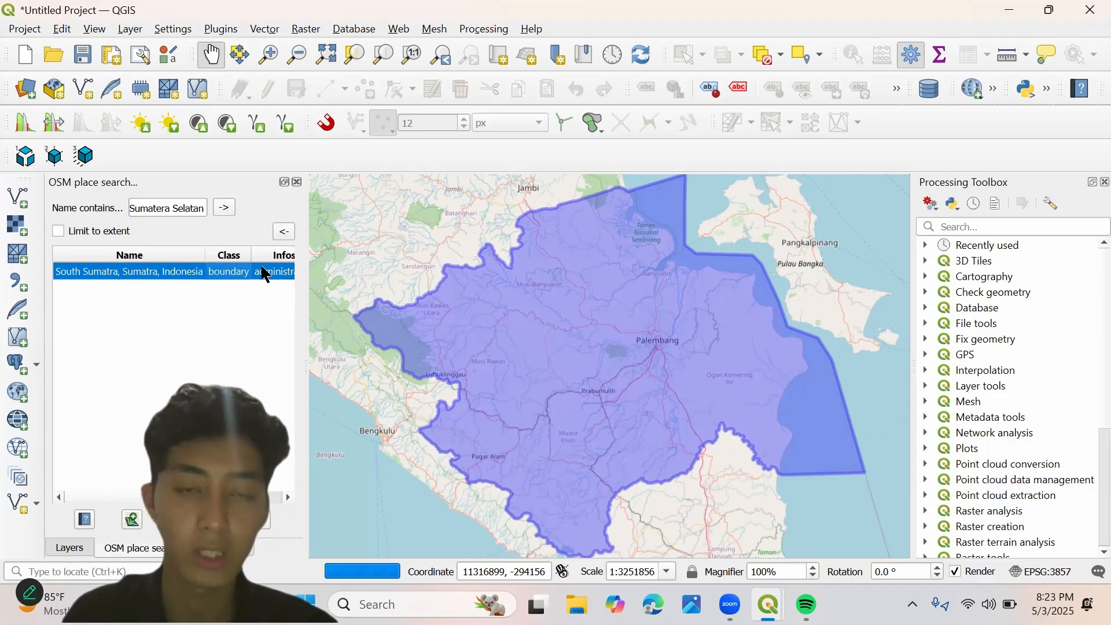
pyautogui.click(131, 521)
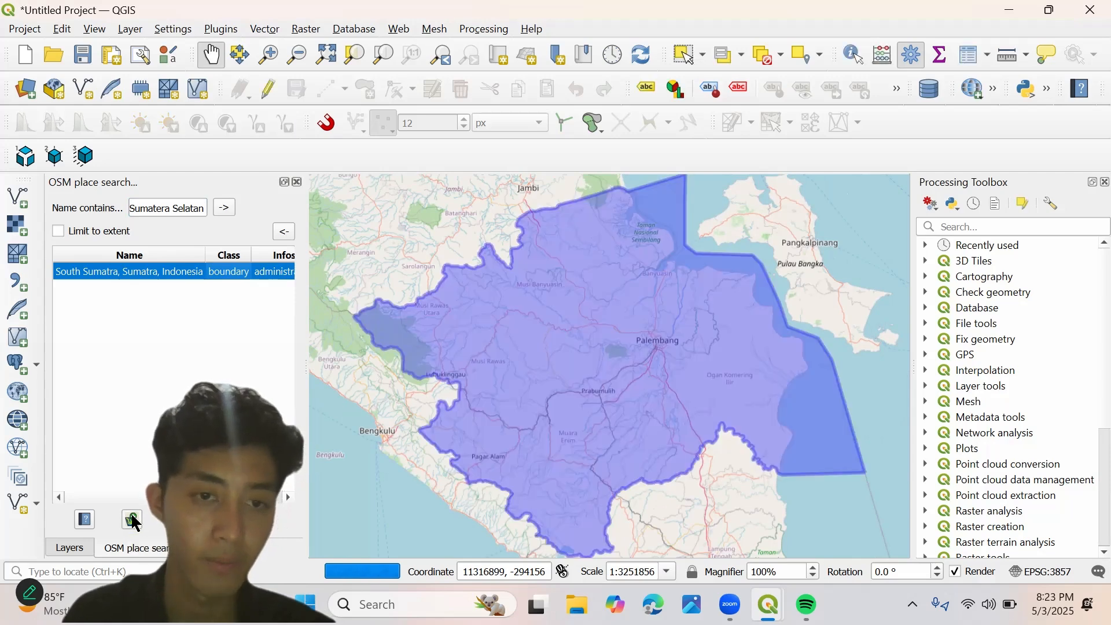
# - Rename the newly added South Sumatra boundary layer as Sumatera Selatan
pyautogui.click(70, 548)
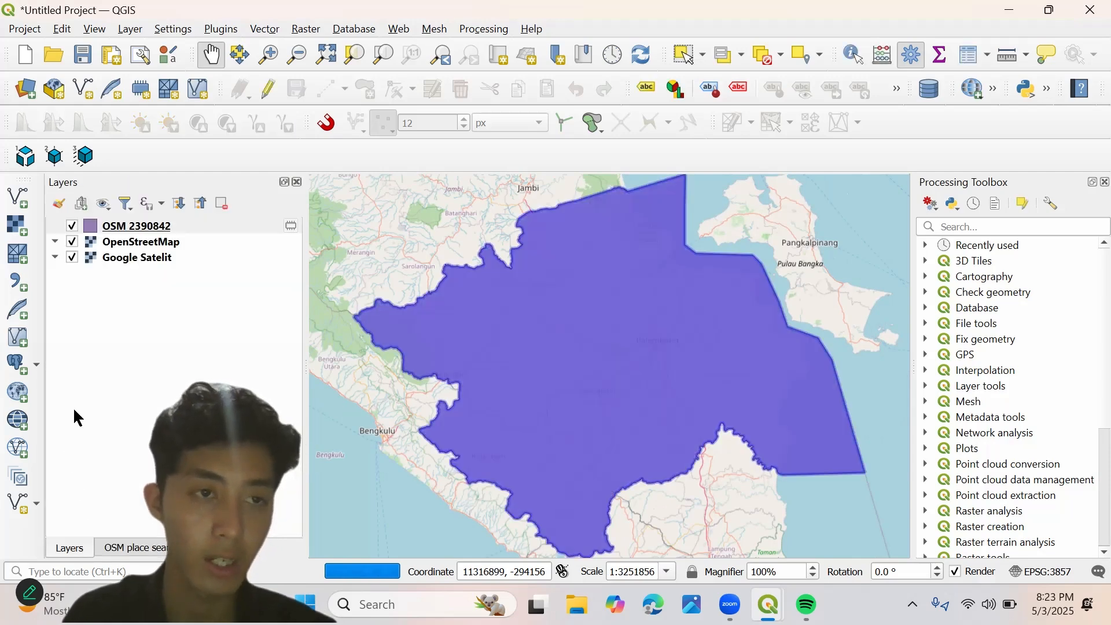
pyautogui.click(123, 228)
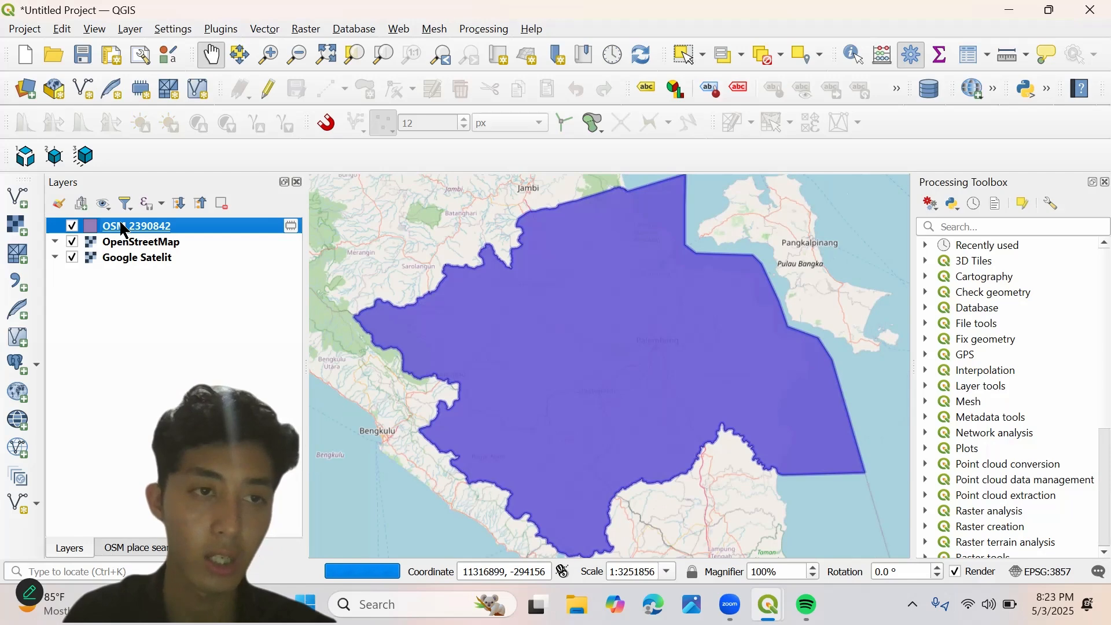
pyautogui.rightClick(123, 228)
pyautogui.click(149, 137)
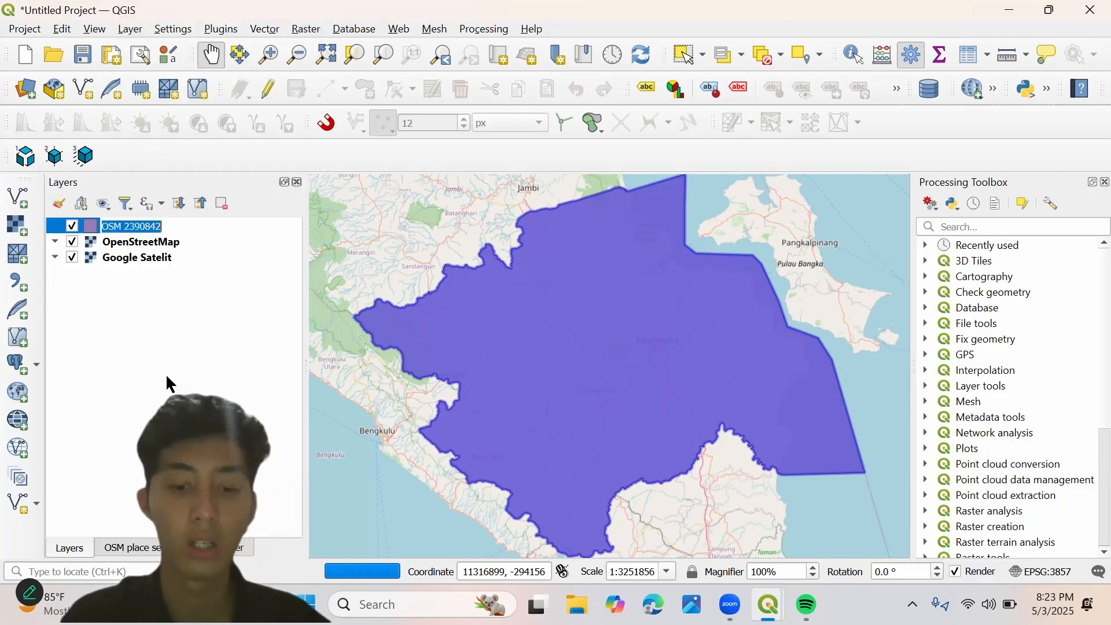
pyautogui.write('Sum')
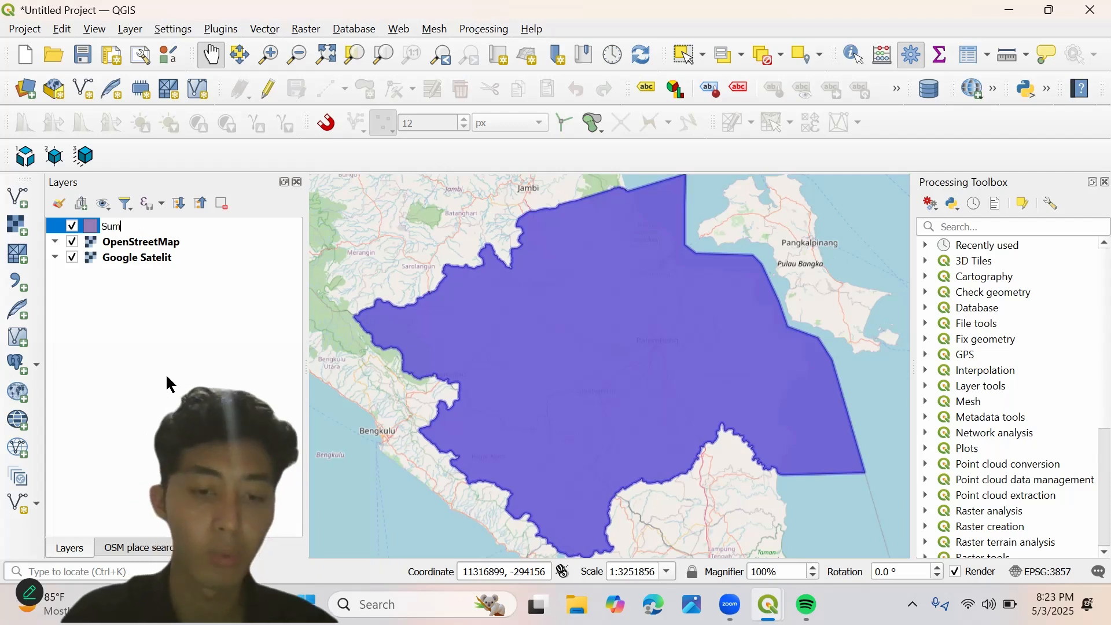
pyautogui.write('atera Selatan')
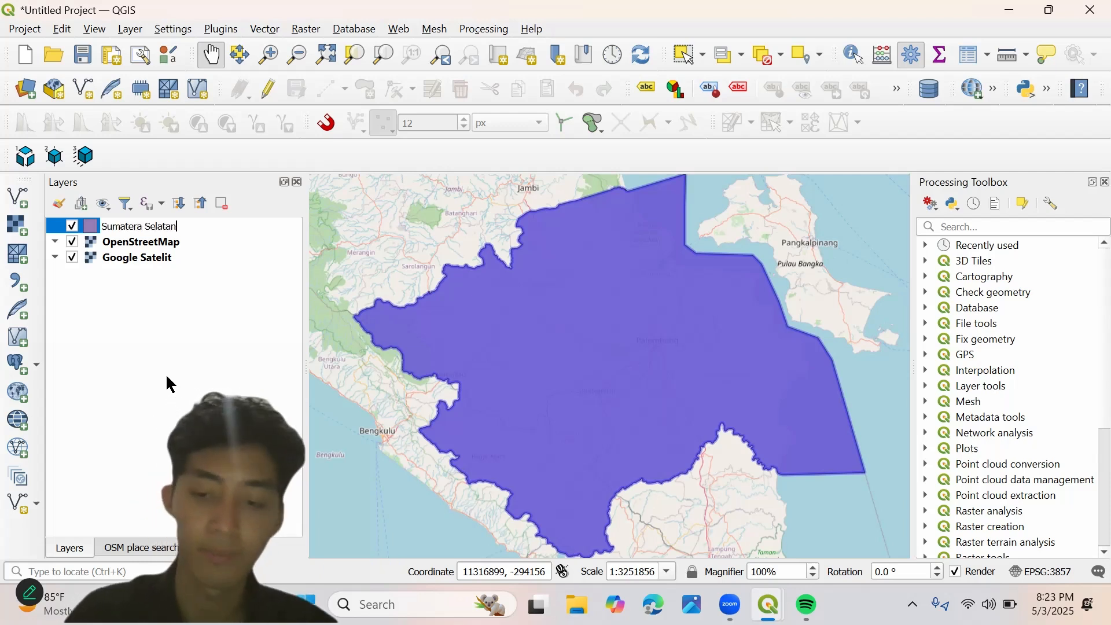
pyautogui.press('Return')
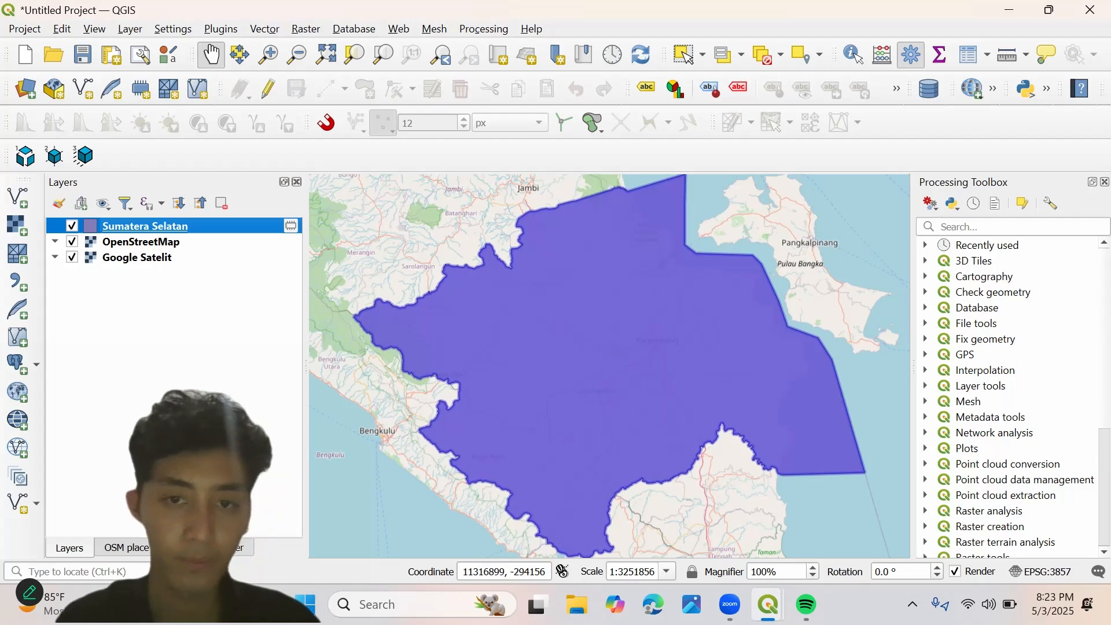
# - Search the OSM places for "Banyuasin" in place of the previous search term
pyautogui.click(128, 548)
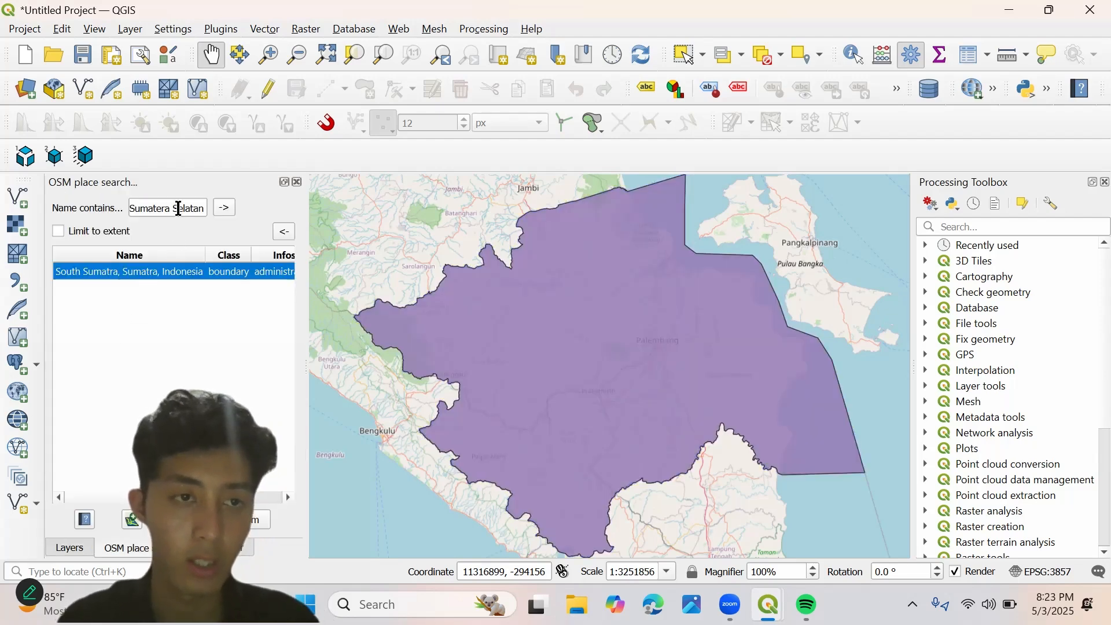
pyautogui.tripleClick(178, 209)
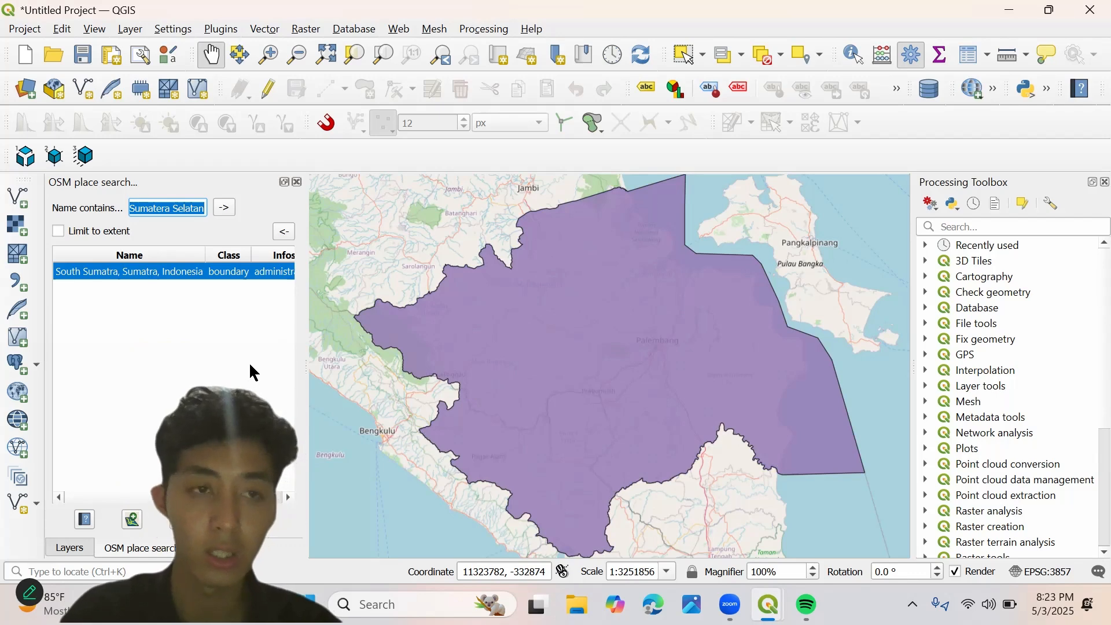
pyautogui.write('Banyu')
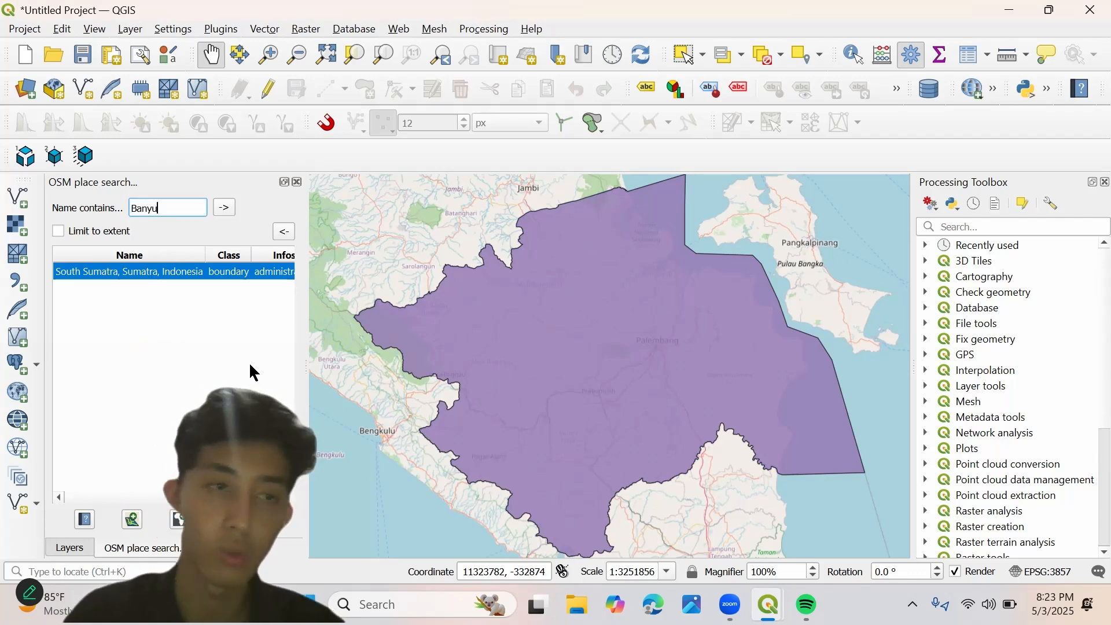
pyautogui.write('asin')
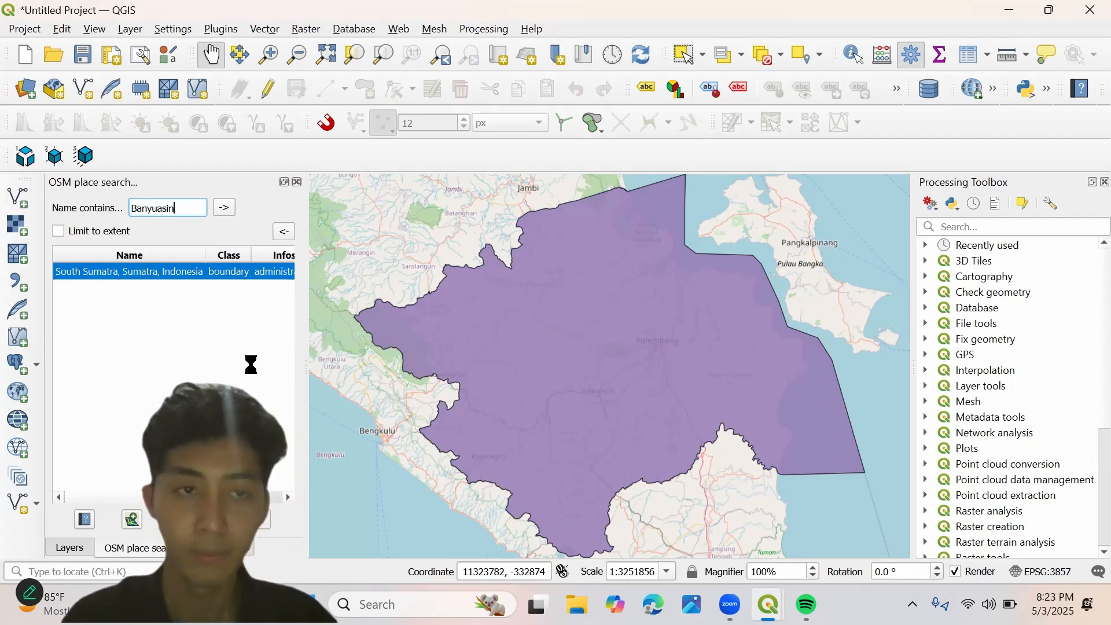
pyautogui.press('Return')
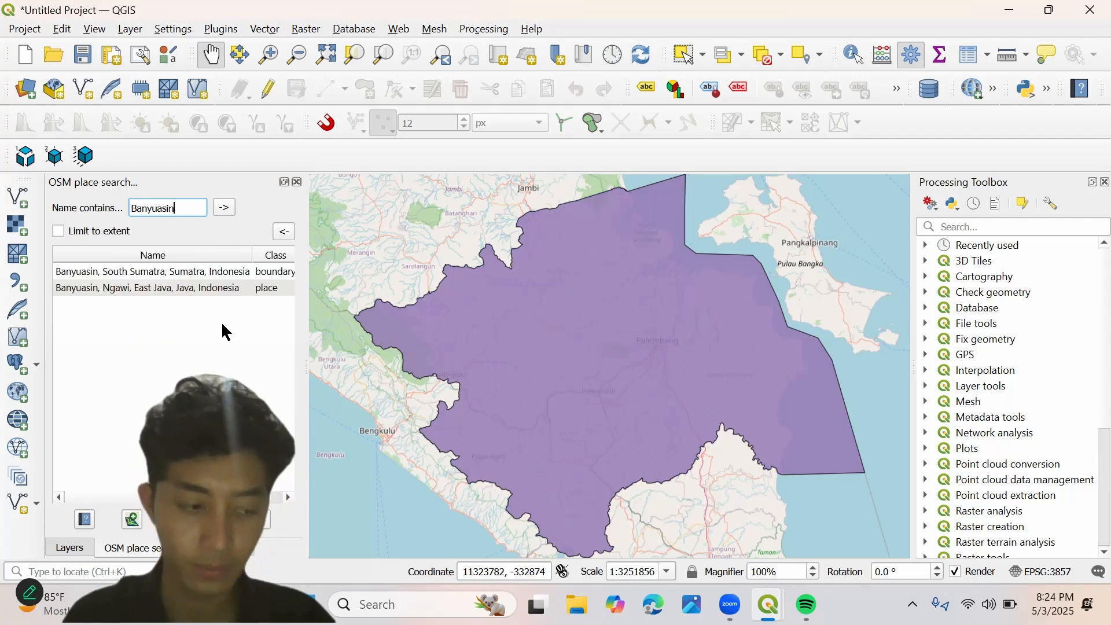
# - Add the Banyuasin, South Sumatra, Sumatra, Indonesia boundary result to the project as a vector layer
pyautogui.click(201, 283)
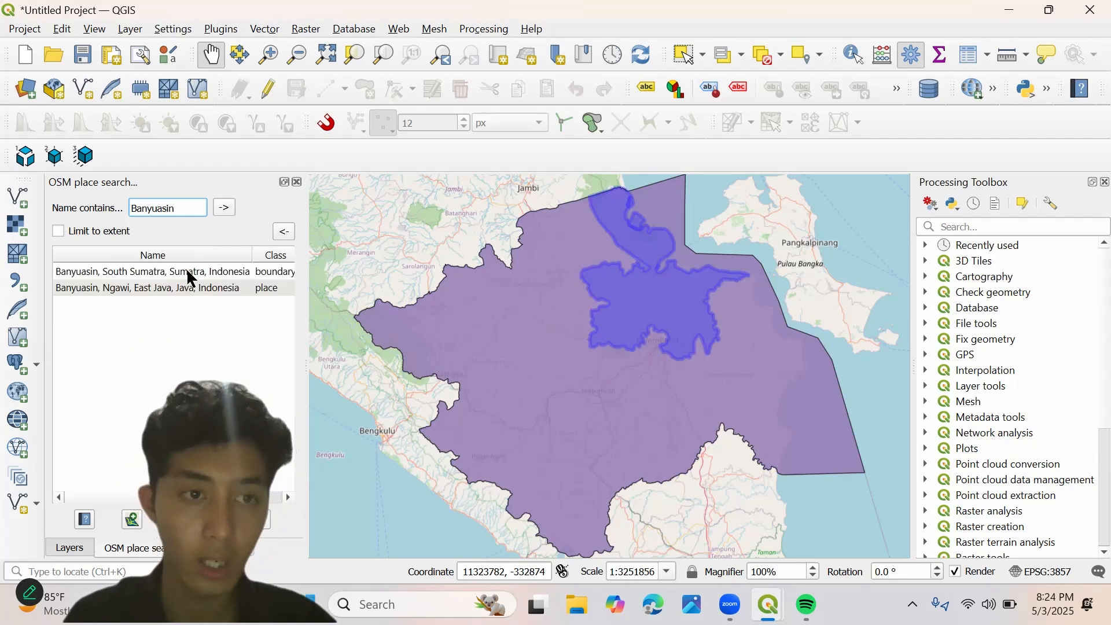
pyautogui.click(191, 281)
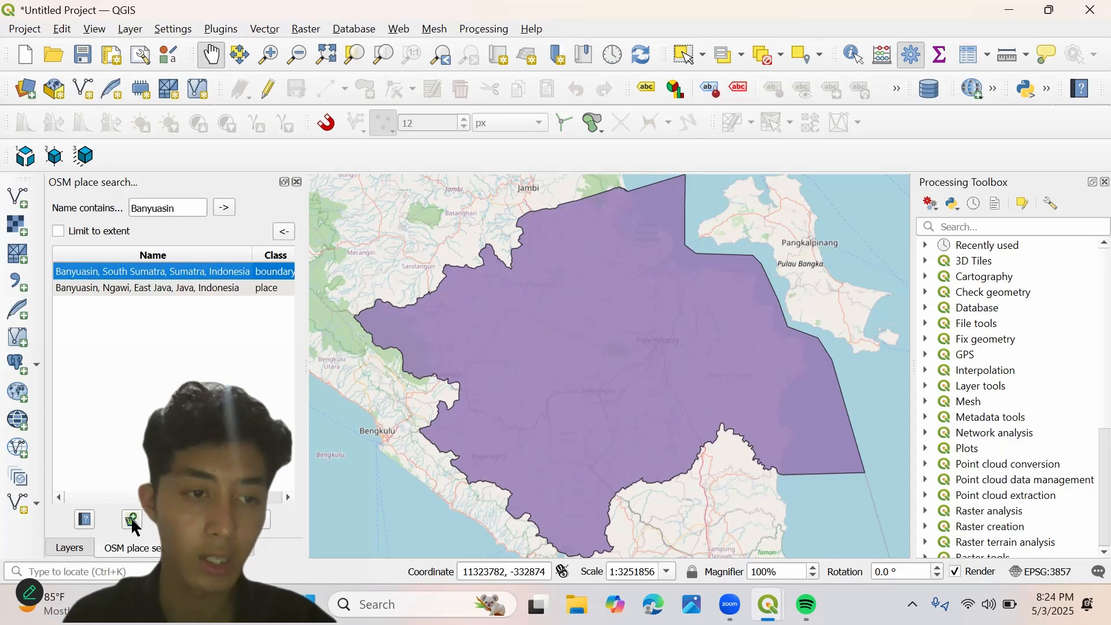
pyautogui.click(132, 520)
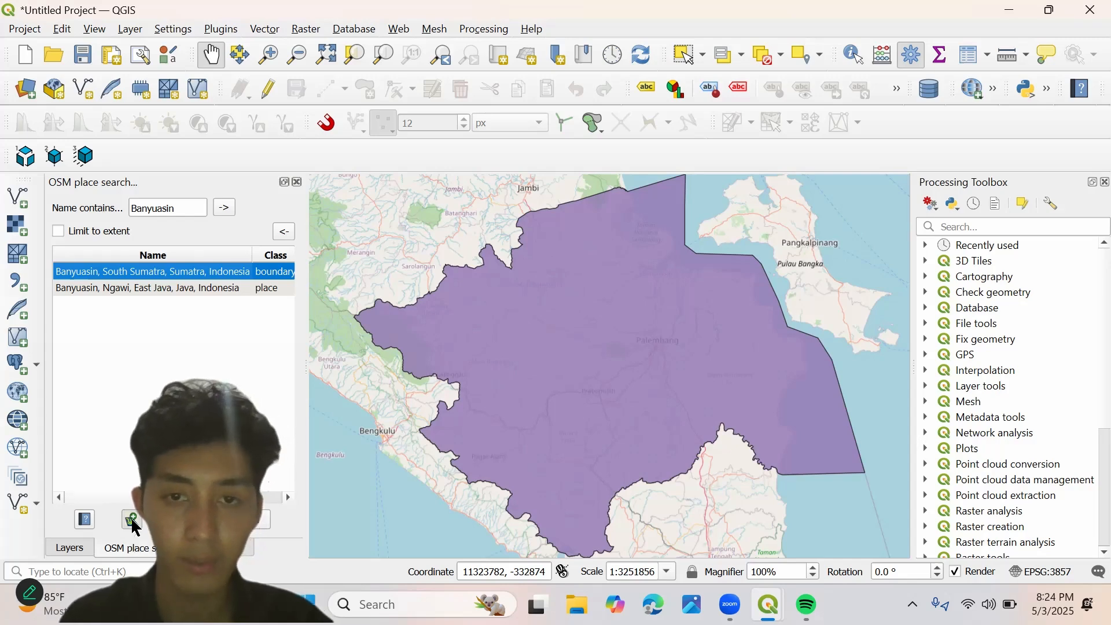
# - Rename the newly added regency boundary layer as Banyuasin
pyautogui.click(70, 549)
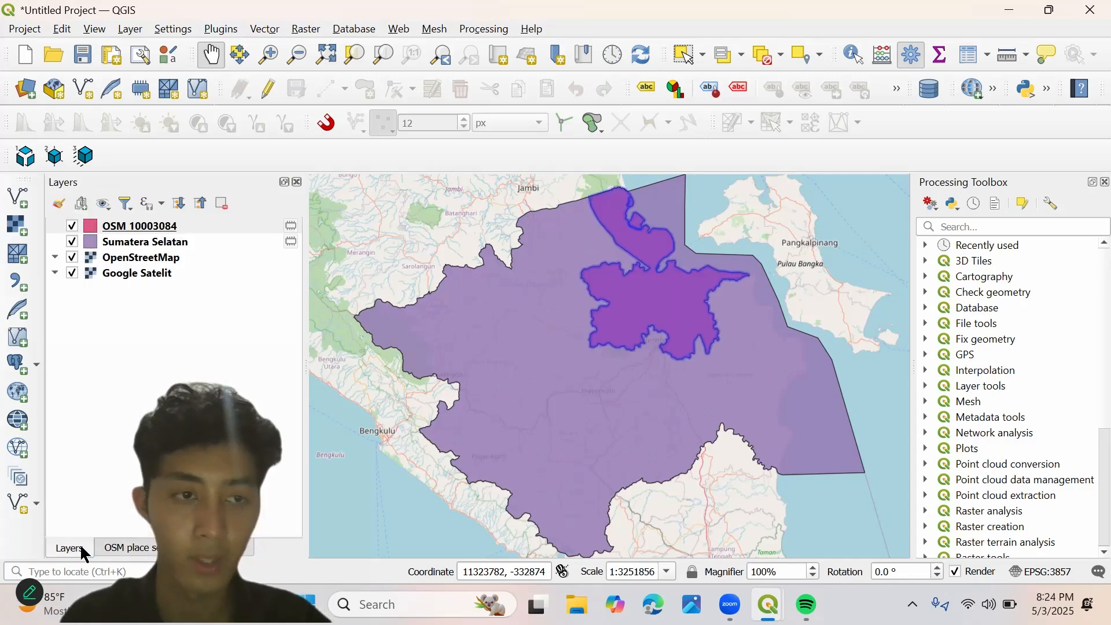
pyautogui.click(140, 229)
pyautogui.rightClick(140, 230)
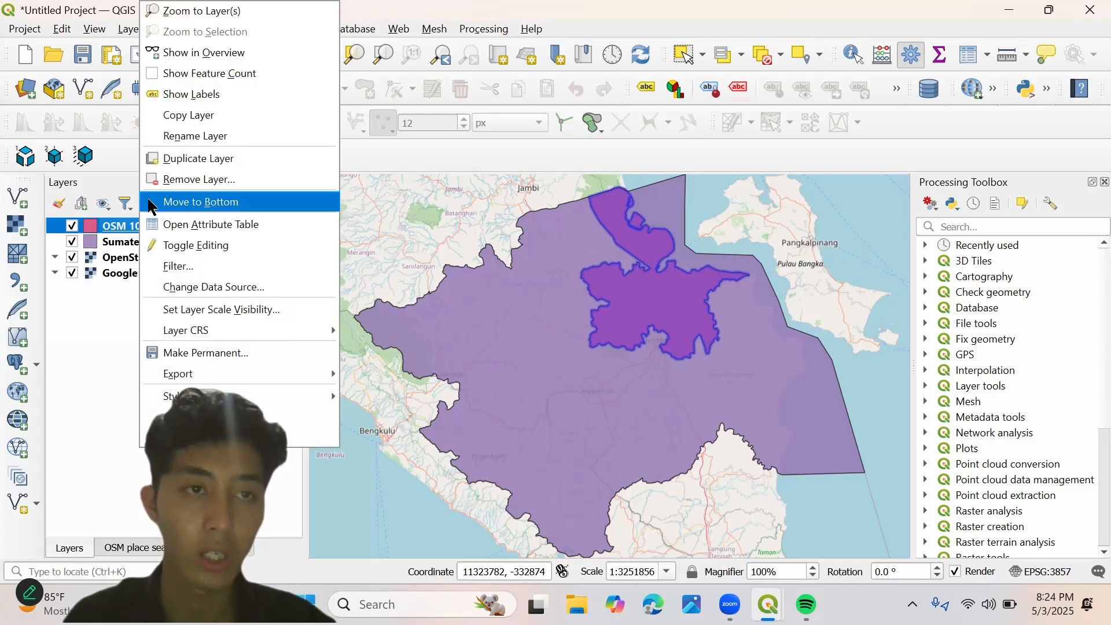
pyautogui.click(218, 137)
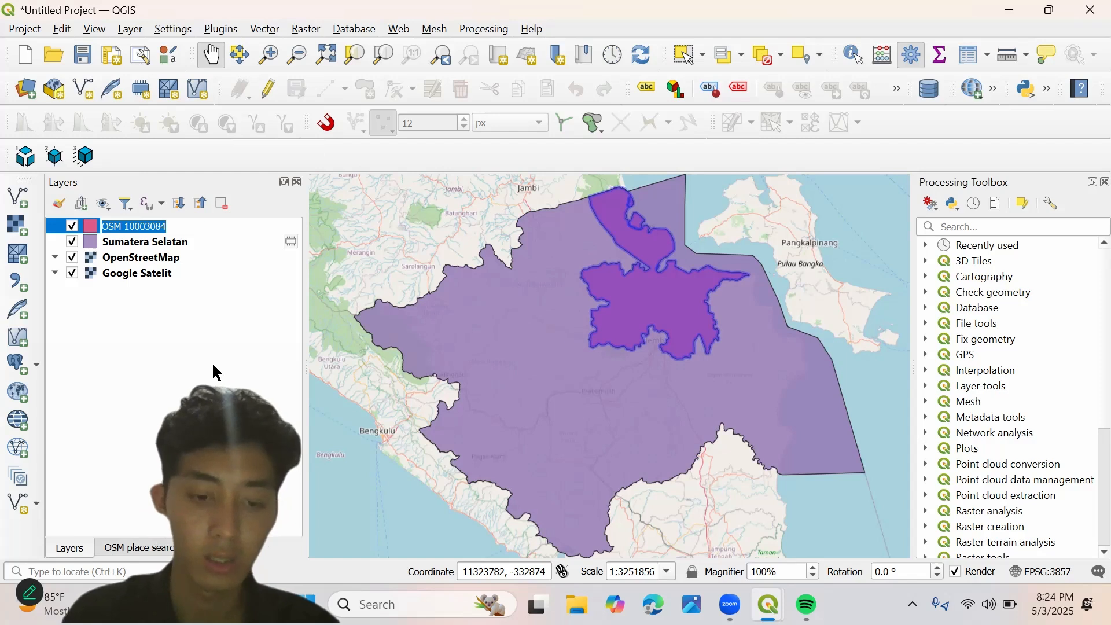
pyautogui.write('Banyuasin')
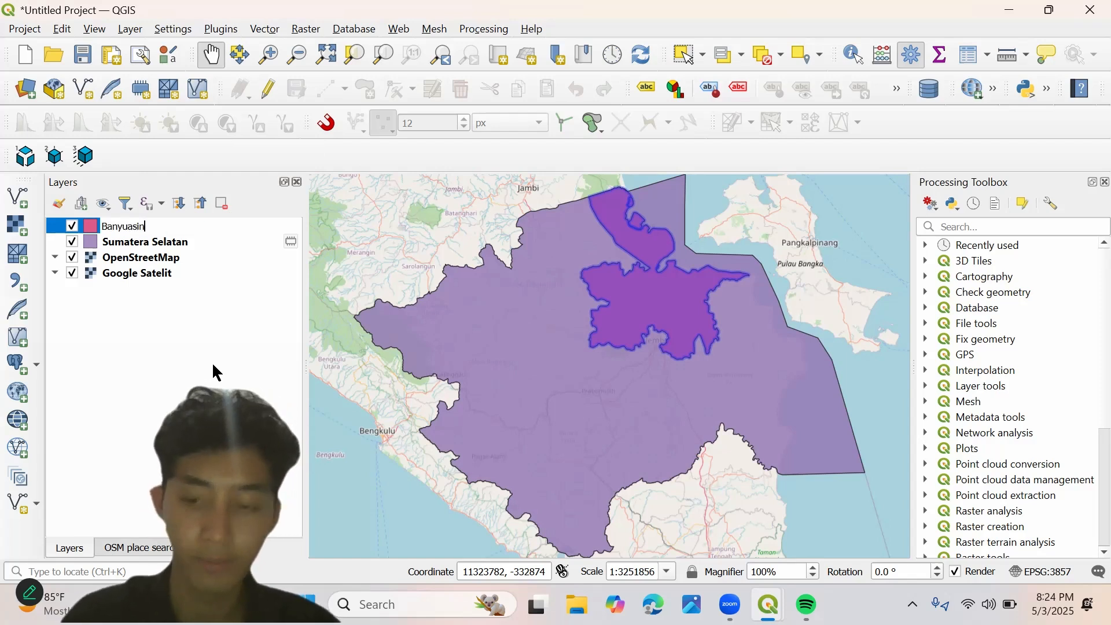
pyautogui.press('Return')
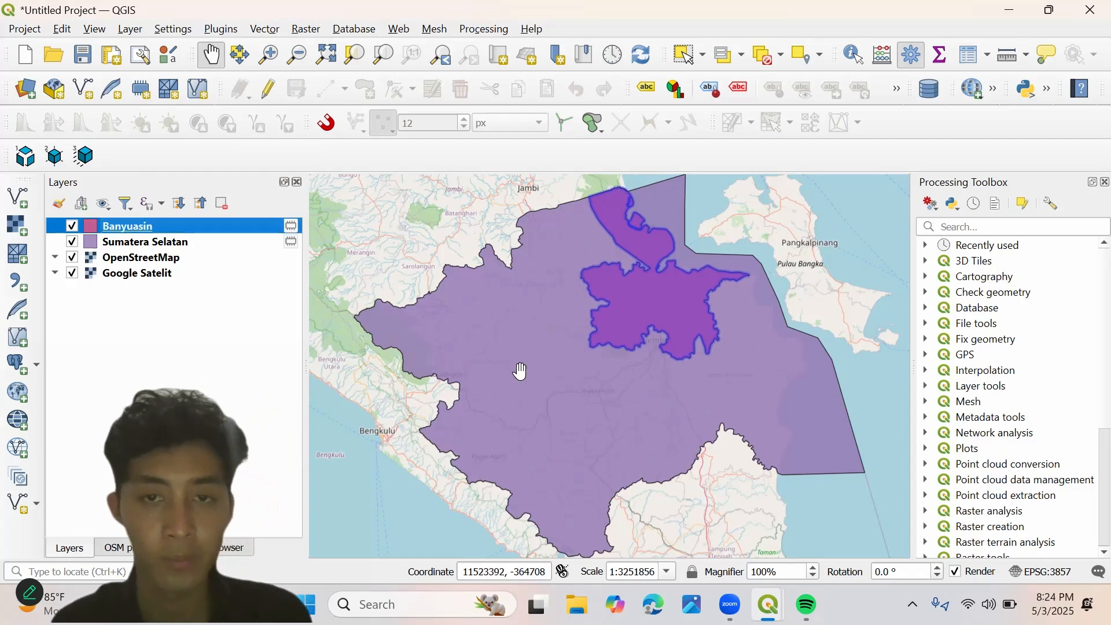
pyautogui.moveTo(510, 401); pyautogui.dragTo(560, 389)
pyautogui.moveTo(601, 436); pyautogui.dragTo(542, 431)
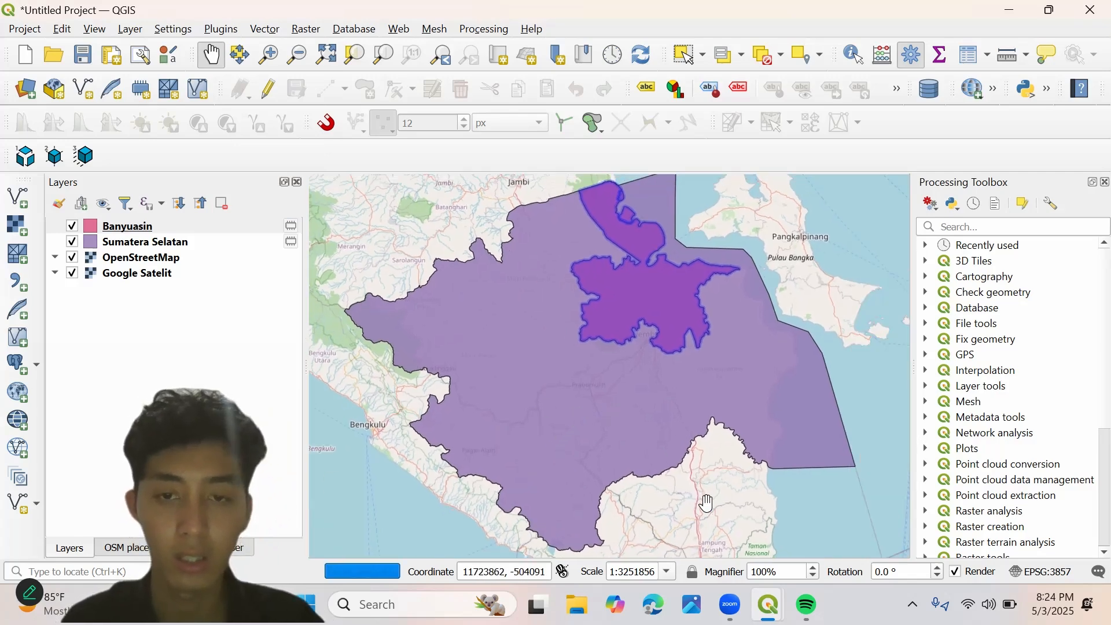
pyautogui.moveTo(702, 503); pyautogui.dragTo(674, 506)
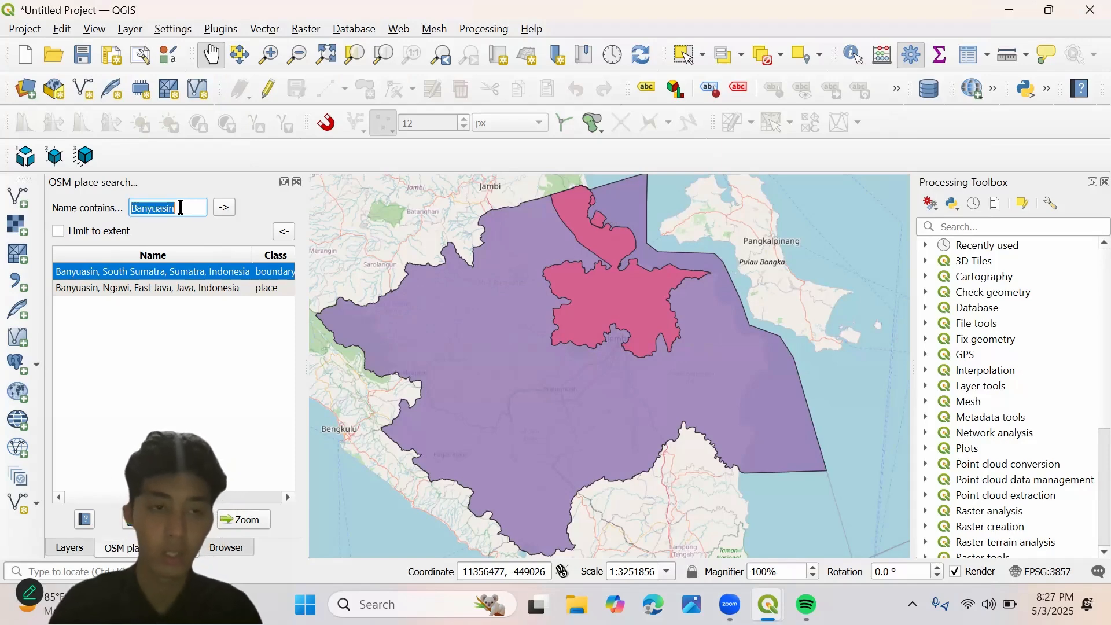
# - Search the OSM places for "Palembang" and add the Palembang, South Sumatra, Sumatra, Indonesia boundary result as a vector layer
pyautogui.write('P')
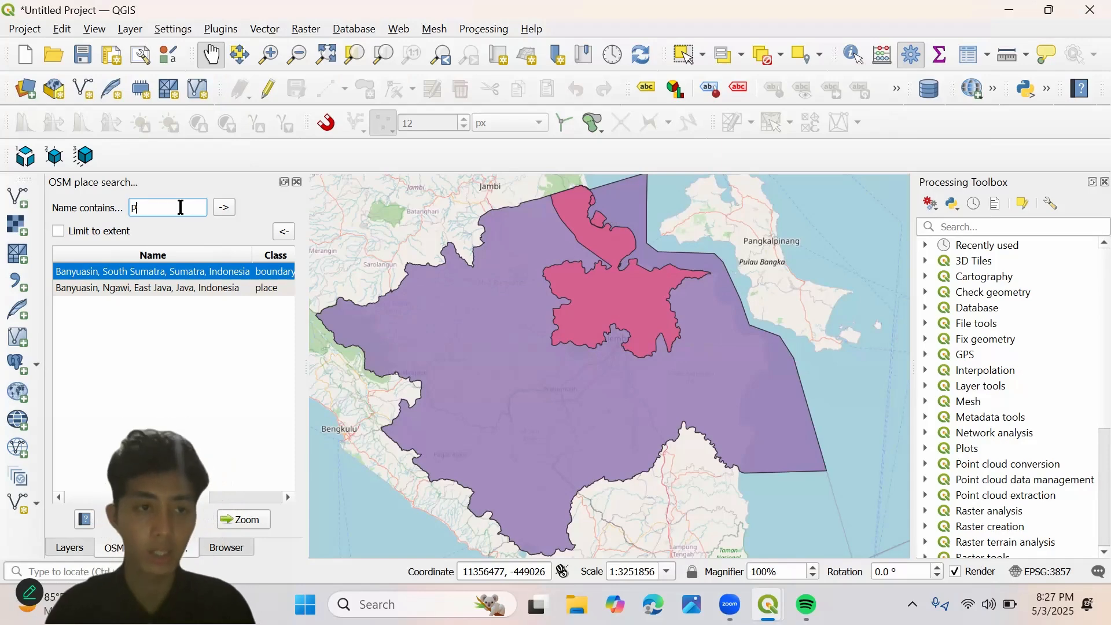
pyautogui.write('alembang')
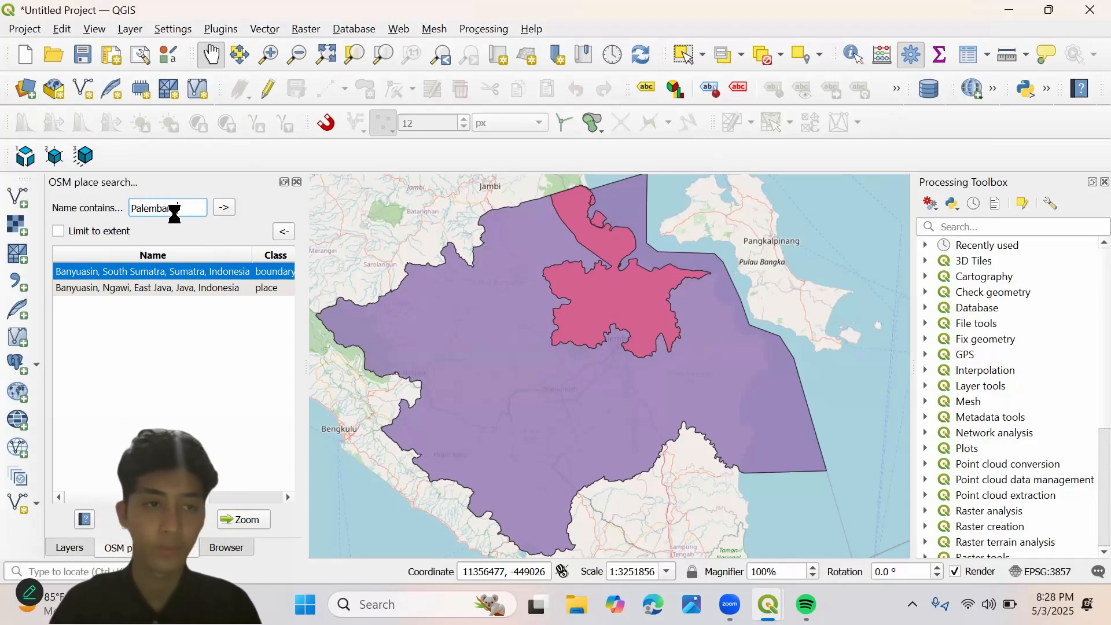
pyautogui.click(188, 272)
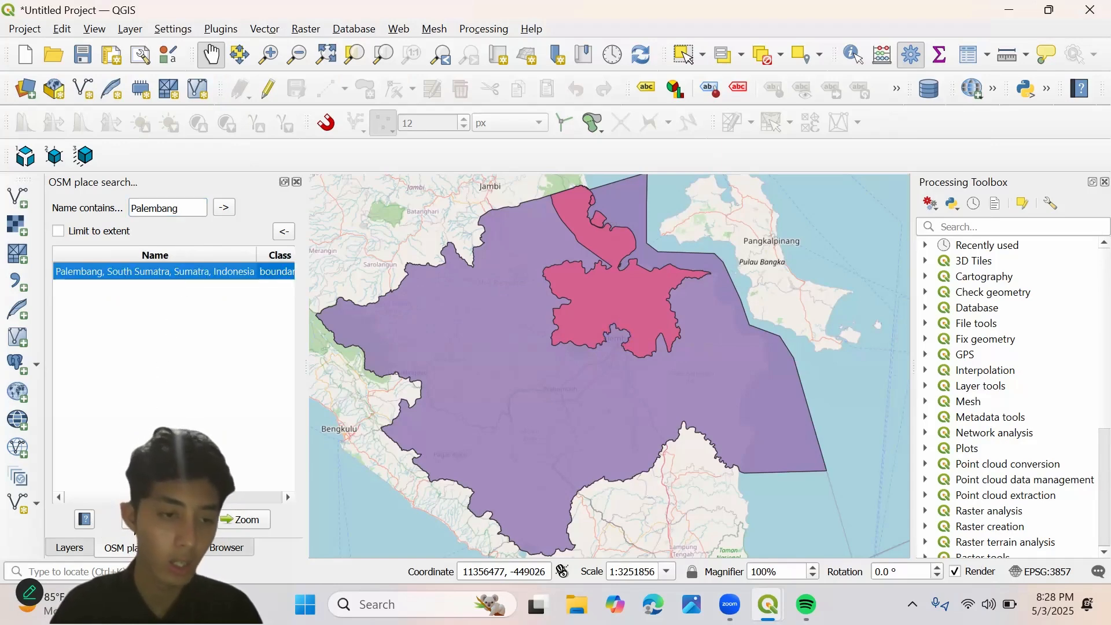
# - Rename the newly added city boundary layer as Palembang
pyautogui.click(70, 547)
pyautogui.click(183, 226)
pyautogui.rightClick(183, 227)
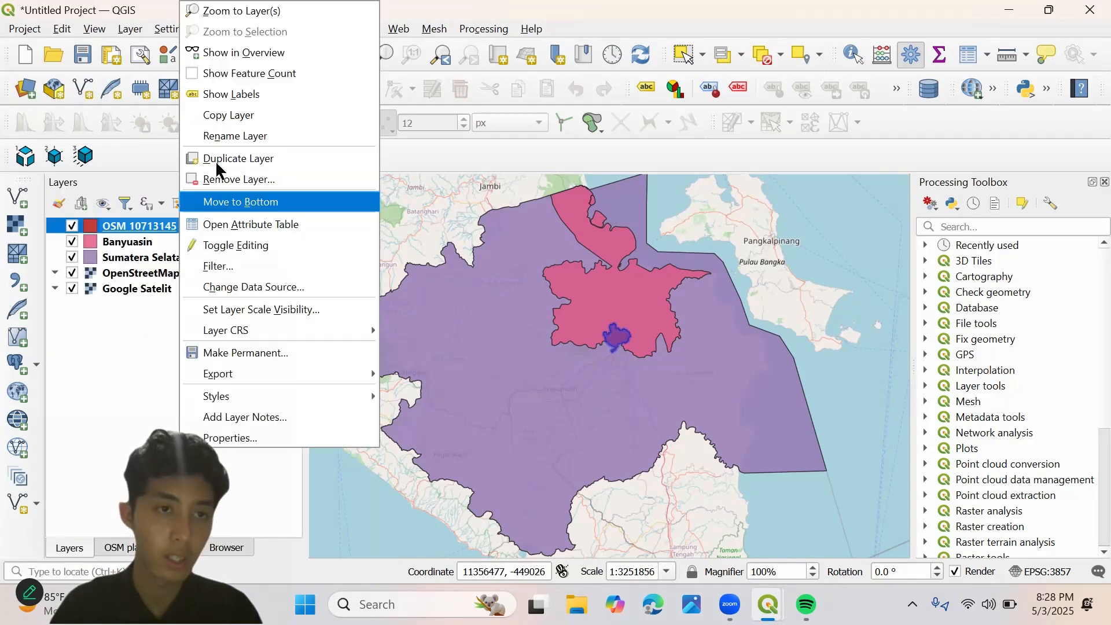
pyautogui.click(235, 134)
pyautogui.write('Pa')
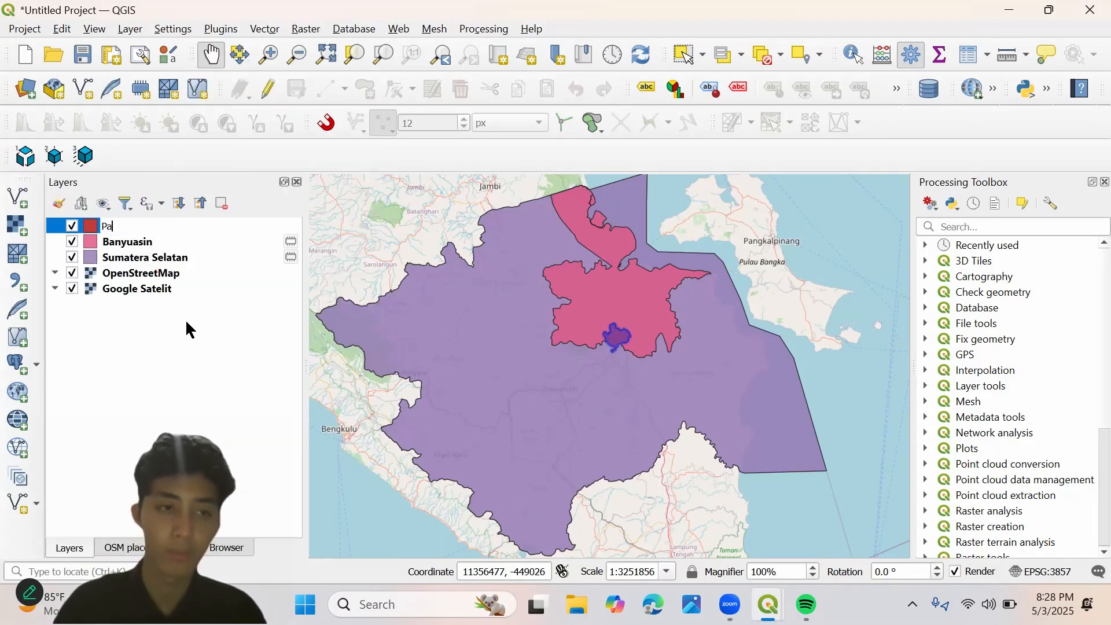
pyautogui.write('lembang')
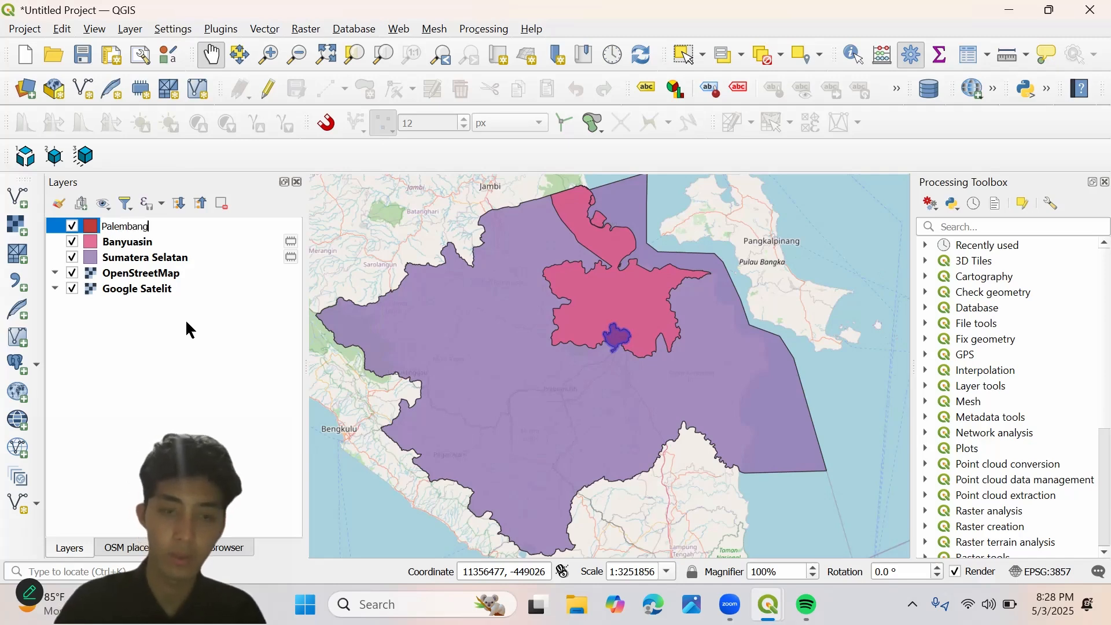
pyautogui.press('Return')
# - Search the OSM places for "Musi Rawas Utara" and add the South Sumatra result as a vector layer
pyautogui.click(115, 548)
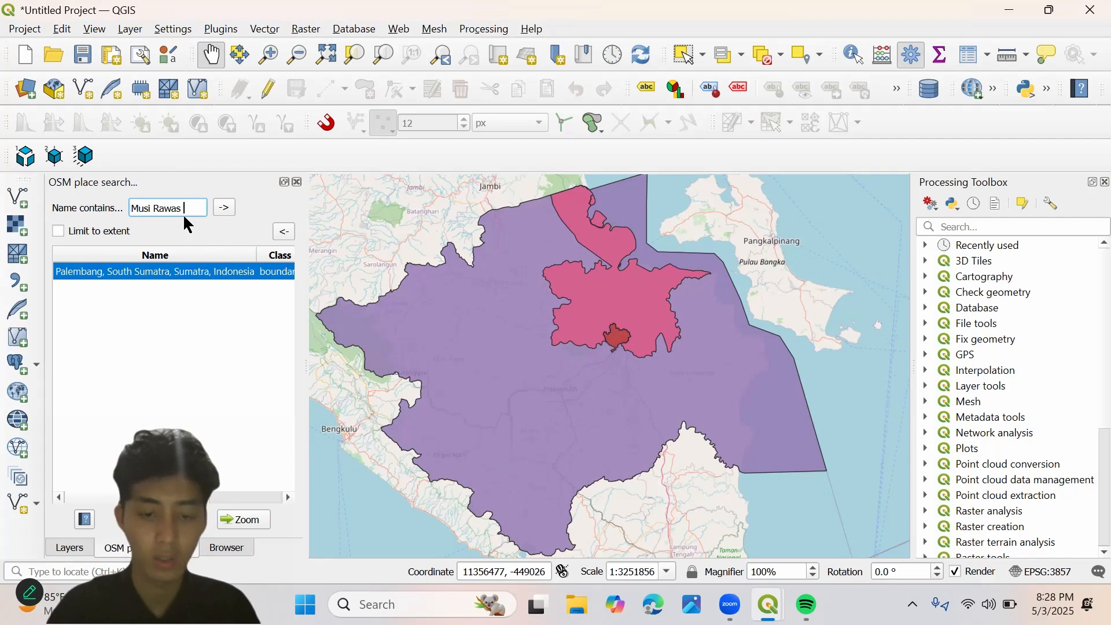
pyautogui.write('Utar')
pyautogui.write('a')
pyautogui.press('Return')
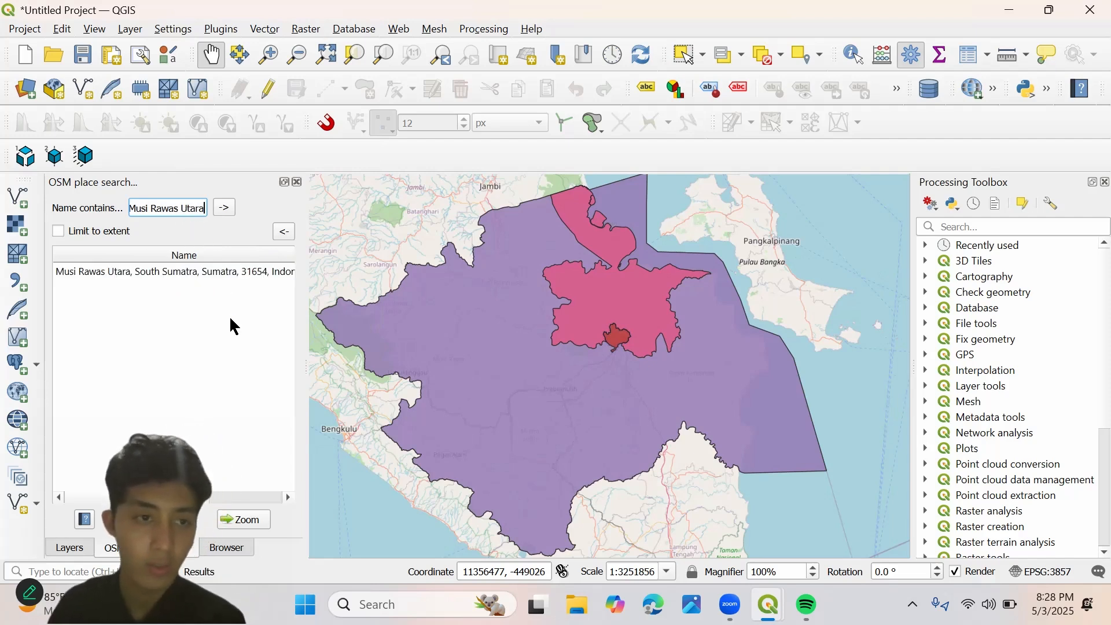
pyautogui.click(206, 272)
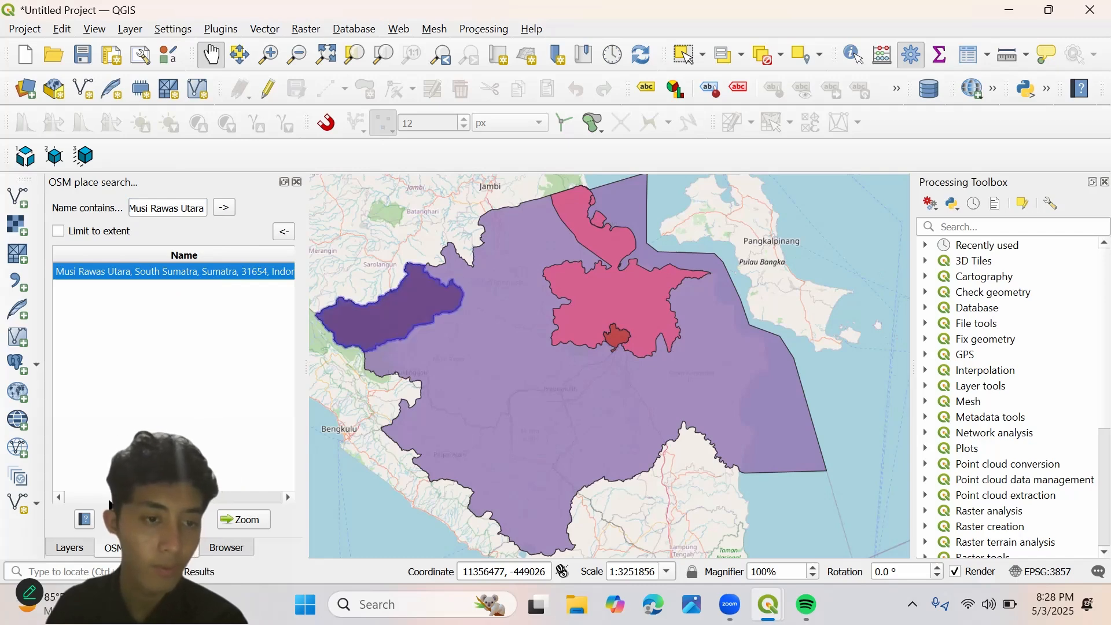
# - Rename the newly added regency boundary layer as Musi Rawas Utara
pyautogui.click(72, 557)
pyautogui.click(162, 225)
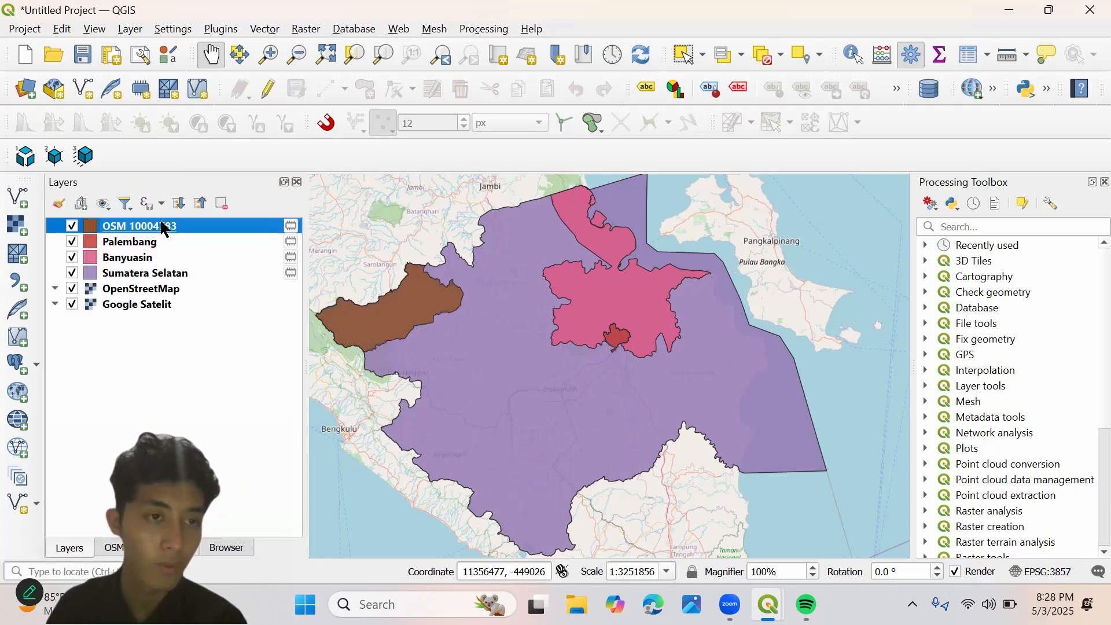
pyautogui.rightClick(161, 226)
pyautogui.click(142, 549)
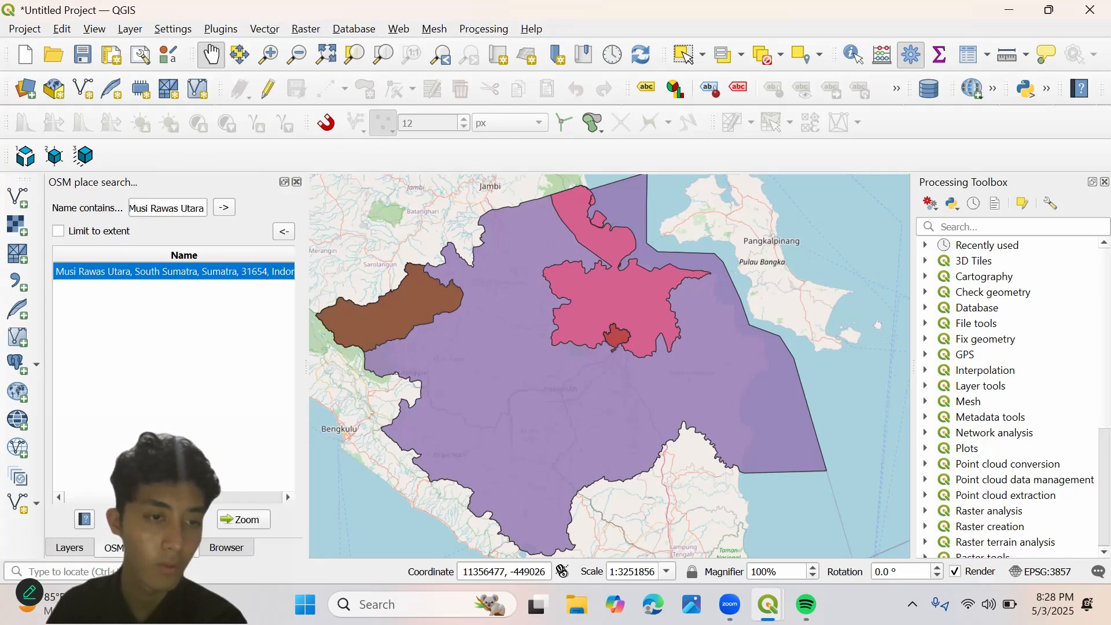
pyautogui.click(58, 547)
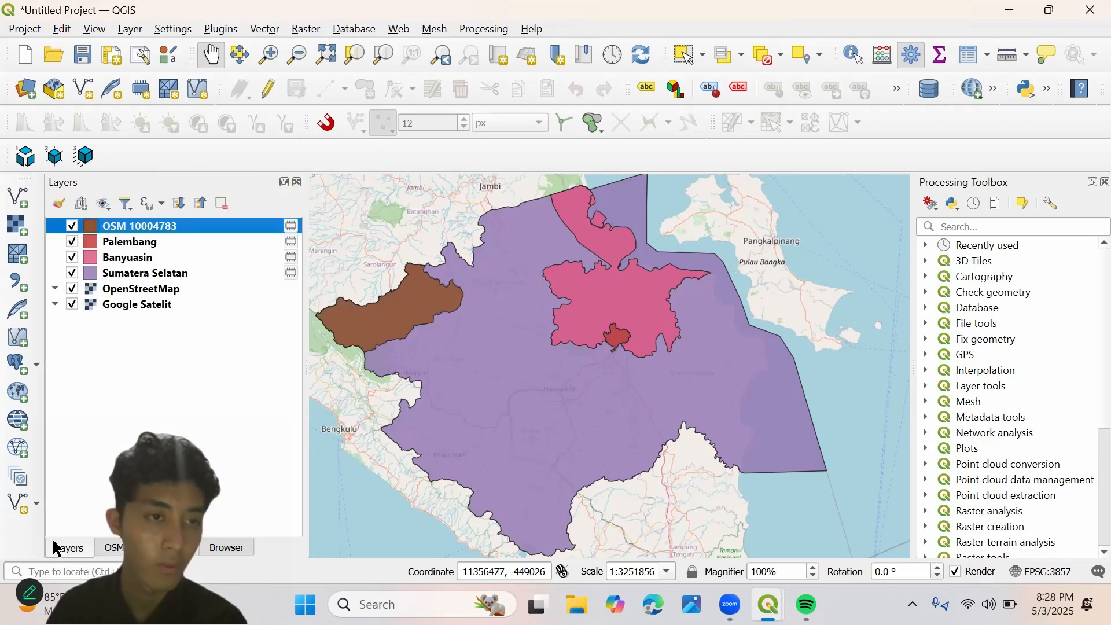
pyautogui.rightClick(168, 227)
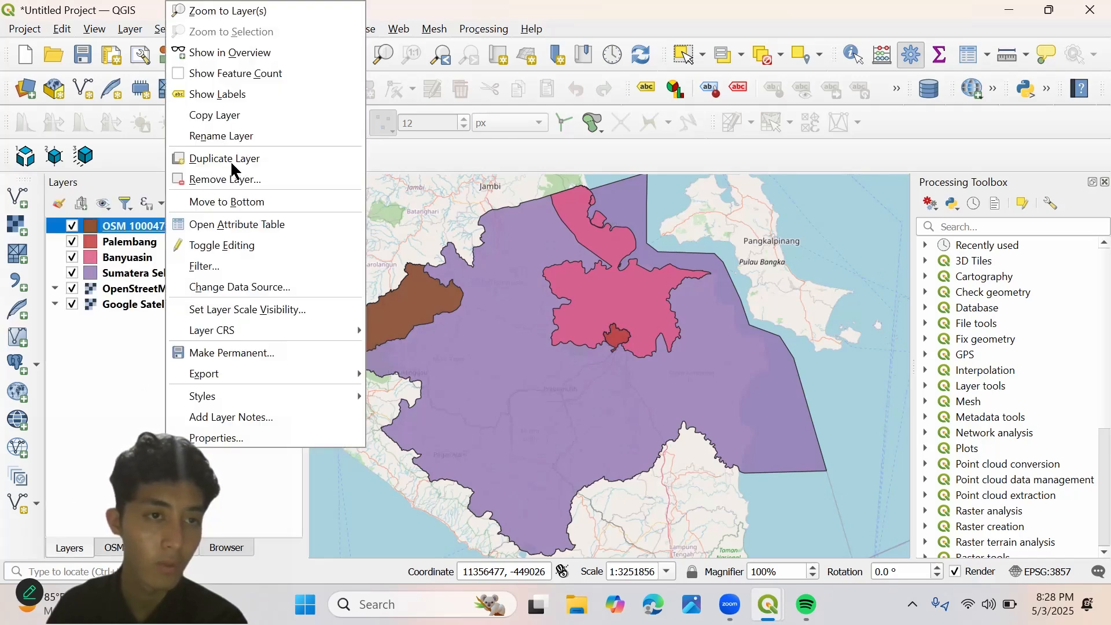
pyautogui.click(246, 135)
pyautogui.write('M')
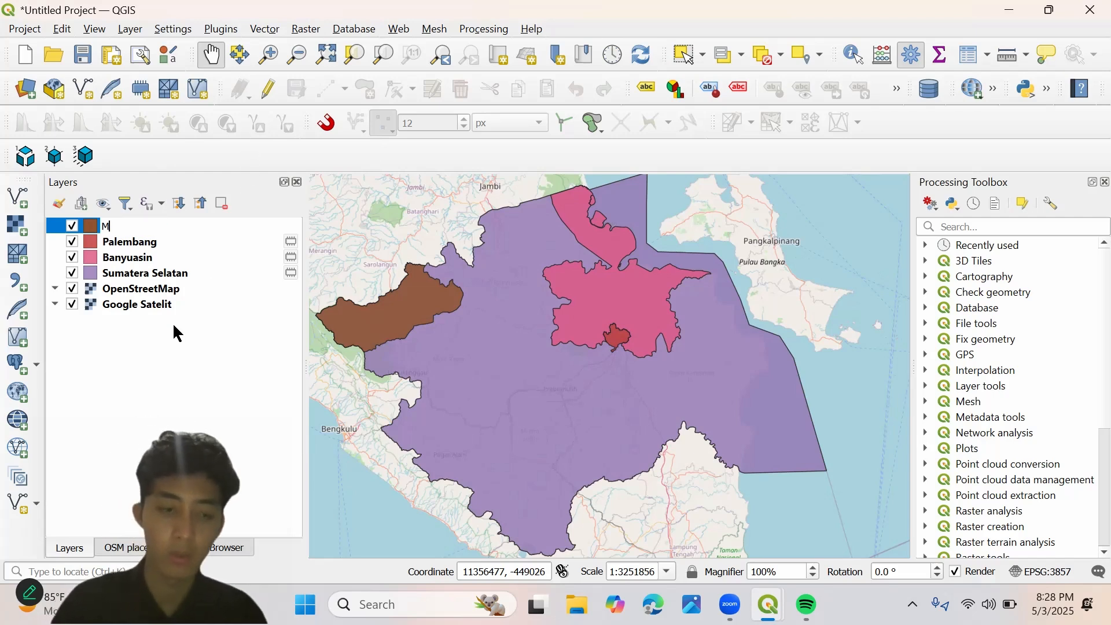
pyautogui.write('usi RAwas')
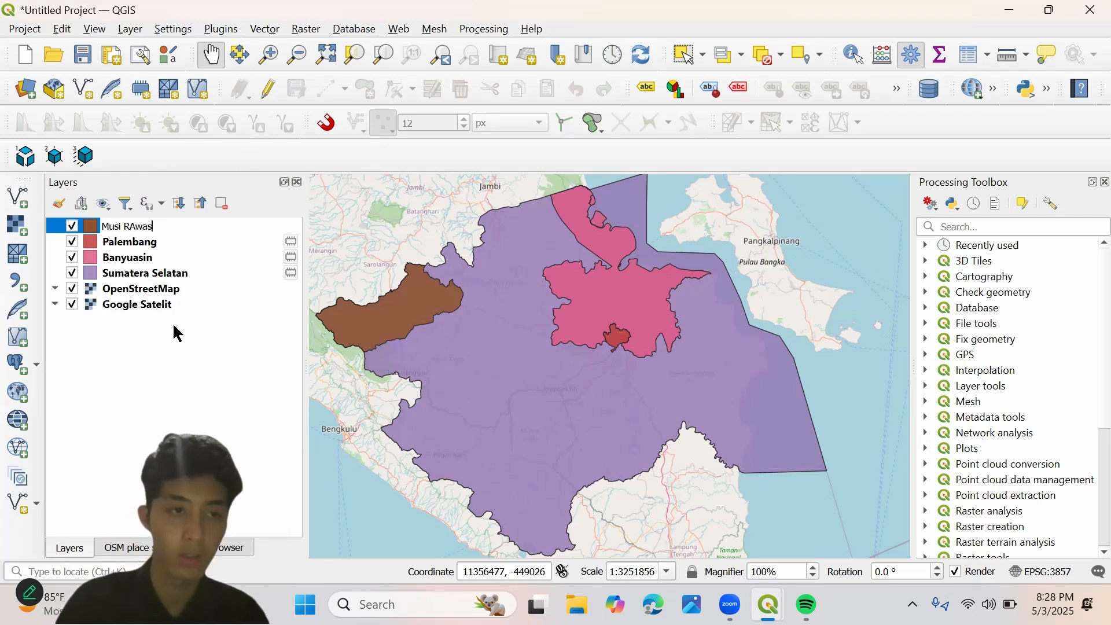
pyautogui.press('BackSpace')
pyautogui.press('BackSpace')
pyautogui.press('BackSpace')
pyautogui.press('BackSpace')
pyautogui.write('aw')
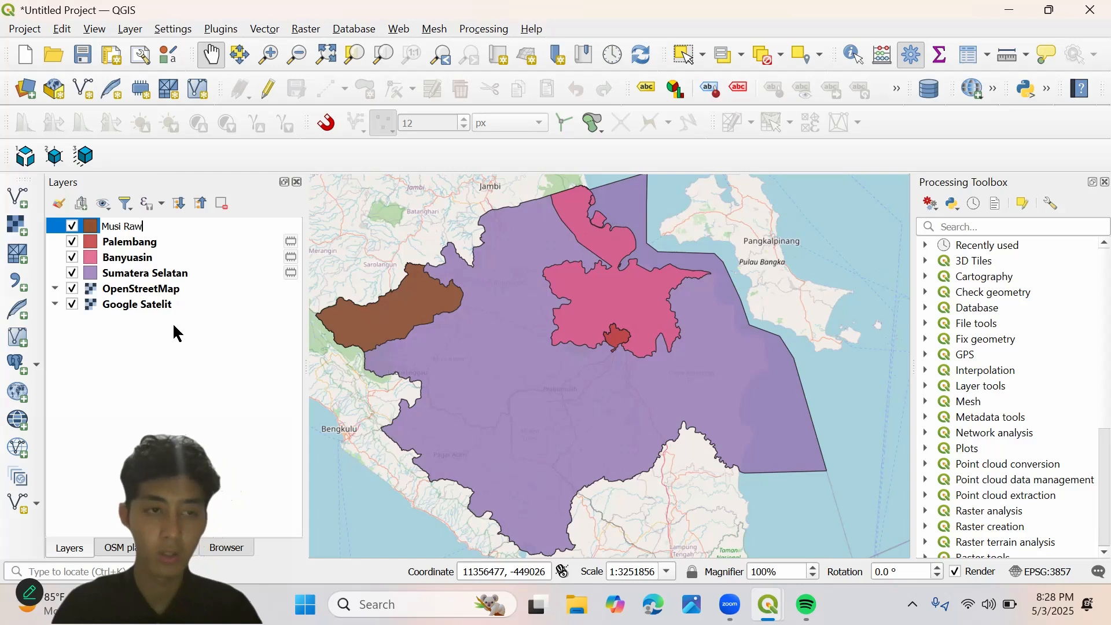
pyautogui.write('as Utara')
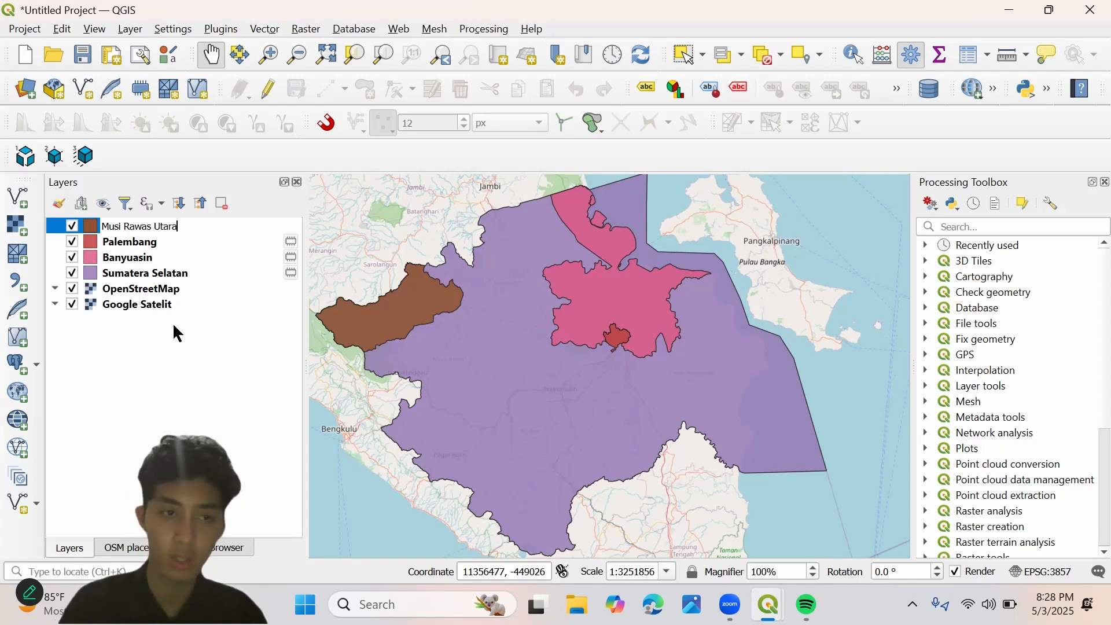
pyautogui.press('Return')
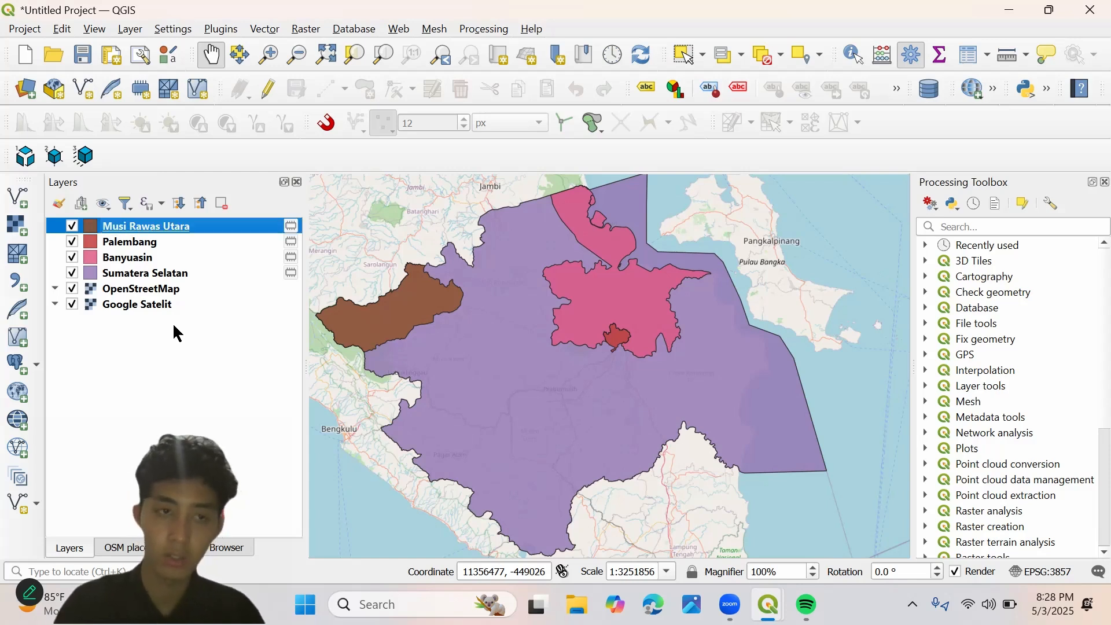
# - Shorten the OSM place search to "Musi Rawas" and add the Musi Rawas, South Sumatra boundary result as a vector layer
pyautogui.click(146, 547)
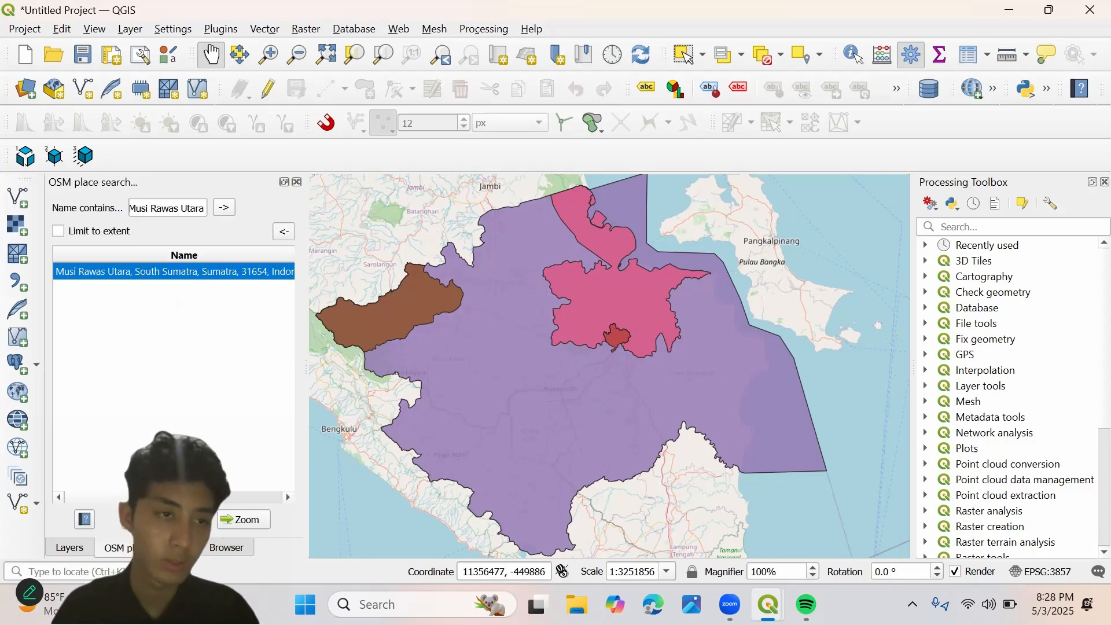
pyautogui.click(181, 206)
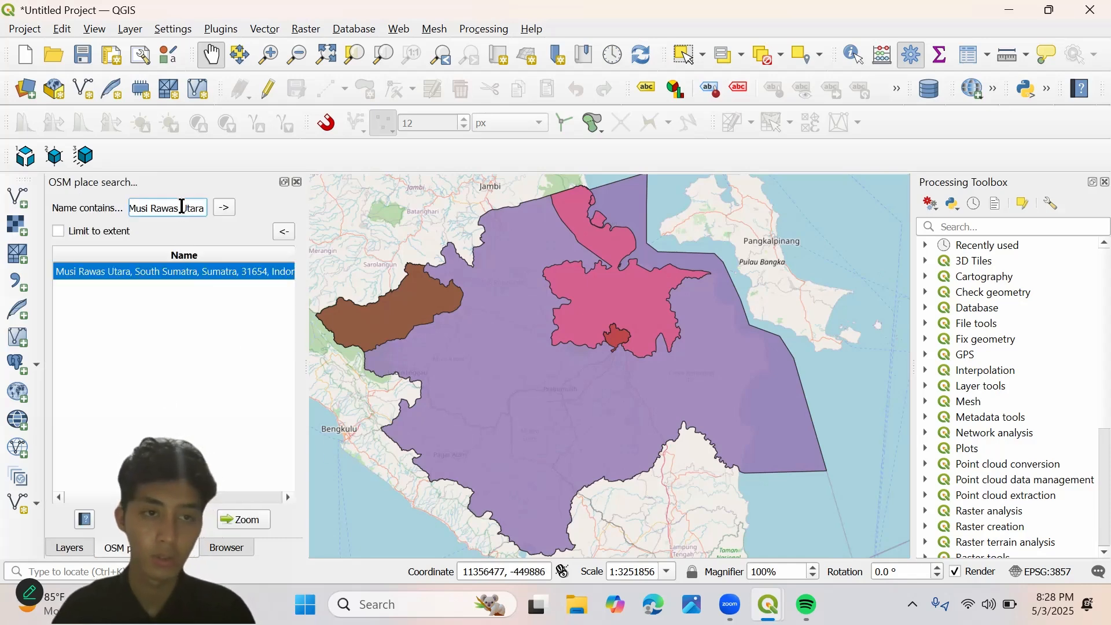
pyautogui.press('Return')
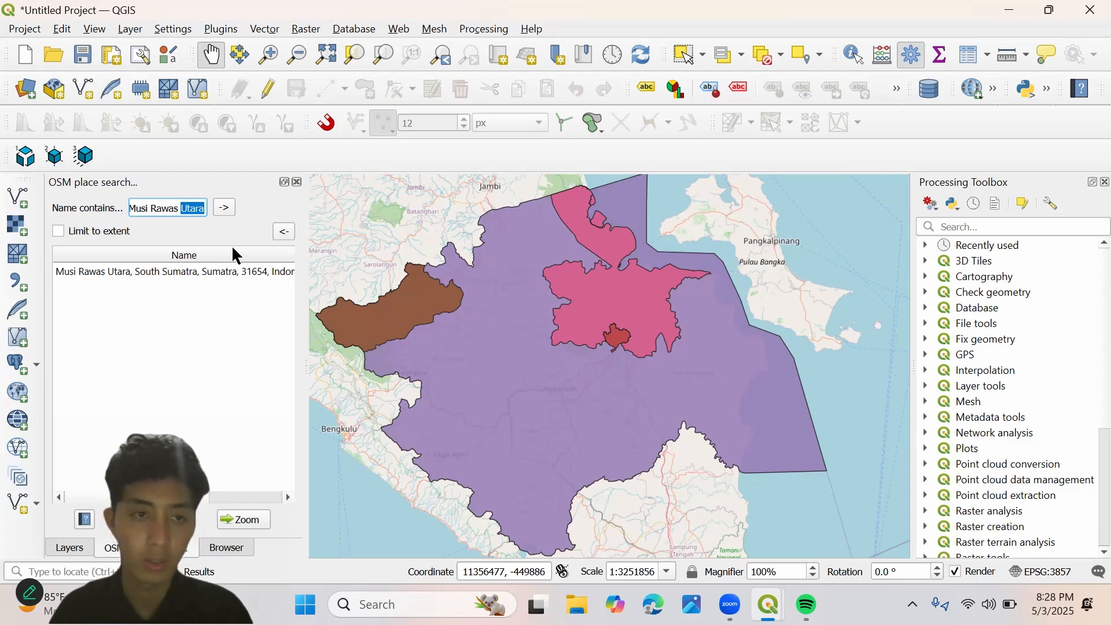
pyautogui.press('BackSpace')
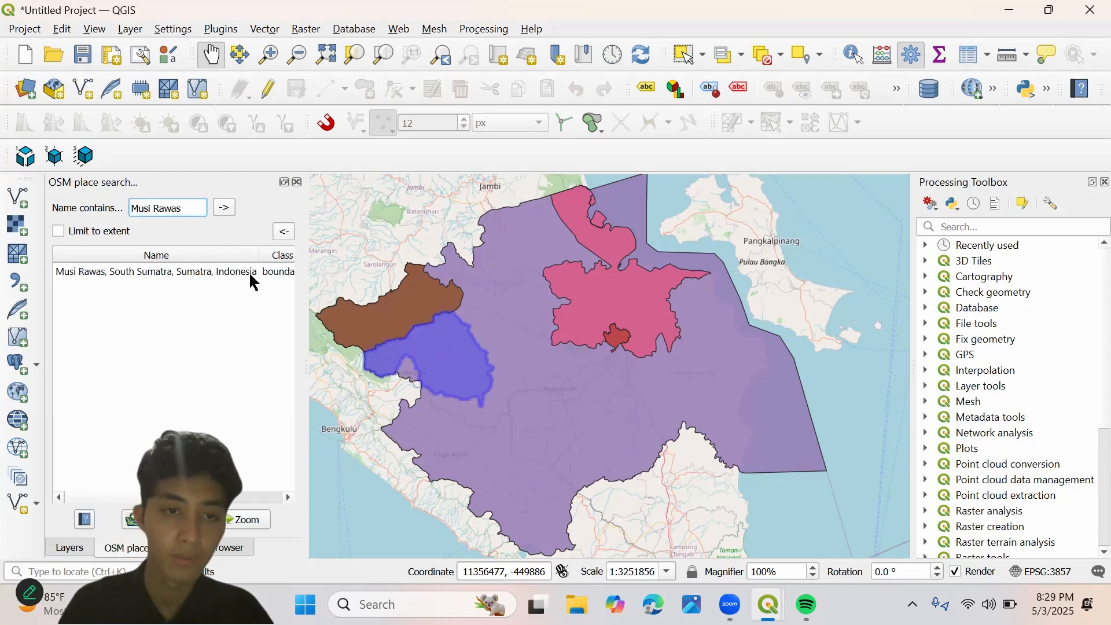
pyautogui.click(248, 274)
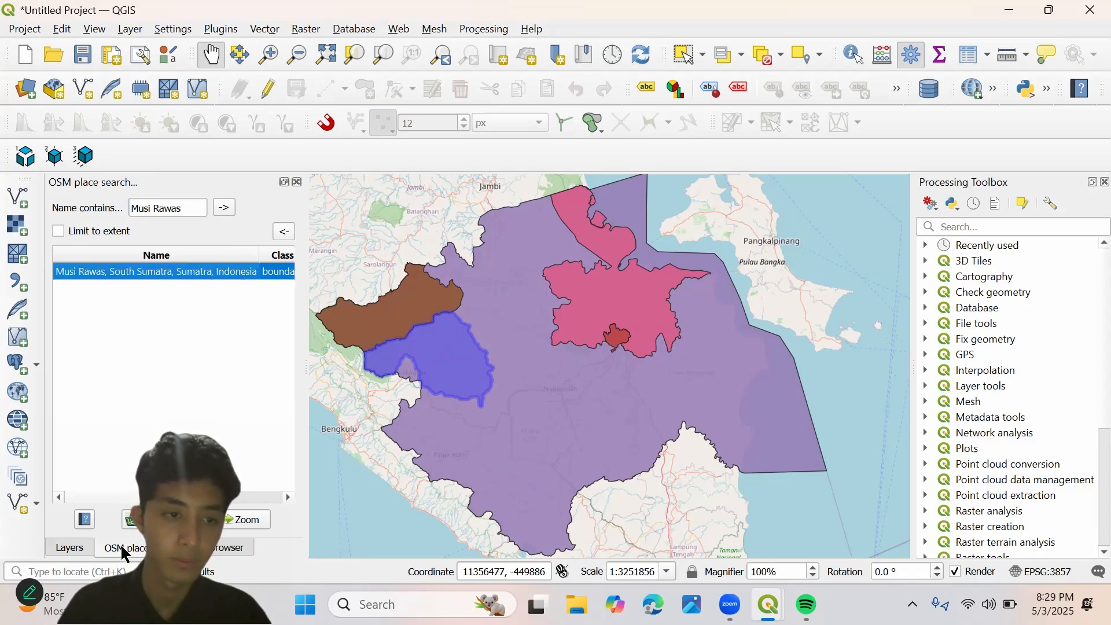
pyautogui.click(131, 520)
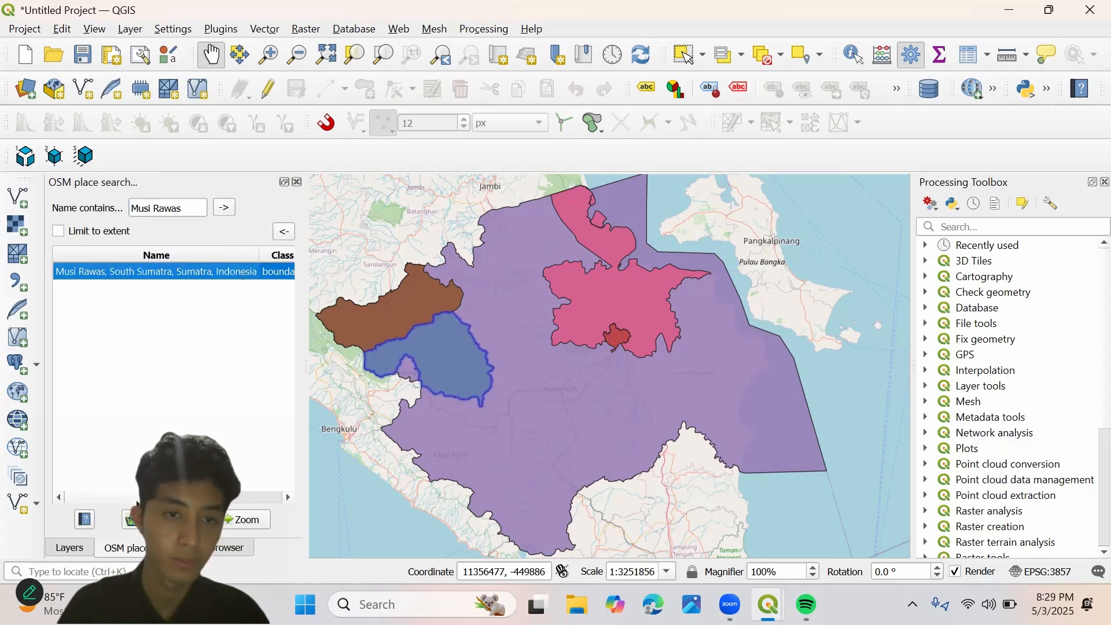
# - Rename the newly added regency boundary layer as Musi Rawas
pyautogui.click(69, 548)
pyautogui.click(111, 549)
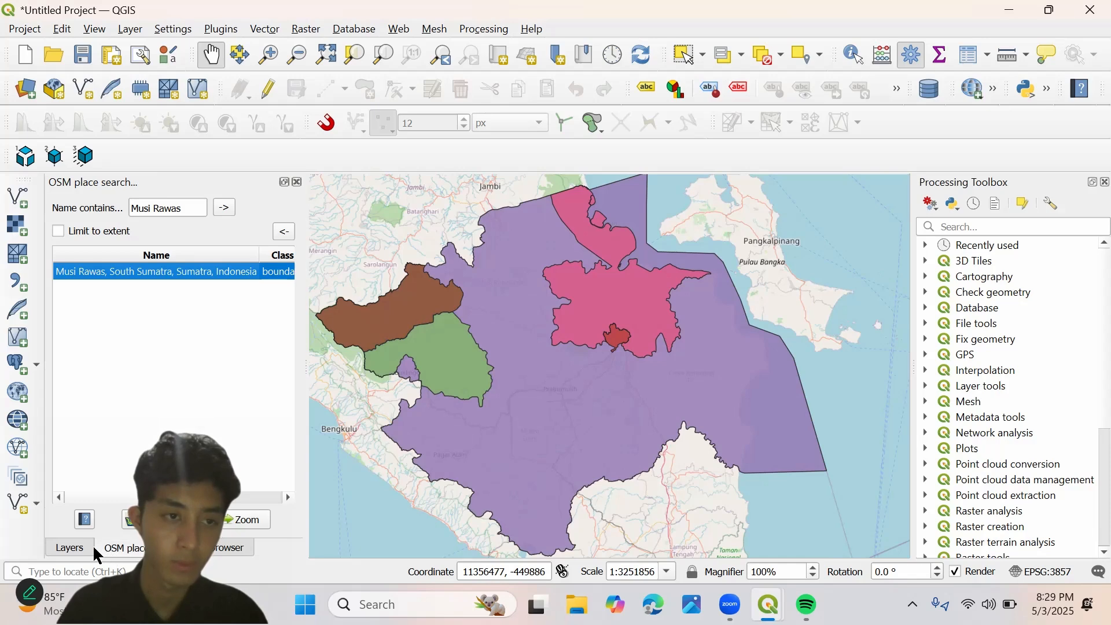
pyautogui.click(70, 548)
pyautogui.click(163, 229)
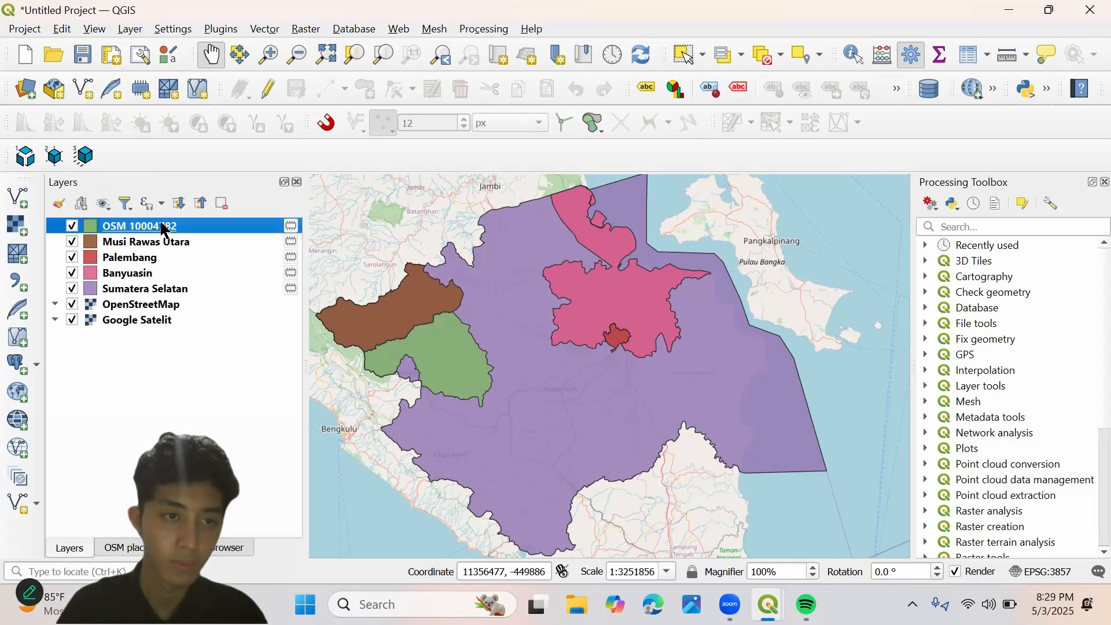
pyautogui.rightClick(163, 229)
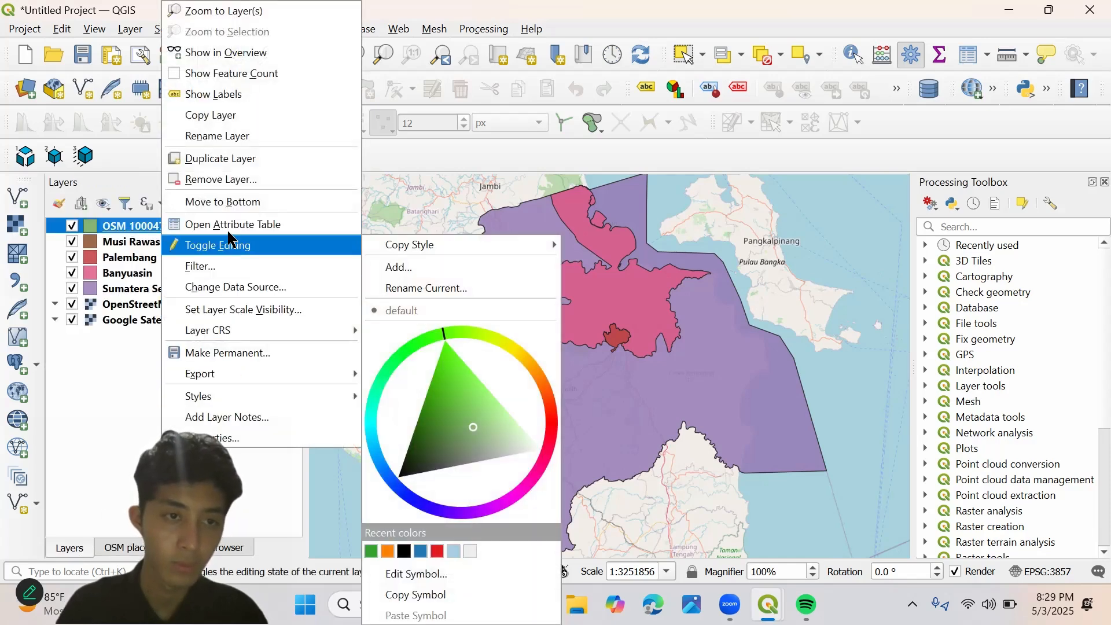
pyautogui.click(240, 136)
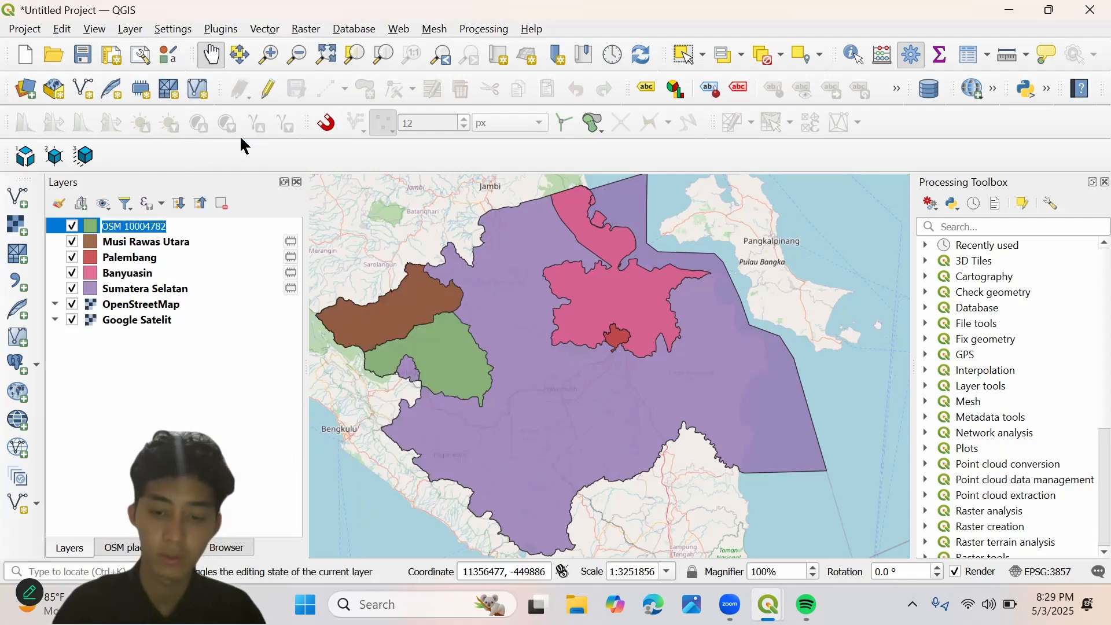
pyautogui.write('Musi Rawas')
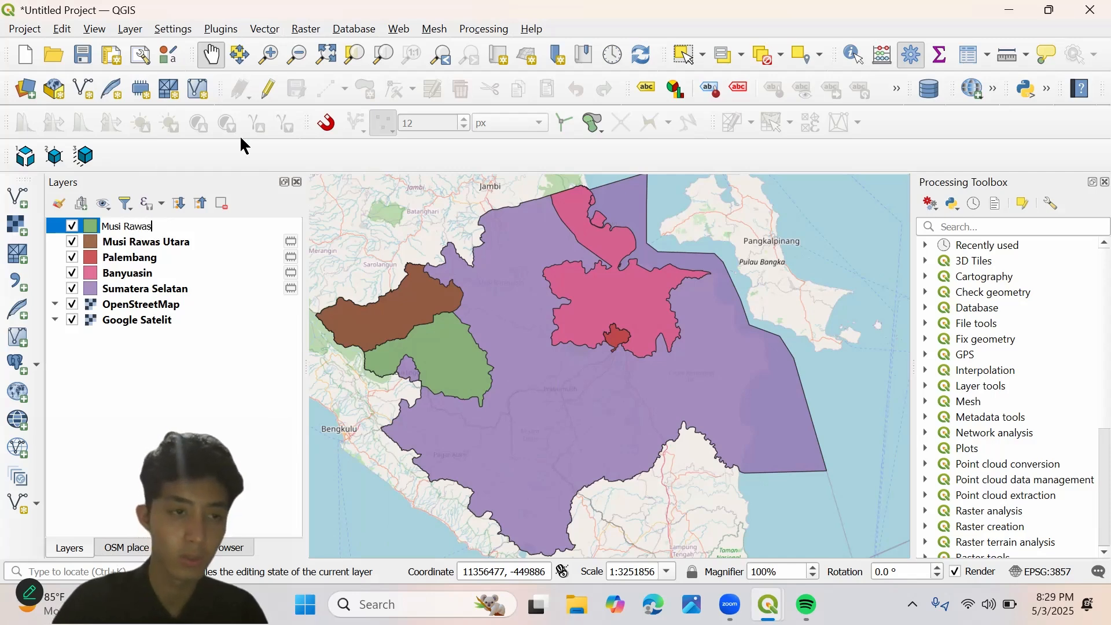
pyautogui.press('Return')
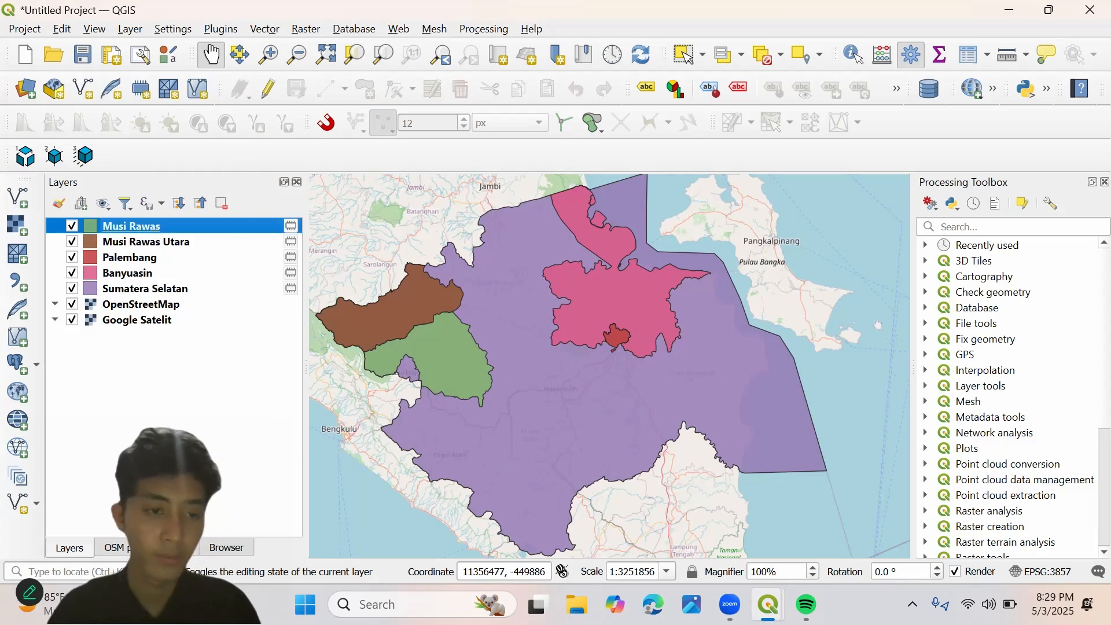
# - Search the OSM places for "Musi Banyuasin" in place of the previous search term
pyautogui.click(144, 548)
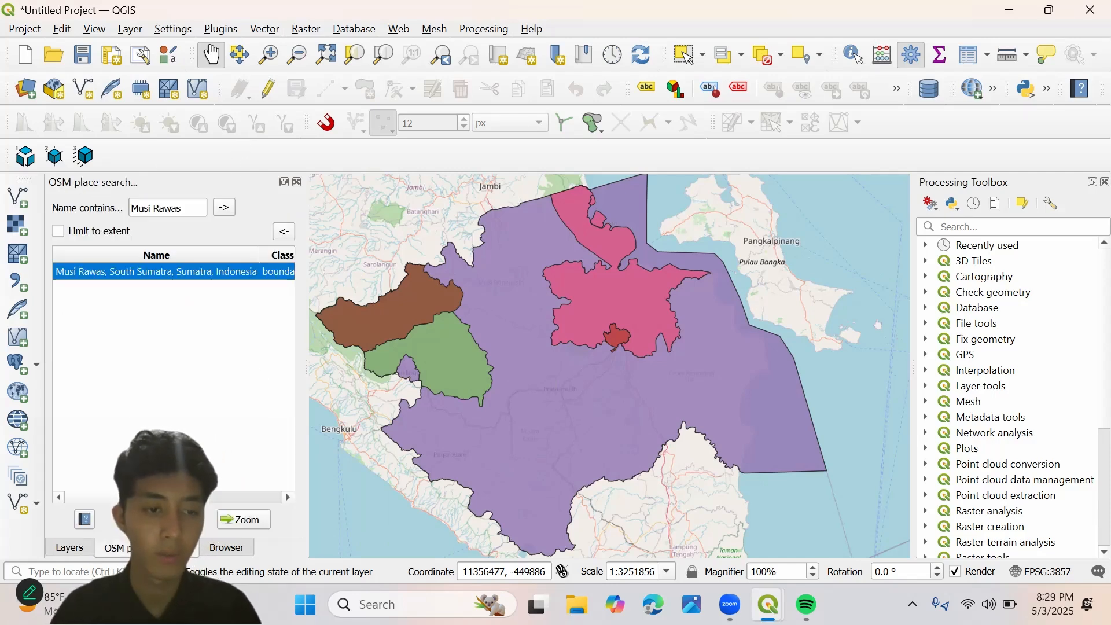
pyautogui.click(167, 205)
pyautogui.hotkey('ctrl', 'a')
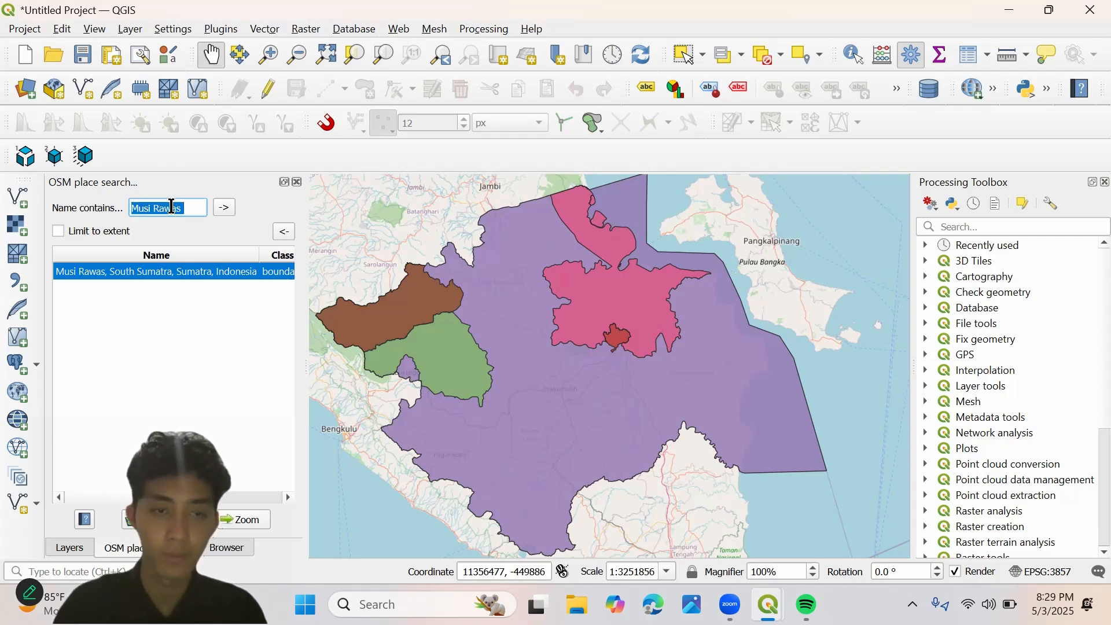
pyautogui.write('Musi Ban')
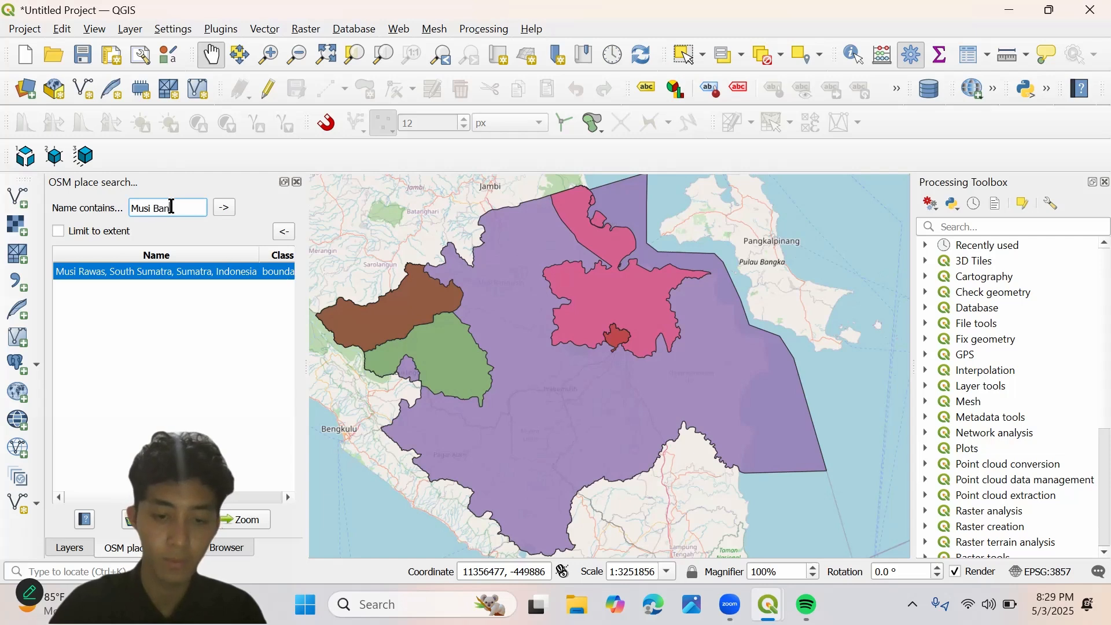
pyautogui.write('yuasin')
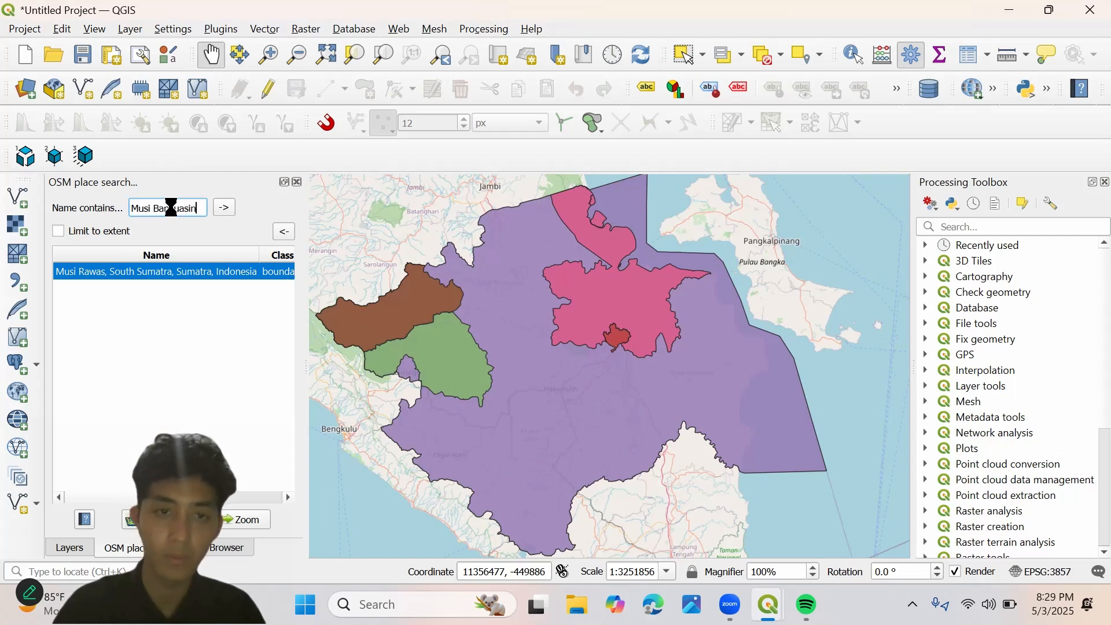
pyautogui.press('Return')
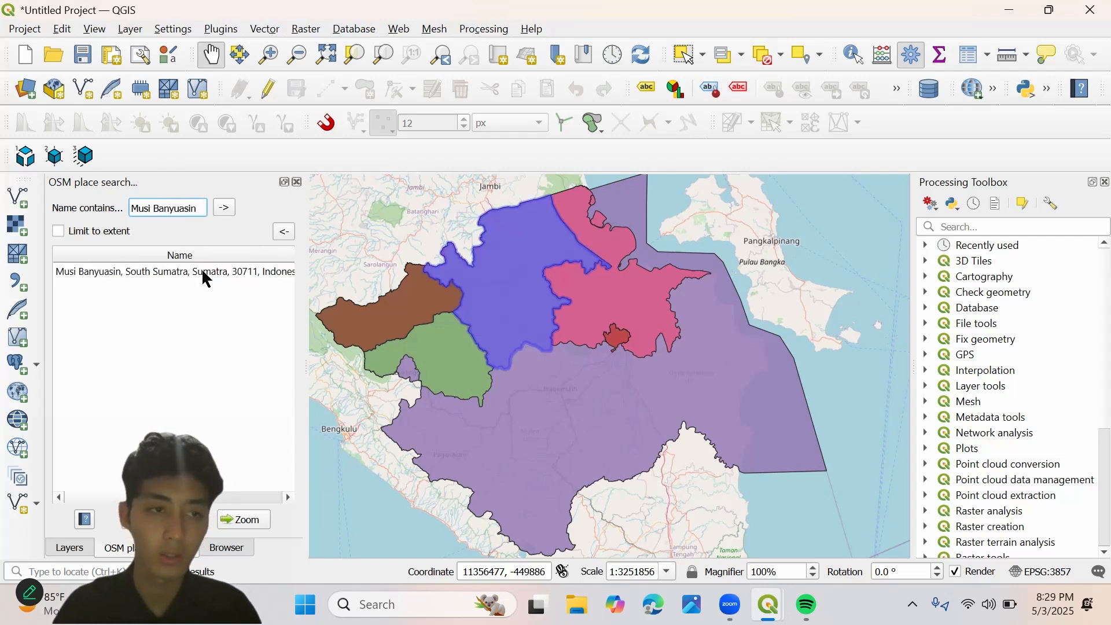
# - Add the Musi Banyuasin, South Sumatra search result as a vector layer and rename the layer as Musi Banyuasin
pyautogui.click(203, 278)
pyautogui.click(84, 551)
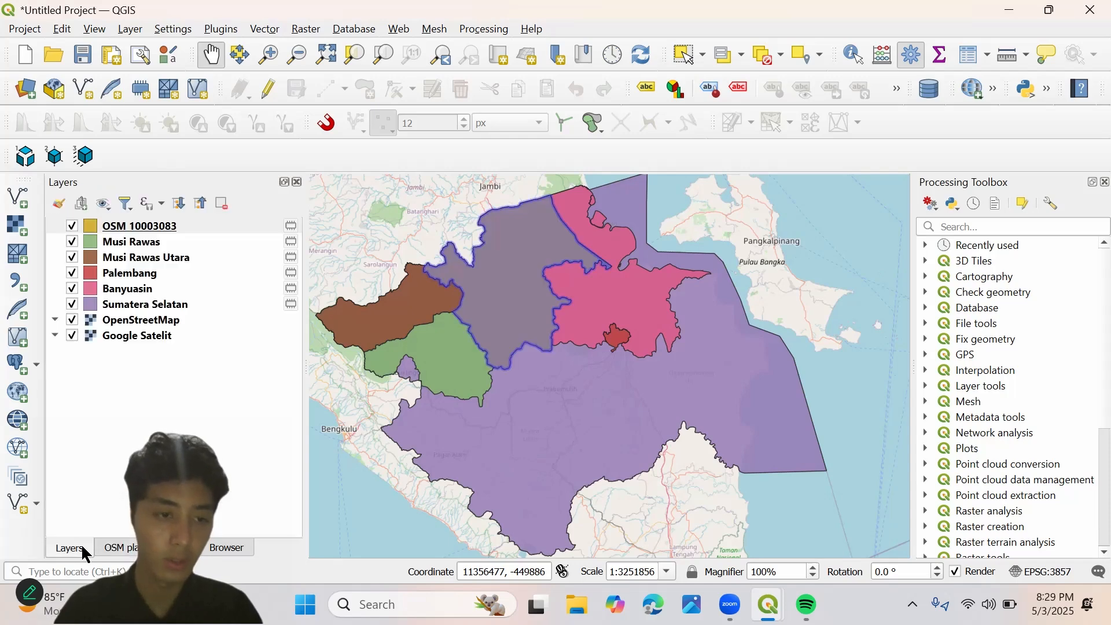
pyautogui.click(131, 229)
pyautogui.rightClick(138, 227)
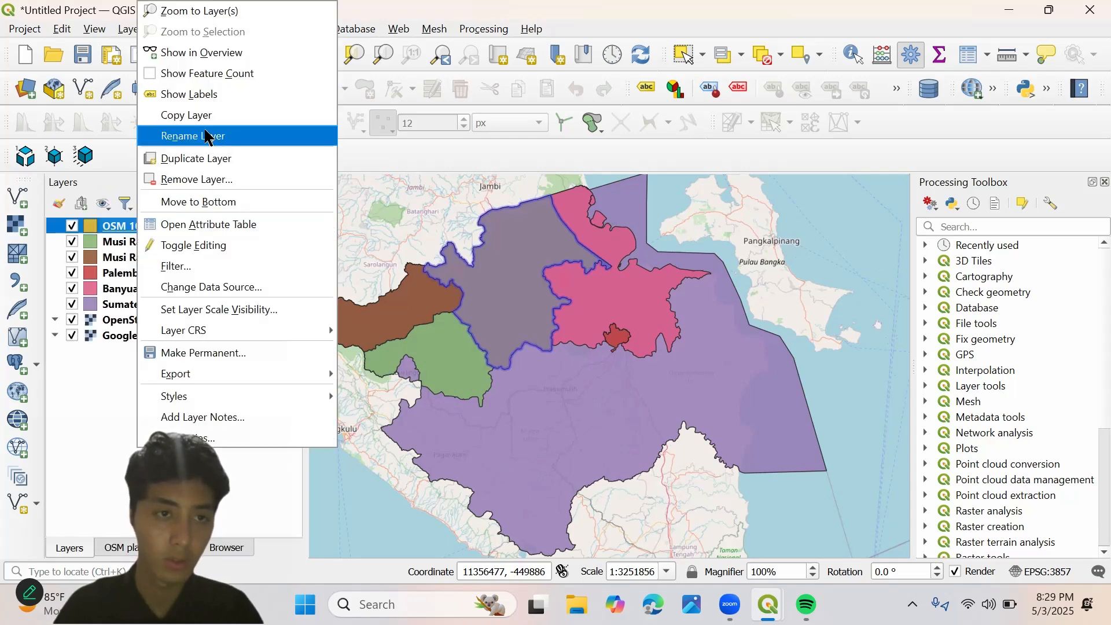
pyautogui.click(205, 136)
pyautogui.write('Musi')
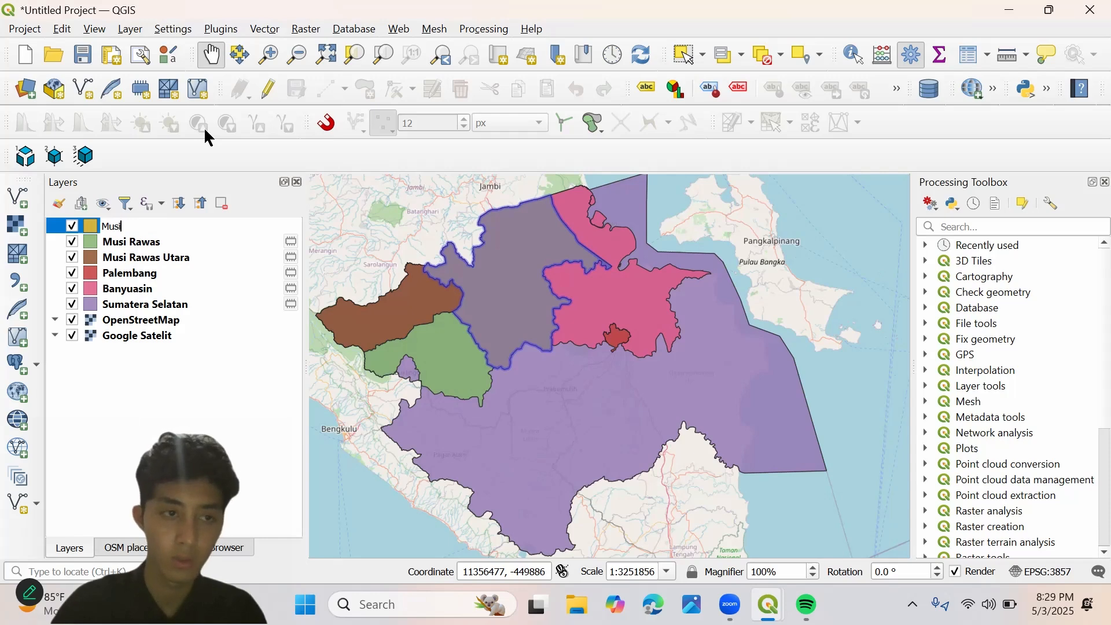
pyautogui.write(' BAn')
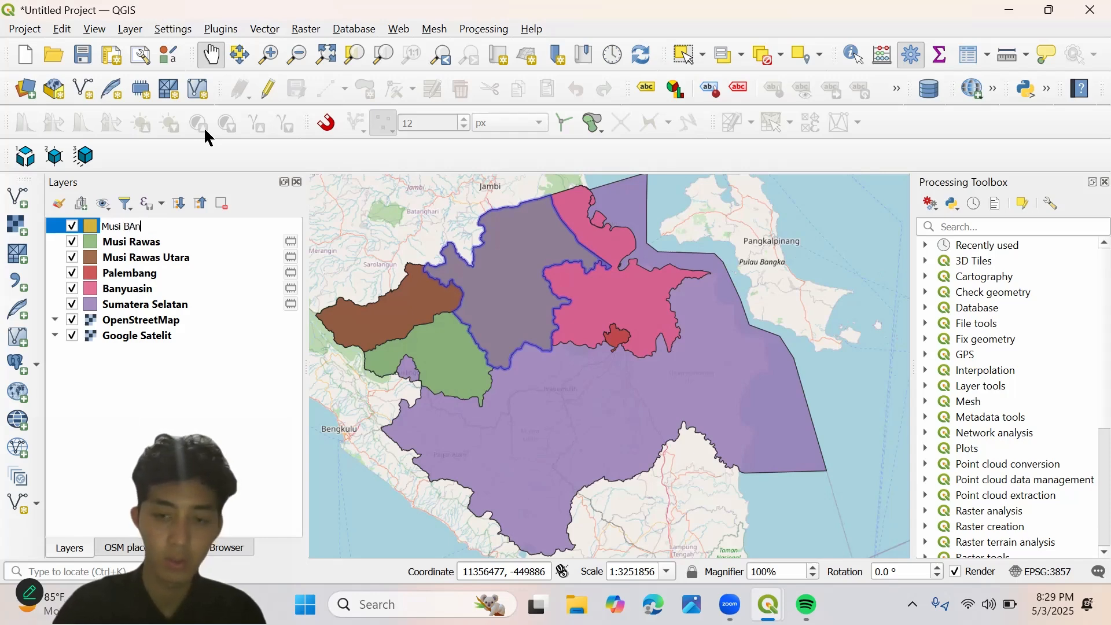
pyautogui.press('BackSpace')
pyautogui.press('BackSpace')
pyautogui.write('anyu')
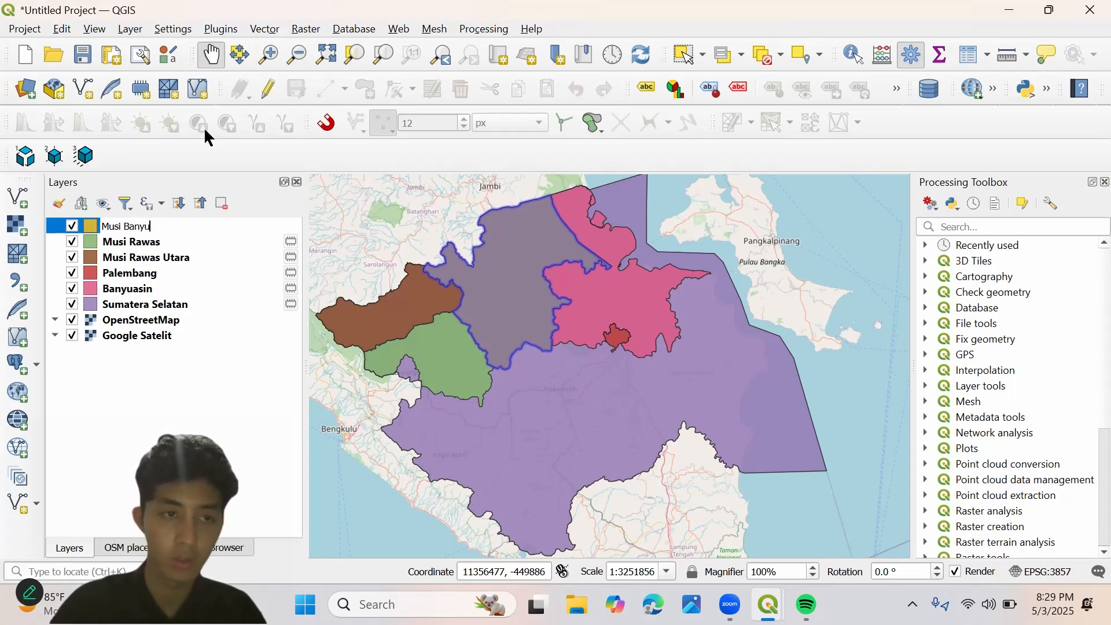
pyautogui.write('a')
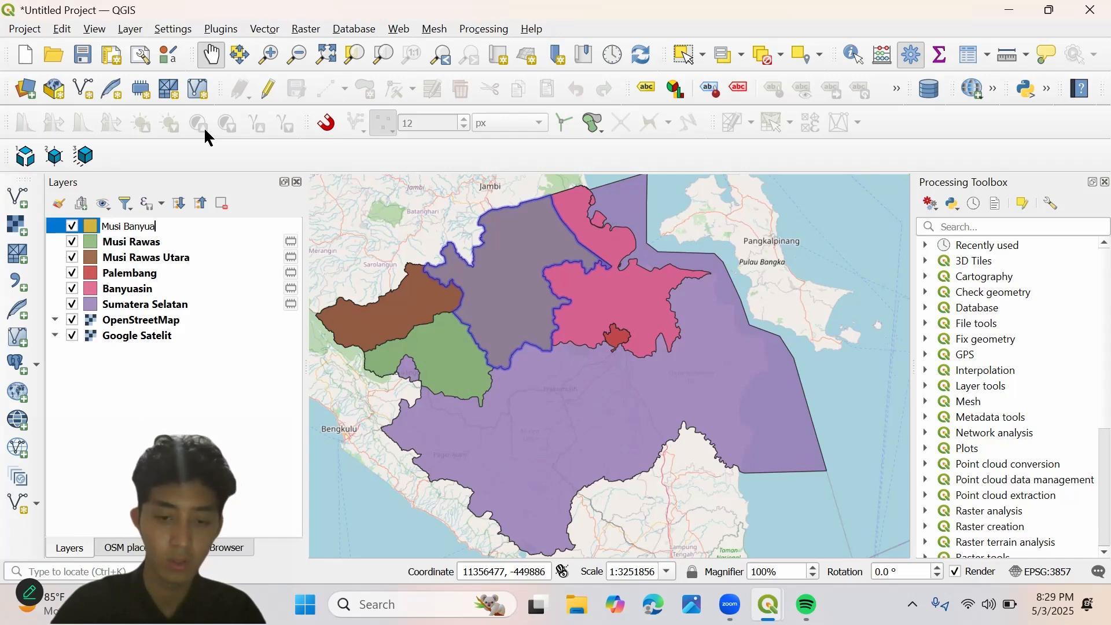
pyautogui.write('sin')
pyautogui.press('Return')
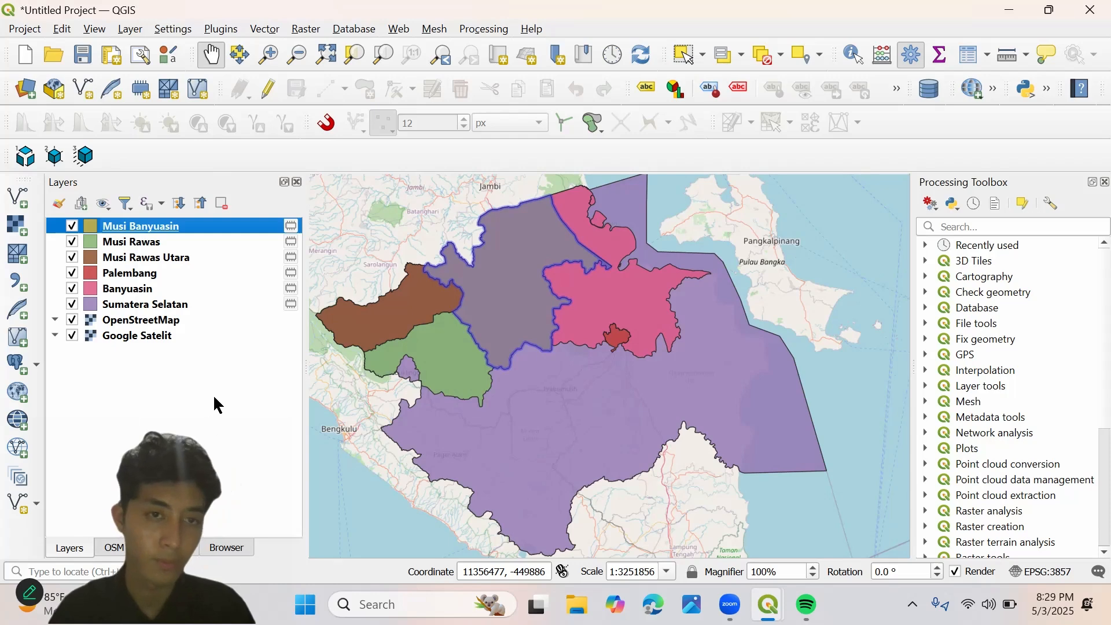
# - Search the OSM places for "Lubuklinggau" and add the Lubuklinggau, South Sumatra boundary result as a vector layer
pyautogui.click(159, 547)
pyautogui.click(187, 208)
pyautogui.hotkey('ctrl', 'a')
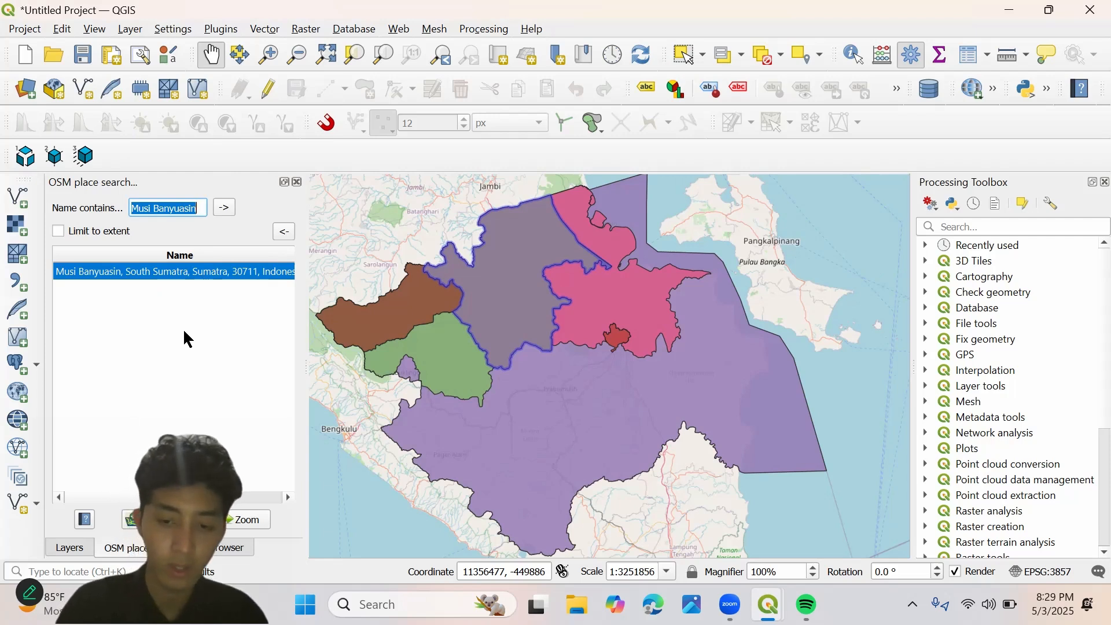
pyautogui.write('Lubukl')
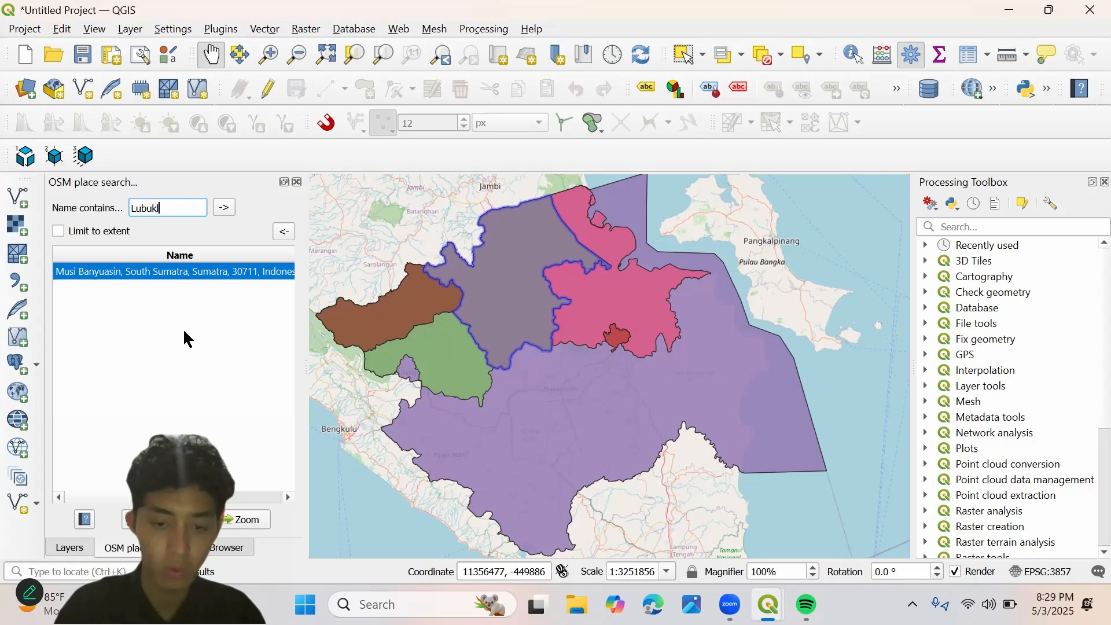
pyautogui.write('inggau')
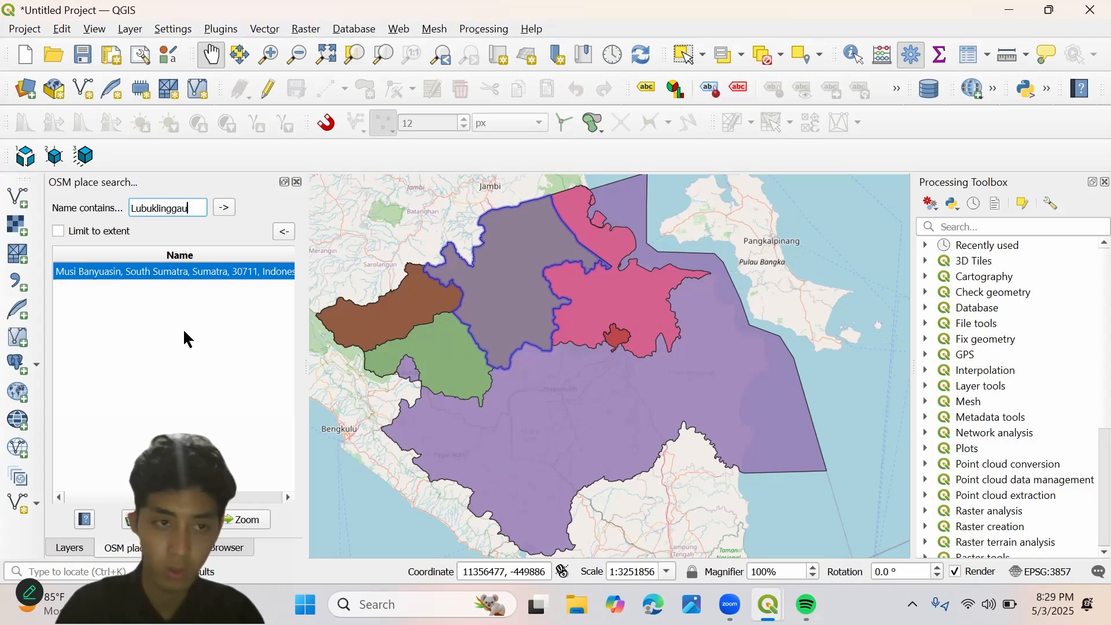
pyautogui.press('Return')
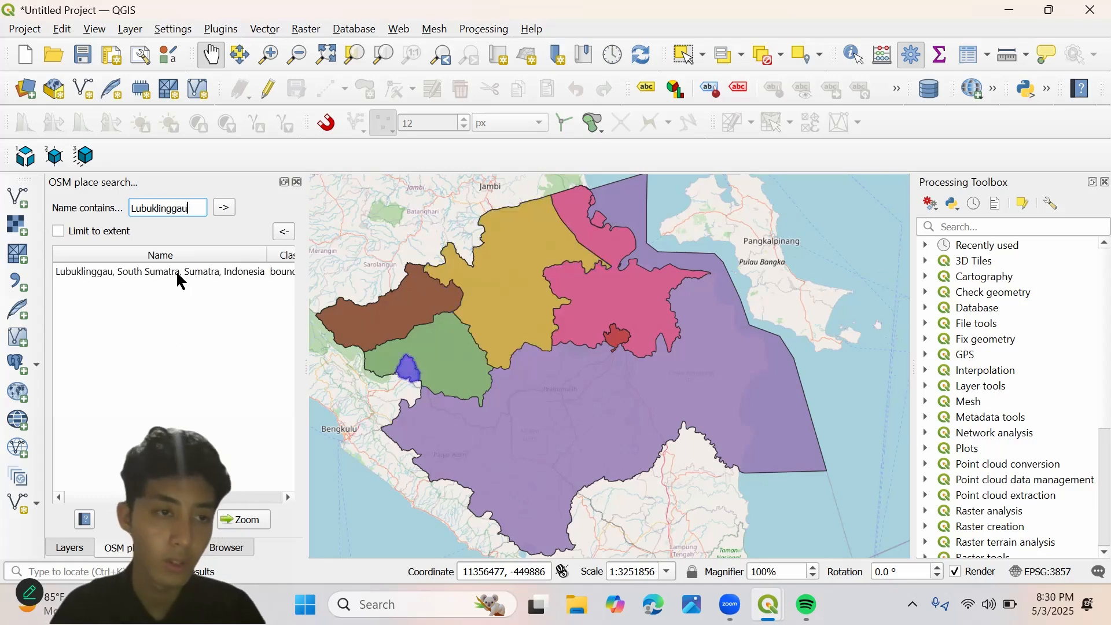
pyautogui.click(177, 276)
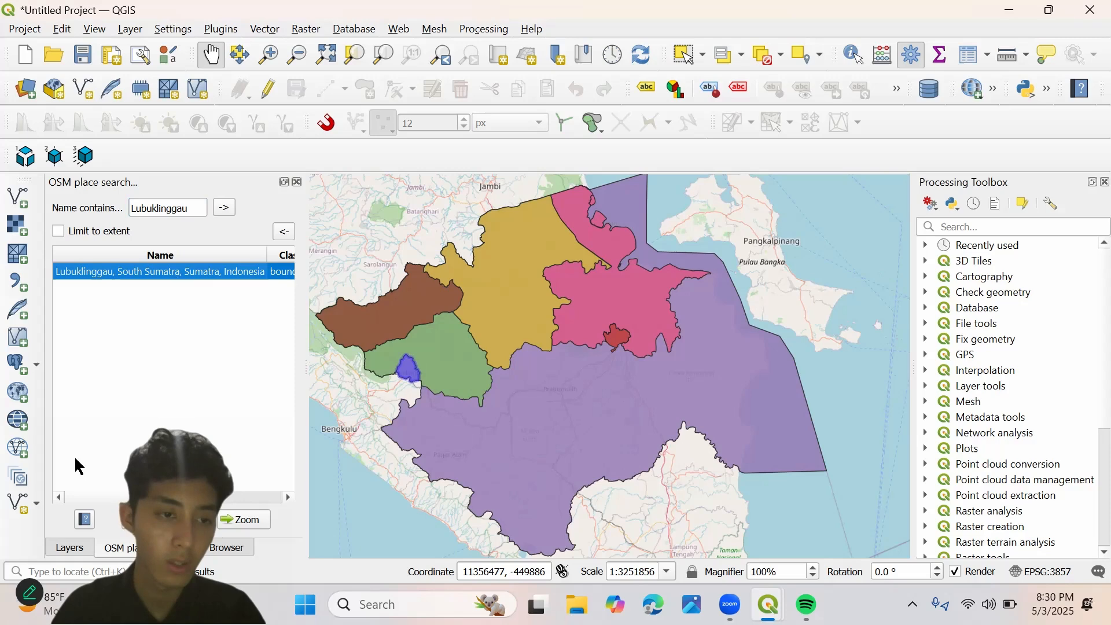
# - Rename the newly added city boundary layer as Lubuk Linggau
pyautogui.click(67, 548)
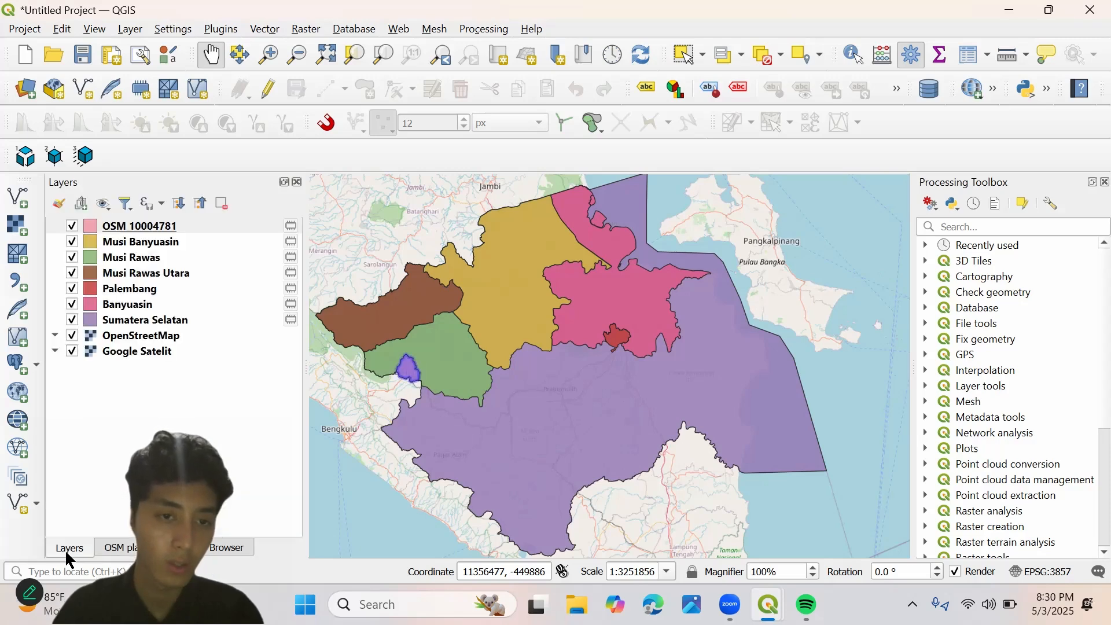
pyautogui.rightClick(145, 233)
pyautogui.click(197, 134)
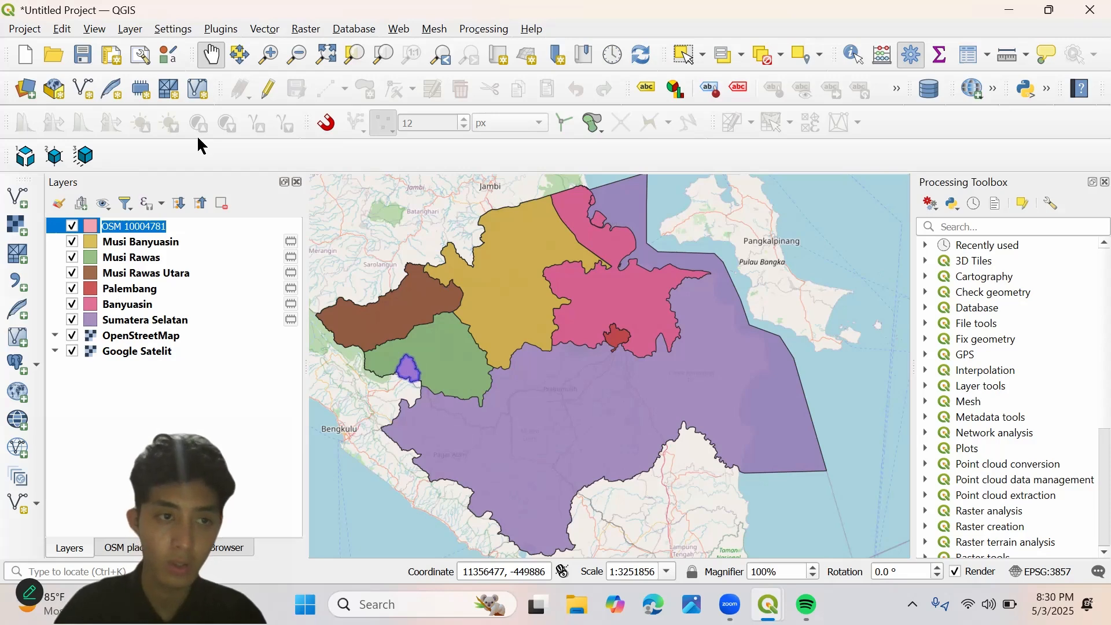
pyautogui.write('Lubuk LInggu')
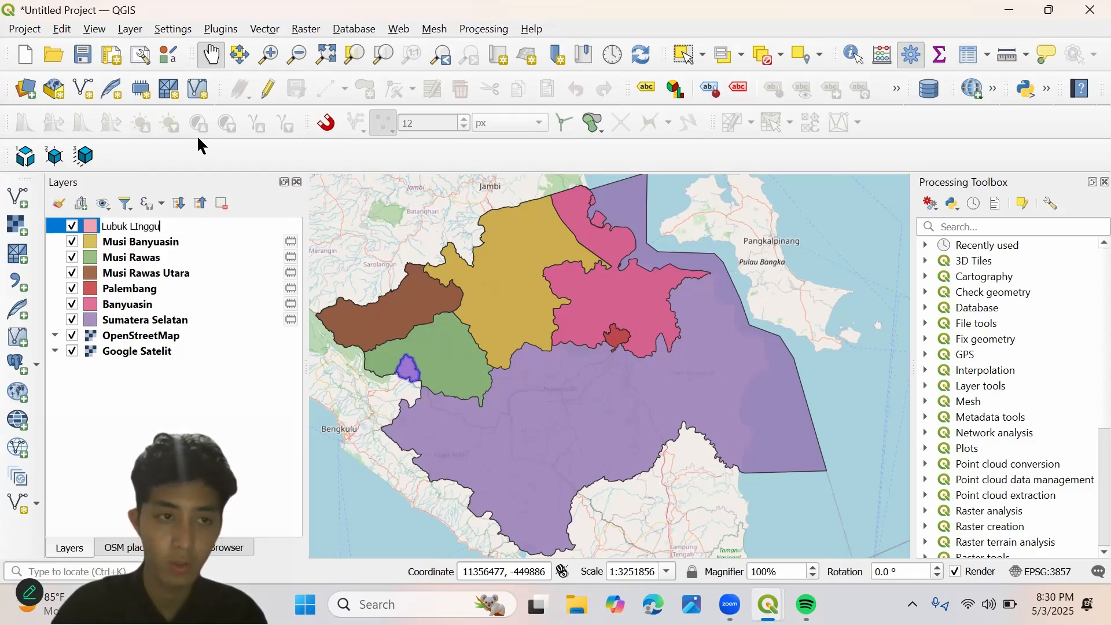
pyautogui.press('BackSpace')
pyautogui.press('BackSpace')
pyautogui.press('BackSpace')
pyautogui.write('inggau')
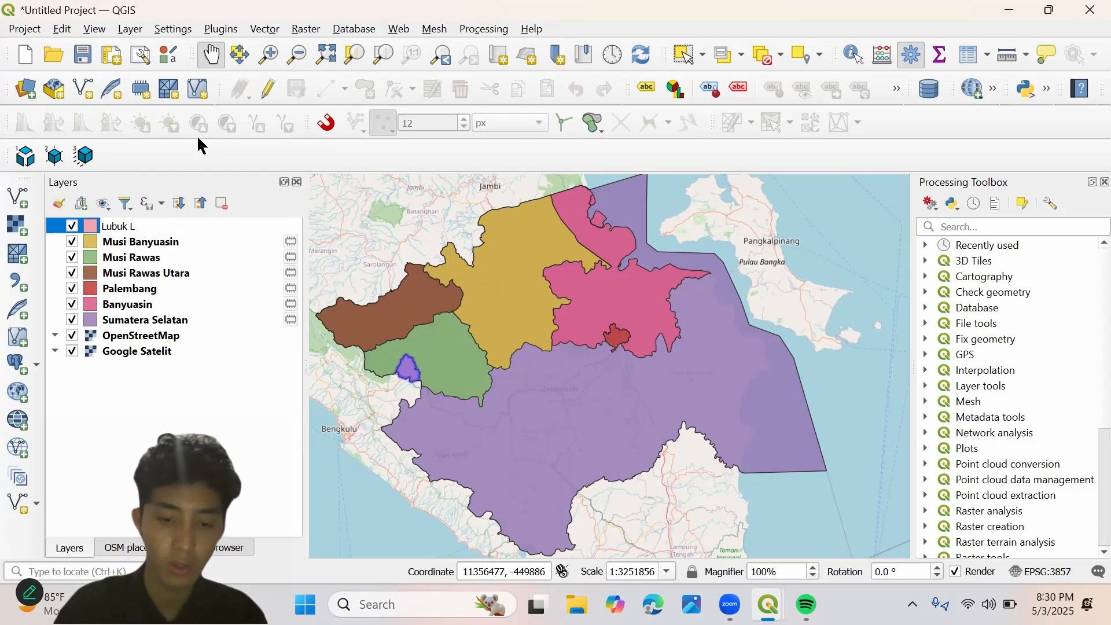
pyautogui.press('Return')
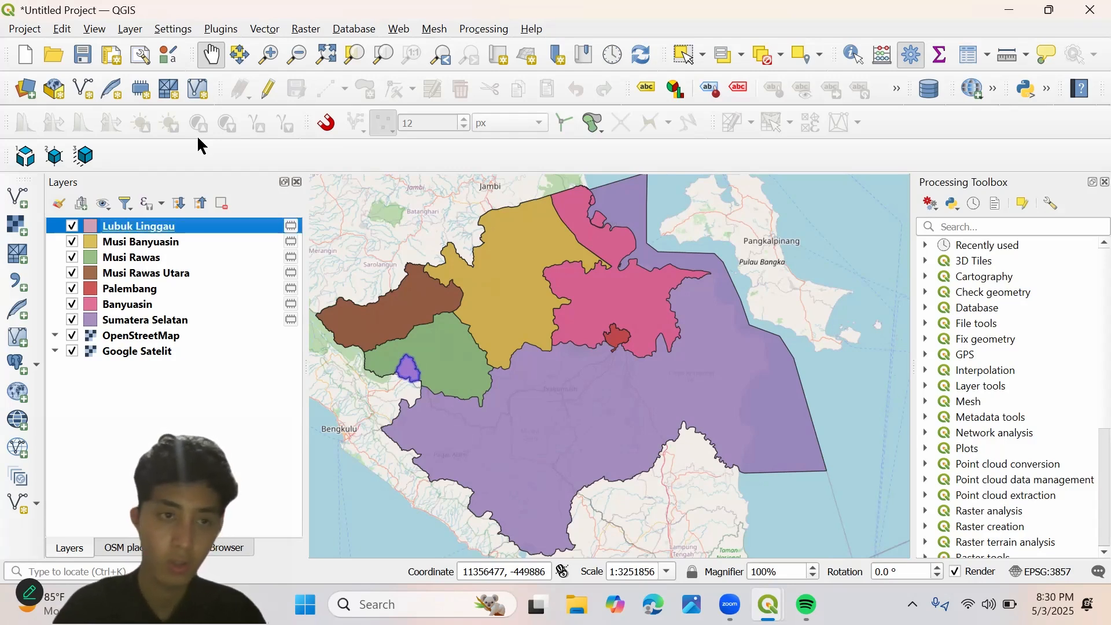
# - Search the OSM places for "Penukal" and add the Penukal Abab Lematang Ilir, South Sumatra result as a vector layer
pyautogui.click(121, 548)
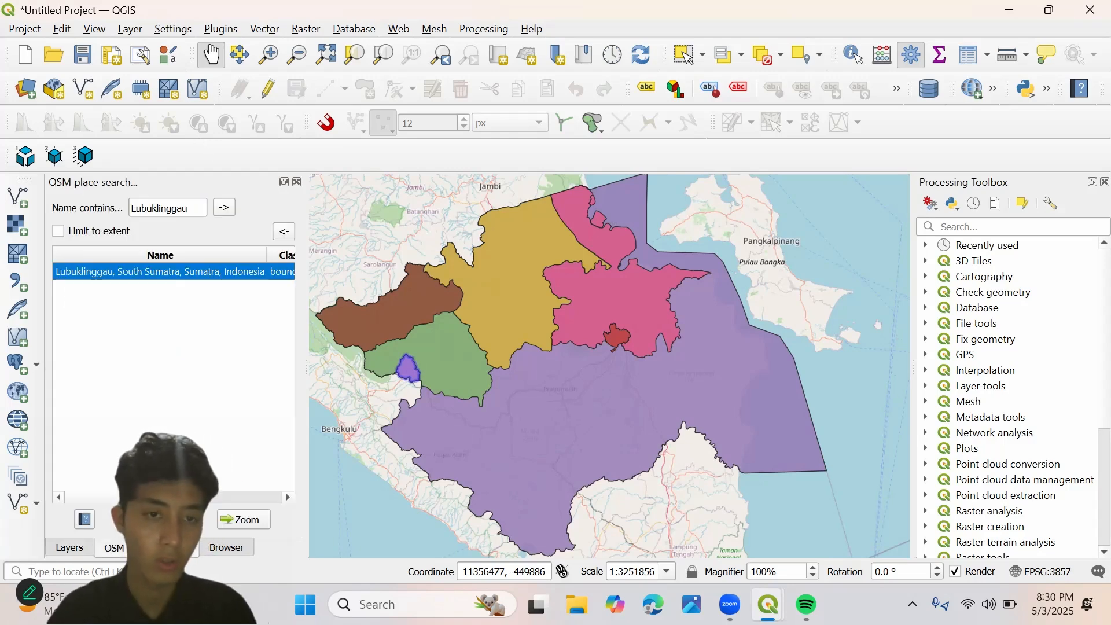
pyautogui.doubleClick(184, 213)
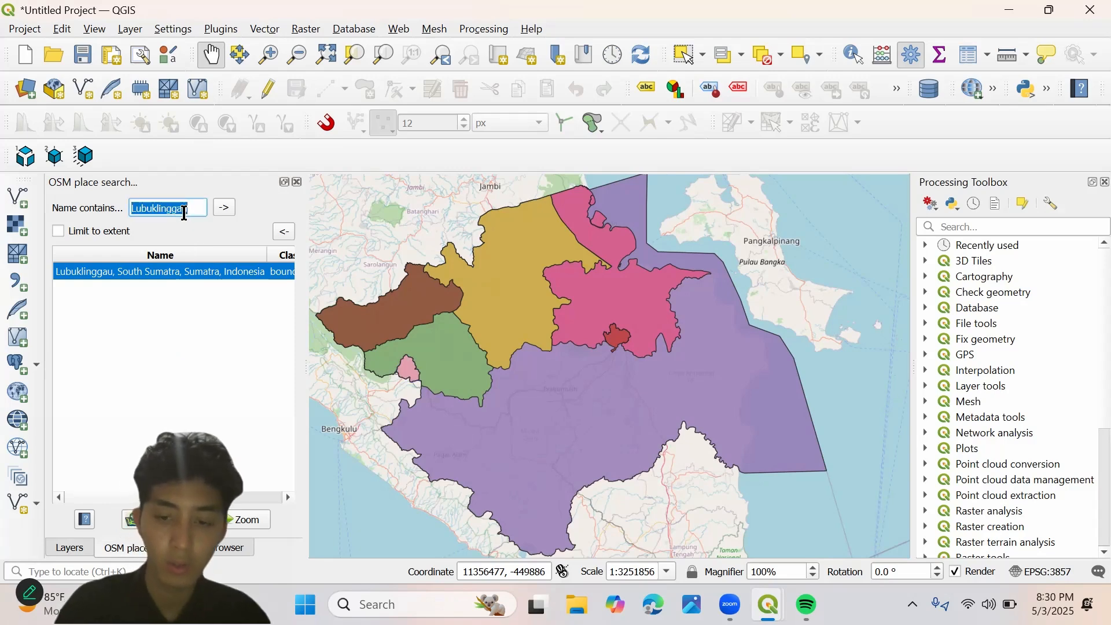
pyautogui.write('Penukal')
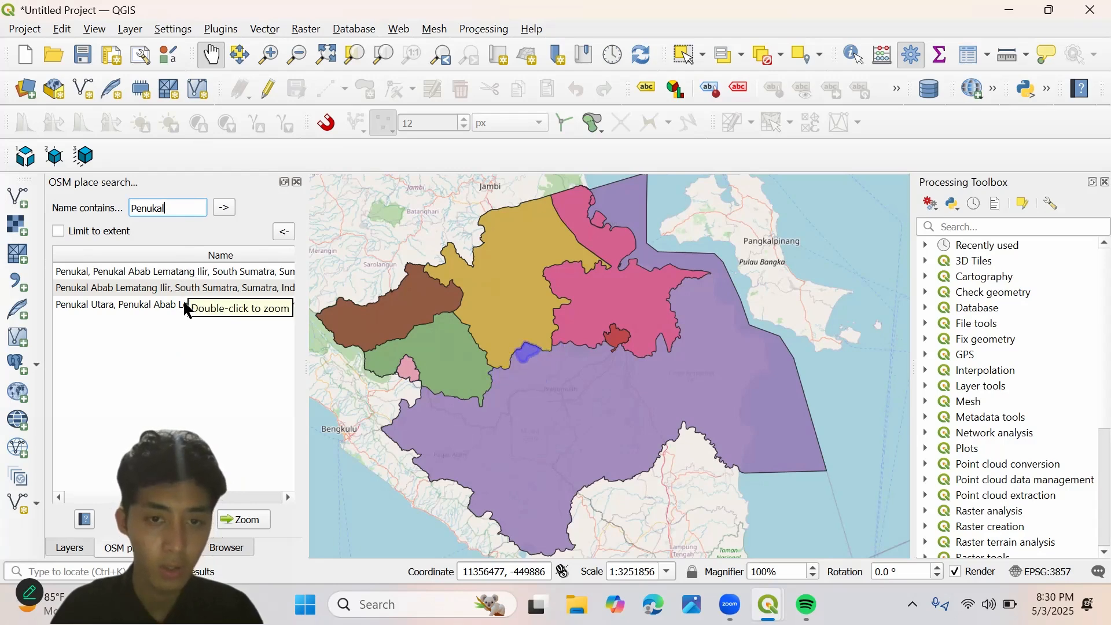
pyautogui.click(182, 287)
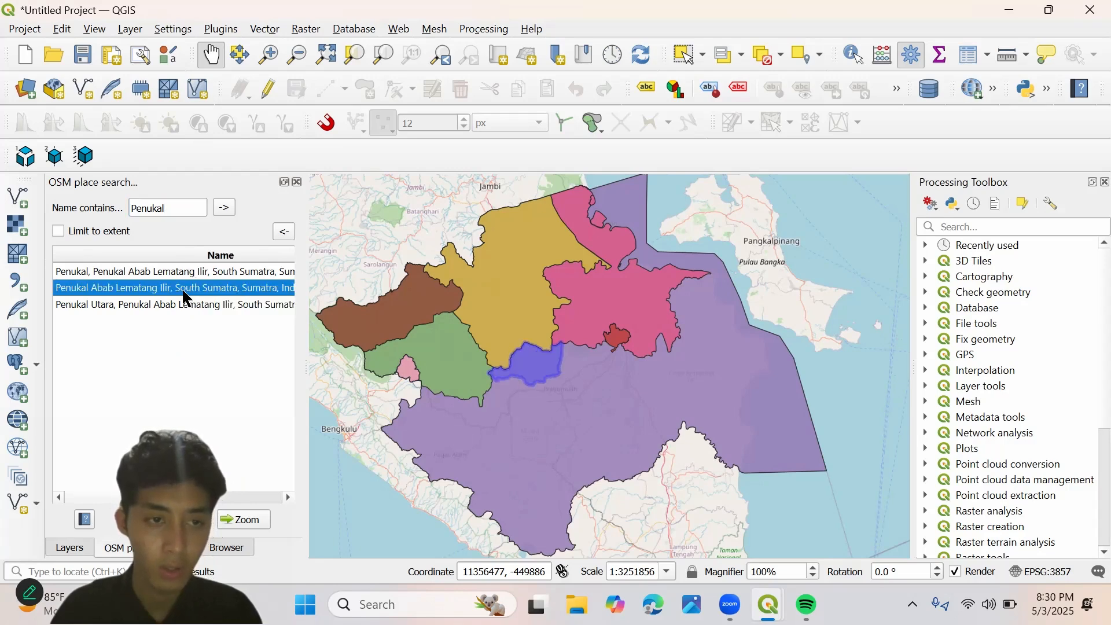
# - Check the full regency name in the OSM search results and rename the newly added boundary layer as Penukal Abab Lematang ILir
pyautogui.click(81, 548)
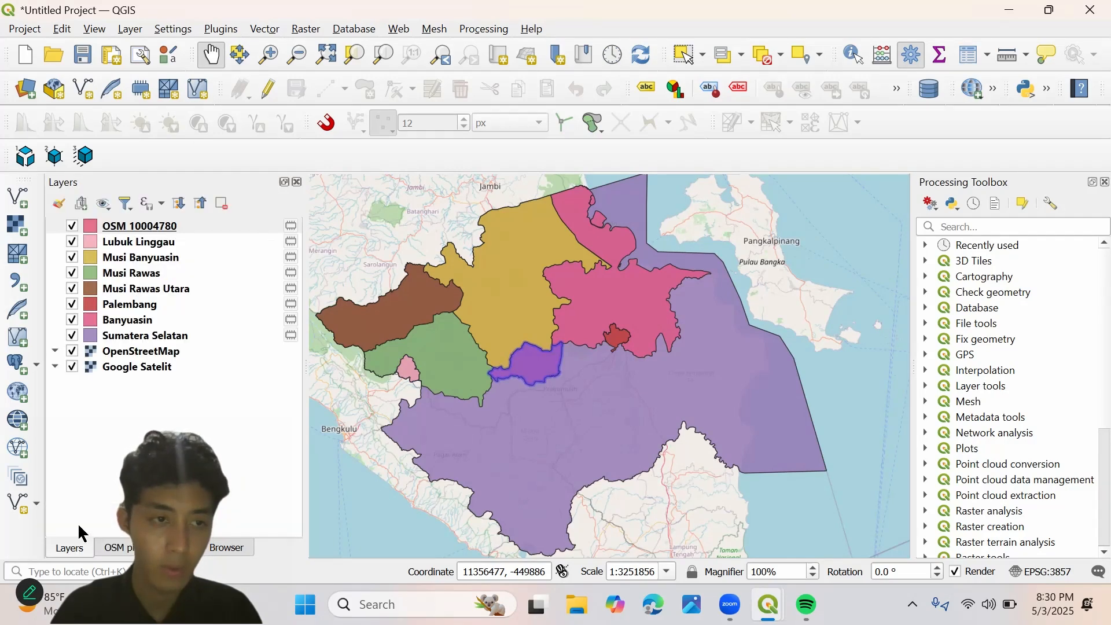
pyautogui.click(119, 541)
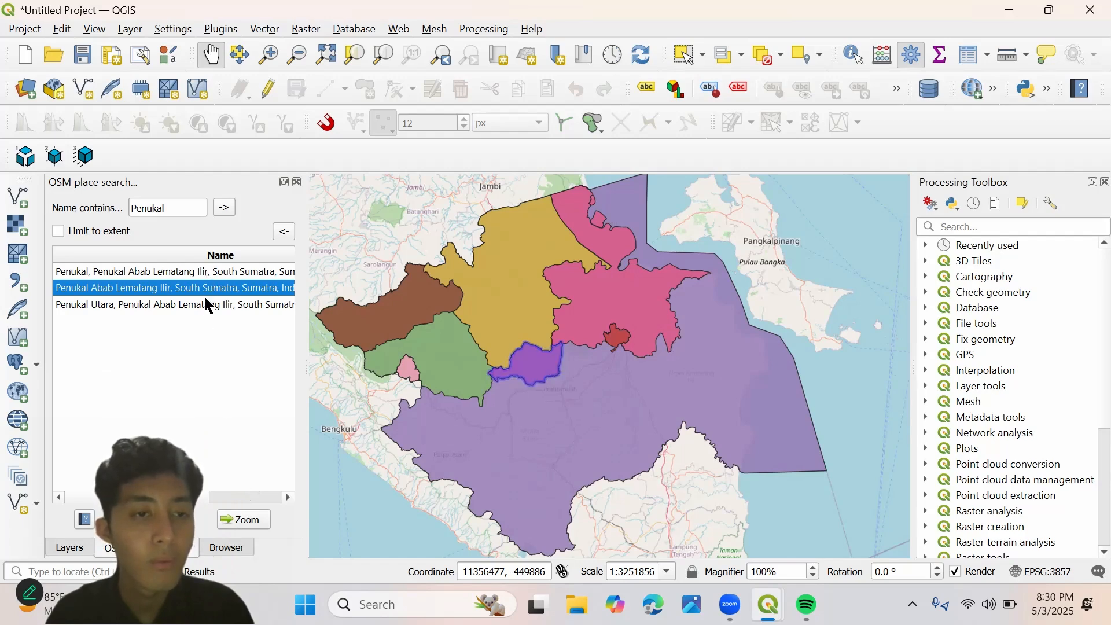
pyautogui.click(70, 547)
pyautogui.click(112, 547)
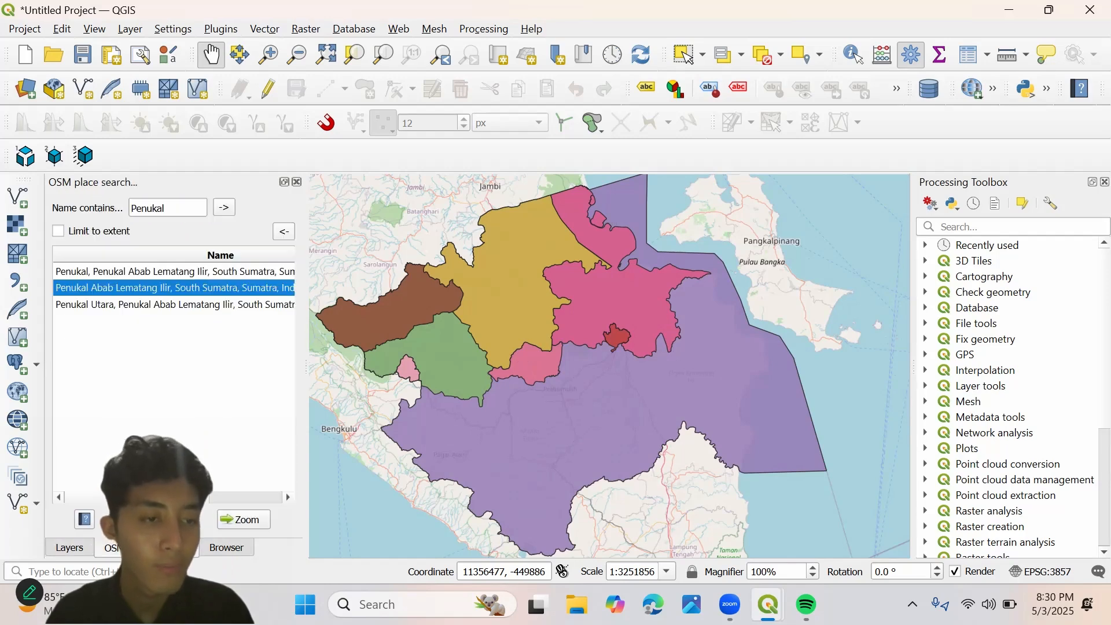
pyautogui.click(70, 548)
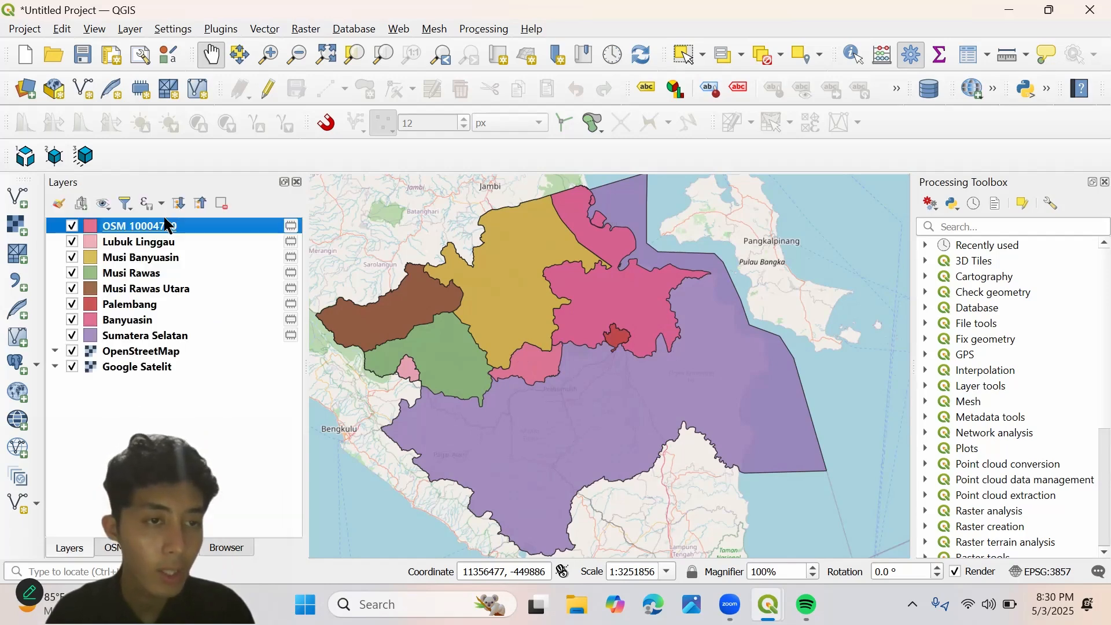
pyautogui.rightClick(162, 225)
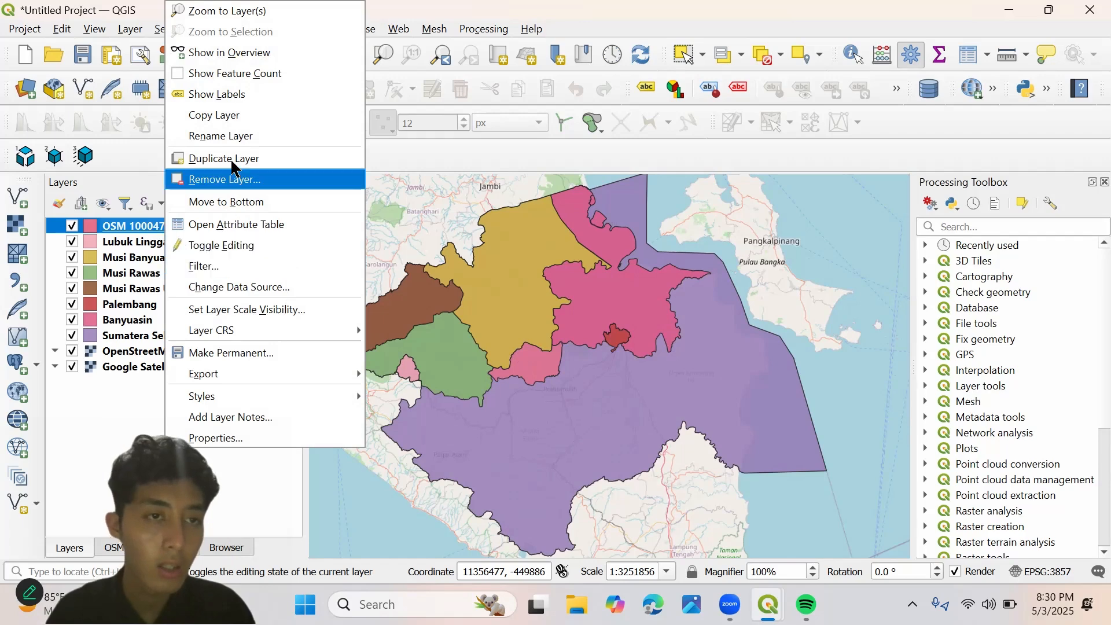
pyautogui.click(222, 139)
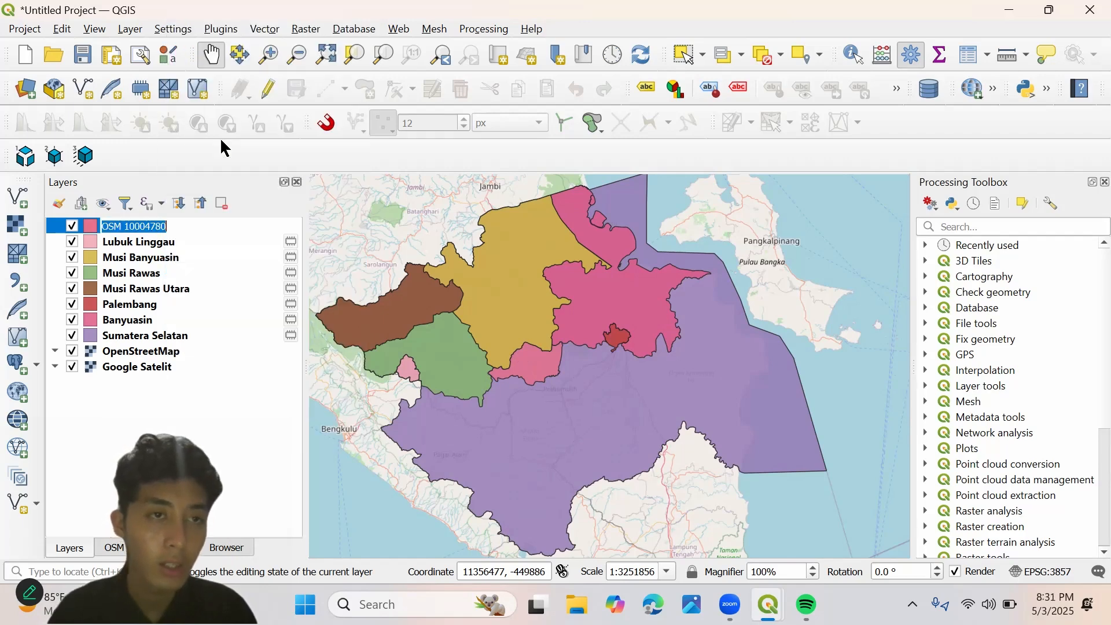
pyautogui.write('Penuk')
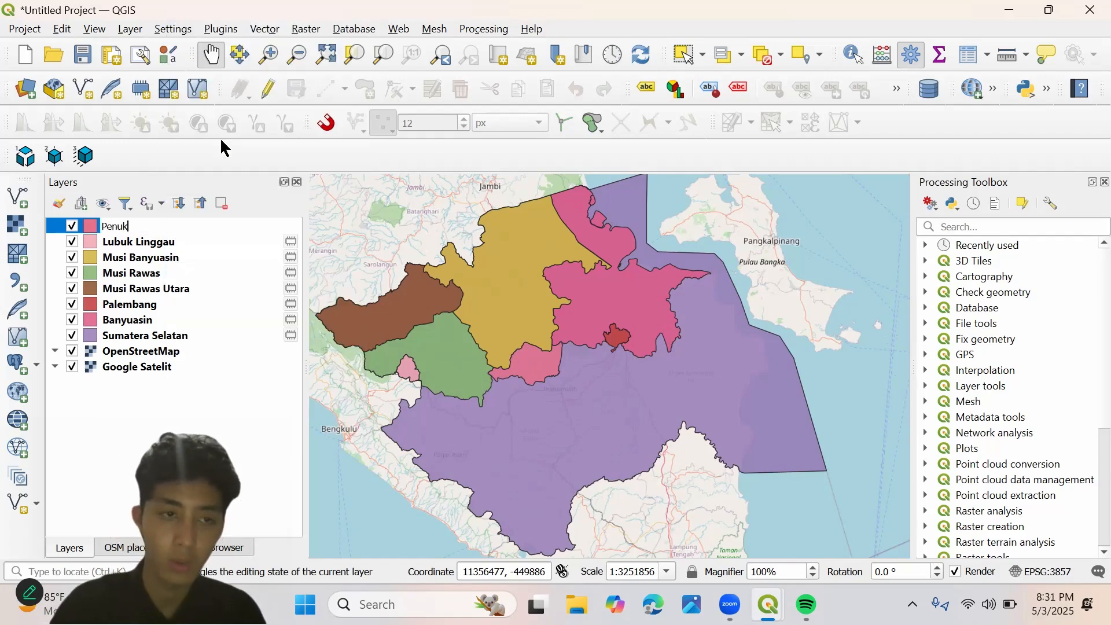
pyautogui.write('al ba')
pyautogui.press('BackSpace')
pyautogui.press('BackSpace')
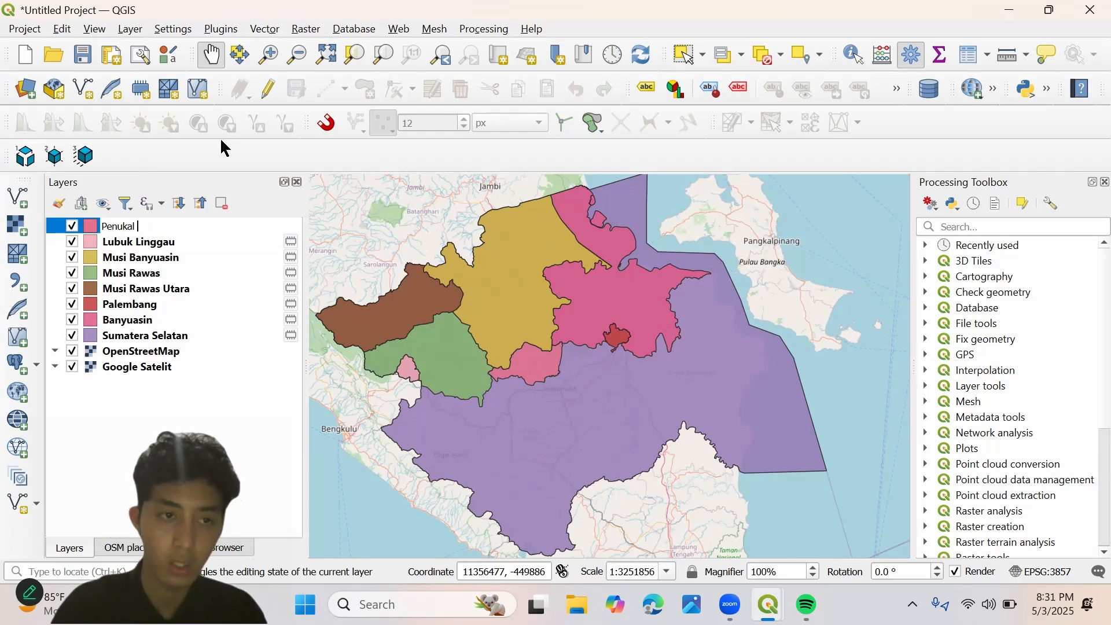
pyautogui.write('Abab')
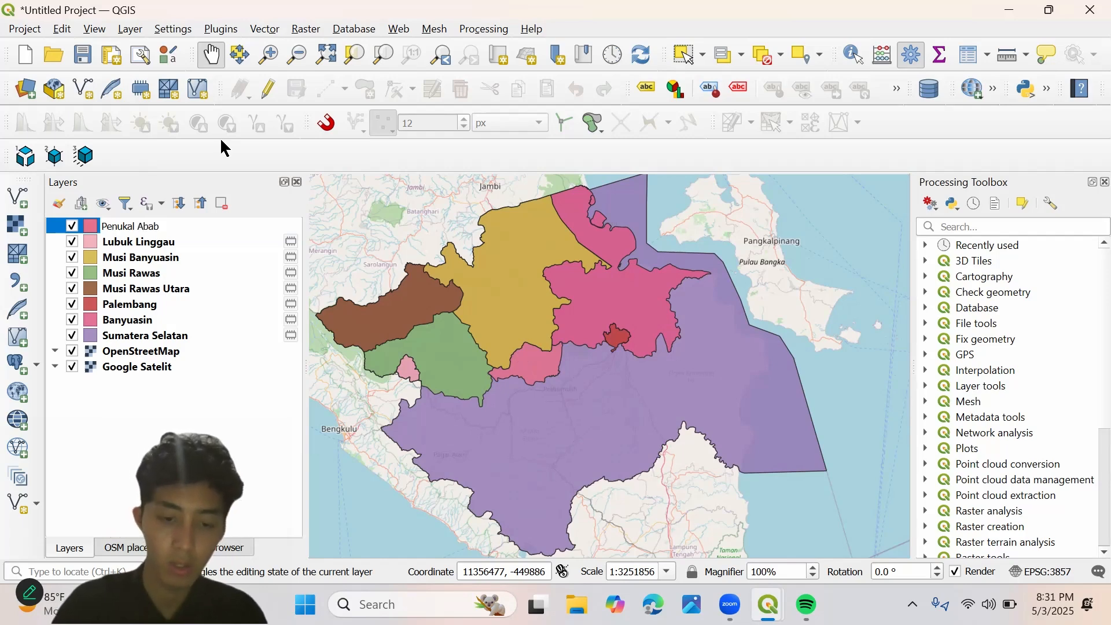
pyautogui.write(' Lematan ')
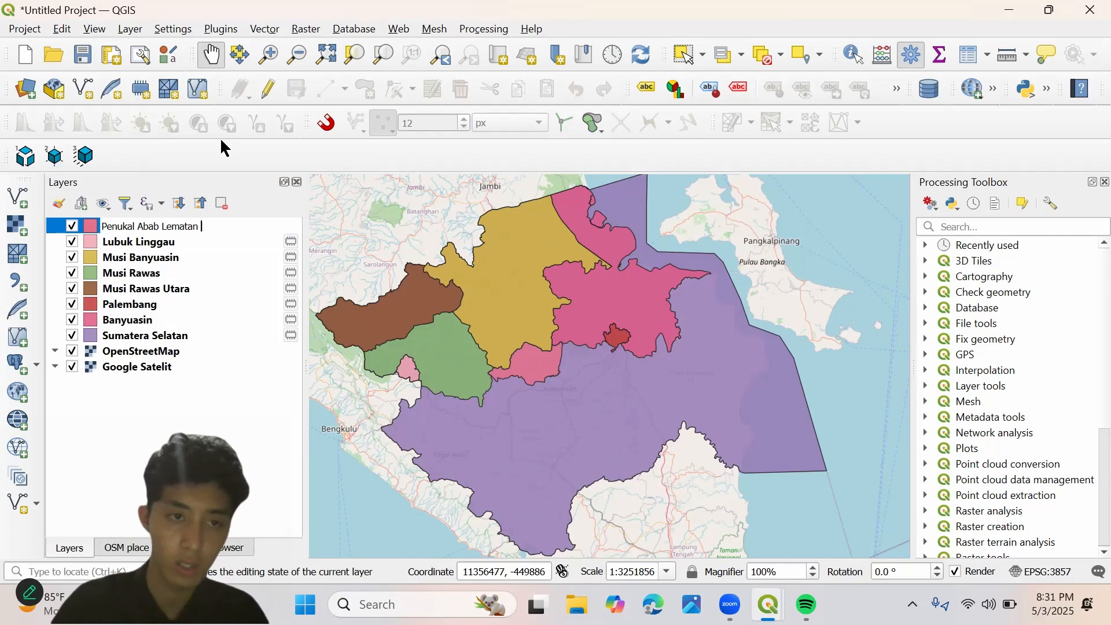
pyautogui.write('g I')
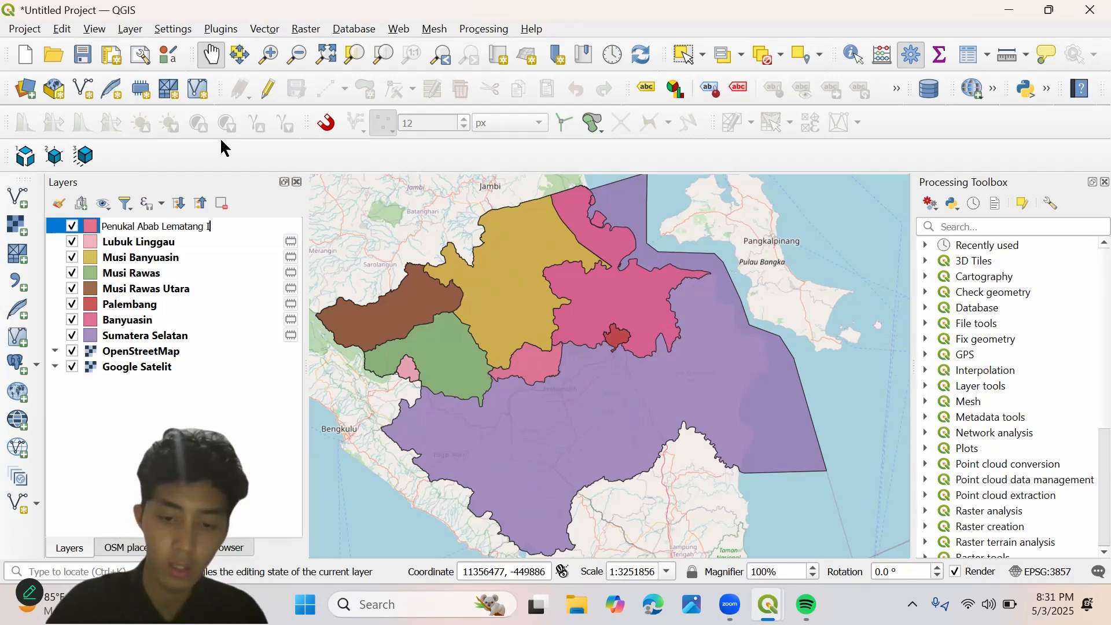
pyautogui.write('Lir')
pyautogui.press('Return')
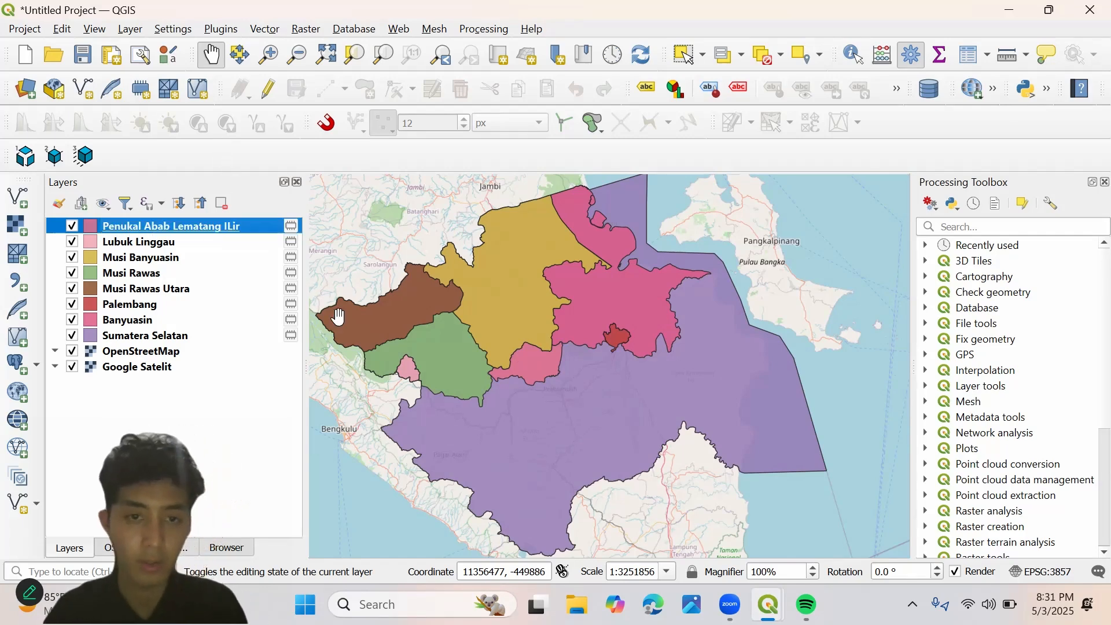
# - Search the OSM places for "Lahat" and add the first Lahat, South Sumatra boundary result as a vector layer
pyautogui.click(116, 547)
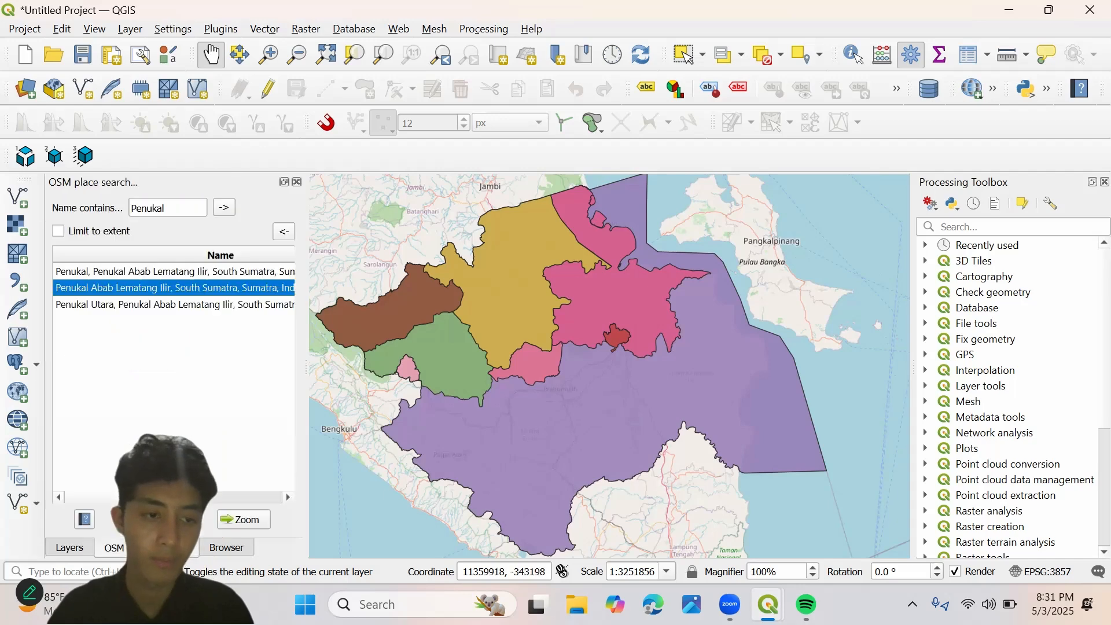
pyautogui.doubleClick(161, 208)
pyautogui.write('La')
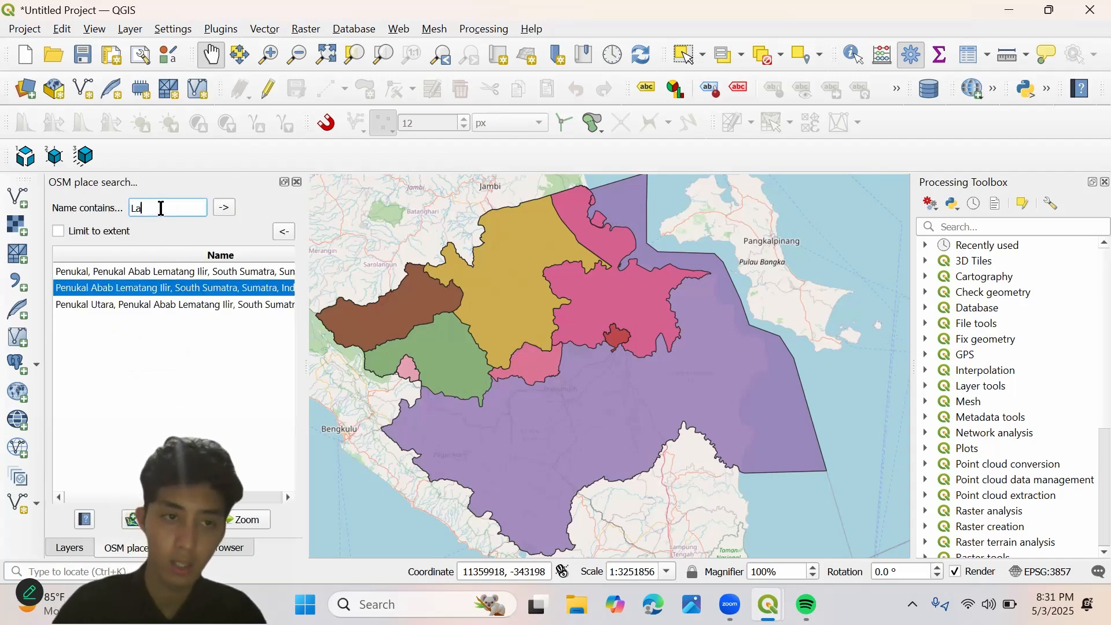
pyautogui.write('hat')
pyautogui.press('Return')
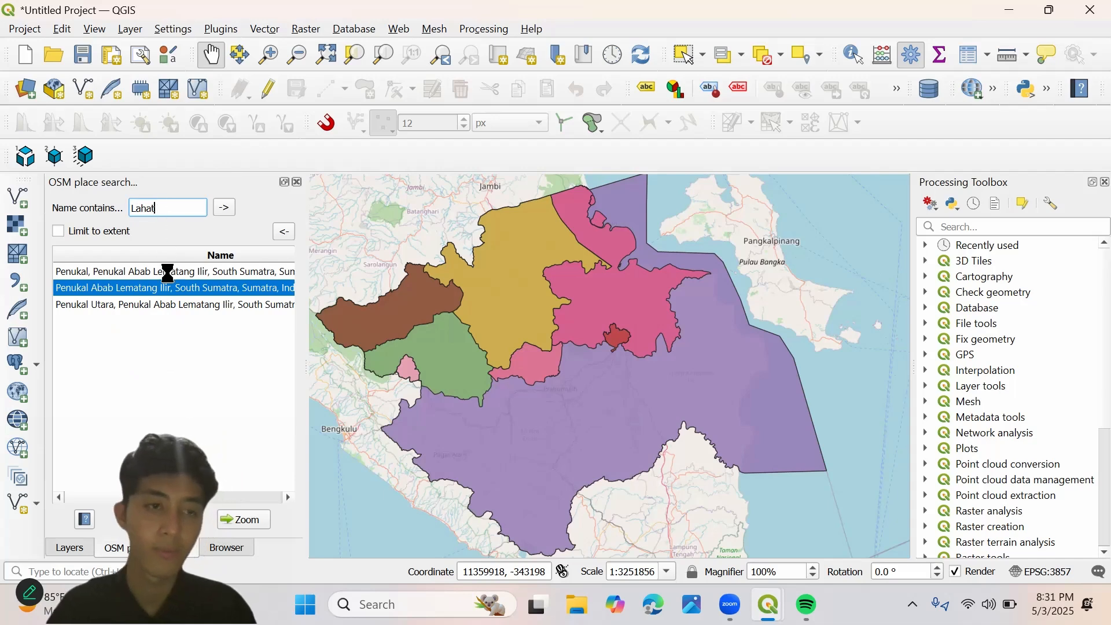
pyautogui.click(145, 273)
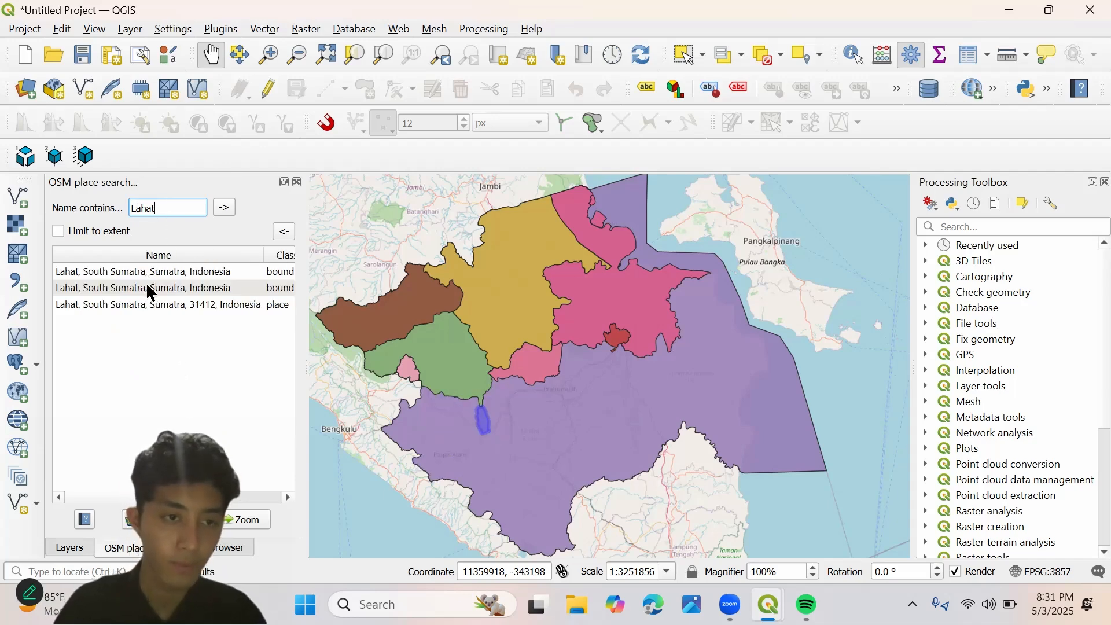
pyautogui.click(149, 276)
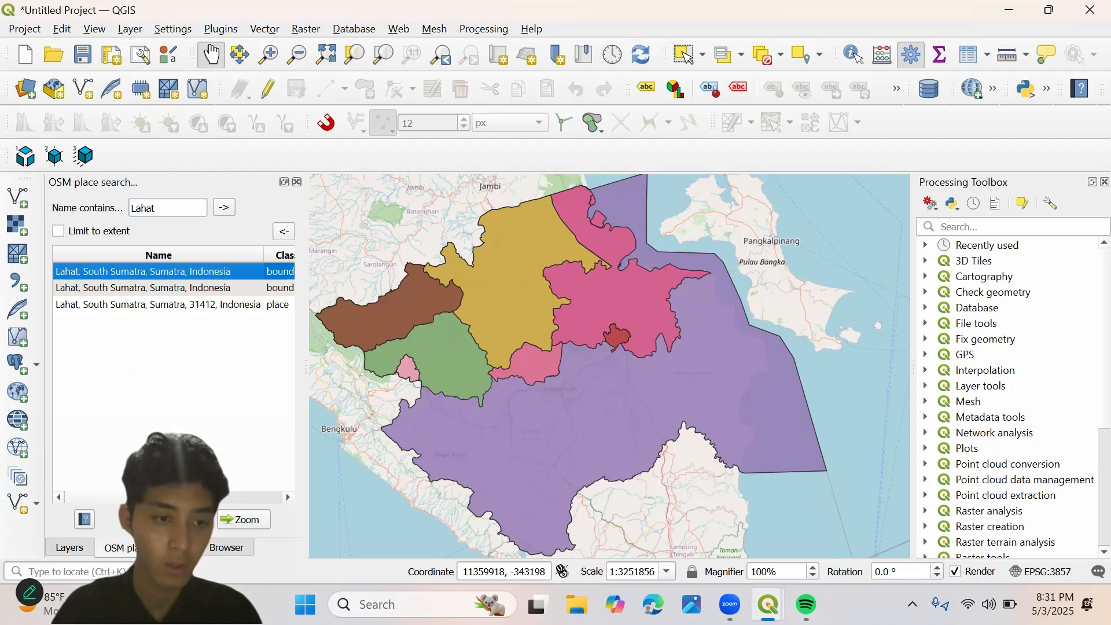
# - Rename the newly added regency boundary layer as Lahat
pyautogui.click(70, 548)
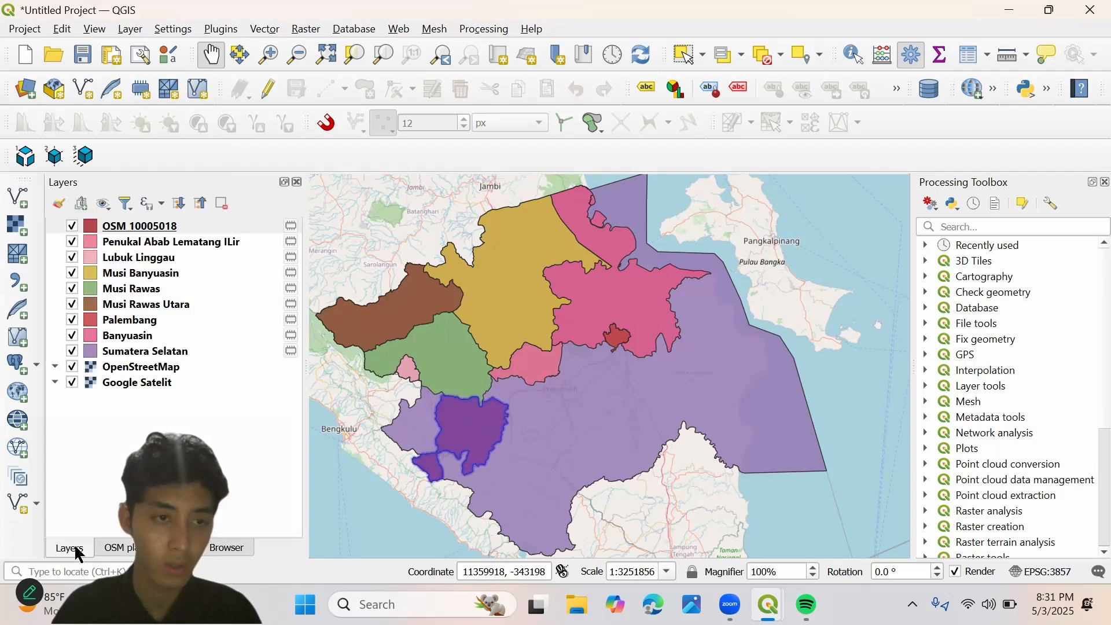
pyautogui.click(168, 233)
pyautogui.rightClick(169, 233)
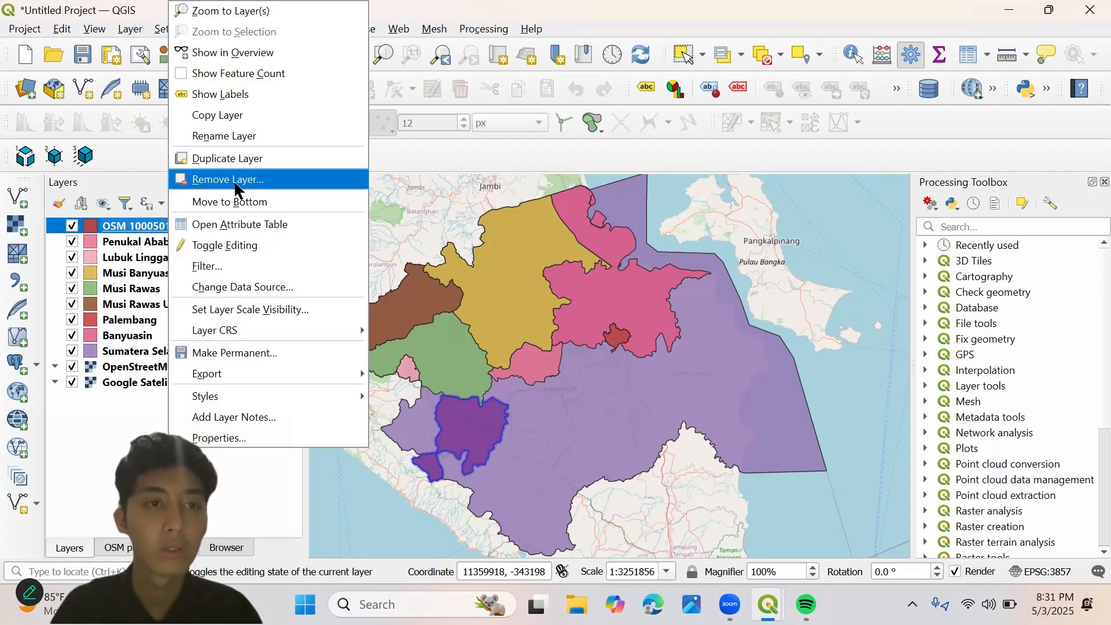
pyautogui.click(241, 135)
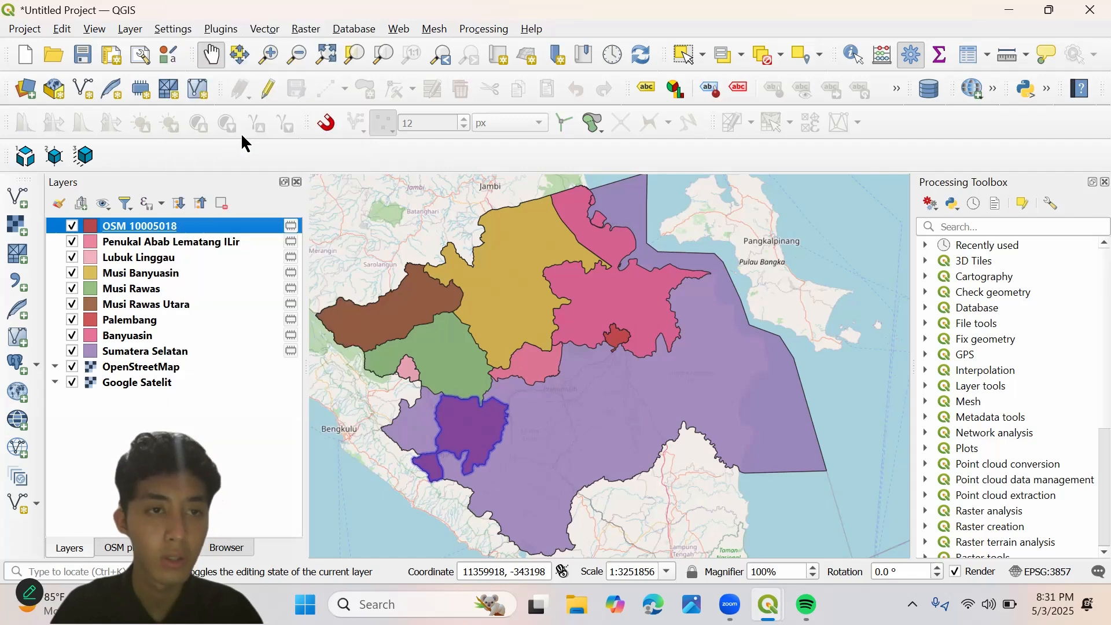
pyautogui.write('Lahat')
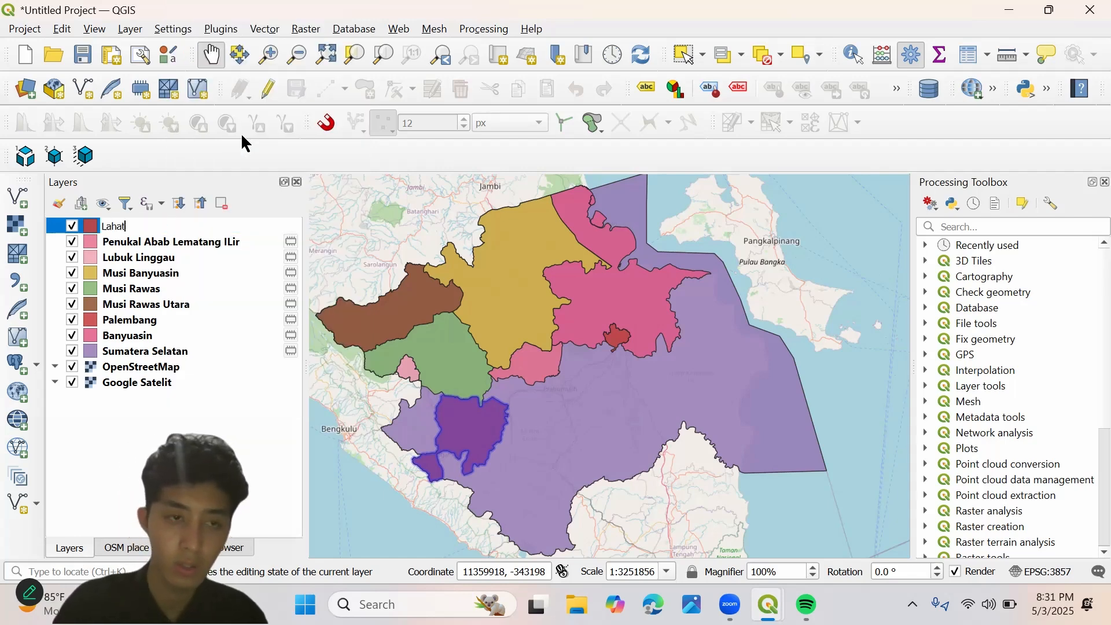
pyautogui.press('Return')
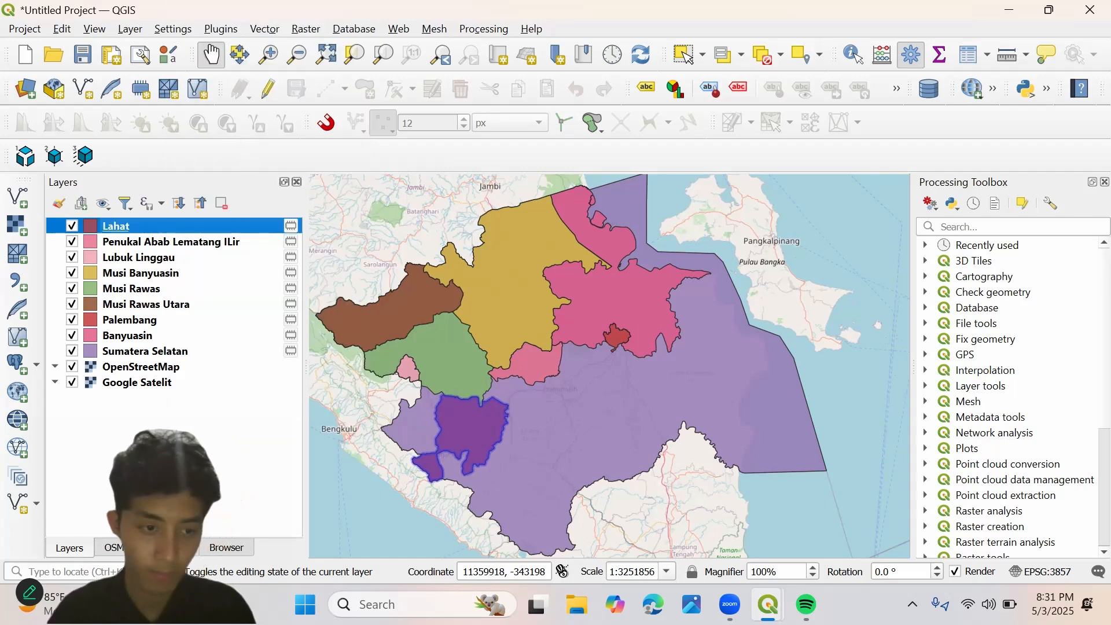
# - Search the OSM places for "Empat Lawang" and add the Empat Lawang, South Sumatra result as a vector layer
pyautogui.click(147, 548)
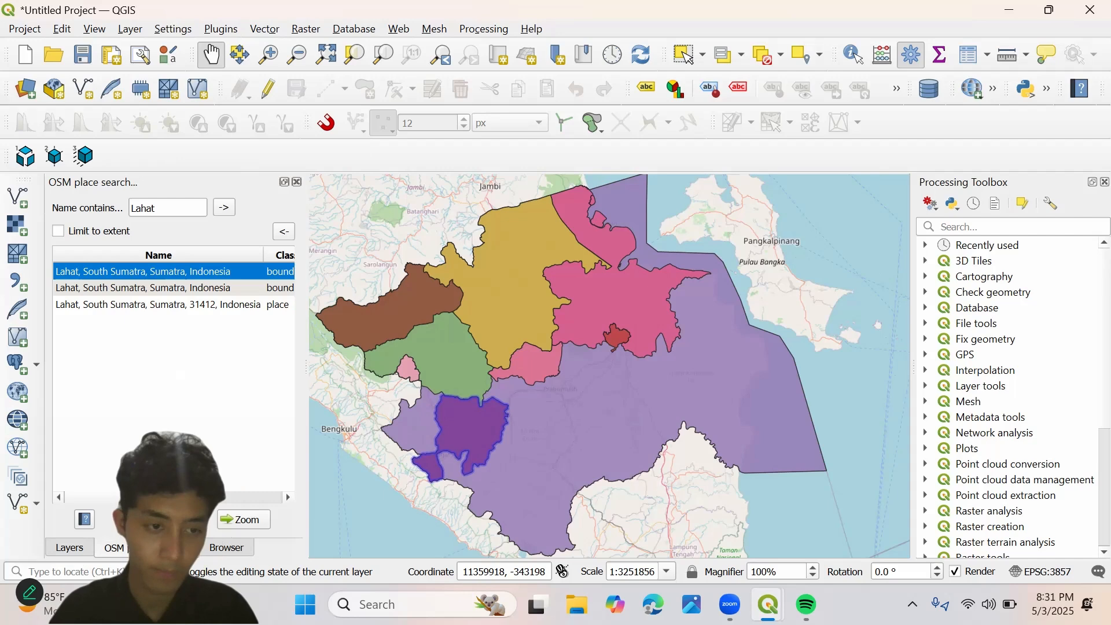
pyautogui.doubleClick(164, 213)
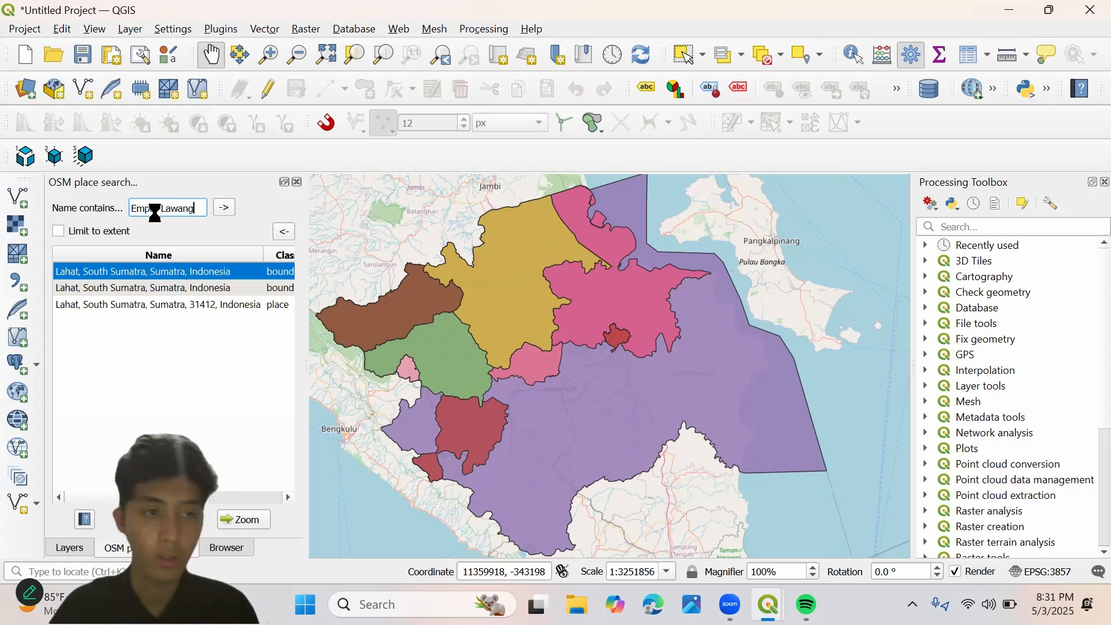
pyautogui.press('Return')
pyautogui.click(163, 272)
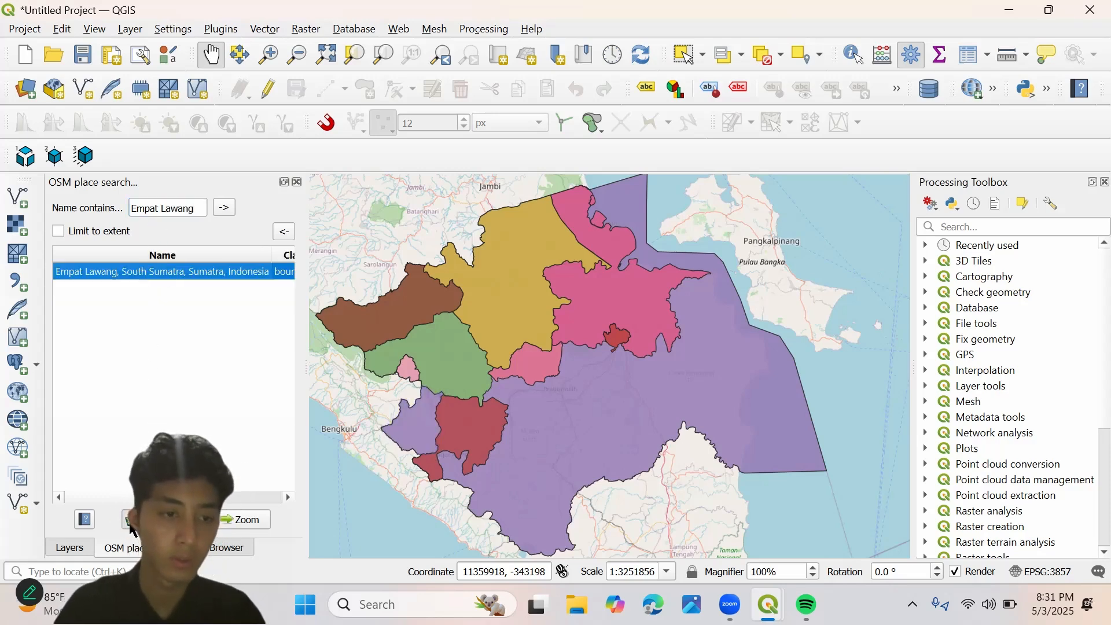
# - Rename the newly added boundary layer as Empat Lawang, correcting the capitalisation of the second word
pyautogui.click(70, 547)
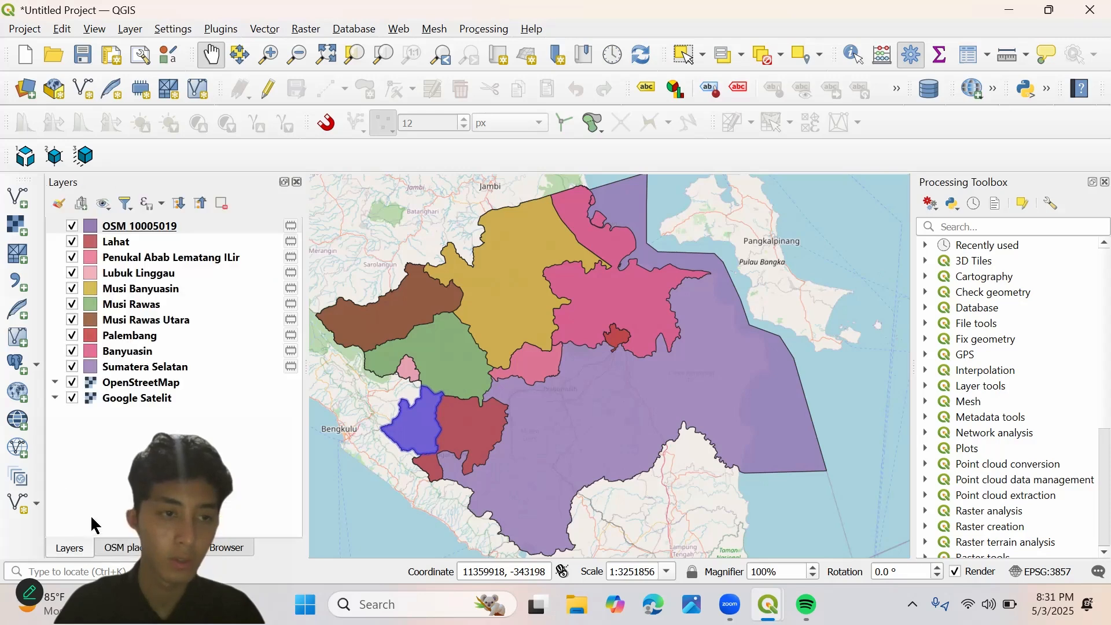
pyautogui.rightClick(191, 234)
pyautogui.click(261, 135)
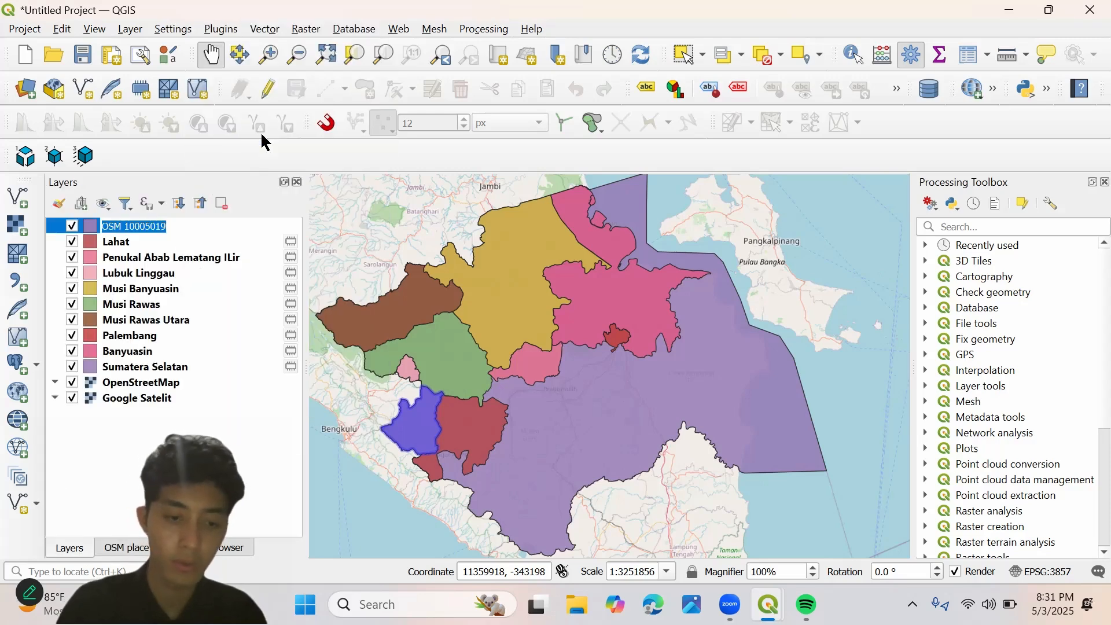
pyautogui.write('Empat')
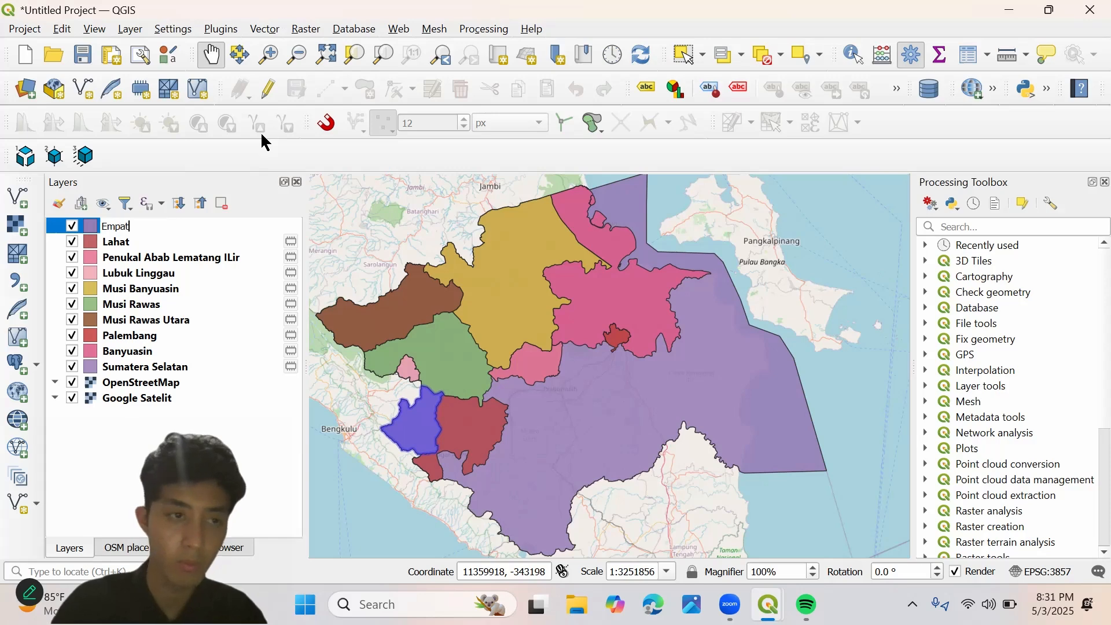
pyautogui.write(' LAwang')
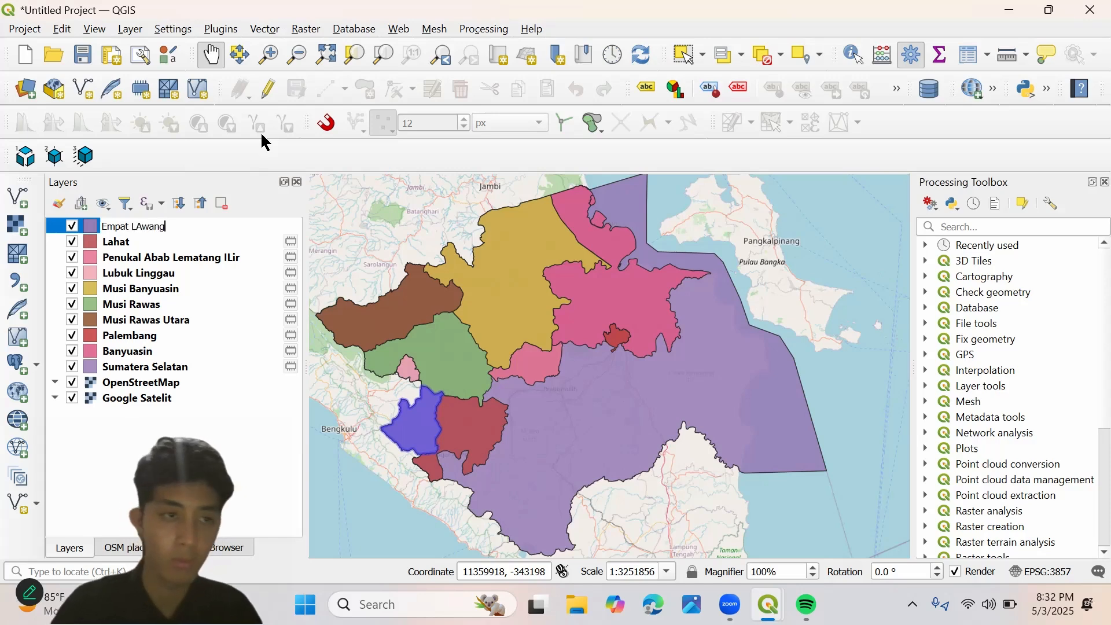
pyautogui.press('Return')
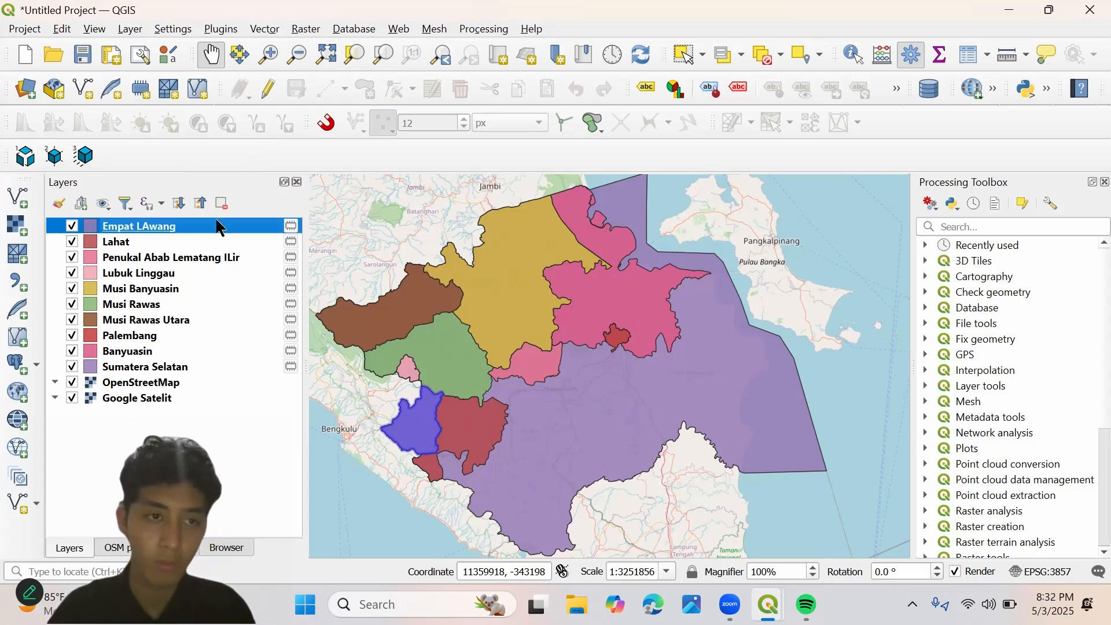
pyautogui.rightClick(218, 226)
pyautogui.click(260, 141)
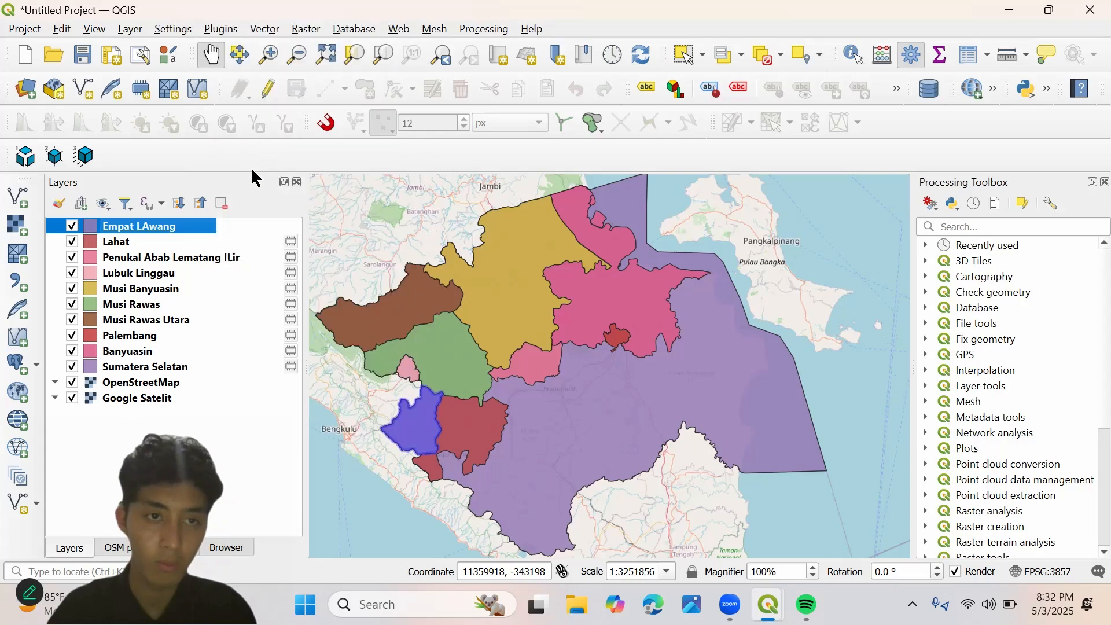
pyautogui.click(141, 227)
pyautogui.press('BackSpace')
pyautogui.write('a')
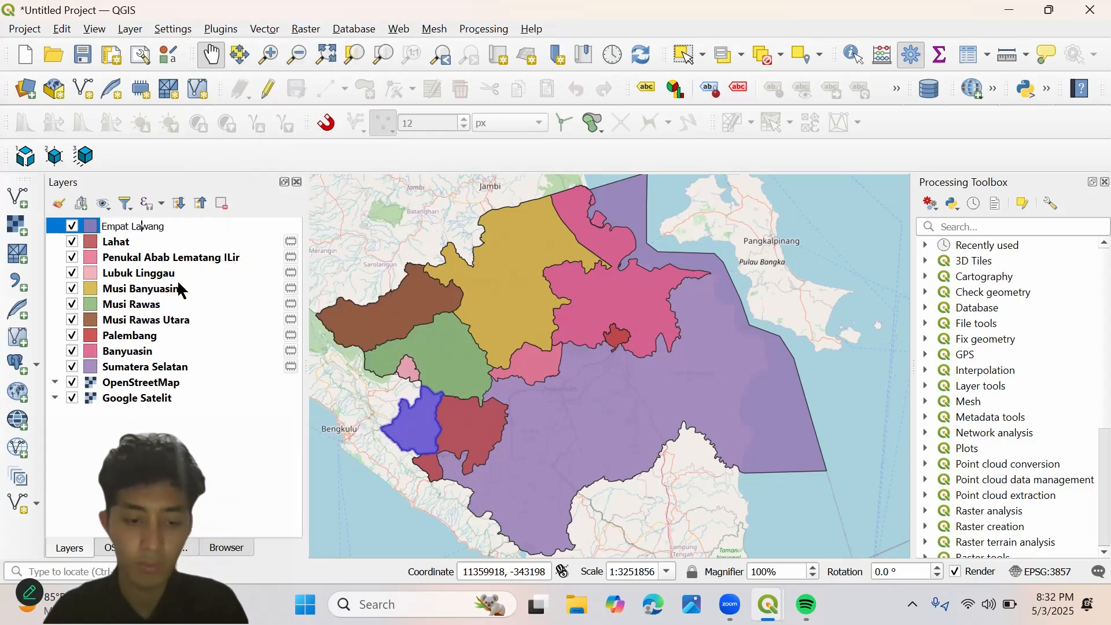
pyautogui.press('Return')
# - Search the OSM places for "Pagar alam" and add the Pagar Alam, South Sumatra, Sumatra, Indonesia result as a vector layer
pyautogui.click(147, 548)
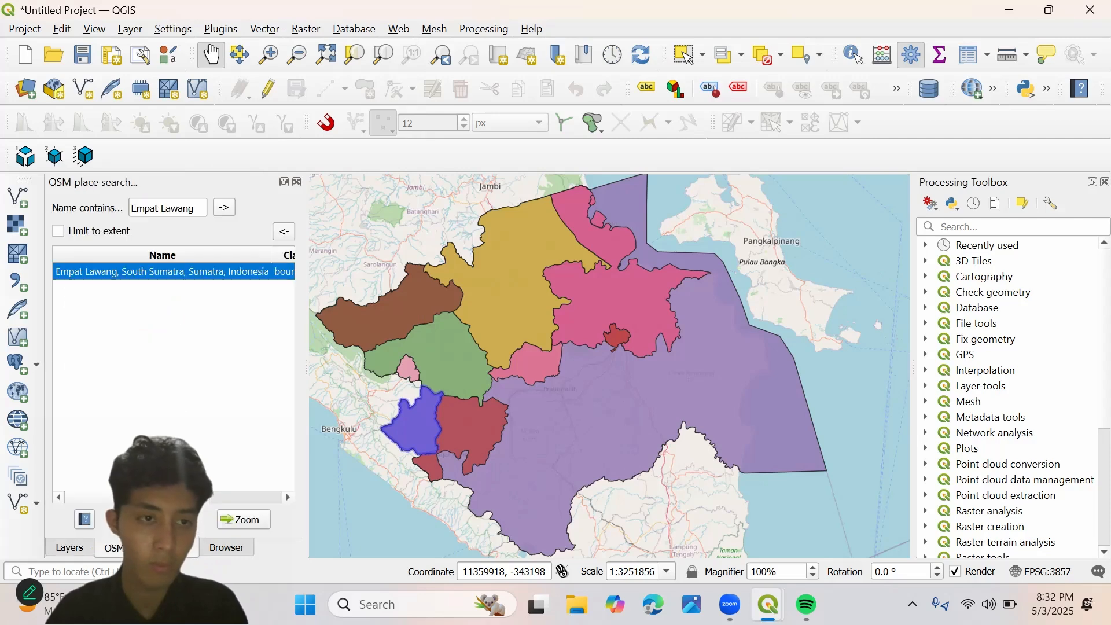
pyautogui.click(197, 209)
pyautogui.hotkey('ctrl', 'a')
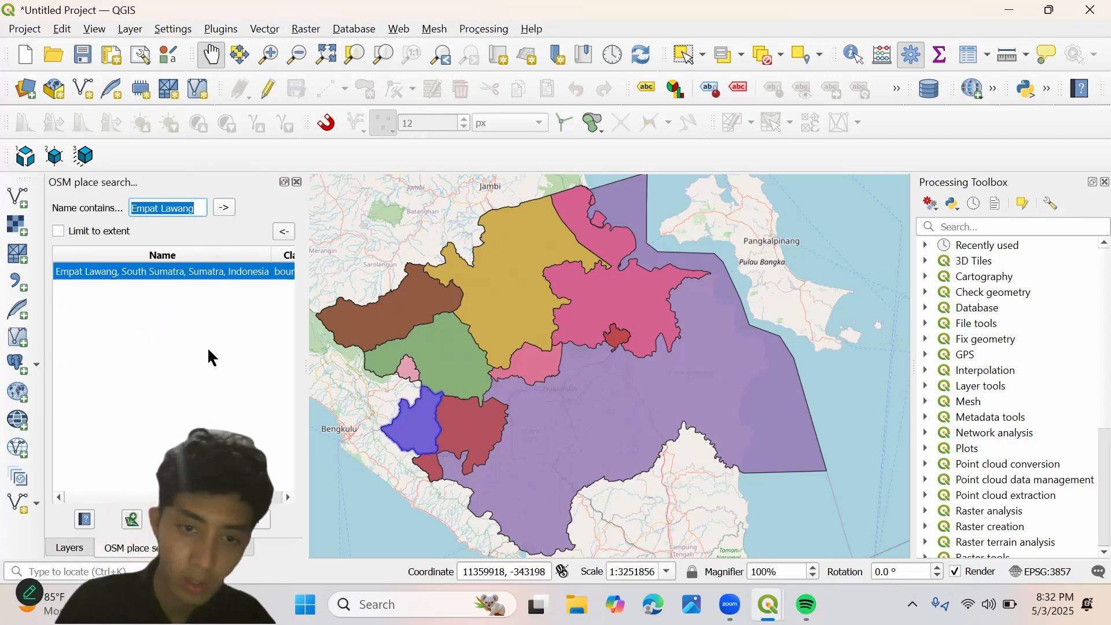
pyautogui.write('P')
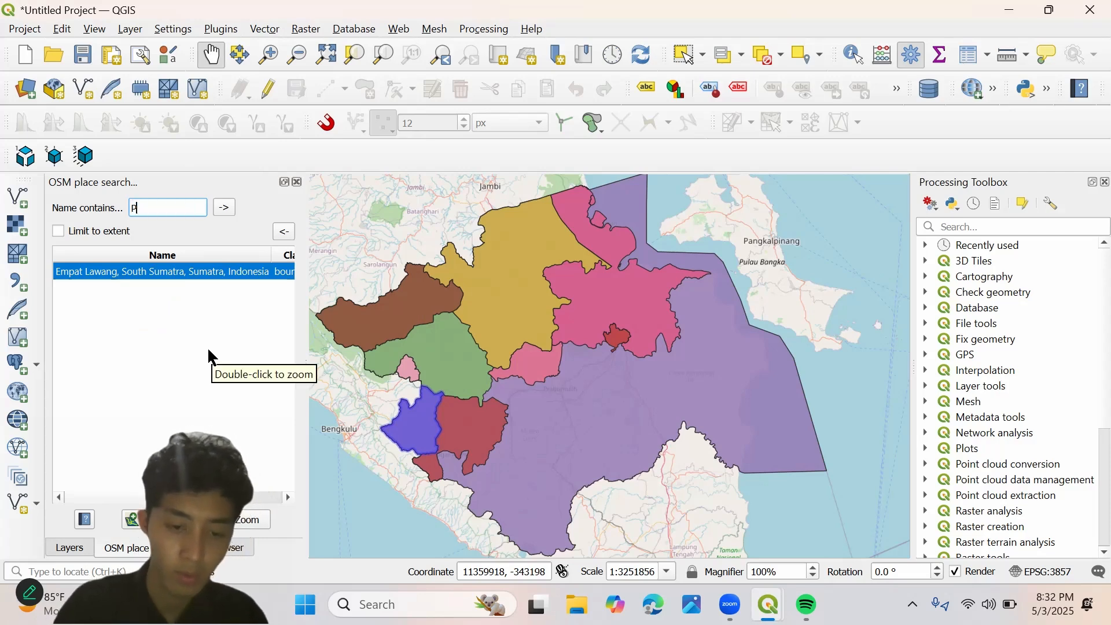
pyautogui.write('agar')
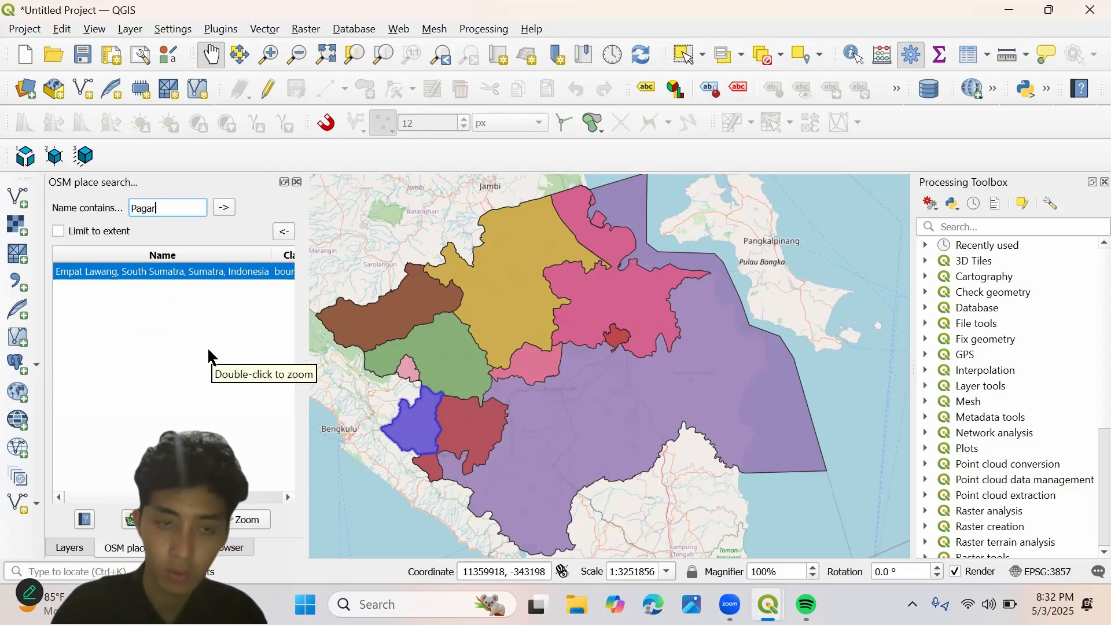
pyautogui.write('ala')
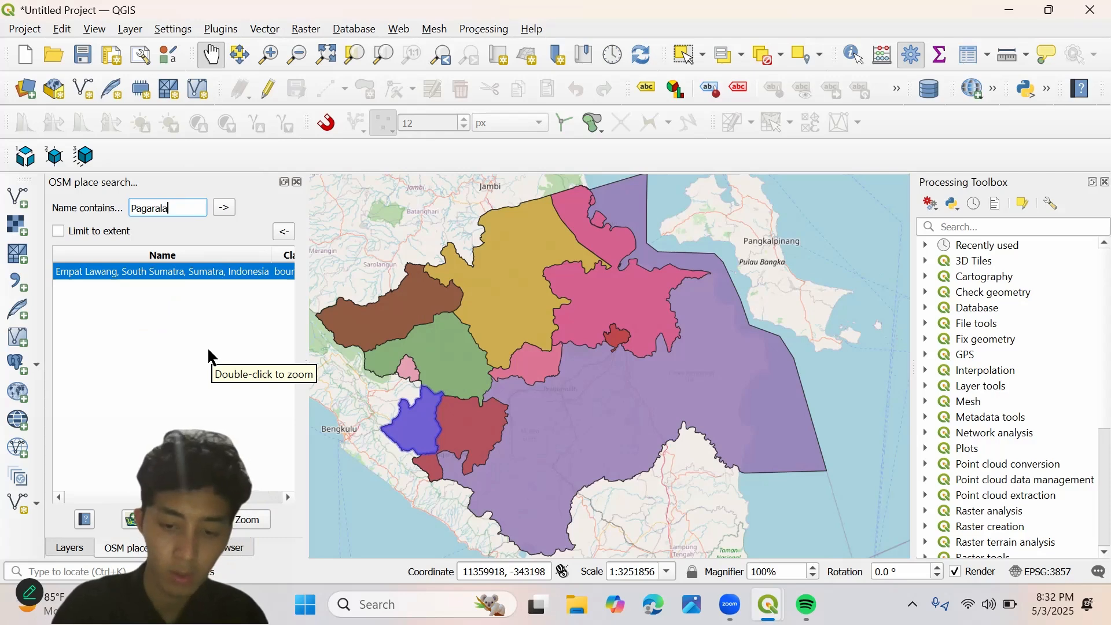
pyautogui.write('m')
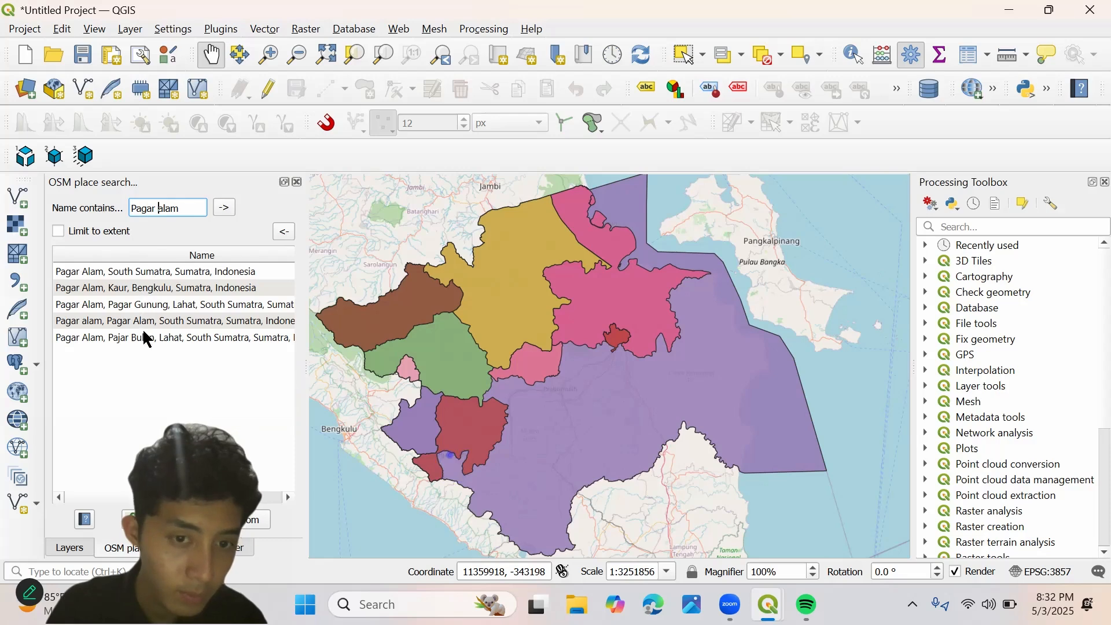
pyautogui.click(149, 273)
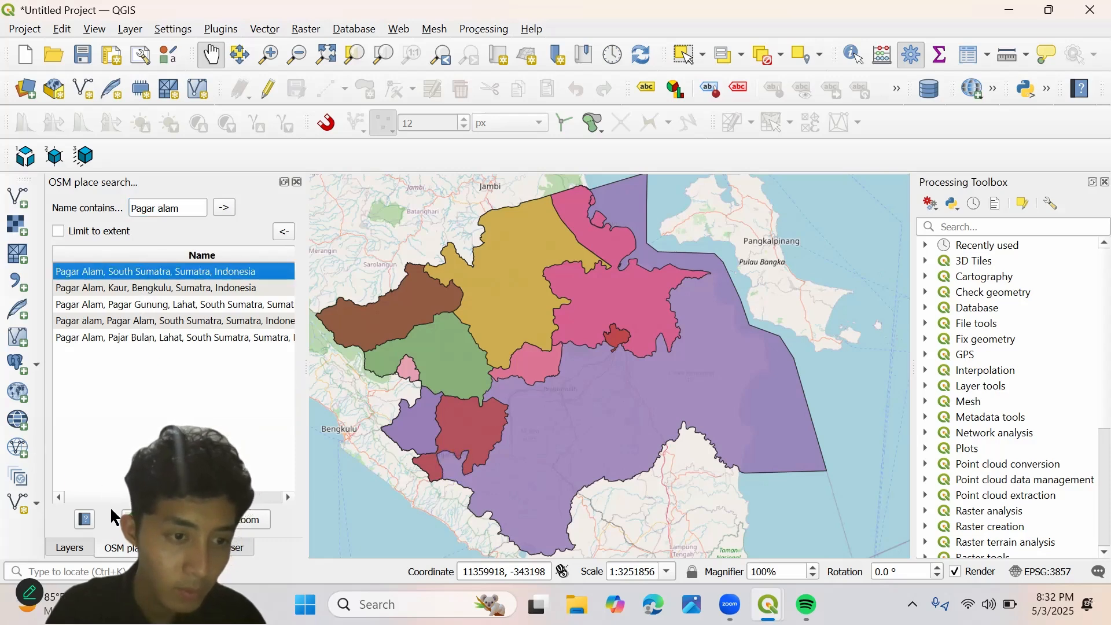
# - Rename the newly added city boundary layer as Pagam Alam
pyautogui.click(70, 547)
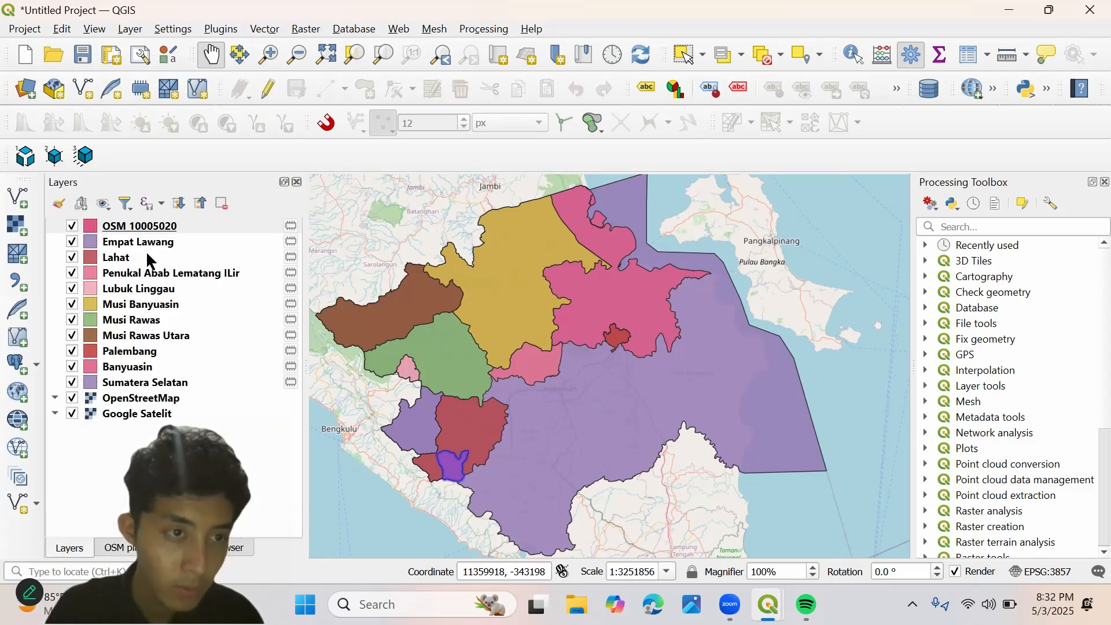
pyautogui.click(157, 227)
pyautogui.rightClick(157, 227)
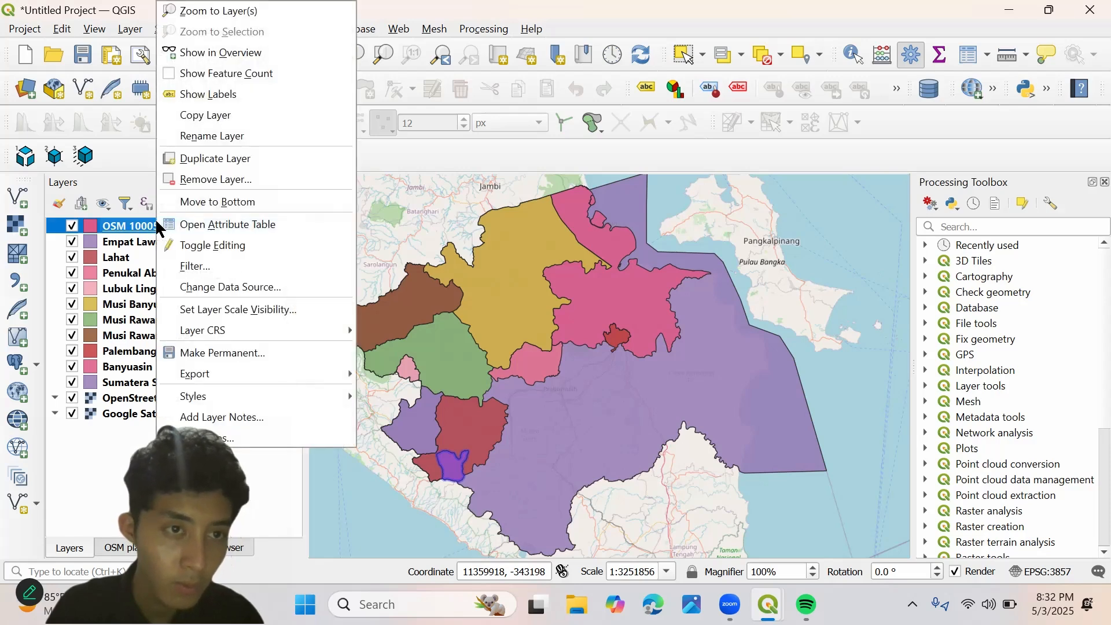
pyautogui.click(211, 139)
pyautogui.write('Pa')
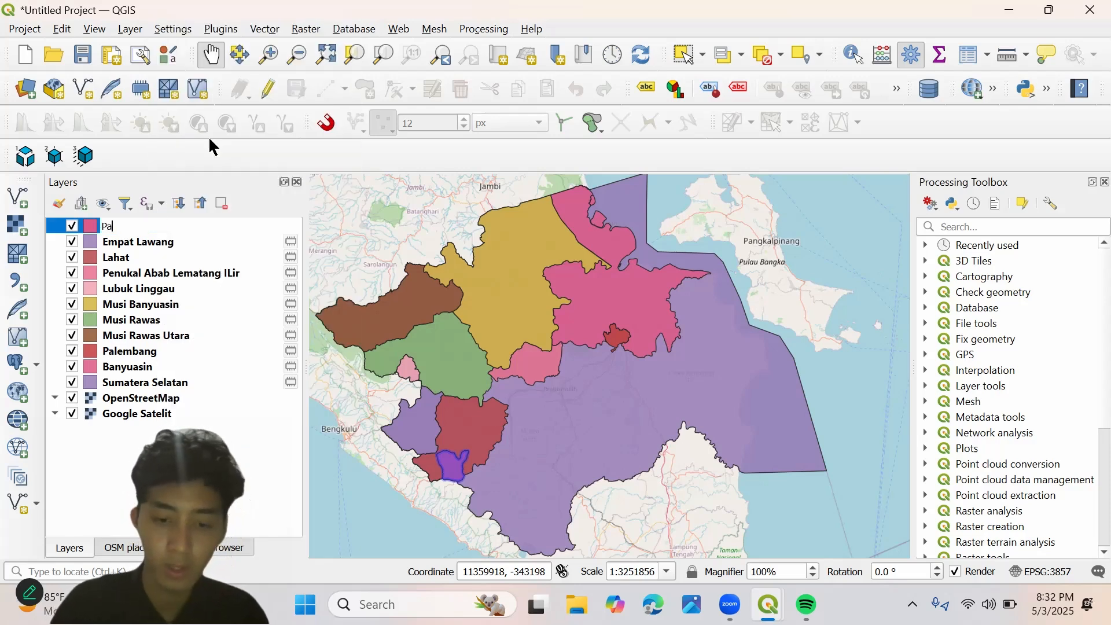
pyautogui.write('gam Alam')
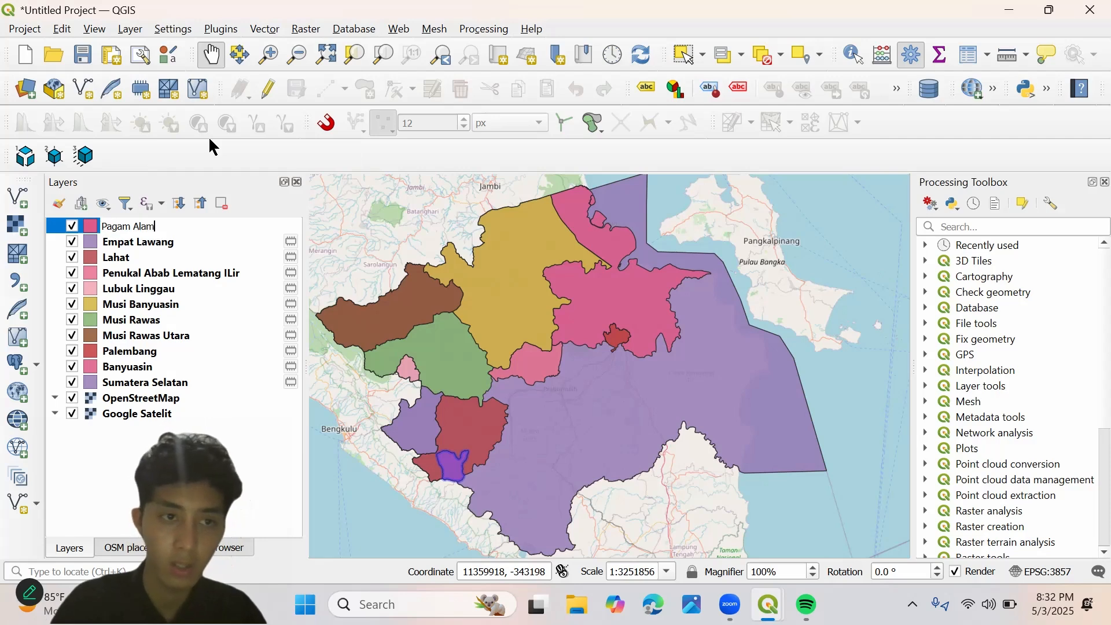
pyautogui.press('Return')
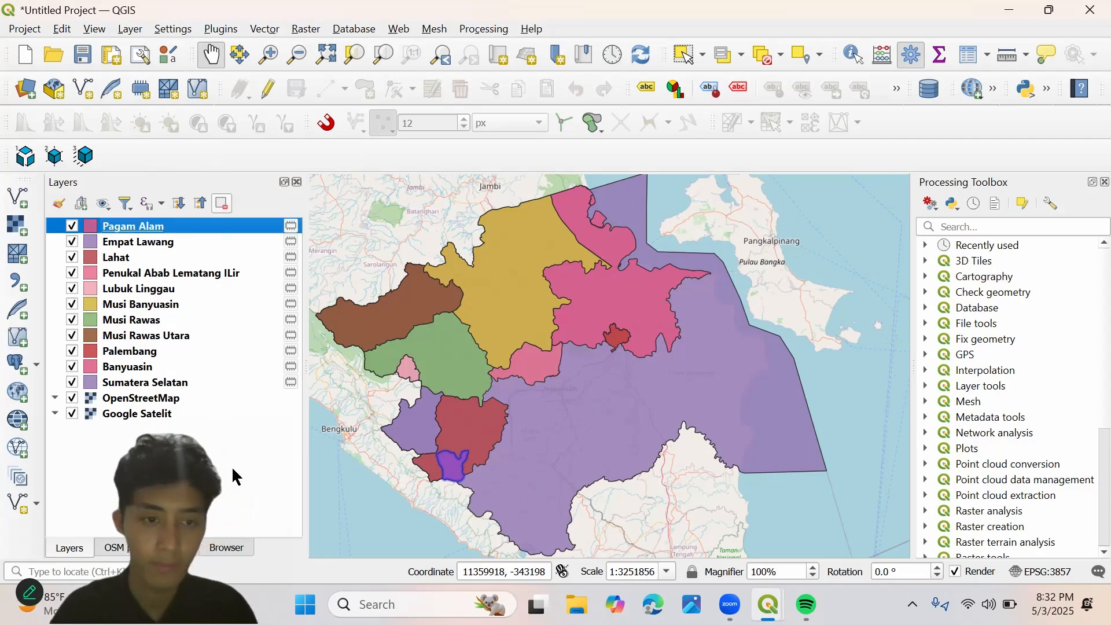
# - Search the OSM places for "Ogan Komering" and add the Ogan Komering Ulu Selatan, South Sumatra result as a vector layer
pyautogui.click(114, 548)
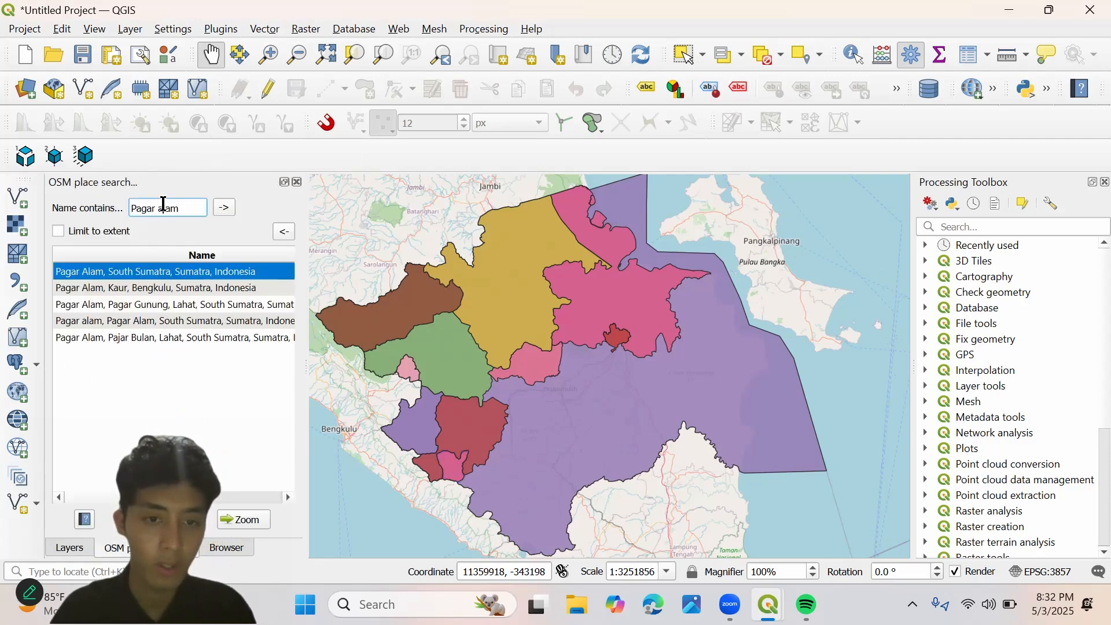
pyautogui.tripleClick(179, 212)
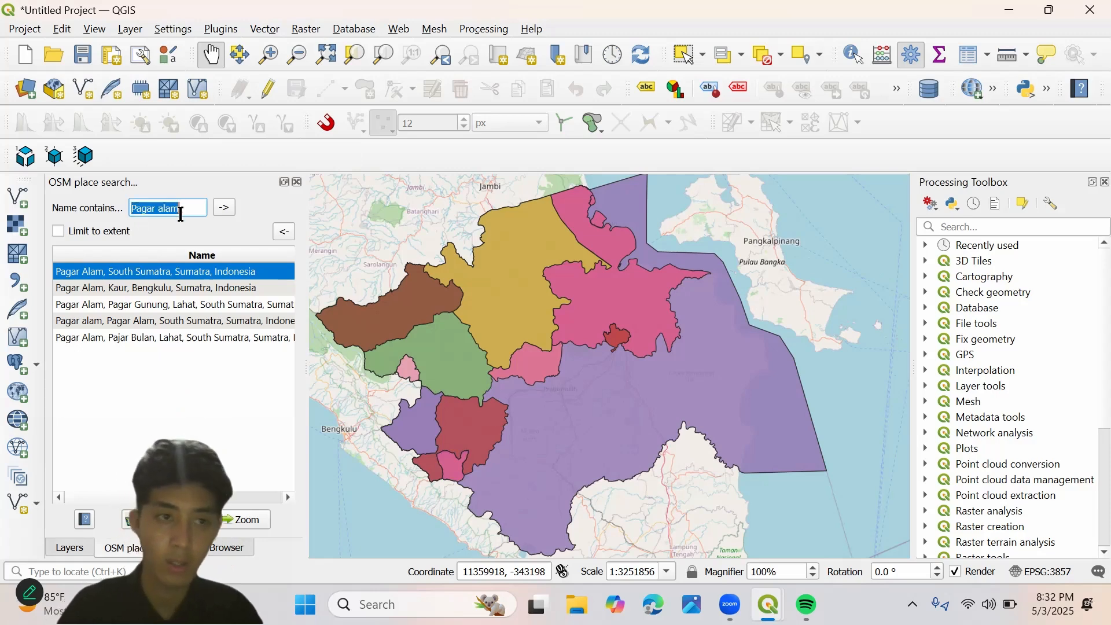
pyautogui.write('Og')
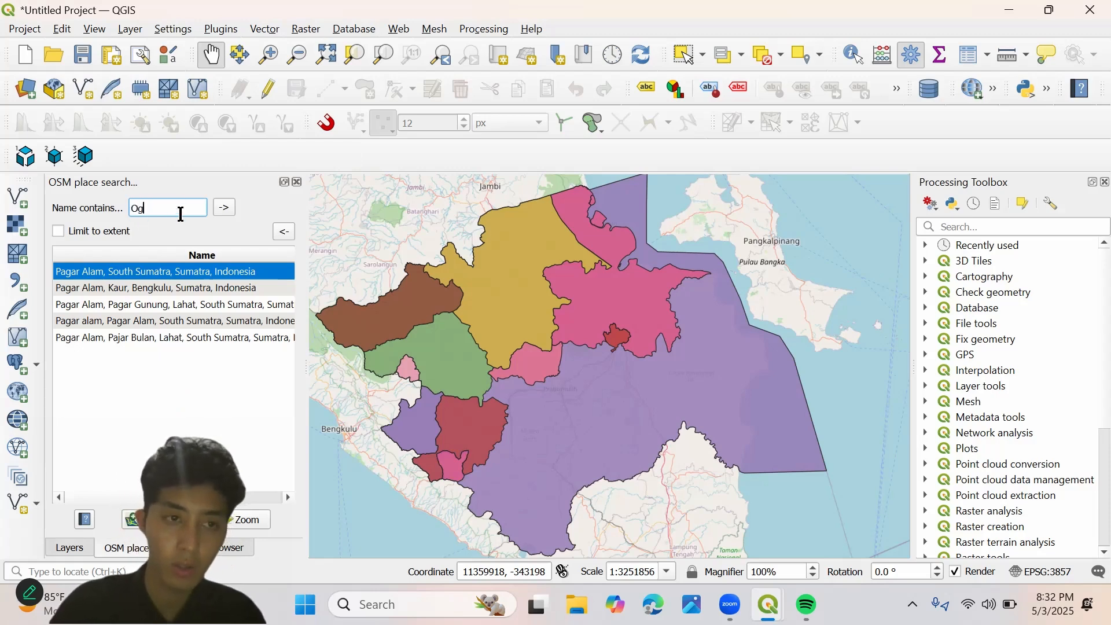
pyautogui.write('an K')
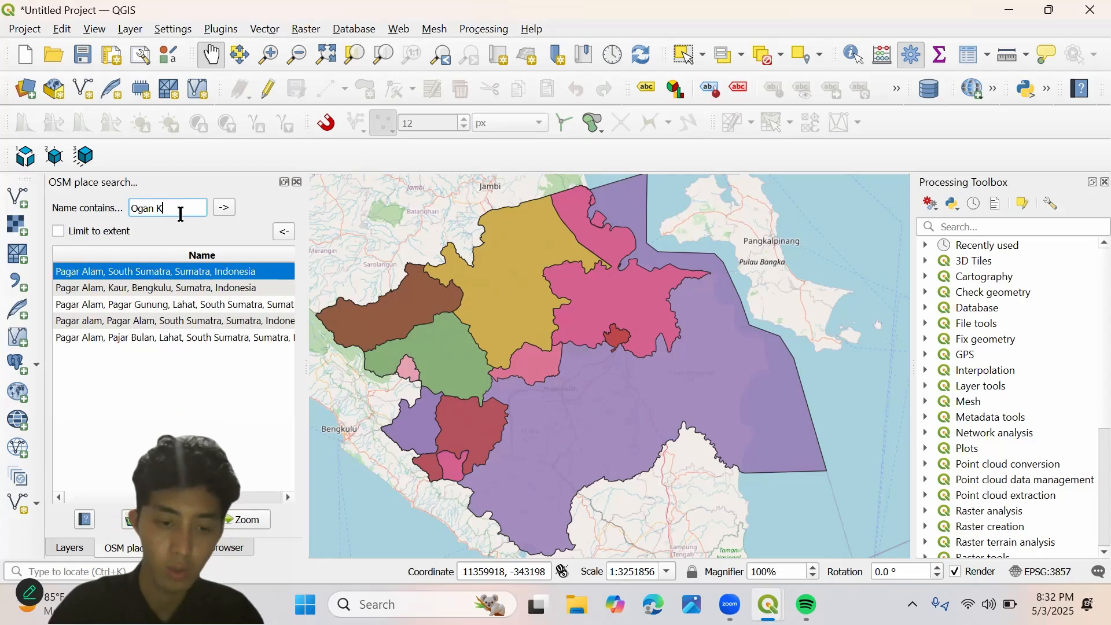
pyautogui.write('omering')
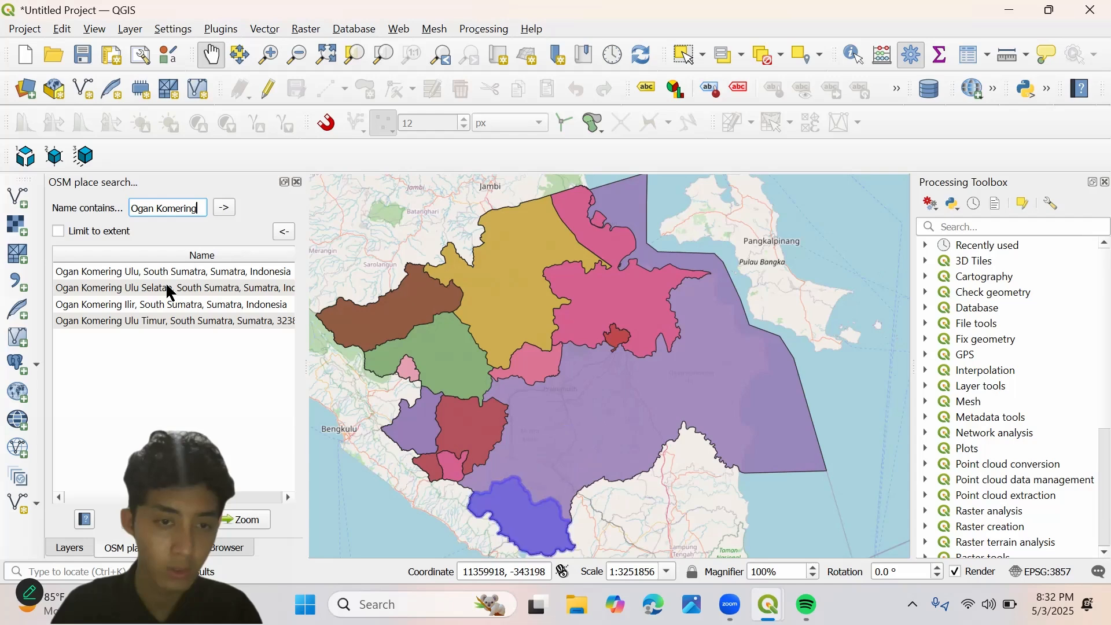
pyautogui.click(168, 291)
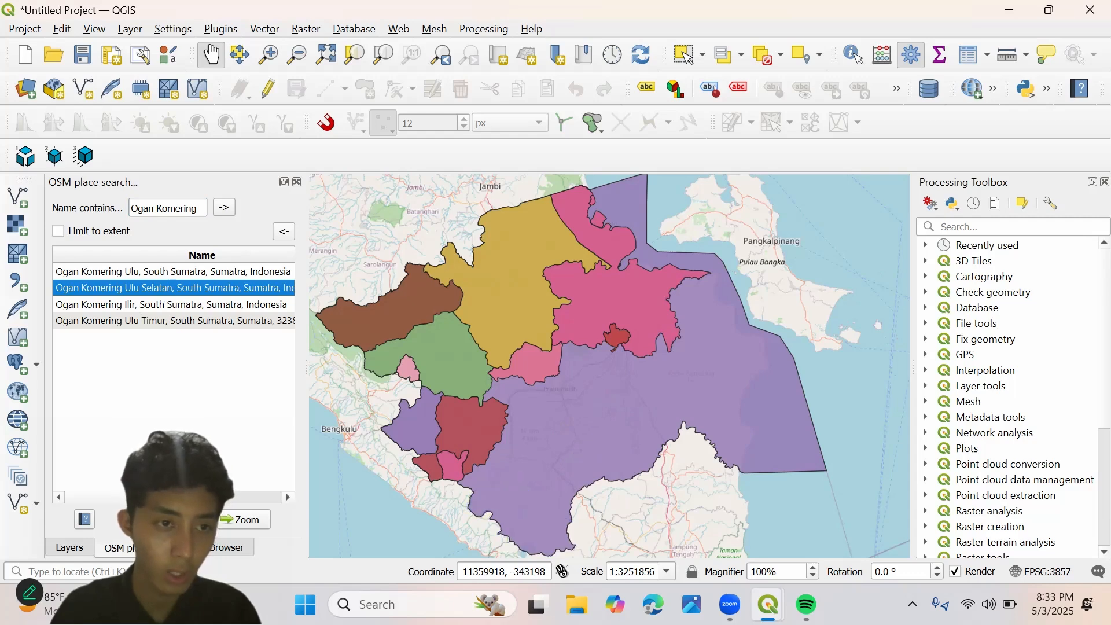
pyautogui.click(87, 547)
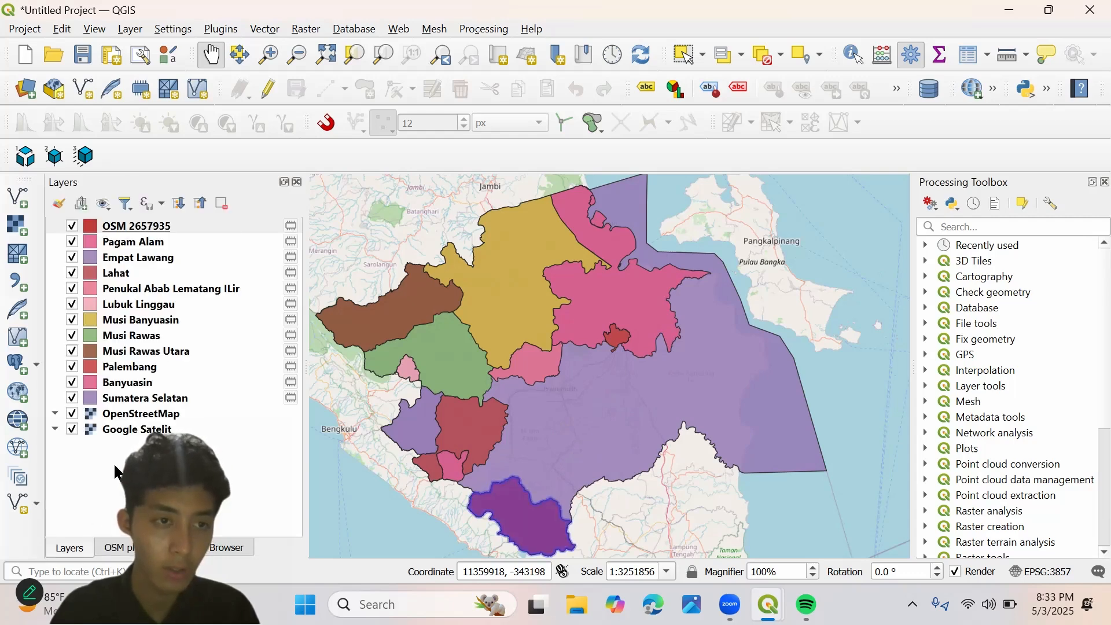
# - Rename the newly added boundary layer as Ogan Komering Ulu Selatan
pyautogui.rightClick(142, 227)
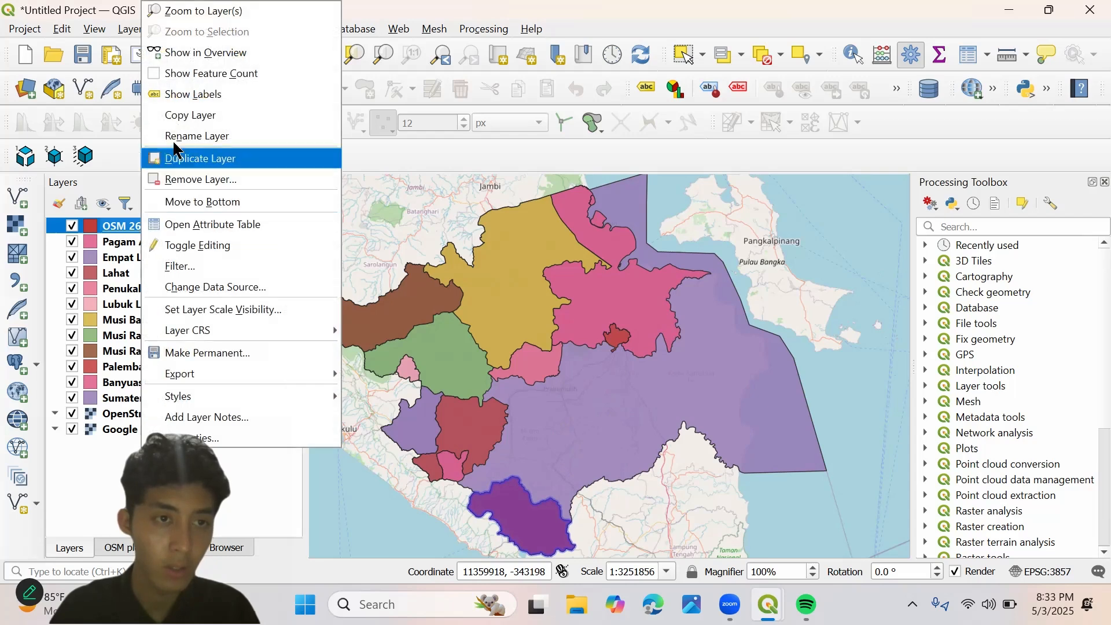
pyautogui.click(190, 137)
pyautogui.write('O')
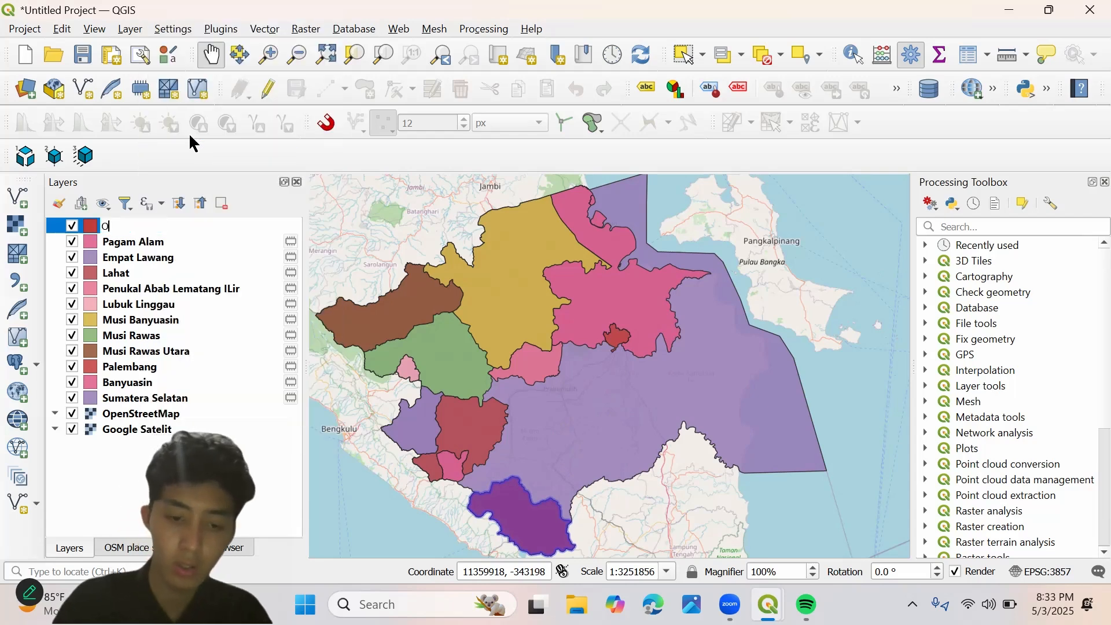
pyautogui.write('gan Kom')
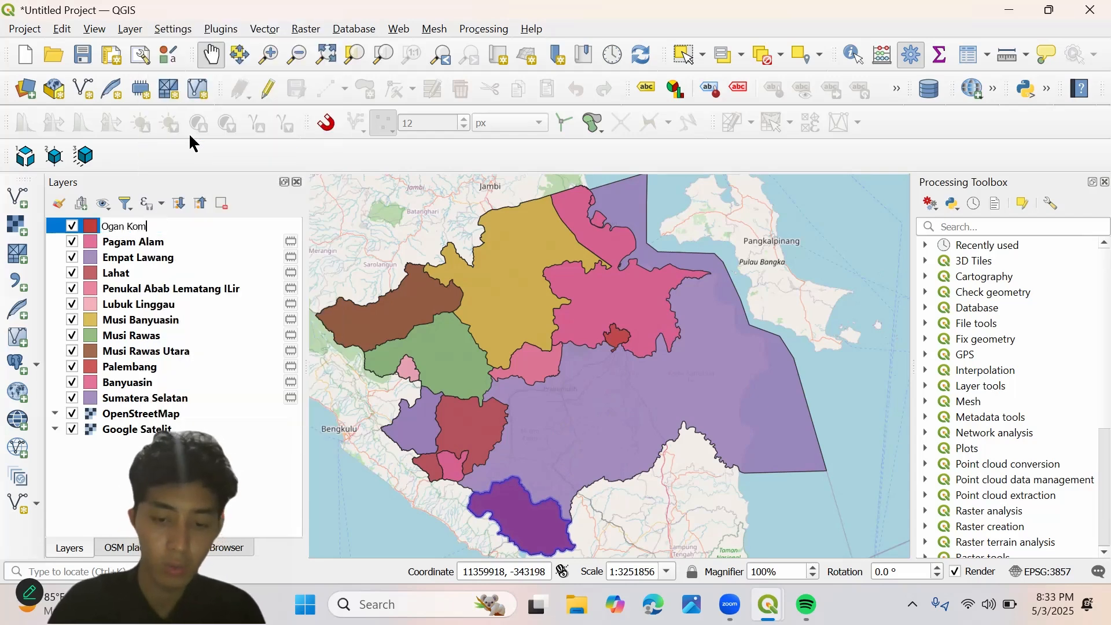
pyautogui.write('ering Ulu Se')
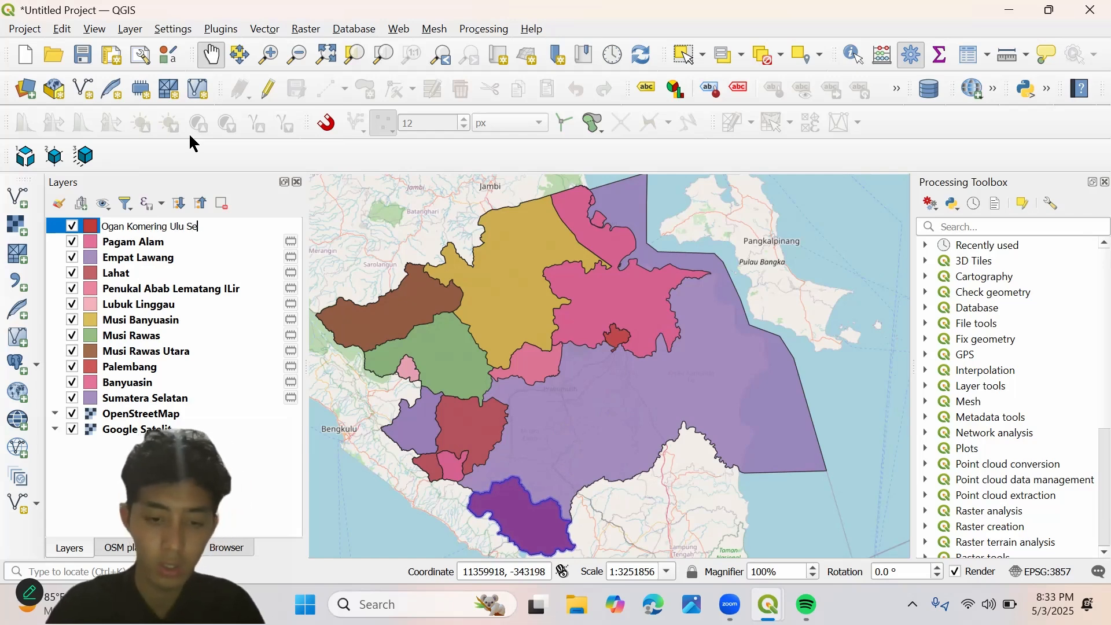
pyautogui.write('latan')
pyautogui.press('Return')
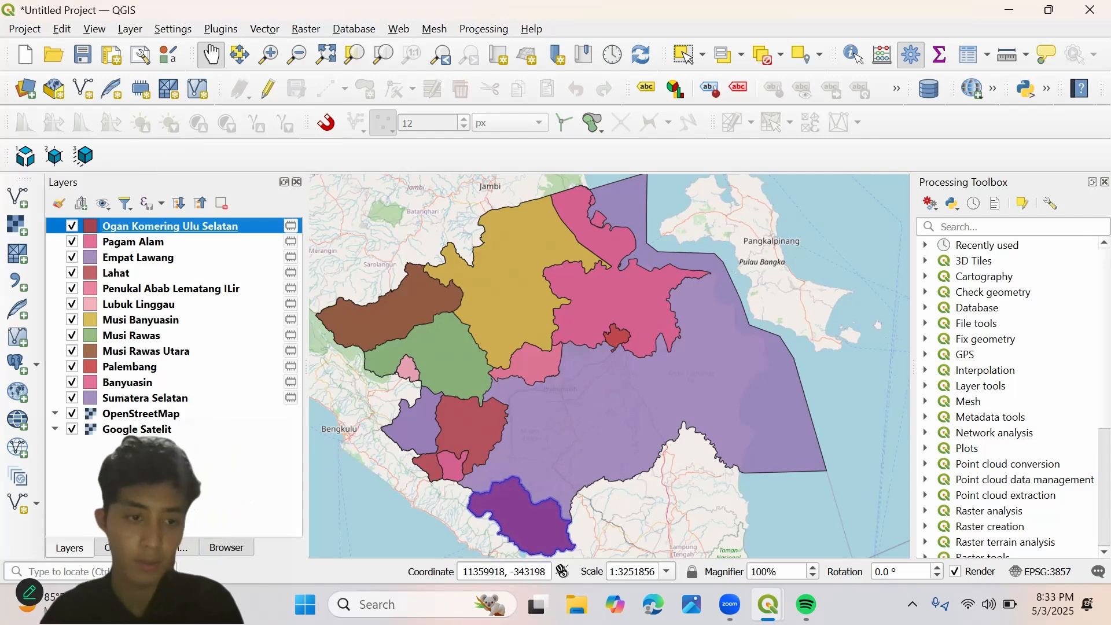
# - Add the Ogan Komering Ulu, South Sumatra search result as a vector layer and rename it Ogan Komering Ulu
pyautogui.click(114, 547)
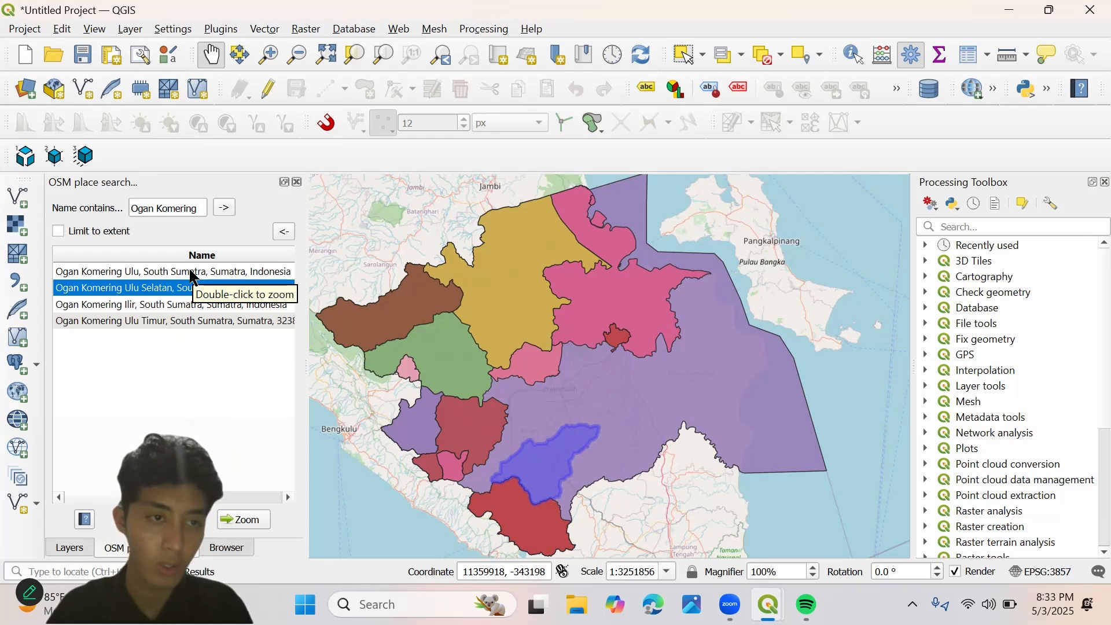
pyautogui.click(79, 550)
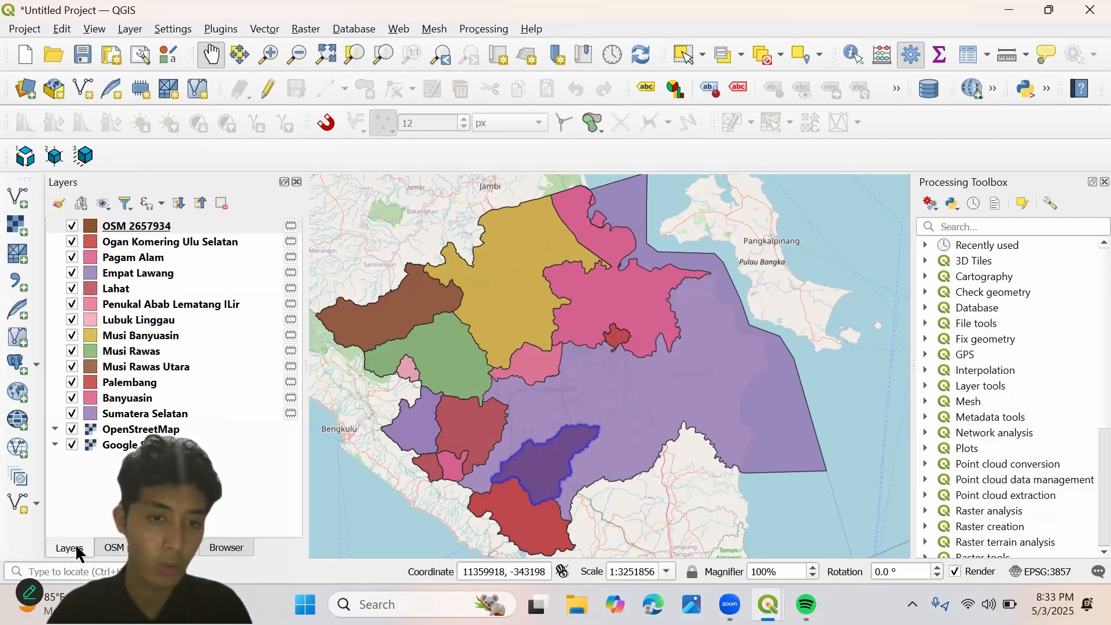
pyautogui.click(166, 230)
pyautogui.rightClick(166, 230)
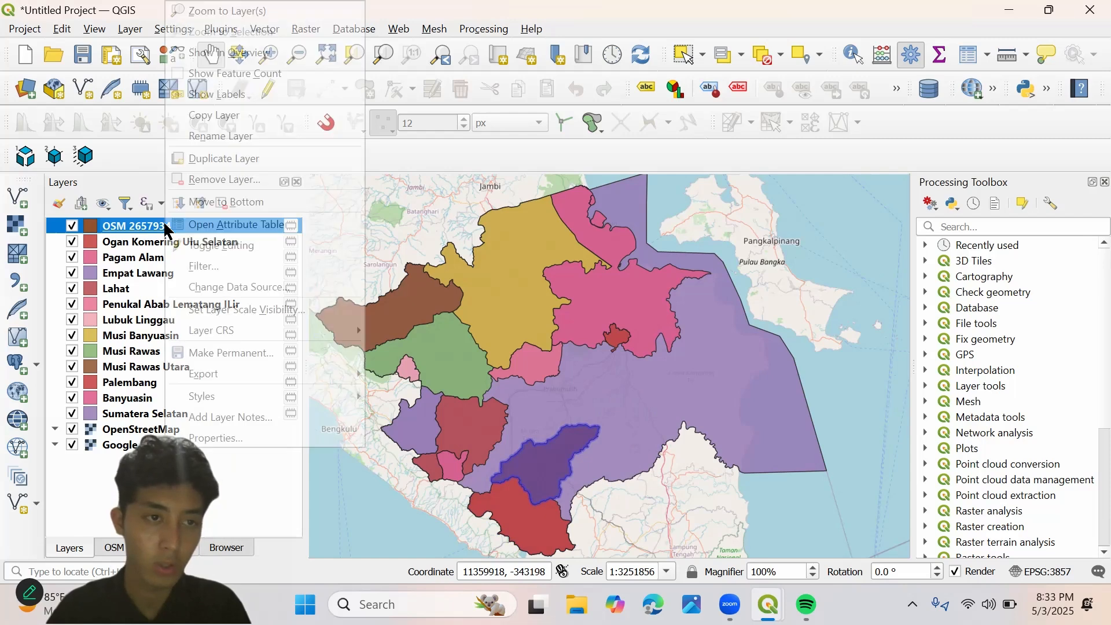
pyautogui.click(222, 136)
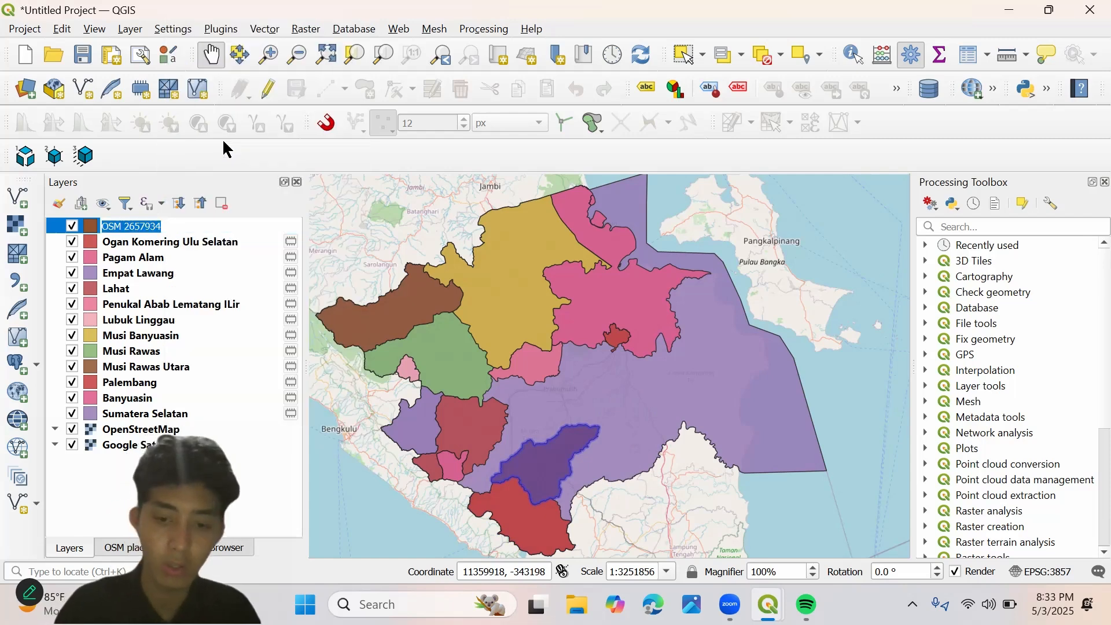
pyautogui.write('Ogan K')
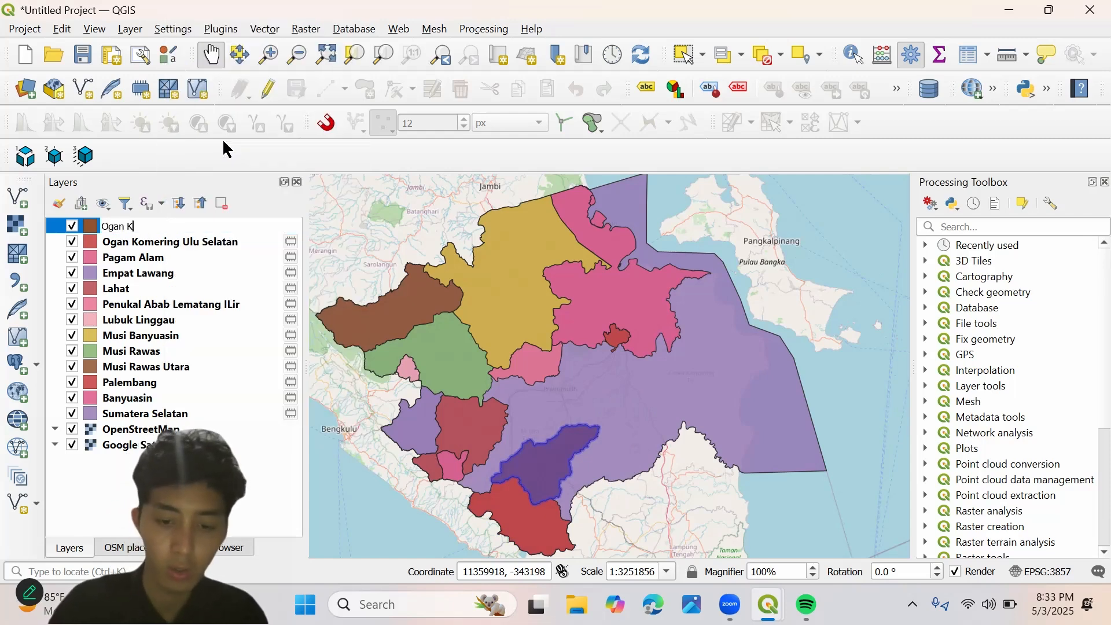
pyautogui.write('omerin')
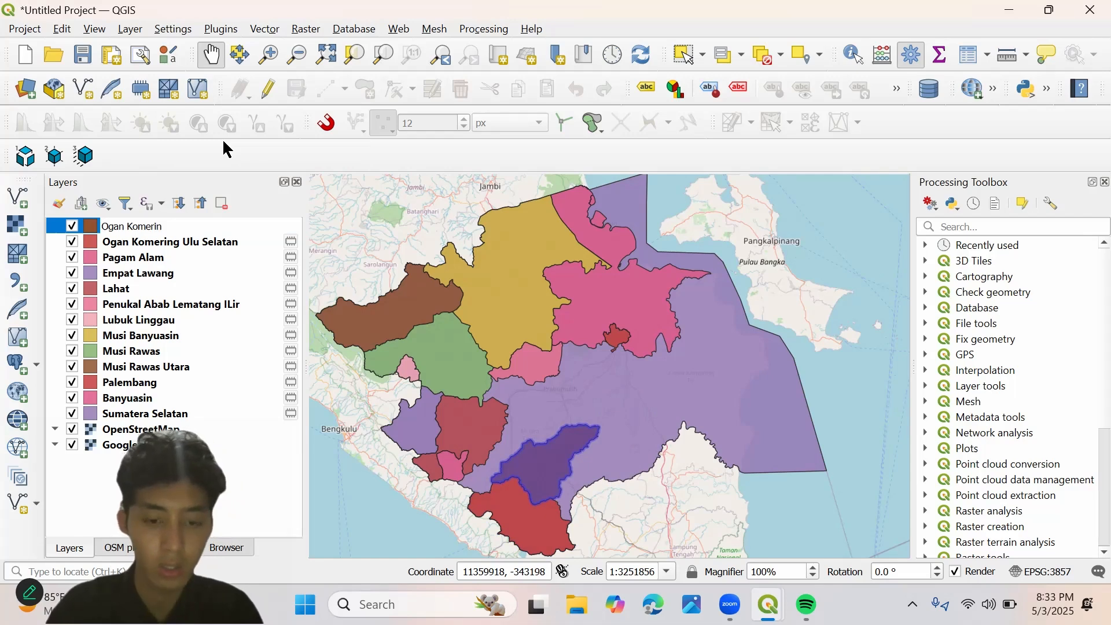
pyautogui.write('g ')
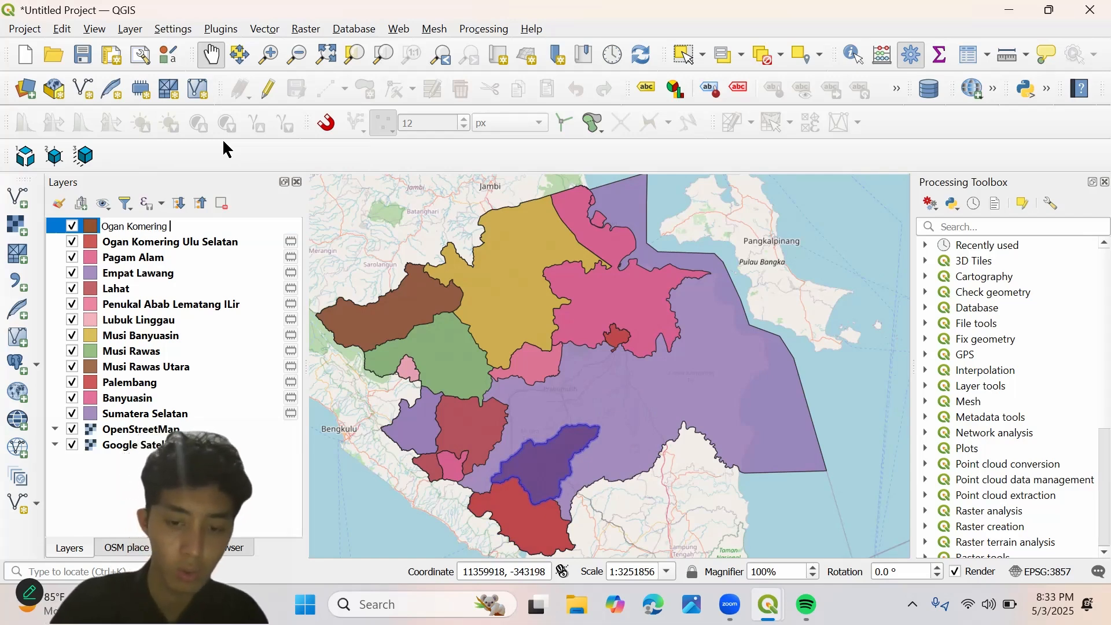
pyautogui.write('Ul')
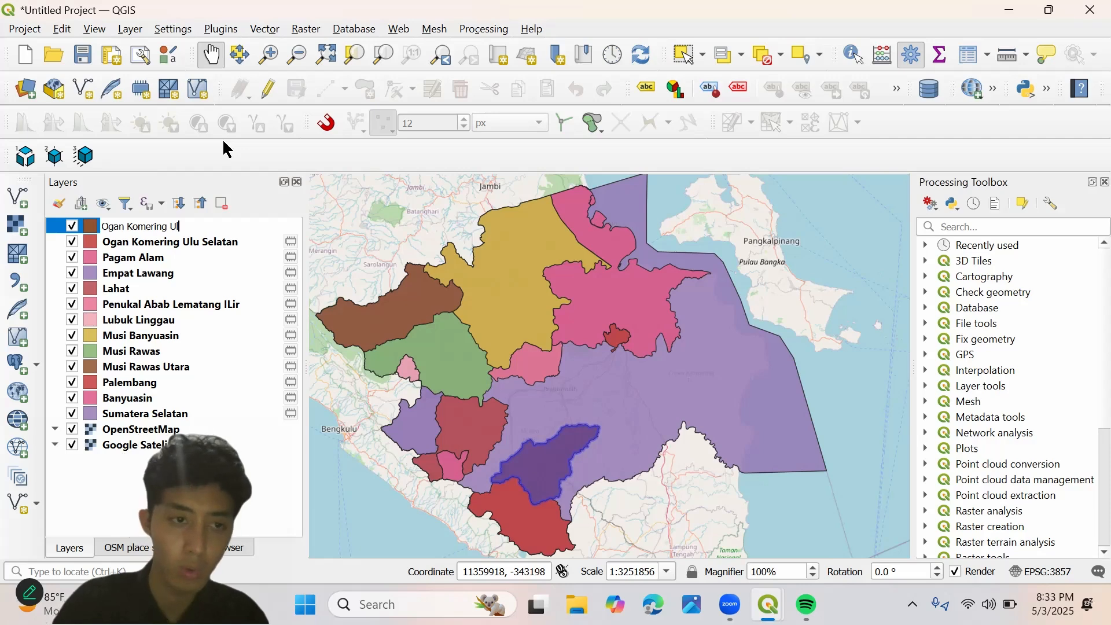
pyautogui.write('u')
pyautogui.press('Return')
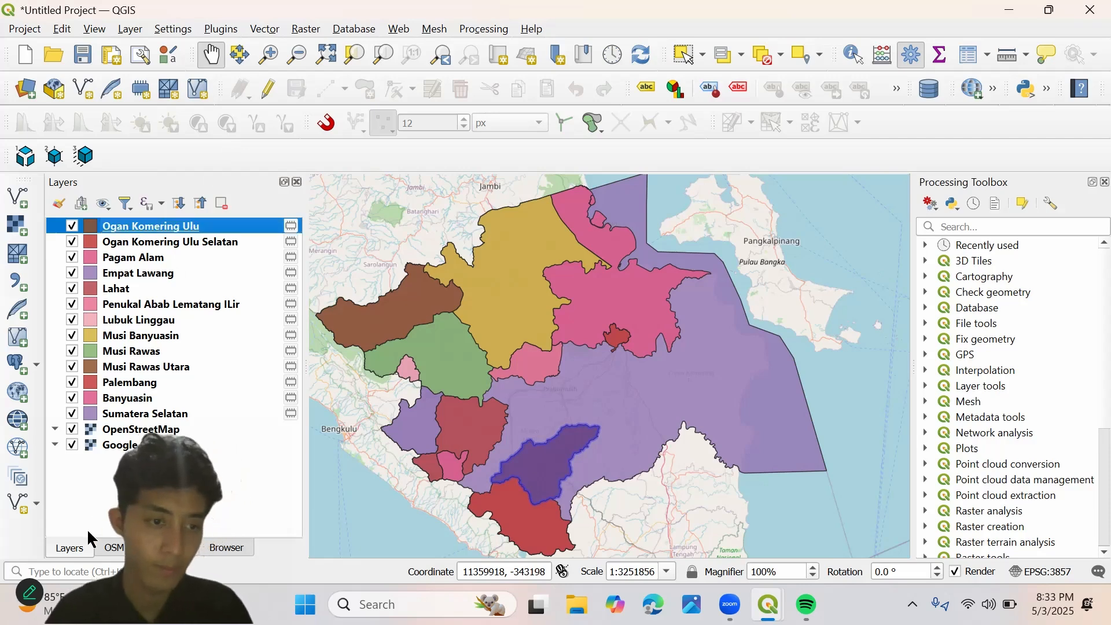
# - Add the Ogan Komering Ulu Timur, South Sumatra result from the OSM place search as a vector layer
pyautogui.click(113, 545)
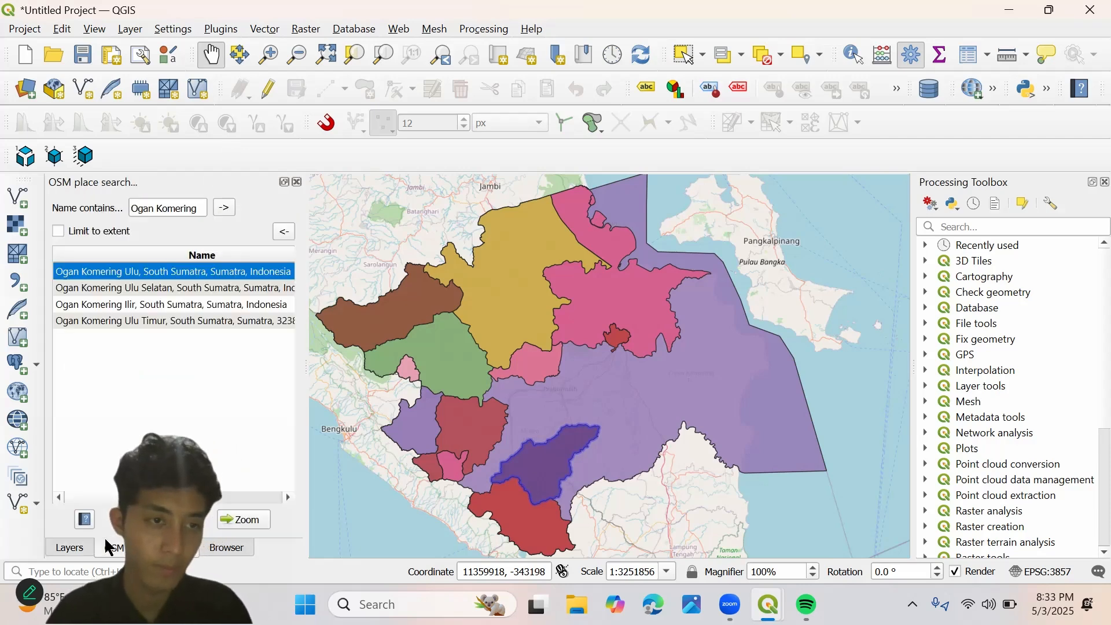
pyautogui.click(176, 322)
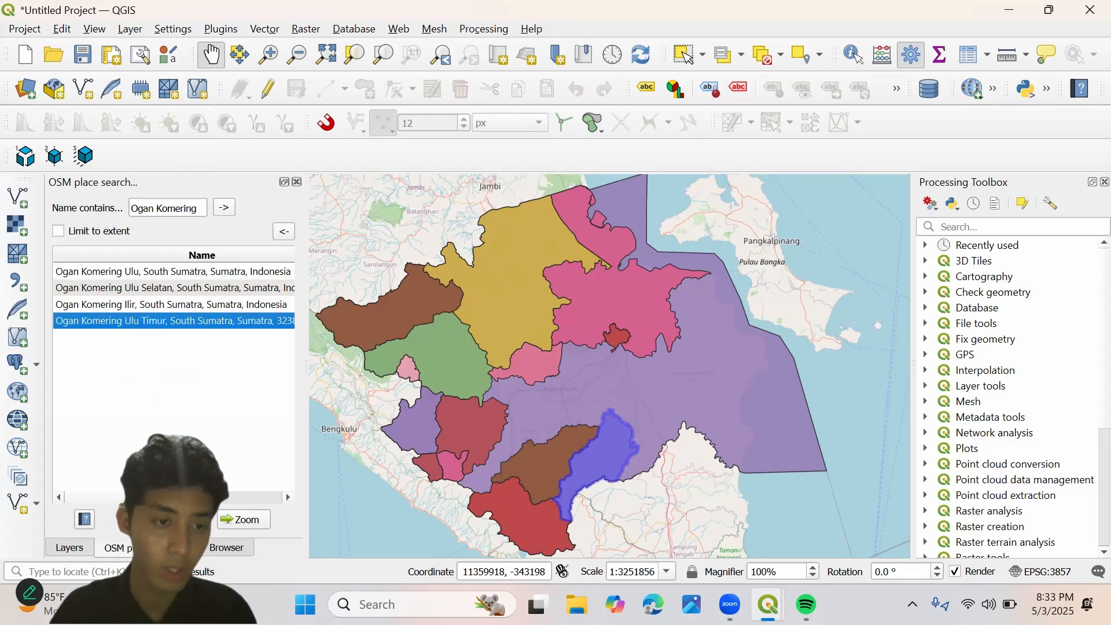
pyautogui.click(87, 546)
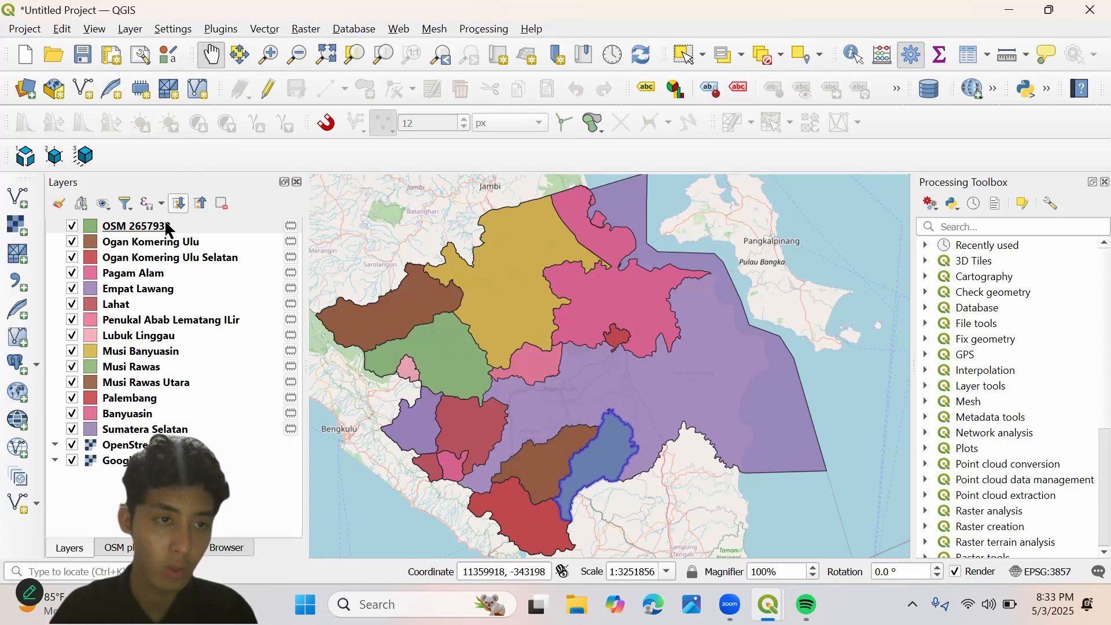
# - Rename the newly added boundary layer as Ogan Komering Ulu Timur
pyautogui.rightClick(167, 227)
pyautogui.click(225, 134)
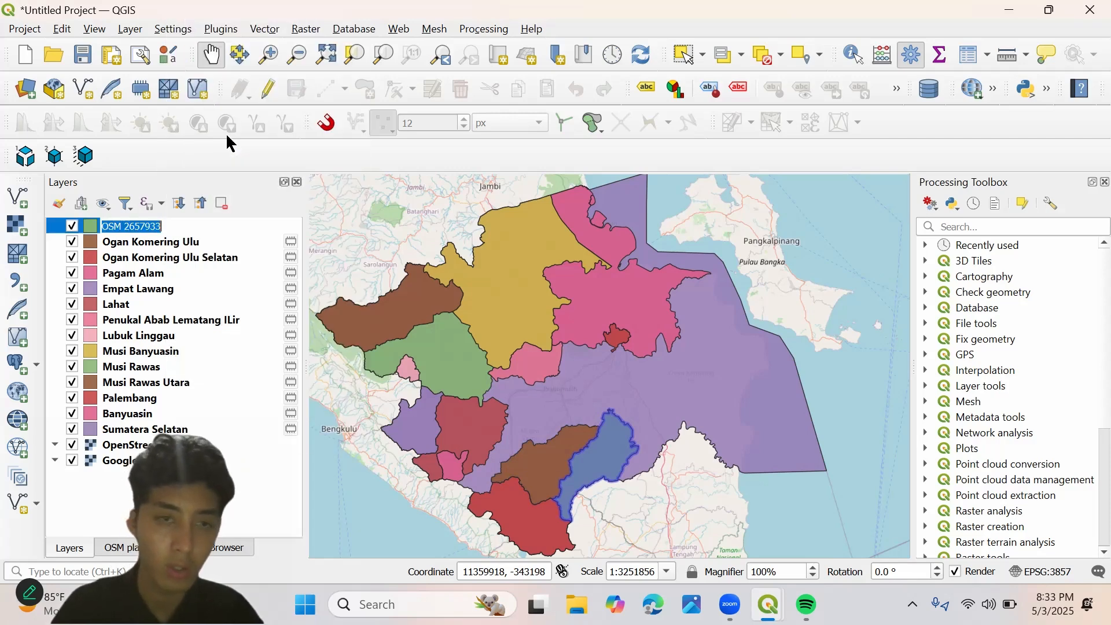
pyautogui.write('Ogam')
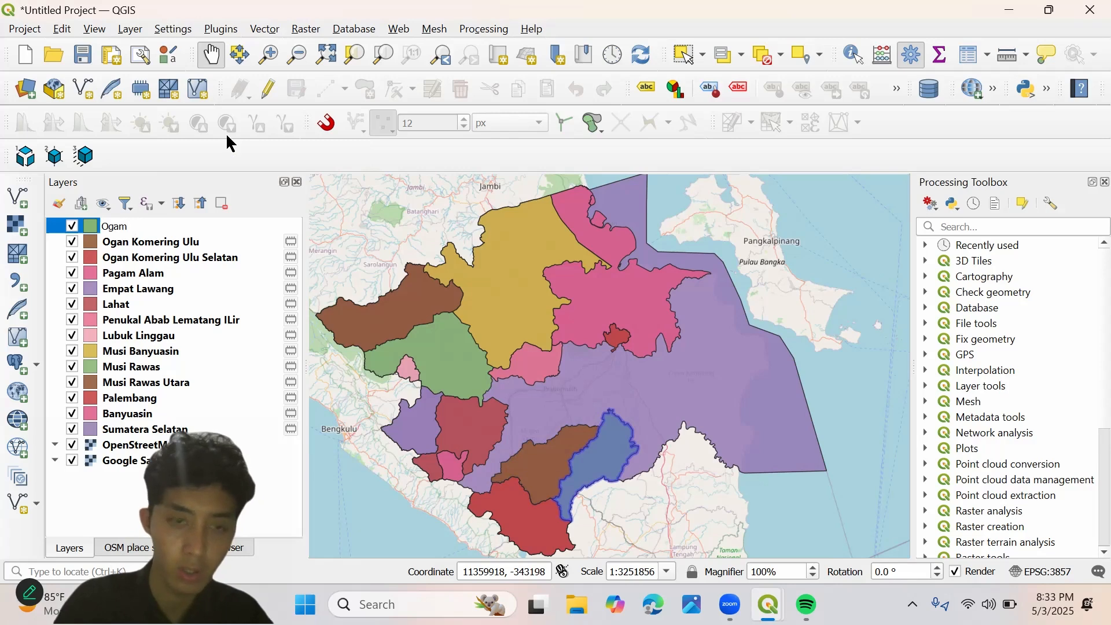
pyautogui.press('BackSpace')
pyautogui.write('n ')
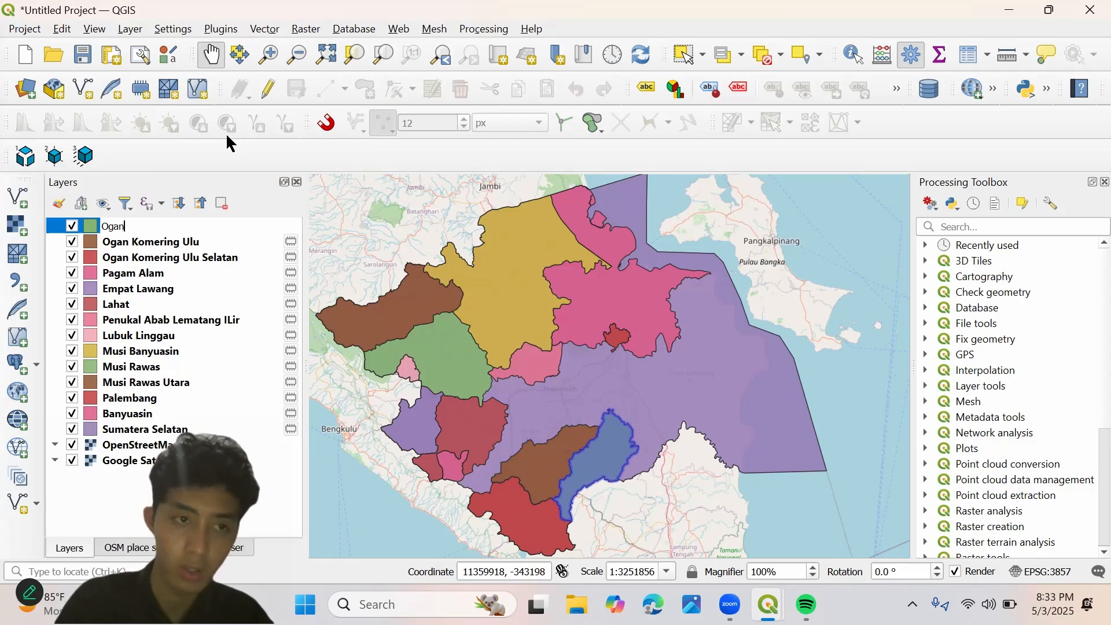
pyautogui.write('k')
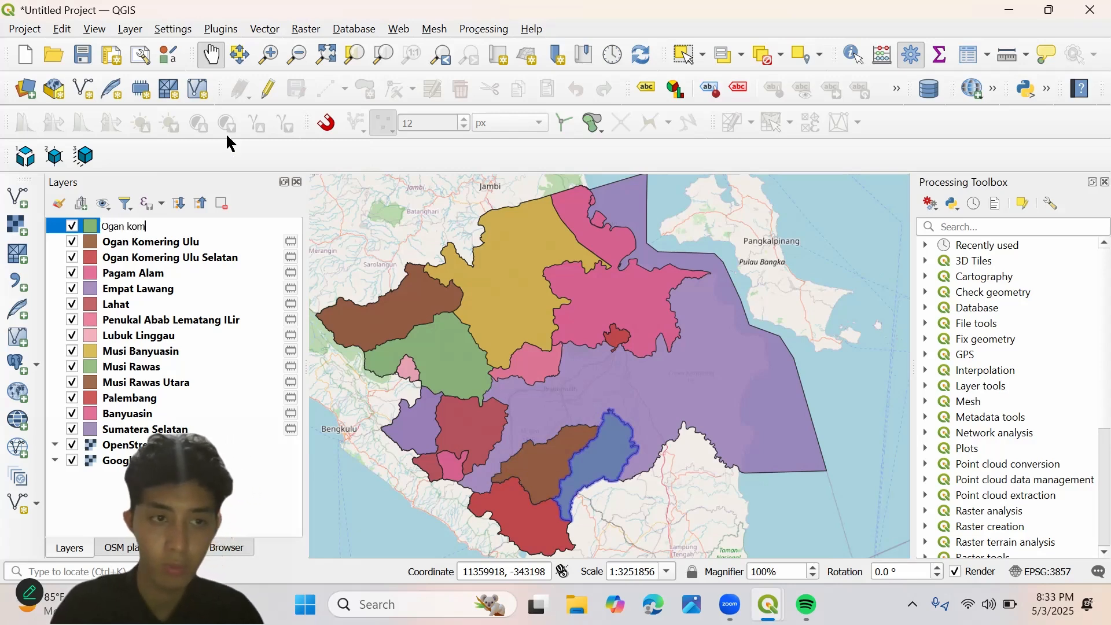
pyautogui.press('BackSpace')
pyautogui.write('K')
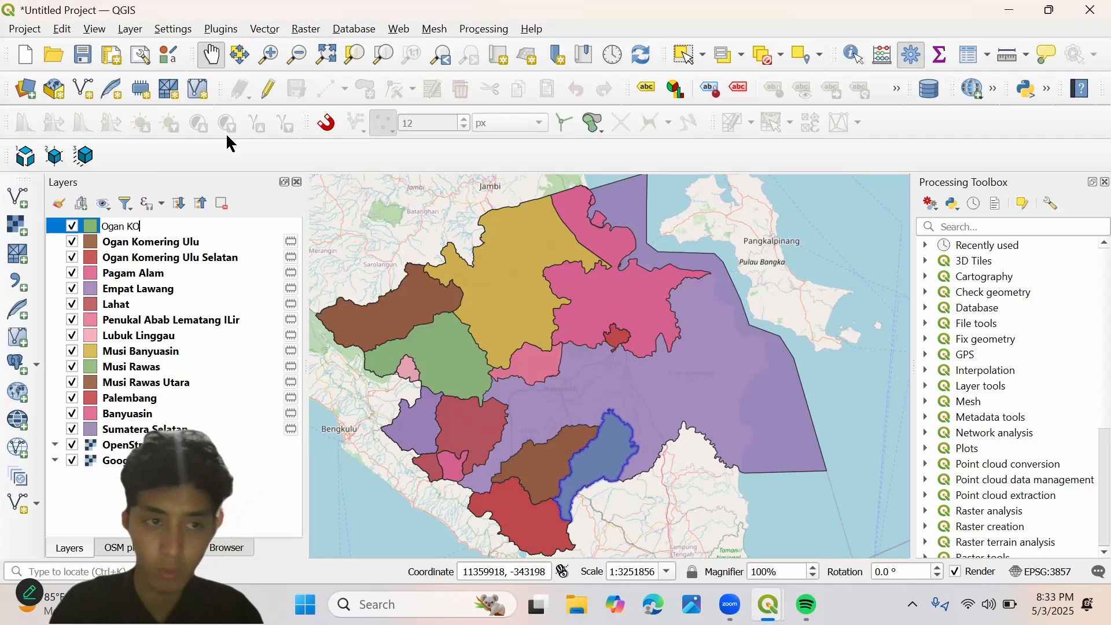
pyautogui.write('omeri')
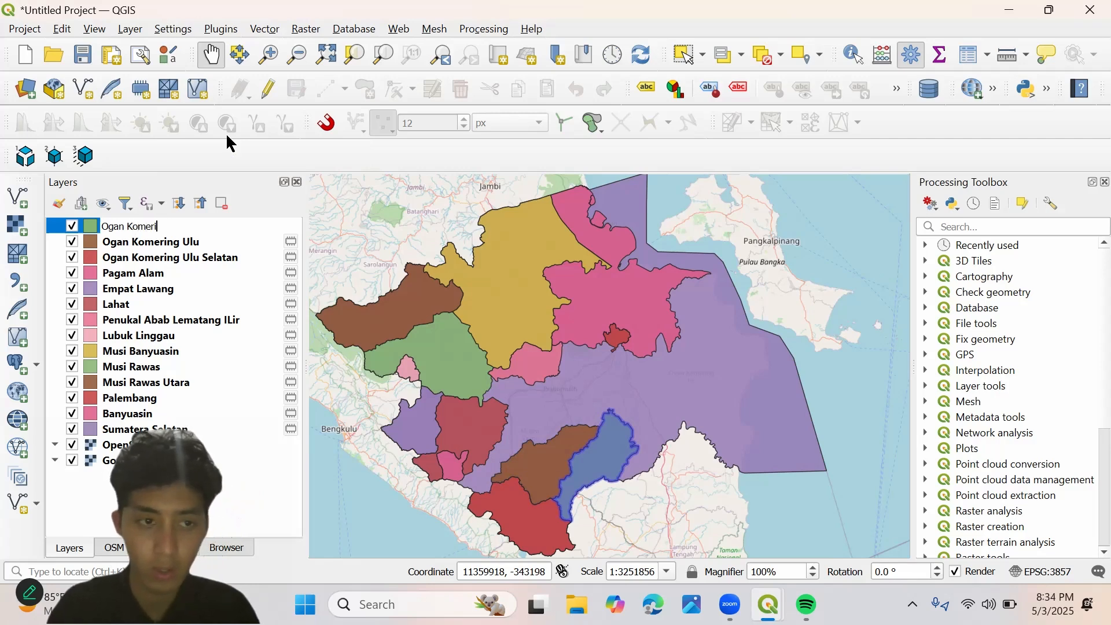
pyautogui.write('ng Ulu')
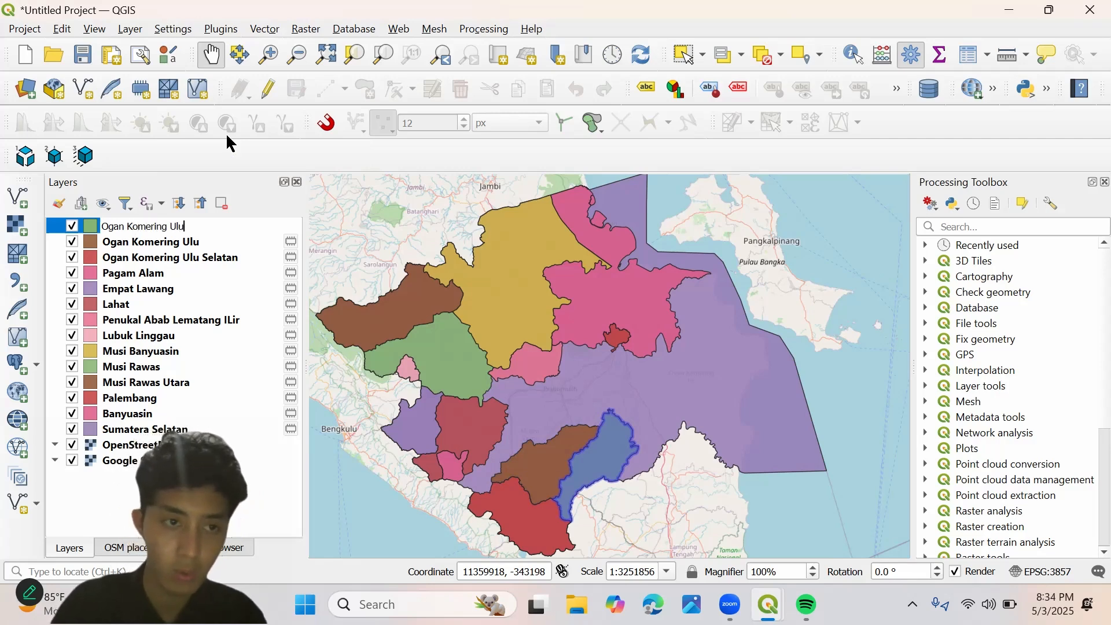
pyautogui.write(' Timur')
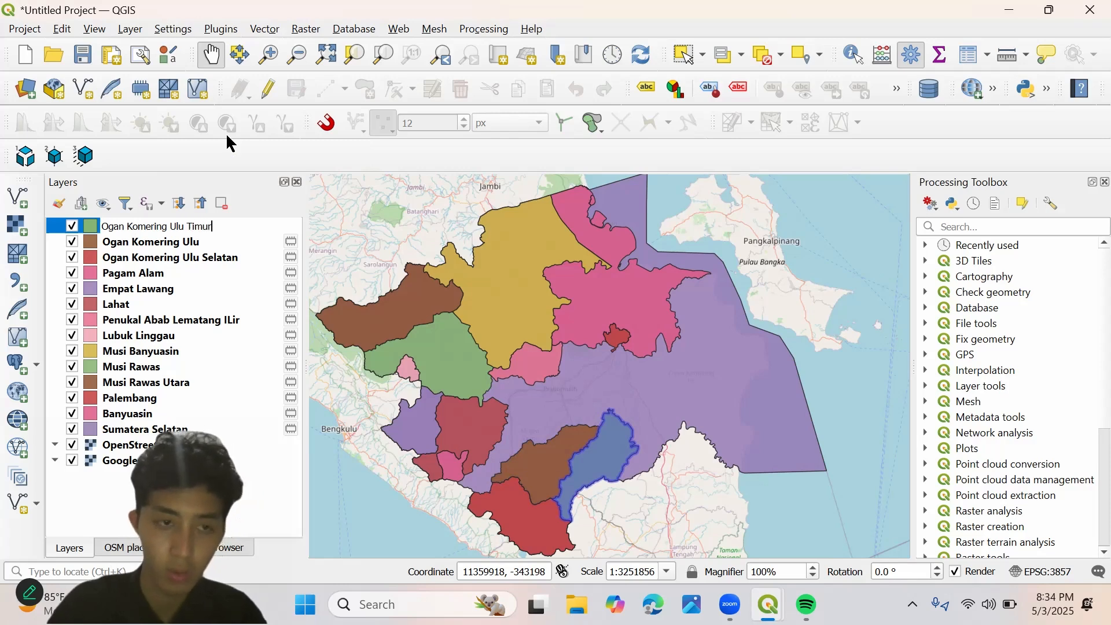
pyautogui.press('Return')
# - Add the Ogan Komering Ilir, South Sumatra, Sumatra, Indonesia result from the OSM place search as a vector layer
pyautogui.click(146, 548)
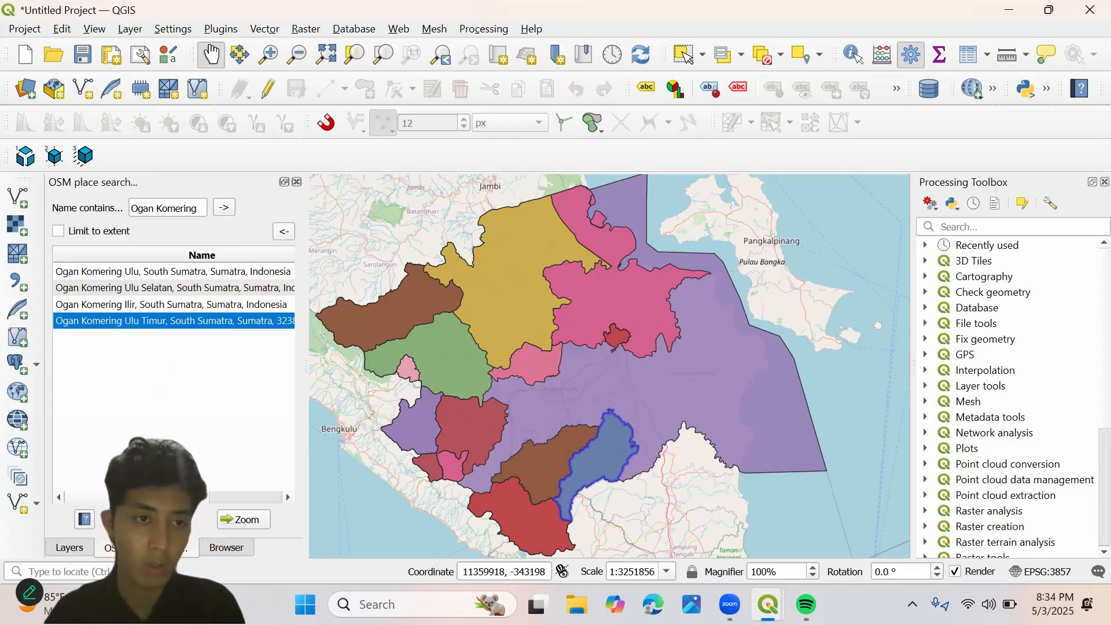
pyautogui.click(157, 307)
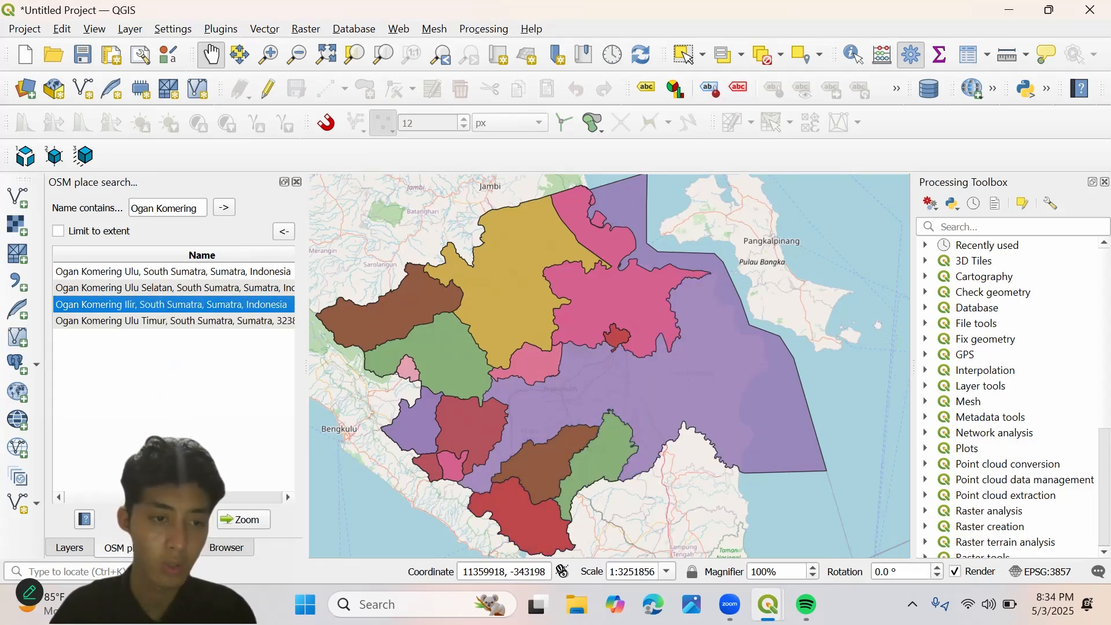
pyautogui.click(70, 548)
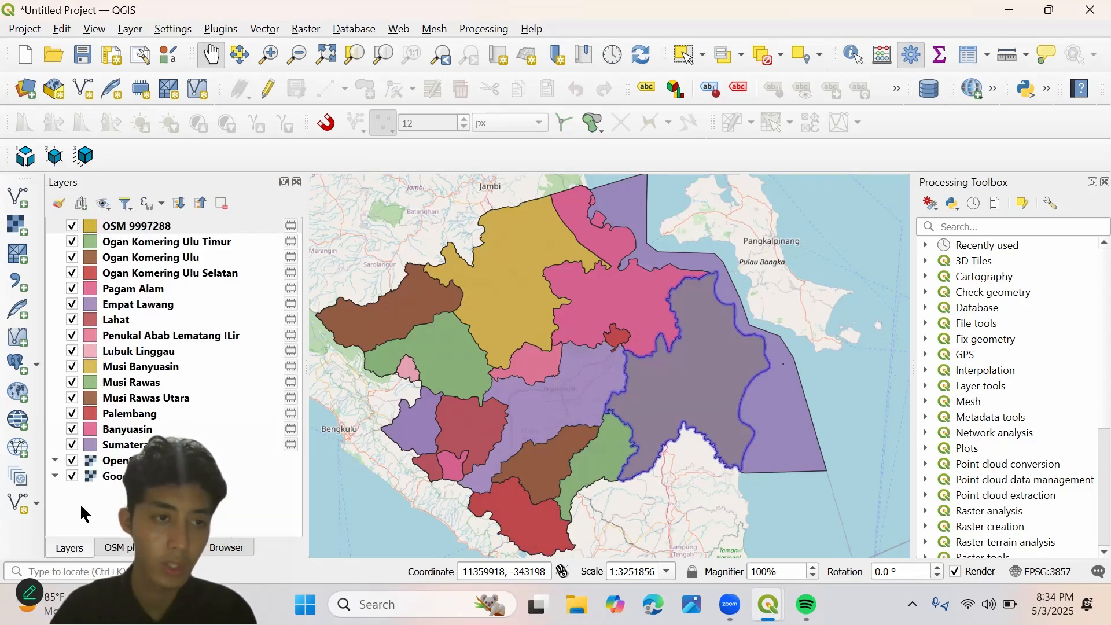
# - Rename the newly added boundary layer as Ogan Komering Ilir
pyautogui.rightClick(196, 225)
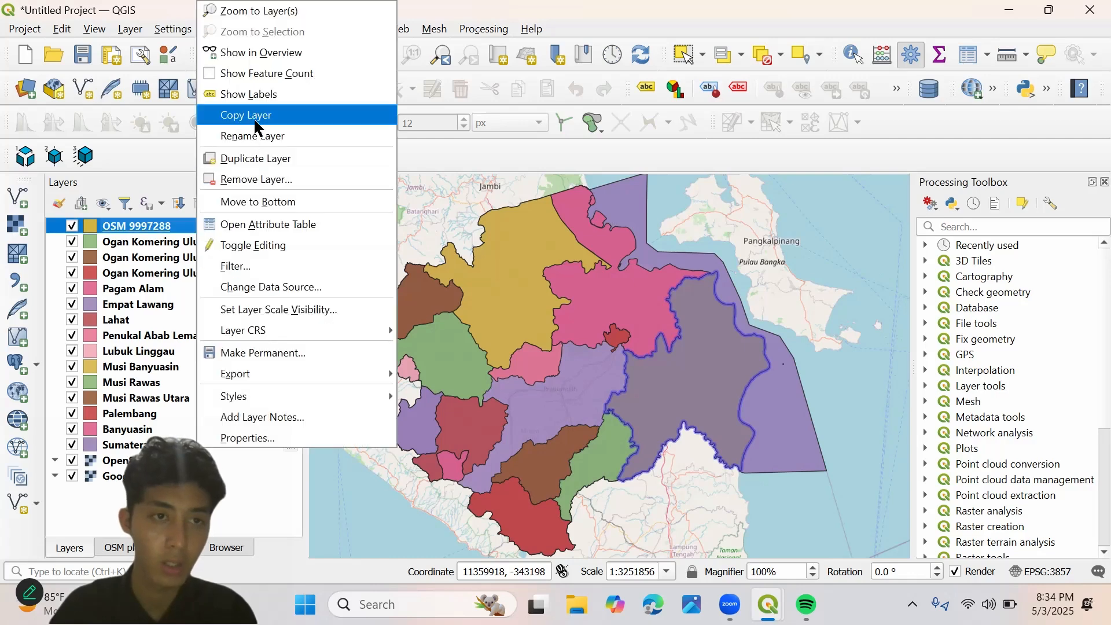
pyautogui.click(260, 111)
pyautogui.write('Ogan Kom')
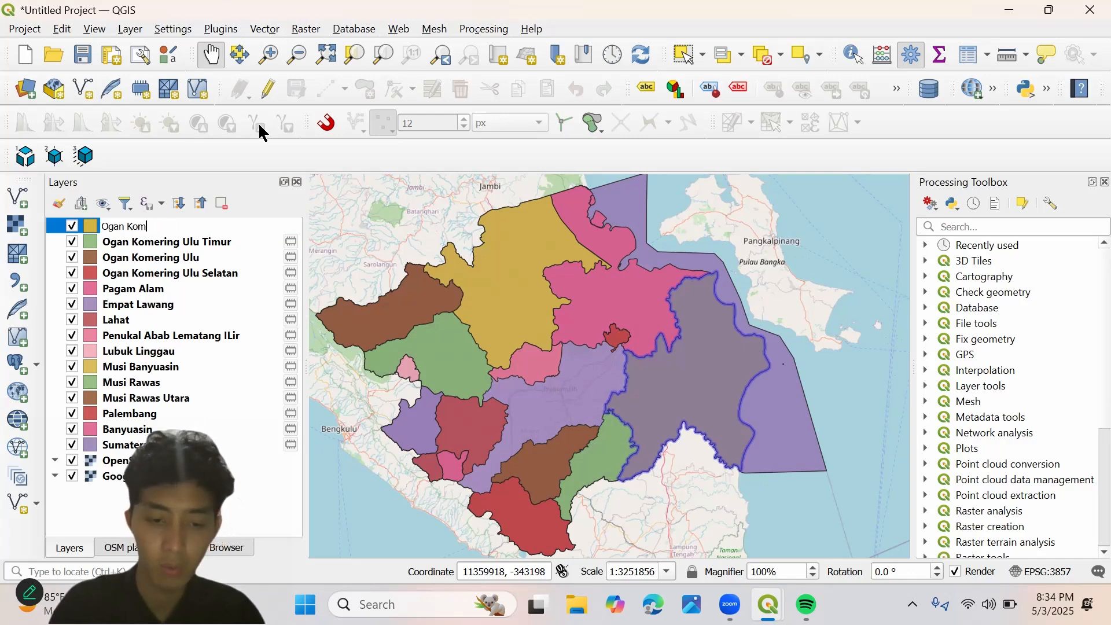
pyautogui.write('ering I')
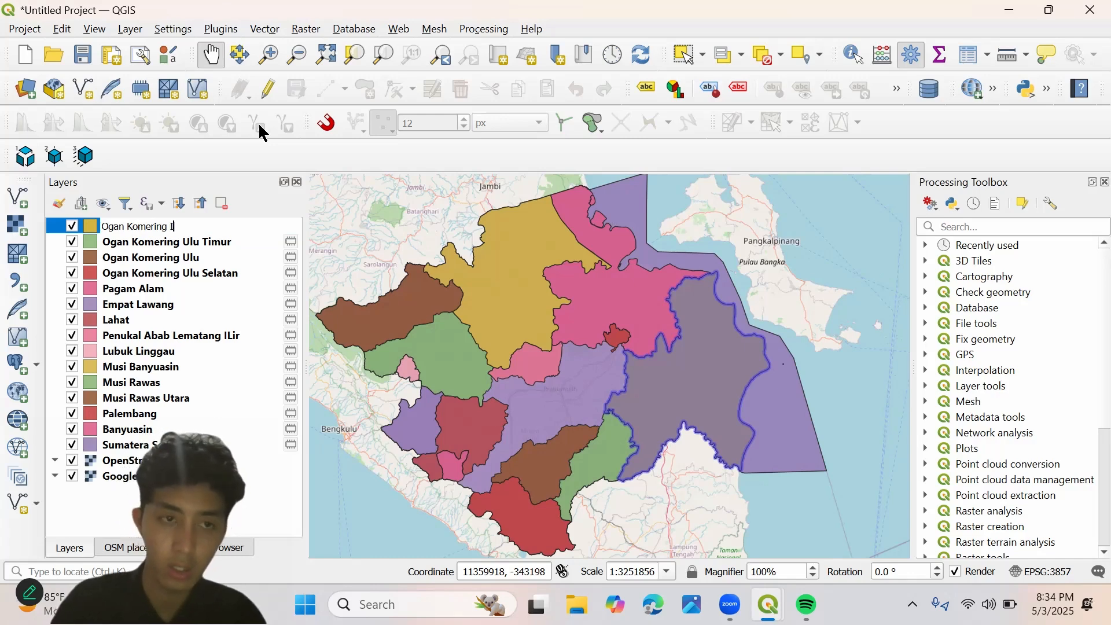
pyautogui.write('lir')
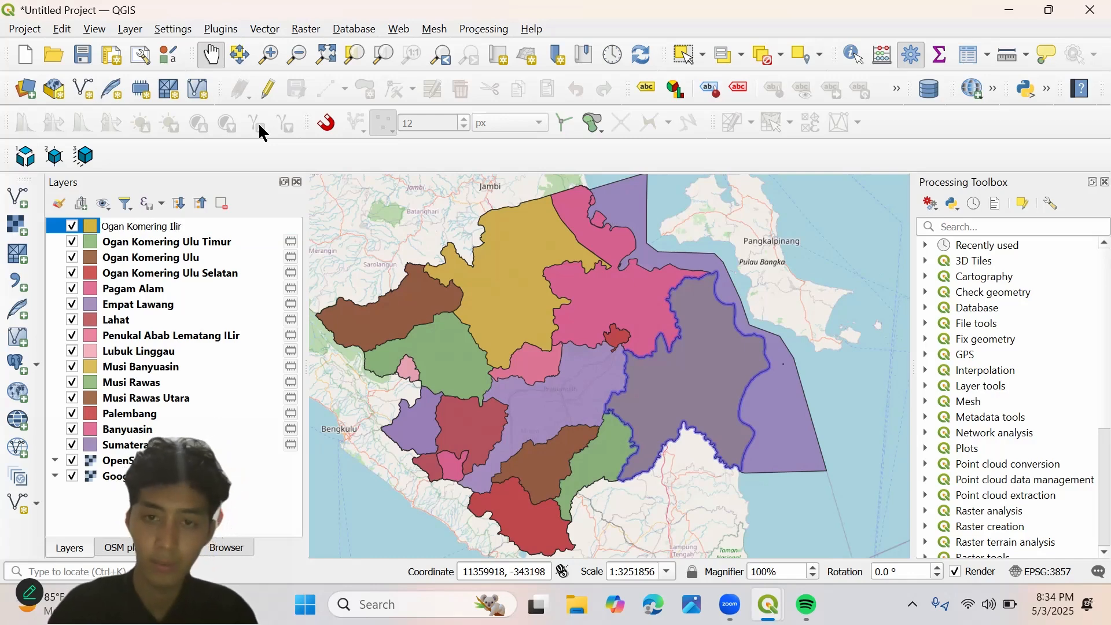
pyautogui.press('Return')
# - Search OSM places for Prabumulih and add the Prabumulih, South Sumatra, Sumatra, Indonesia result as a vector layer
pyautogui.click(121, 547)
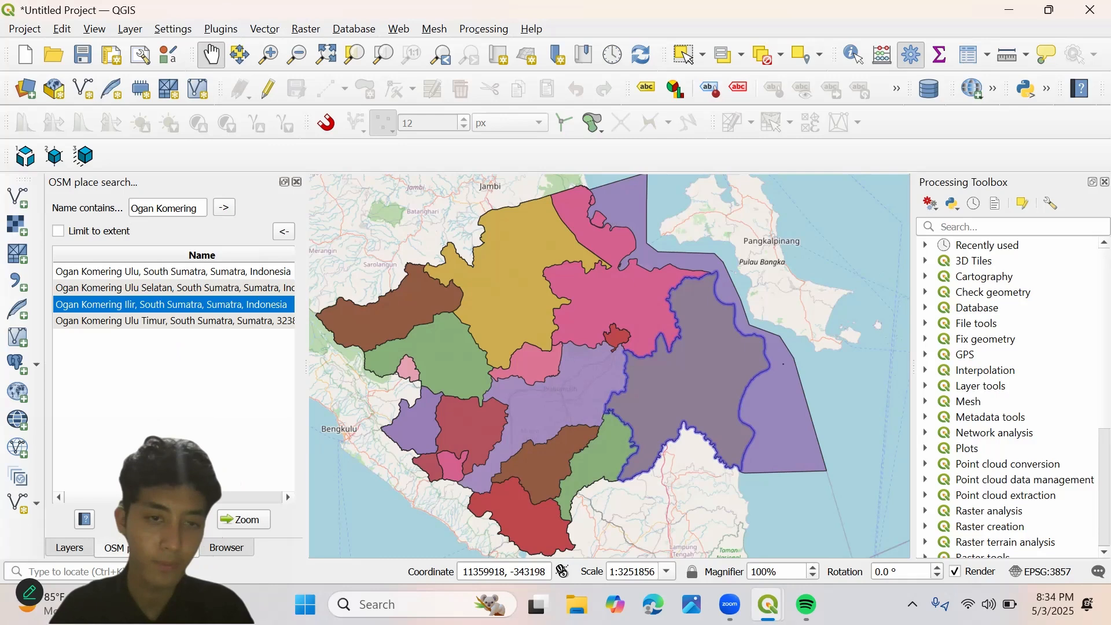
pyautogui.tripleClick(159, 208)
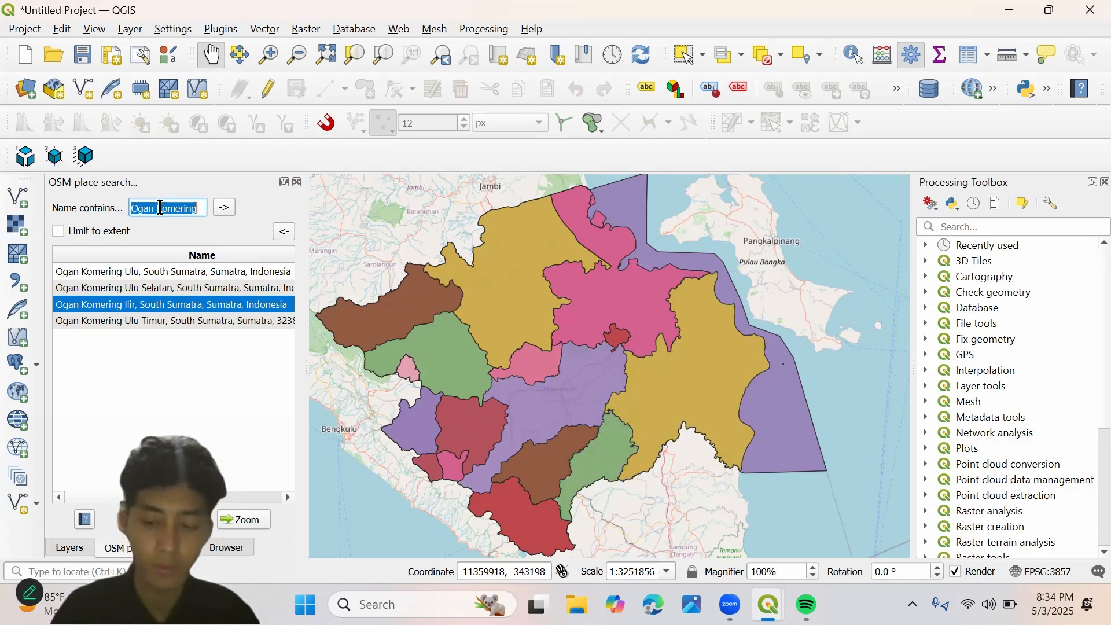
pyautogui.write('Pra')
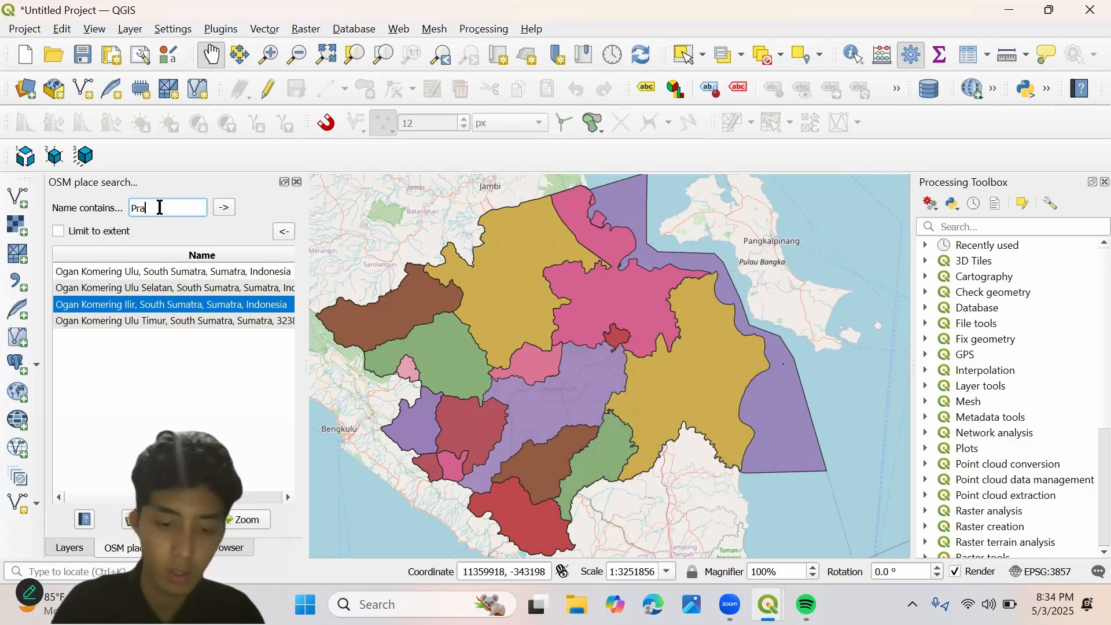
pyautogui.write('bumulih')
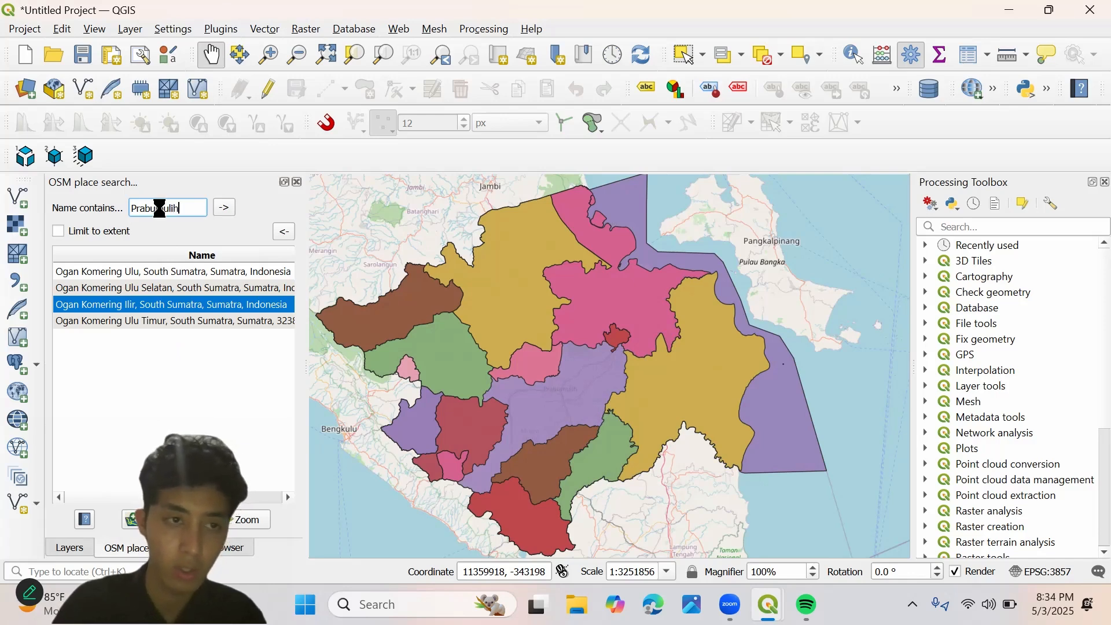
pyautogui.press('Return')
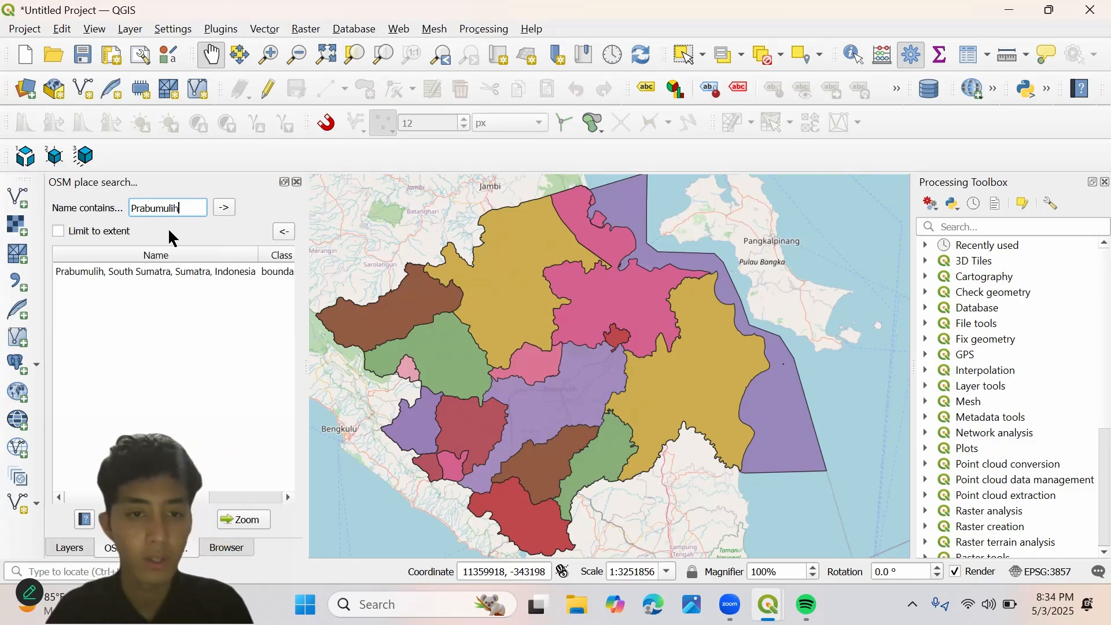
pyautogui.click(166, 276)
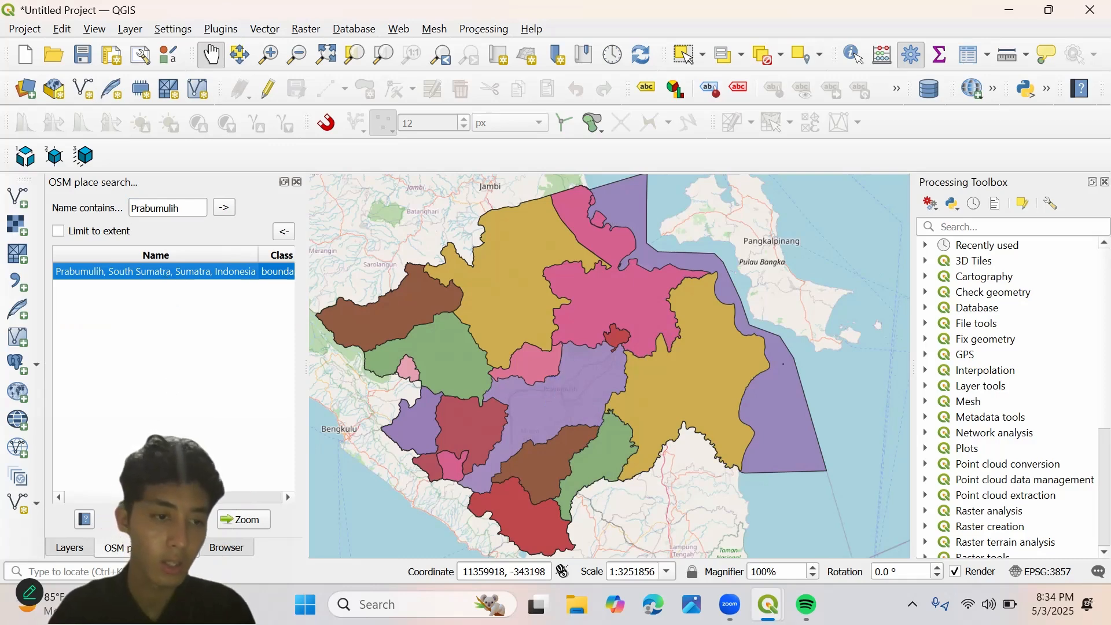
# - Rename the newly added boundary layer as Prabumulih
pyautogui.click(71, 548)
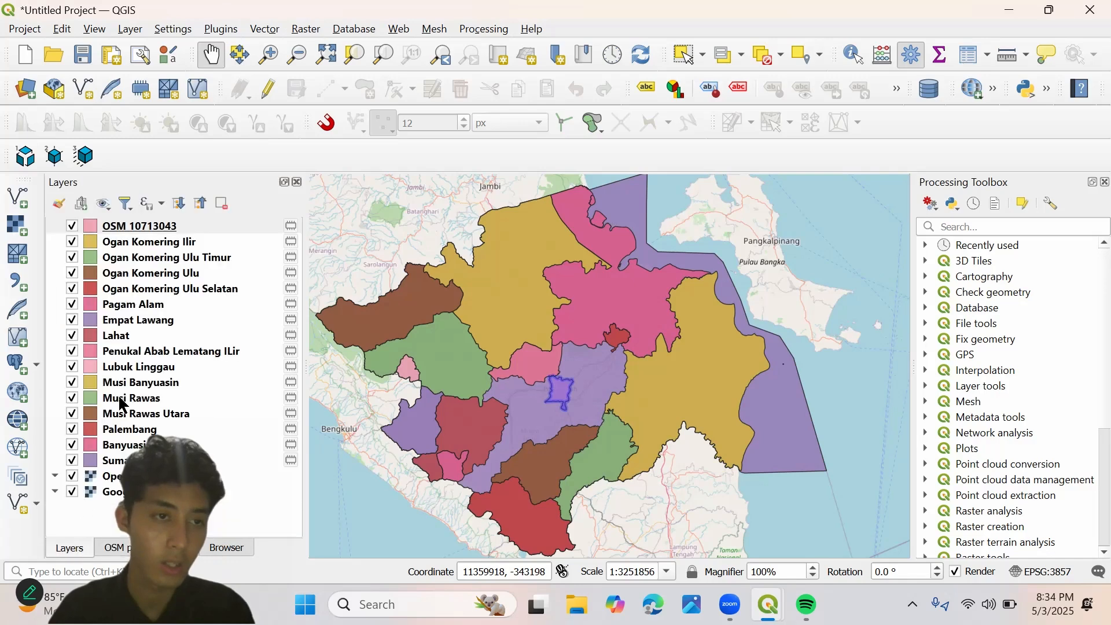
pyautogui.click(170, 227)
pyautogui.rightClick(169, 225)
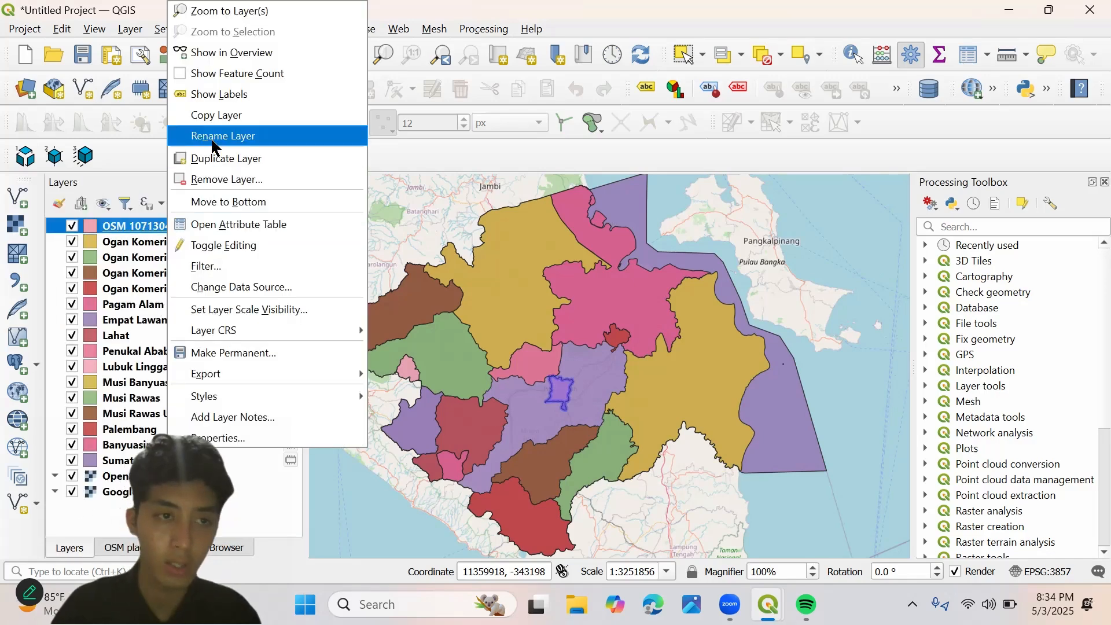
pyautogui.click(212, 141)
pyautogui.write('Prab')
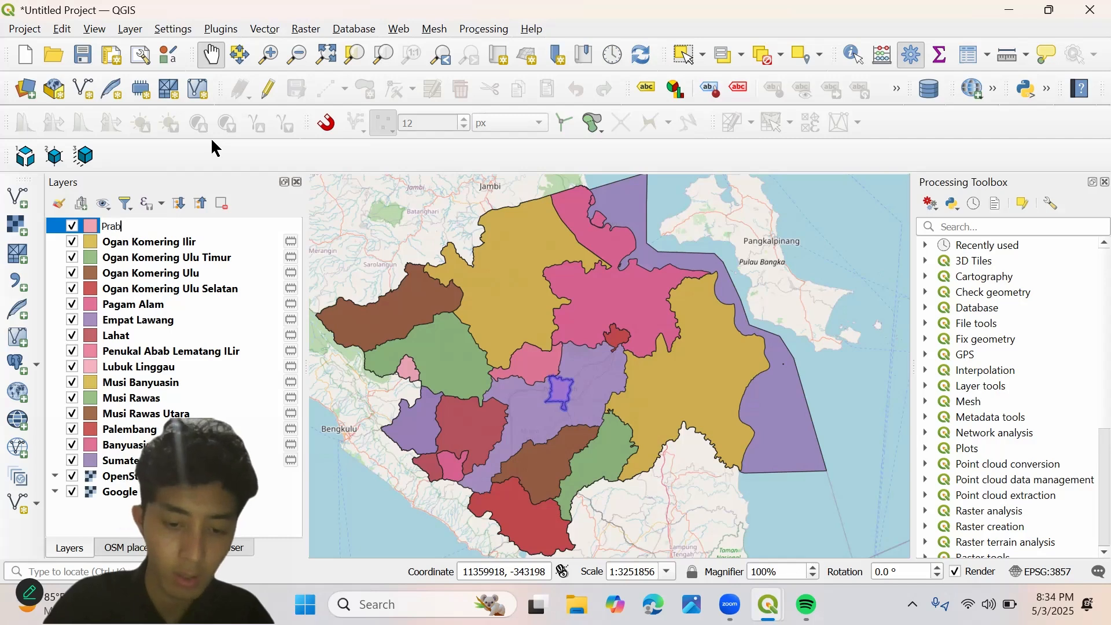
pyautogui.write('umulih')
pyautogui.press('Return')
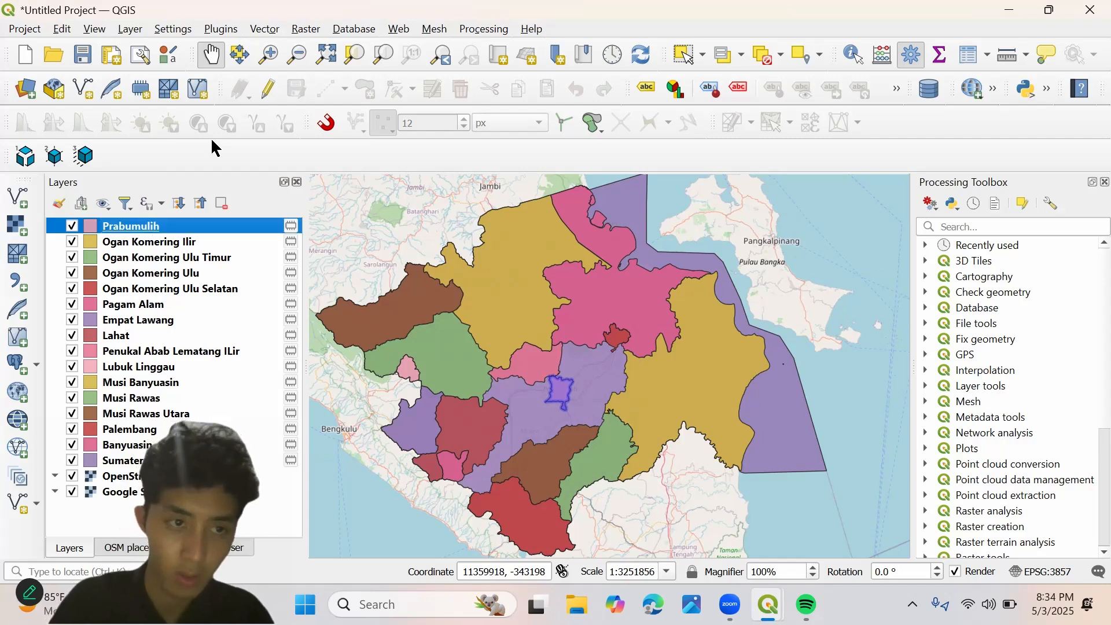
# - Search OSM places for Muara Enim and add the first Muara Enim, South Sumatra, Sumatra, Indonesia result as a vector layer
pyautogui.click(120, 548)
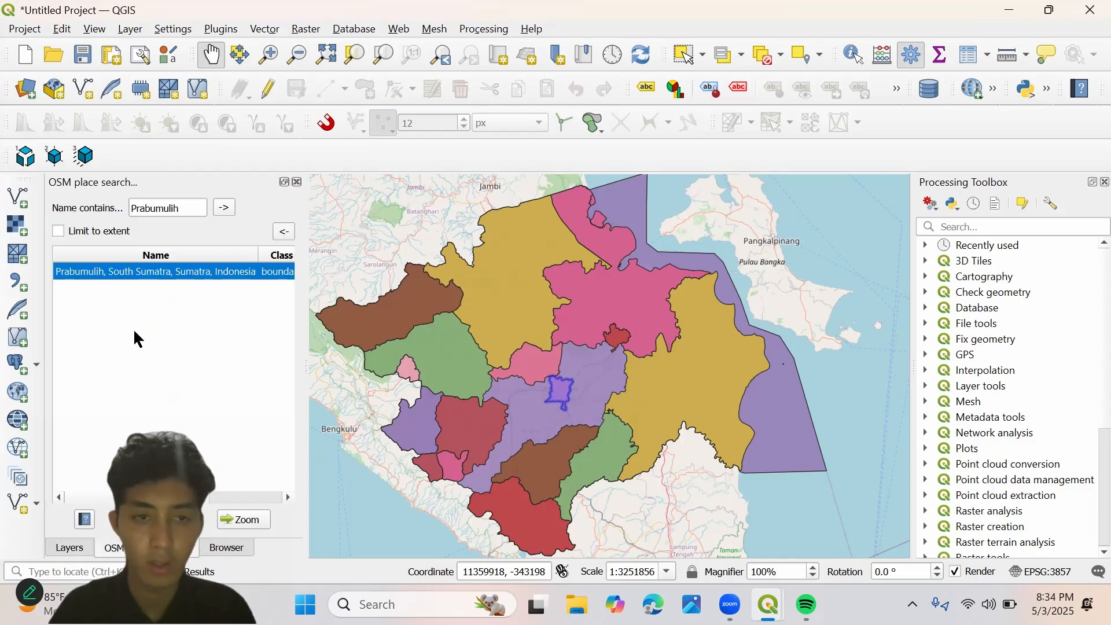
pyautogui.doubleClick(155, 212)
pyautogui.write('MUa')
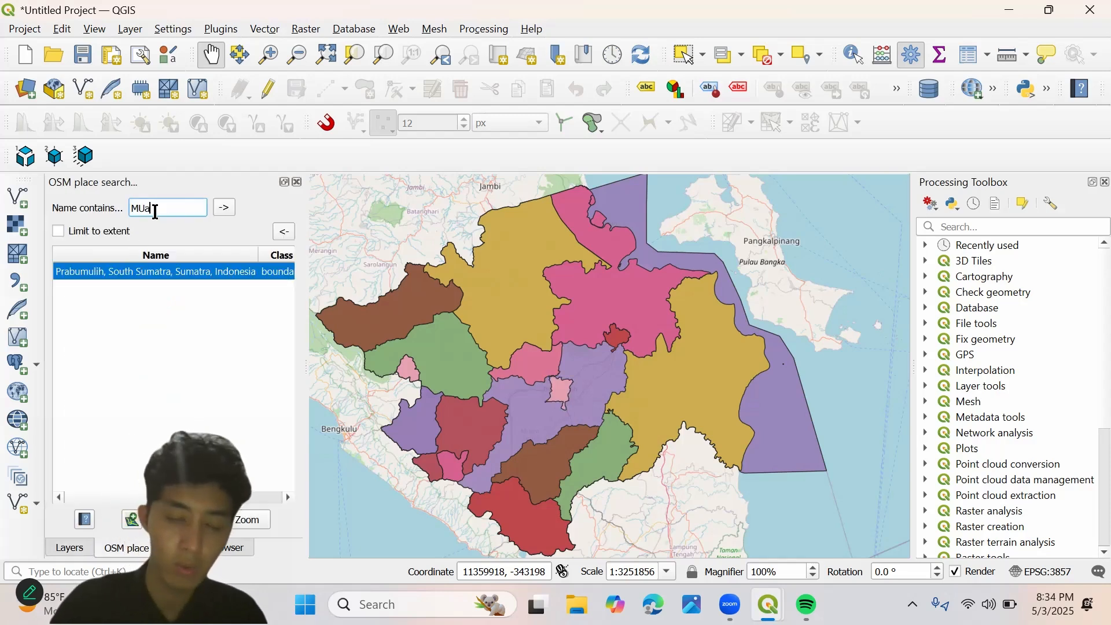
pyautogui.press('BackSpace')
pyautogui.press('BackSpace')
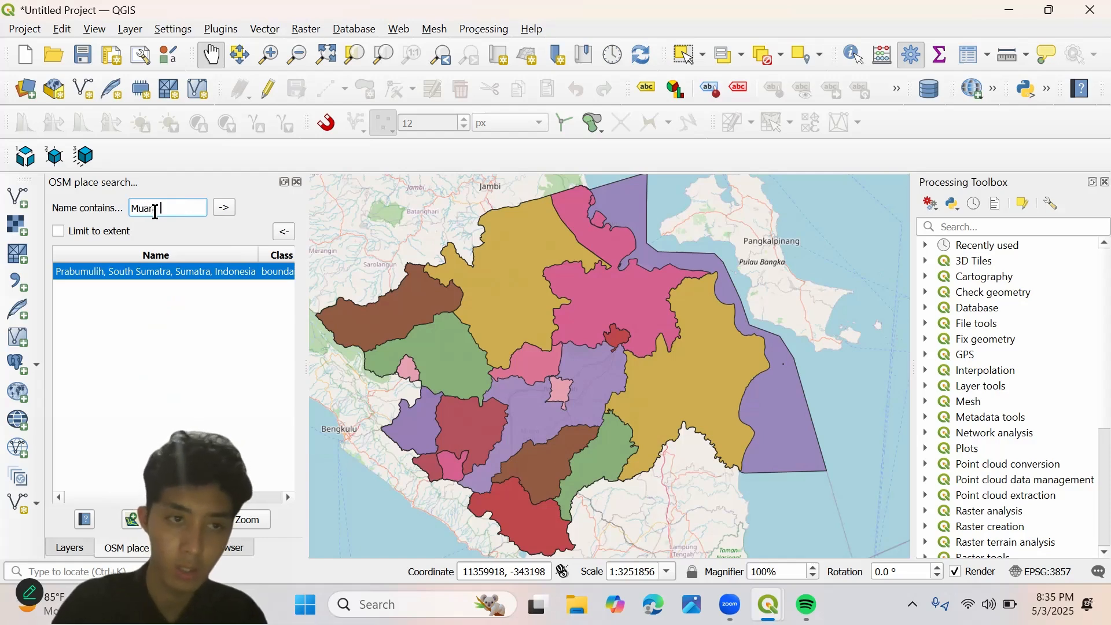
pyautogui.write('uara Eni')
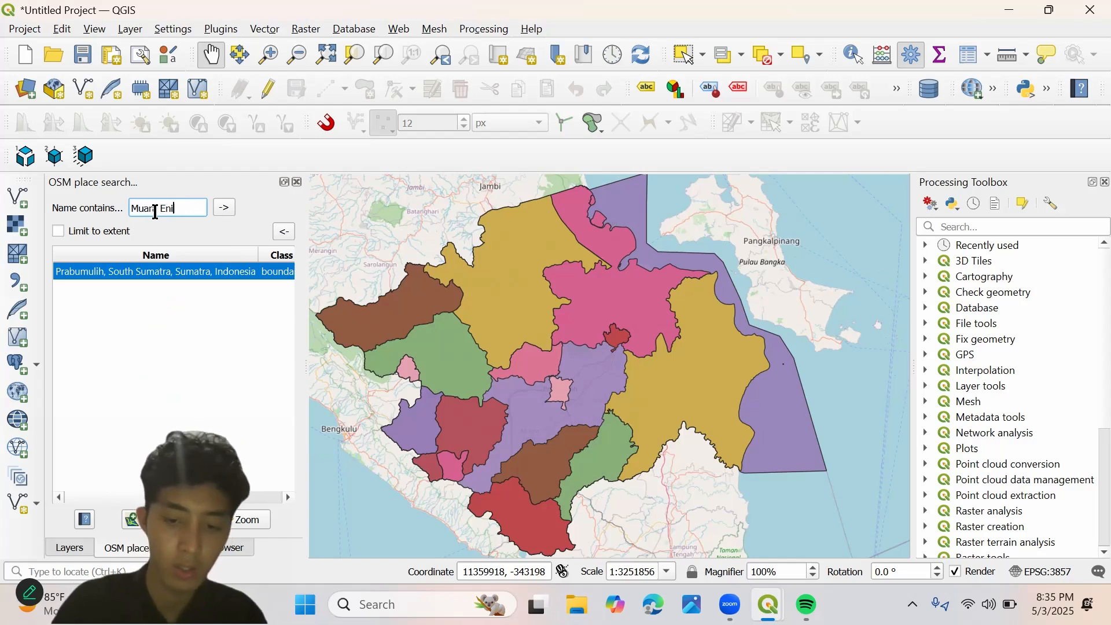
pyautogui.write('m')
pyautogui.press('Return')
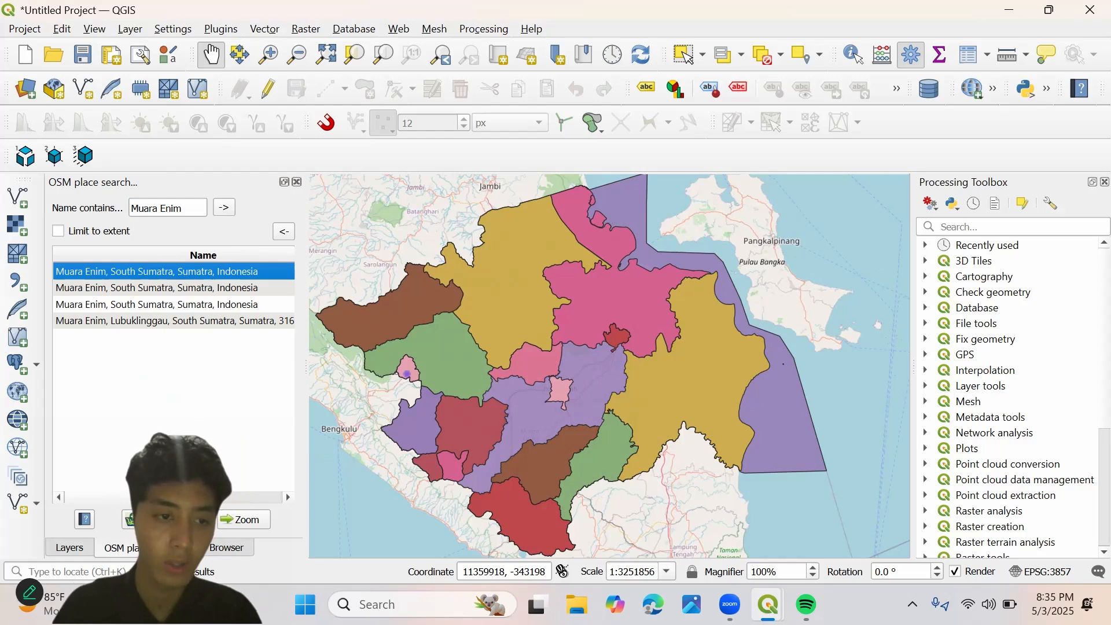
# - Rename the newly added boundary layer as Muara Enim
pyautogui.click(81, 544)
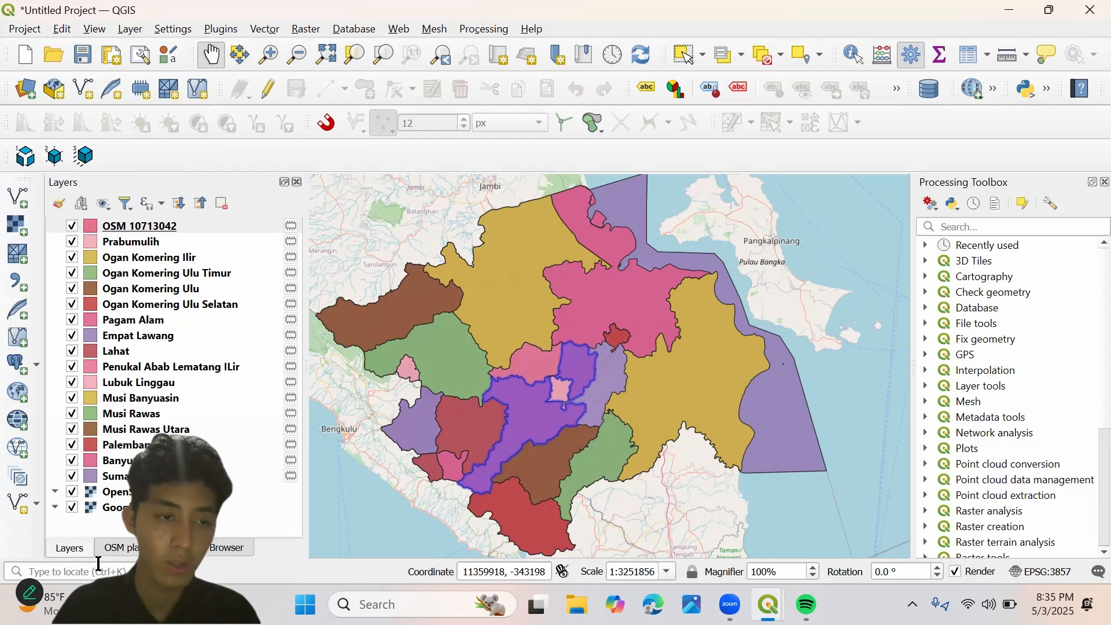
pyautogui.click(125, 547)
pyautogui.click(71, 543)
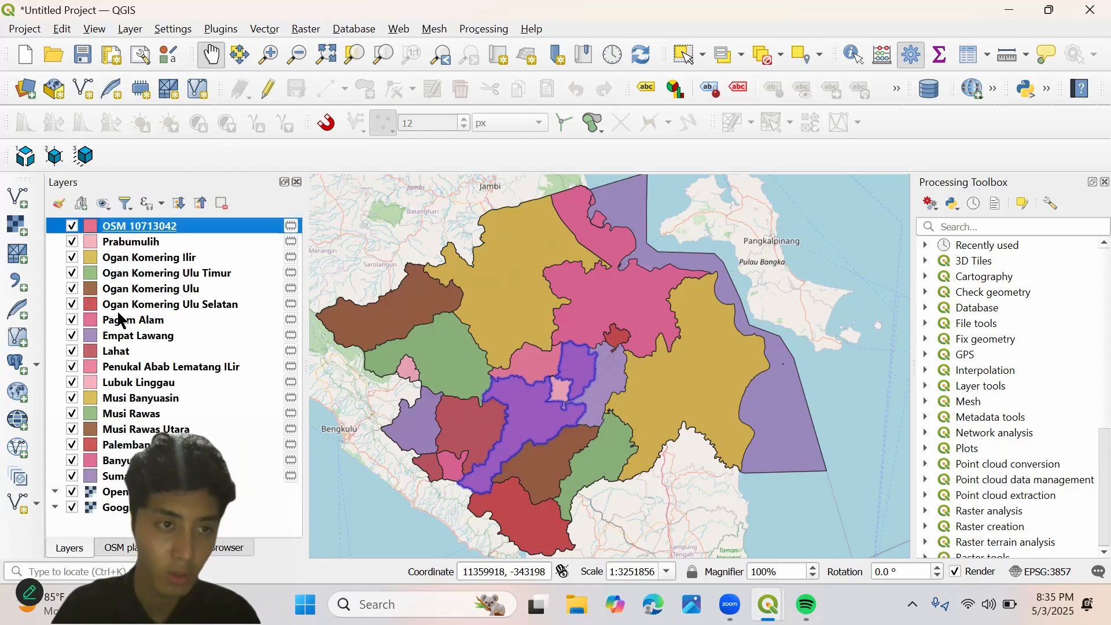
pyautogui.rightClick(133, 226)
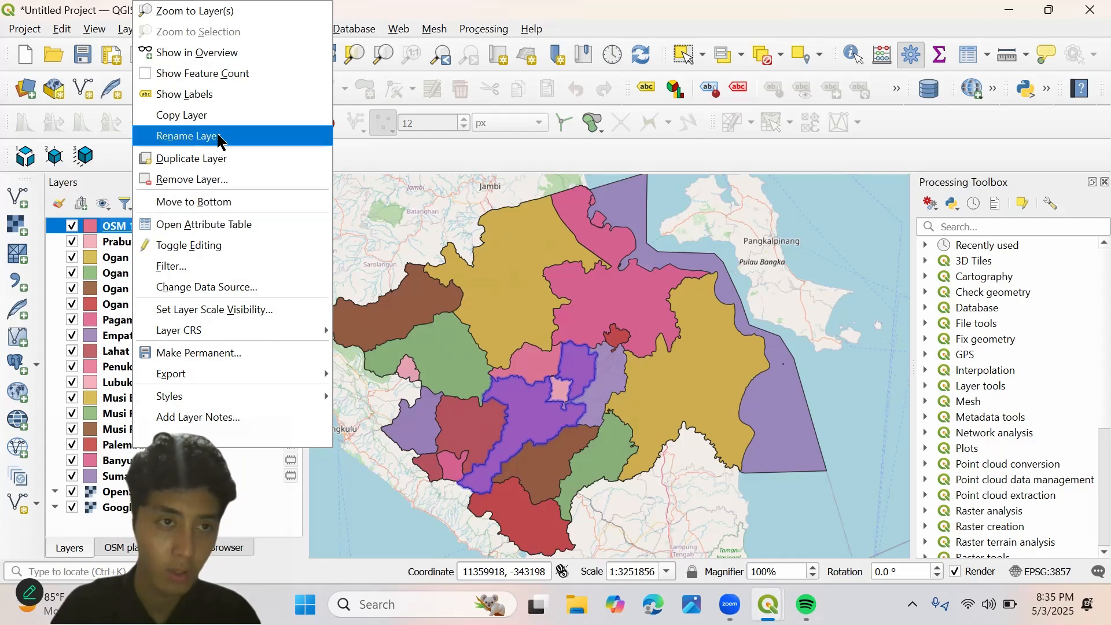
pyautogui.click(217, 137)
pyautogui.write('Mua')
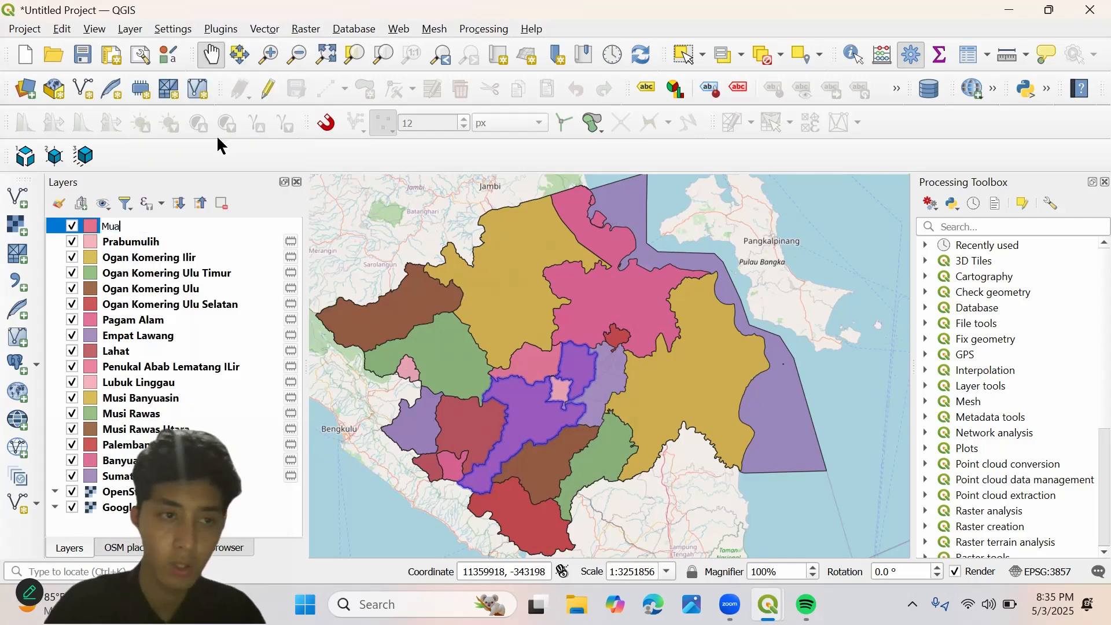
pyautogui.write('ra Enu')
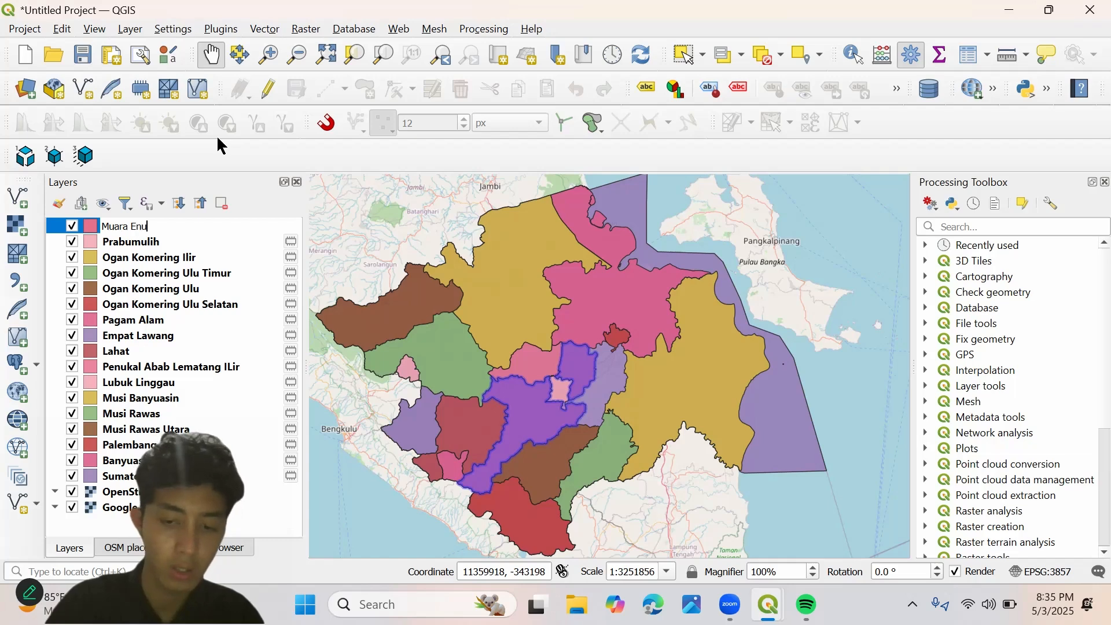
pyautogui.press('BackSpace')
pyautogui.write('im')
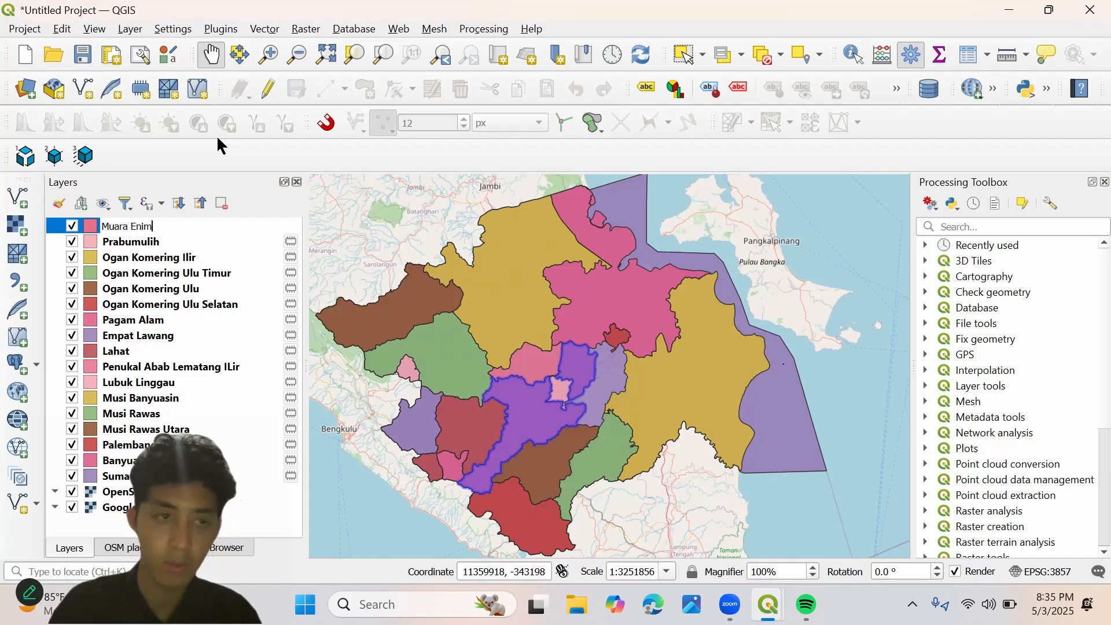
pyautogui.press('Return')
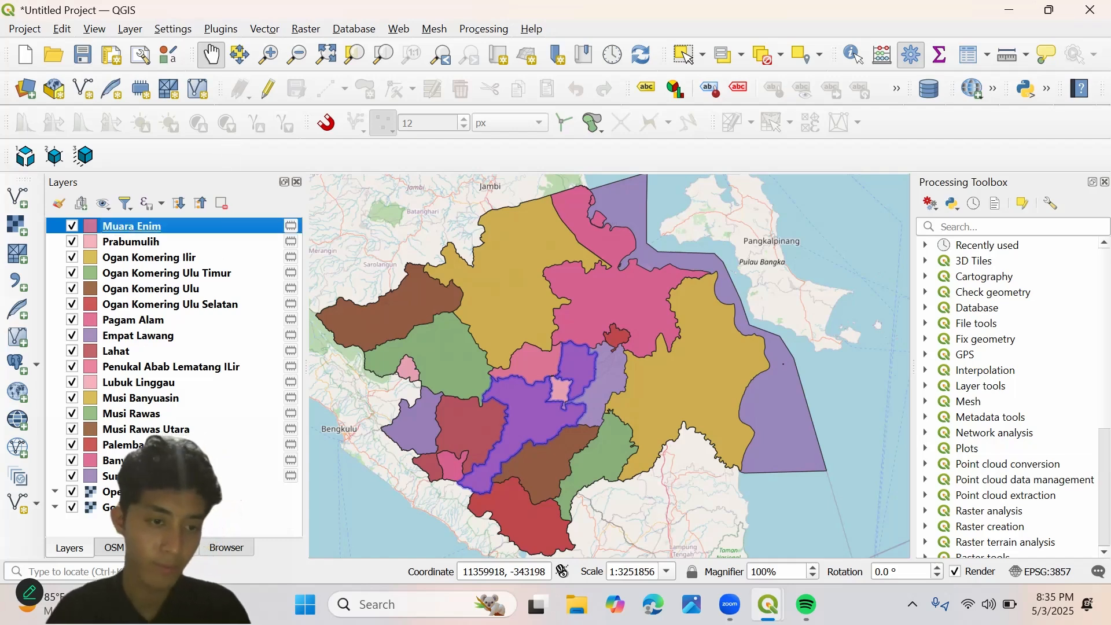
# - Search OSM places for Ogan Ilir, add the South Sumatra result as a vector layer, and name it Ogan Ilir
pyautogui.click(120, 548)
pyautogui.click(182, 210)
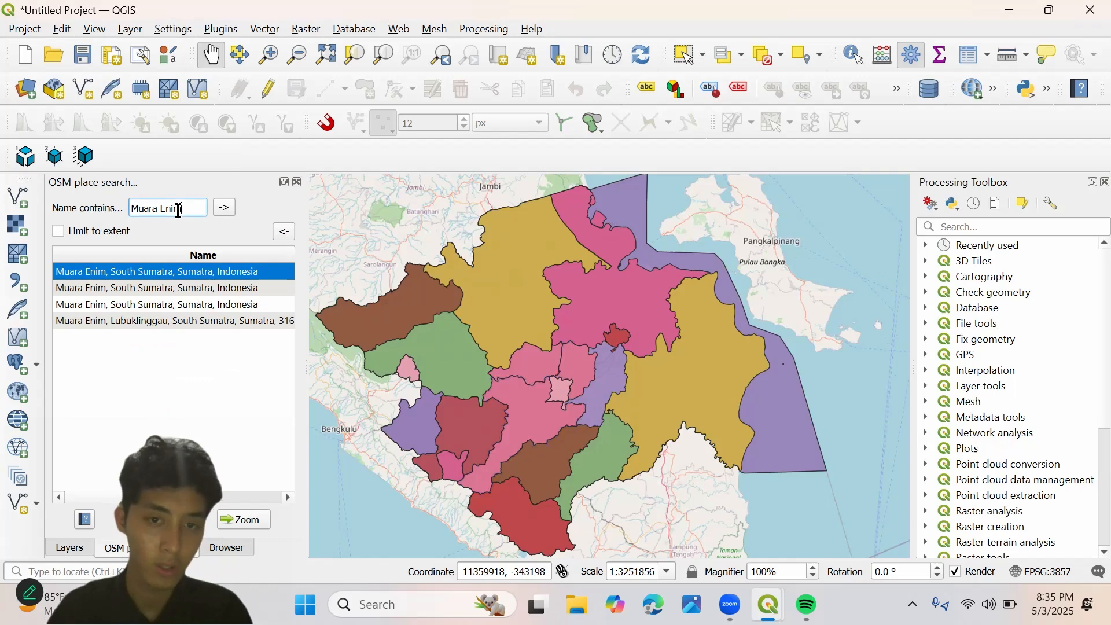
pyautogui.hotkey('ctrl', 'a')
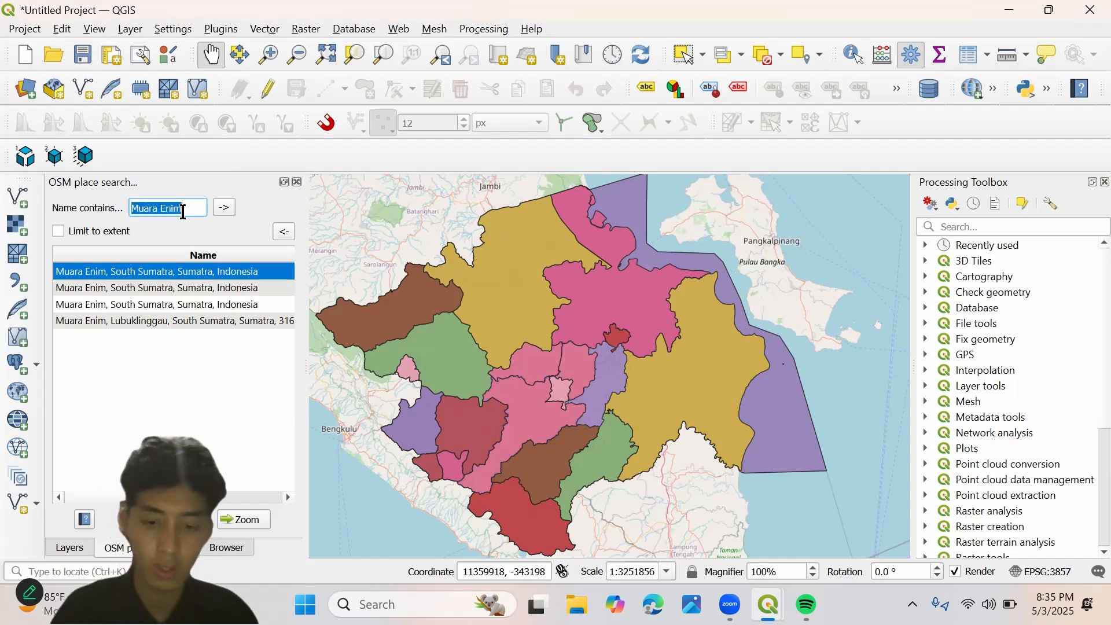
pyautogui.write('Ogan Ilir')
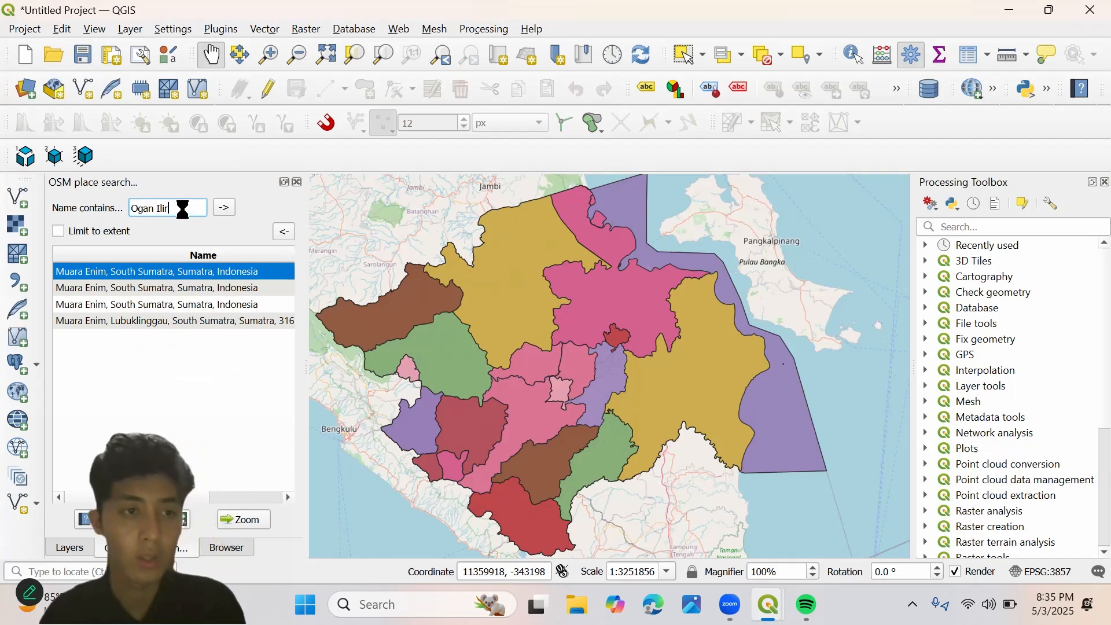
pyautogui.press('Return')
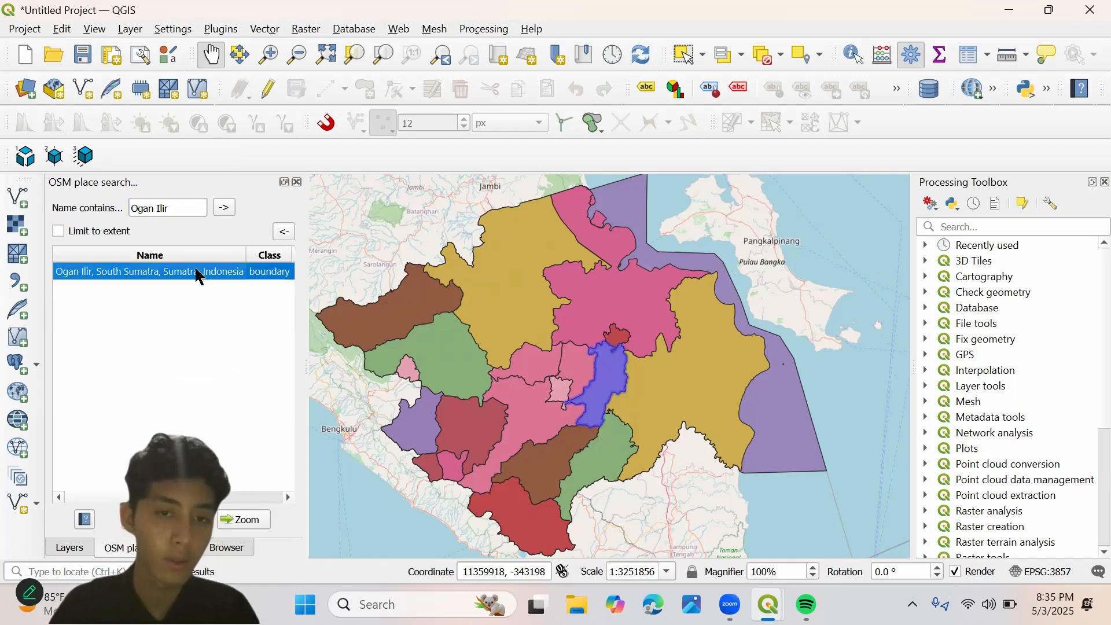
pyautogui.click(65, 546)
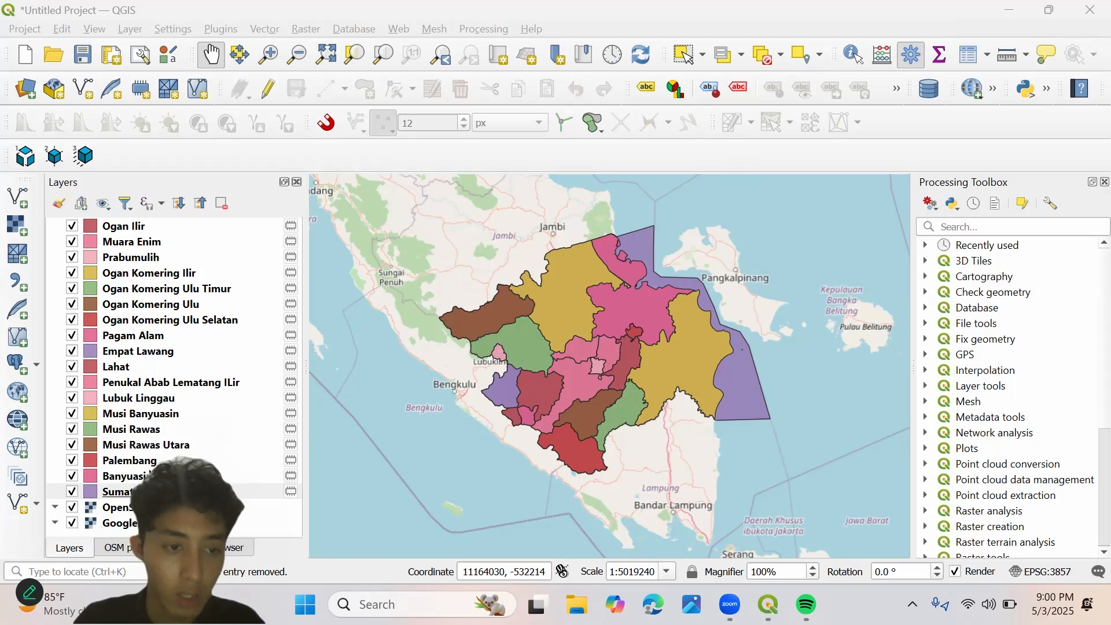
# - Begin exporting the Banyuasin layer's features as a shapefile, creating and opening a new Documents folder named A1 as the destination
pyautogui.click(152, 474)
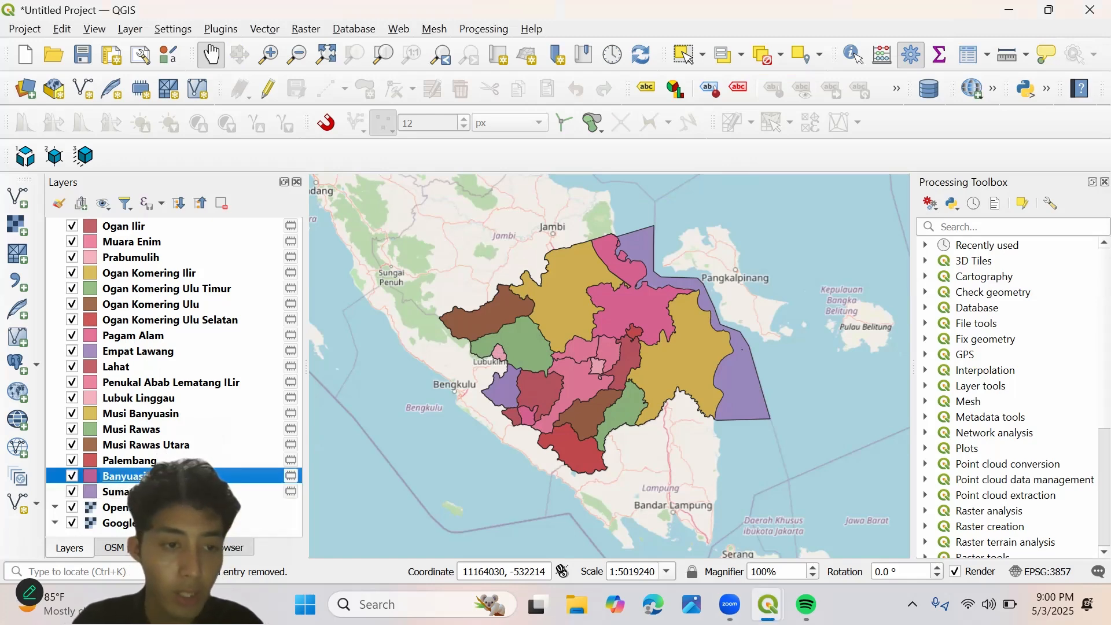
pyautogui.rightClick(152, 472)
pyautogui.moveTo(229, 409)
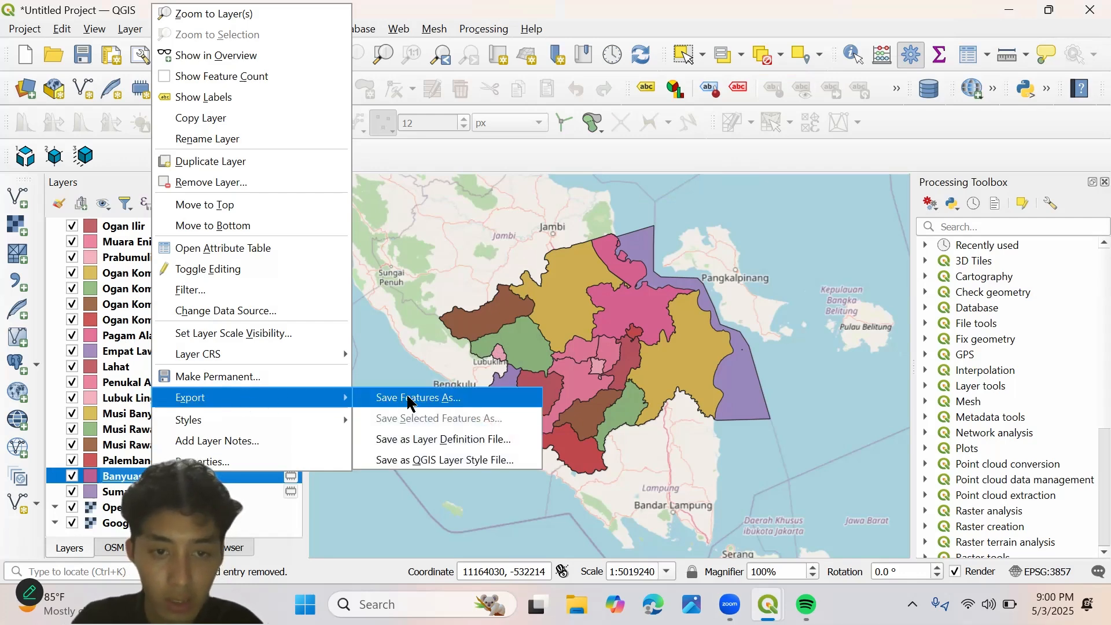
pyautogui.click(408, 400)
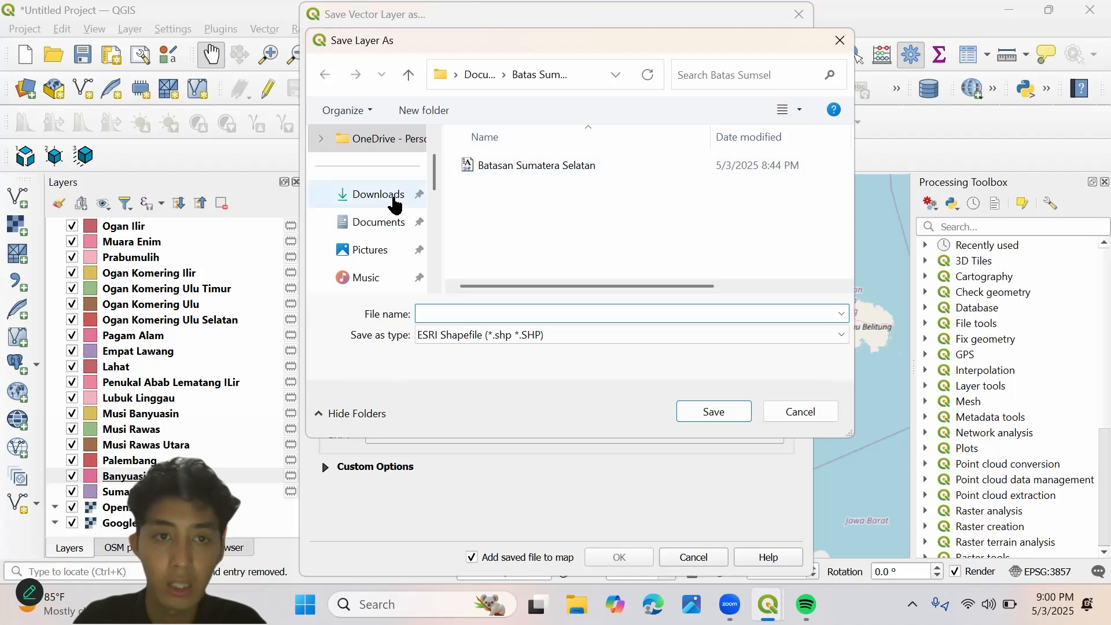
pyautogui.click(396, 200)
pyautogui.click(393, 224)
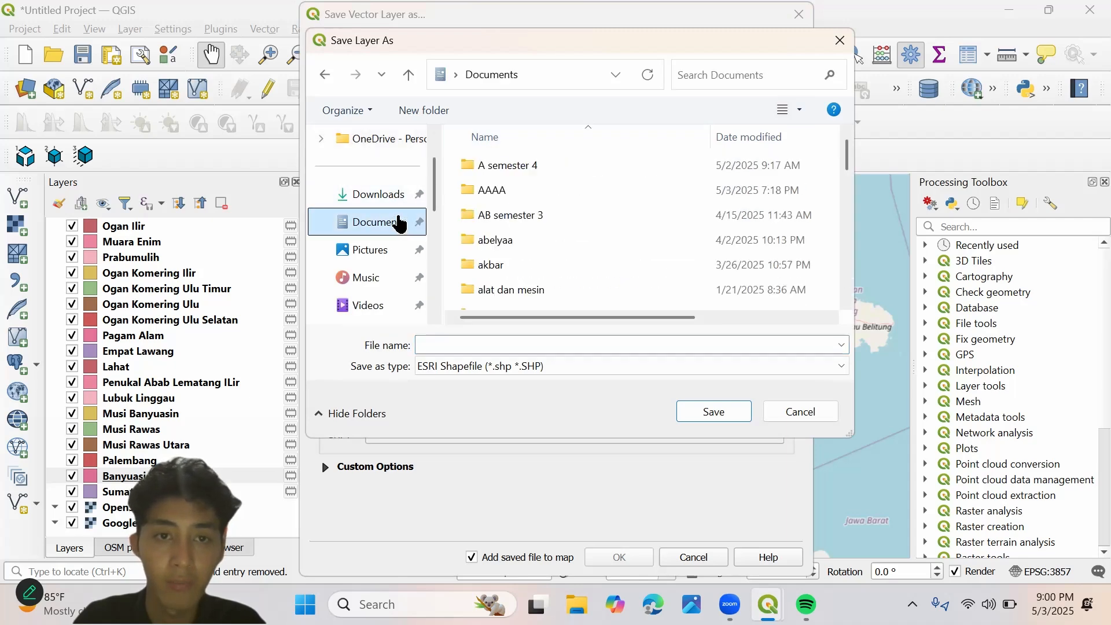
pyautogui.click(436, 110)
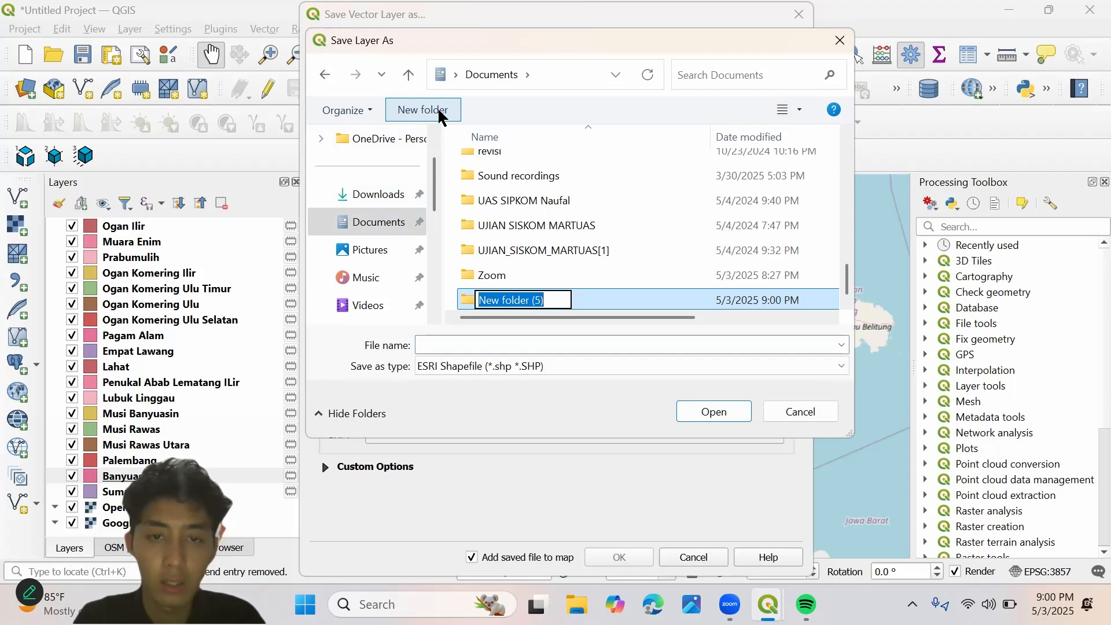
pyautogui.write('A1')
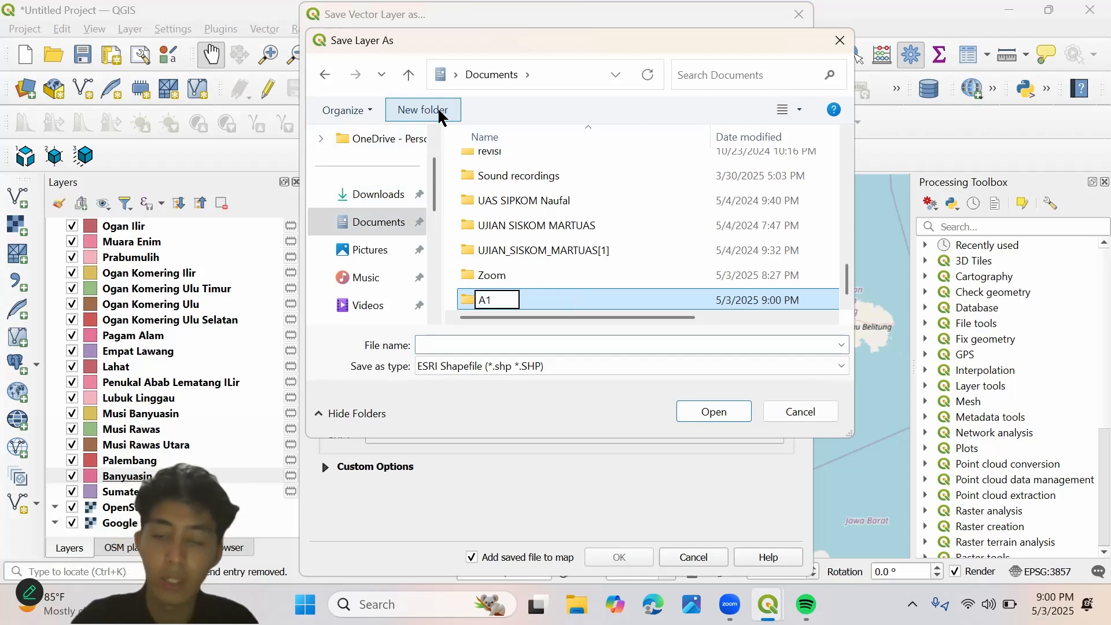
pyautogui.press('Return')
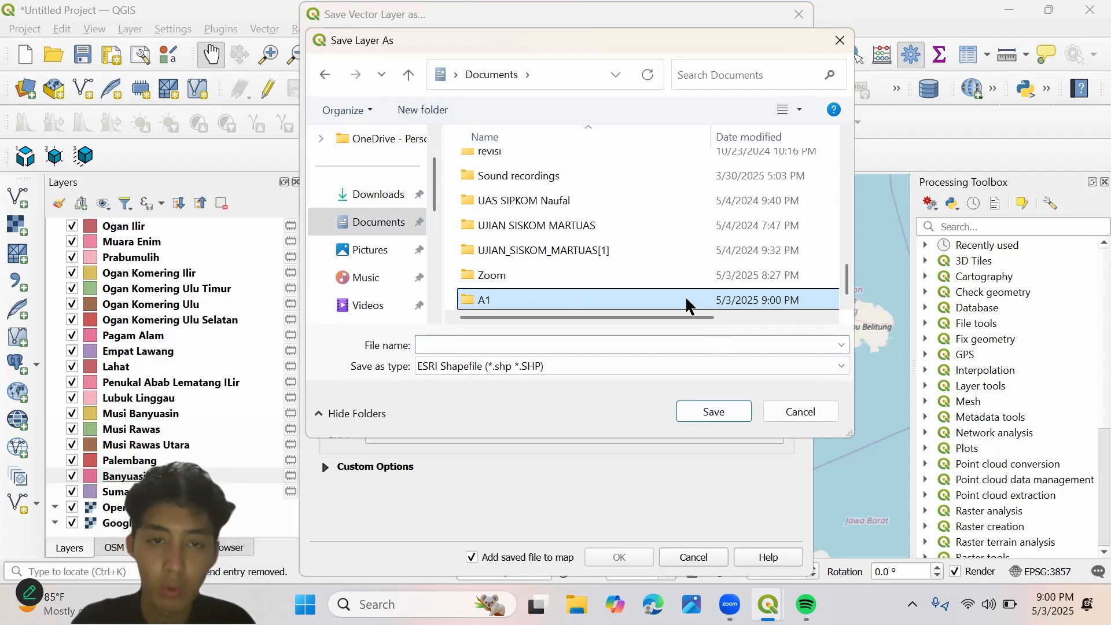
pyautogui.doubleClick(687, 305)
# - Name the shapefile Perbatasan Sumatera Selatan, set its CRS to EPSG:32748 - WGS 84 / UTM zone 48S, and export it
pyautogui.click(642, 343)
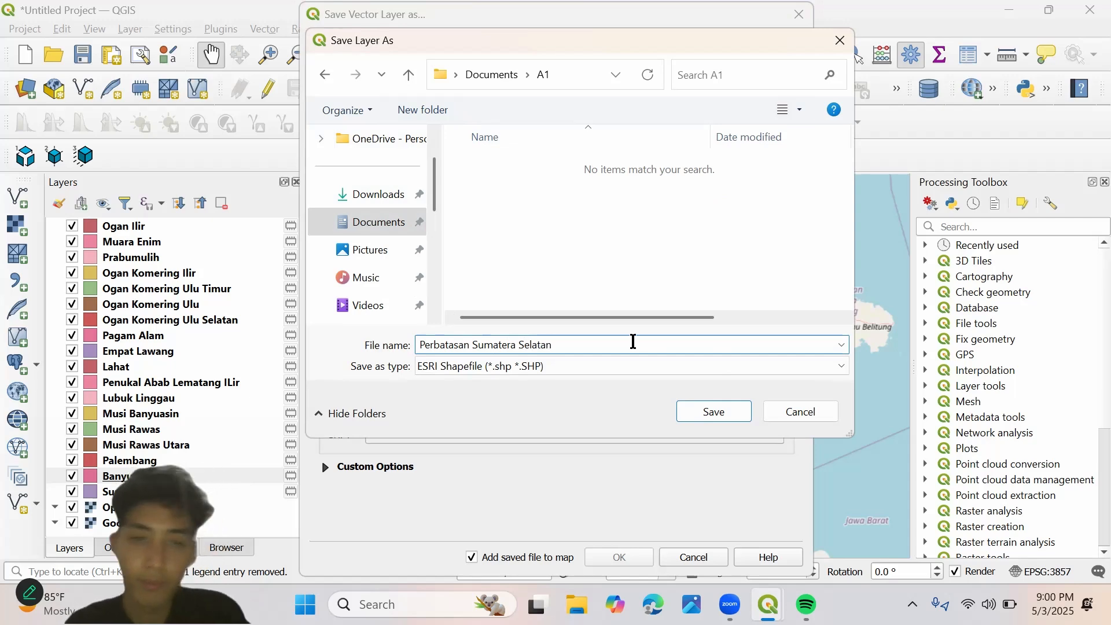
pyautogui.click(713, 411)
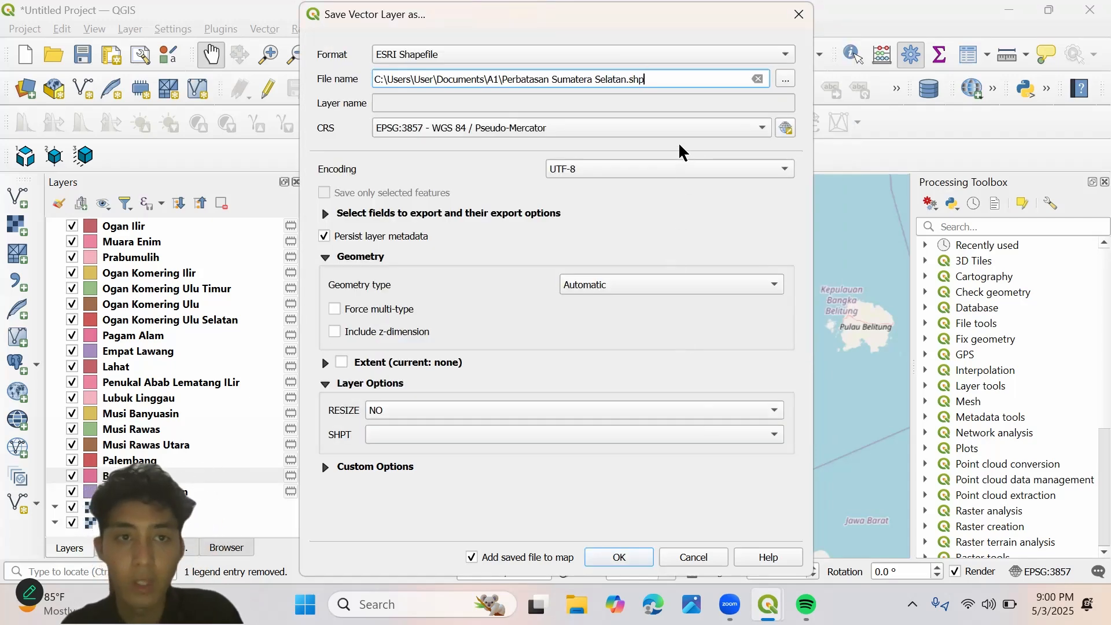
pyautogui.click(702, 128)
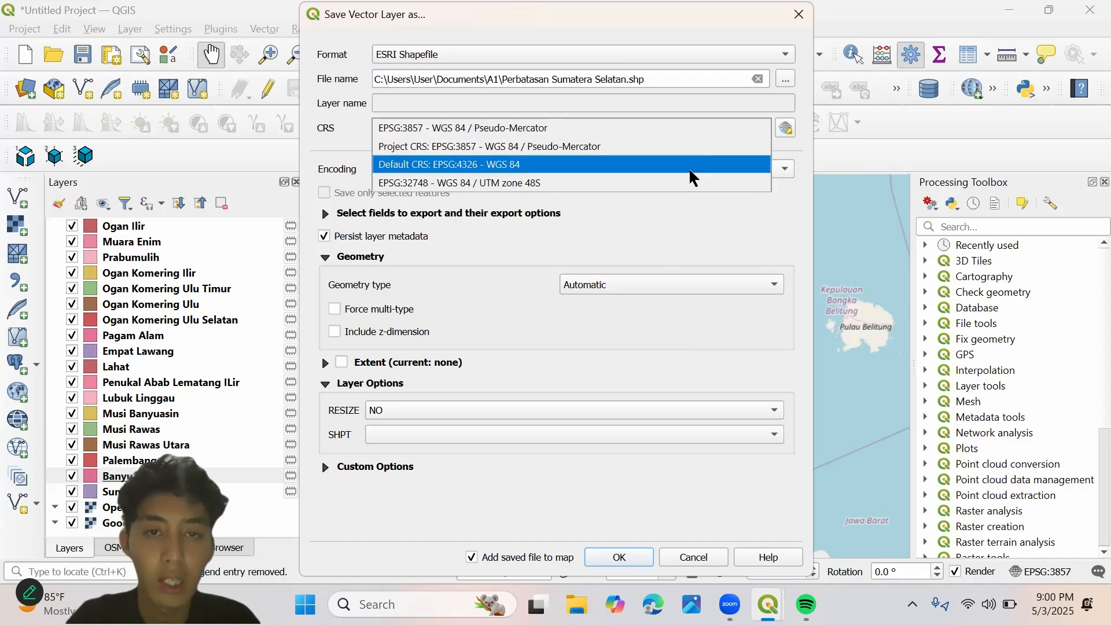
pyautogui.click(697, 182)
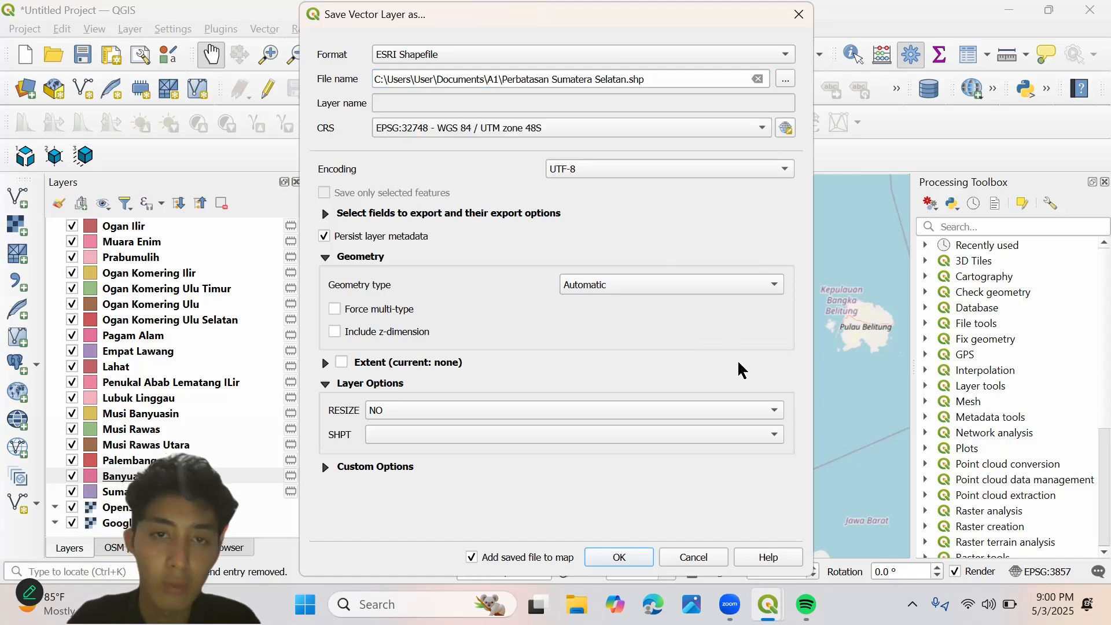
pyautogui.click(620, 559)
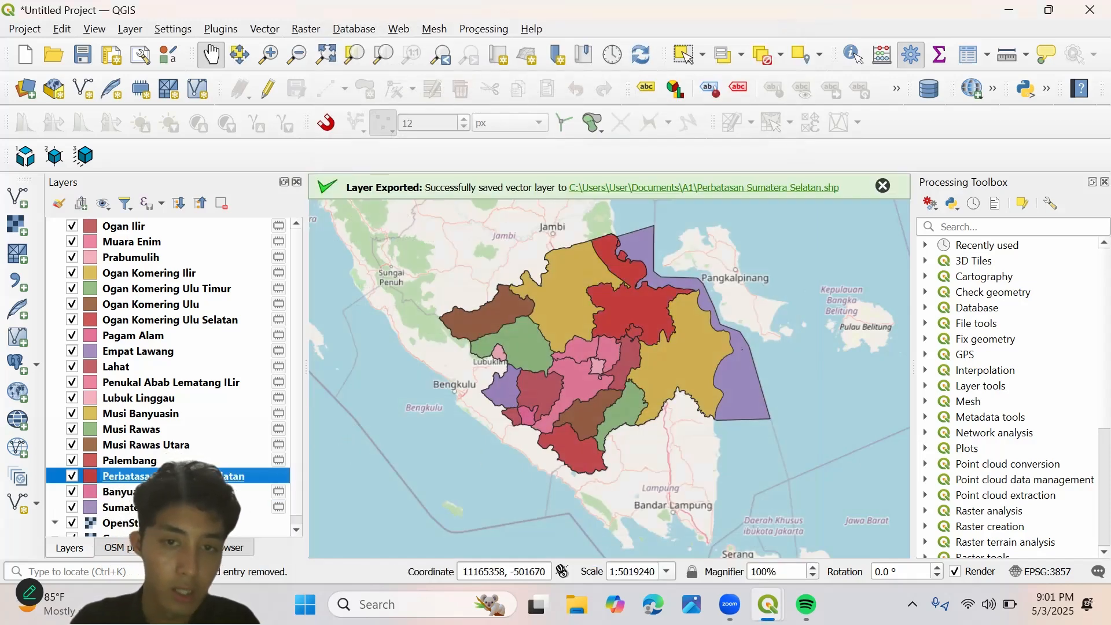
# - Export the Palembang layer to the existing Perbatasan Sumatera Selatan shapefile in EPSG:32748 - WGS 84 / UTM zone 48S, appending its features
pyautogui.rightClick(122, 461)
pyautogui.moveTo(164, 396)
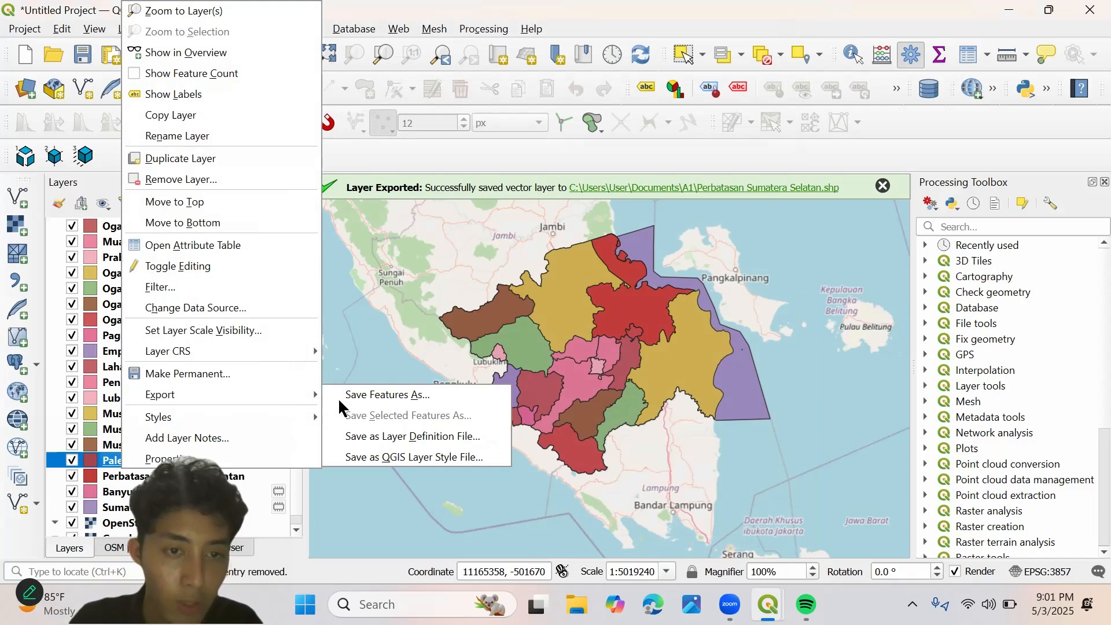
pyautogui.click(370, 396)
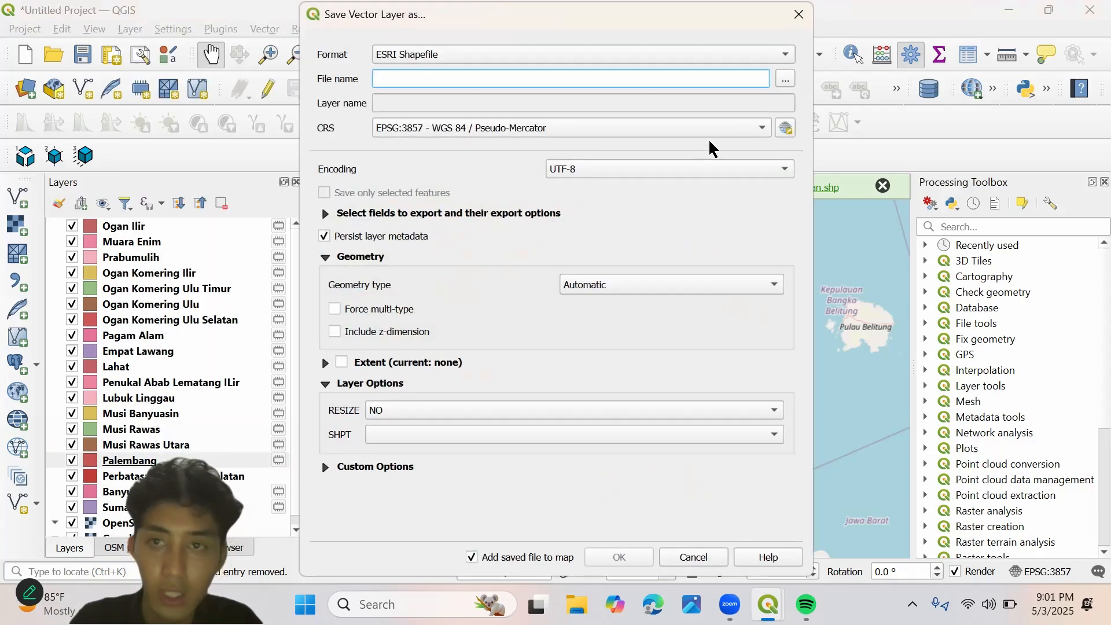
pyautogui.click(789, 78)
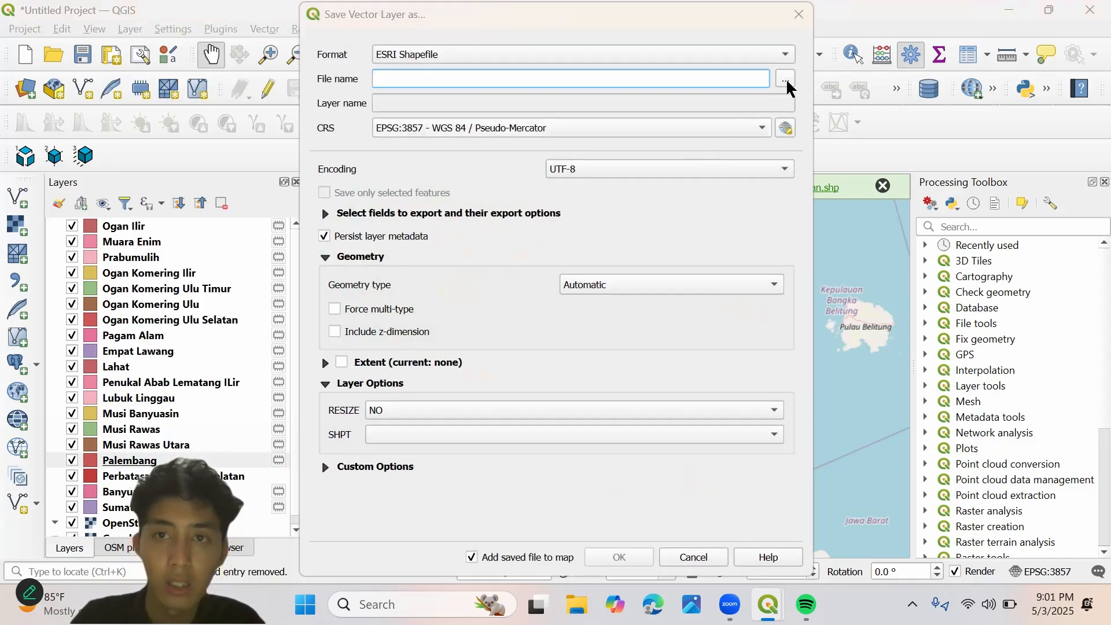
pyautogui.click(647, 168)
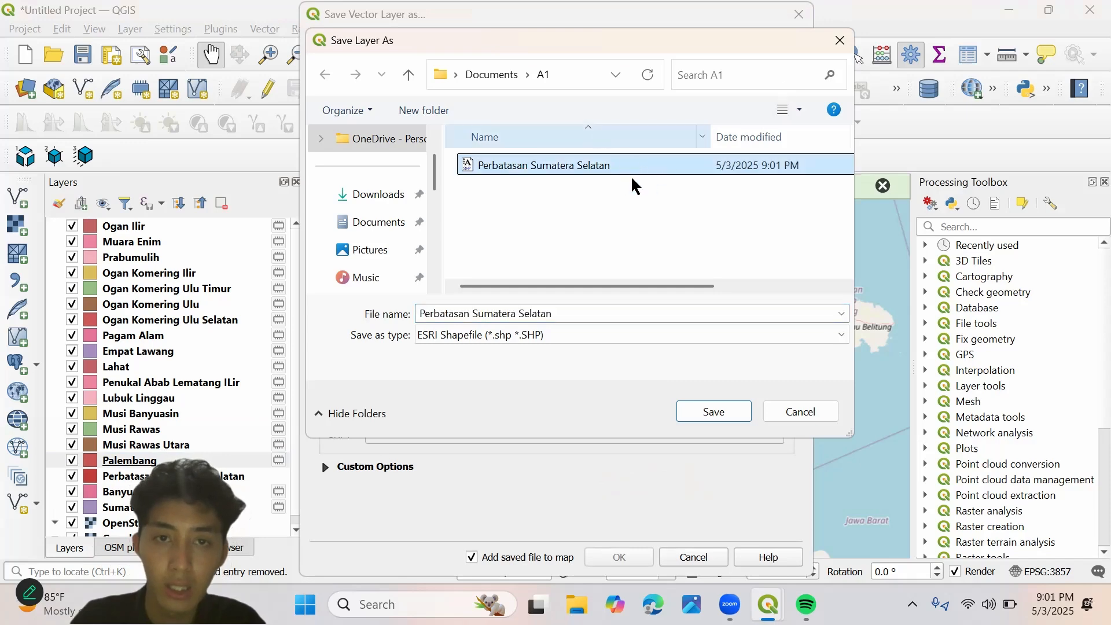
pyautogui.click(696, 416)
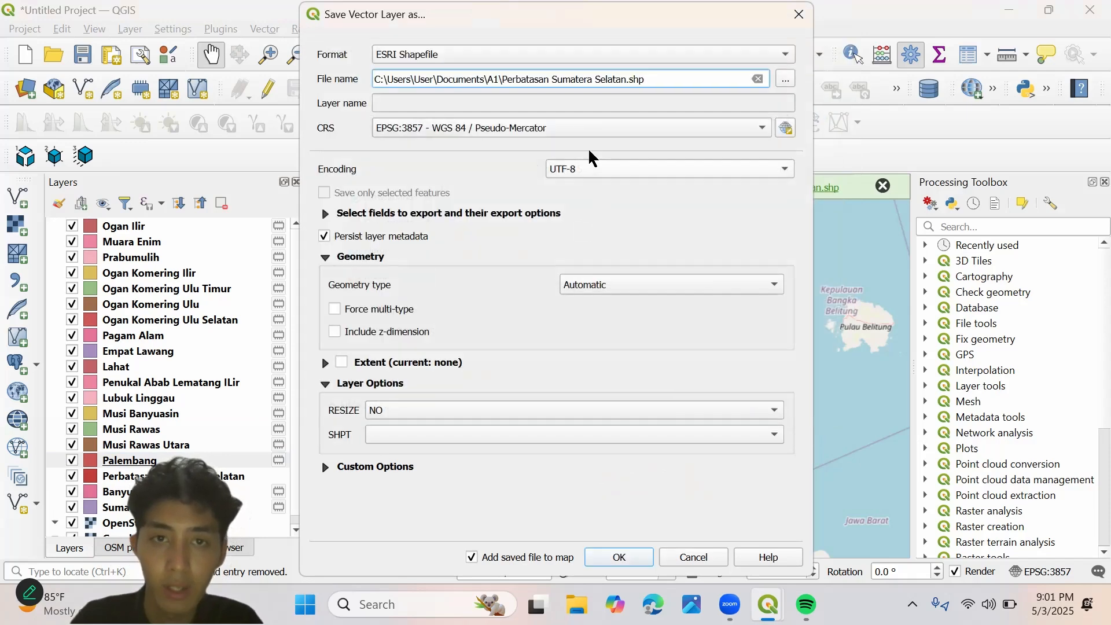
pyautogui.click(583, 132)
pyautogui.click(576, 183)
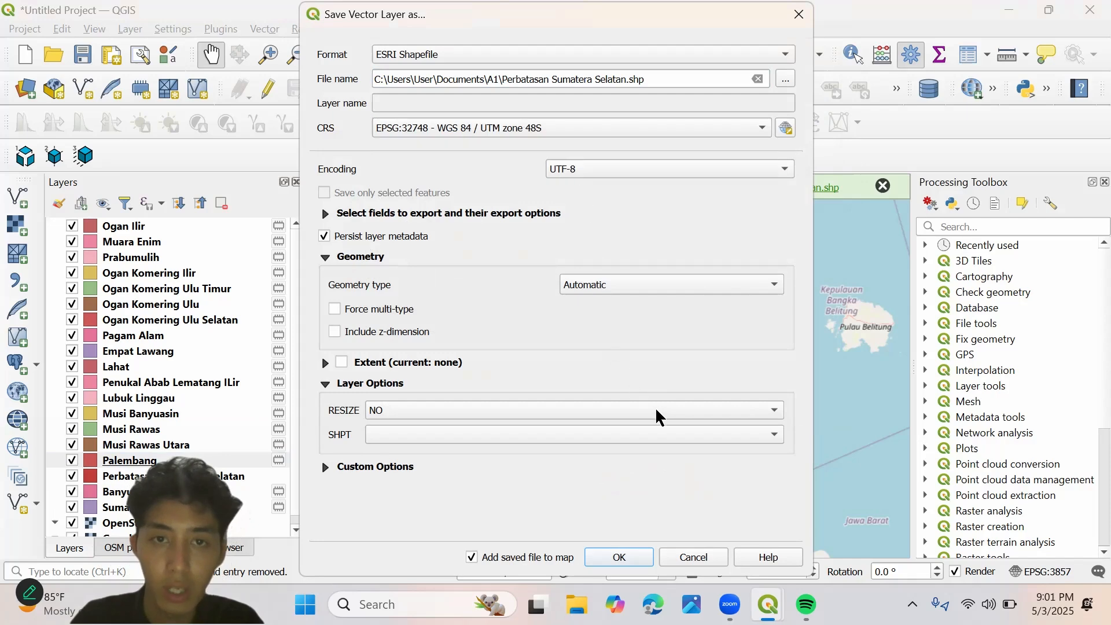
pyautogui.click(630, 561)
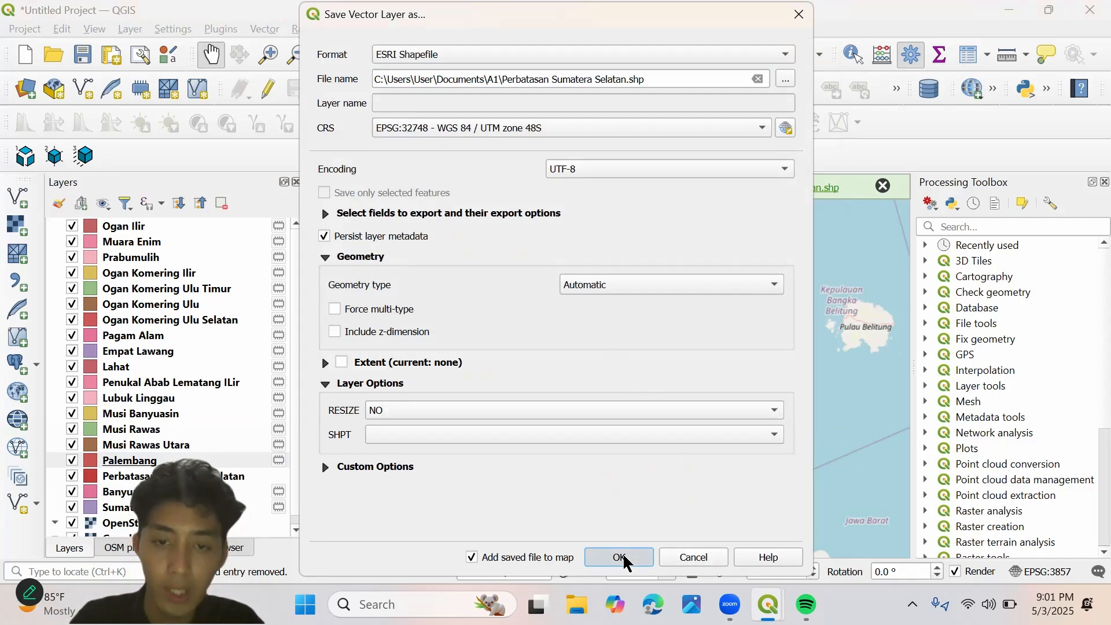
pyautogui.click(648, 317)
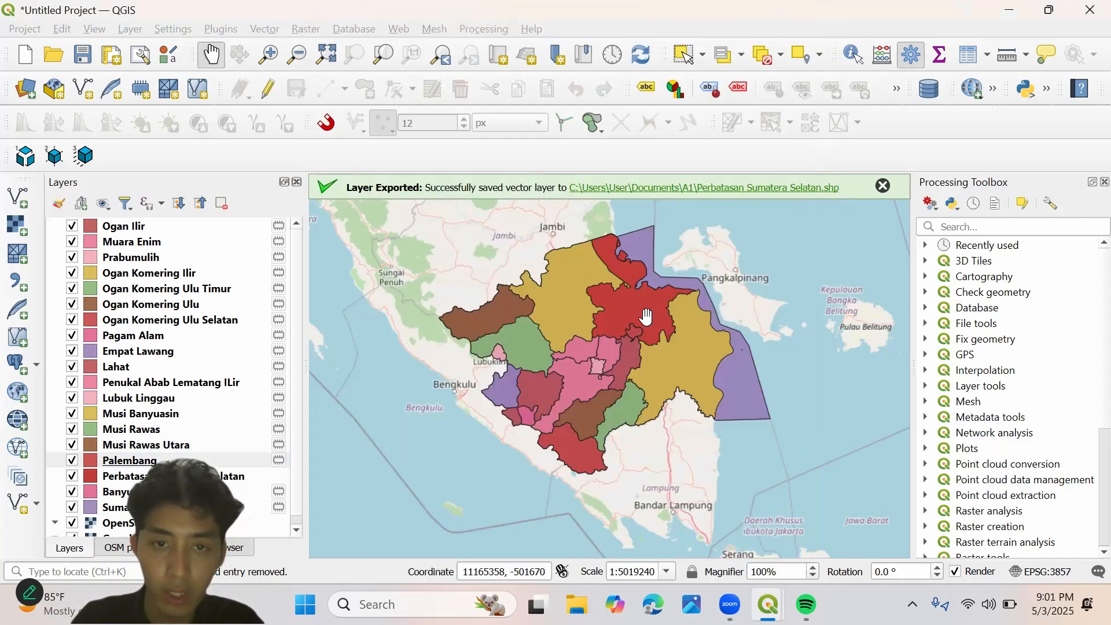
# - Export the Musi Rawas Utara layer in EPSG:32748 - WGS 84 / UTM zone 48S, appending its features to the Perbatasan Sumatera Selatan shapefile
pyautogui.click(145, 447)
pyautogui.rightClick(144, 447)
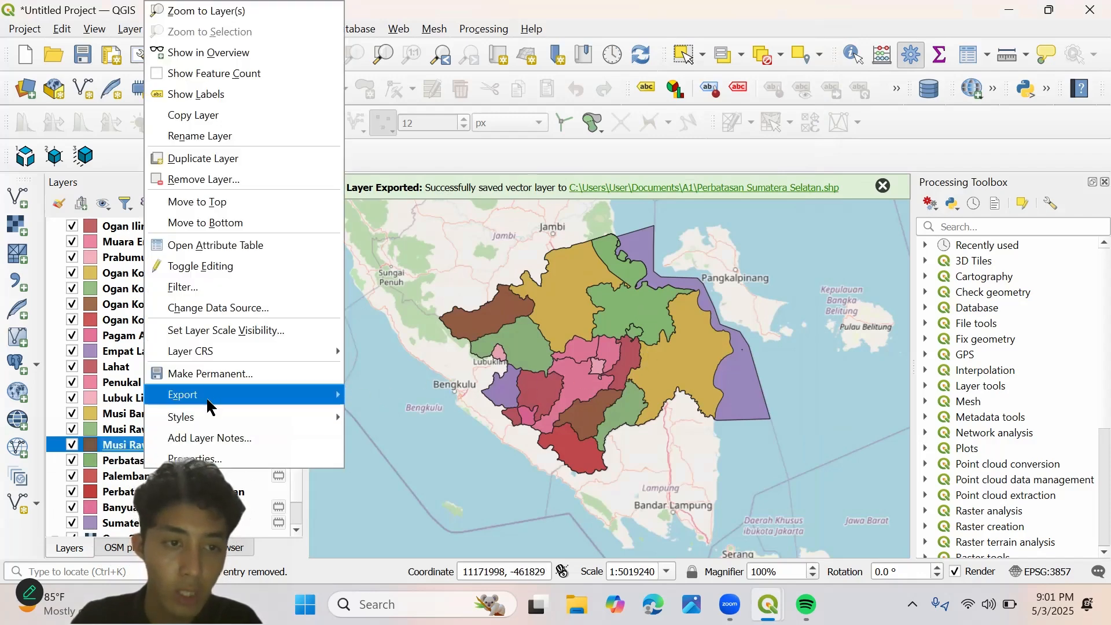
pyautogui.moveTo(209, 401)
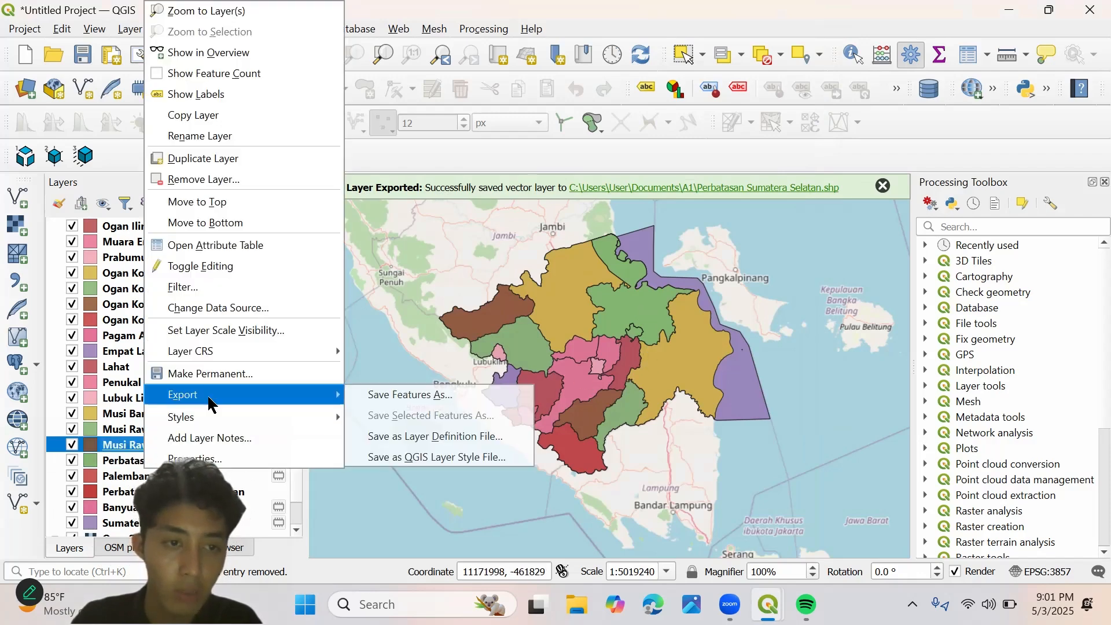
pyautogui.click(394, 398)
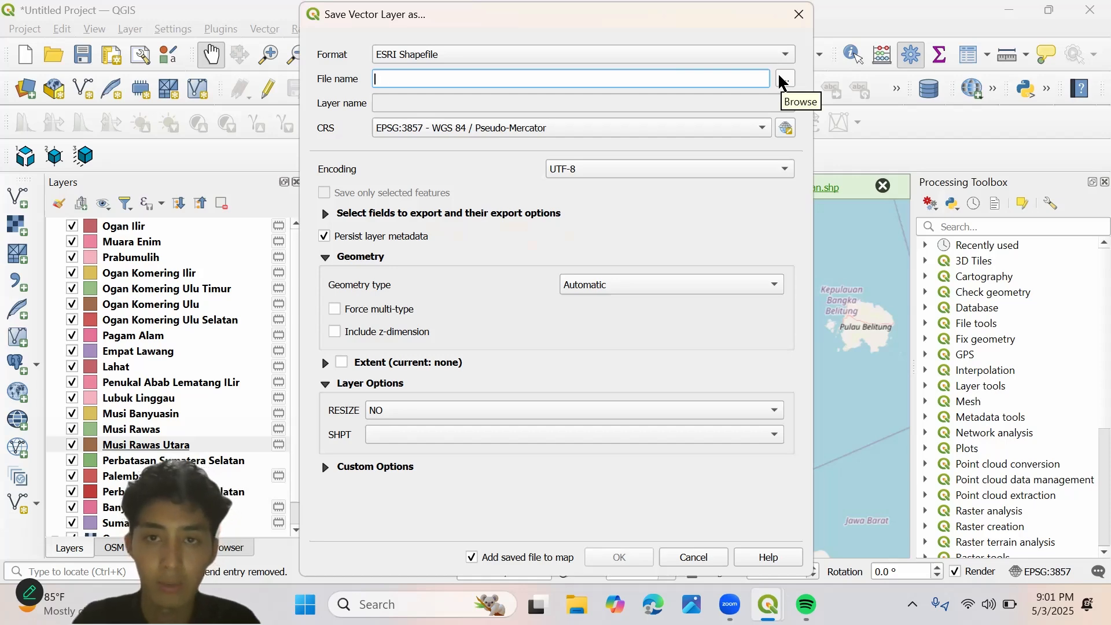
pyautogui.click(783, 80)
pyautogui.click(614, 168)
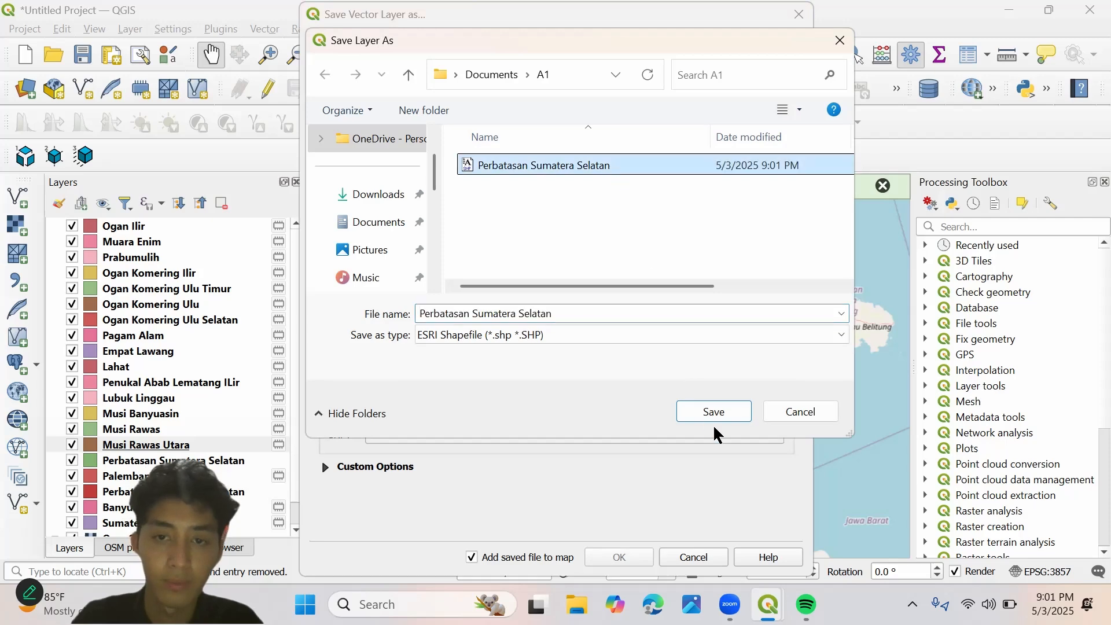
pyautogui.click(710, 412)
pyautogui.click(657, 129)
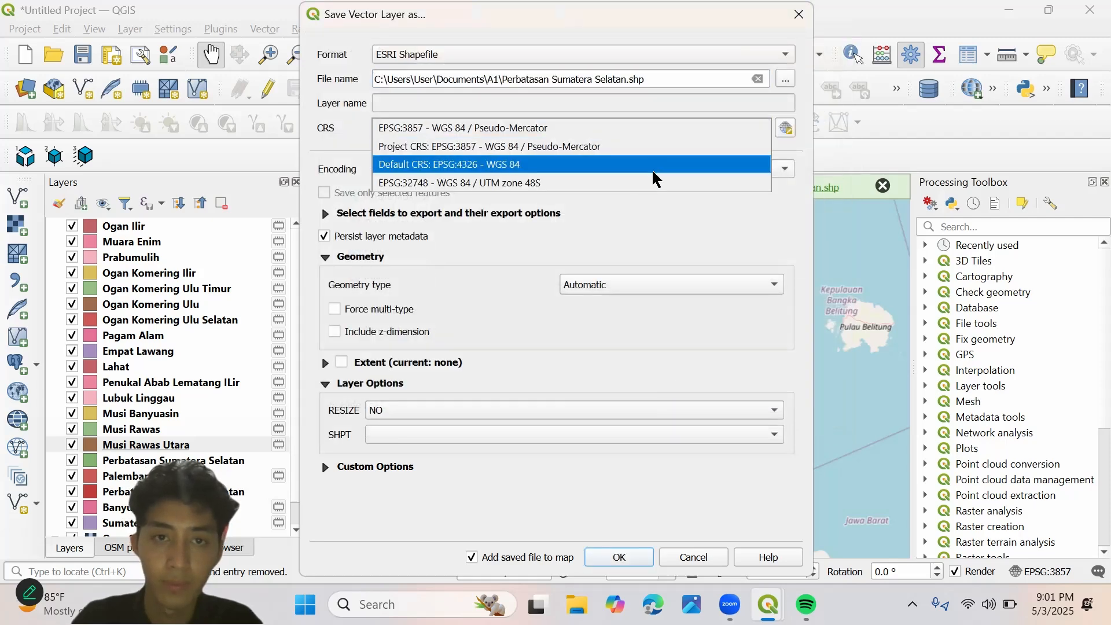
pyautogui.click(658, 184)
pyautogui.click(642, 559)
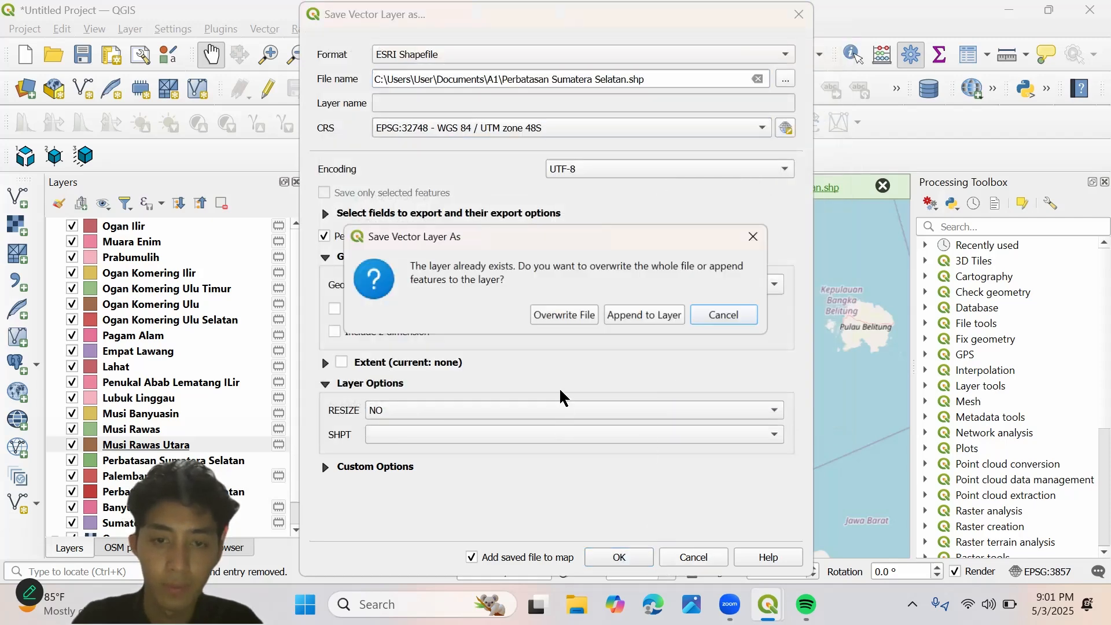
pyautogui.click(642, 323)
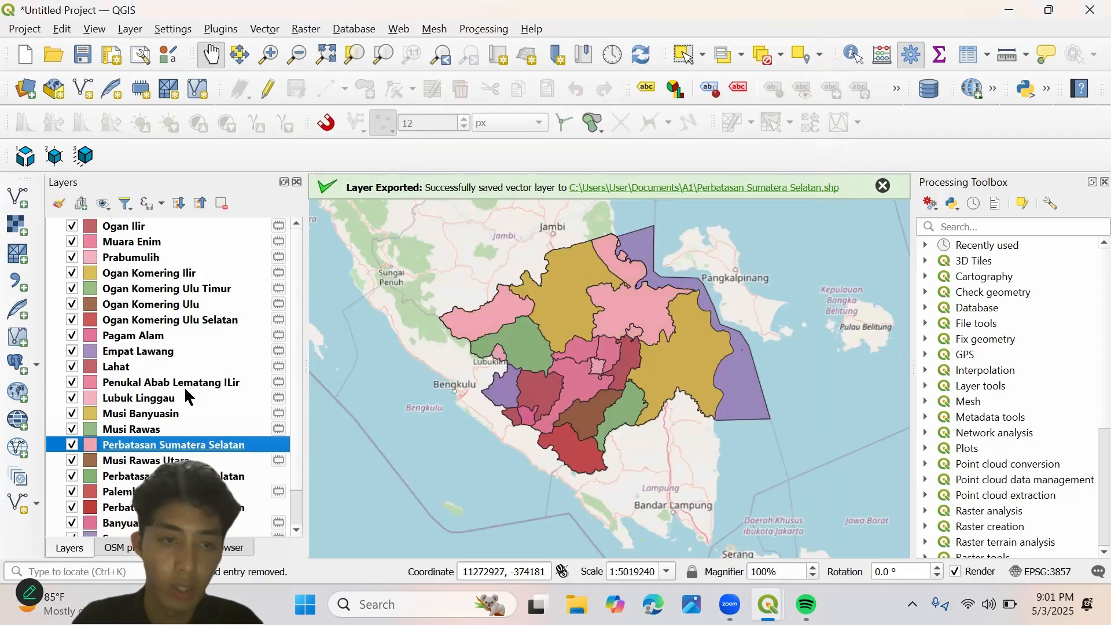
# - Export the Musi Rawas layer in EPSG:32748 - WGS 84 / UTM zone 48S, appending its features to the Perbatasan Sumatera Selatan shapefile
pyautogui.click(168, 429)
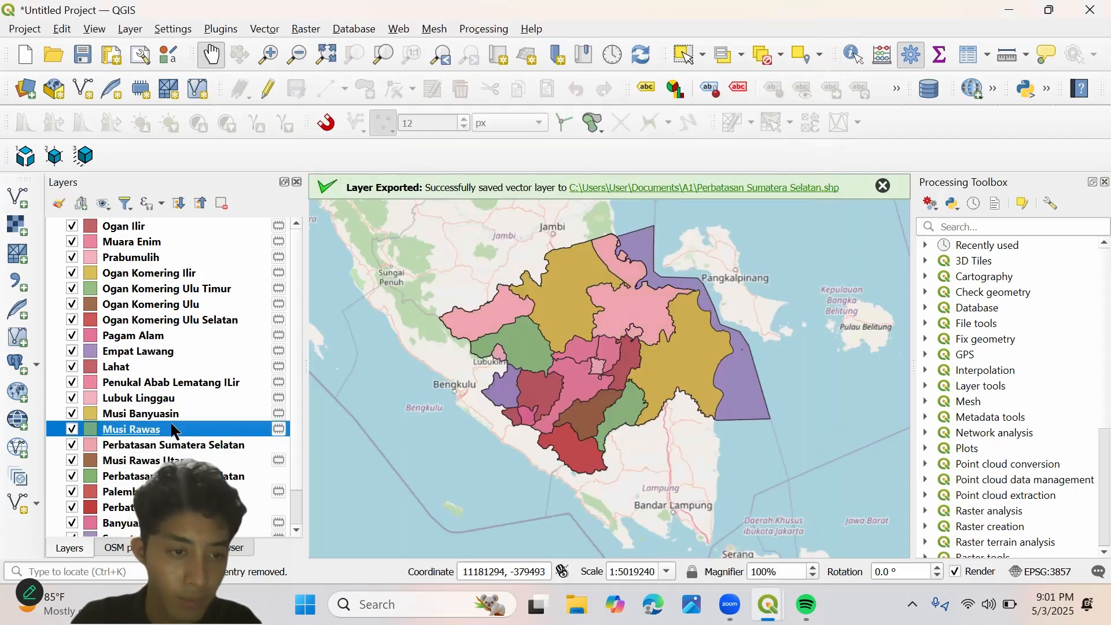
pyautogui.rightClick(171, 432)
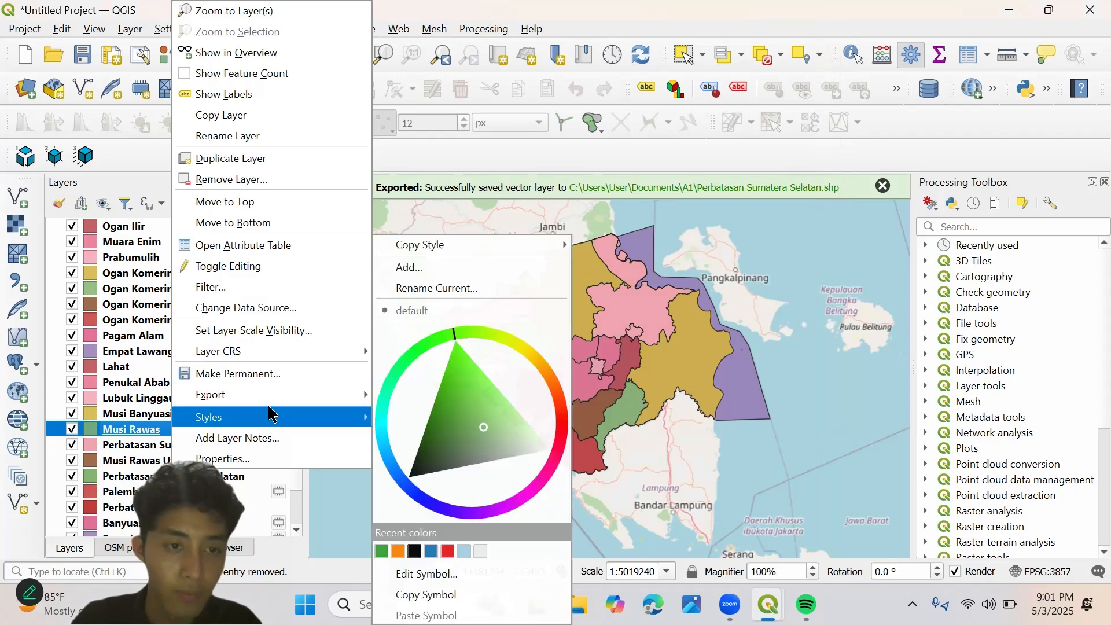
pyautogui.moveTo(299, 397)
pyautogui.click(427, 395)
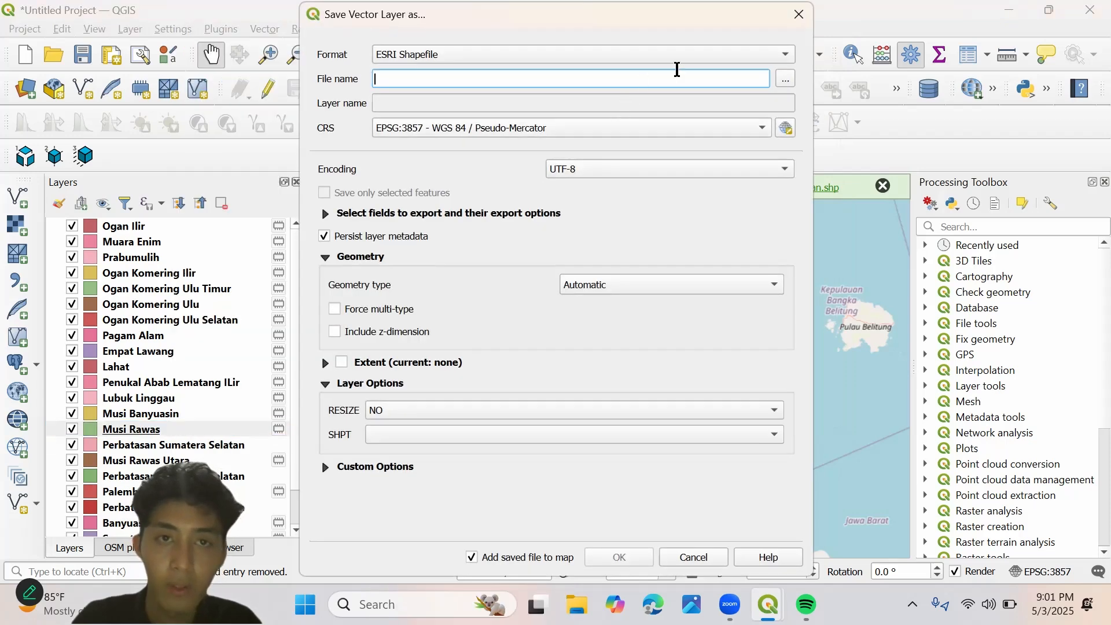
pyautogui.click(770, 58)
pyautogui.click(698, 60)
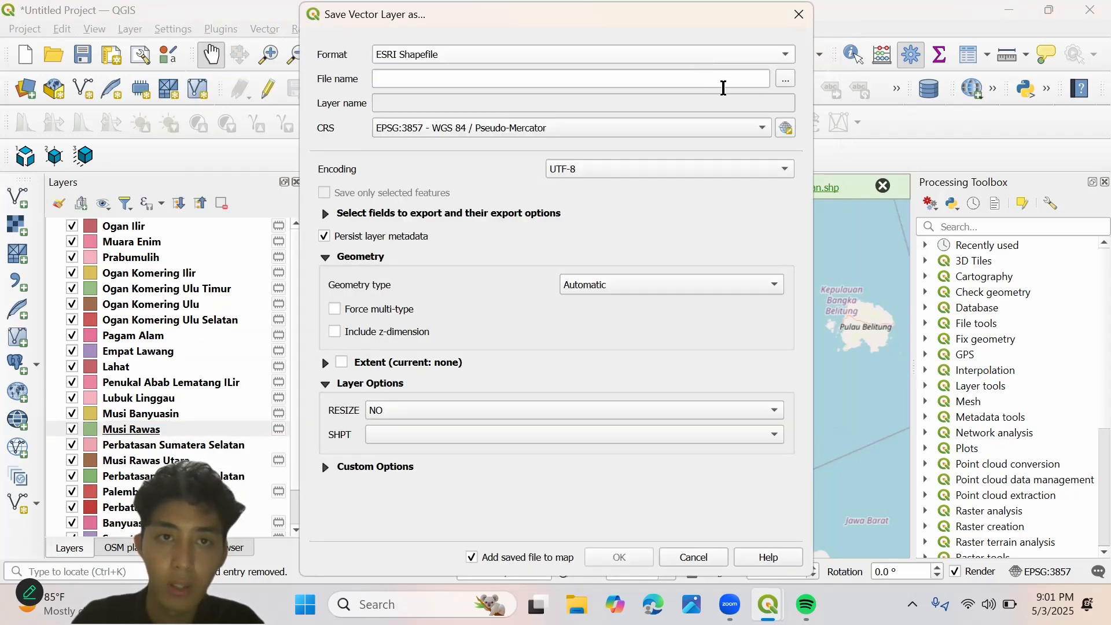
pyautogui.click(532, 166)
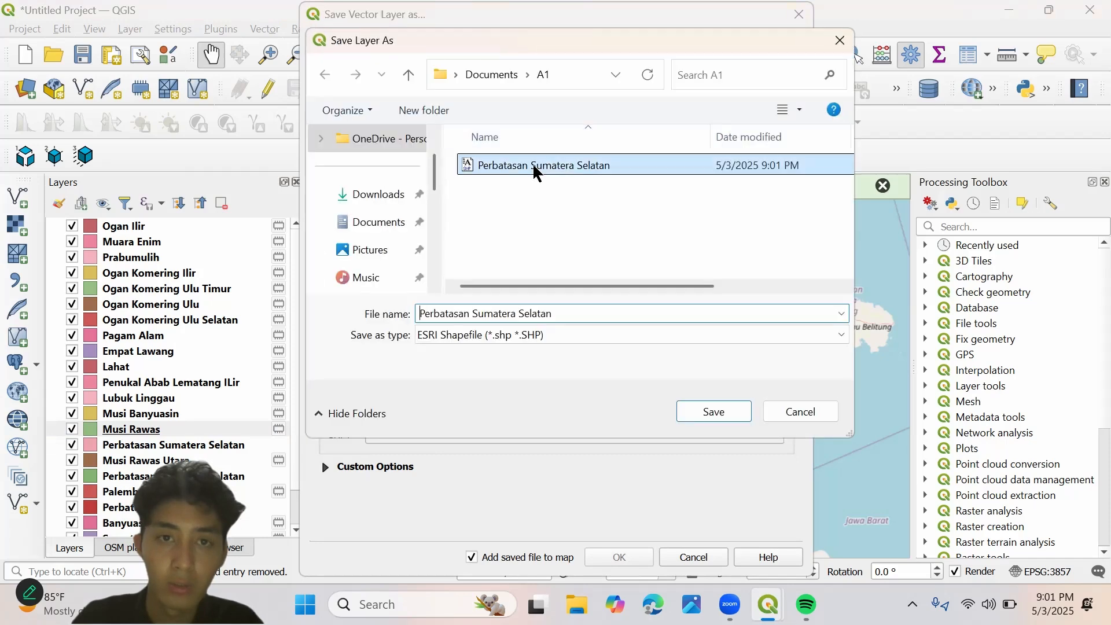
pyautogui.click(697, 414)
pyautogui.click(643, 129)
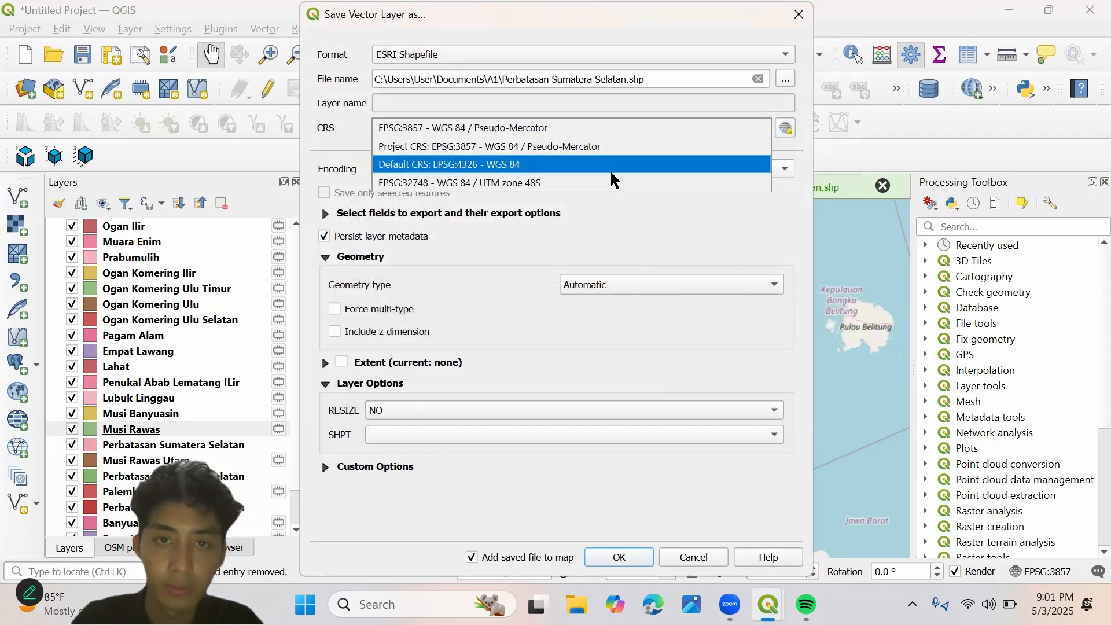
pyautogui.click(614, 169)
pyautogui.click(650, 561)
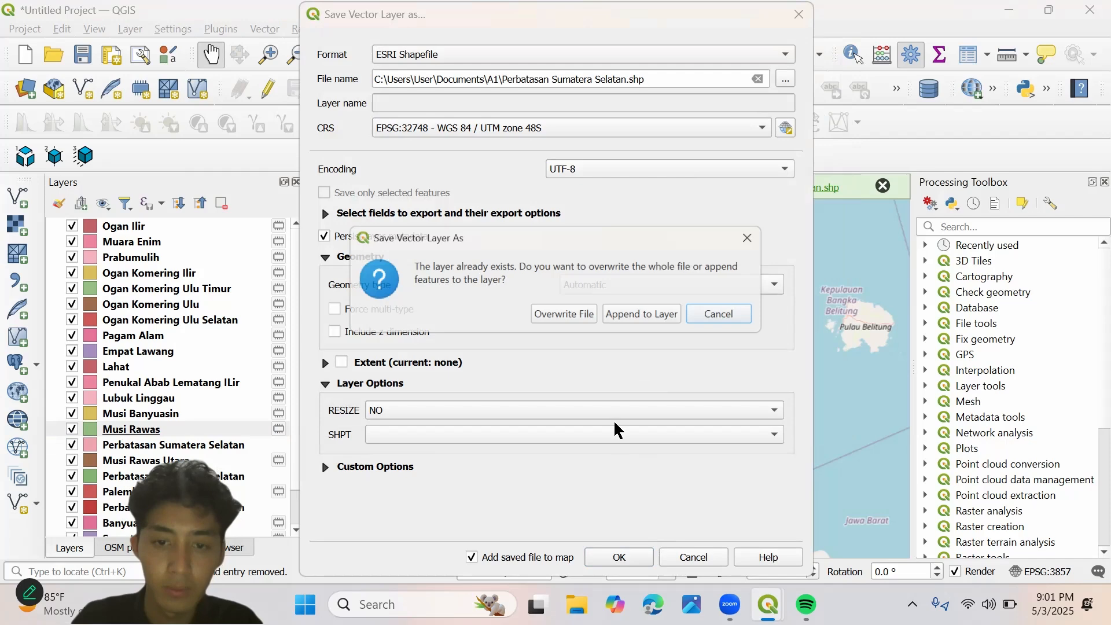
pyautogui.click(634, 314)
# - Export the Musi Banyuasin layer in EPSG:32748 - WGS 84 / UTM zone 48S, appending its features to the Perbatasan Sumatera Selatan shapefile
pyautogui.rightClick(166, 413)
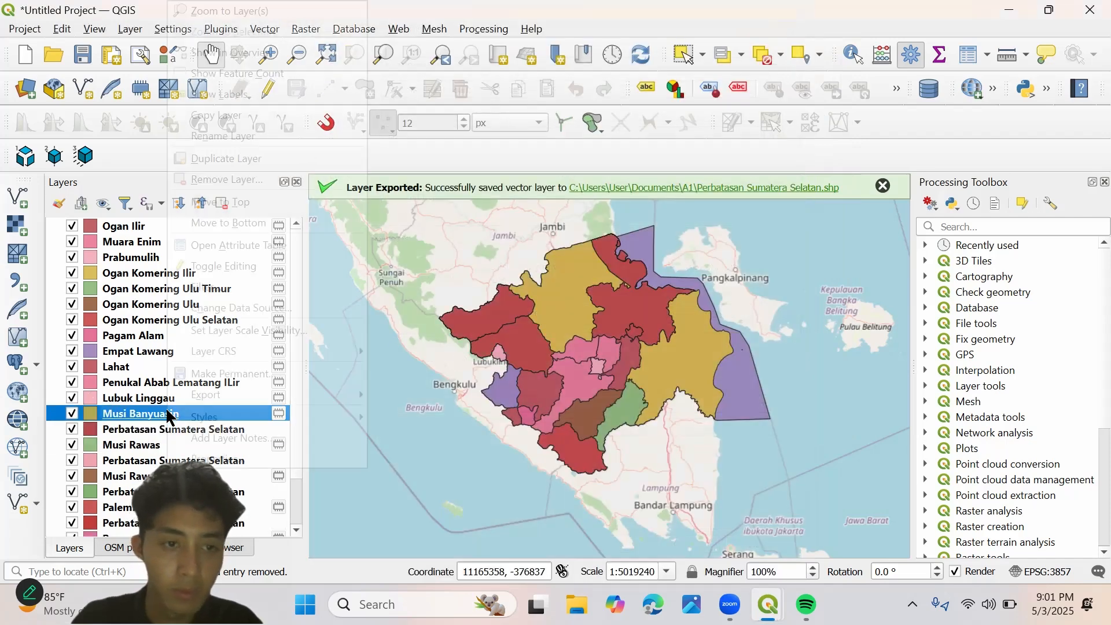
pyautogui.moveTo(256, 395)
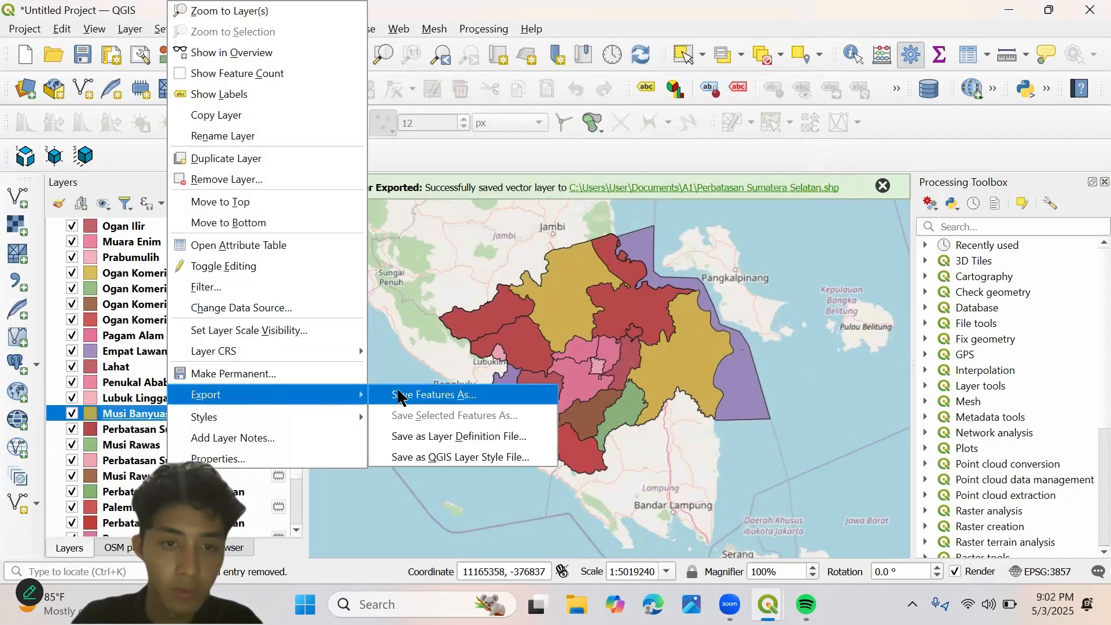
pyautogui.click(412, 394)
pyautogui.click(772, 58)
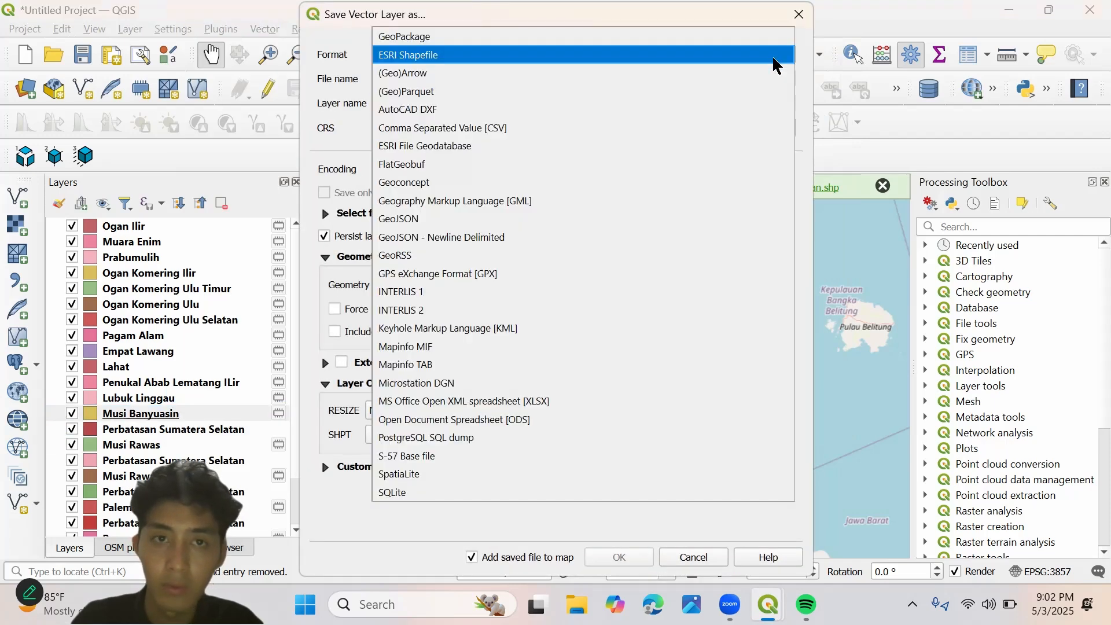
pyautogui.click(710, 65)
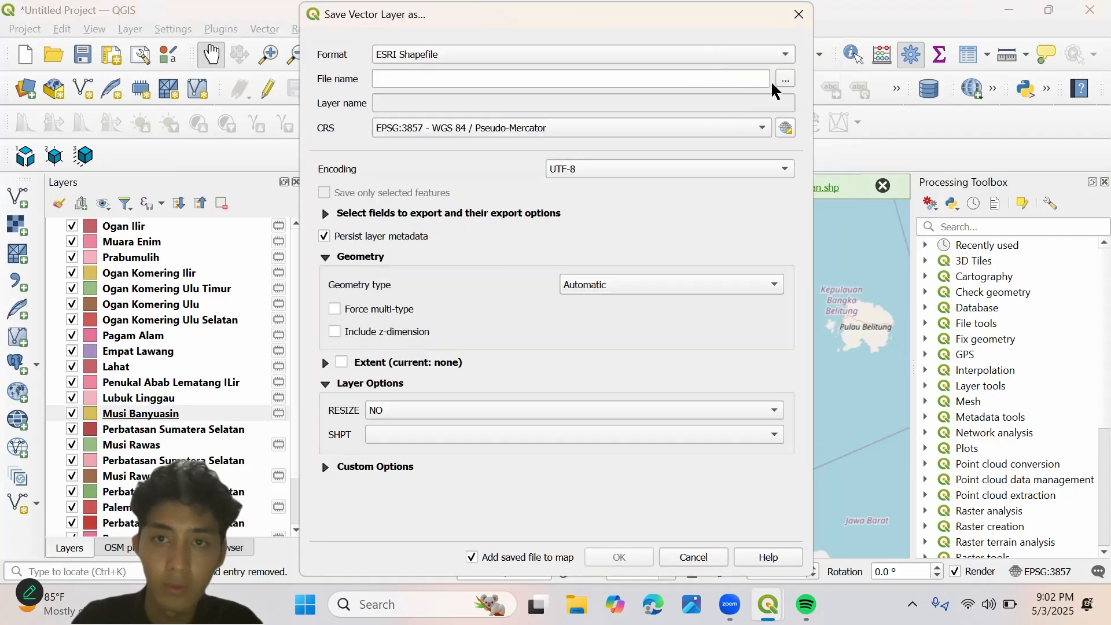
pyautogui.click(787, 81)
pyautogui.click(595, 167)
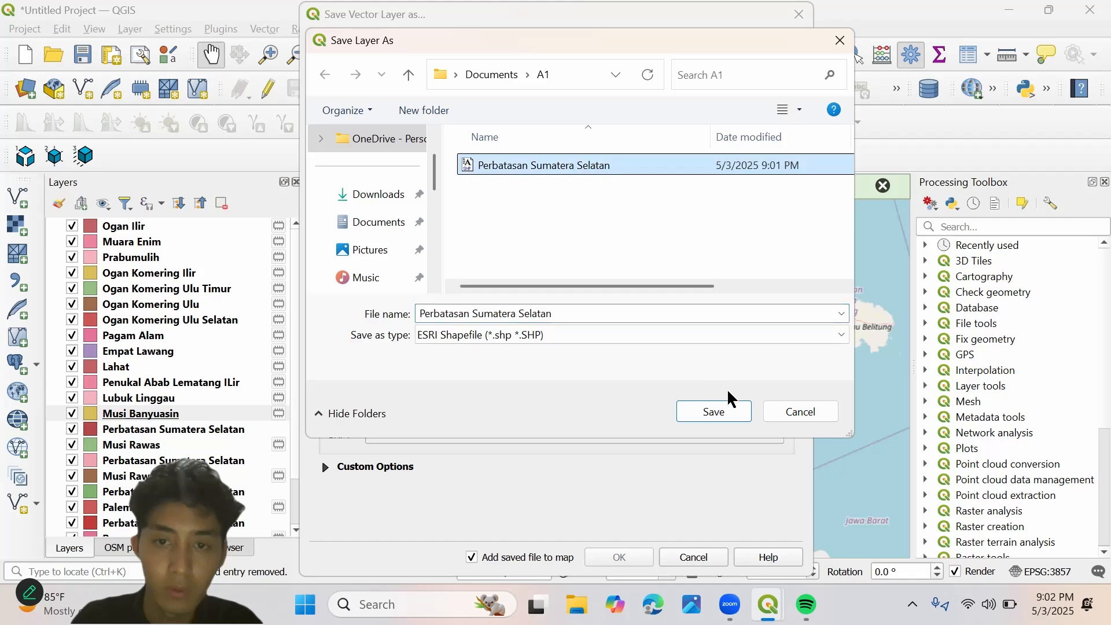
pyautogui.click(714, 412)
pyautogui.click(655, 132)
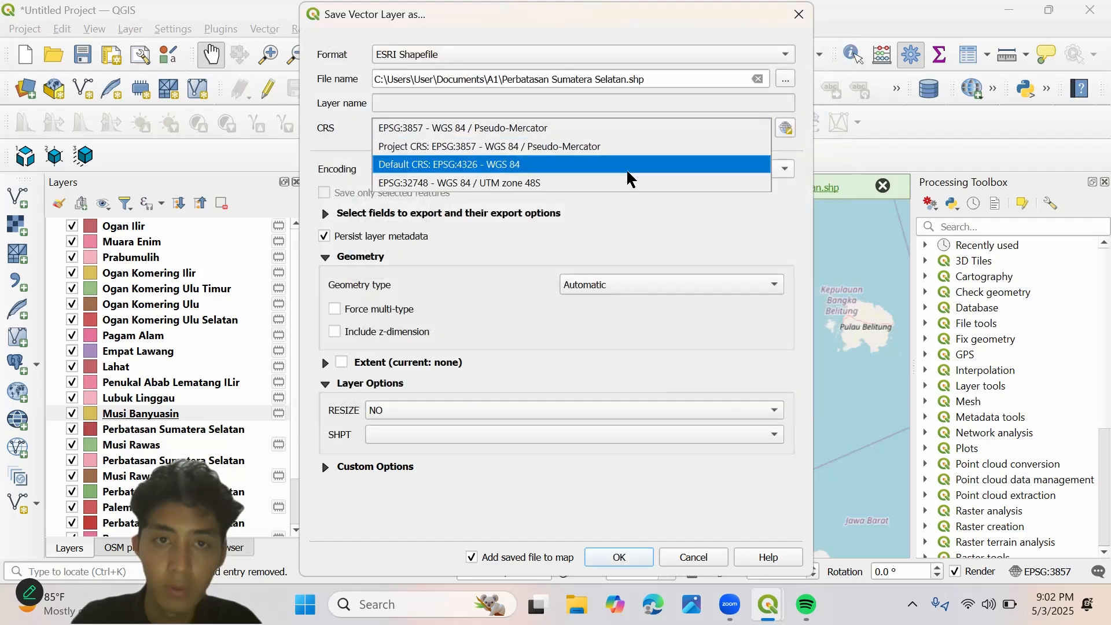
pyautogui.click(630, 184)
pyautogui.click(636, 554)
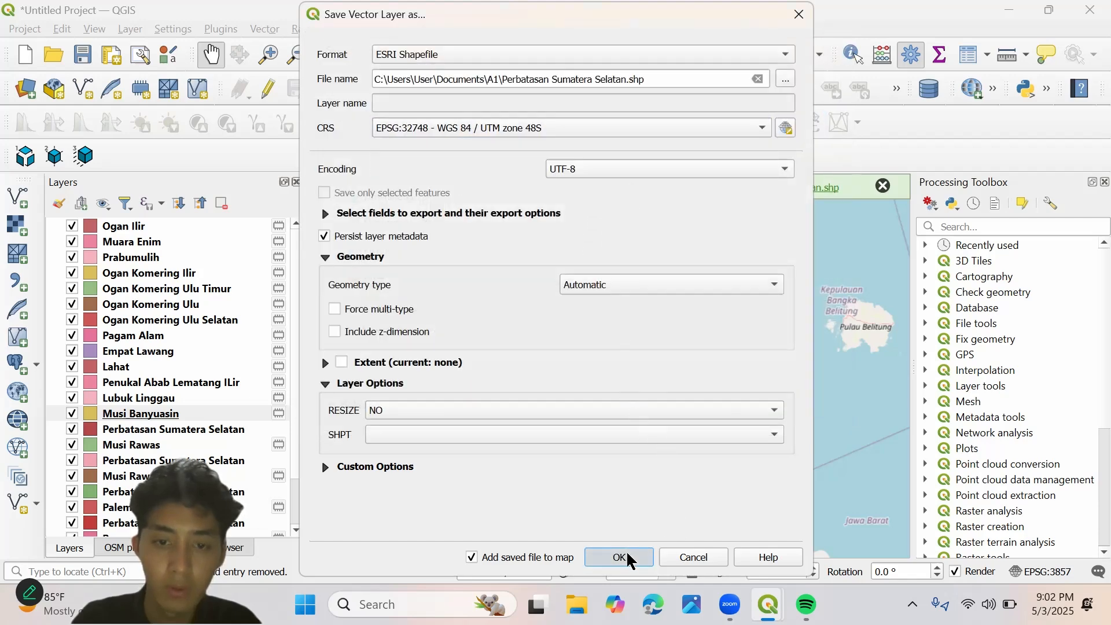
pyautogui.click(646, 317)
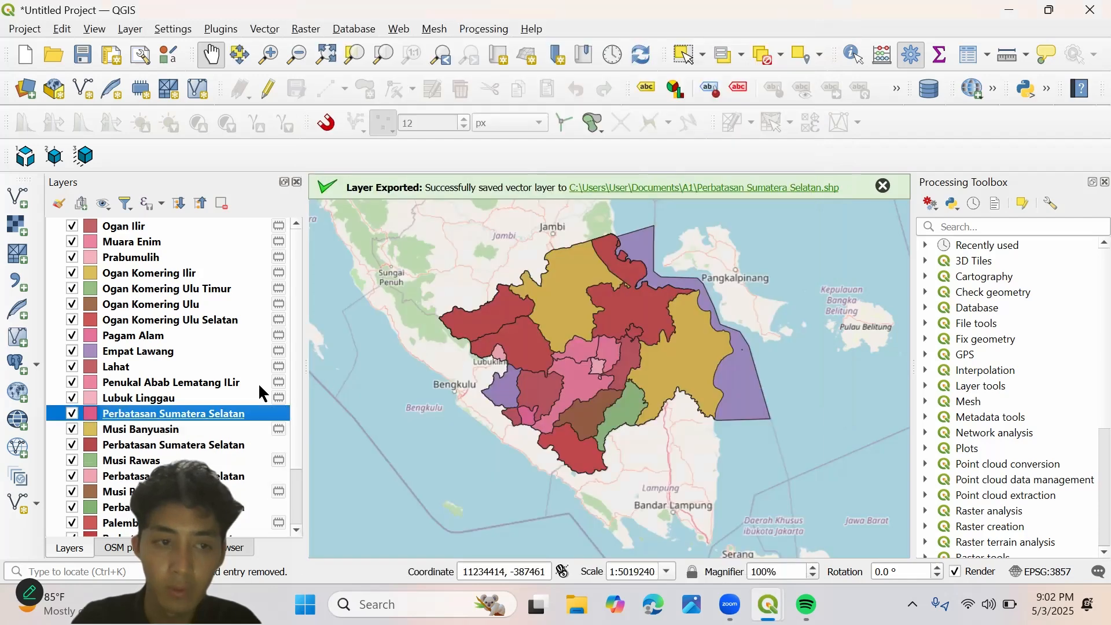
# - Export the Lubuk Linggau layer in EPSG:32748 - WGS 84 / UTM zone 48S, appending its features to the Perbatasan Sumatera Selatan shapefile
pyautogui.click(127, 399)
pyautogui.rightClick(126, 397)
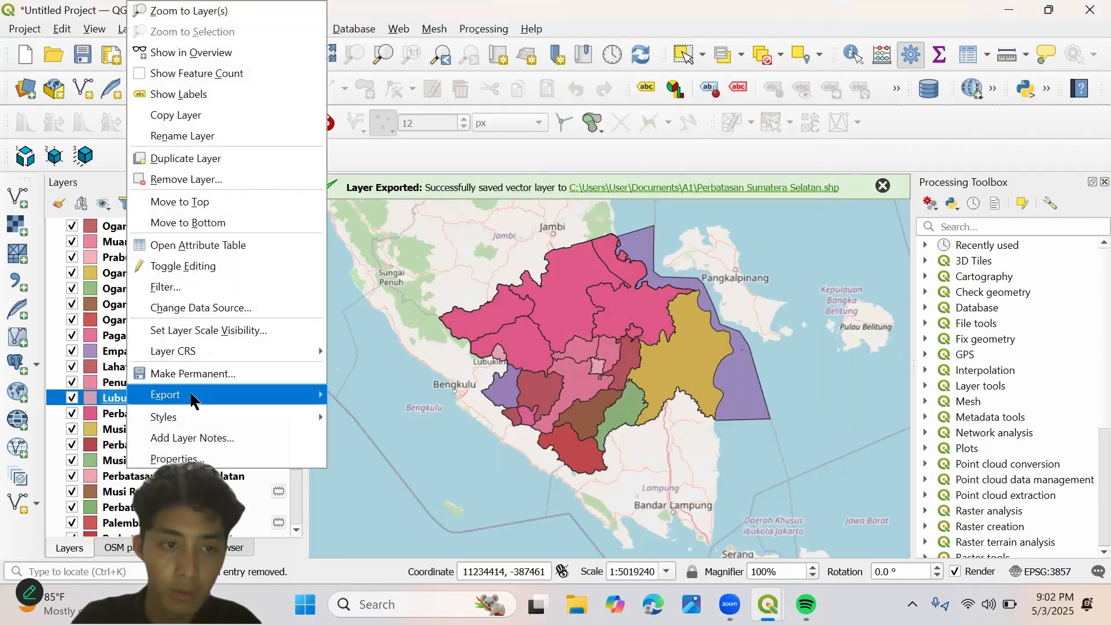
pyautogui.moveTo(197, 399)
pyautogui.click(364, 395)
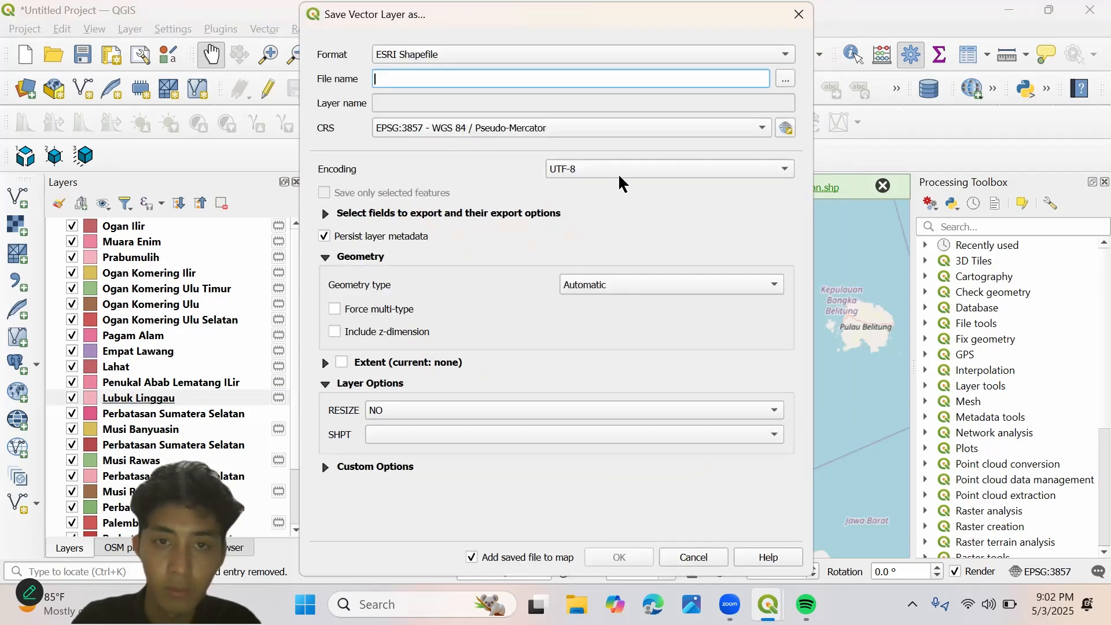
pyautogui.click(654, 132)
pyautogui.click(650, 181)
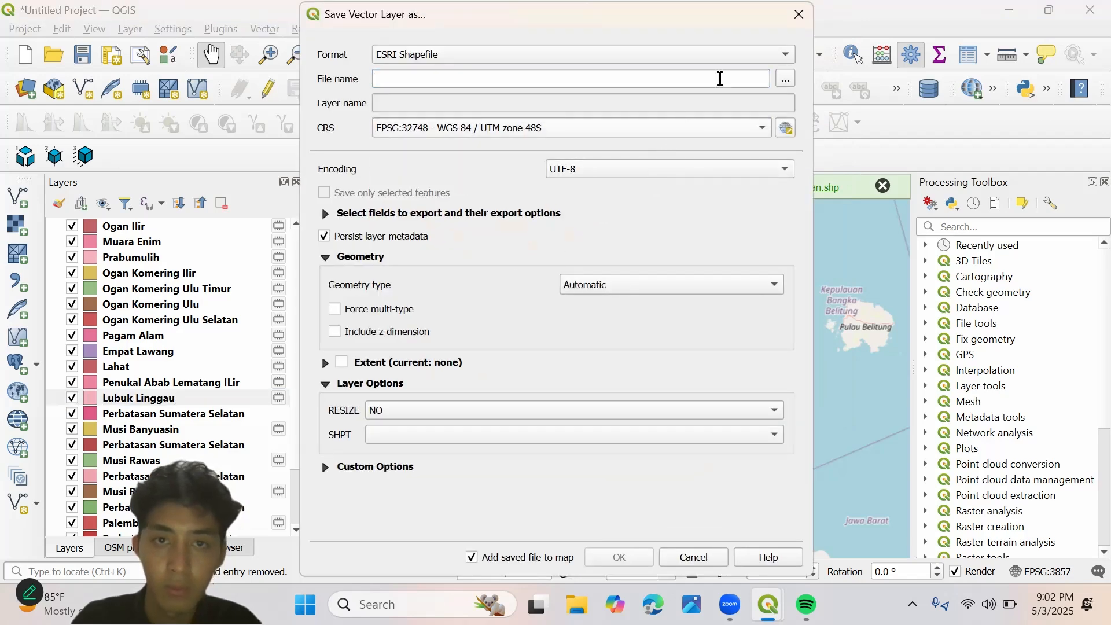
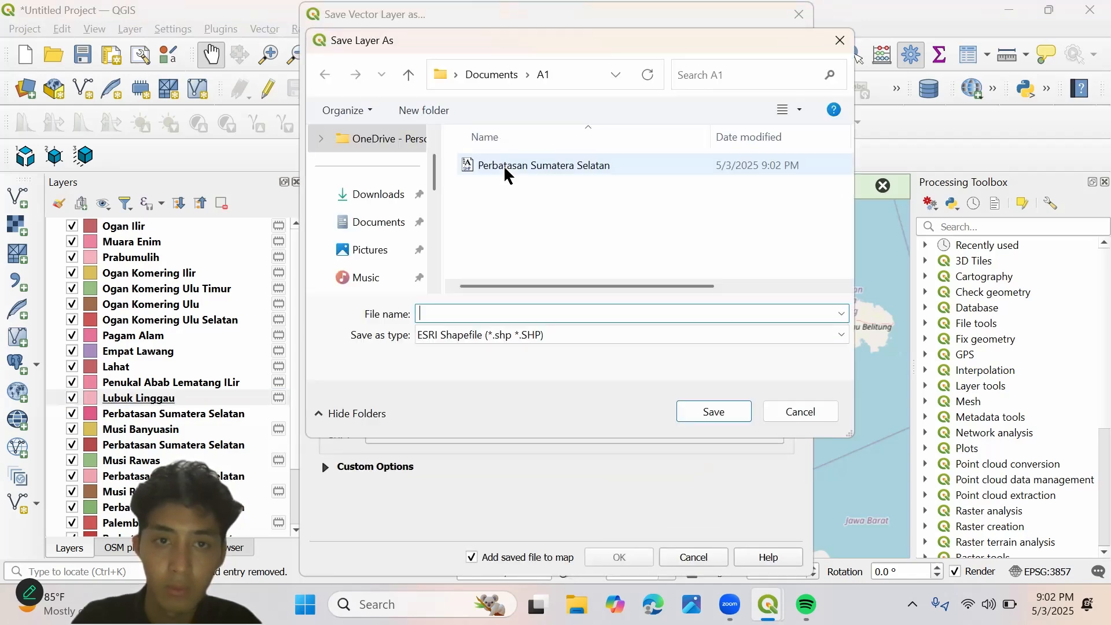
pyautogui.click(504, 165)
pyautogui.click(715, 412)
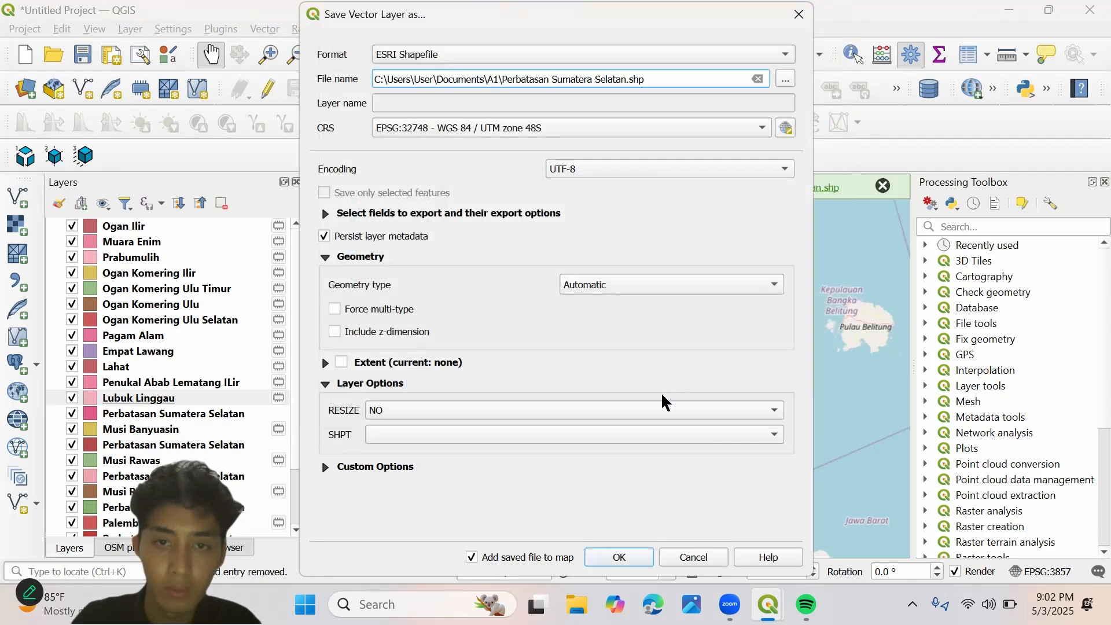
pyautogui.click(629, 553)
pyautogui.click(617, 321)
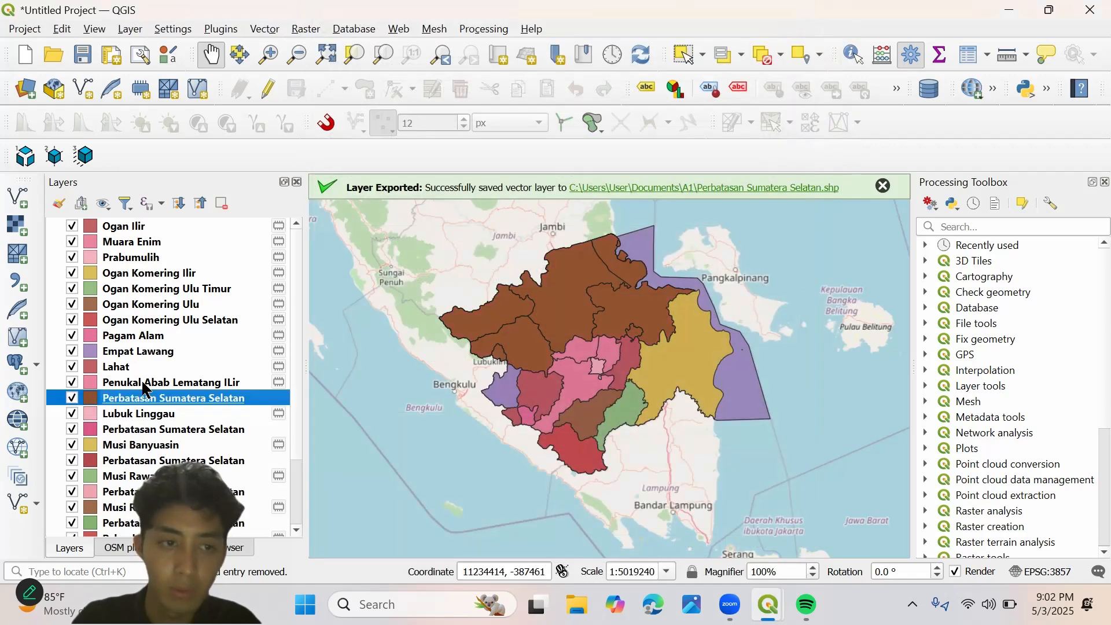
# - Export the Penukal Abab Lematang ILir layer in EPSG:32748 - WGS 84 / UTM zone 48S, appending its features to the Perbatasan Sumatera Selatan shapefile
pyautogui.click(145, 384)
pyautogui.rightClick(145, 385)
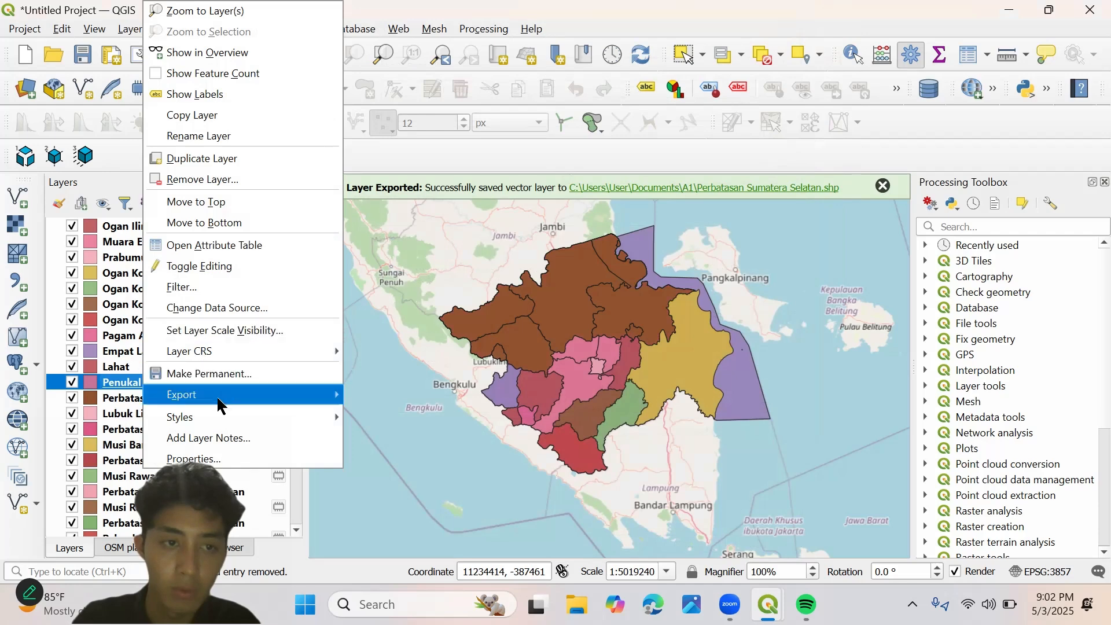
pyautogui.moveTo(223, 395)
pyautogui.click(396, 400)
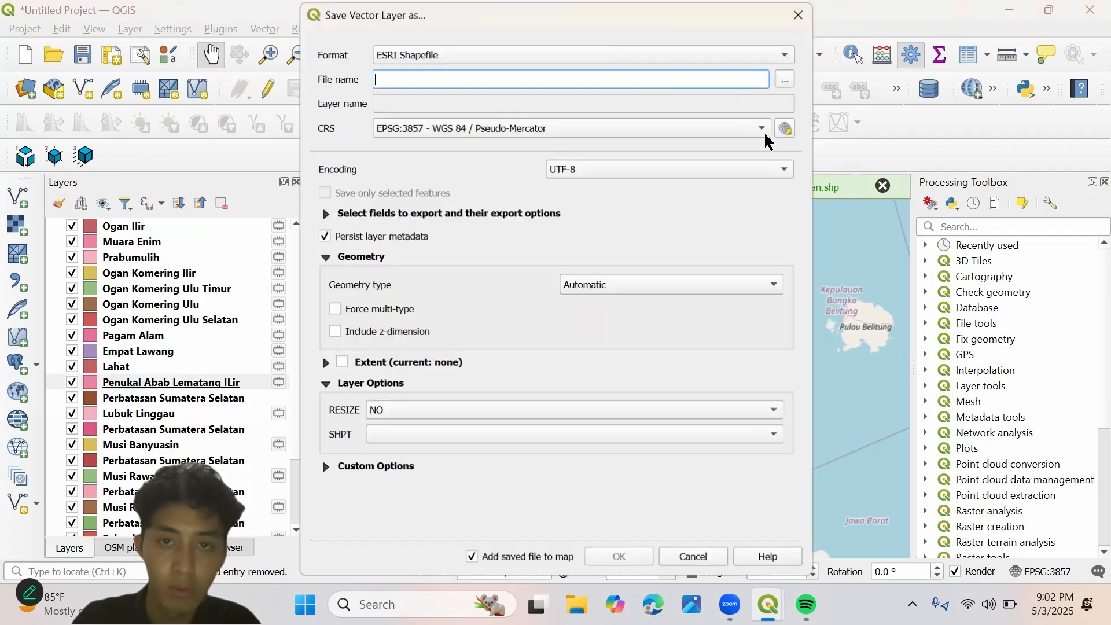
pyautogui.click(786, 79)
pyautogui.click(523, 167)
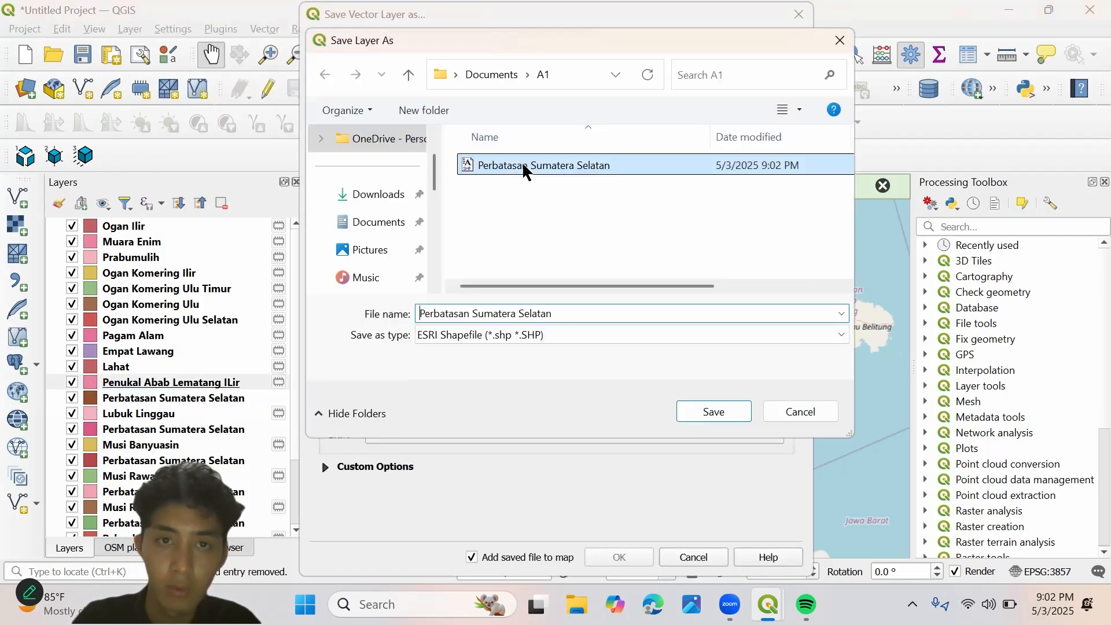
pyautogui.click(708, 412)
pyautogui.click(763, 128)
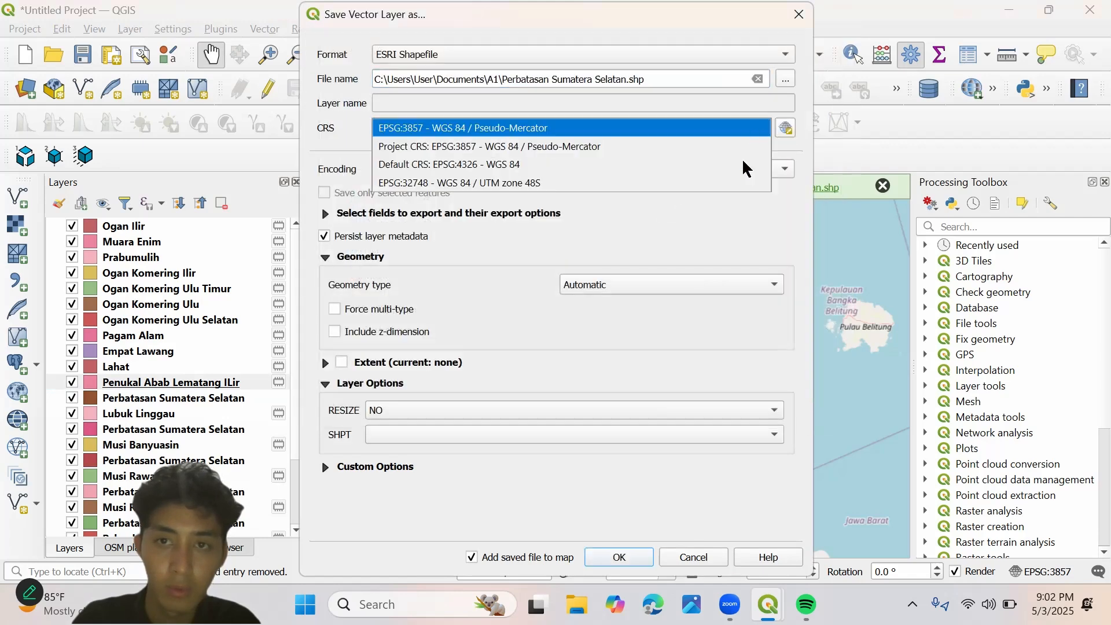
pyautogui.click(664, 195)
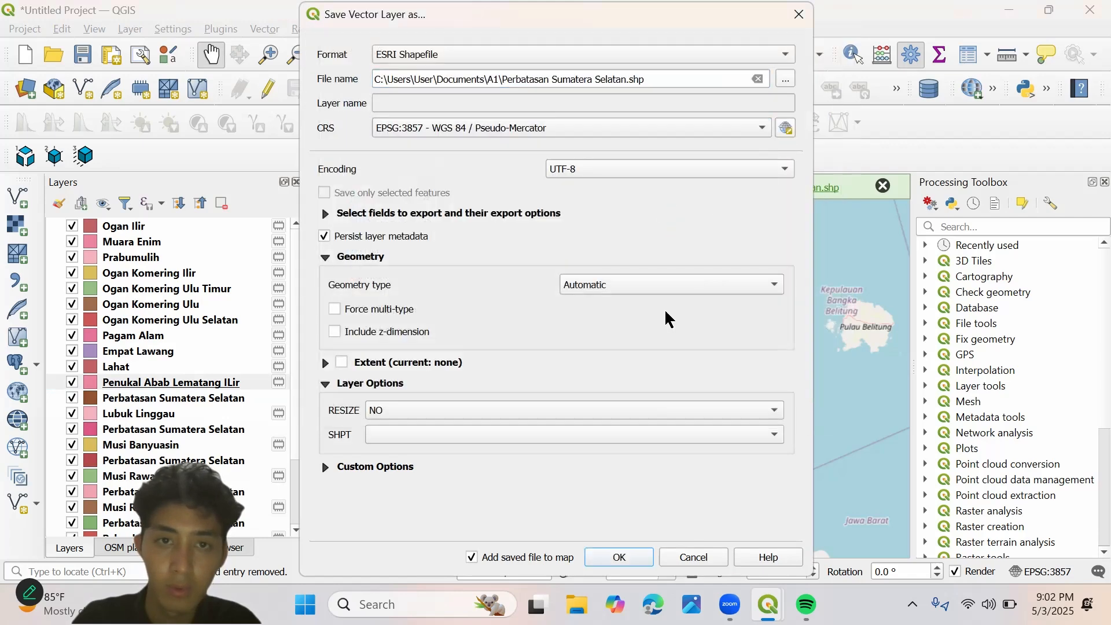
pyautogui.click(678, 131)
pyautogui.click(650, 180)
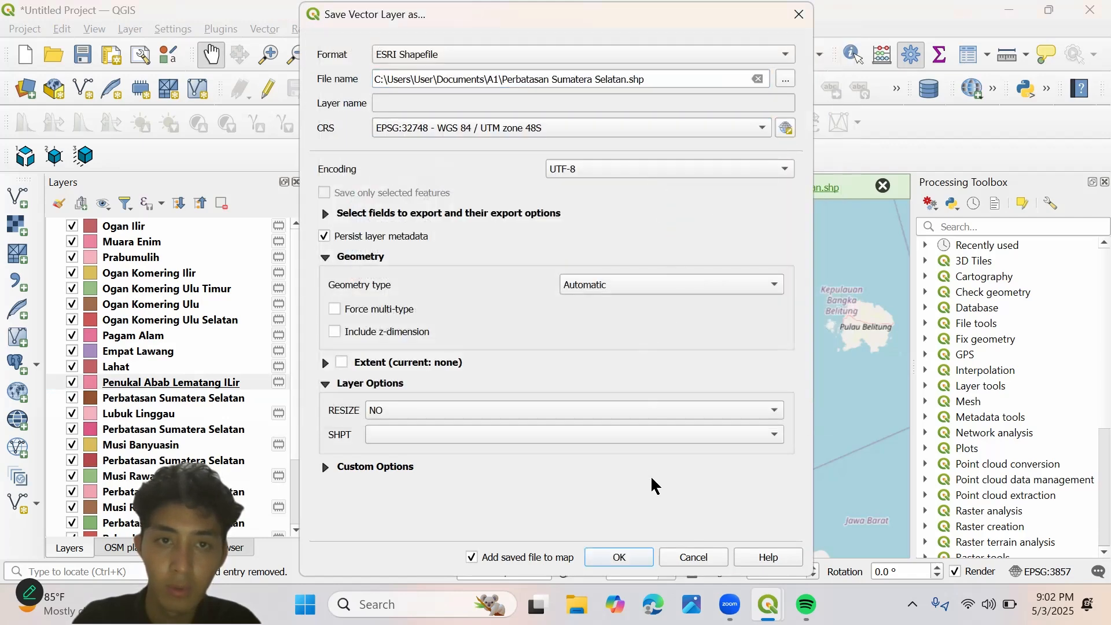
pyautogui.click(614, 564)
pyautogui.click(641, 313)
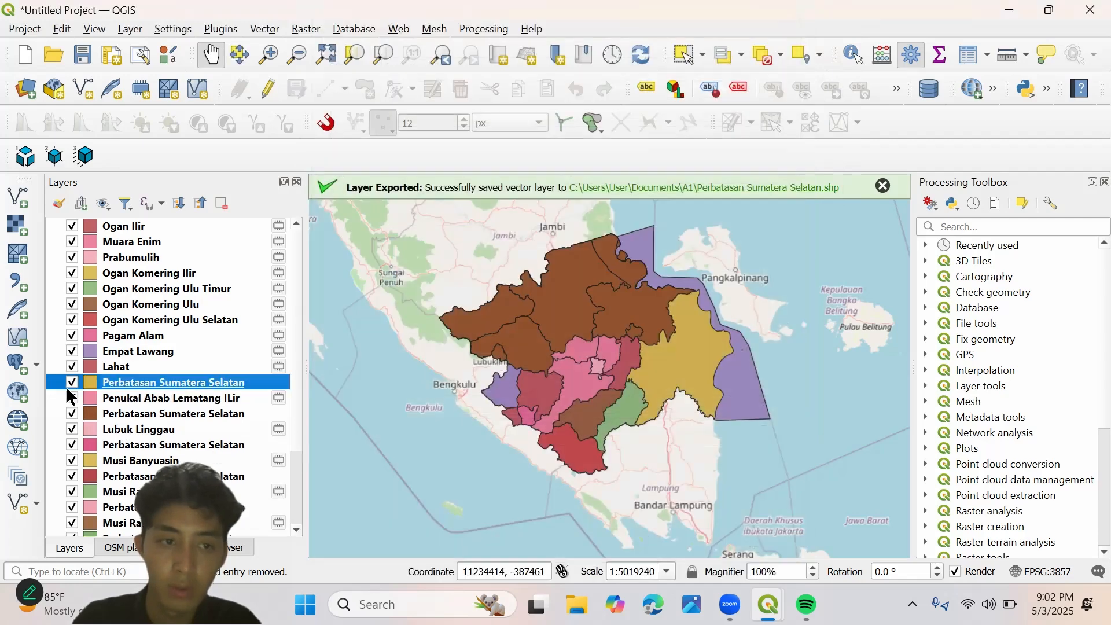
# - Export the Lahat layer in EPSG:32748 - WGS 84 / UTM zone 48S, appending its features to the Perbatasan Sumatera Selatan shapefile
pyautogui.rightClick(144, 370)
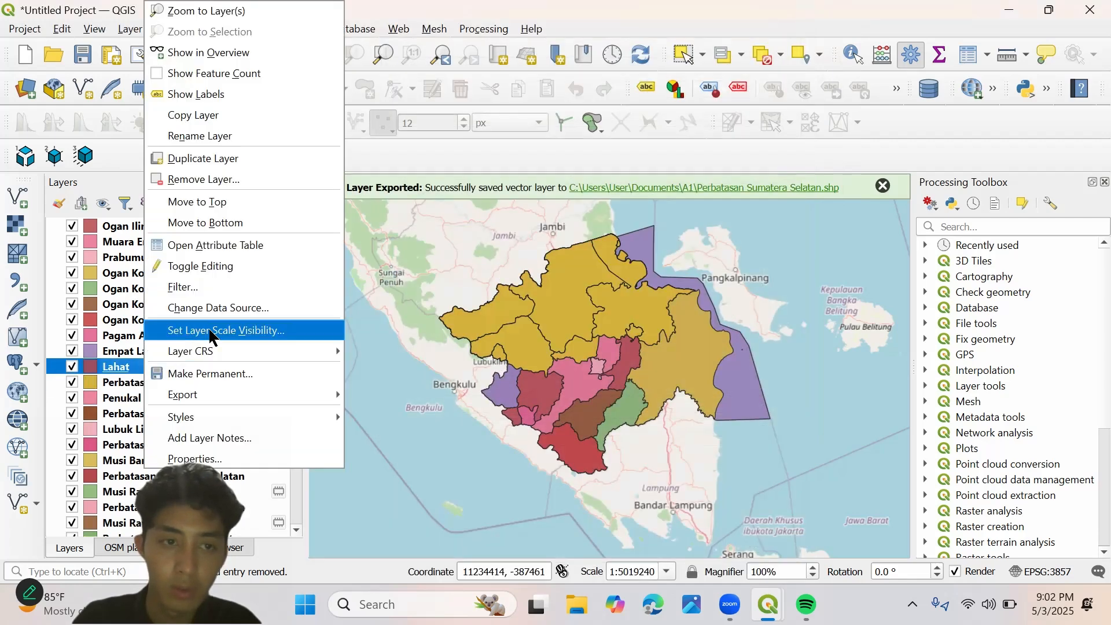
pyautogui.moveTo(227, 395)
pyautogui.click(406, 397)
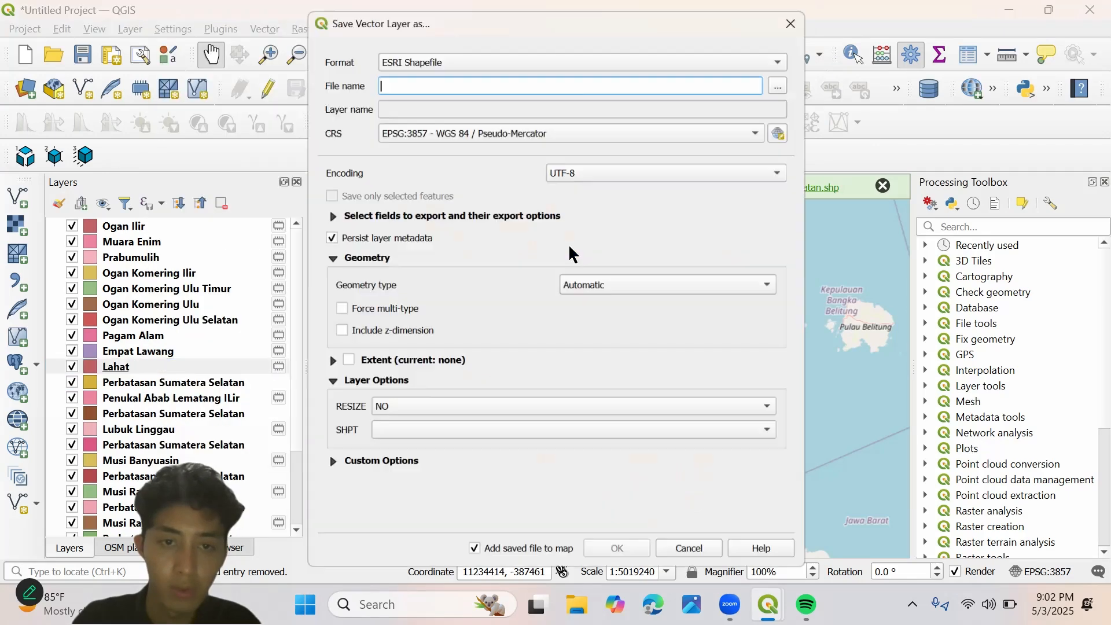
pyautogui.click(573, 128)
pyautogui.click(520, 189)
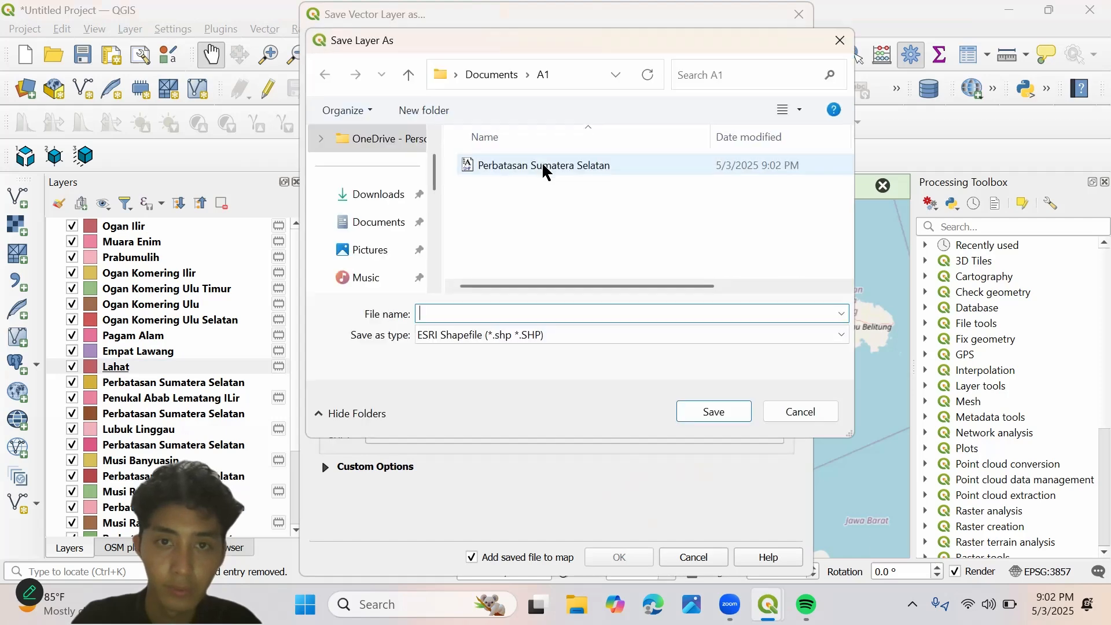
pyautogui.click(544, 168)
pyautogui.click(711, 410)
pyautogui.click(620, 558)
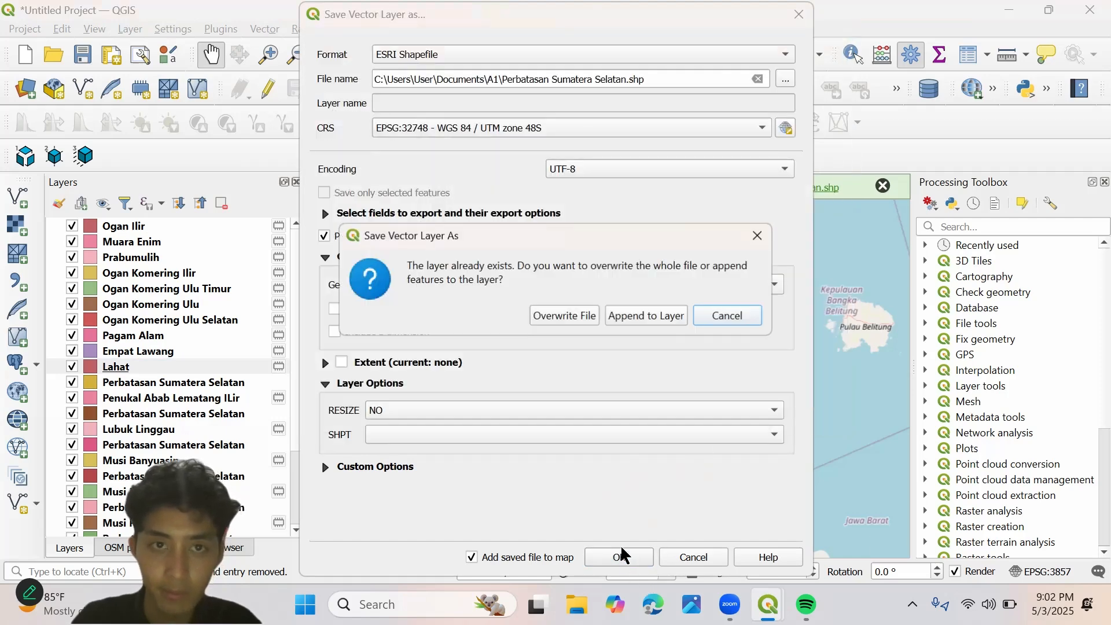
pyautogui.click(650, 314)
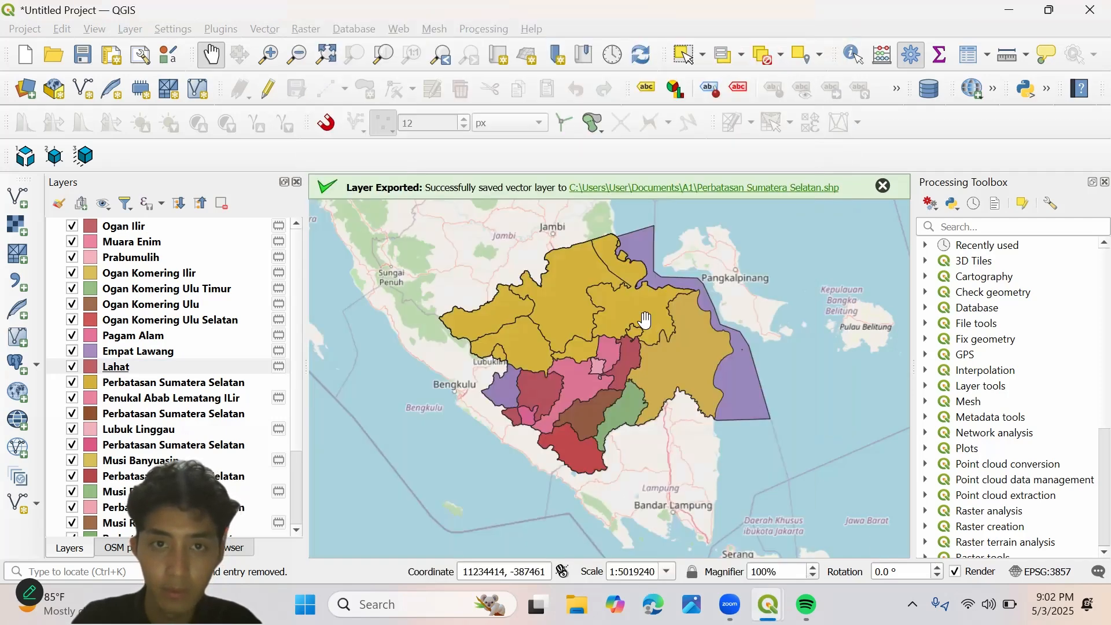
# - Export the Empat Lawang layer in EPSG:32748 - WGS 84 / UTM zone 48S, appending its features to the Perbatasan Sumatera Selatan shapefile
pyautogui.click(146, 351)
pyautogui.rightClick(146, 351)
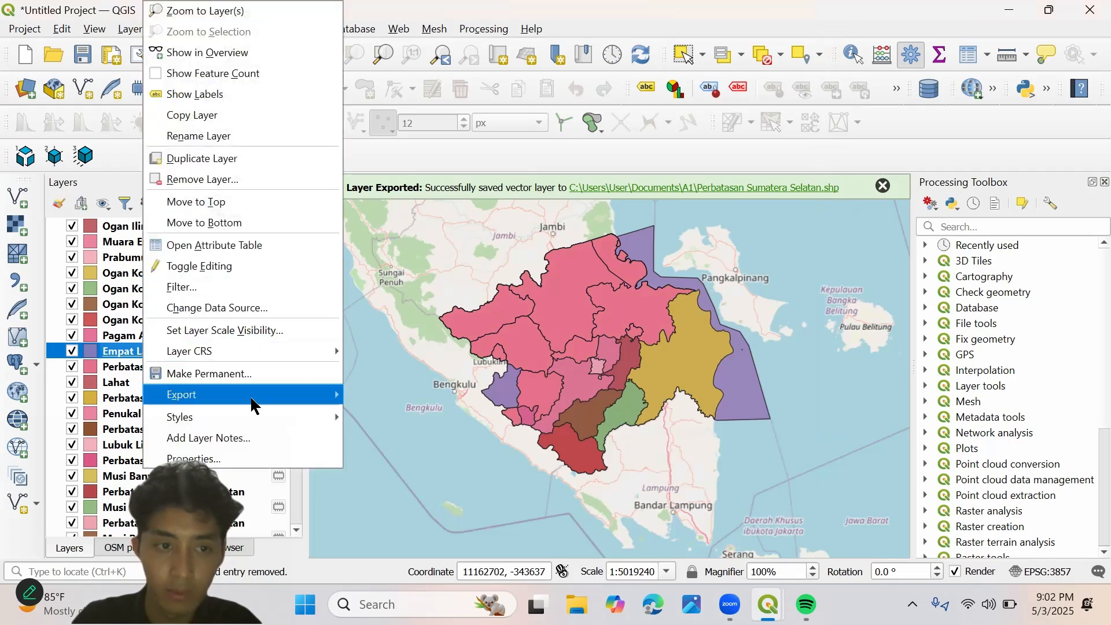
pyautogui.moveTo(251, 397)
pyautogui.click(486, 396)
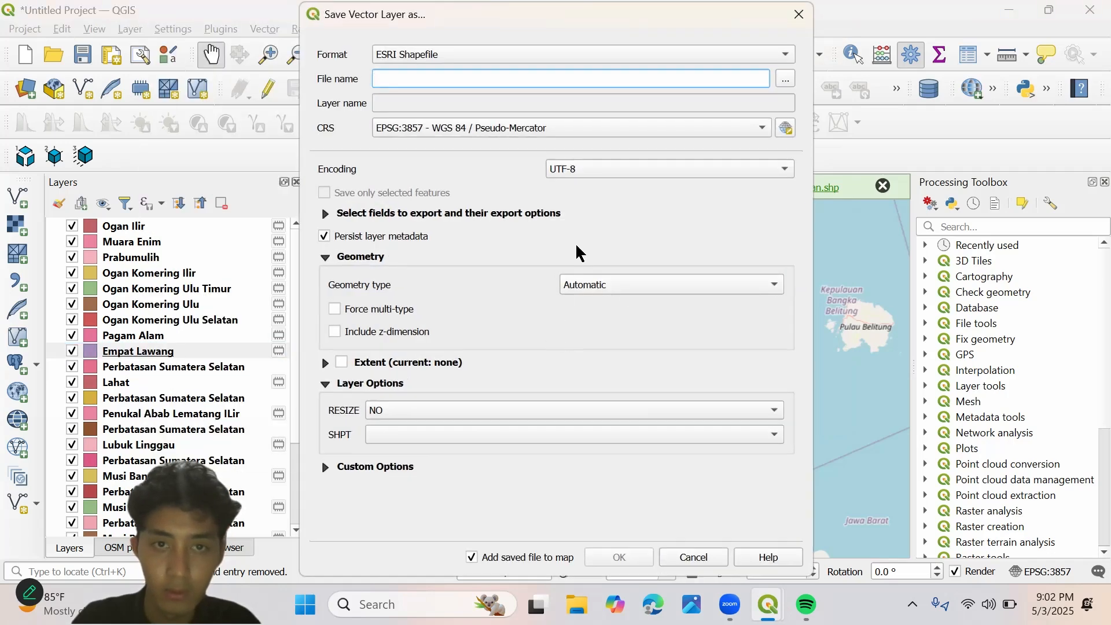
pyautogui.click(763, 127)
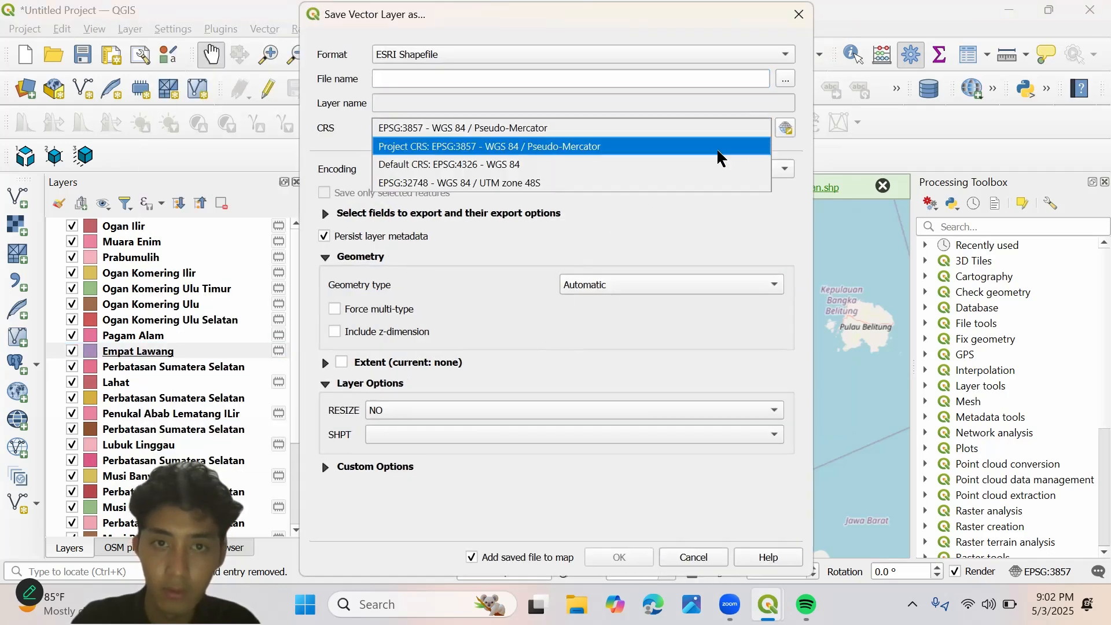
pyautogui.click(714, 182)
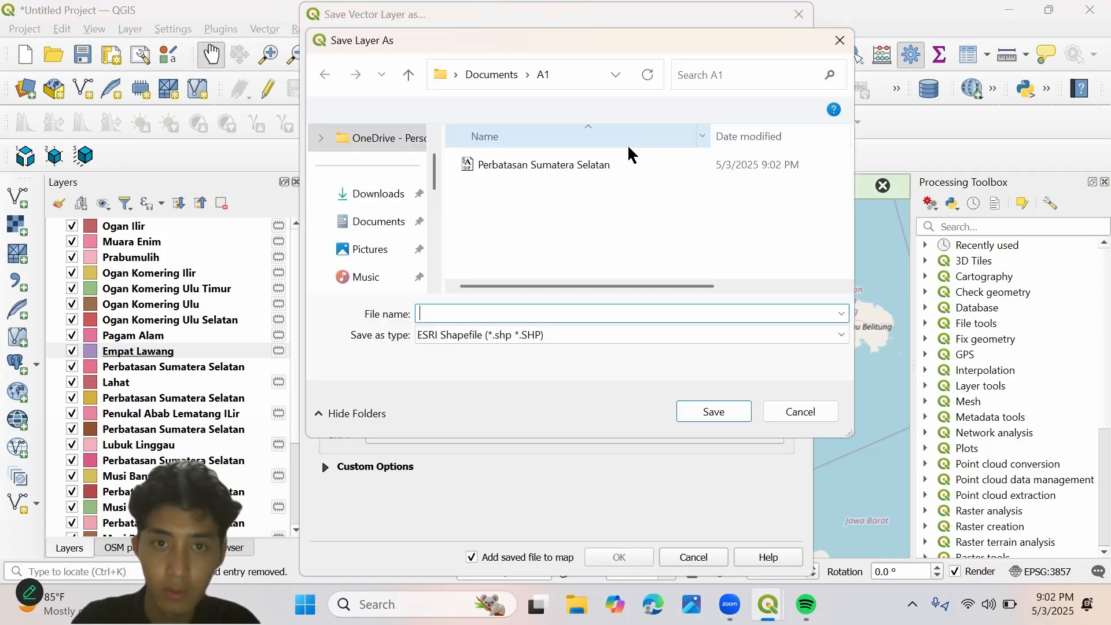
pyautogui.click(629, 164)
pyautogui.click(718, 412)
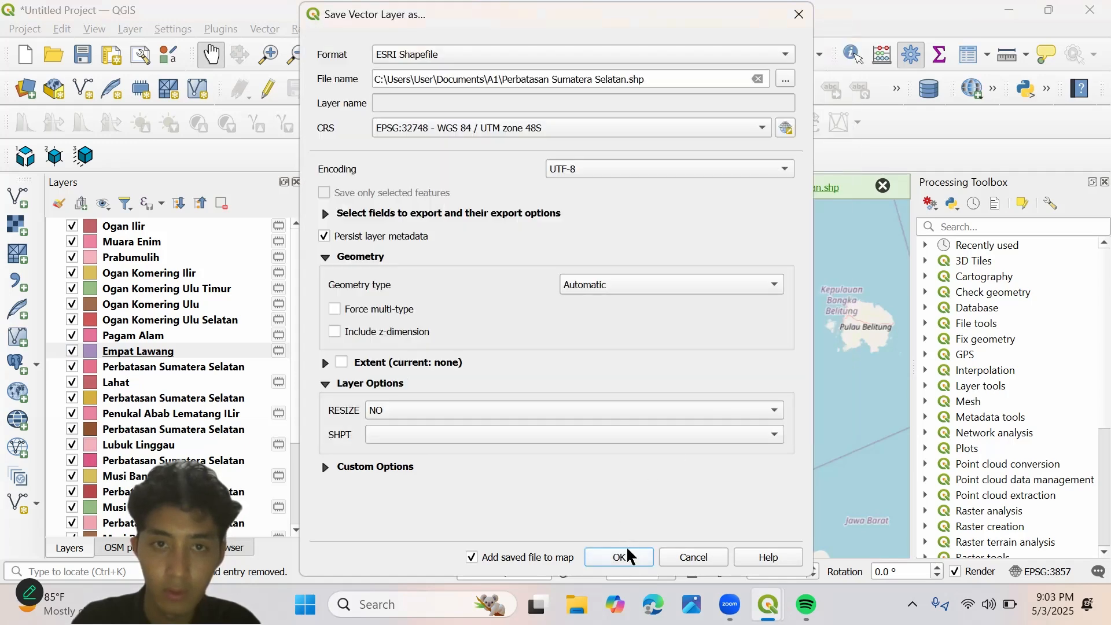
pyautogui.click(628, 556)
pyautogui.click(646, 318)
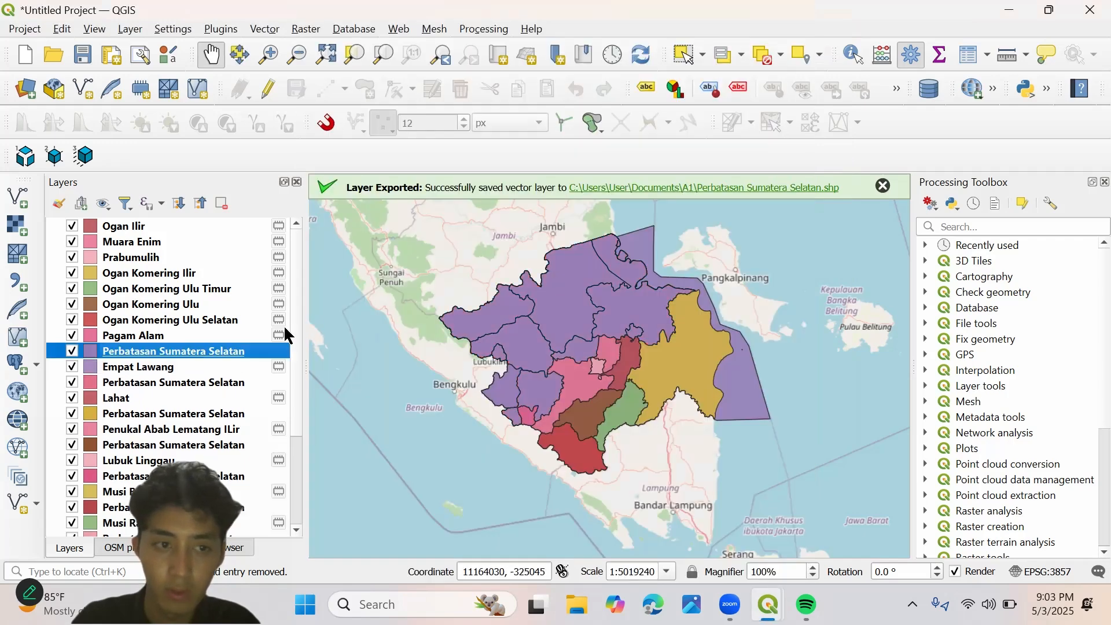
# - Export the Pagam Alam layer in EPSG:32748 - WGS 84 / UTM zone 48S, appending its features to the Perbatasan Sumatera Selatan shapefile
pyautogui.click(239, 336)
pyautogui.rightClick(239, 336)
pyautogui.moveTo(314, 392)
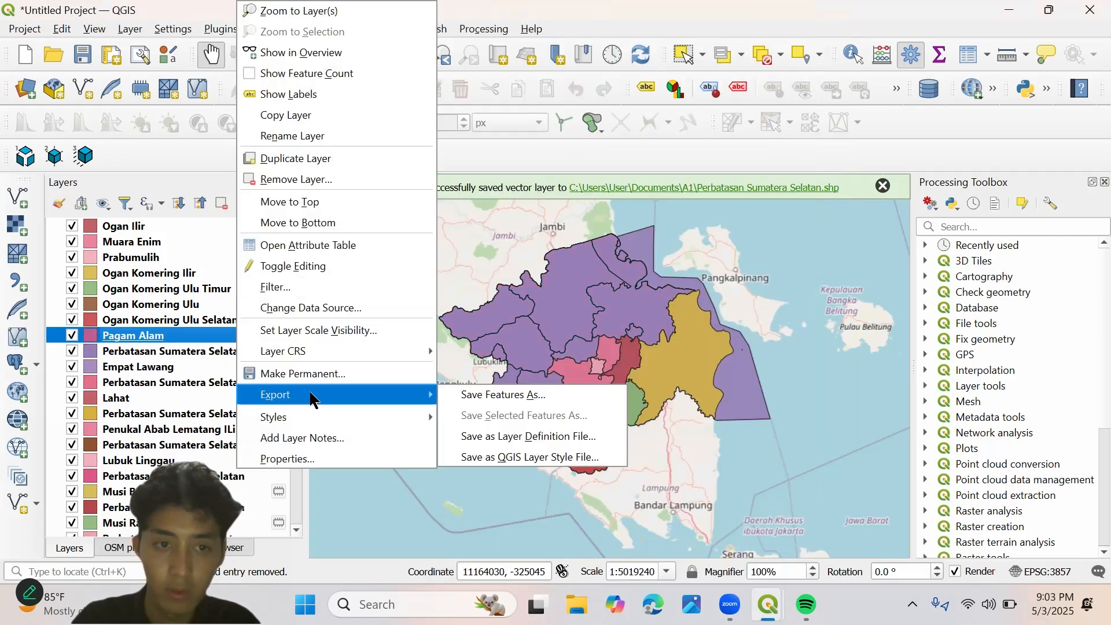
pyautogui.click(462, 394)
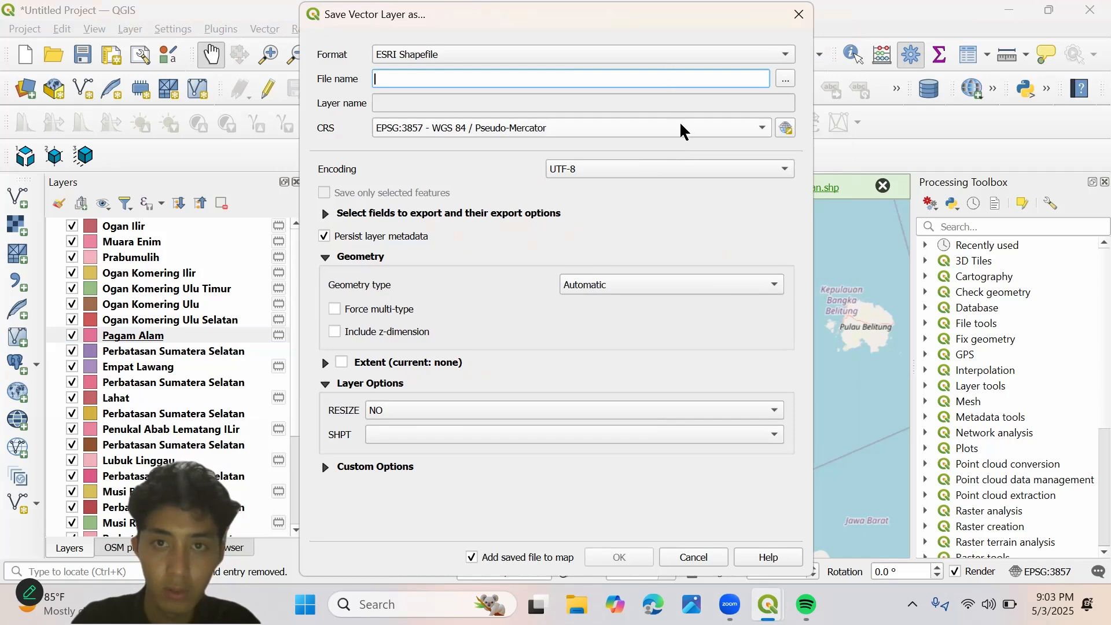
pyautogui.click(681, 131)
pyautogui.click(671, 177)
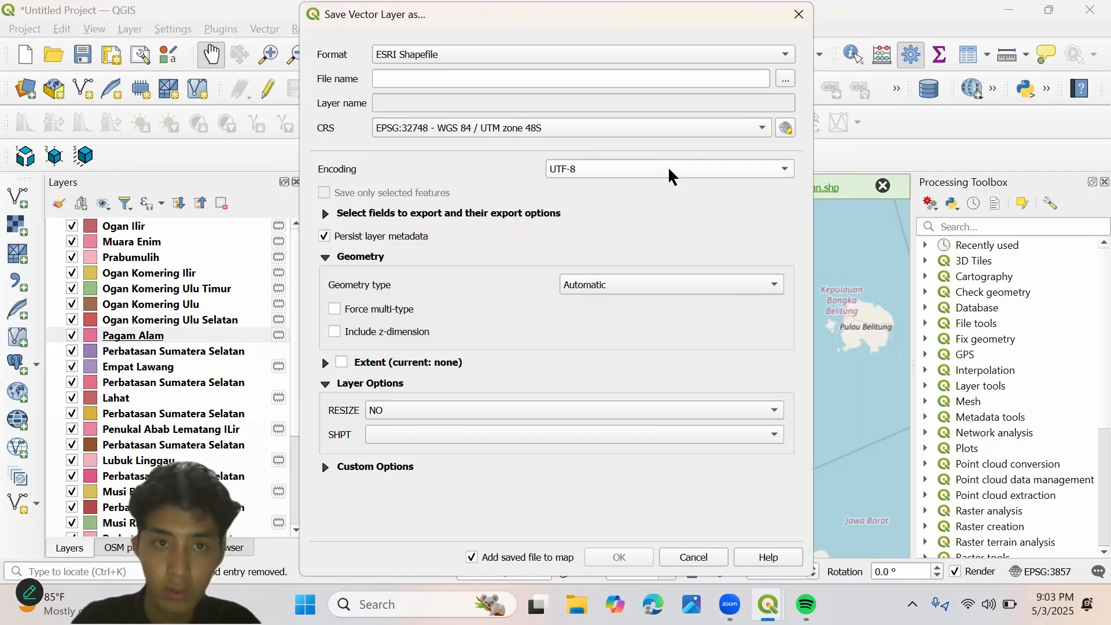
pyautogui.click(785, 78)
pyautogui.click(547, 168)
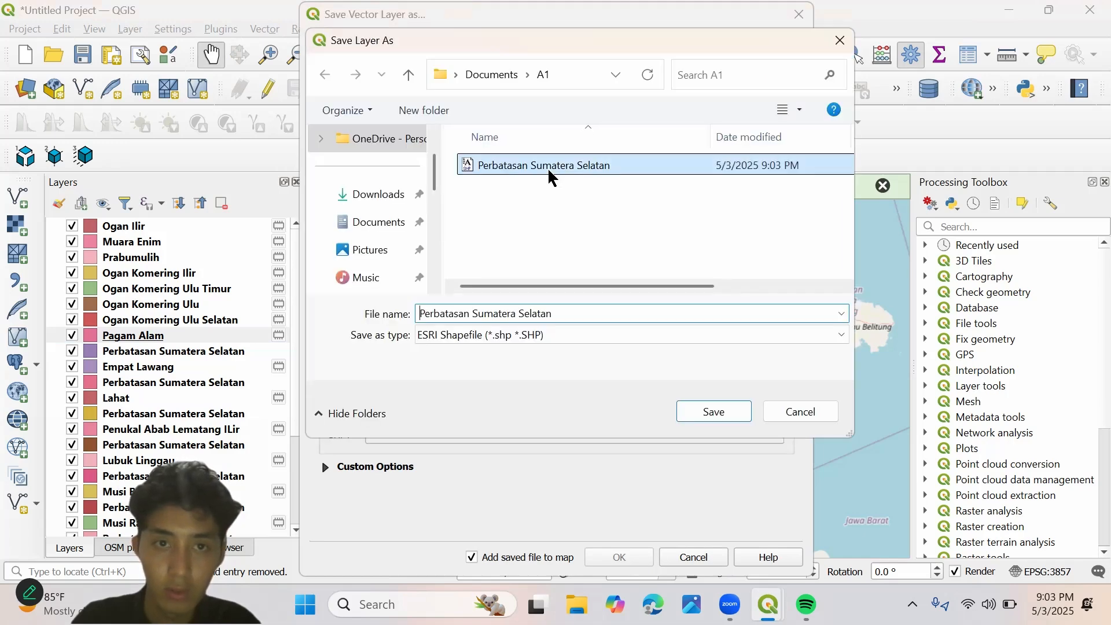
pyautogui.click(711, 408)
pyautogui.click(618, 557)
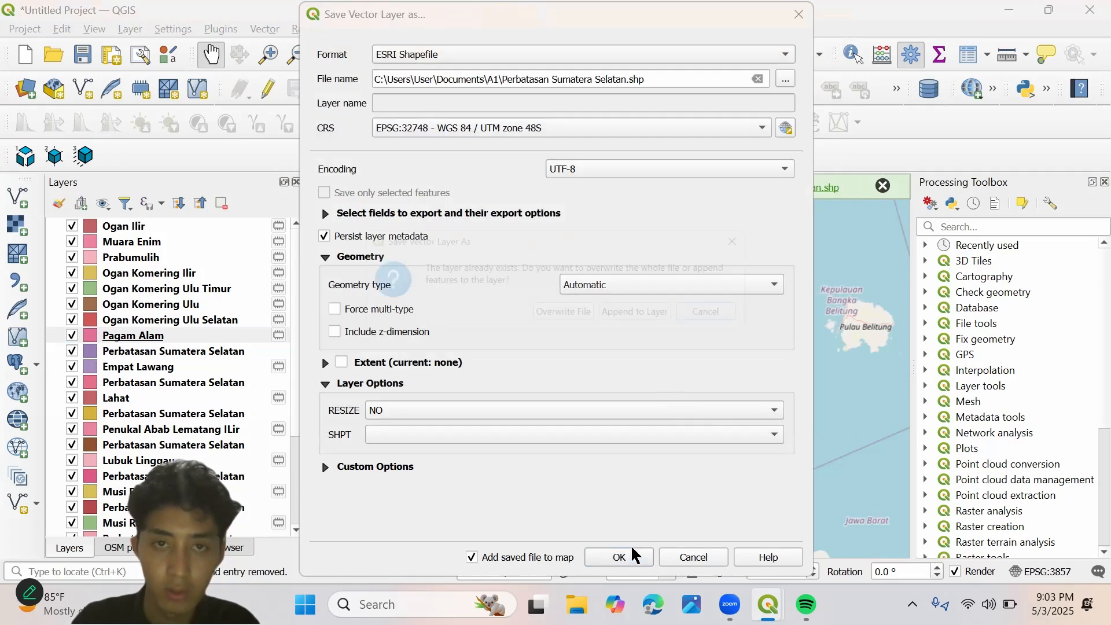
pyautogui.click(664, 318)
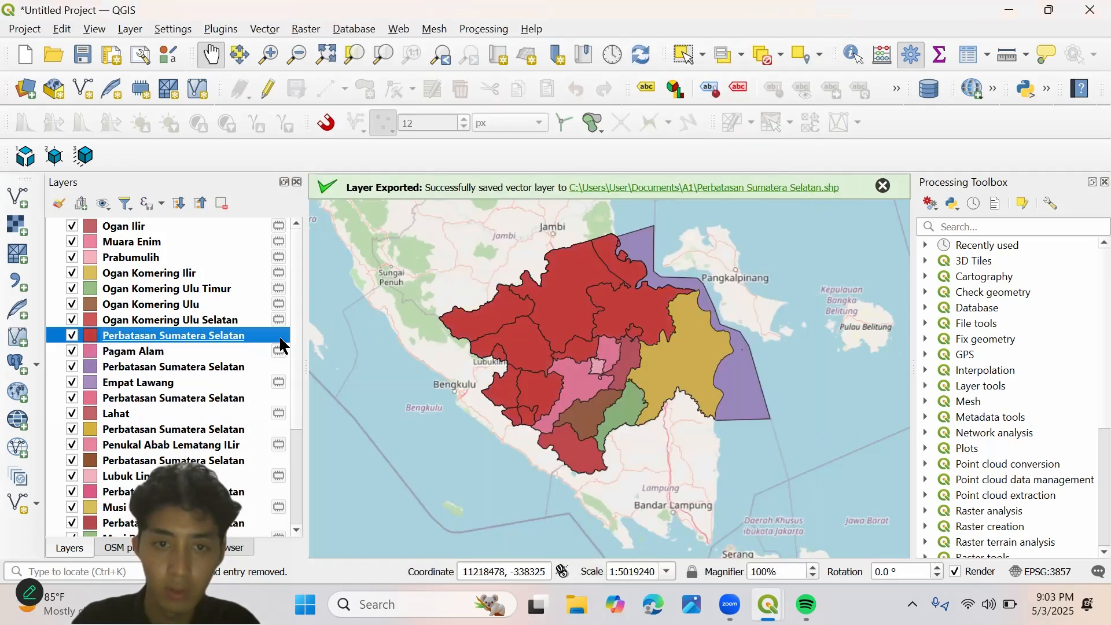
# - Export the Ogan Komering Ulu Selatan layer in EPSG:32748 - WGS 84 / UTM zone 48S, appending its features to the Perbatasan Sumatera Selatan shapefile
pyautogui.click(154, 320)
pyautogui.rightClick(154, 320)
pyautogui.moveTo(272, 389)
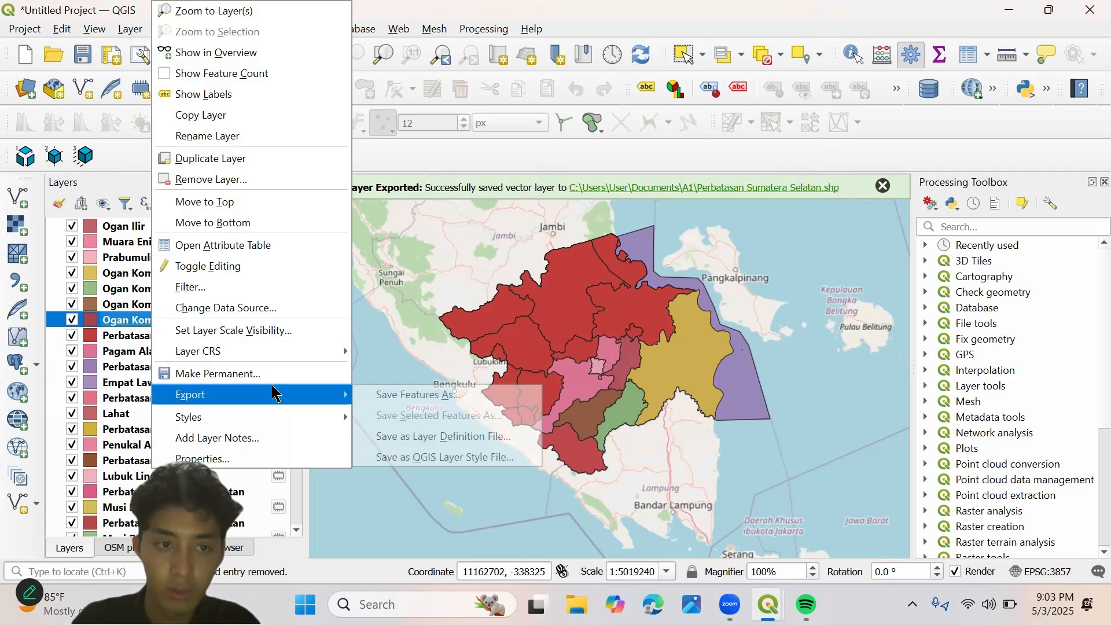
pyautogui.click(382, 392)
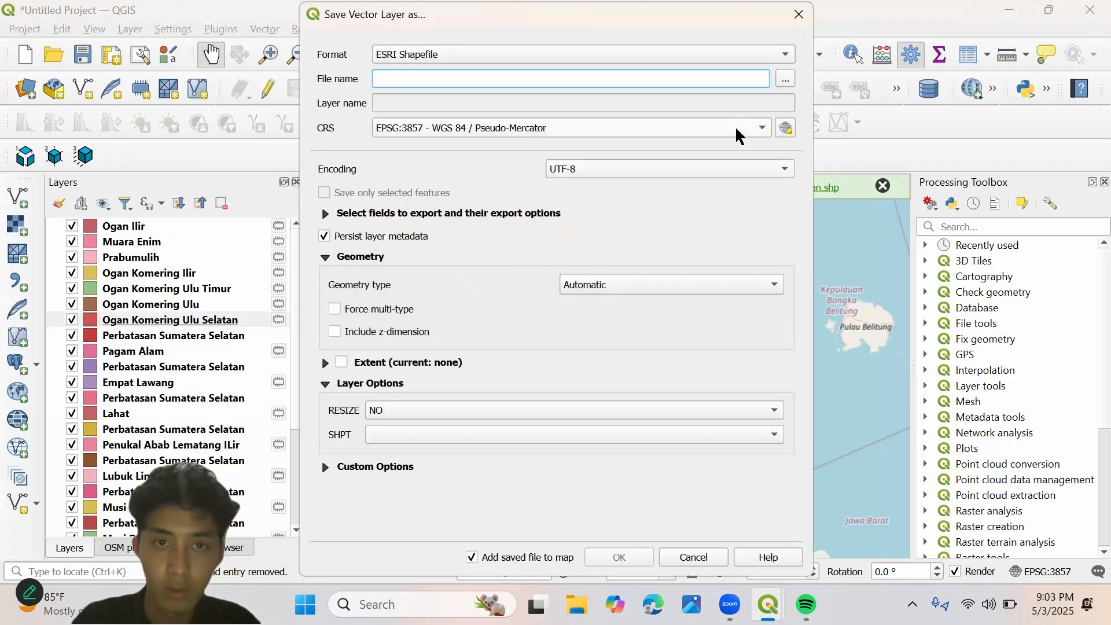
pyautogui.click(737, 134)
pyautogui.click(632, 185)
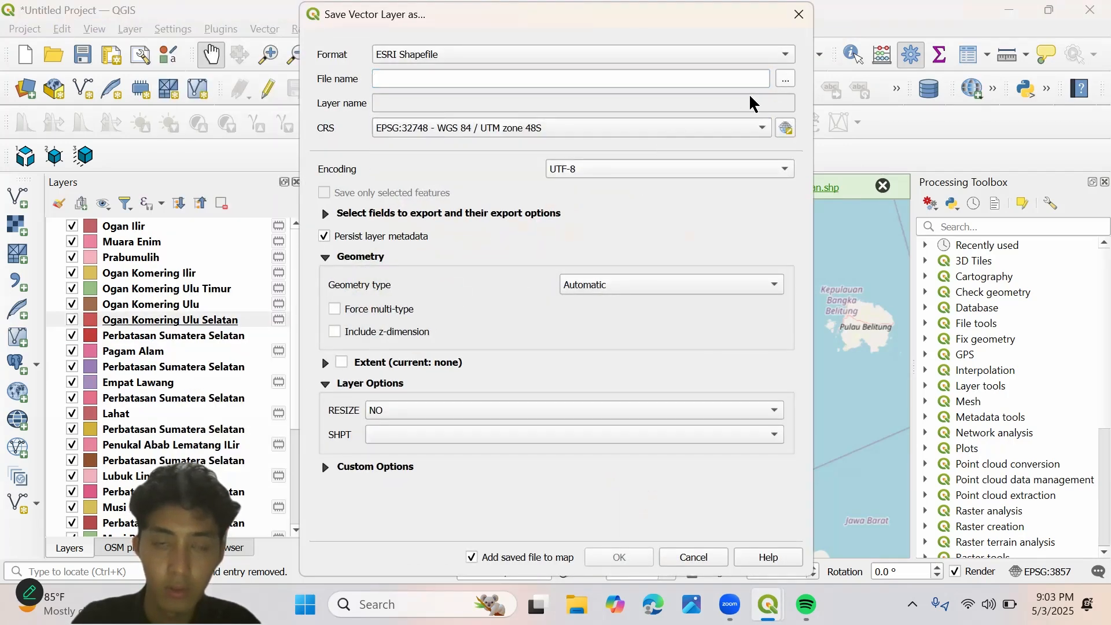
pyautogui.click(630, 162)
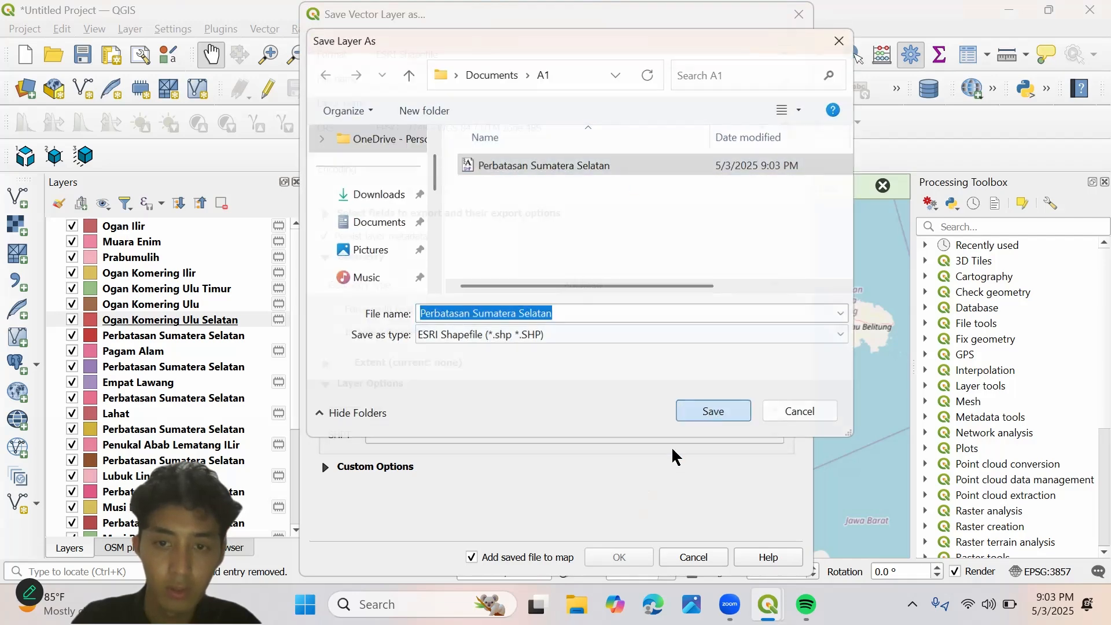
pyautogui.press('Return')
pyautogui.click(619, 556)
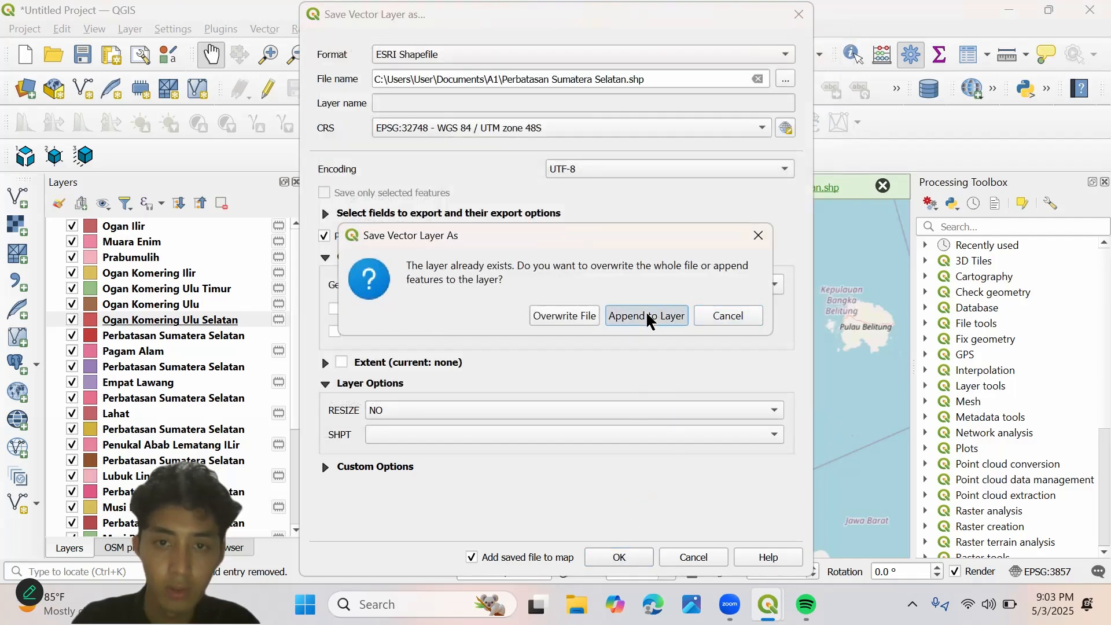
pyautogui.click(646, 316)
# - Export the Ogan Komering Ulu layer in EPSG:32748 - WGS 84 / UTM zone 48S, appending its features to the Perbatasan Sumatera Selatan shapefile
pyautogui.click(179, 303)
pyautogui.rightClick(179, 303)
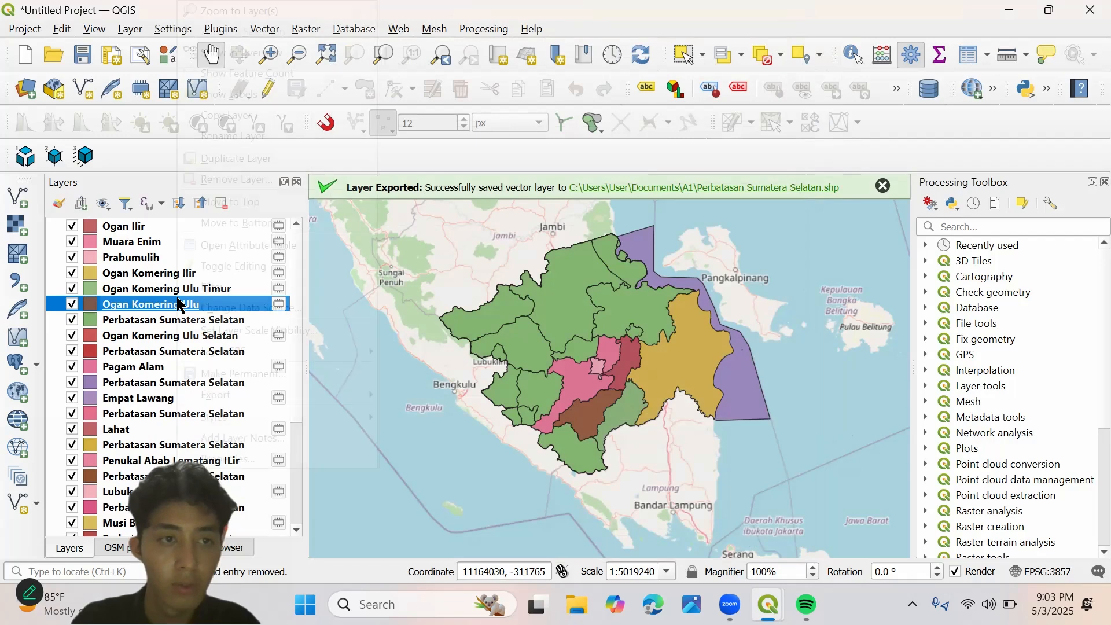
pyautogui.moveTo(298, 397)
pyautogui.click(423, 395)
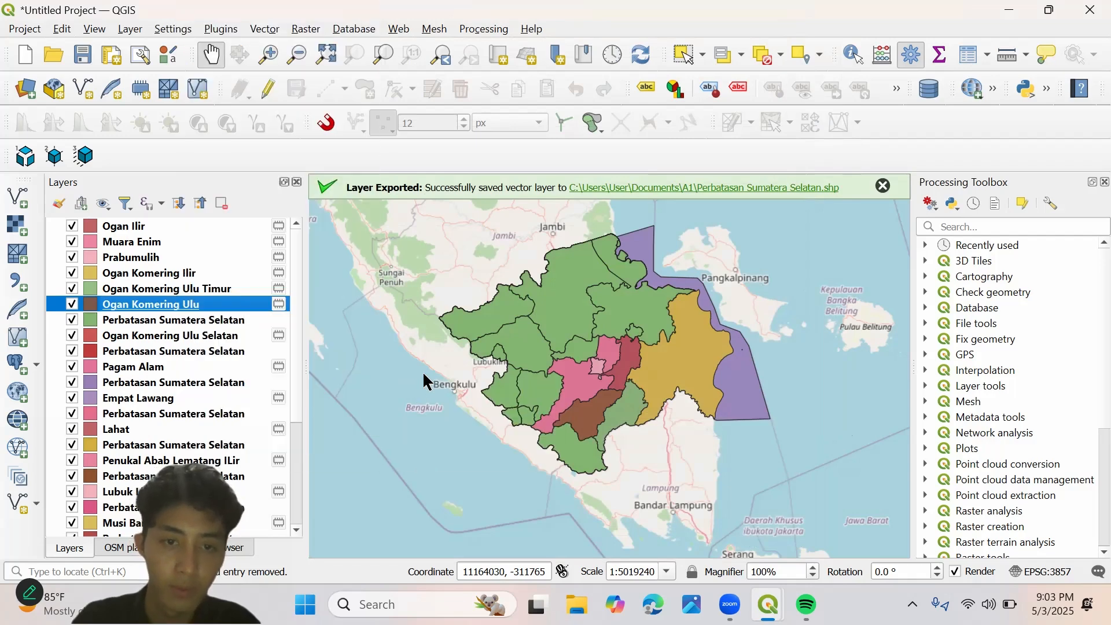
pyautogui.click(610, 131)
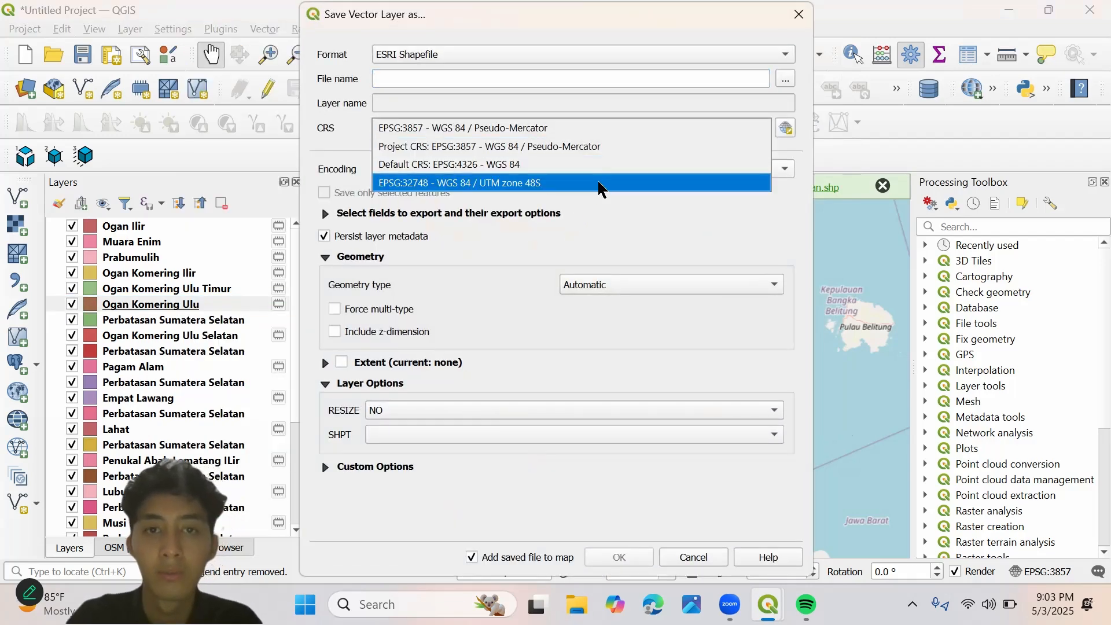
pyautogui.click(601, 184)
pyautogui.click(786, 79)
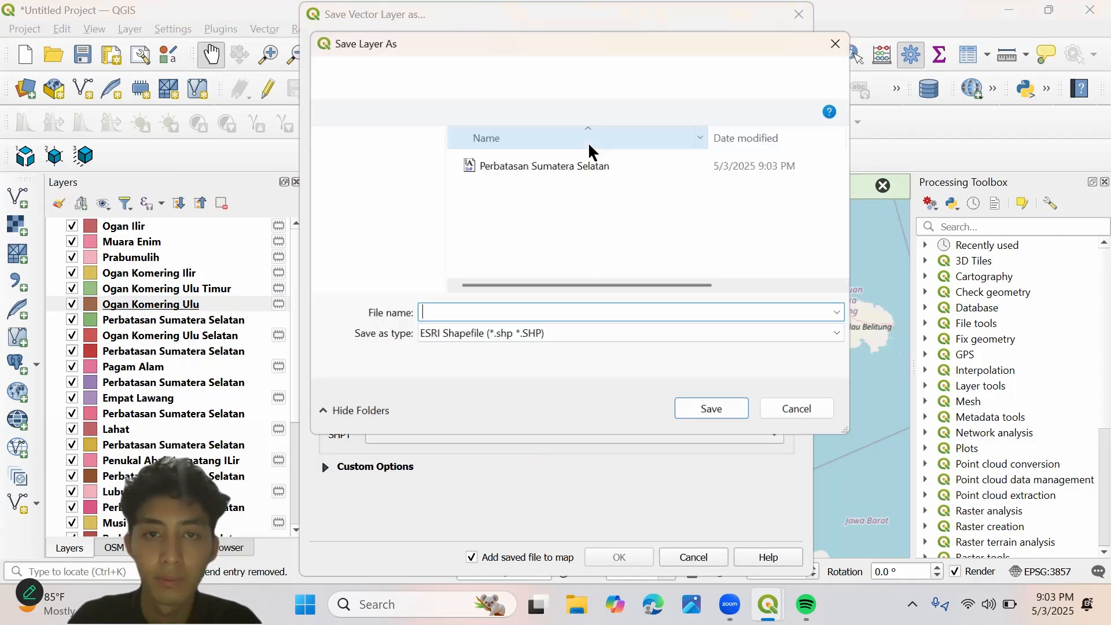
pyautogui.click(588, 164)
pyautogui.click(714, 412)
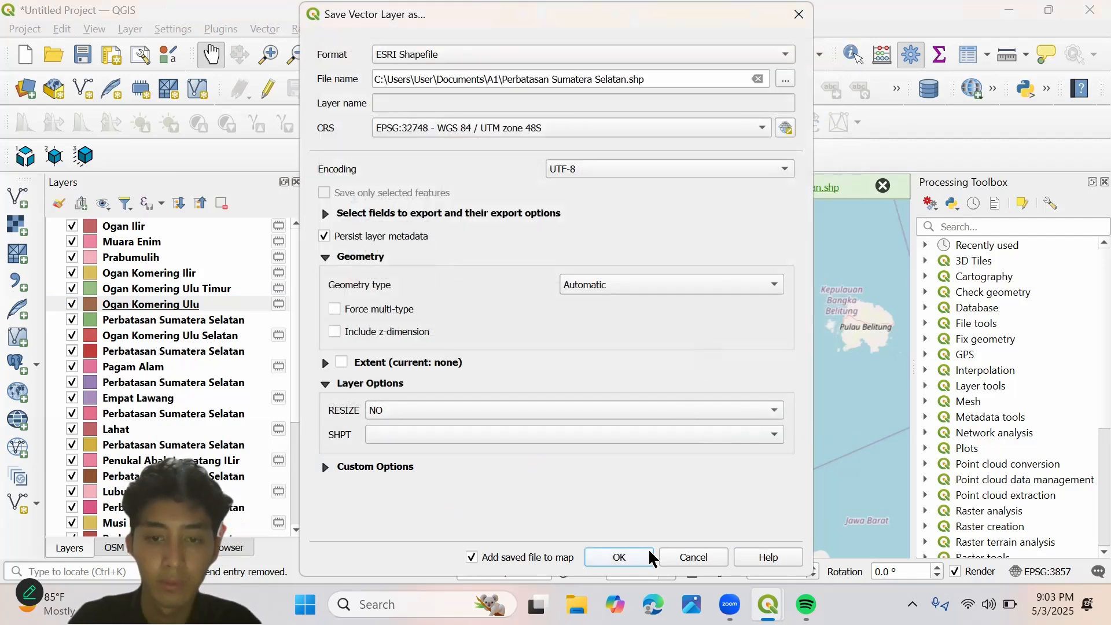
pyautogui.click(633, 559)
pyautogui.click(644, 314)
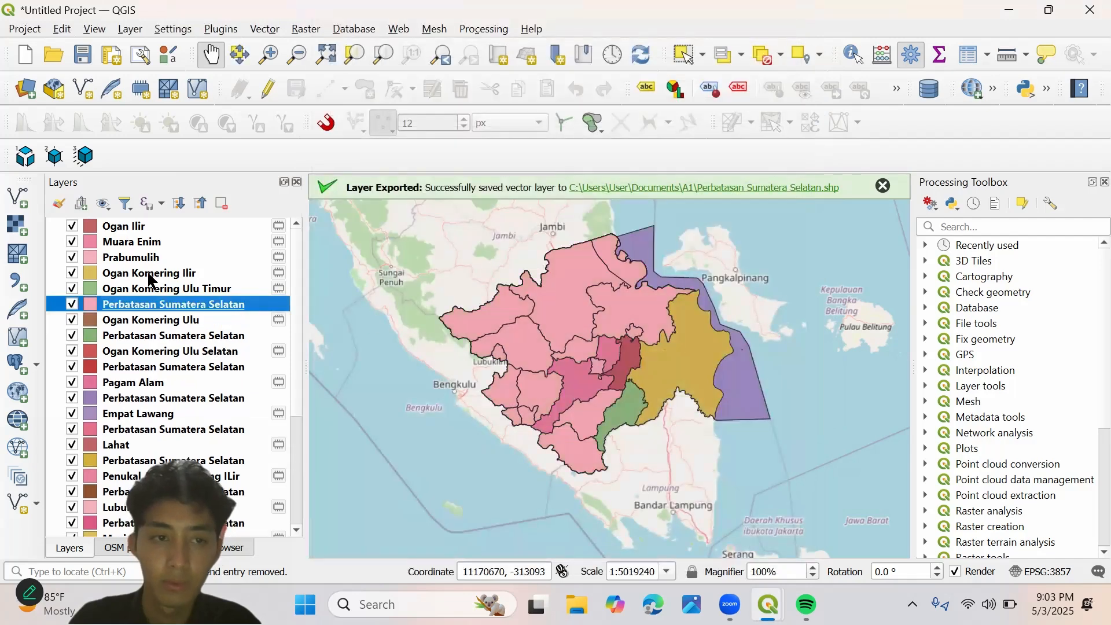
# - Export the Ogan Komering Ulu Timur layer in EPSG:32748 - WGS 84 / UTM zone 48S, appending its features to the Perbatasan Sumatera Selatan shapefile
pyautogui.click(158, 292)
pyautogui.rightClick(159, 287)
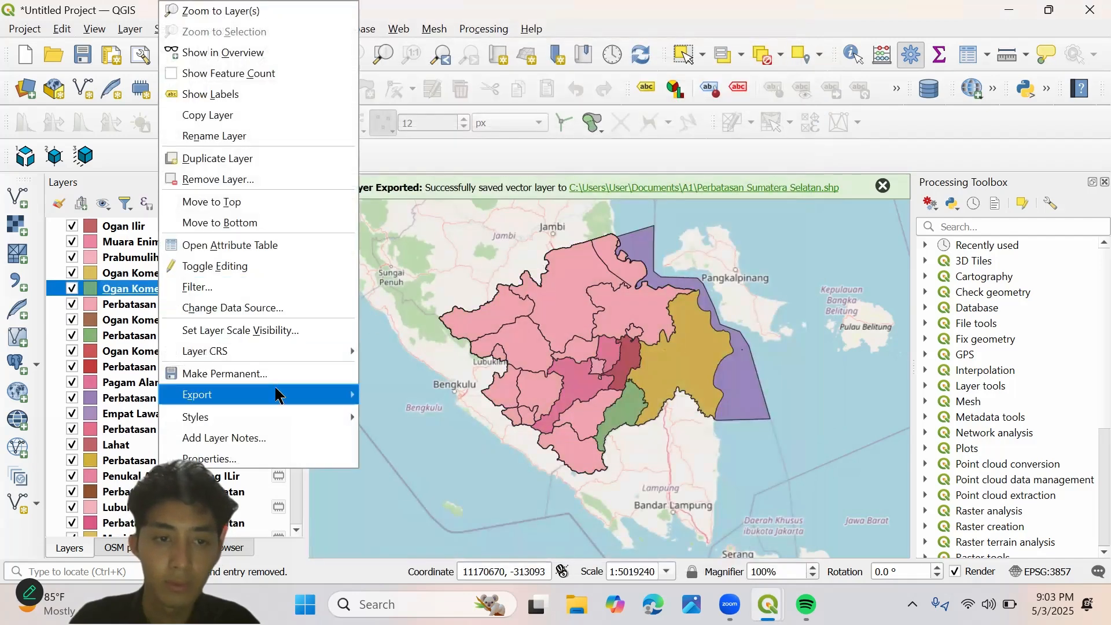
pyautogui.moveTo(276, 395)
pyautogui.click(405, 389)
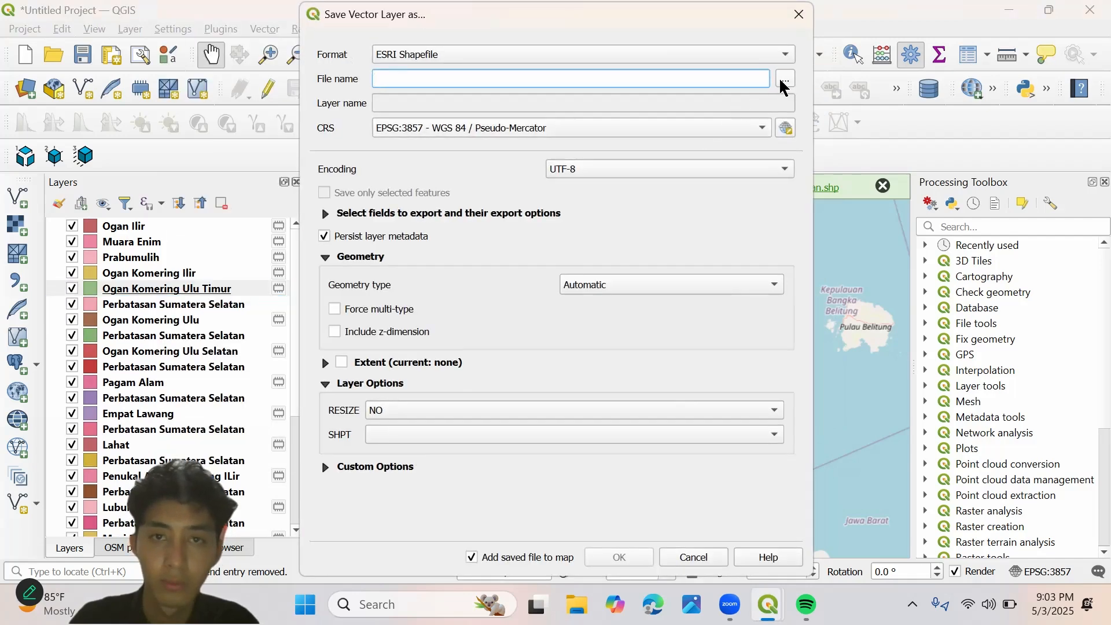
pyautogui.click(493, 165)
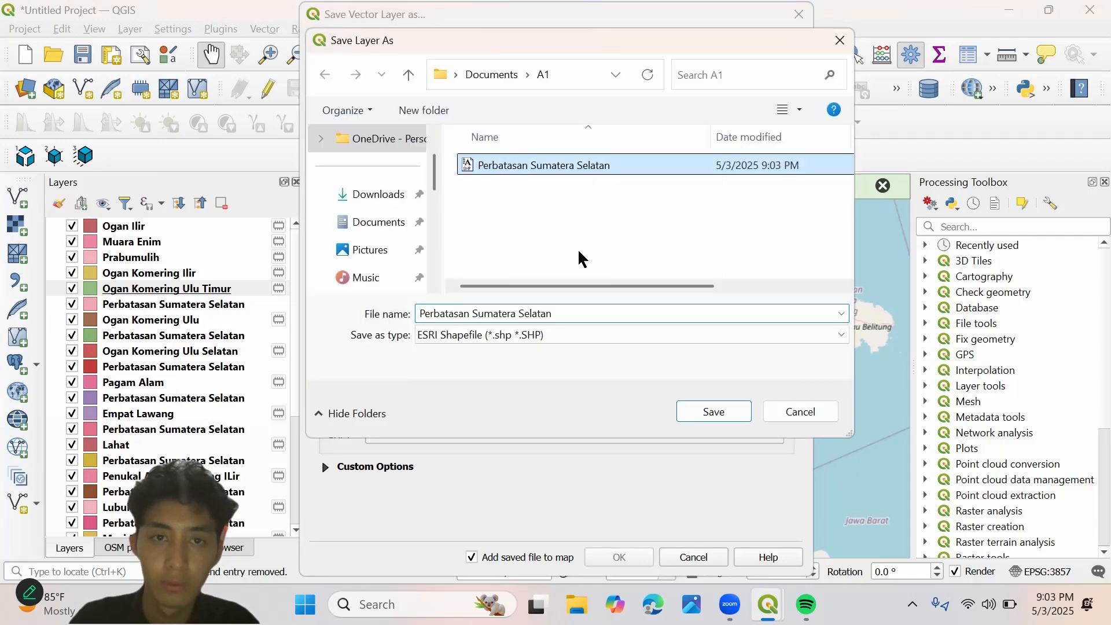
pyautogui.click(700, 409)
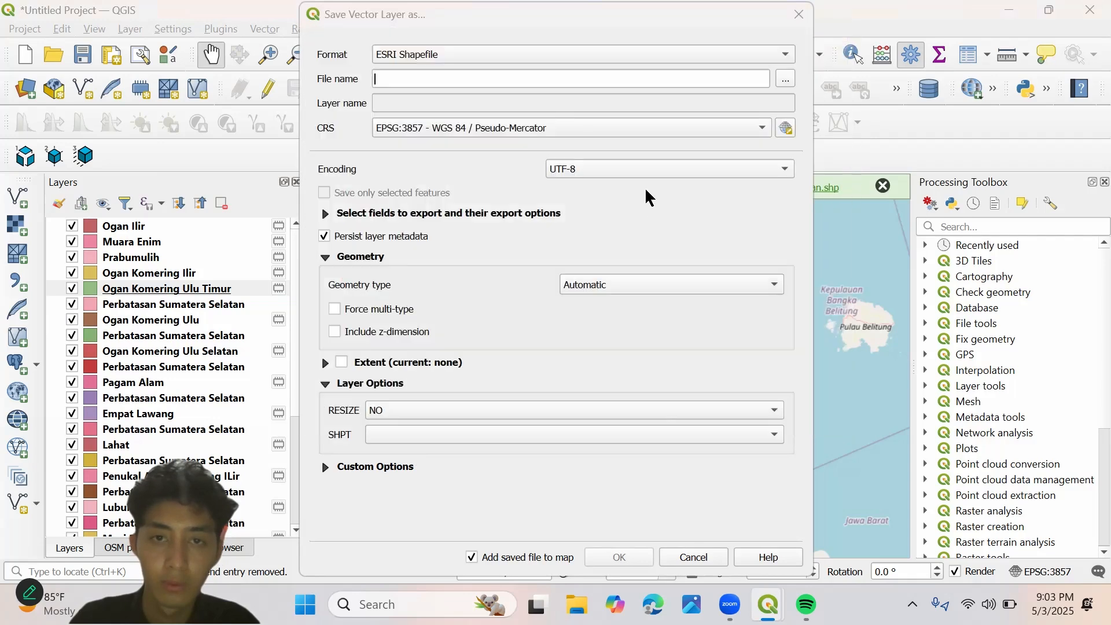
pyautogui.click(633, 131)
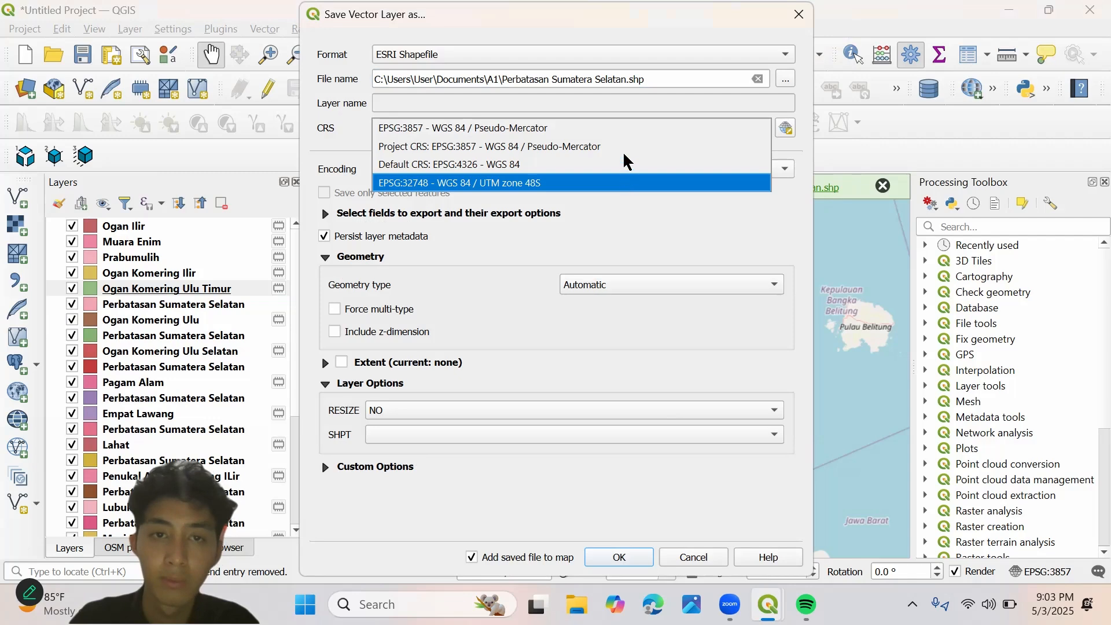
pyautogui.click(624, 182)
pyautogui.click(630, 550)
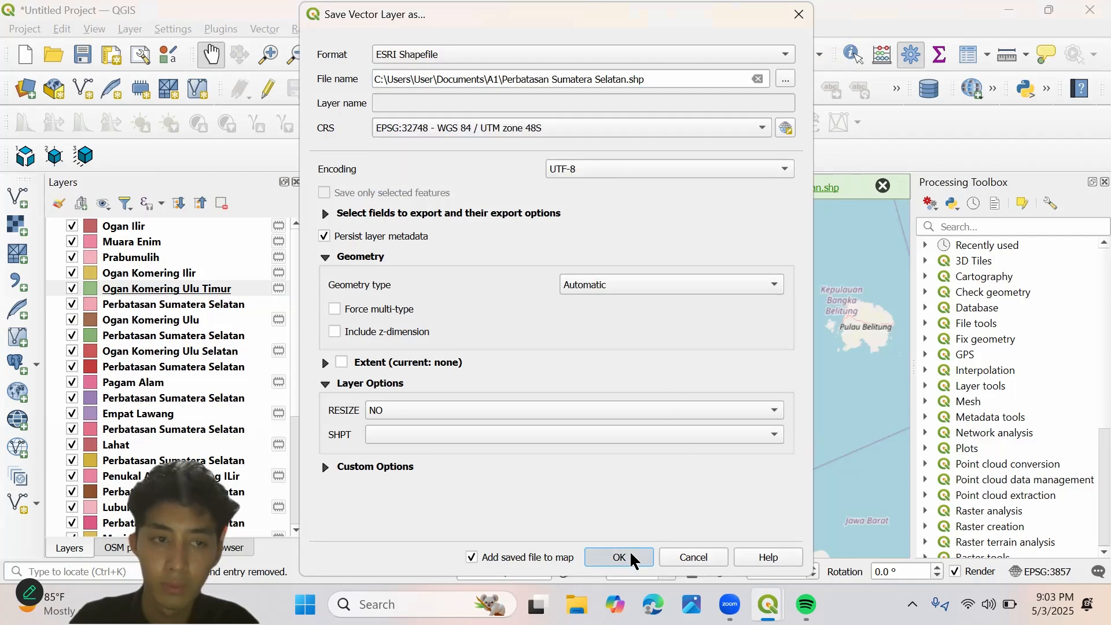
pyautogui.click(641, 315)
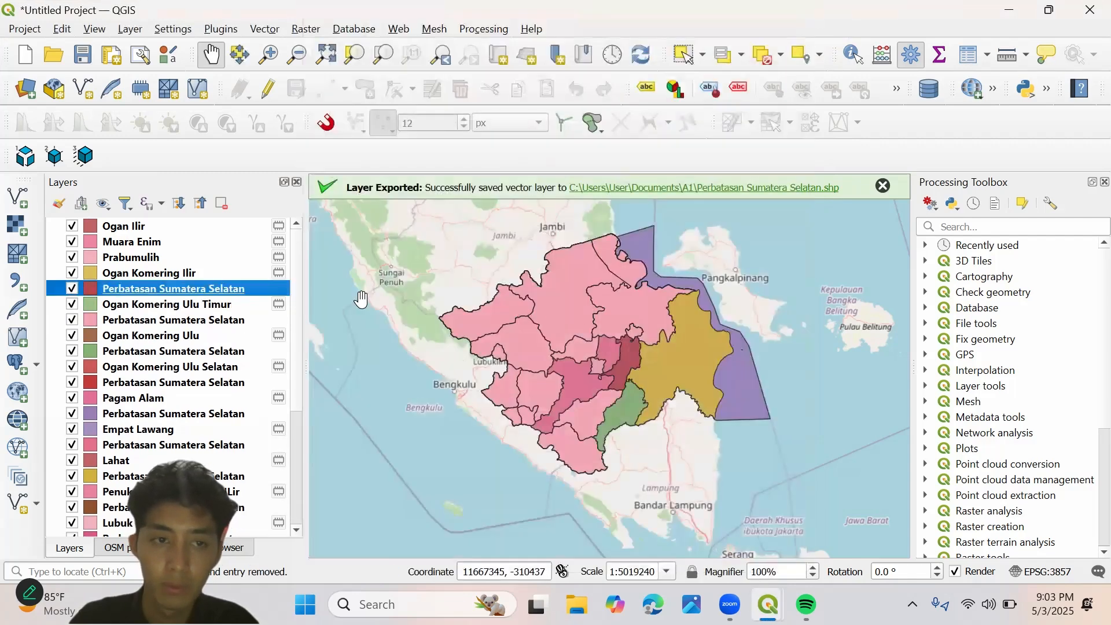
# - Export the Ogan Komering Ilir layer in EPSG:32748 - WGS 84 / UTM zone 48S, appending its features to the Perbatasan Sumatera Selatan shapefile
pyautogui.click(172, 272)
pyautogui.rightClick(172, 273)
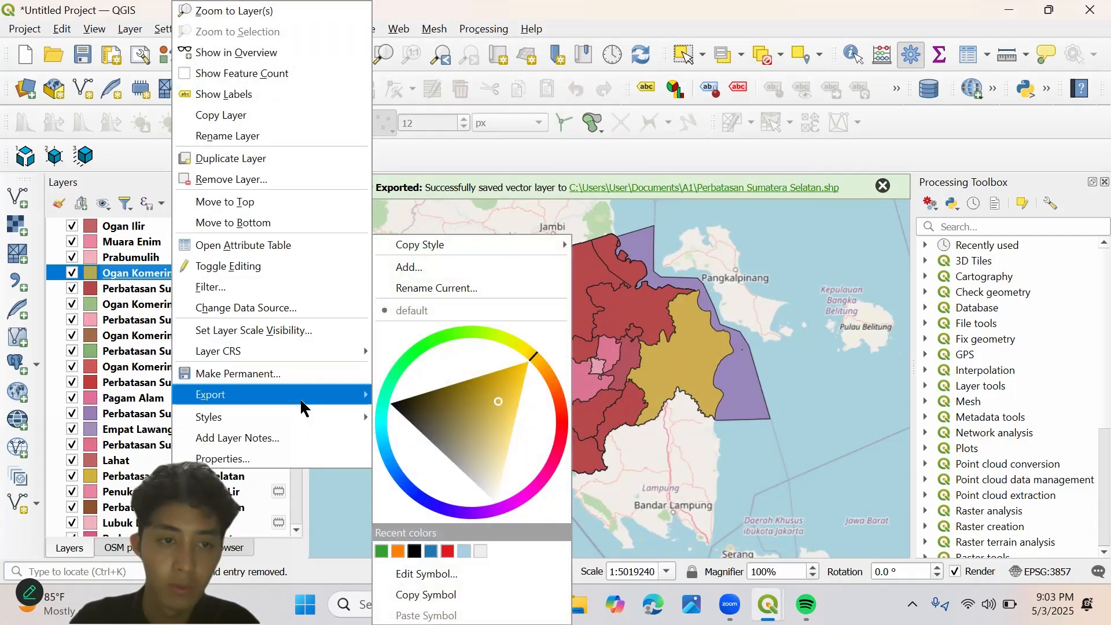
pyautogui.moveTo(299, 397)
pyautogui.click(434, 393)
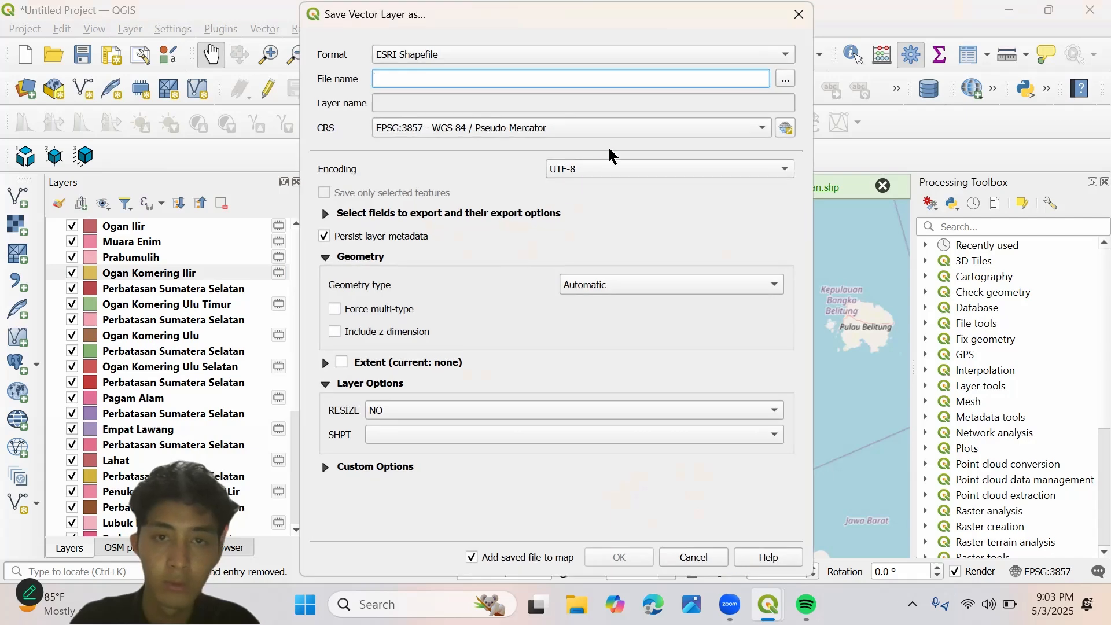
pyautogui.click(619, 134)
pyautogui.click(605, 183)
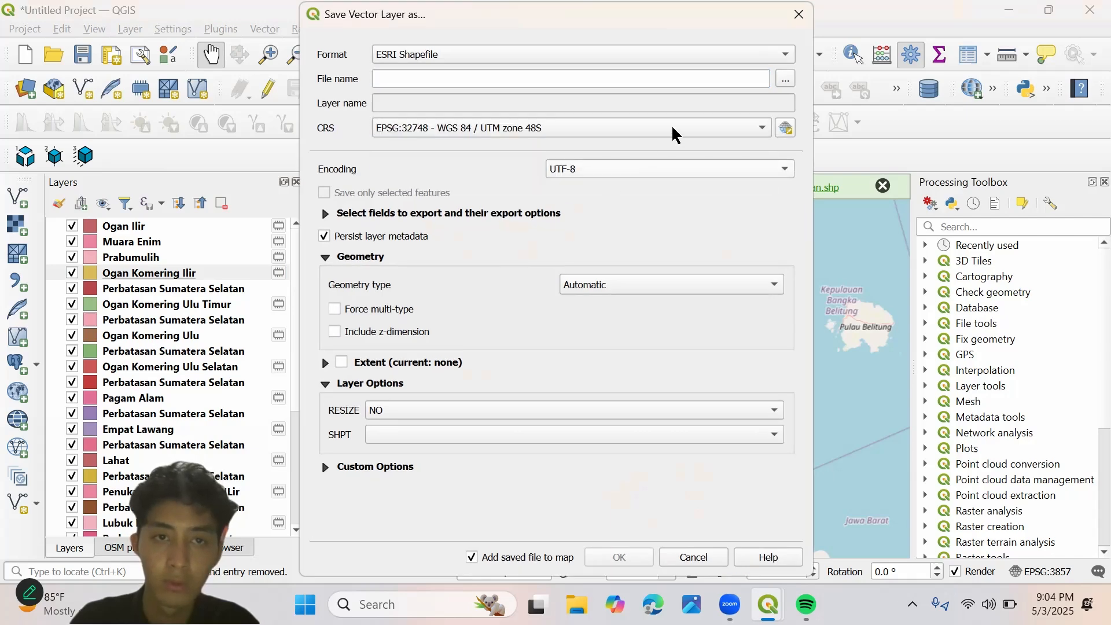
pyautogui.click(785, 78)
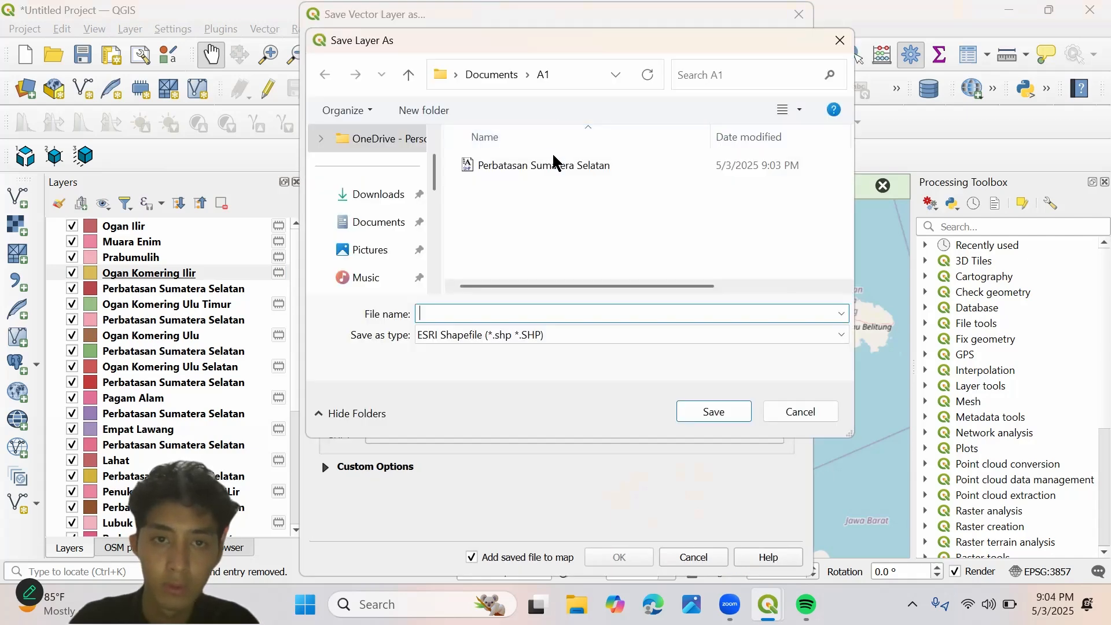
pyautogui.click(543, 165)
pyautogui.click(715, 412)
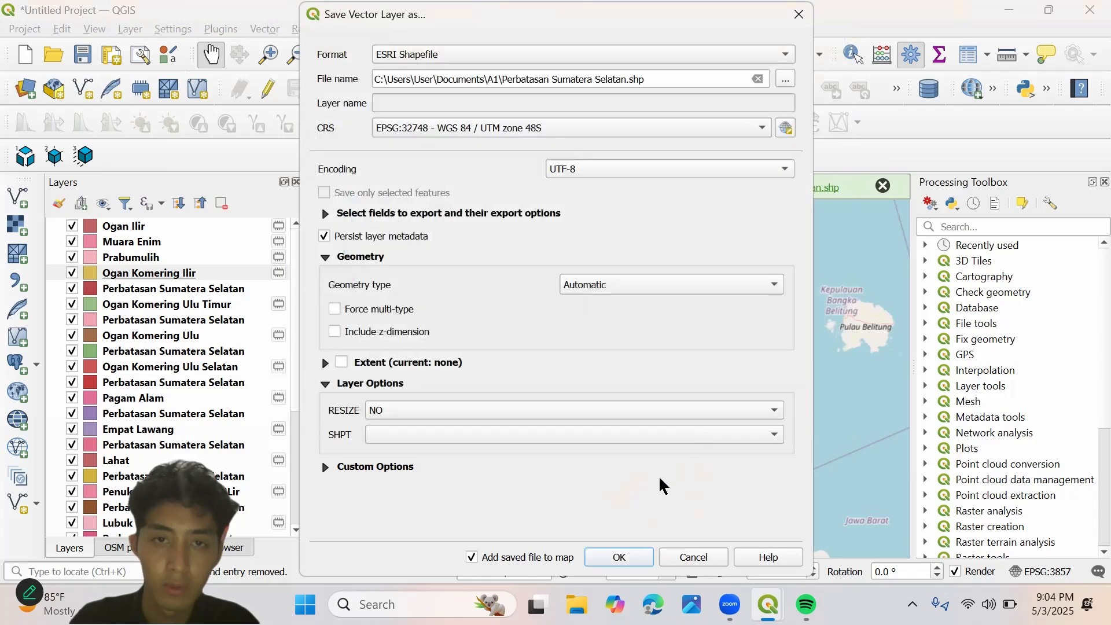
pyautogui.click(635, 559)
pyautogui.click(643, 318)
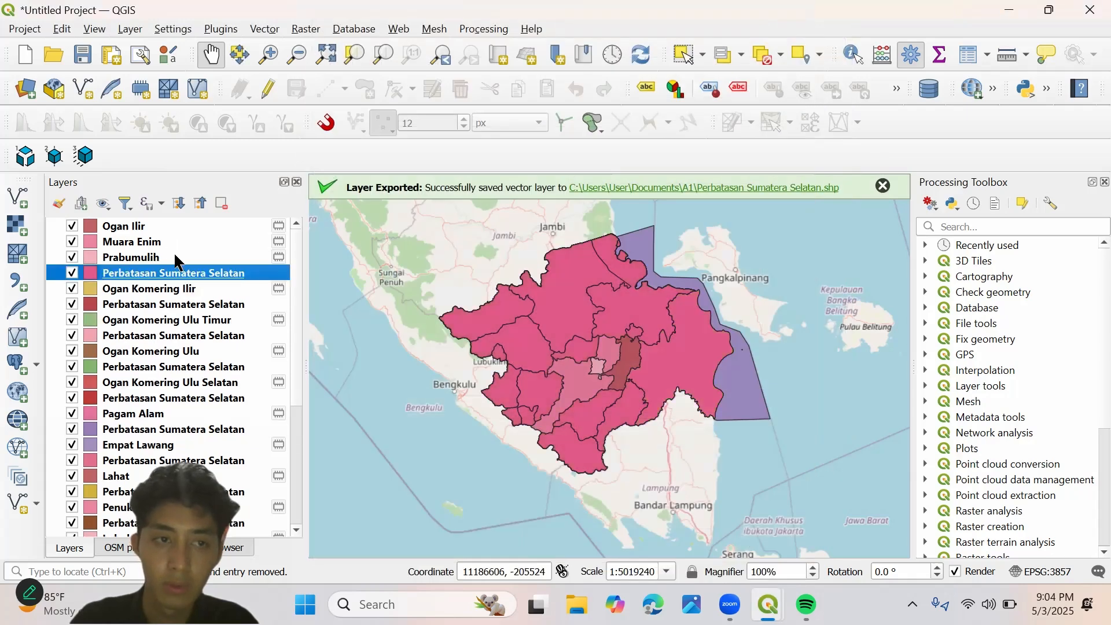
# - Export the Prabumulih layer in EPSG:32748 - WGS 84 / UTM zone 48S, appending its features to the Perbatasan Sumatera Selatan shapefile
pyautogui.rightClick(176, 262)
pyautogui.moveTo(345, 394)
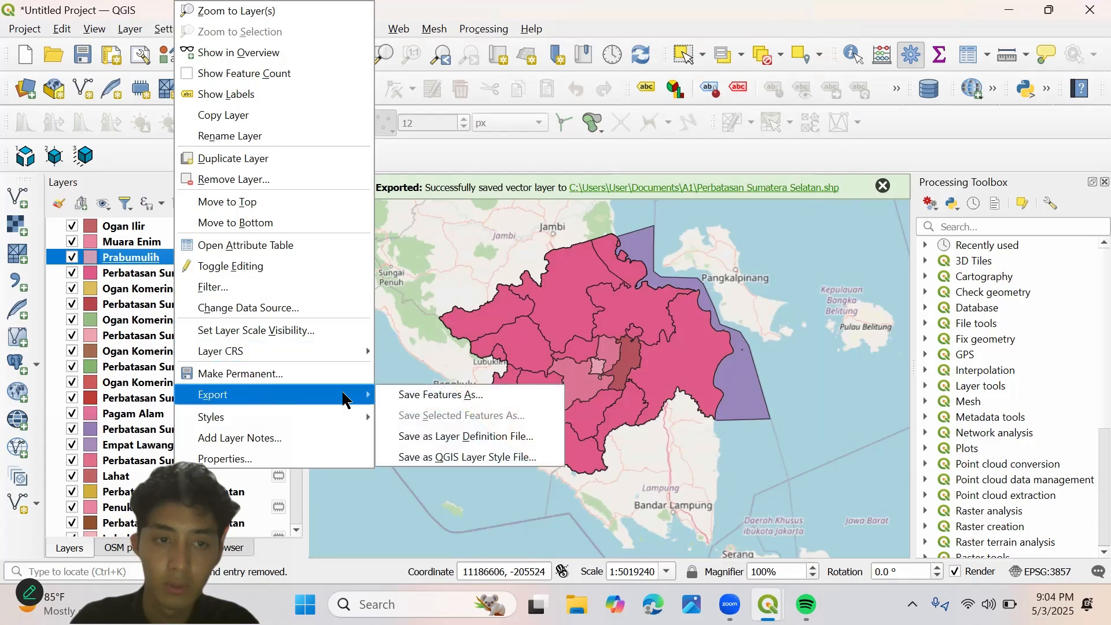
pyautogui.click(401, 391)
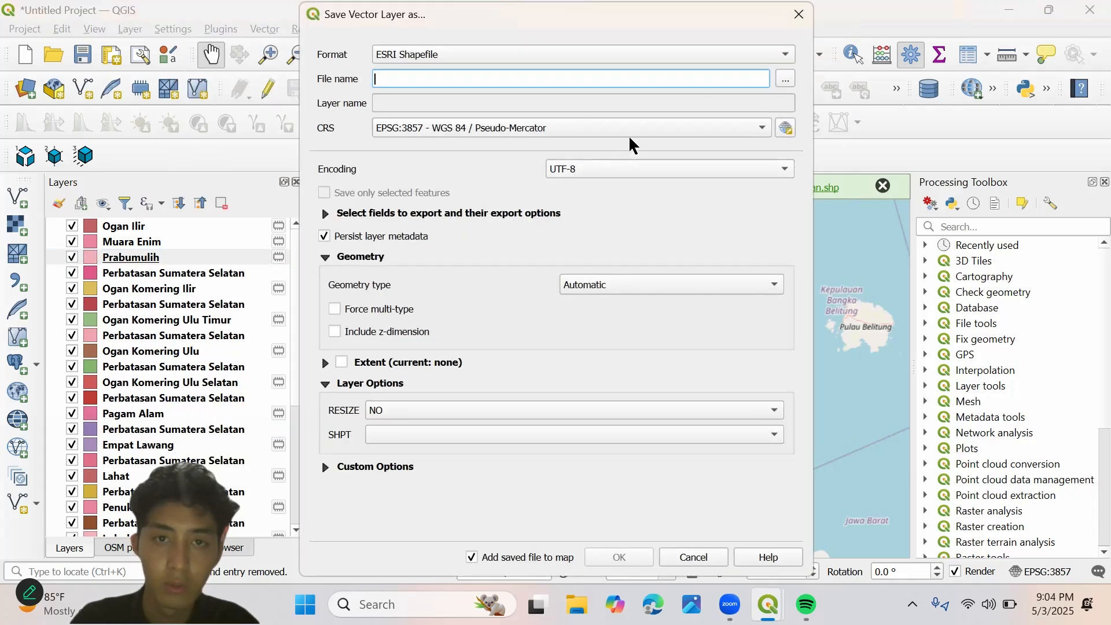
pyautogui.click(677, 126)
pyautogui.click(683, 179)
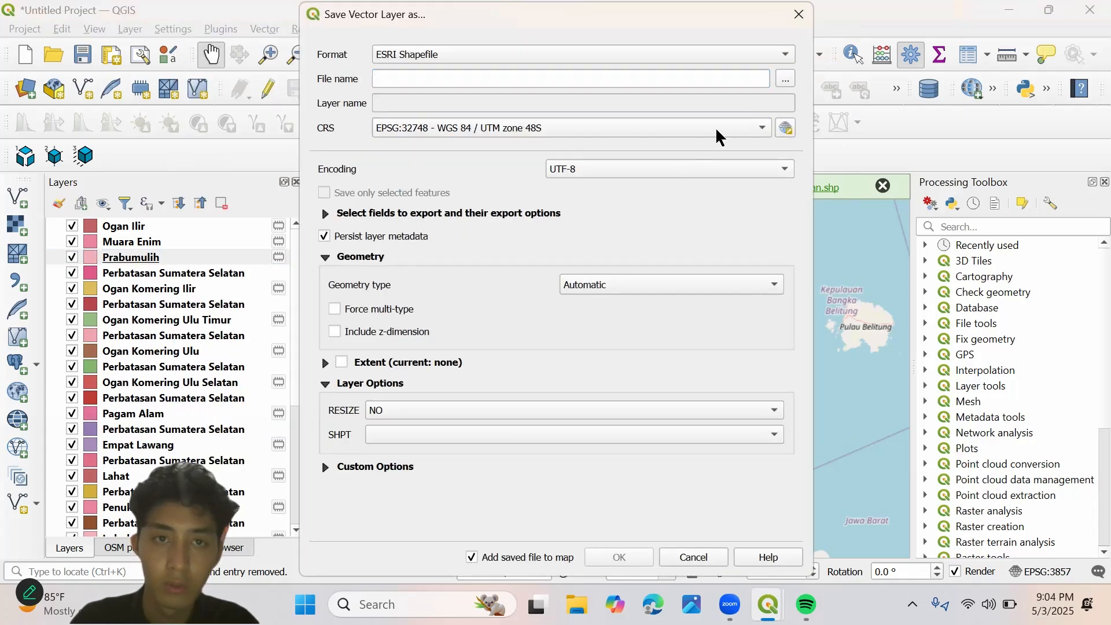
pyautogui.click(787, 78)
pyautogui.click(515, 166)
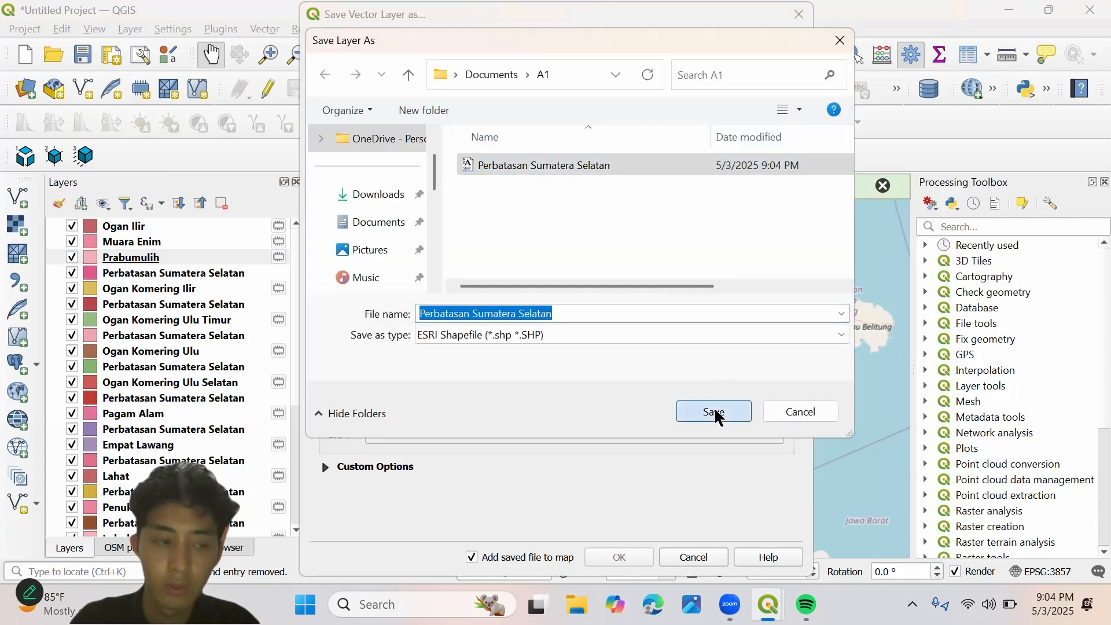
pyautogui.click(715, 412)
pyautogui.click(623, 560)
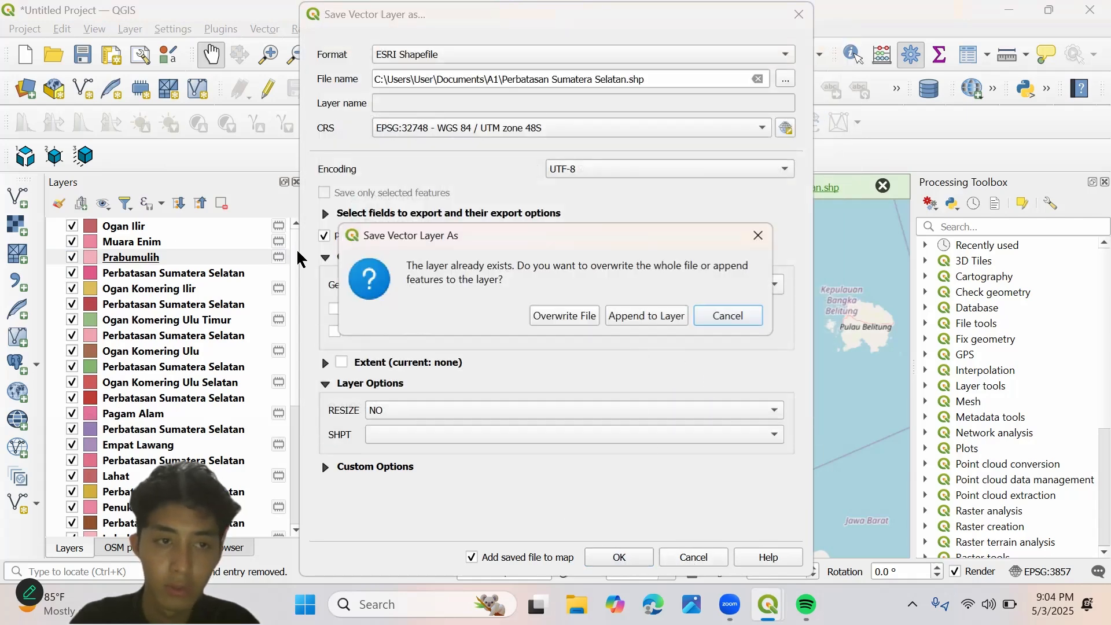
pyautogui.click(642, 314)
# - Export the Muara Enim layer in EPSG:32748 - WGS 84 / UTM zone 48S, appending its features to the Perbatasan Sumatera Selatan shapefile
pyautogui.click(162, 242)
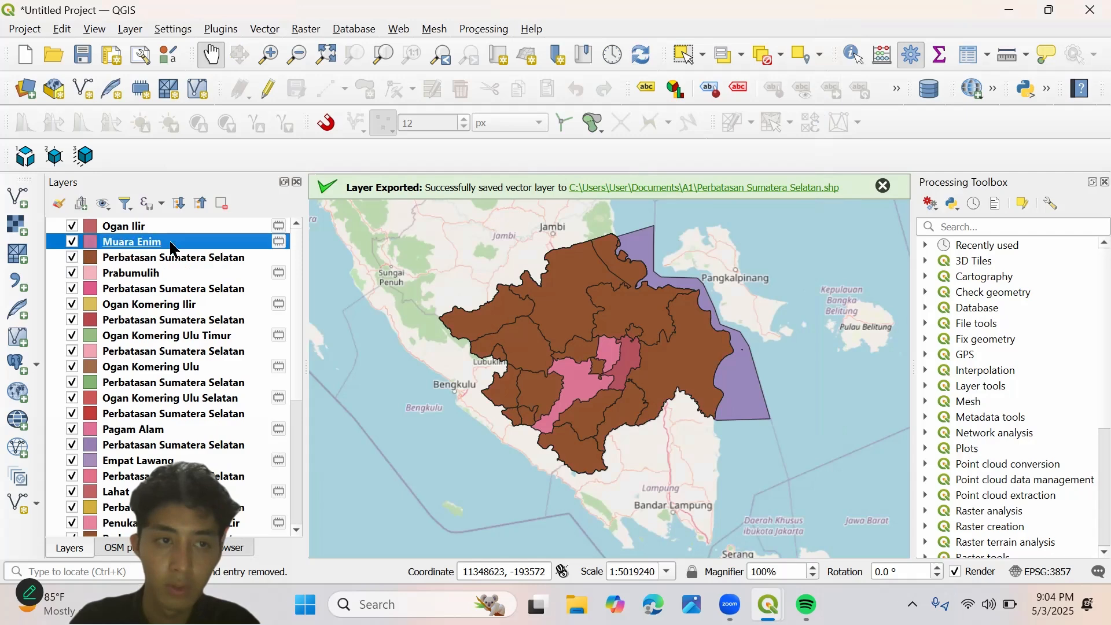
pyautogui.rightClick(172, 242)
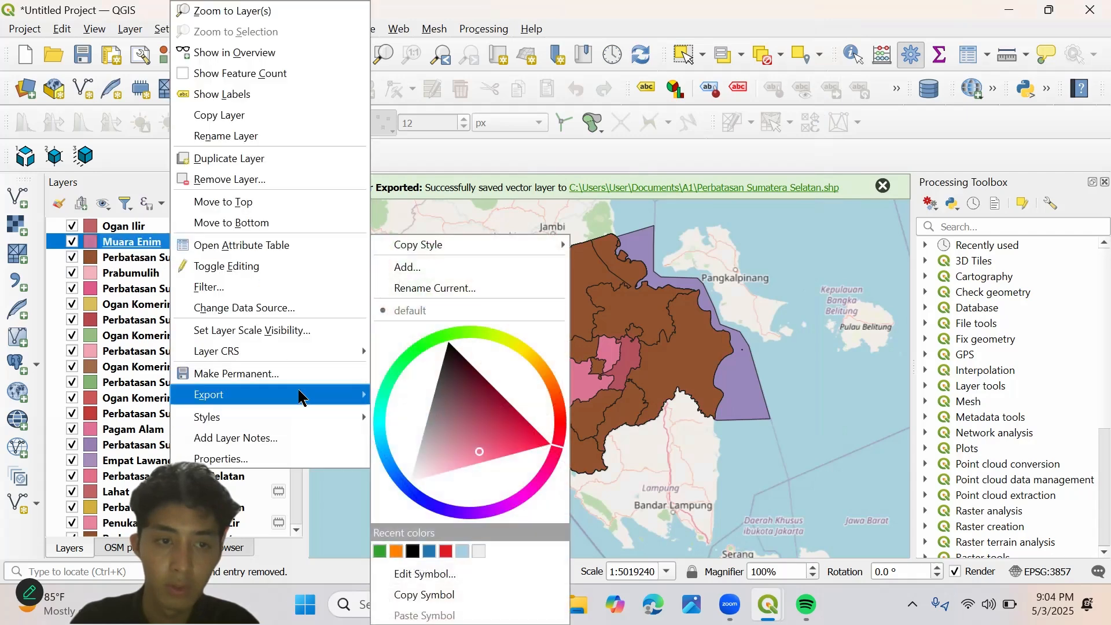
pyautogui.moveTo(298, 394)
pyautogui.click(387, 395)
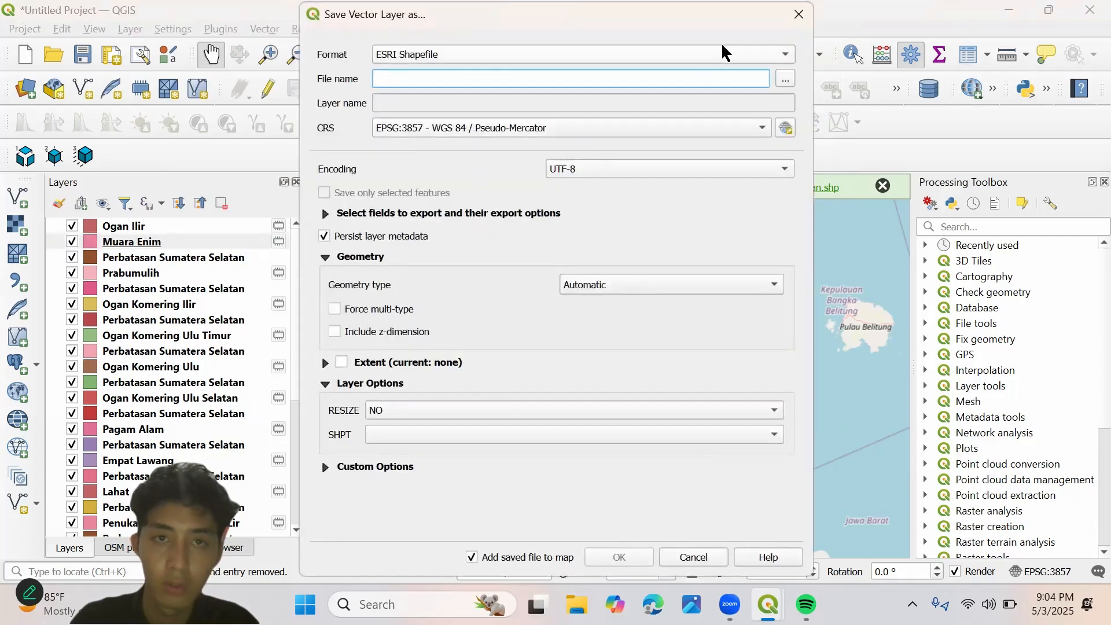
pyautogui.click(786, 79)
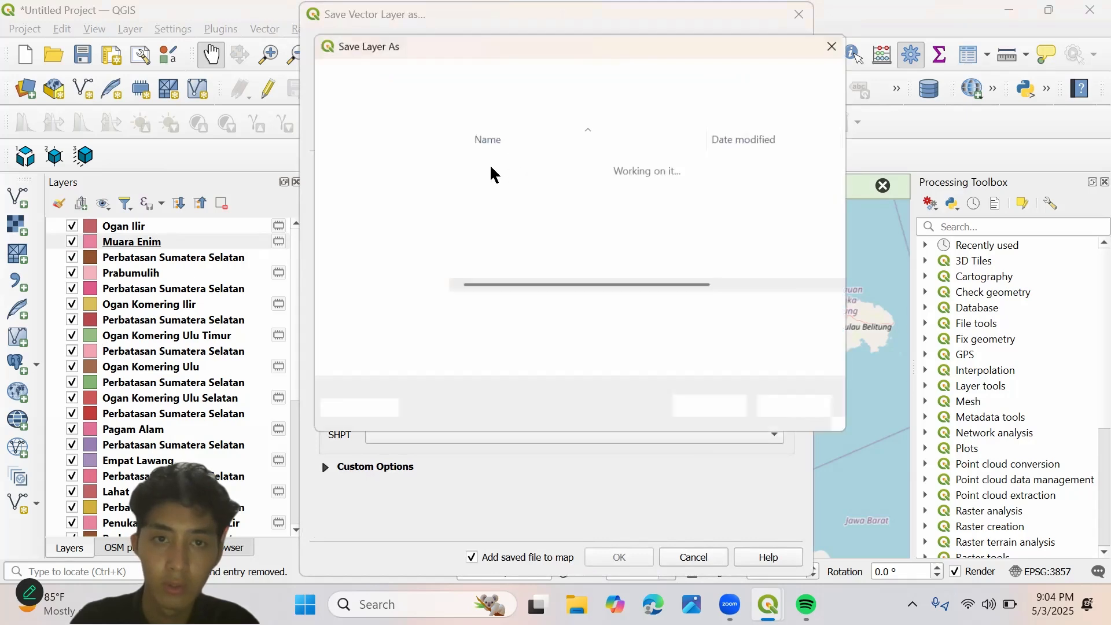
pyautogui.click(496, 167)
pyautogui.click(729, 410)
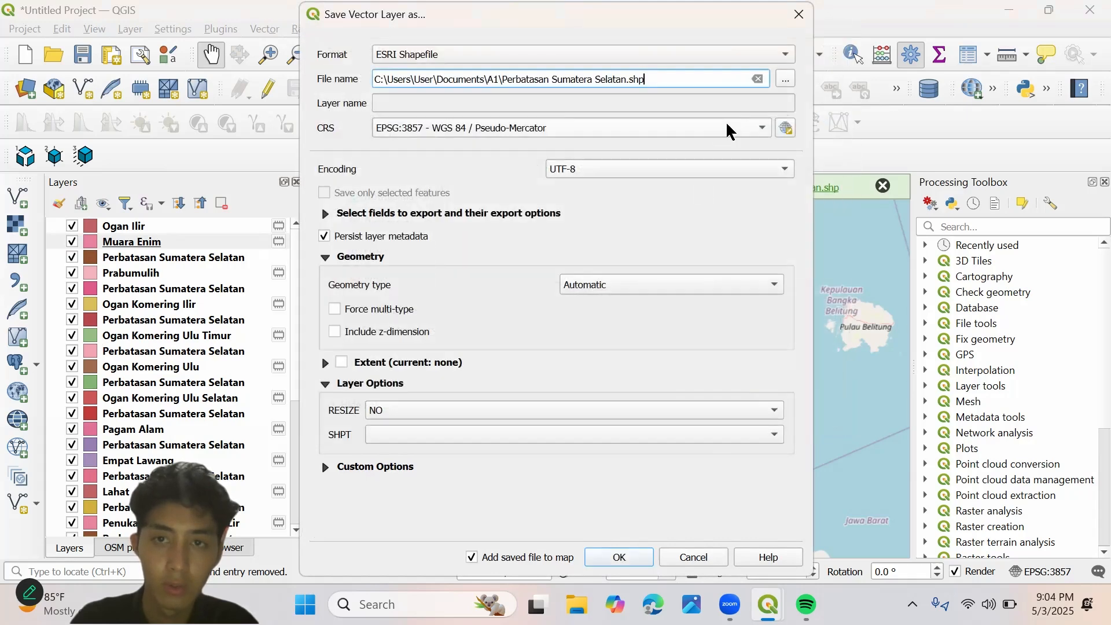
pyautogui.click(727, 126)
pyautogui.click(691, 179)
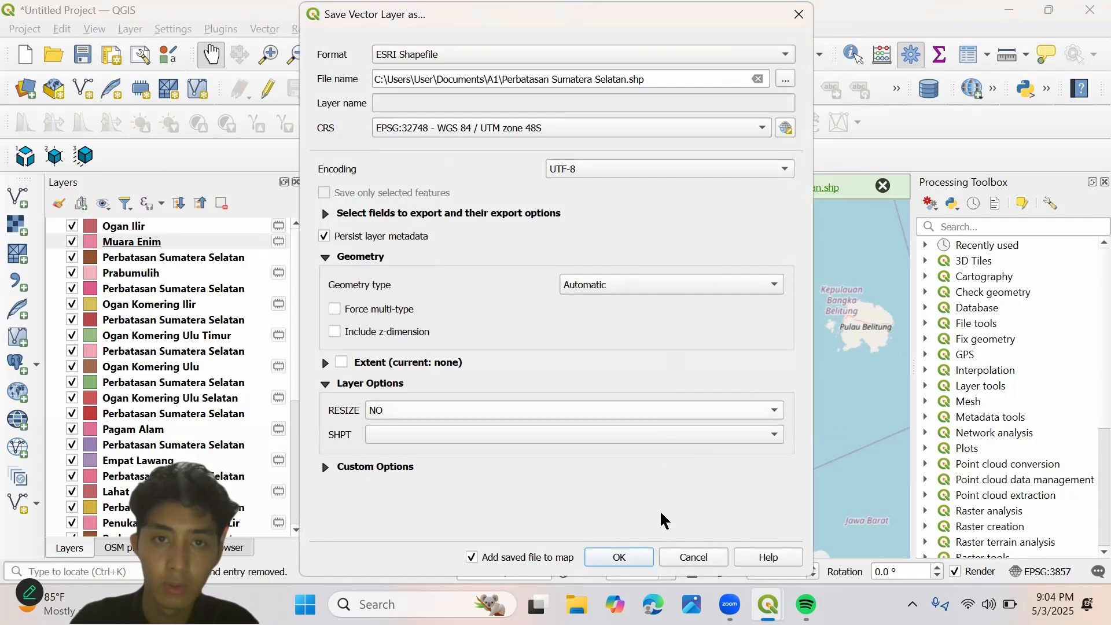
pyautogui.click(636, 555)
pyautogui.click(670, 316)
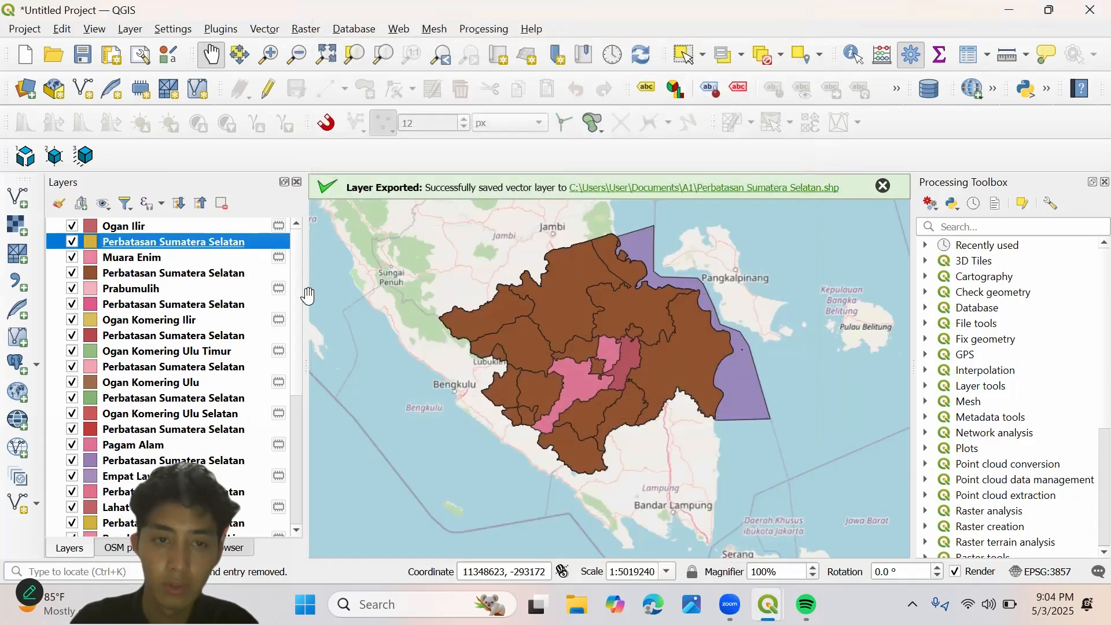
# - Export the Ogan Ilir layer in EPSG:32748 - WGS 84 / UTM zone 48S, appending its features to the Perbatasan Sumatera Selatan shapefile
pyautogui.click(210, 221)
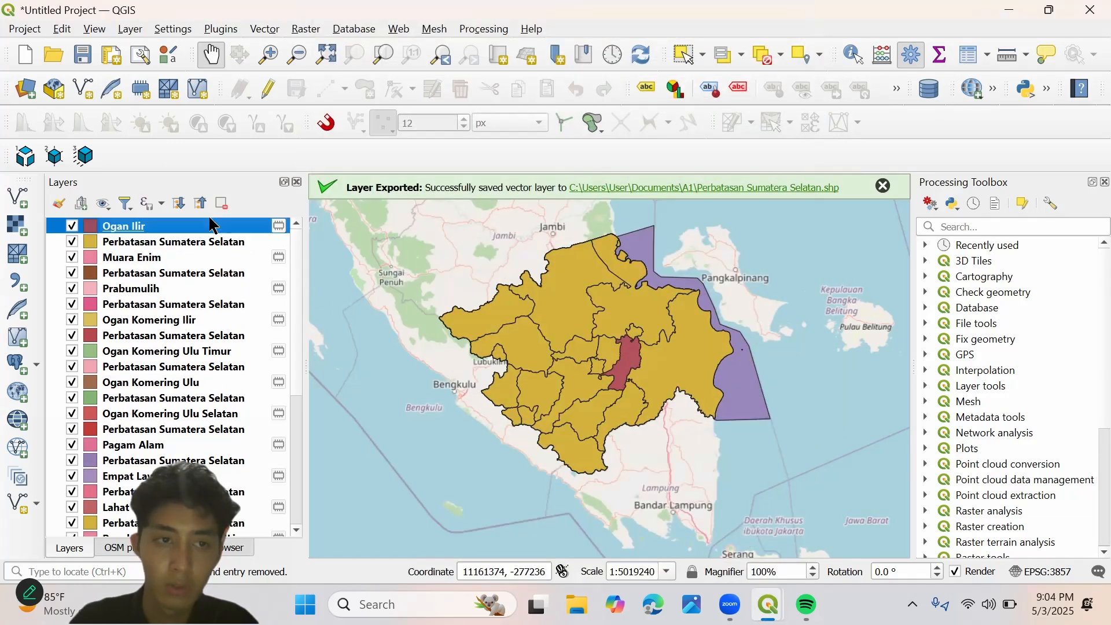
pyautogui.rightClick(212, 226)
pyautogui.moveTo(316, 376)
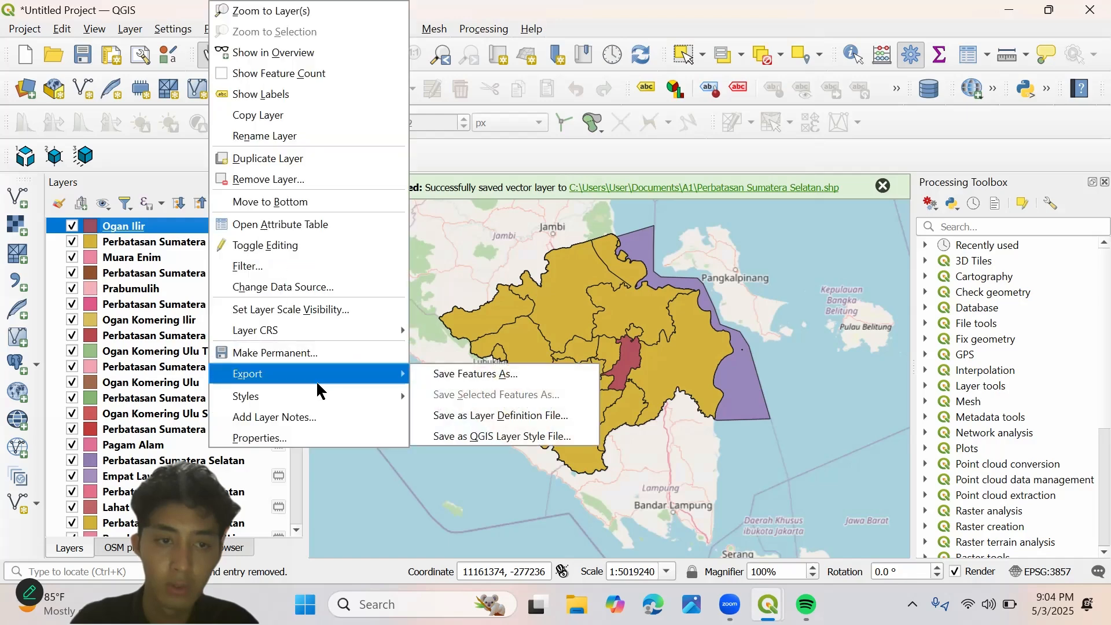
pyautogui.click(448, 373)
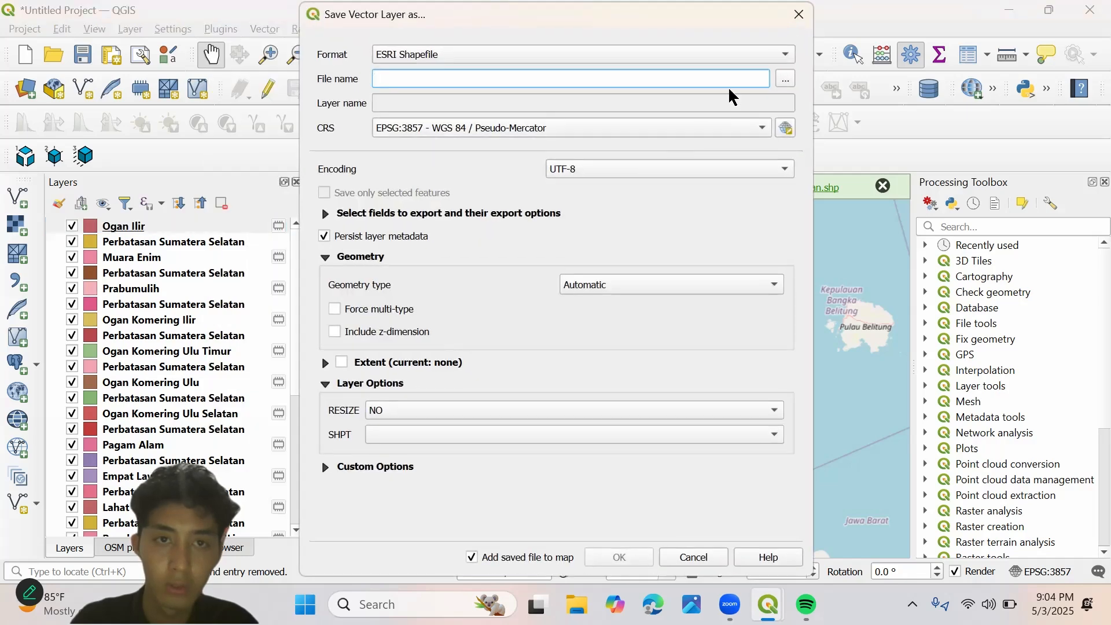
pyautogui.click(786, 79)
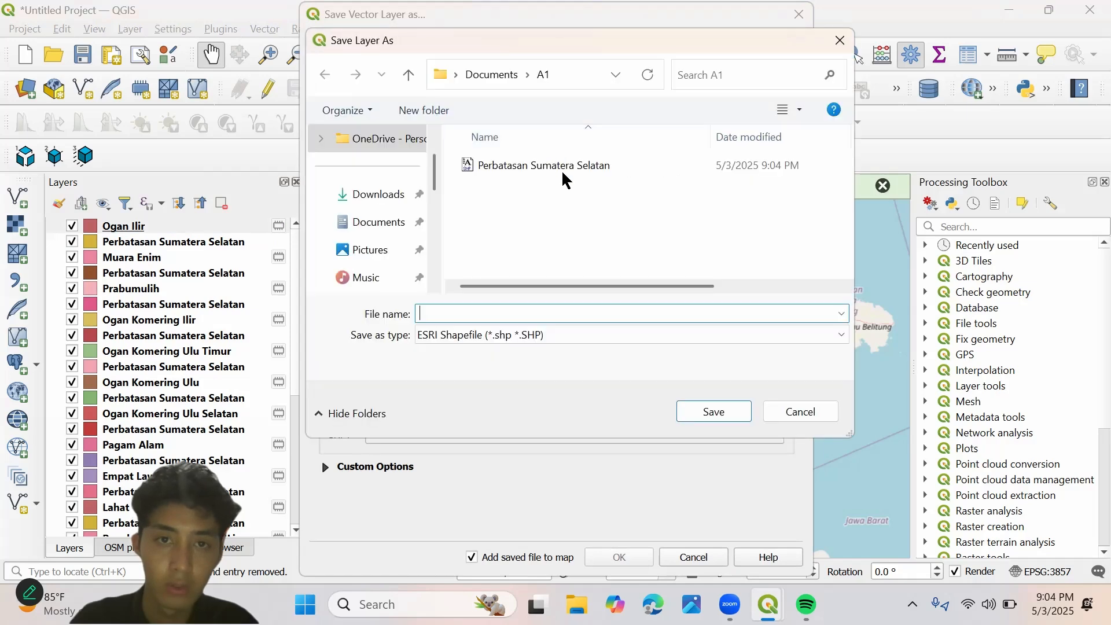
pyautogui.click(562, 167)
pyautogui.click(723, 412)
pyautogui.click(649, 129)
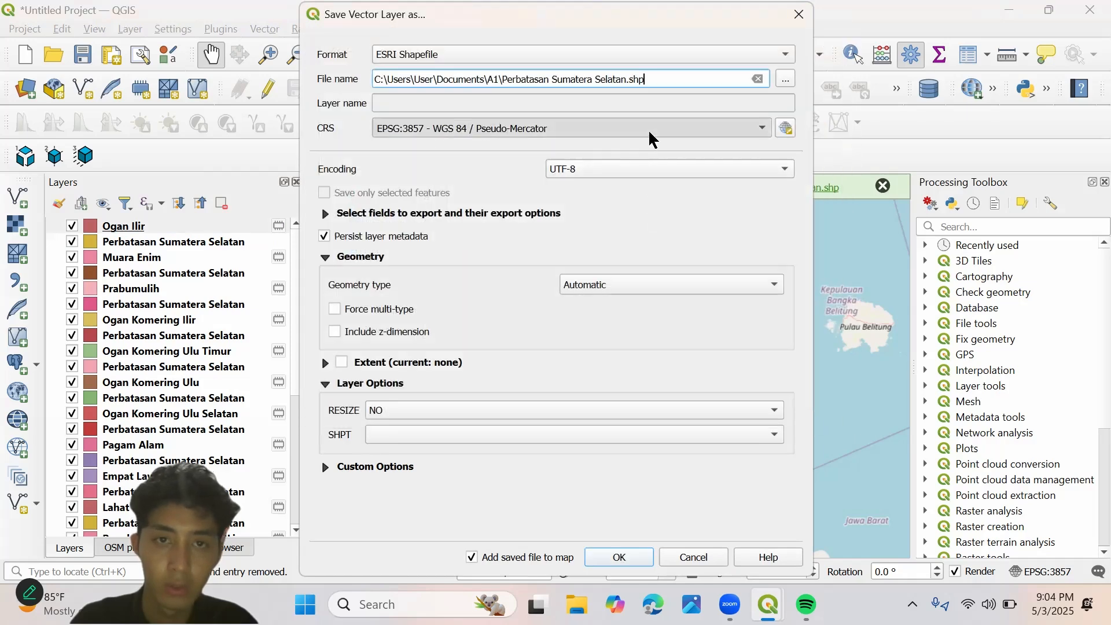
pyautogui.click(638, 184)
pyautogui.click(613, 556)
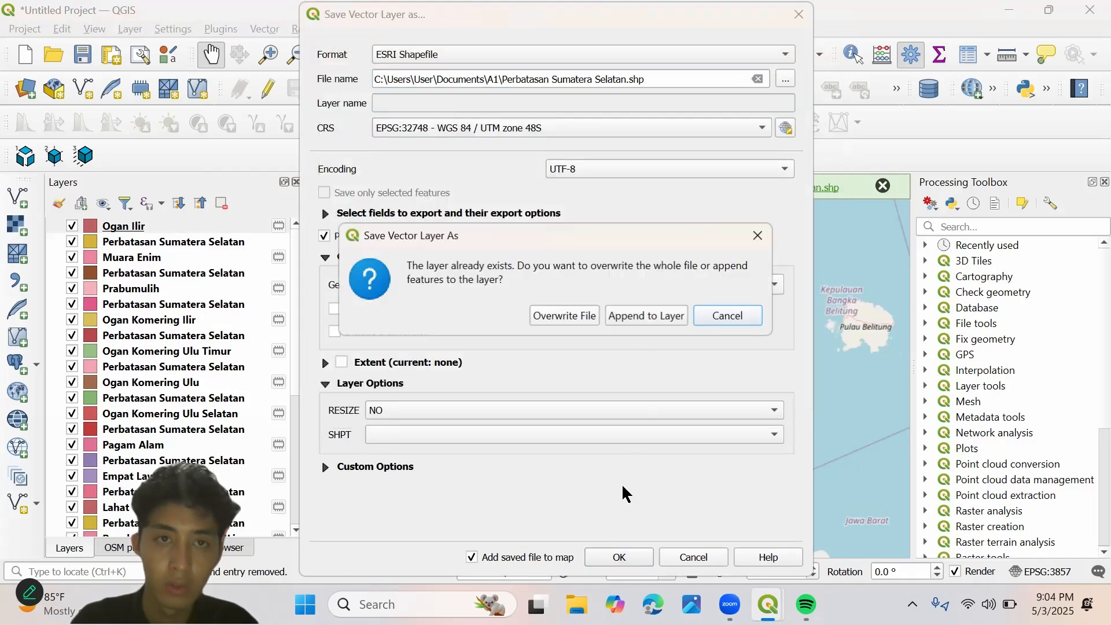
pyautogui.click(671, 317)
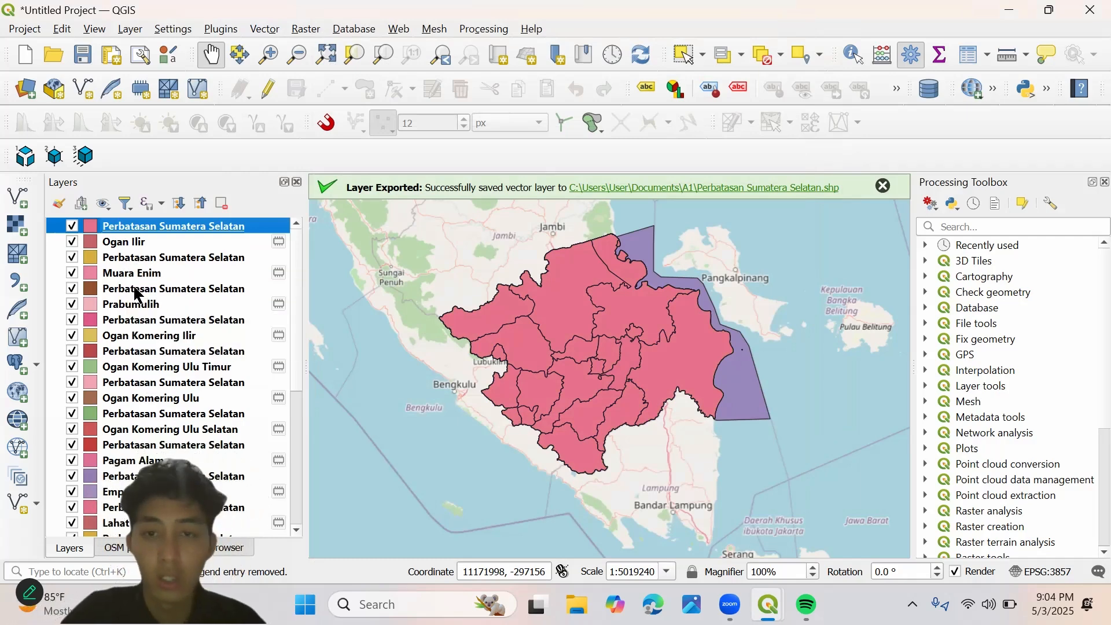
# - Style the topmost Perbatasan Sumatera Selatan layer with Categorized symbology, classified by the name field in random colors
pyautogui.rightClick(95, 228)
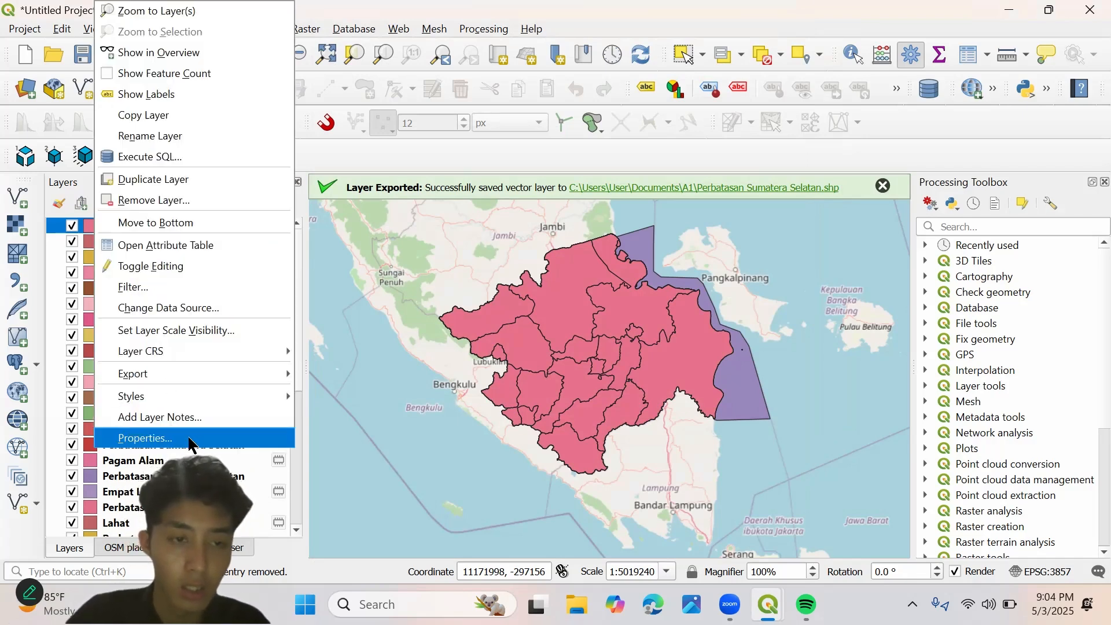
pyautogui.click(191, 443)
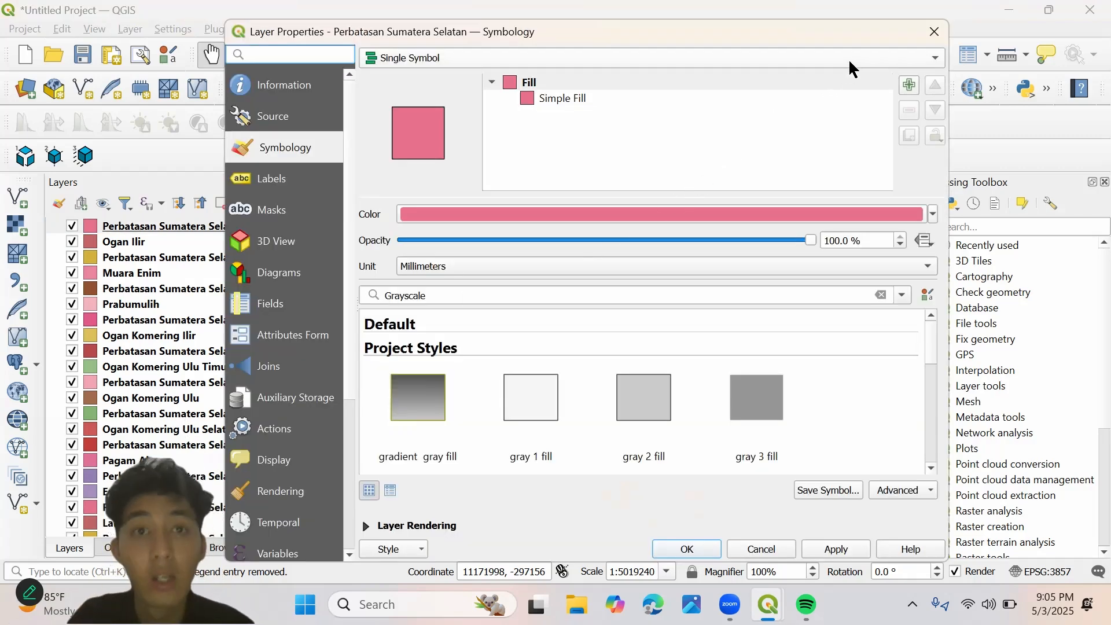
pyautogui.click(851, 58)
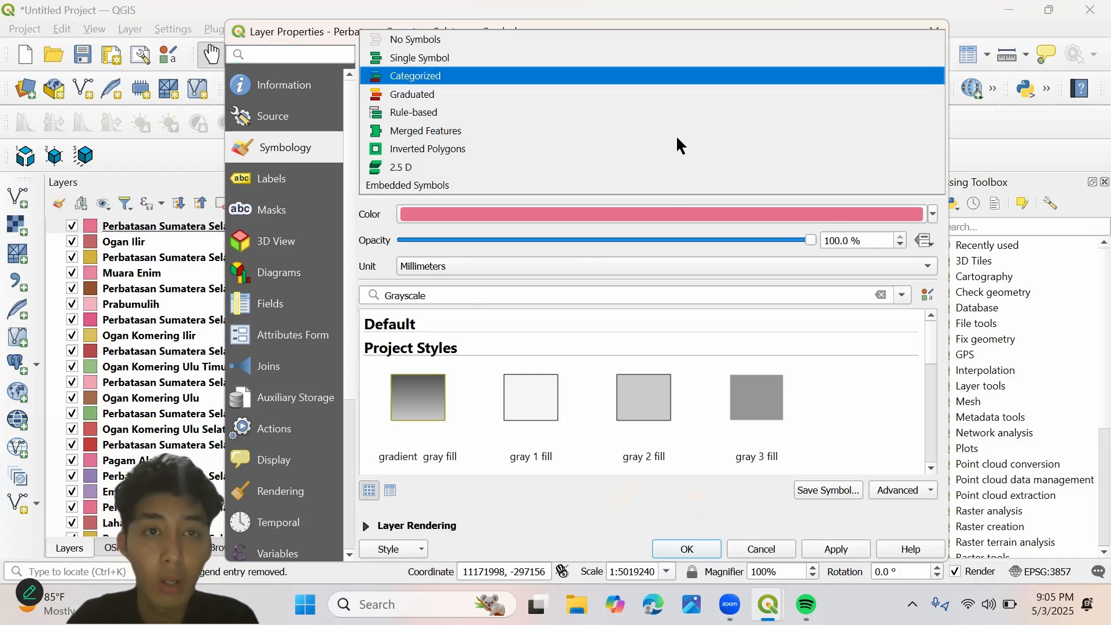
pyautogui.click(659, 78)
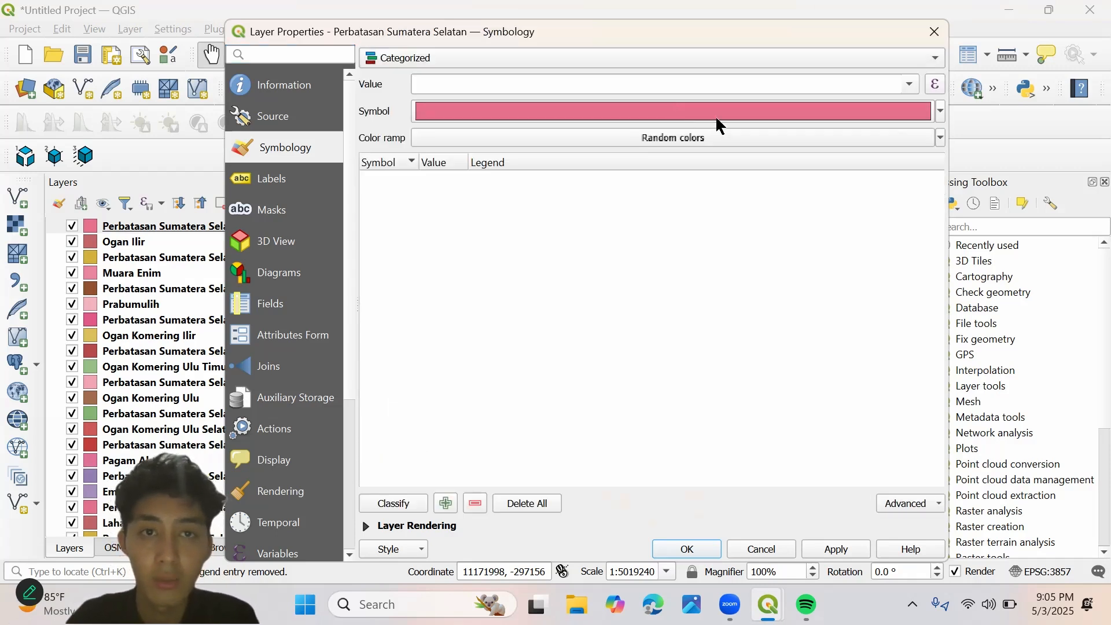
pyautogui.click(841, 86)
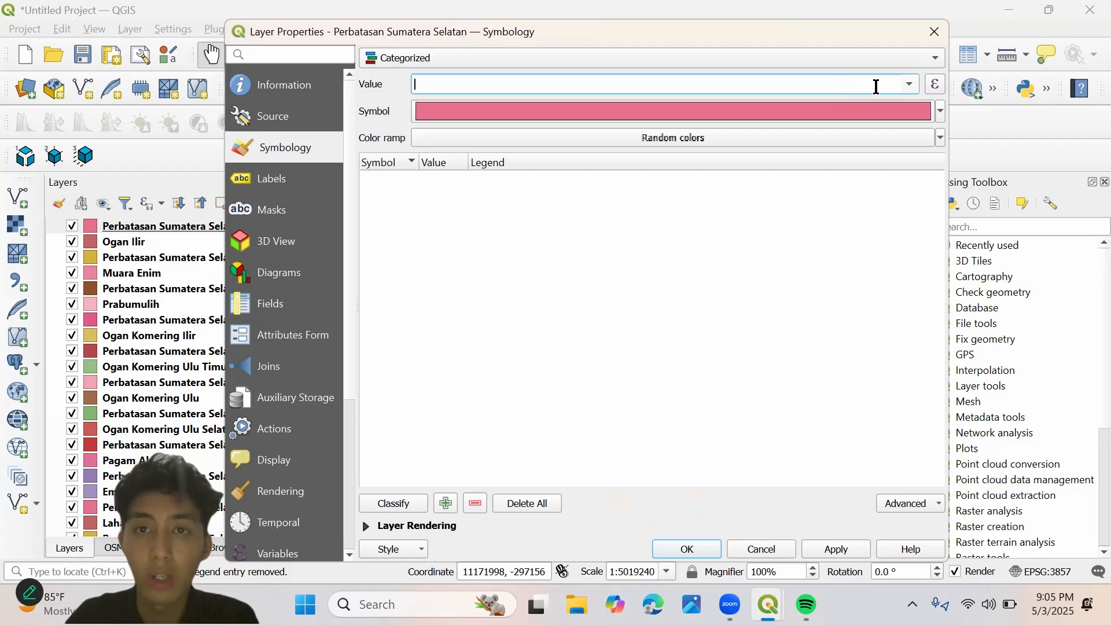
pyautogui.click(906, 82)
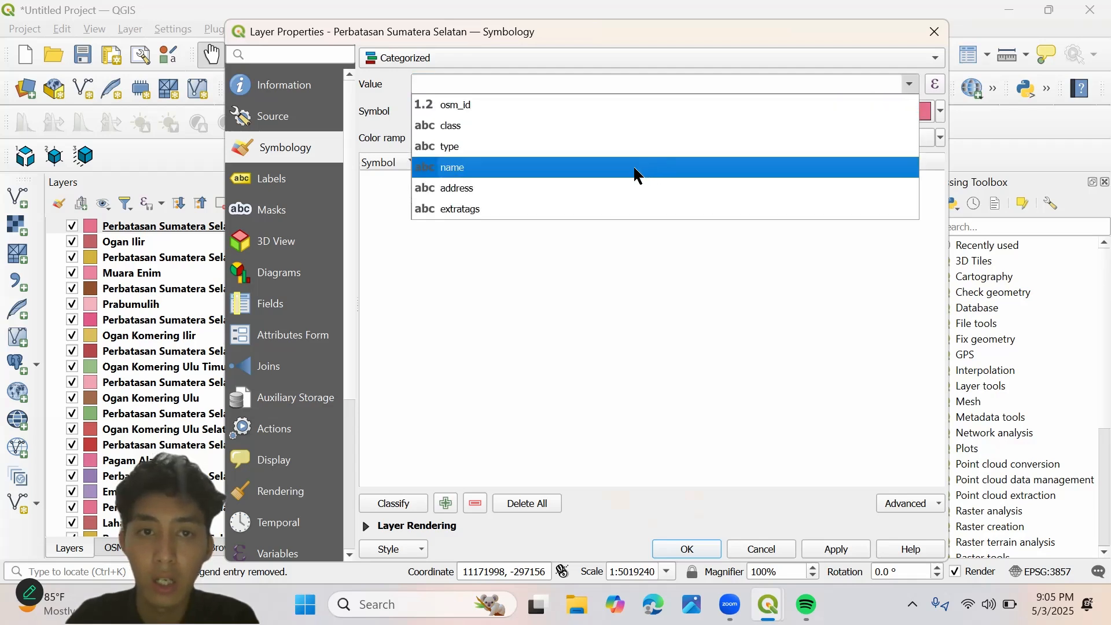
pyautogui.click(637, 172)
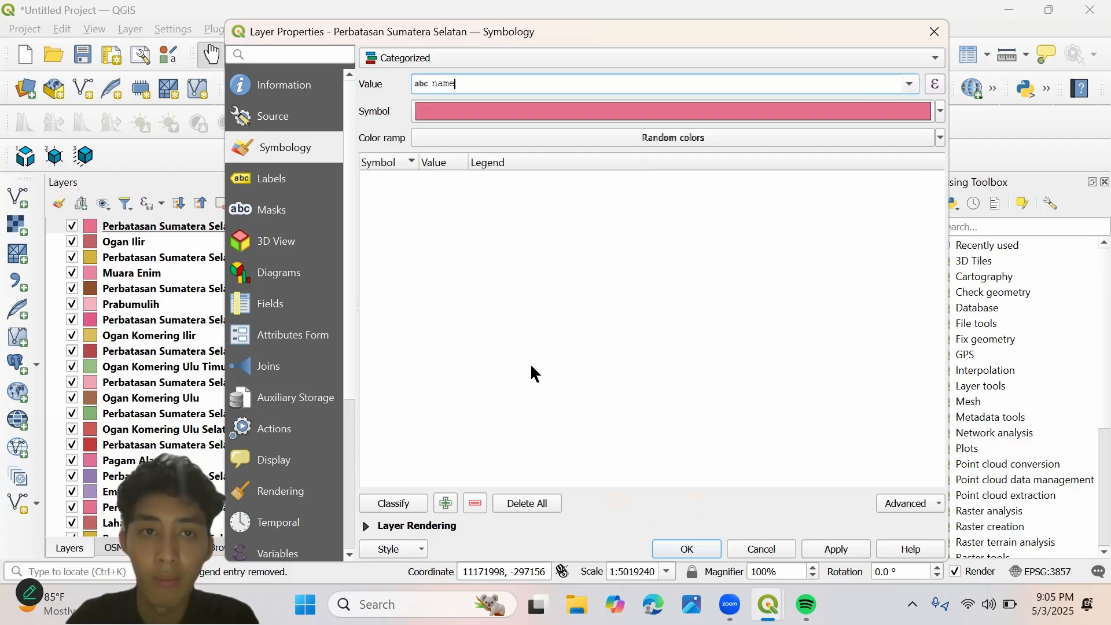
pyautogui.click(393, 503)
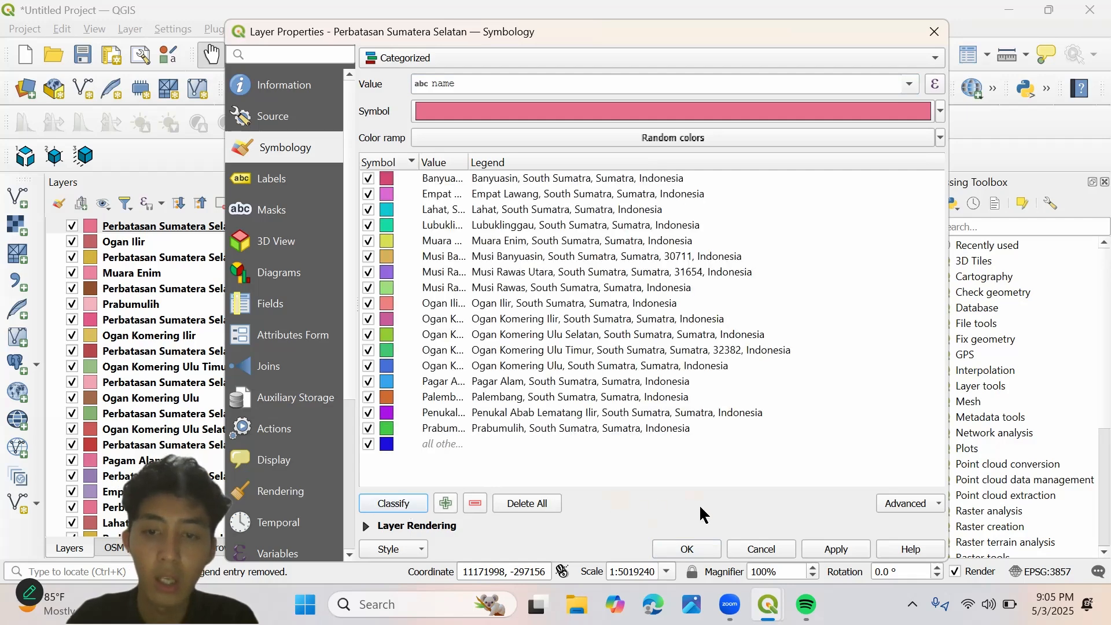
pyautogui.click(829, 549)
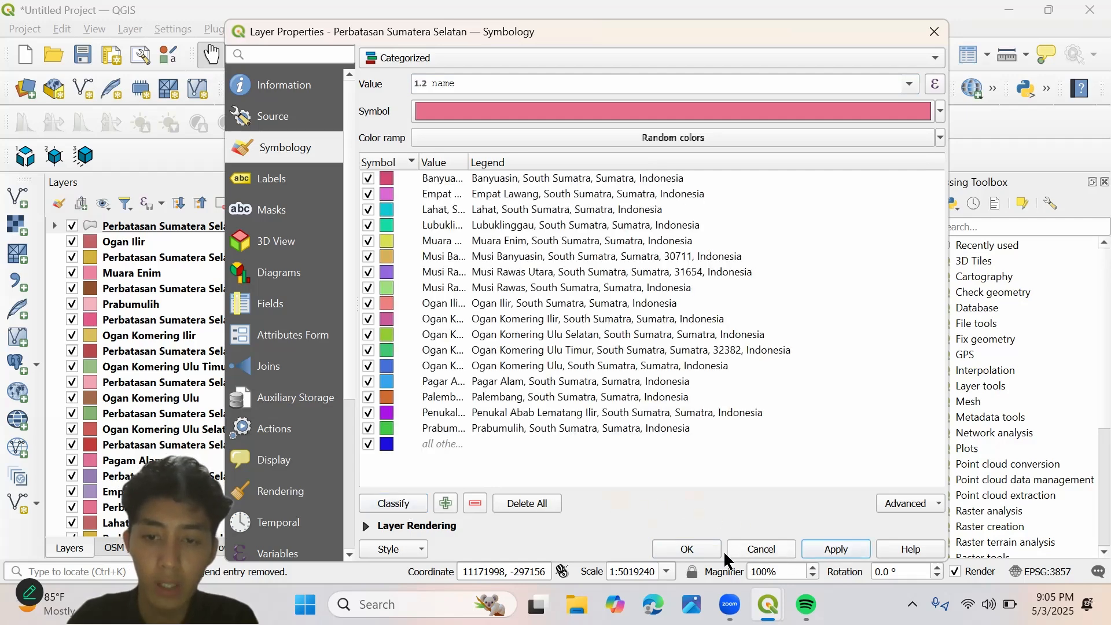
pyautogui.click(687, 550)
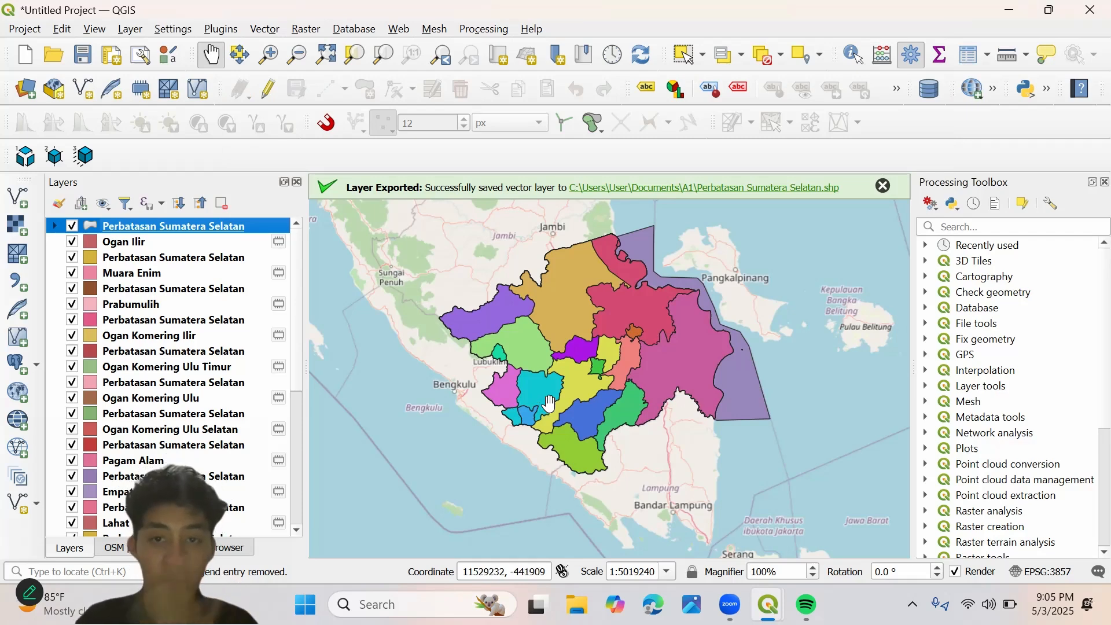
# - Turn on Single Labels based on the name field for the topmost Perbatasan Sumatera Selatan layer
pyautogui.rightClick(97, 232)
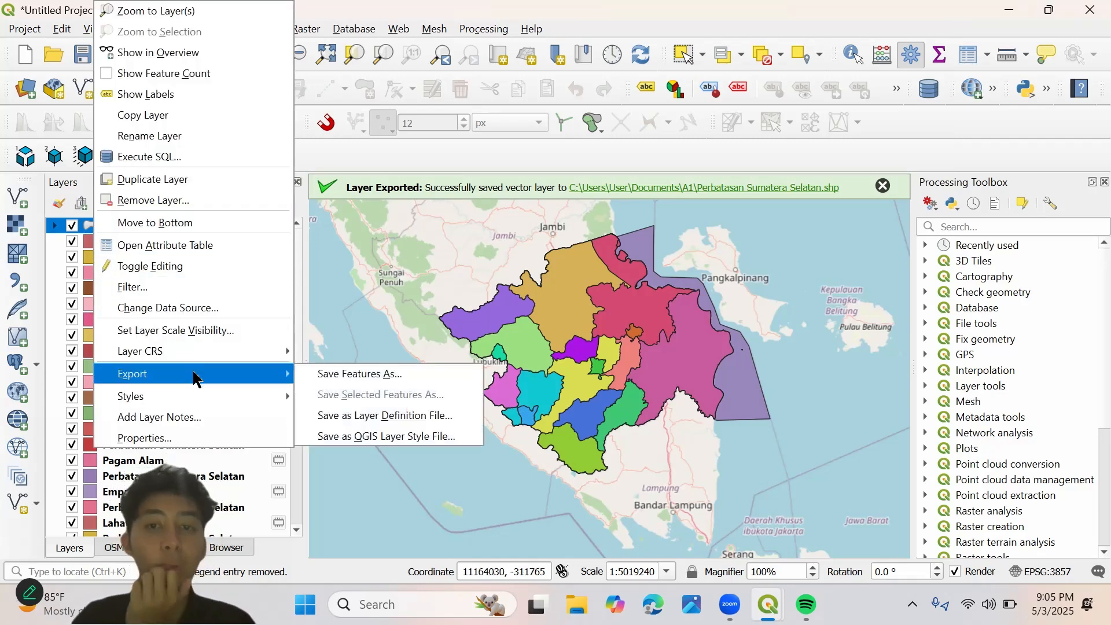
pyautogui.click(214, 444)
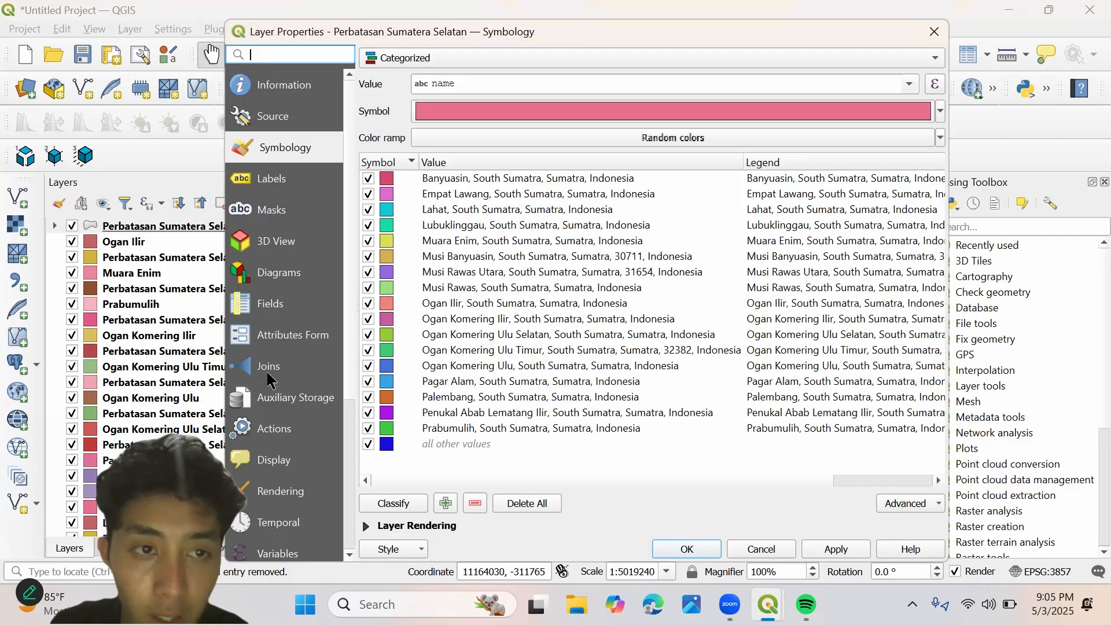
pyautogui.click(284, 179)
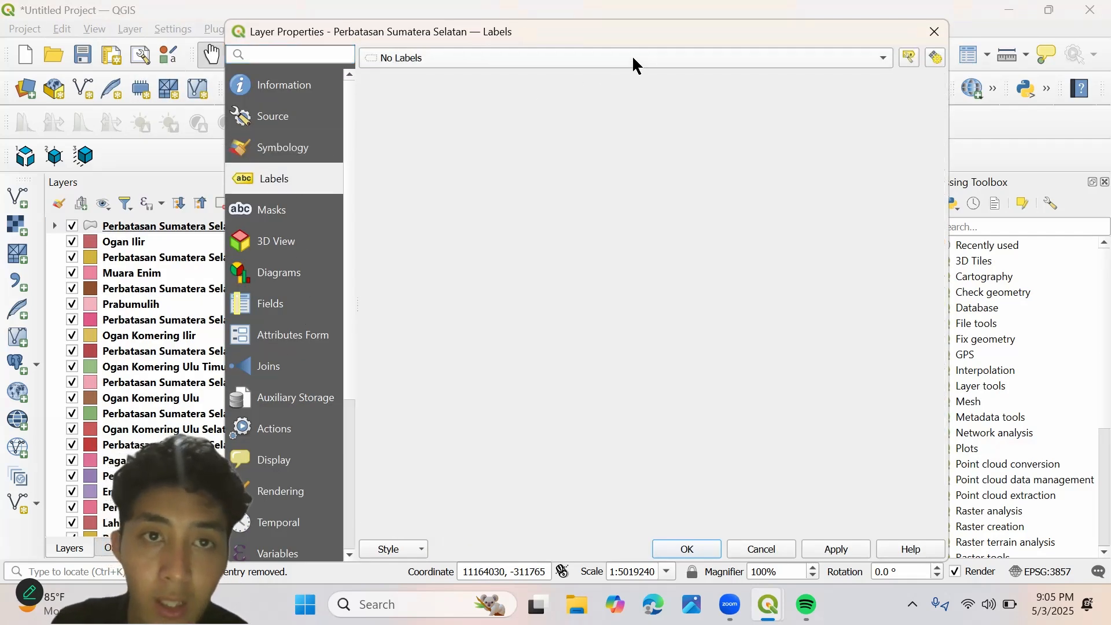
pyautogui.click(620, 65)
pyautogui.click(629, 76)
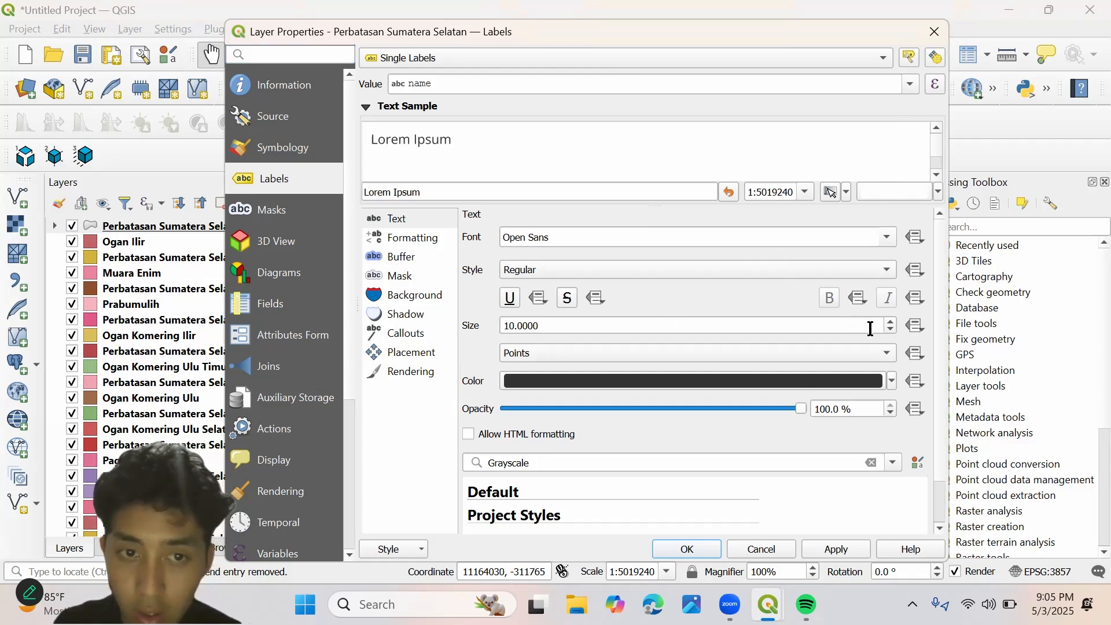
pyautogui.click(842, 551)
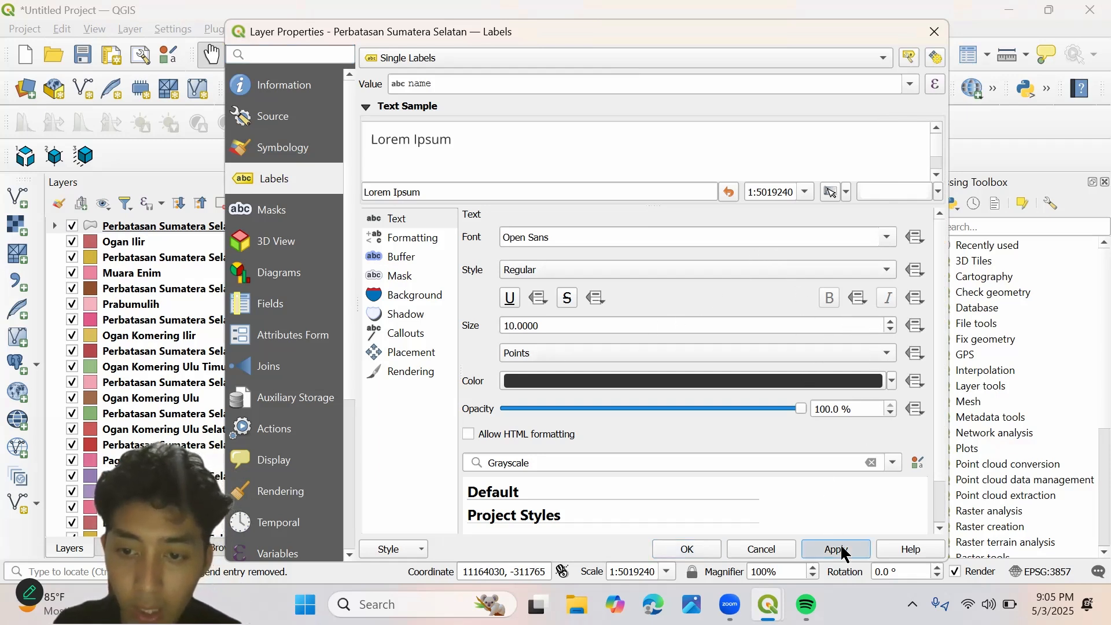
pyautogui.click(697, 551)
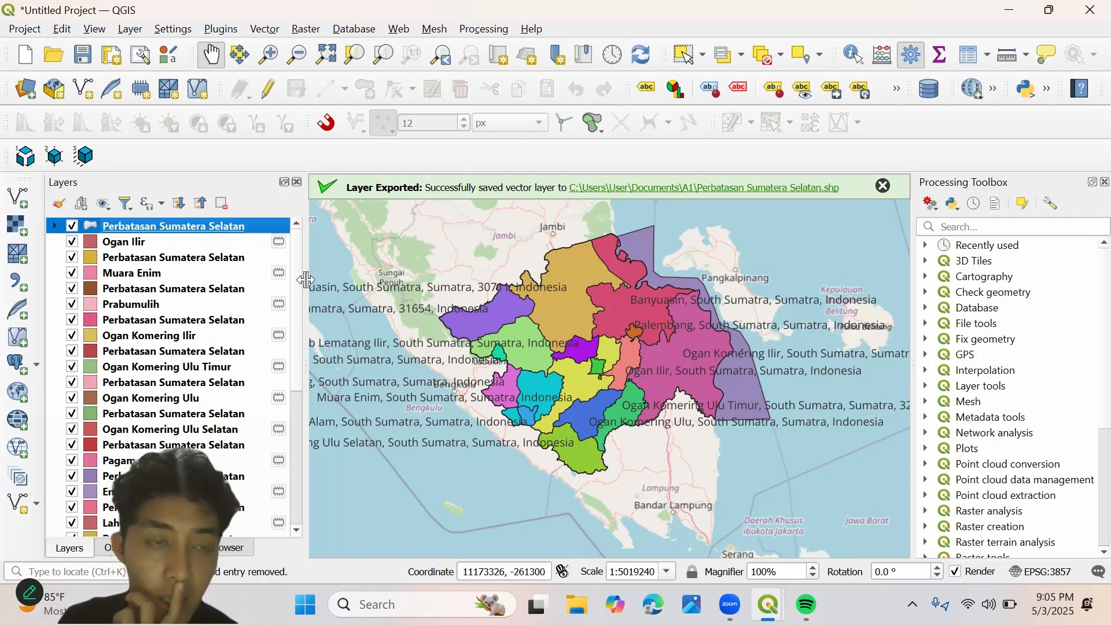
# - Open the attribute table of the topmost Perbatasan Sumatera Selatan layer and turn on editing
pyautogui.rightClick(95, 227)
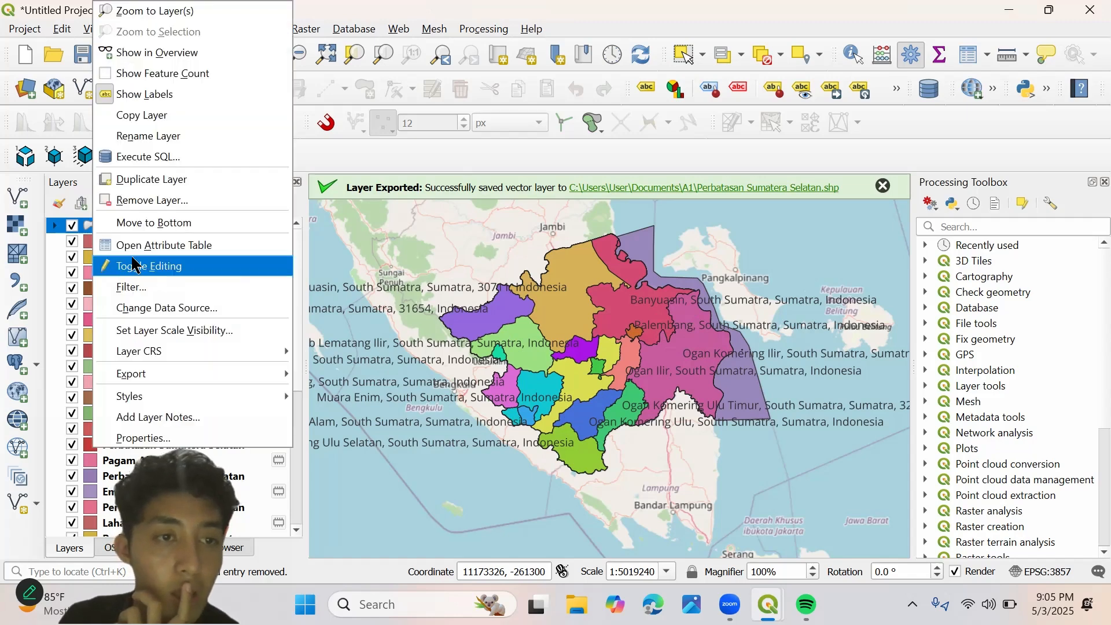
pyautogui.click(137, 247)
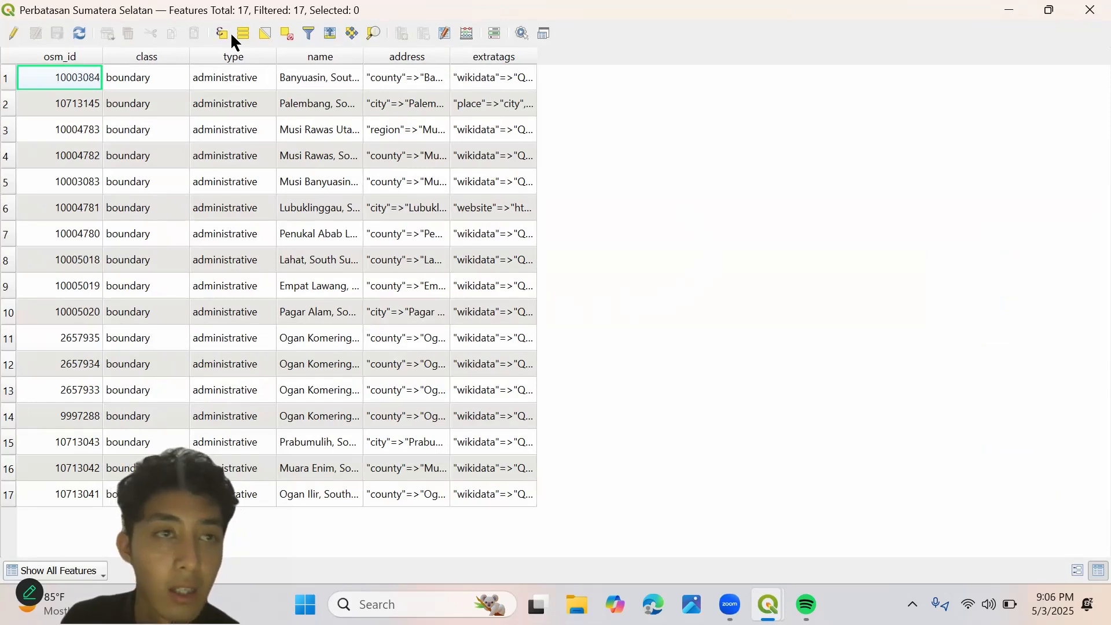
pyautogui.click(13, 38)
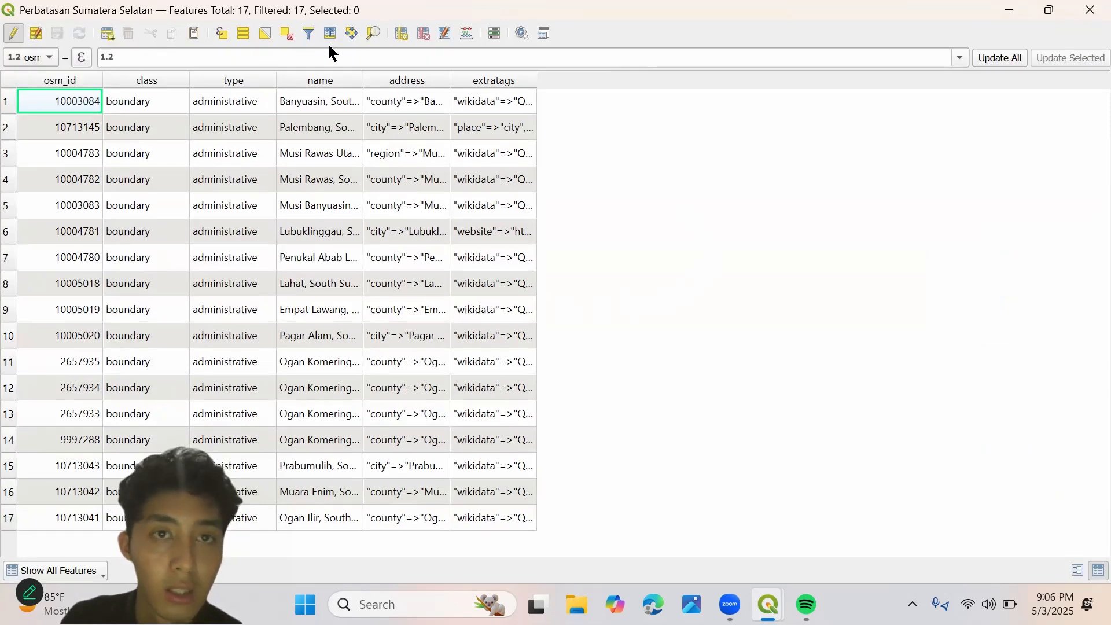
pyautogui.doubleClick(339, 97)
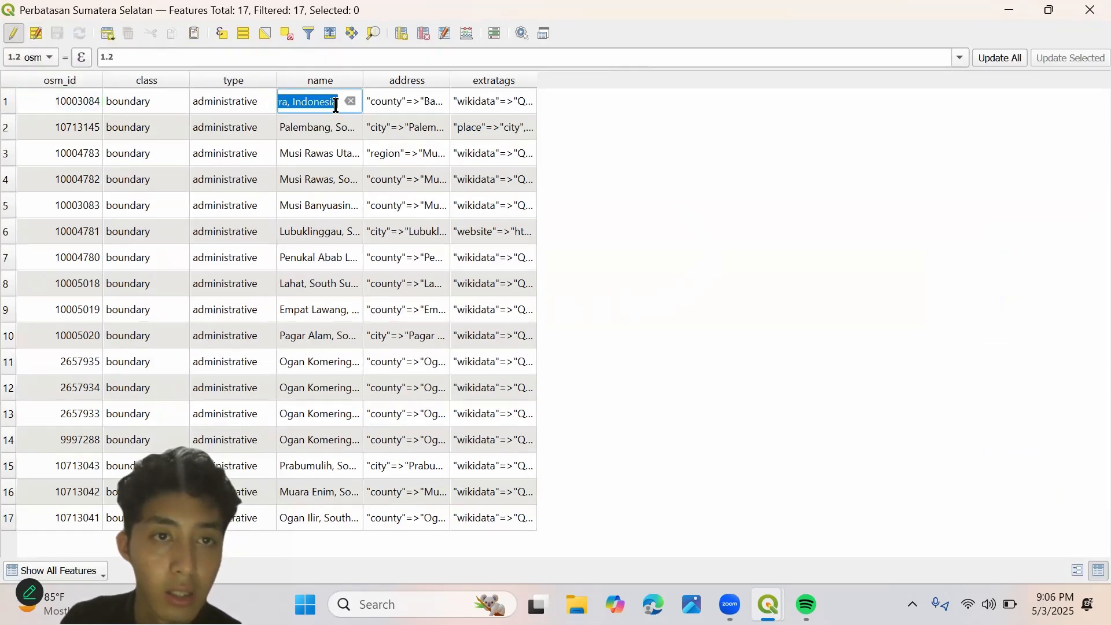
pyautogui.click(336, 105)
pyautogui.moveTo(334, 105)
pyautogui.mouseDown()
pyautogui.moveTo(295, 105)
pyautogui.moveTo(315, 106)
pyautogui.mouseUp()
pyautogui.press('Return')
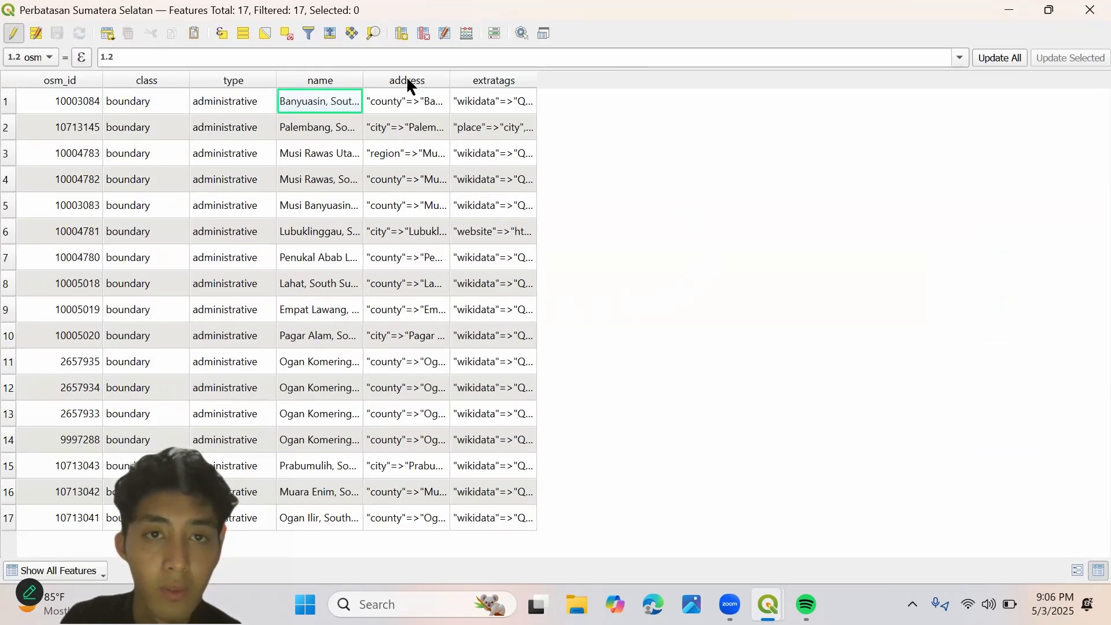
# - Sort the attribute table by the address column in ascending order
pyautogui.click(408, 81)
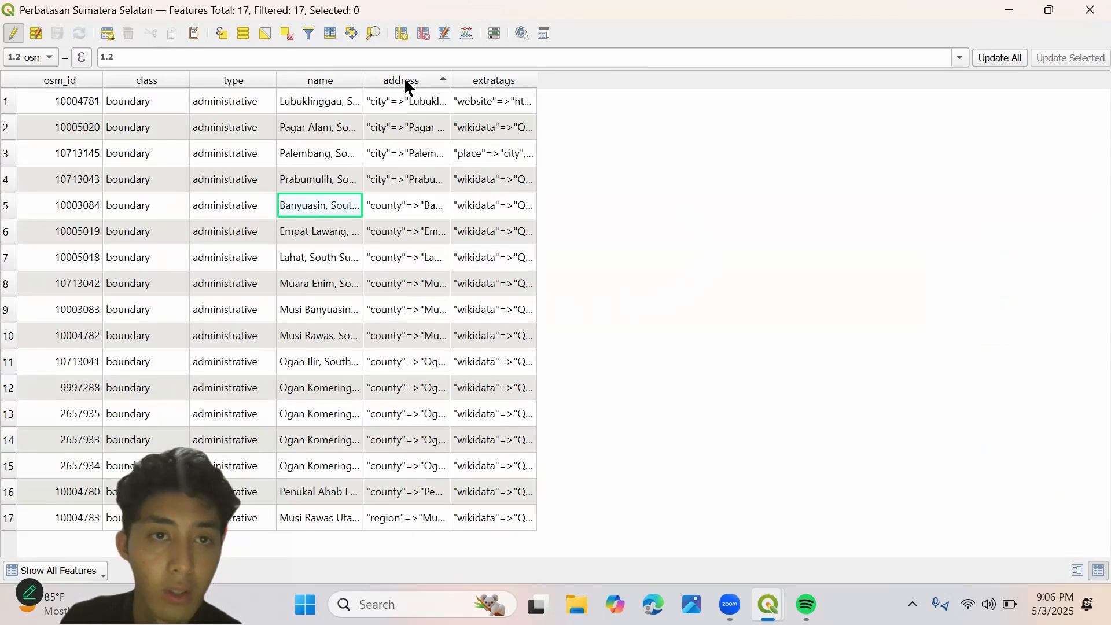
pyautogui.click(405, 81)
pyautogui.click(405, 81)
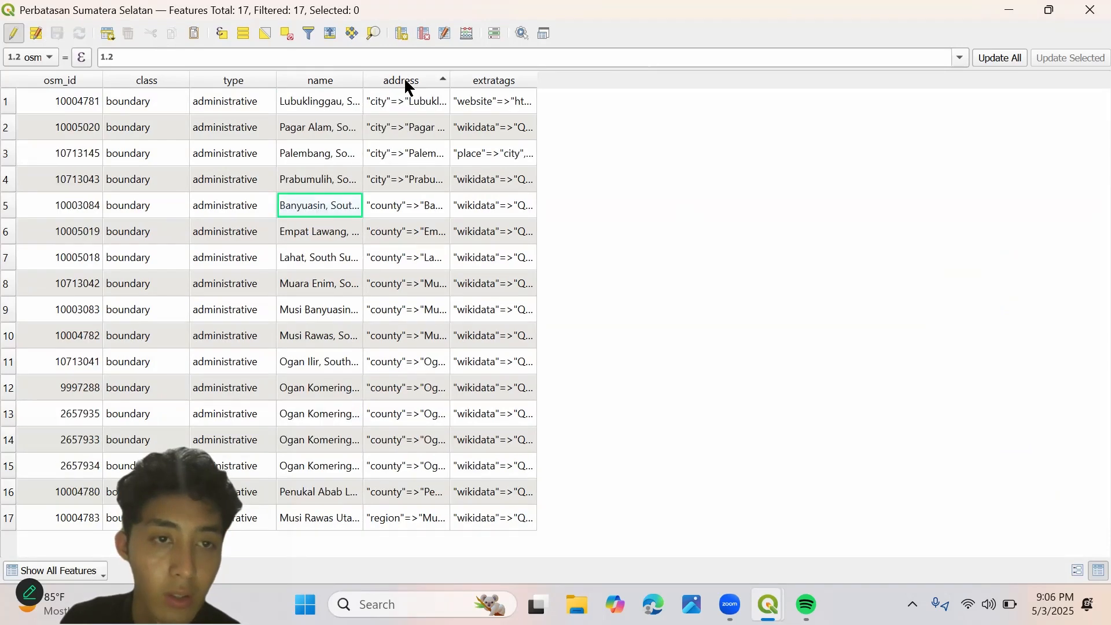
pyautogui.click(405, 81)
pyautogui.click(406, 81)
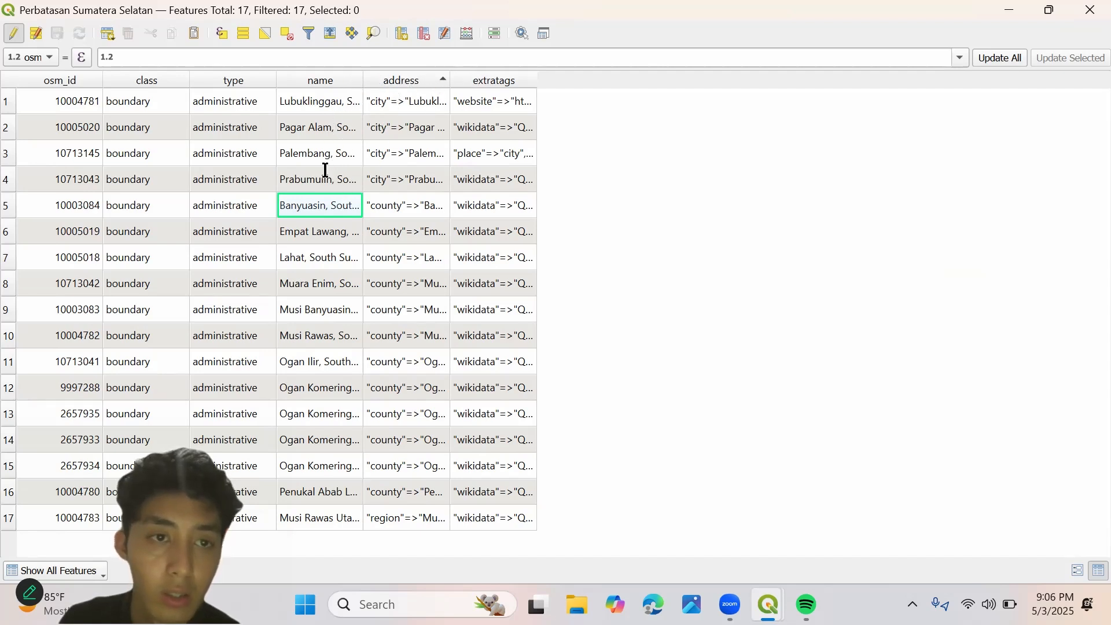
pyautogui.doubleClick(324, 207)
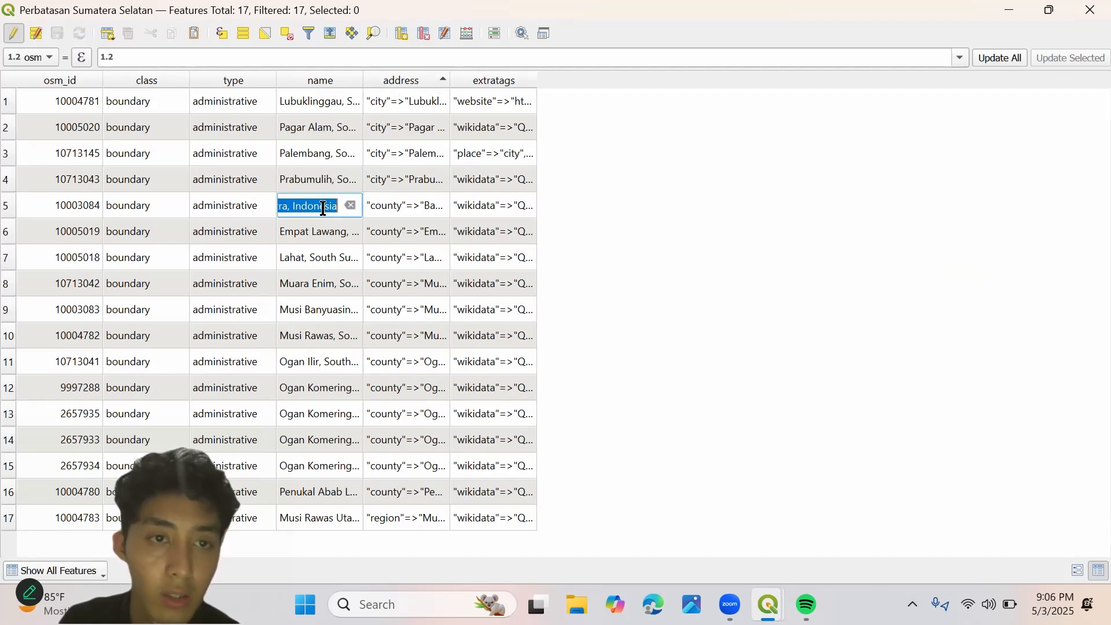
pyautogui.doubleClick(346, 106)
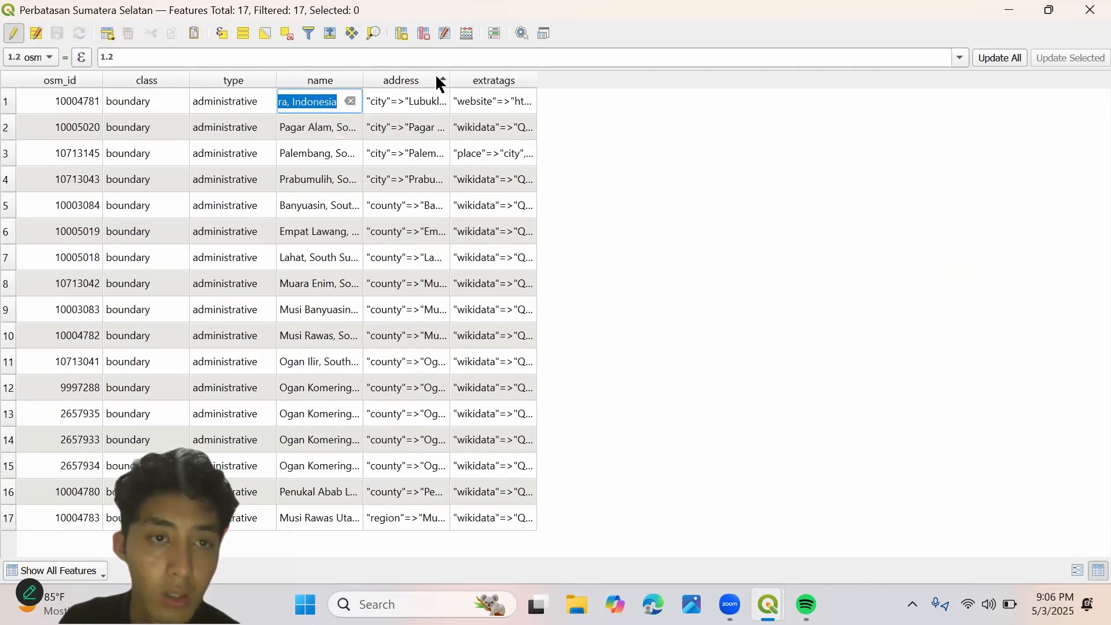
pyautogui.click(440, 83)
pyautogui.click(439, 84)
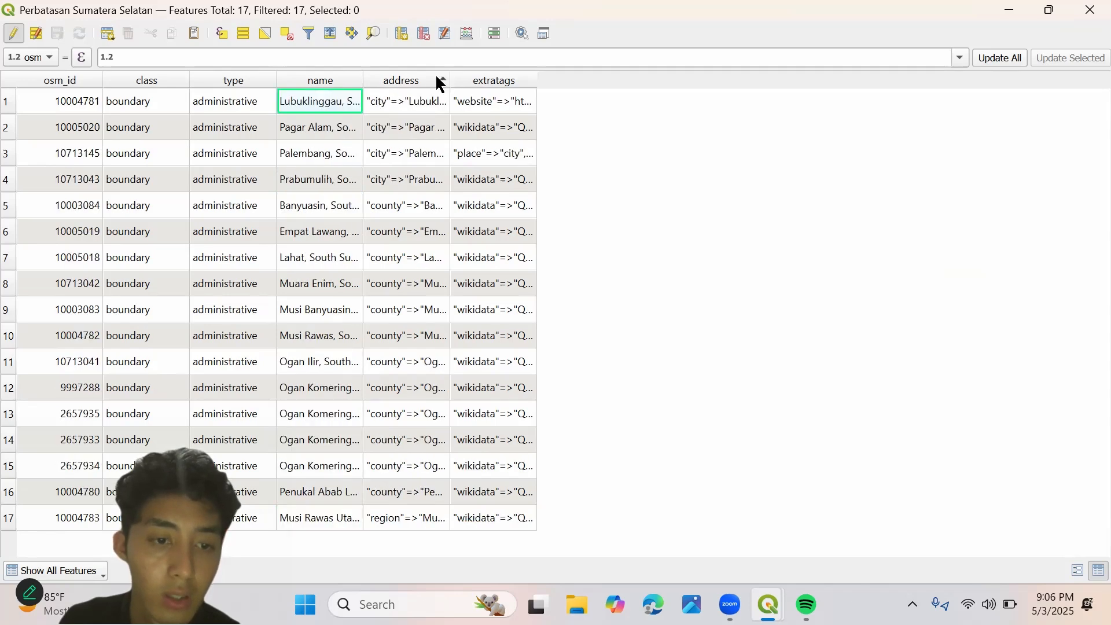
pyautogui.doubleClick(341, 104)
pyautogui.click(337, 101)
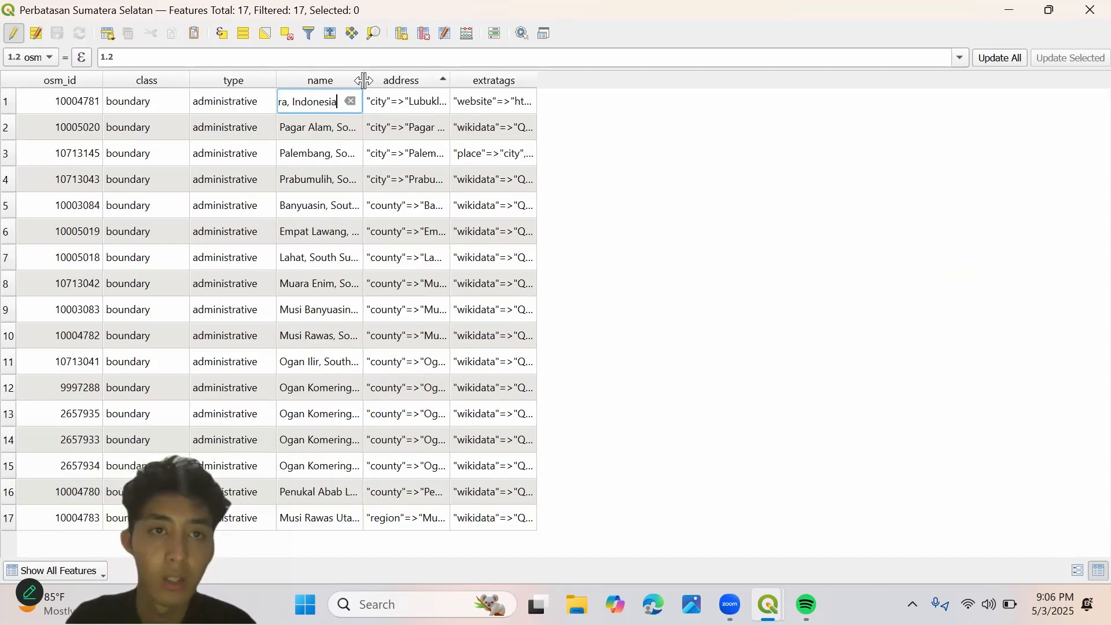
# - Widen the name column to fit the full names and shorten the first record's name to Lubuklinggau
pyautogui.moveTo(362, 81); pyautogui.dragTo(828, 110)
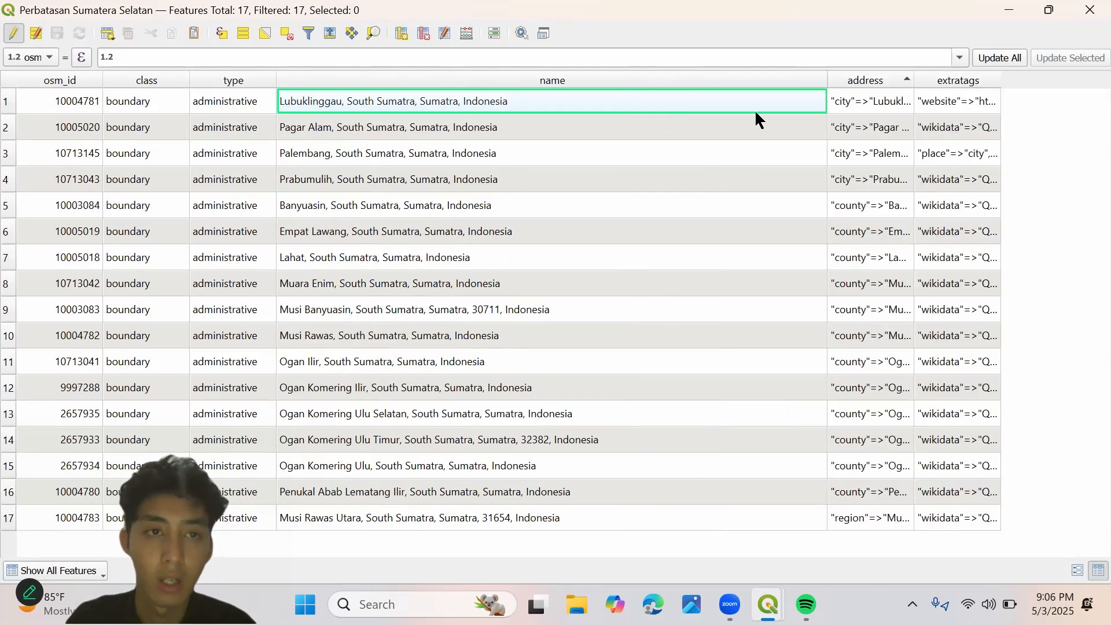
pyautogui.doubleClick(524, 100)
pyautogui.click(527, 101)
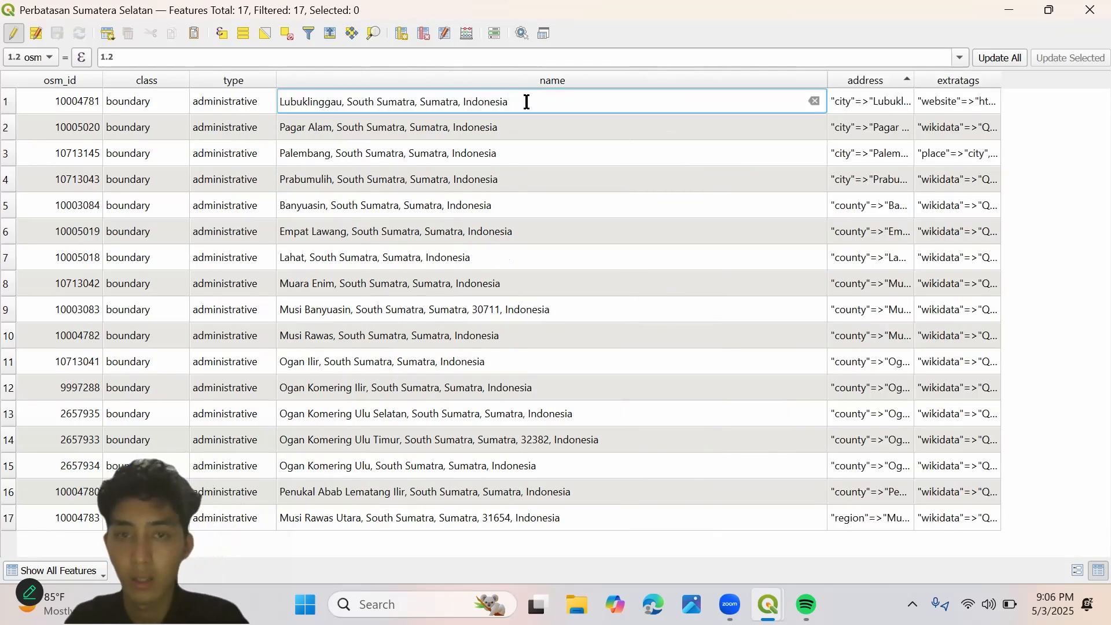
pyautogui.press('BackSpace')
pyautogui.press('BackSpace')
pyautogui.press('BackSpace')
pyautogui.press('BackSpace')
pyautogui.press('BackSpace')
pyautogui.press('BackSpace')
pyautogui.press('BackSpace')
pyautogui.press('BackSpace')
pyautogui.press('BackSpace')
pyautogui.press('BackSpace')
pyautogui.press('BackSpace')
pyautogui.press('BackSpace')
pyautogui.press('BackSpace')
pyautogui.press('BackSpace')
pyautogui.press('BackSpace')
pyautogui.press('BackSpace')
pyautogui.press('BackSpace')
pyautogui.press('BackSpace')
pyautogui.press('BackSpace')
pyautogui.press('BackSpace')
pyautogui.press('BackSpace')
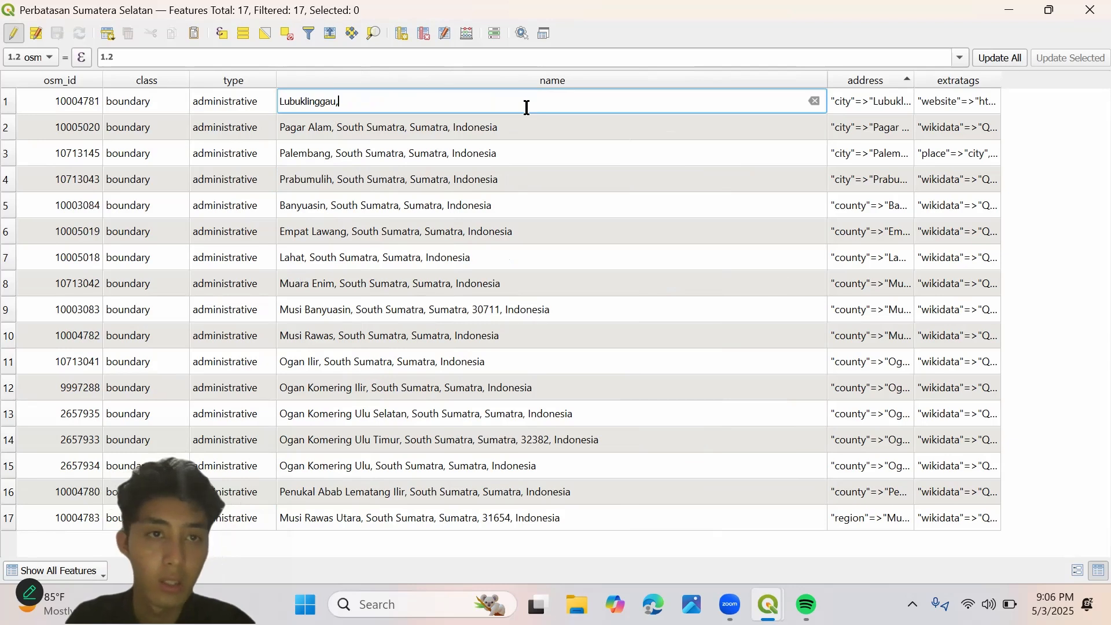
# - Shorten the second record's name to Pagar Alam, removing the province, island and country
pyautogui.doubleClick(559, 126)
pyautogui.click(557, 125)
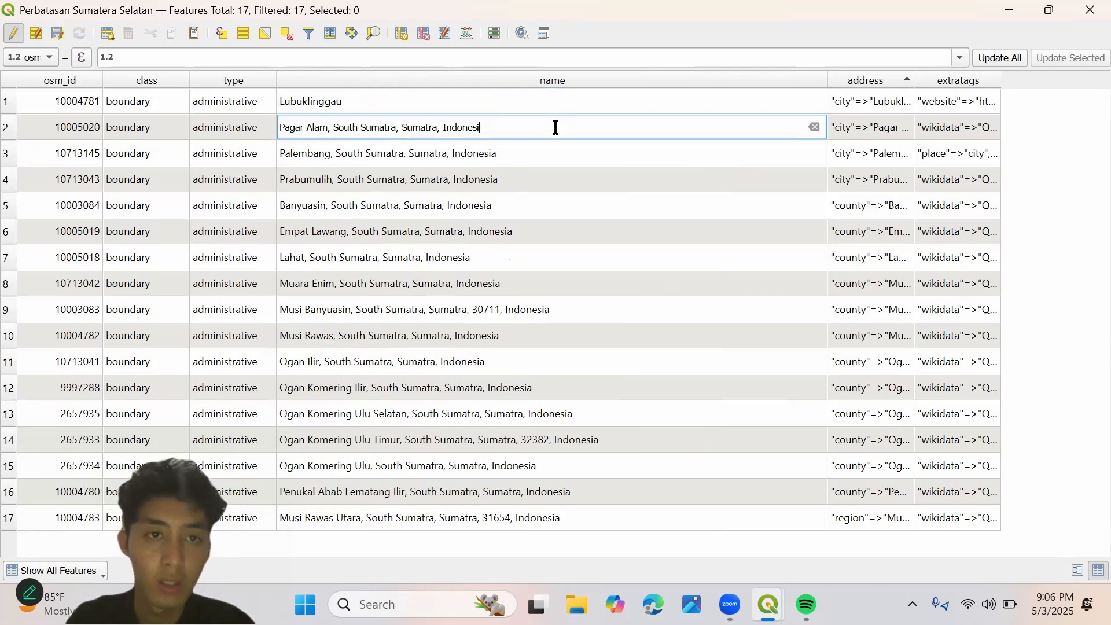
pyautogui.press('BackSpace')
pyautogui.press('BackSpace')
pyautogui.press('BackSpace')
pyautogui.press('BackSpace')
pyautogui.press('BackSpace')
pyautogui.press('BackSpace')
pyautogui.press('BackSpace')
pyautogui.press('BackSpace')
pyautogui.press('BackSpace')
pyautogui.press('BackSpace')
pyautogui.press('BackSpace')
pyautogui.press('BackSpace')
pyautogui.press('BackSpace')
pyautogui.press('BackSpace')
pyautogui.press('BackSpace')
pyautogui.press('BackSpace')
pyautogui.press('BackSpace')
pyautogui.press('BackSpace')
pyautogui.press('BackSpace')
pyautogui.press('BackSpace')
pyautogui.press('BackSpace')
pyautogui.press('BackSpace')
pyautogui.press('BackSpace')
pyautogui.press('BackSpace')
pyautogui.press('BackSpace')
pyautogui.press('BackSpace')
pyautogui.press('BackSpace')
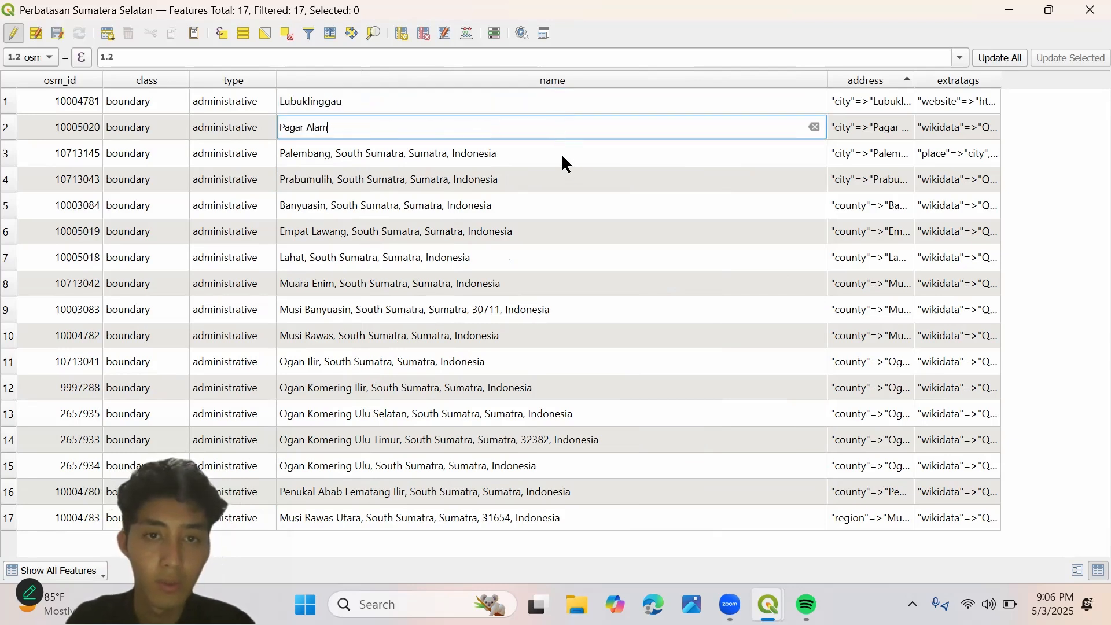
# - Shorten the third record's name to Palembang, removing the province, island and country
pyautogui.doubleClick(563, 154)
pyautogui.press('BackSpace')
pyautogui.press('BackSpace')
pyautogui.press('BackSpace')
pyautogui.press('BackSpace')
pyautogui.press('BackSpace')
pyautogui.press('BackSpace')
pyautogui.press('BackSpace')
pyautogui.press('BackSpace')
pyautogui.press('BackSpace')
pyautogui.press('BackSpace')
pyautogui.press('BackSpace')
pyautogui.press('BackSpace')
pyautogui.press('BackSpace')
pyautogui.press('BackSpace')
pyautogui.press('BackSpace')
pyautogui.press('BackSpace')
pyautogui.press('BackSpace')
pyautogui.press('BackSpace')
pyautogui.press('BackSpace')
pyautogui.press('BackSpace')
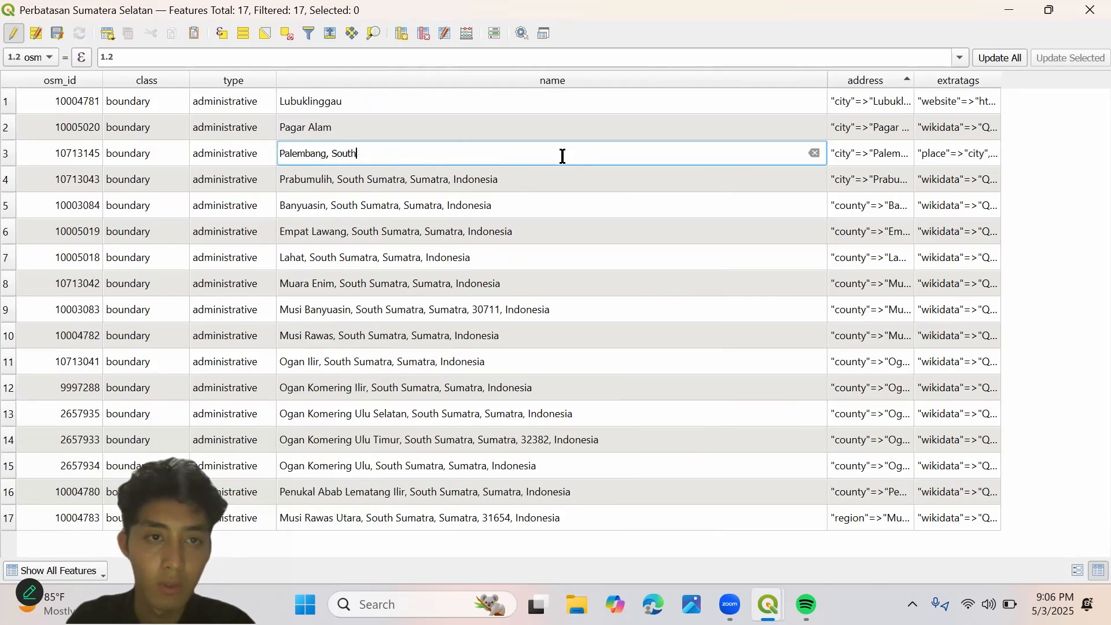
pyautogui.press('BackSpace')
pyautogui.press('BackSpace')
pyautogui.press('BackSpace')
pyautogui.press('BackSpace')
pyautogui.press('BackSpace')
pyautogui.press('BackSpace')
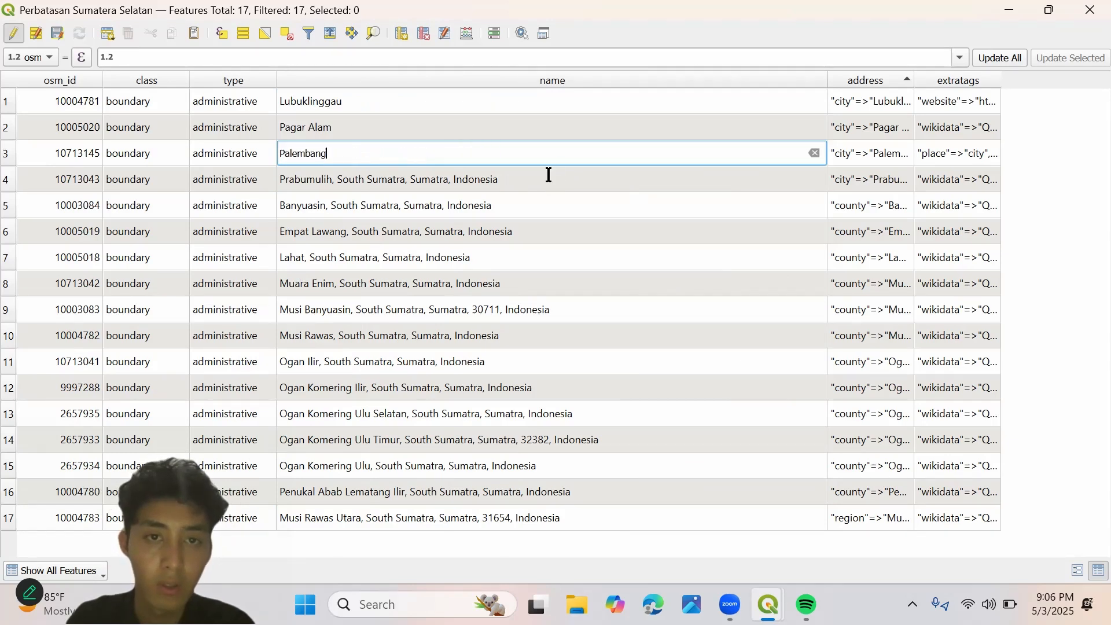
# - Shorten the fourth record's name to Prabumulih, removing the province, island and country
pyautogui.doubleClick(550, 175)
pyautogui.click(550, 175)
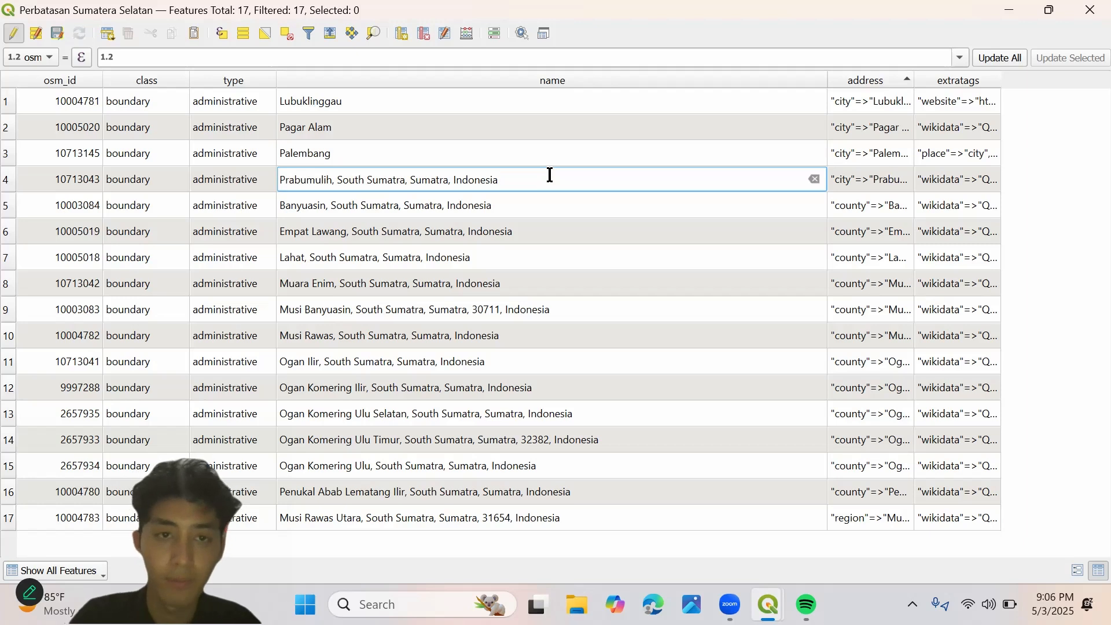
pyautogui.hotkey('shift', 'Left')
pyautogui.hotkey('shift', 'Left')
pyautogui.hotkey('shift', 'Left')
pyautogui.hotkey('shift', 'Left')
pyautogui.hotkey('shift', 'Left')
pyautogui.hotkey('shift', 'Left')
pyautogui.hotkey('shift', 'Left')
pyautogui.hotkey('shift', 'Left')
pyautogui.hotkey('shift', 'Left')
pyautogui.hotkey('shift', 'Left')
pyautogui.hotkey('shift', 'Left')
pyautogui.hotkey('shift', 'Left')
pyautogui.hotkey('shift', 'Left')
pyautogui.hotkey('shift', 'Left')
pyautogui.hotkey('shift', 'Left')
pyautogui.hotkey('shift', 'Left')
pyautogui.hotkey('shift', 'Left')
pyautogui.hotkey('shift', 'Left')
pyautogui.hotkey('shift', 'Left')
pyautogui.hotkey('shift', 'Left')
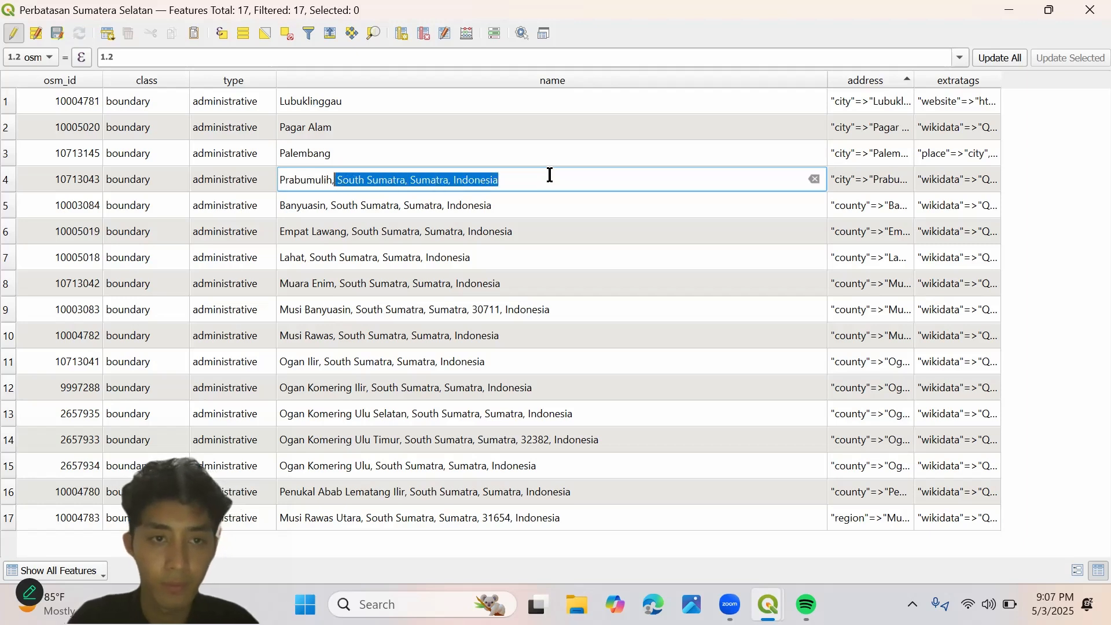
pyautogui.press('BackSpace')
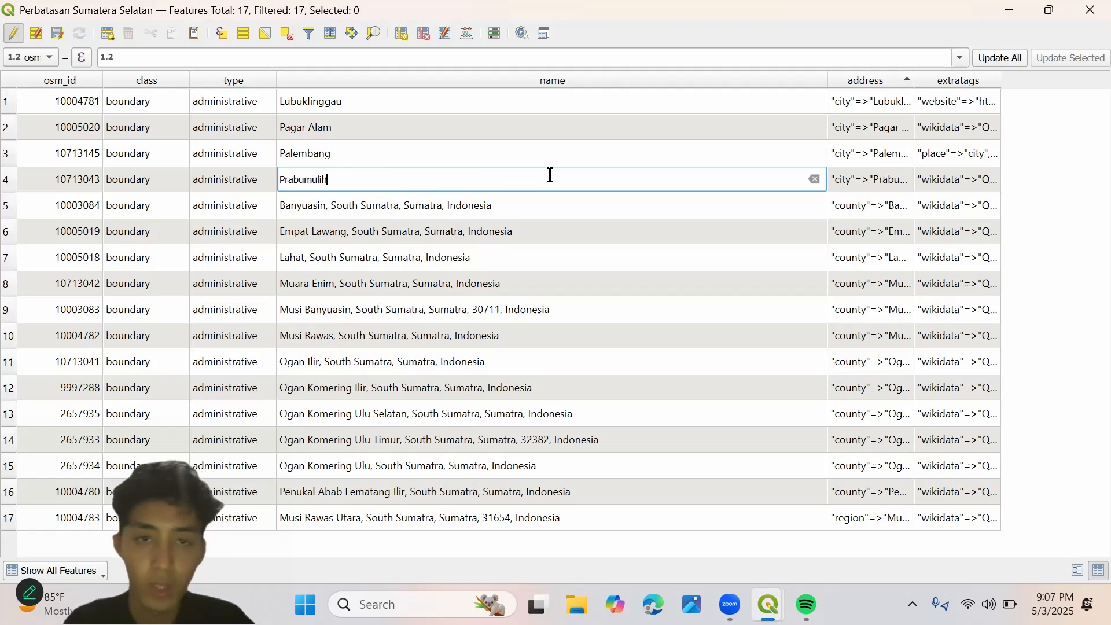
# - Shorten the fifth record's name to Banyuasin, removing the province, island and country
pyautogui.doubleClick(533, 206)
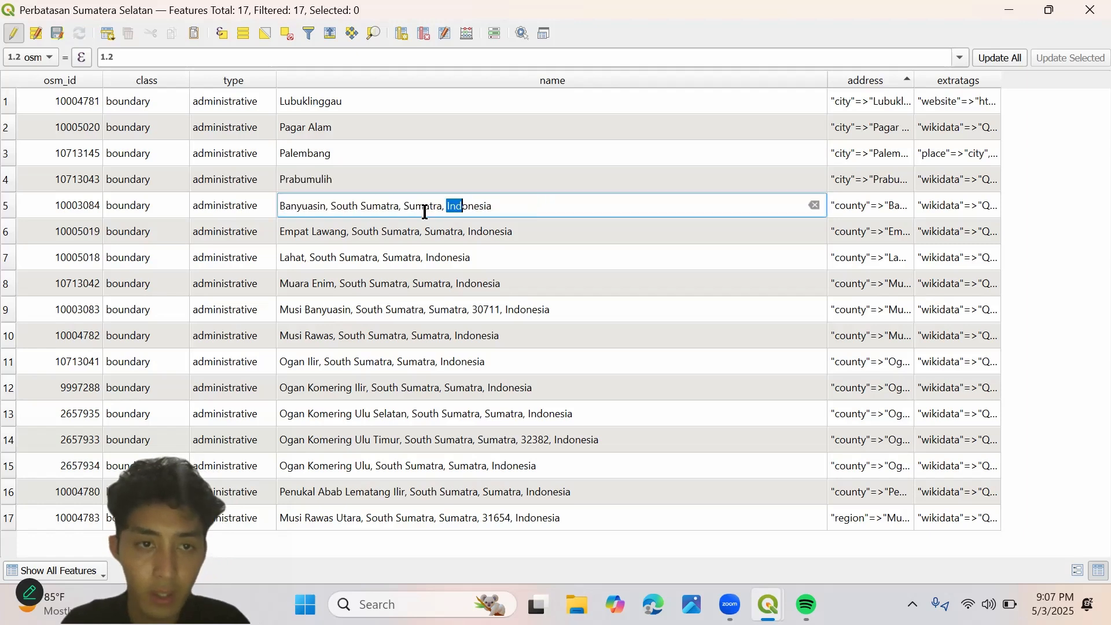
pyautogui.click(493, 206)
pyautogui.moveTo(447, 206); pyautogui.dragTo(329, 207)
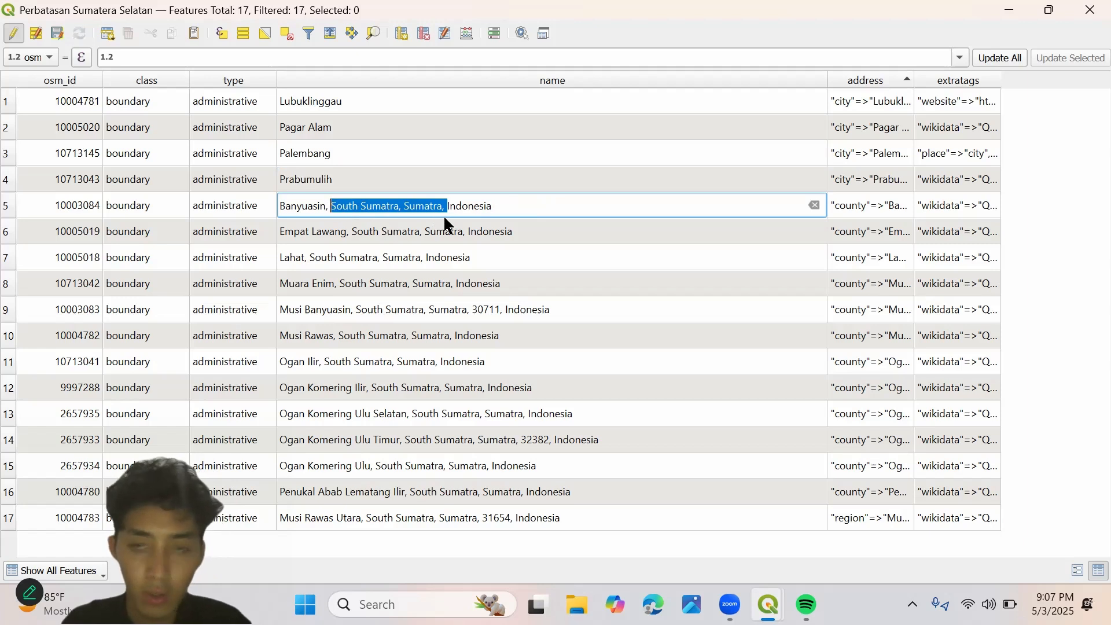
pyautogui.press('BackSpace')
pyautogui.click(463, 206)
pyautogui.press('BackSpace')
pyautogui.press('BackSpace')
pyautogui.press('BackSpace')
pyautogui.press('BackSpace')
pyautogui.press('BackSpace')
pyautogui.press('BackSpace')
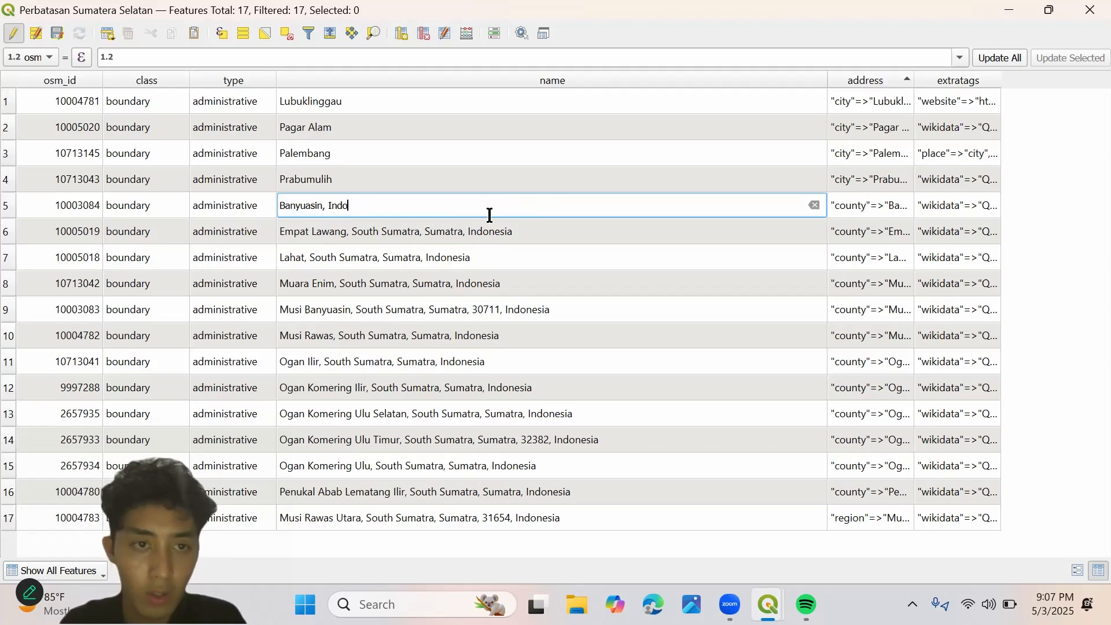
pyautogui.press('BackSpace')
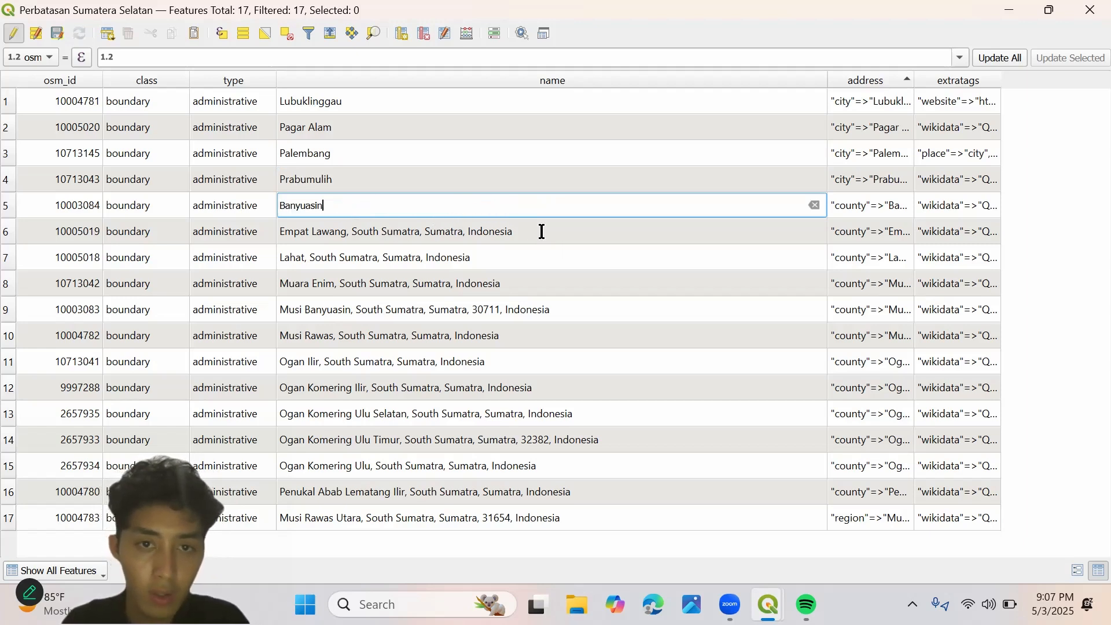
# - Shorten the sixth record's name to Empat Lawang, removing the province, island and country
pyautogui.doubleClick(540, 230)
pyautogui.click(528, 230)
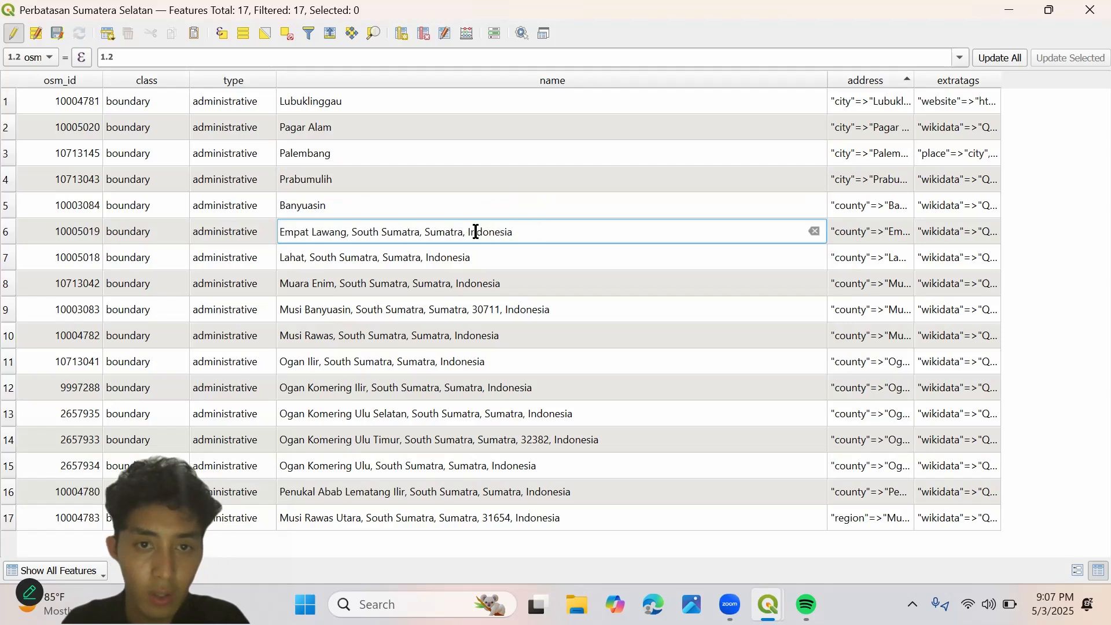
pyautogui.moveTo(475, 231); pyautogui.dragTo(351, 231)
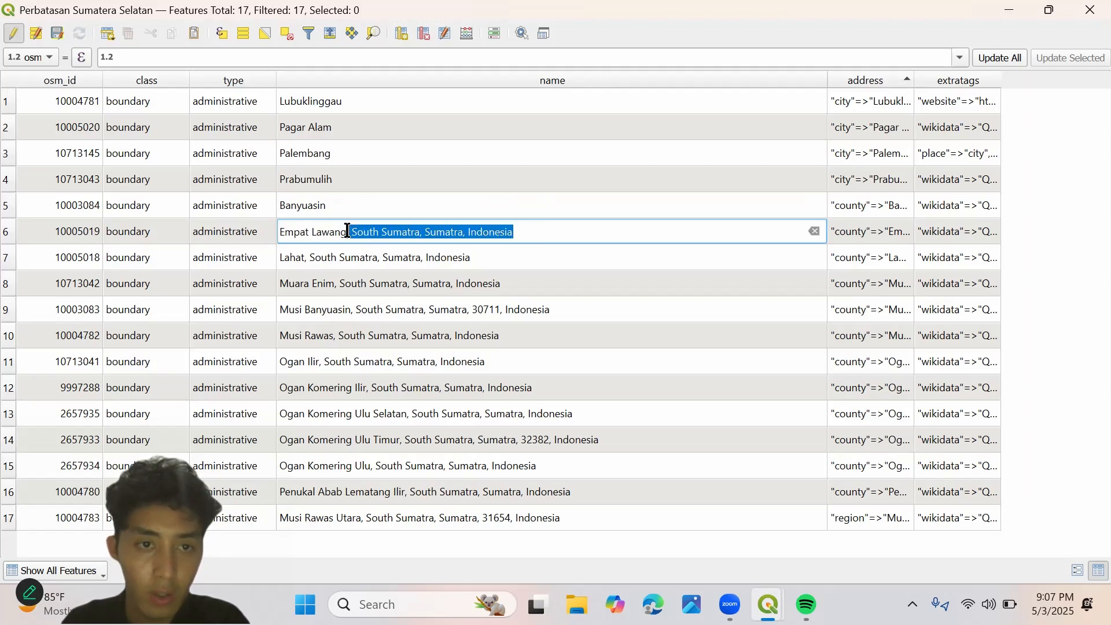
pyautogui.press('BackSpace')
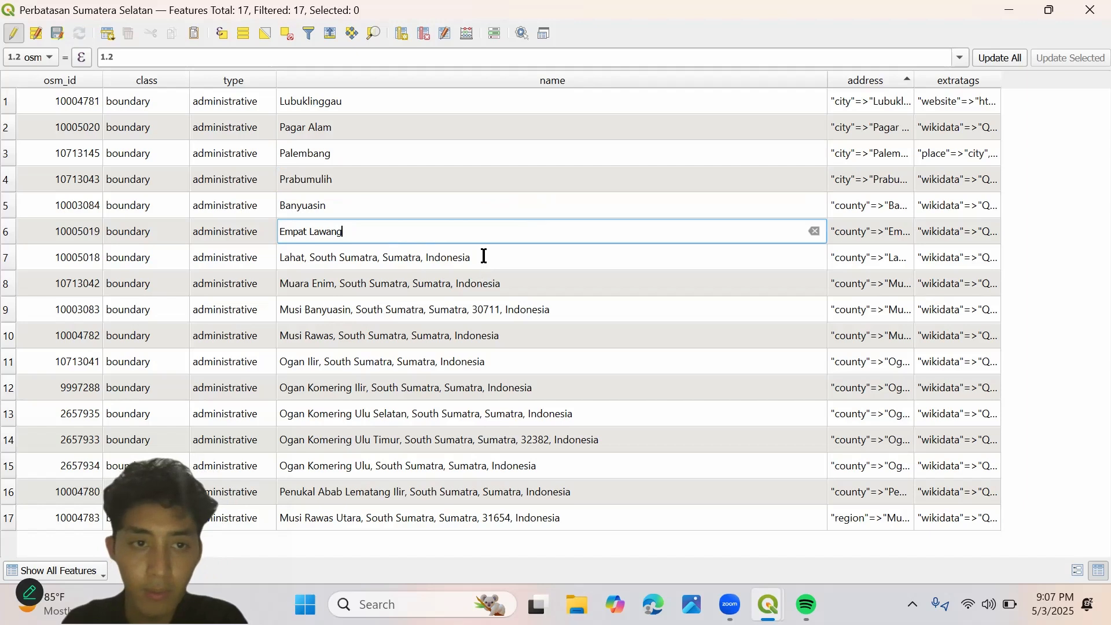
# - Shorten the seventh record's name to Lahat, removing the province, island and country
pyautogui.click(485, 256)
pyautogui.doubleClick(485, 257)
pyautogui.press('BackSpace')
pyautogui.press('BackSpace')
pyautogui.press('BackSpace')
pyautogui.press('BackSpace')
pyautogui.press('BackSpace')
pyautogui.press('BackSpace')
pyautogui.press('BackSpace')
pyautogui.press('BackSpace')
pyautogui.press('BackSpace')
pyautogui.press('BackSpace')
pyautogui.press('BackSpace')
pyautogui.press('BackSpace')
pyautogui.press('BackSpace')
pyautogui.press('BackSpace')
pyautogui.press('BackSpace')
pyautogui.press('BackSpace')
pyautogui.press('BackSpace')
pyautogui.press('BackSpace')
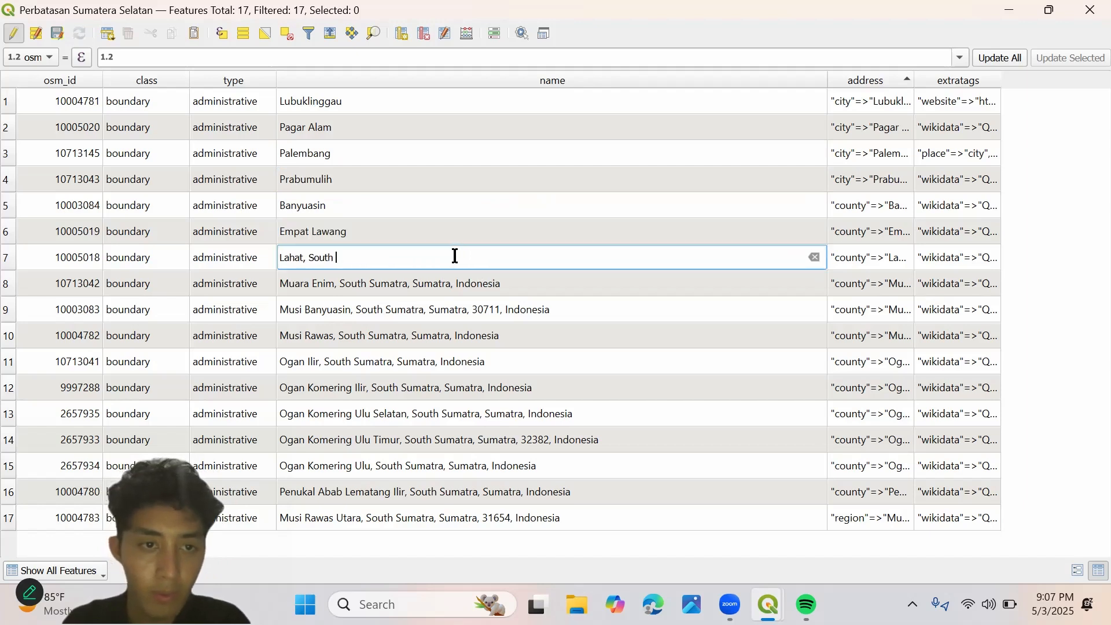
pyautogui.press('BackSpace')
pyautogui.press('BackSpace')
pyautogui.press('BackSpace')
pyautogui.press('BackSpace')
pyautogui.press('BackSpace')
pyautogui.press('BackSpace')
pyautogui.press('BackSpace')
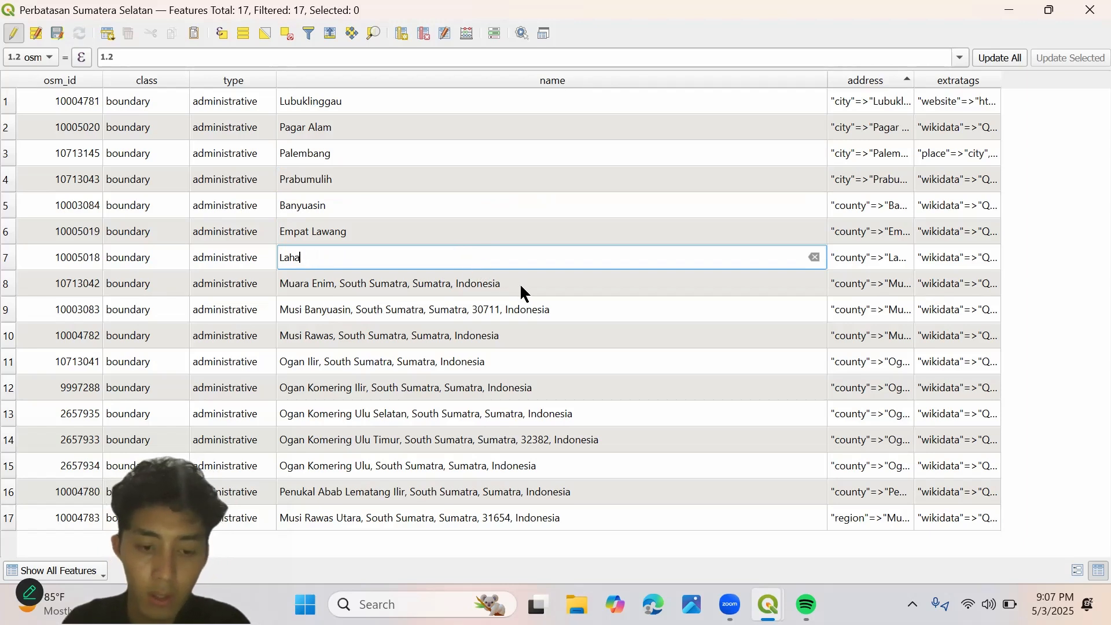
# - Shorten the eighth record's name to Muara Enim, removing the province, island and country
pyautogui.click(521, 285)
pyautogui.click(522, 286)
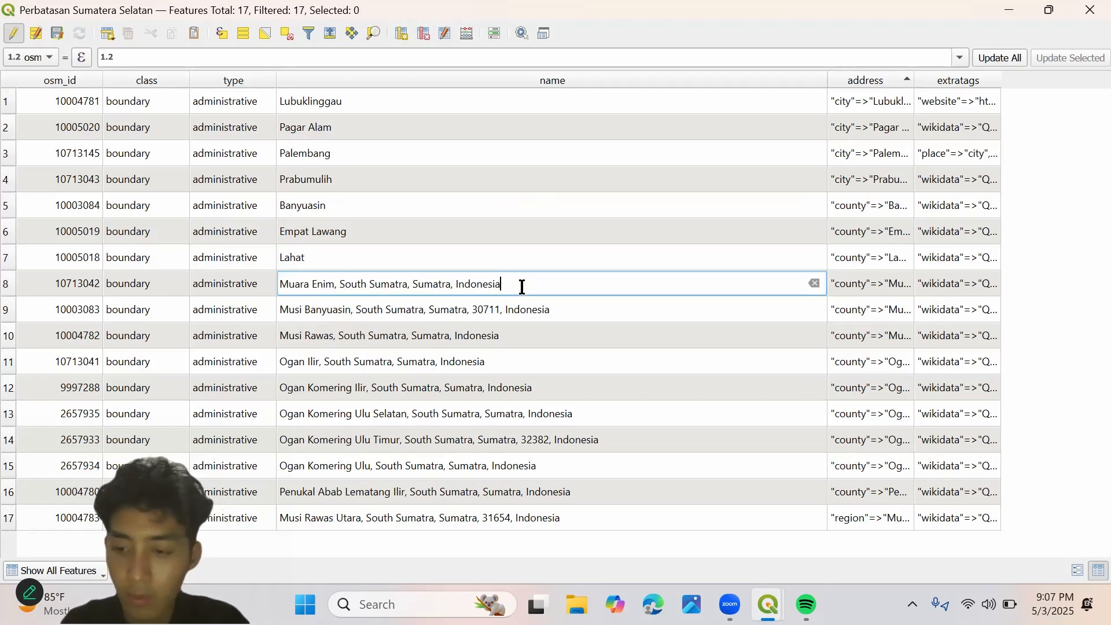
pyautogui.press('BackSpace')
pyautogui.press('BackSpace')
pyautogui.press('BackSpace')
pyautogui.press('BackSpace')
pyautogui.press('BackSpace')
pyautogui.press('BackSpace')
pyautogui.press('BackSpace')
pyautogui.press('BackSpace')
pyautogui.press('BackSpace')
pyautogui.press('BackSpace')
pyautogui.press('BackSpace')
pyautogui.press('BackSpace')
pyautogui.press('BackSpace')
pyautogui.press('BackSpace')
pyautogui.press('BackSpace')
pyautogui.press('BackSpace')
pyautogui.press('BackSpace')
pyautogui.press('BackSpace')
pyautogui.press('BackSpace')
pyautogui.press('BackSpace')
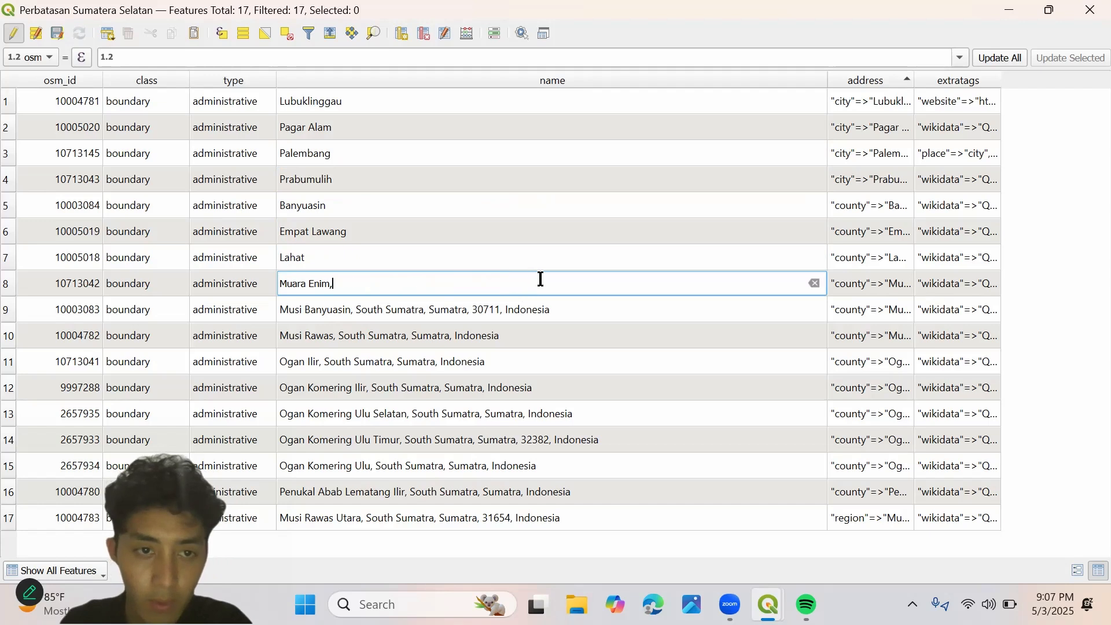
# - Shorten the name in row 9 to "Musi Banyuasin", removing the province, island, postcode and country
pyautogui.click(564, 309)
pyautogui.moveTo(505, 310); pyautogui.dragTo(348, 308)
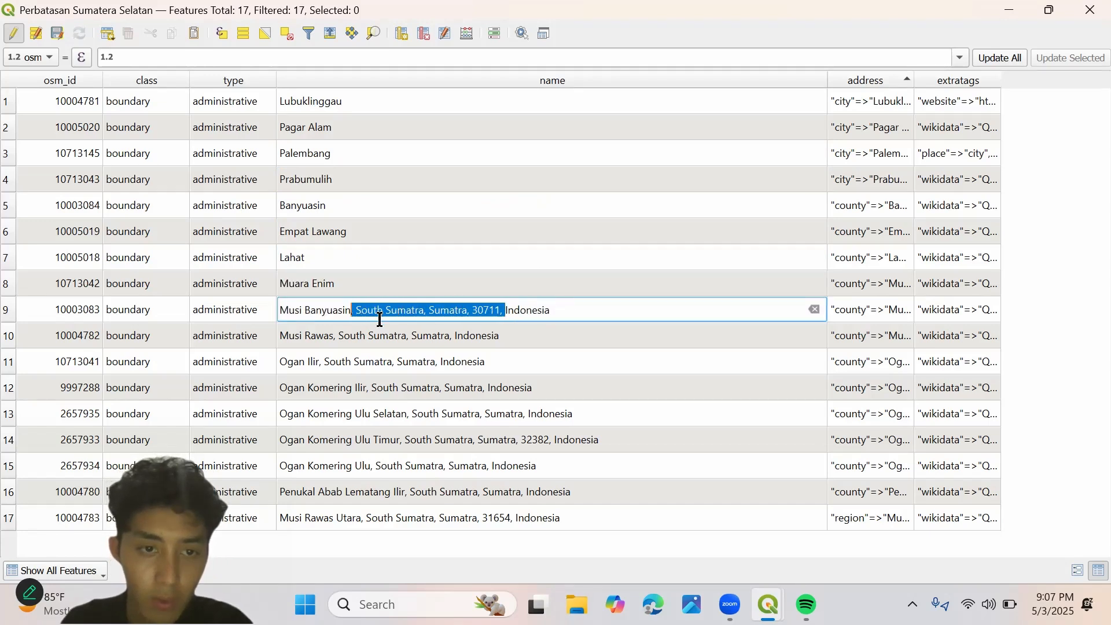
pyautogui.press('BackSpace')
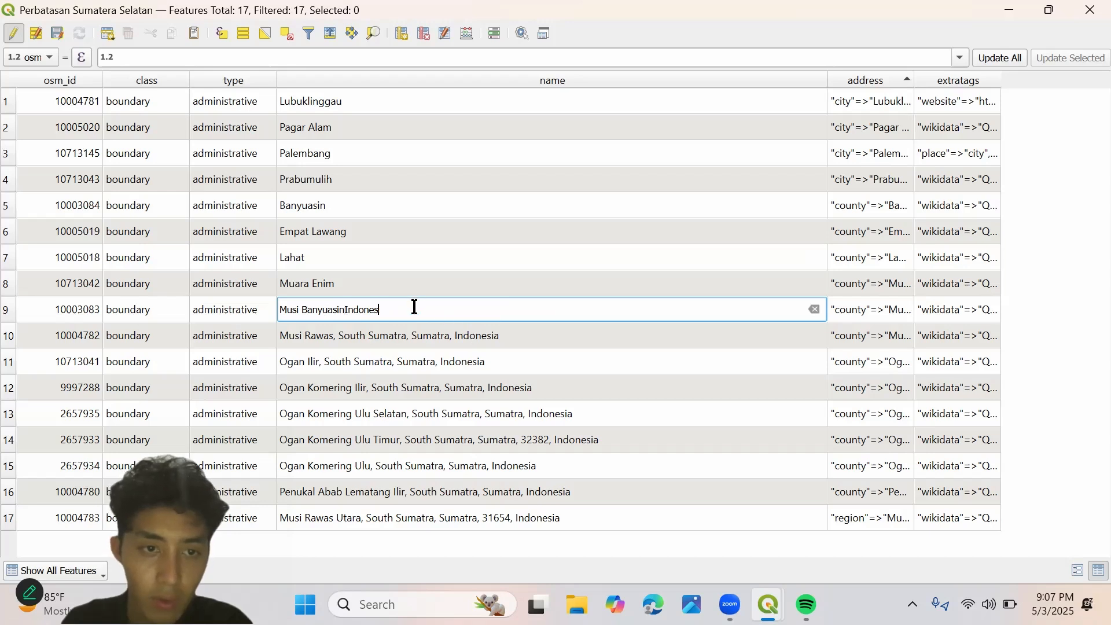
pyautogui.press('BackSpace')
pyautogui.press('BackSpace')
pyautogui.press('BackSpace')
pyautogui.press('BackSpace')
pyautogui.press('BackSpace')
pyautogui.press('BackSpace')
pyautogui.press('BackSpace')
# - Shorten the name in row 10 to "Musi Rawas", removing the province, island and country
pyautogui.click(513, 337)
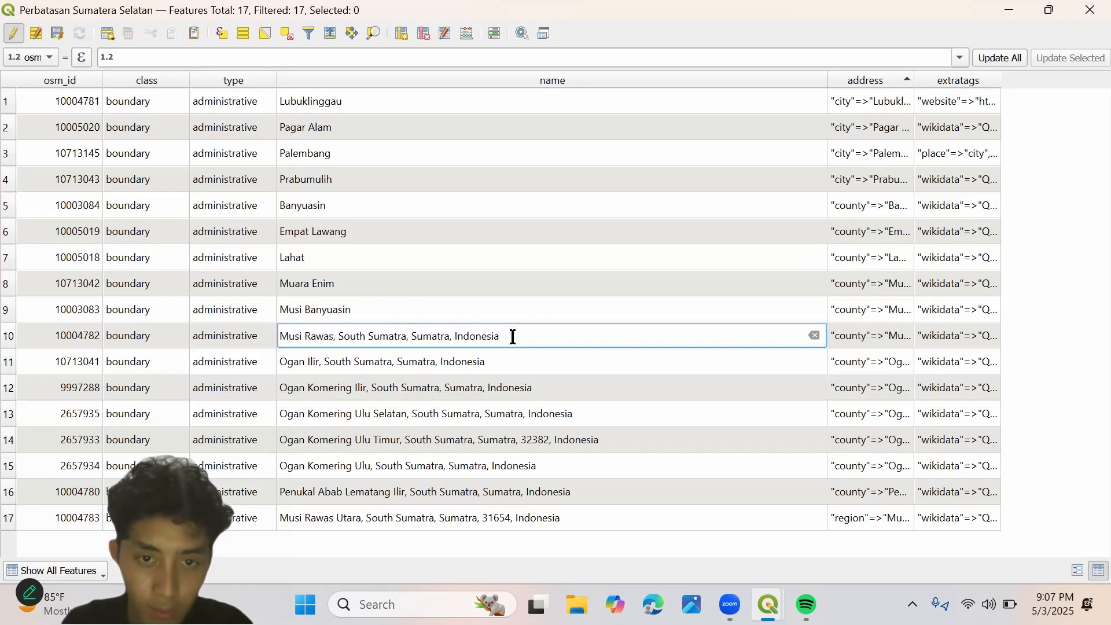
pyautogui.doubleClick(513, 337)
pyautogui.press('BackSpace')
pyautogui.press('BackSpace')
pyautogui.press('BackSpace')
pyautogui.press('BackSpace')
pyautogui.press('BackSpace')
pyautogui.press('BackSpace')
pyautogui.press('BackSpace')
pyautogui.press('BackSpace')
pyautogui.press('BackSpace')
pyautogui.press('BackSpace')
pyautogui.press('BackSpace')
pyautogui.press('BackSpace')
pyautogui.press('BackSpace')
pyautogui.press('BackSpace')
pyautogui.press('BackSpace')
pyautogui.press('BackSpace')
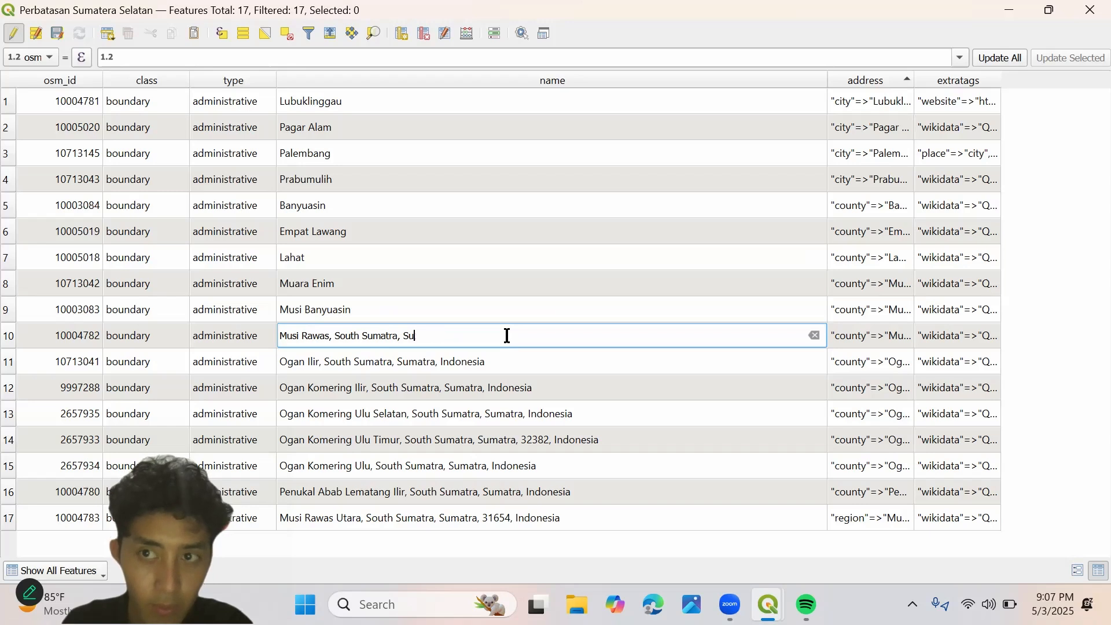
pyautogui.press('BackSpace')
pyautogui.press('BackSpace')
pyautogui.press('BackSpace')
pyautogui.press('BackSpace')
pyautogui.press('BackSpace')
pyautogui.press('BackSpace')
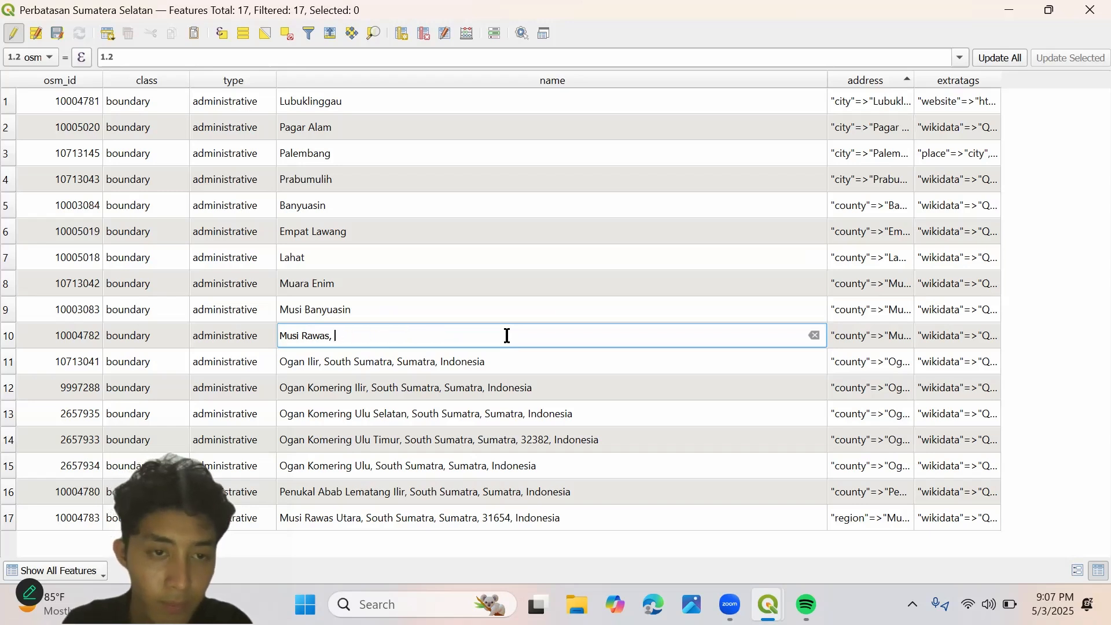
# - Shorten the name in row 11 to "Ogan Ilir", removing the province, island and country
pyautogui.doubleClick(515, 360)
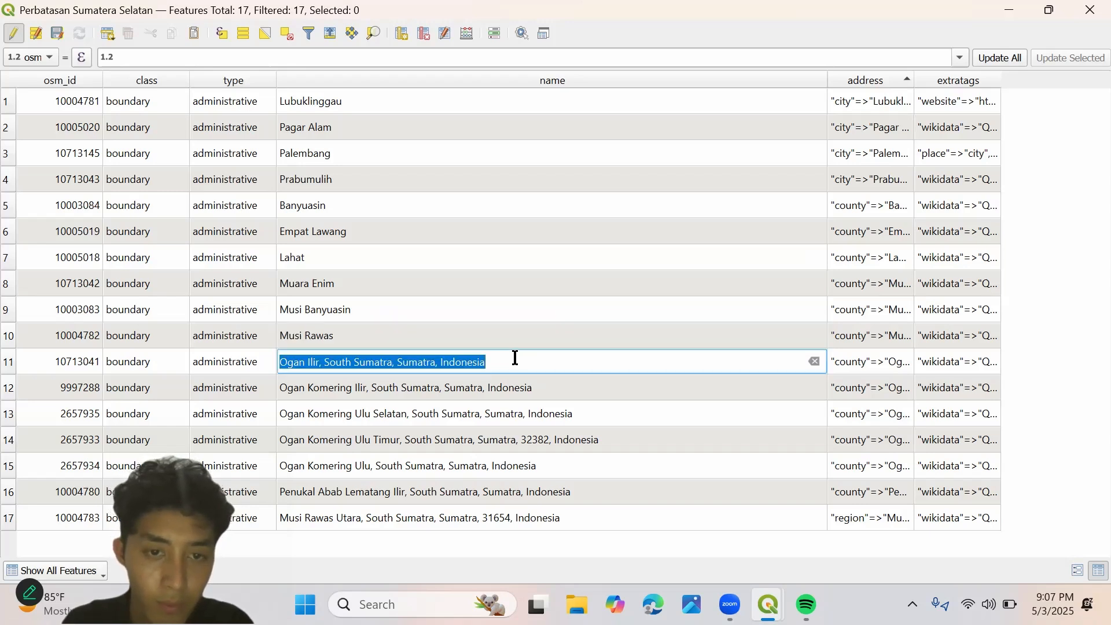
pyautogui.click(515, 357)
pyautogui.press('BackSpace')
pyautogui.press('BackSpace')
pyautogui.press('BackSpace')
pyautogui.press('BackSpace')
pyautogui.press('BackSpace')
pyautogui.press('BackSpace')
pyautogui.press('BackSpace')
pyautogui.press('BackSpace')
pyautogui.press('BackSpace')
pyautogui.press('BackSpace')
pyautogui.press('BackSpace')
pyautogui.press('BackSpace')
pyautogui.press('BackSpace')
pyautogui.press('BackSpace')
pyautogui.press('BackSpace')
pyautogui.press('BackSpace')
pyautogui.press('BackSpace')
pyautogui.press('BackSpace')
pyautogui.press('BackSpace')
pyautogui.press('BackSpace')
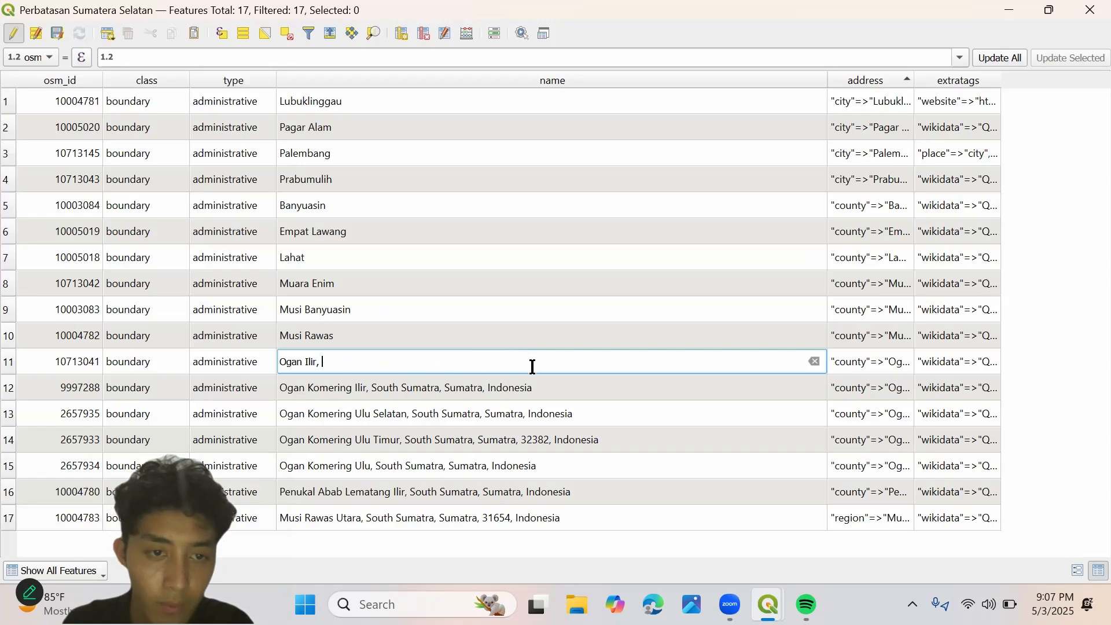
# - Shorten the name in row 12 to "Ogan Komering Ilir", removing the province, island and country
pyautogui.doubleClick(558, 385)
pyautogui.press('BackSpace')
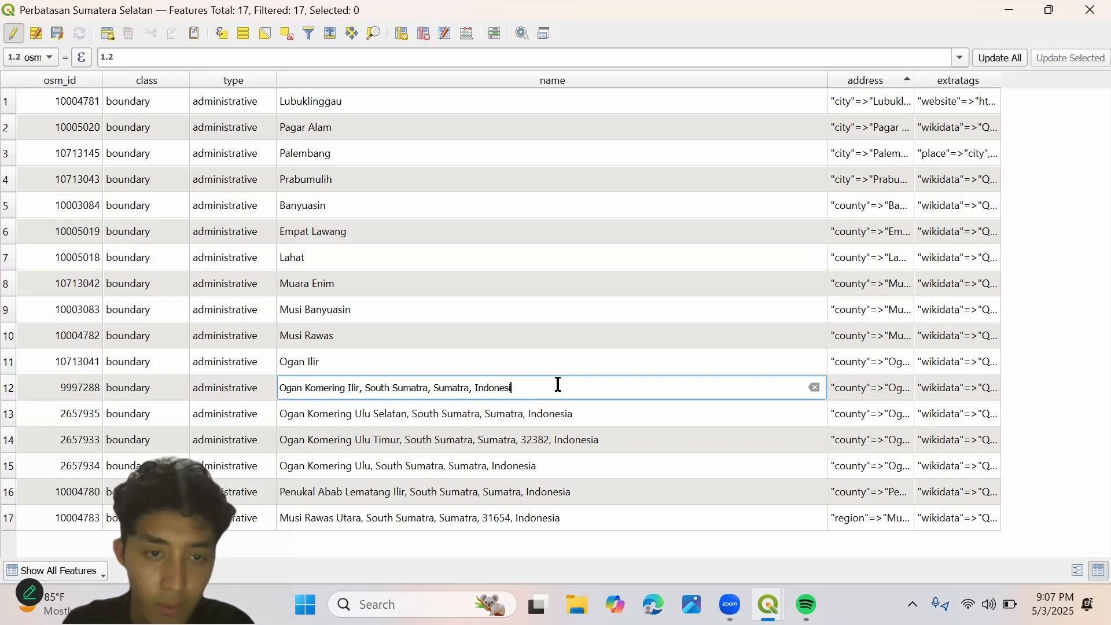
pyautogui.press('BackSpace')
pyautogui.press('BackSpace')
pyautogui.press('BackSpace')
pyautogui.press('BackSpace')
pyautogui.press('BackSpace')
pyautogui.press('BackSpace')
pyautogui.press('BackSpace')
pyautogui.press('BackSpace')
pyautogui.press('BackSpace')
pyautogui.press('BackSpace')
pyautogui.press('BackSpace')
pyautogui.press('BackSpace')
pyautogui.press('BackSpace')
pyautogui.press('BackSpace')
pyautogui.press('BackSpace')
pyautogui.press('BackSpace')
pyautogui.press('BackSpace')
pyautogui.press('BackSpace')
pyautogui.press('BackSpace')
pyautogui.press('BackSpace')
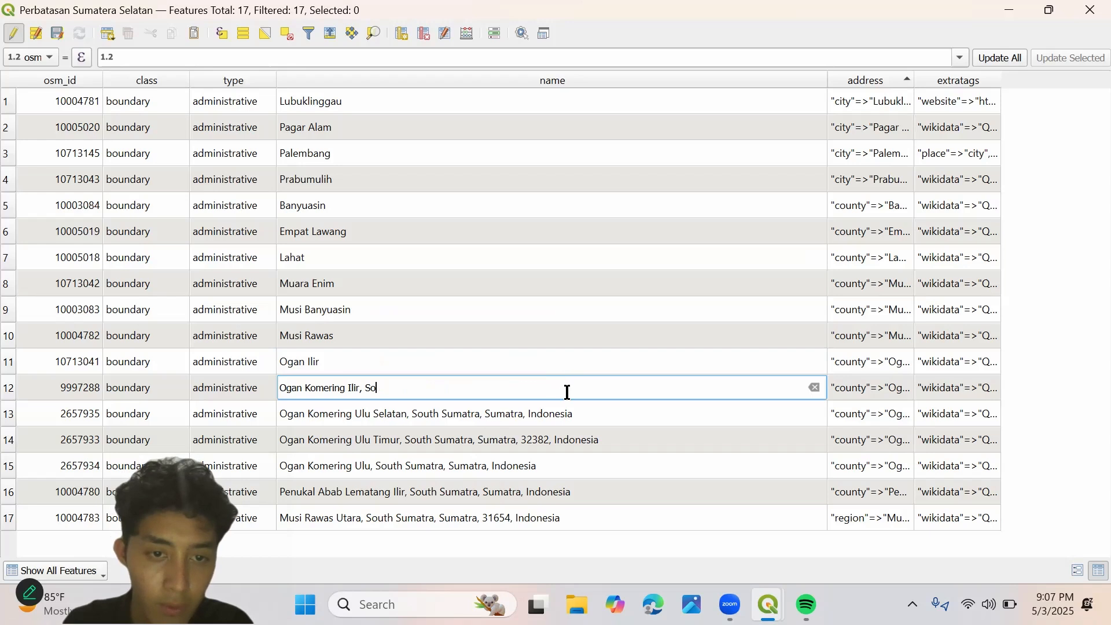
# - Shorten the name in row 13 to "Ogan Komering Ulu Selatan", removing the province, island and country
pyautogui.doubleClick(595, 413)
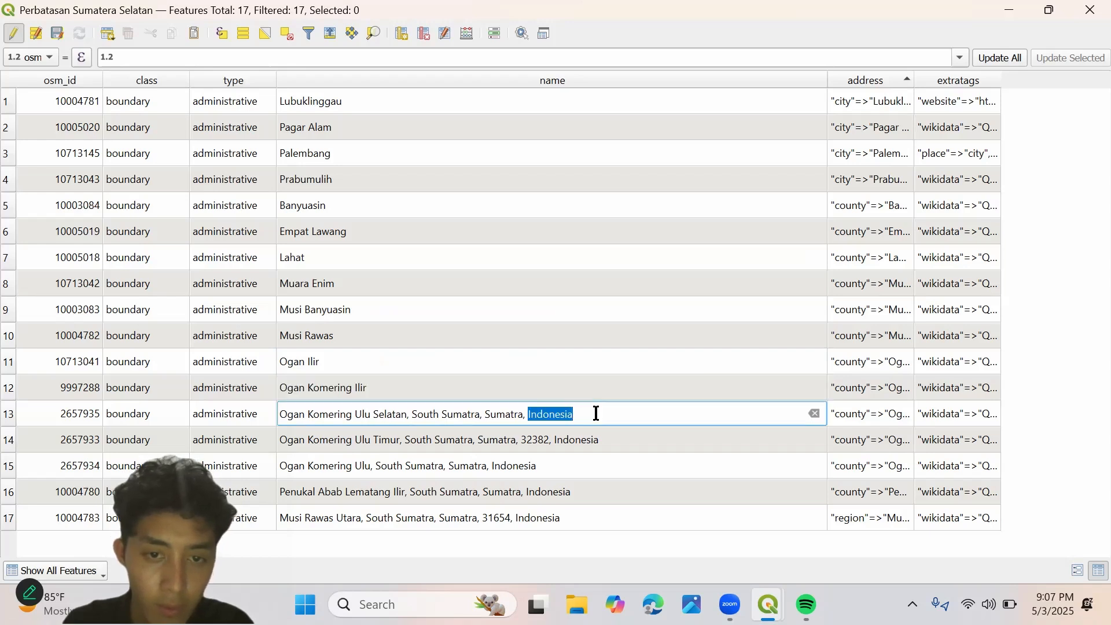
pyautogui.press('BackSpace')
pyautogui.press('BackSpace')
pyautogui.press('BackSpace')
pyautogui.press('BackSpace')
pyautogui.press('BackSpace')
pyautogui.press('BackSpace')
pyautogui.press('BackSpace')
pyautogui.press('BackSpace')
pyautogui.press('BackSpace')
pyautogui.press('BackSpace')
pyautogui.press('BackSpace')
pyautogui.press('BackSpace')
pyautogui.press('BackSpace')
pyautogui.press('BackSpace')
pyautogui.press('BackSpace')
pyautogui.press('BackSpace')
pyautogui.press('BackSpace')
pyautogui.press('BackSpace')
pyautogui.press('BackSpace')
pyautogui.press('BackSpace')
pyautogui.press('BackSpace')
pyautogui.press('BackSpace')
pyautogui.press('BackSpace')
pyautogui.press('BackSpace')
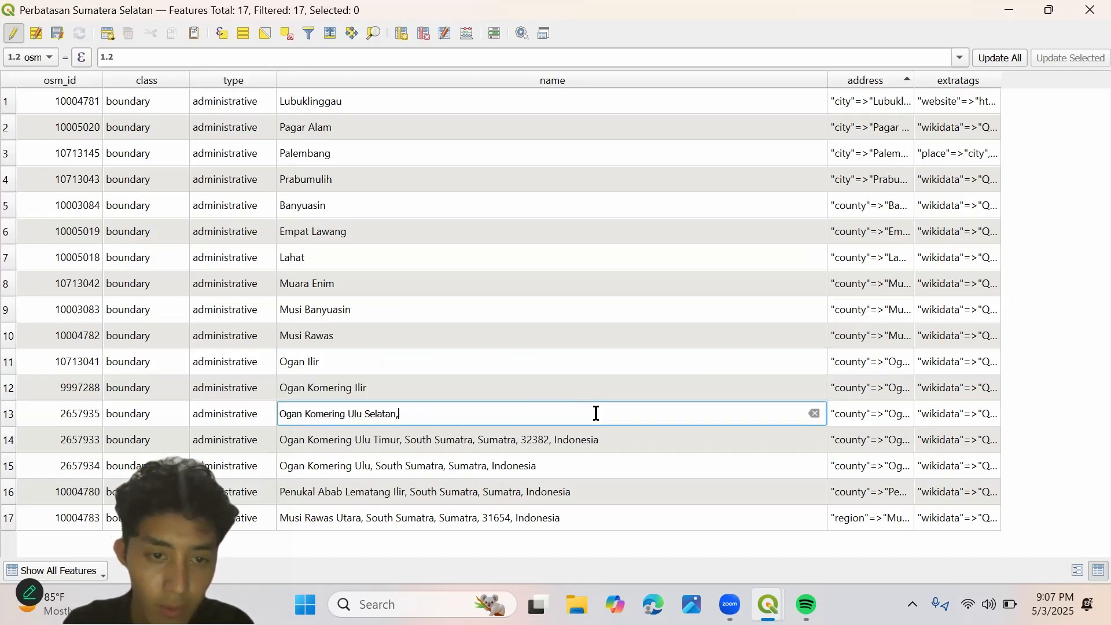
pyautogui.press('BackSpace')
# - Shorten the name in row 14 to "Ogan Komering Ulu Timur", removing the province, island, postcode and country
pyautogui.doubleClick(616, 440)
pyautogui.press('BackSpace')
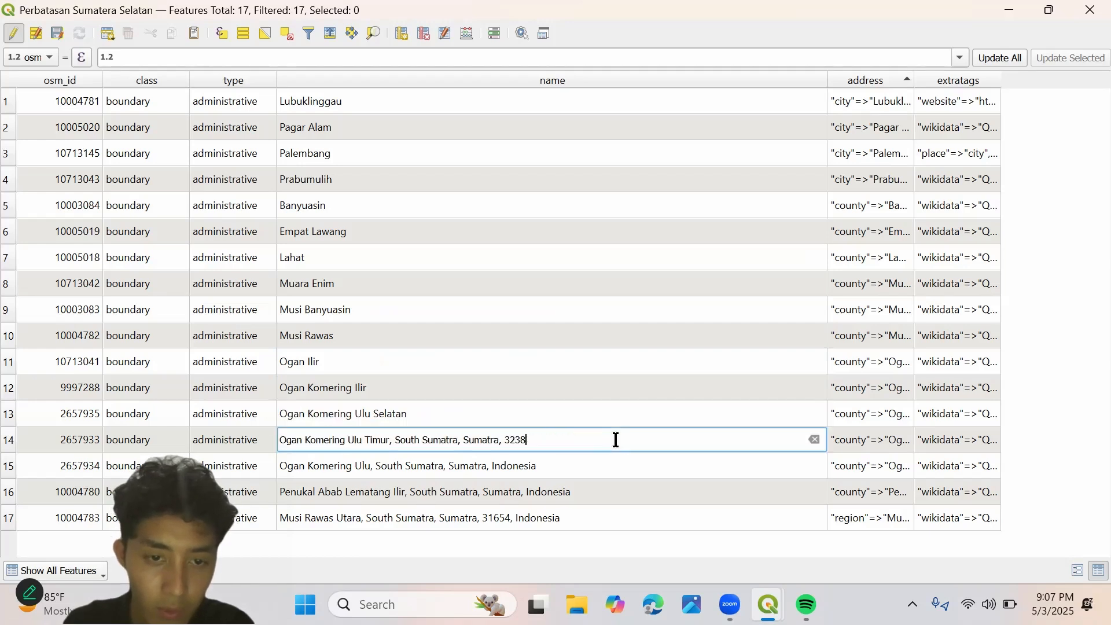
pyautogui.press('BackSpace')
pyautogui.press('BackSpace')
pyautogui.press('BackSpace')
pyautogui.press('BackSpace')
pyautogui.press('BackSpace')
pyautogui.press('BackSpace')
pyautogui.press('BackSpace')
pyautogui.press('BackSpace')
pyautogui.press('BackSpace')
pyautogui.press('BackSpace')
pyautogui.press('BackSpace')
pyautogui.press('BackSpace')
pyautogui.press('BackSpace')
pyautogui.press('BackSpace')
pyautogui.press('BackSpace')
pyautogui.press('BackSpace')
pyautogui.press('BackSpace')
pyautogui.press('BackSpace')
pyautogui.press('BackSpace')
pyautogui.press('BackSpace')
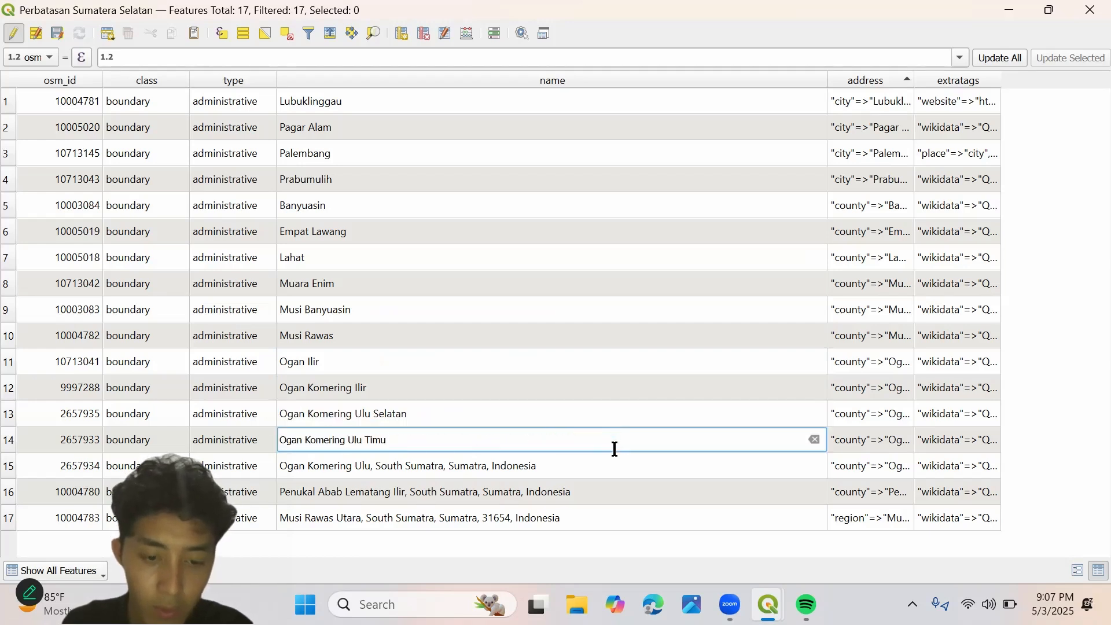
# - Shorten the name in row 15 to "Ogan Komering Ulu", removing the province, island and country
pyautogui.doubleClick(614, 467)
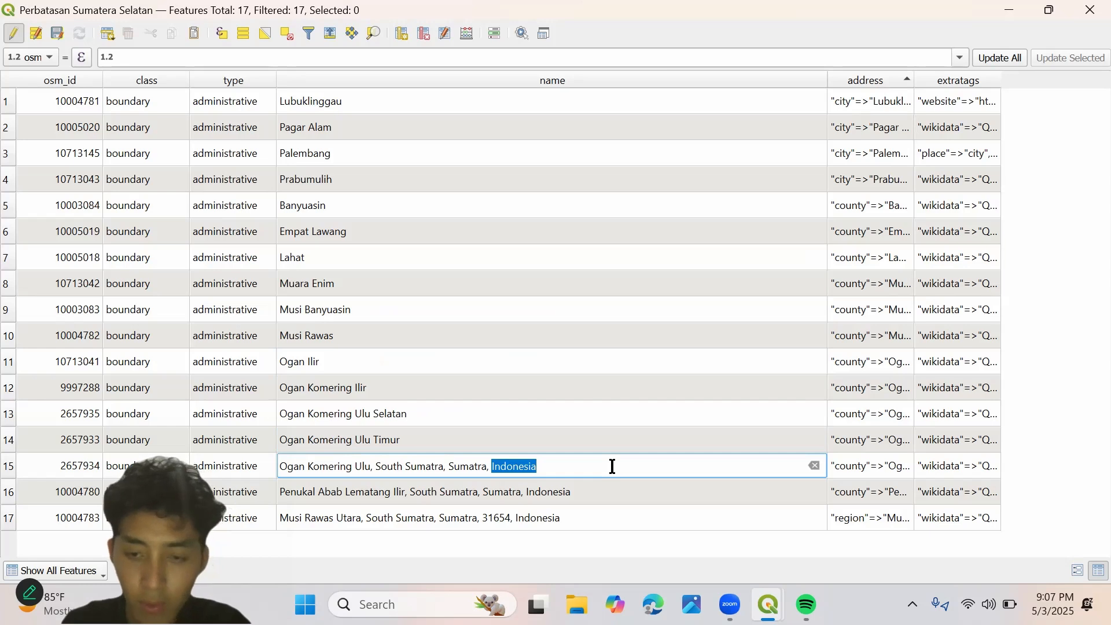
pyautogui.press('BackSpace')
pyautogui.press('BackSpace')
pyautogui.press('BackSpace')
pyautogui.press('BackSpace')
pyautogui.press('BackSpace')
pyautogui.press('BackSpace')
pyautogui.press('BackSpace')
pyautogui.press('BackSpace')
pyautogui.press('BackSpace')
pyautogui.press('BackSpace')
pyautogui.press('BackSpace')
pyautogui.press('BackSpace')
pyautogui.press('BackSpace')
pyautogui.press('BackSpace')
pyautogui.press('BackSpace')
pyautogui.press('BackSpace')
pyautogui.press('BackSpace')
pyautogui.press('BackSpace')
pyautogui.press('BackSpace')
pyautogui.press('BackSpace')
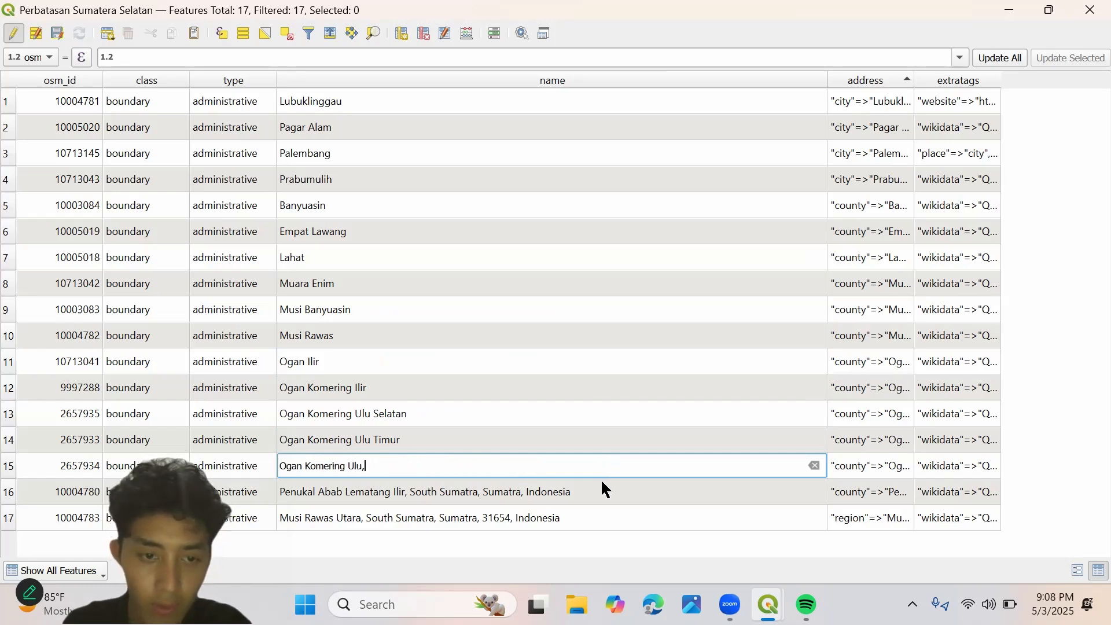
pyautogui.press('BackSpace')
# - Shorten the name in row 16 to "Penukal Abab Lematang Ilir", removing the province, island and country
pyautogui.doubleClick(598, 484)
pyautogui.press('End')
pyautogui.press('BackSpace')
pyautogui.press('BackSpace')
pyautogui.press('BackSpace')
pyautogui.press('BackSpace')
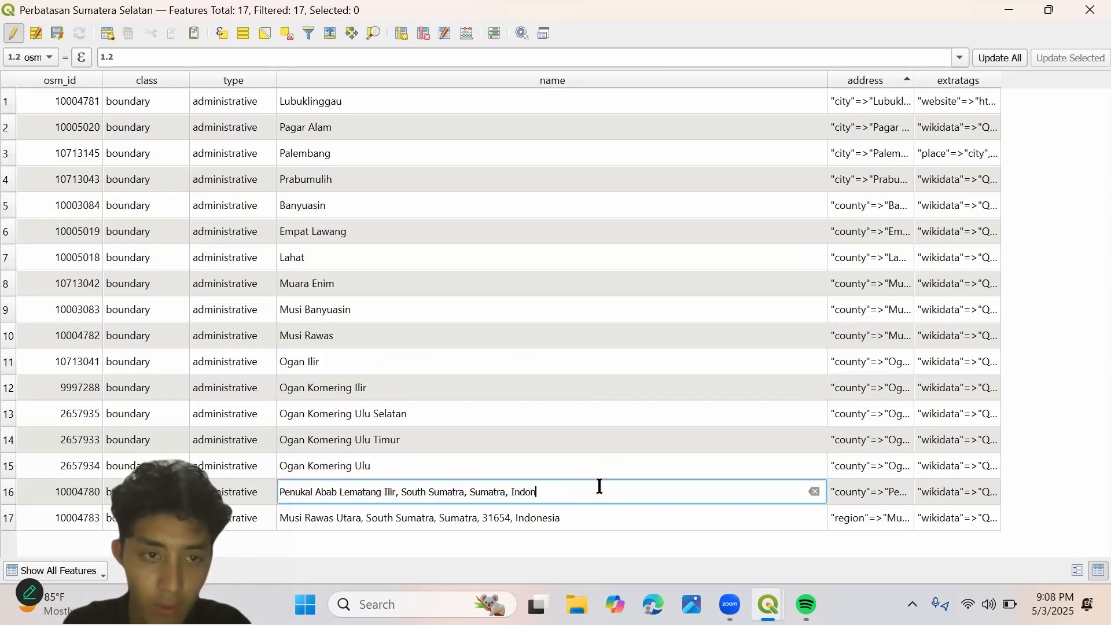
pyautogui.press('BackSpace')
pyautogui.press('BackSpace')
pyautogui.press('BackSpace')
pyautogui.press('BackSpace')
pyautogui.press('BackSpace')
pyautogui.press('BackSpace')
pyautogui.press('BackSpace')
pyautogui.press('BackSpace')
pyautogui.press('BackSpace')
pyautogui.press('BackSpace')
pyautogui.press('BackSpace')
pyautogui.press('BackSpace')
pyautogui.press('BackSpace')
pyautogui.press('BackSpace')
pyautogui.press('BackSpace')
pyautogui.press('BackSpace')
pyautogui.press('BackSpace')
pyautogui.press('BackSpace')
pyautogui.press('BackSpace')
pyautogui.press('BackSpace')
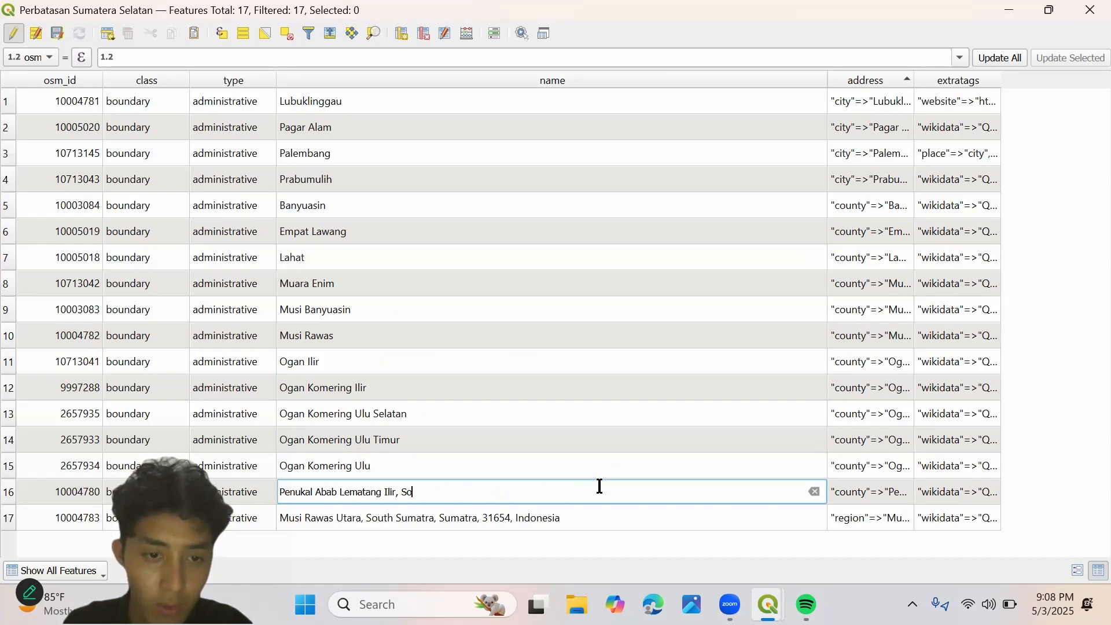
pyautogui.press('BackSpace')
pyautogui.press('BackSpace')
pyautogui.press('BackSpace')
# - Shorten the name in row 17 to "Musi Rawas Utara", removing the province, island, postcode and country
pyautogui.doubleClick(599, 512)
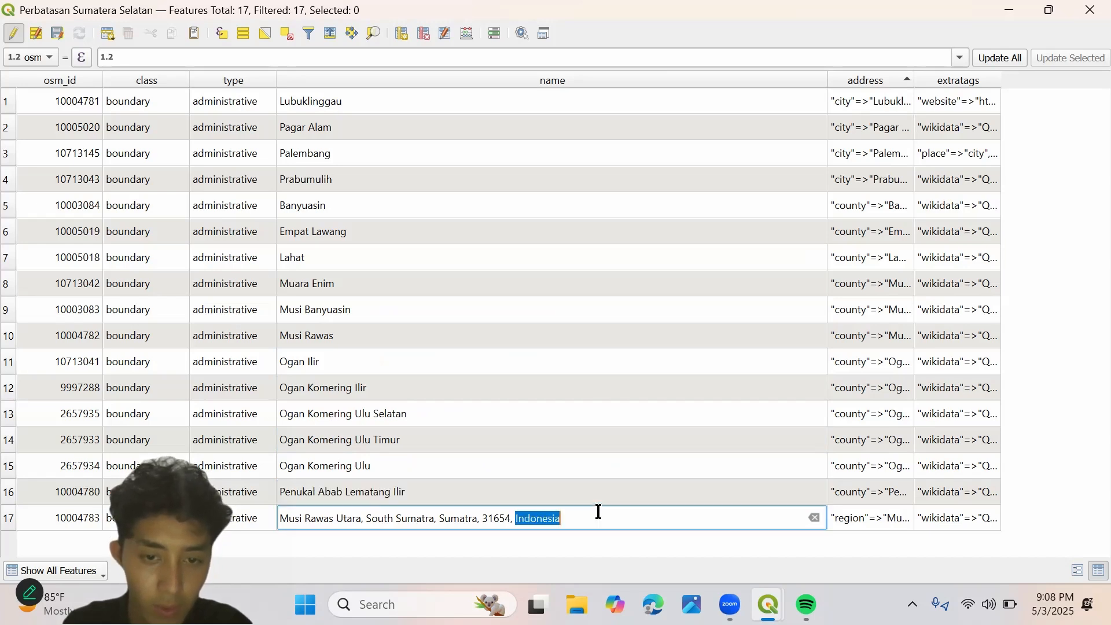
pyautogui.press('BackSpace')
pyautogui.press('BackSpace')
pyautogui.press('BackSpace')
pyautogui.press('BackSpace')
pyautogui.press('BackSpace')
pyautogui.press('BackSpace')
pyautogui.press('BackSpace')
pyautogui.press('BackSpace')
pyautogui.press('BackSpace')
pyautogui.press('BackSpace')
pyautogui.press('BackSpace')
pyautogui.press('BackSpace')
pyautogui.press('BackSpace')
pyautogui.press('BackSpace')
pyautogui.press('BackSpace')
pyautogui.press('BackSpace')
pyautogui.press('BackSpace')
pyautogui.press('BackSpace')
pyautogui.press('BackSpace')
pyautogui.press('BackSpace')
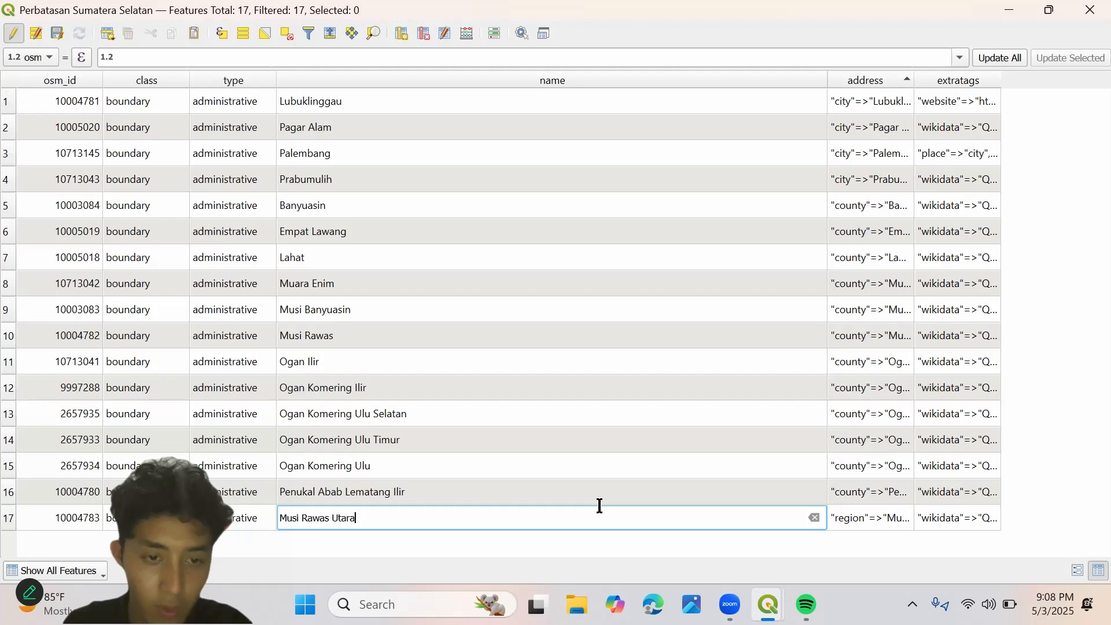
pyautogui.click(896, 77)
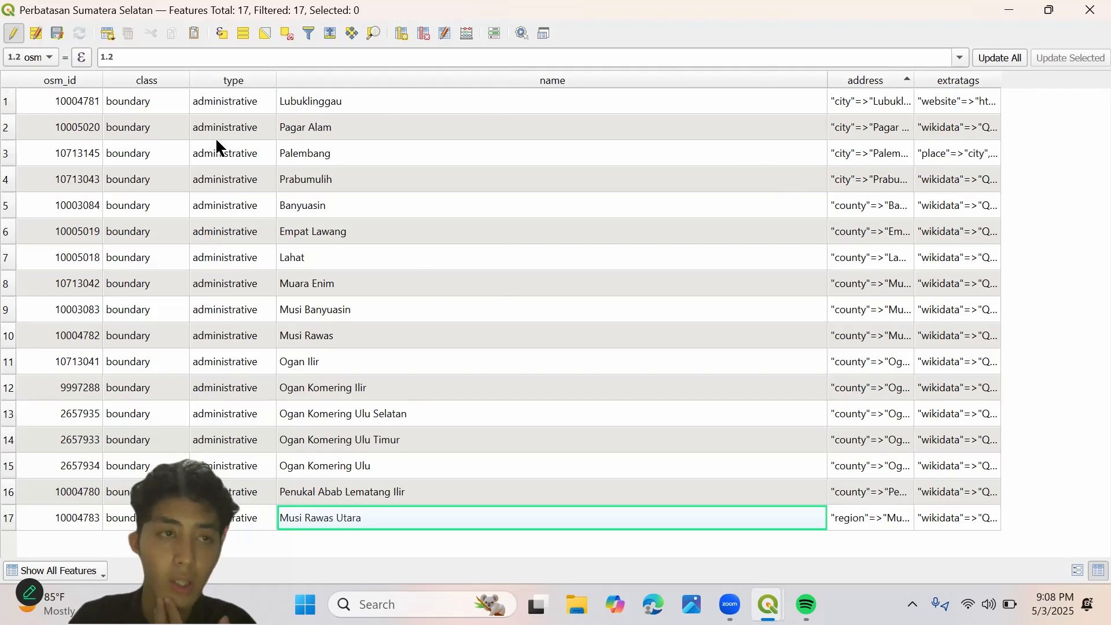
# - End editing of the Perbatasan Sumatera Selatan layer and save the name changes
pyautogui.click(12, 35)
pyautogui.click(554, 318)
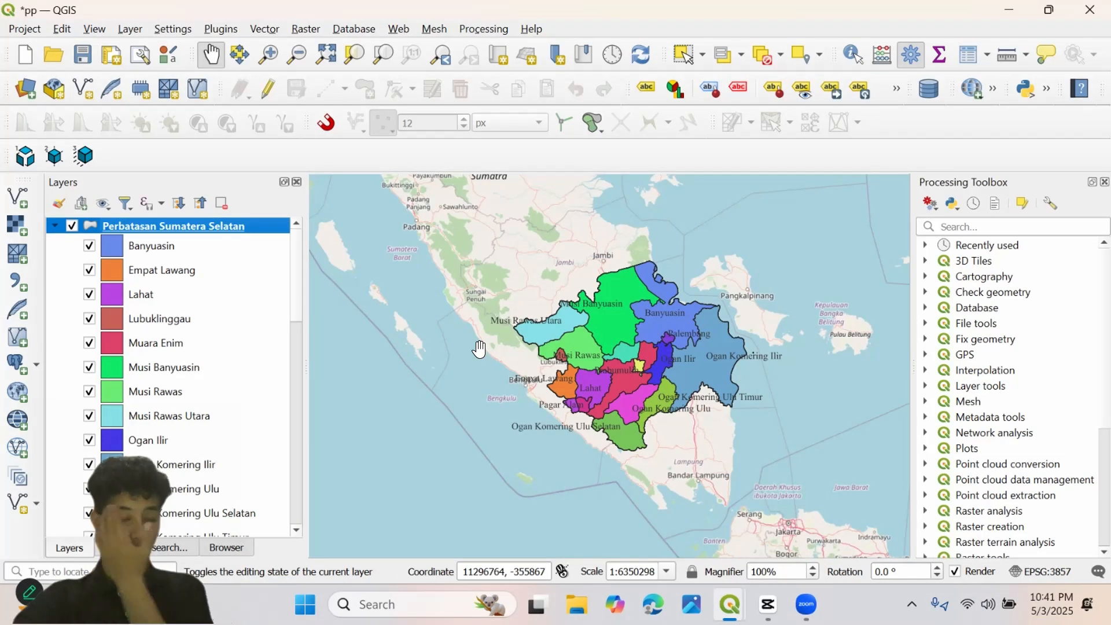
# - Reopen the attribute table of the Perbatasan Sumatera Selatan layer and make it editable
pyautogui.moveTo(620, 373); pyautogui.dragTo(651, 387)
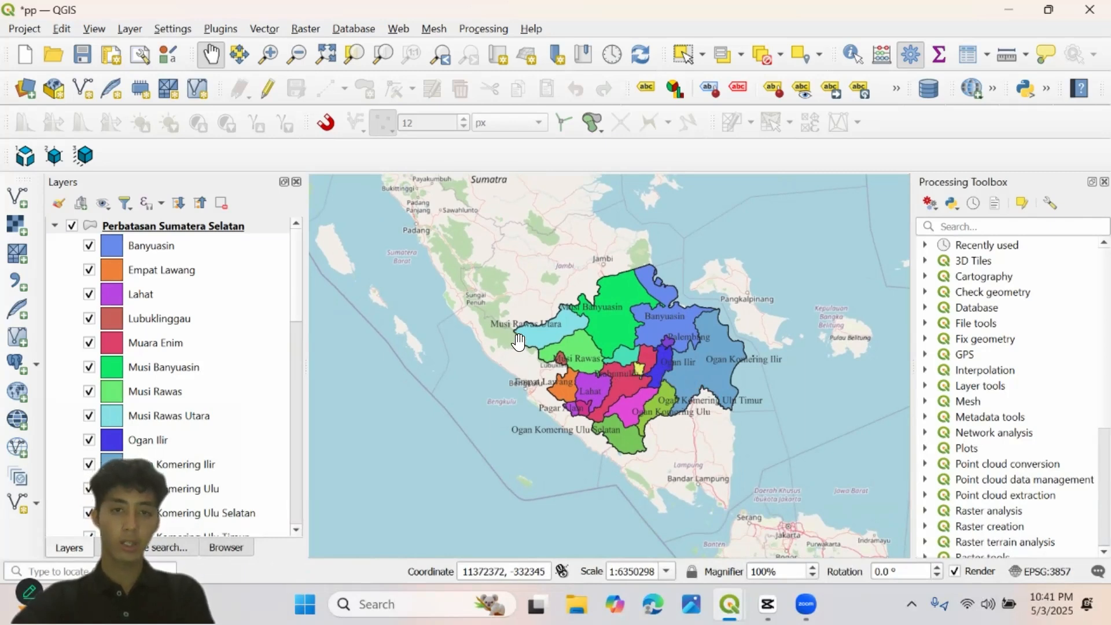
pyautogui.moveTo(583, 454); pyautogui.dragTo(559, 439)
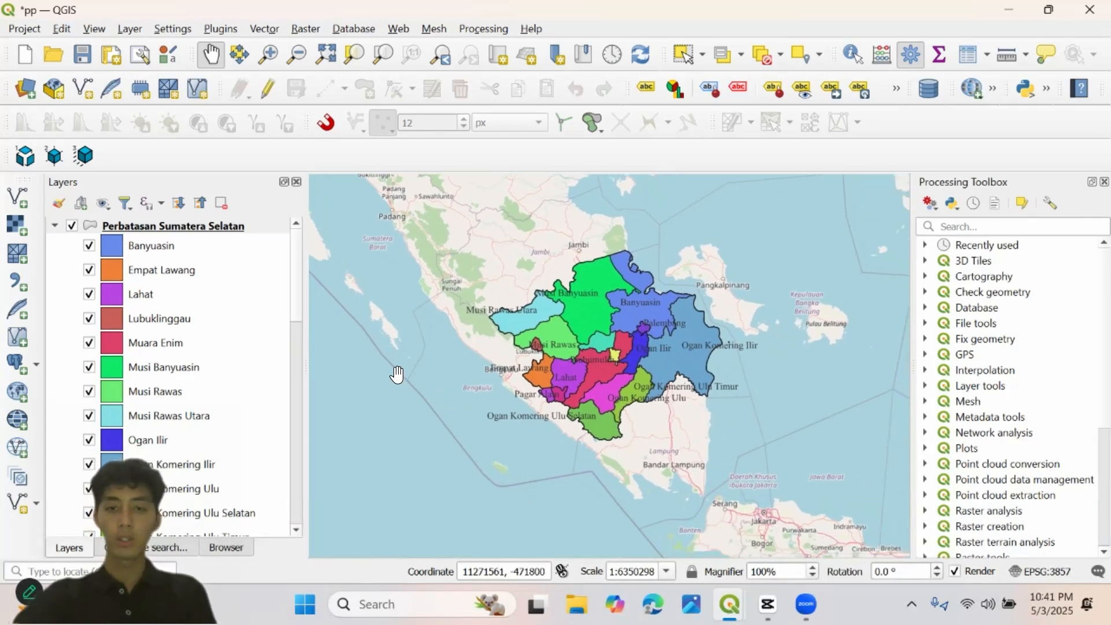
pyautogui.rightClick(94, 231)
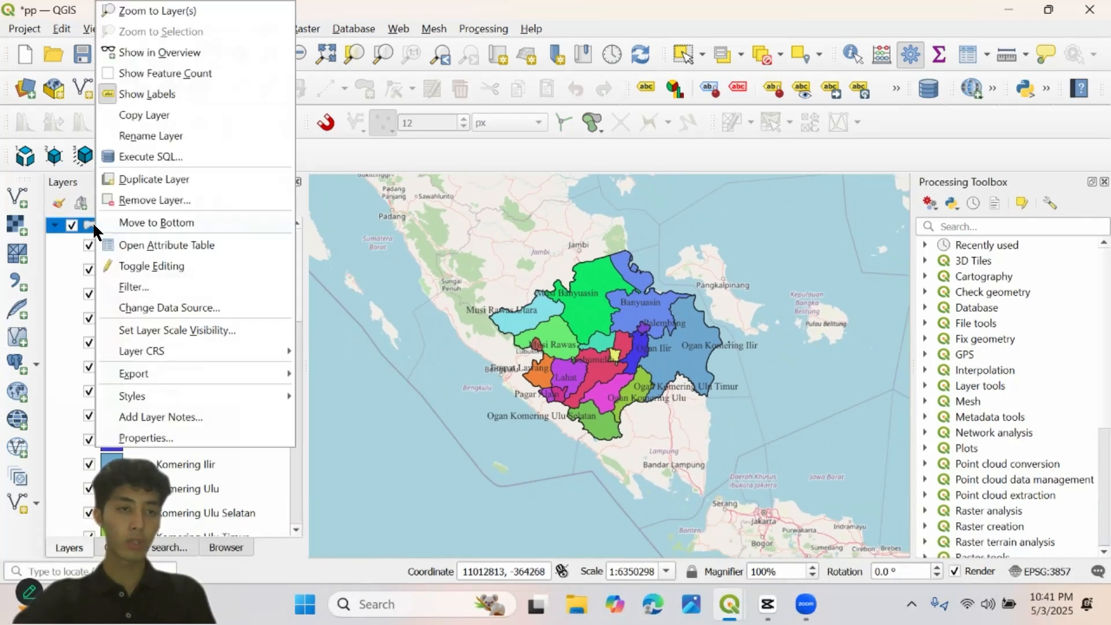
pyautogui.click(171, 245)
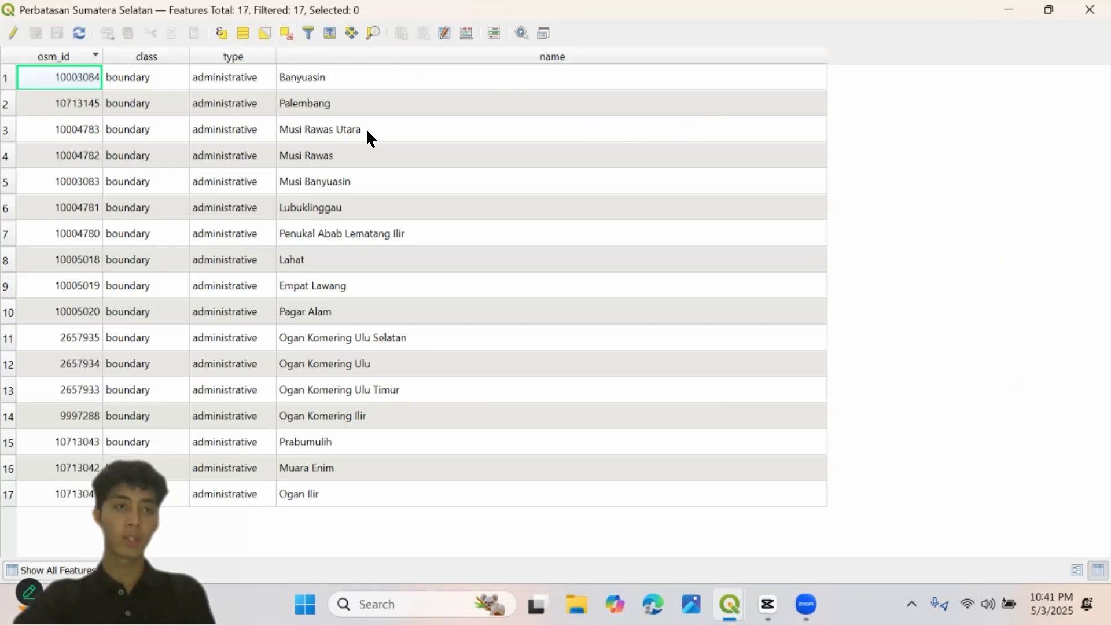
pyautogui.click(8, 33)
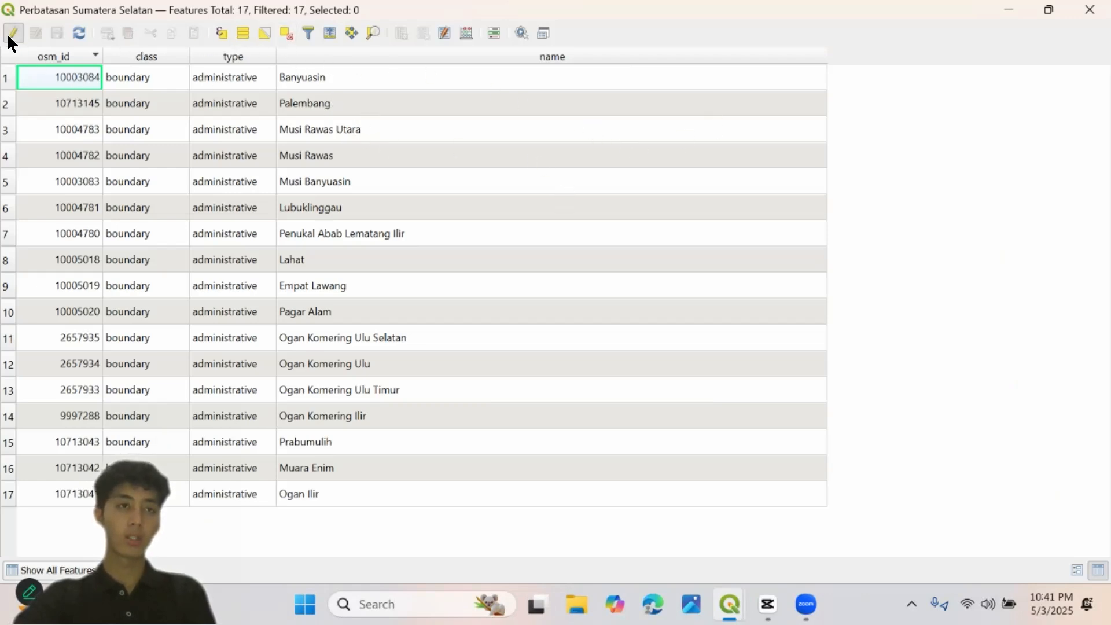
# - Set up a new field named "Luasan" of type Integer (64 bit) in the field calculator
pyautogui.click(463, 34)
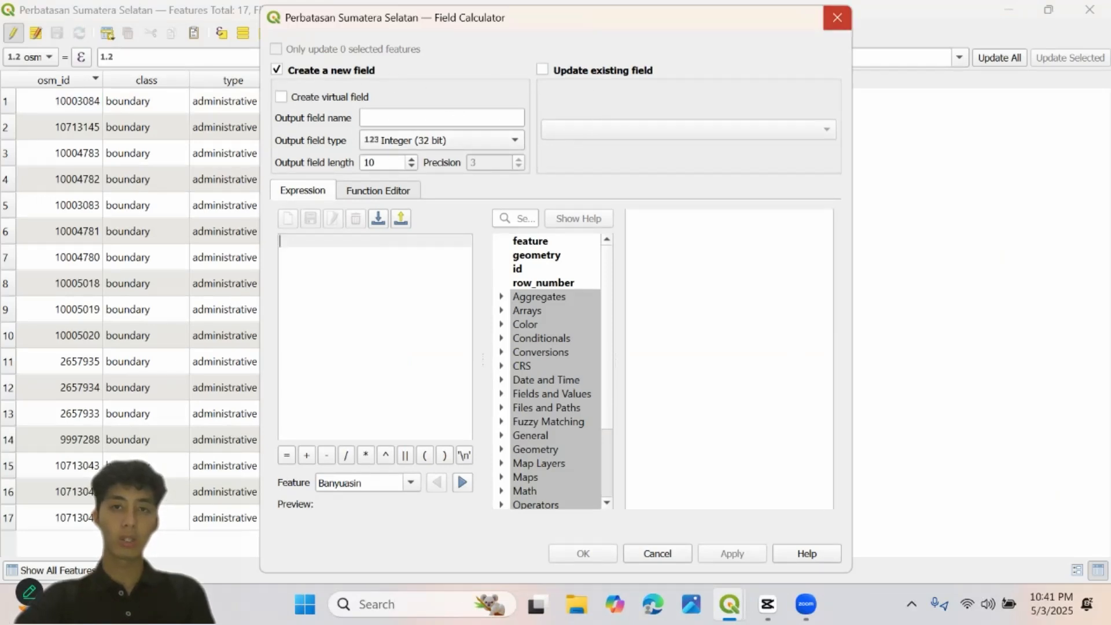
pyautogui.click(837, 18)
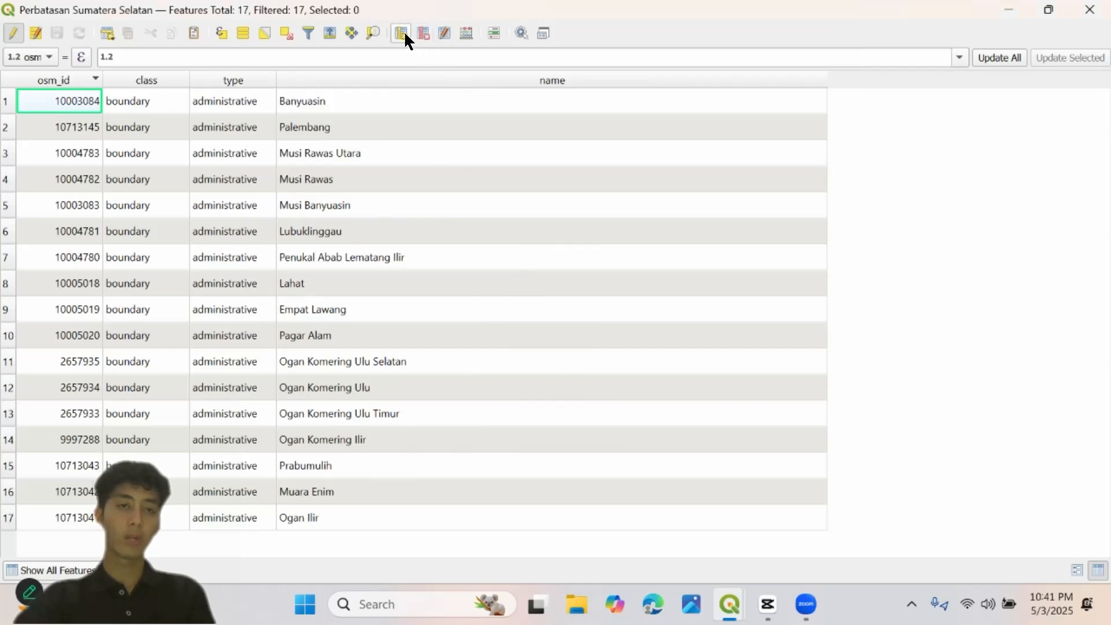
pyautogui.click(467, 33)
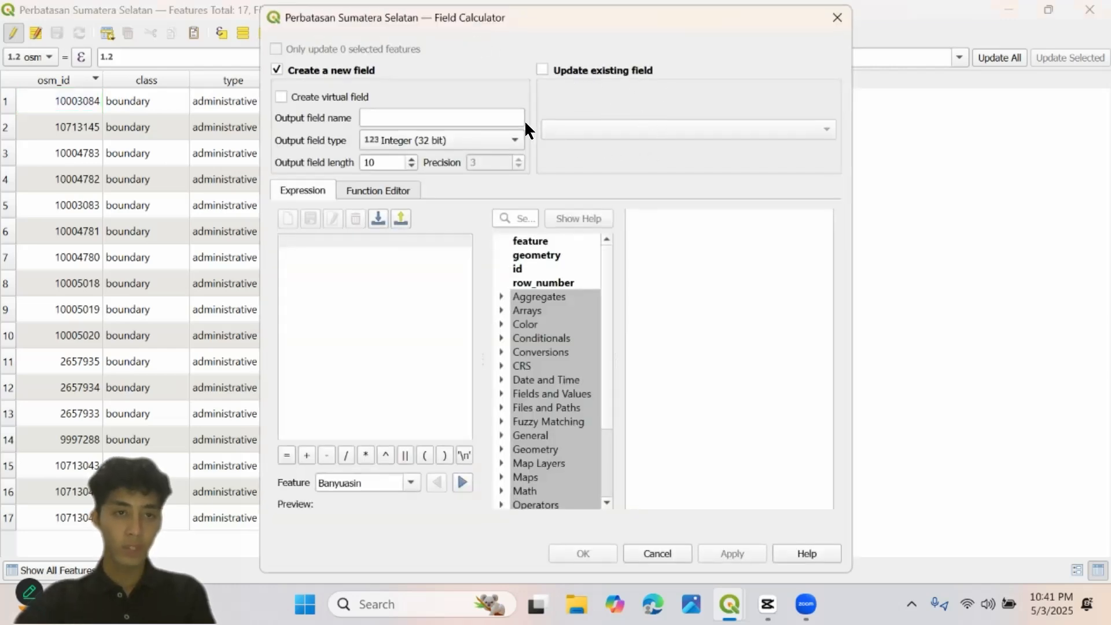
pyautogui.click(400, 116)
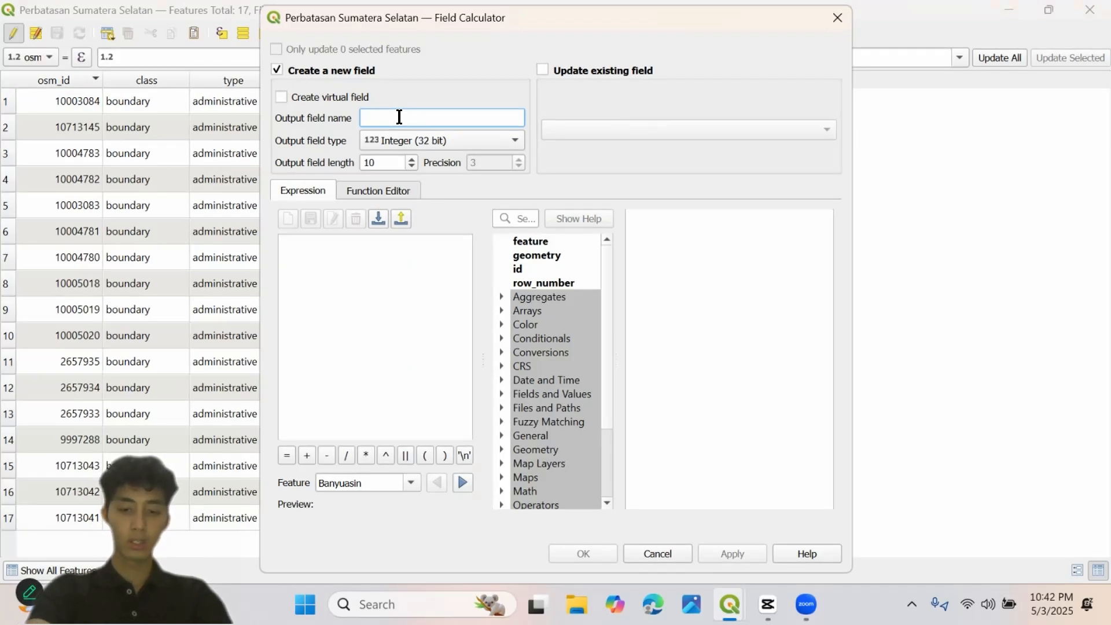
pyautogui.write('Luasa')
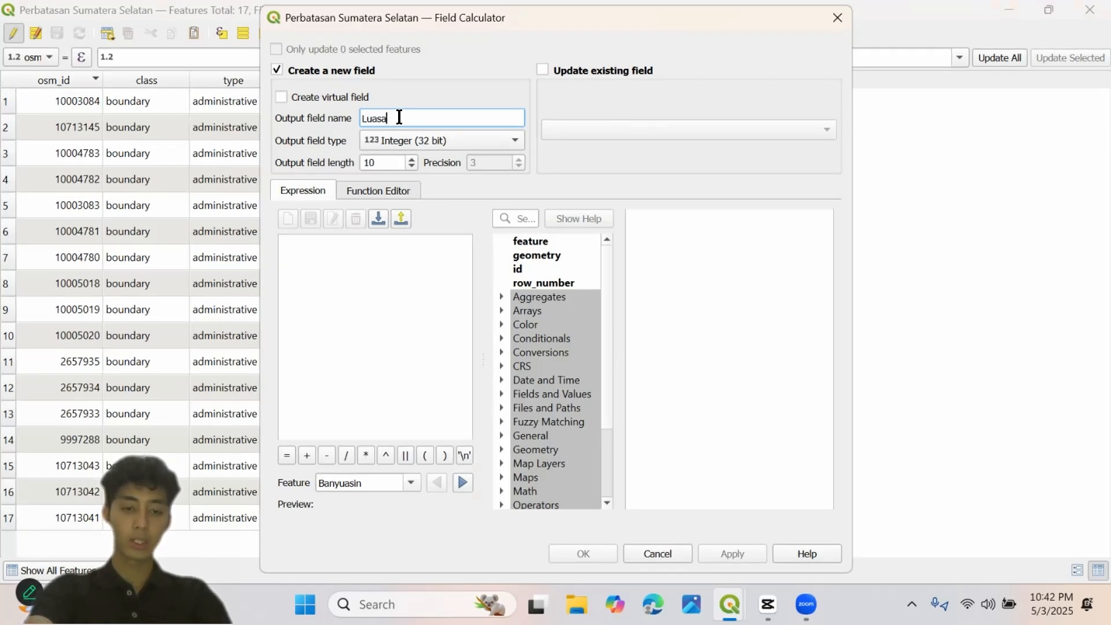
pyautogui.write('n')
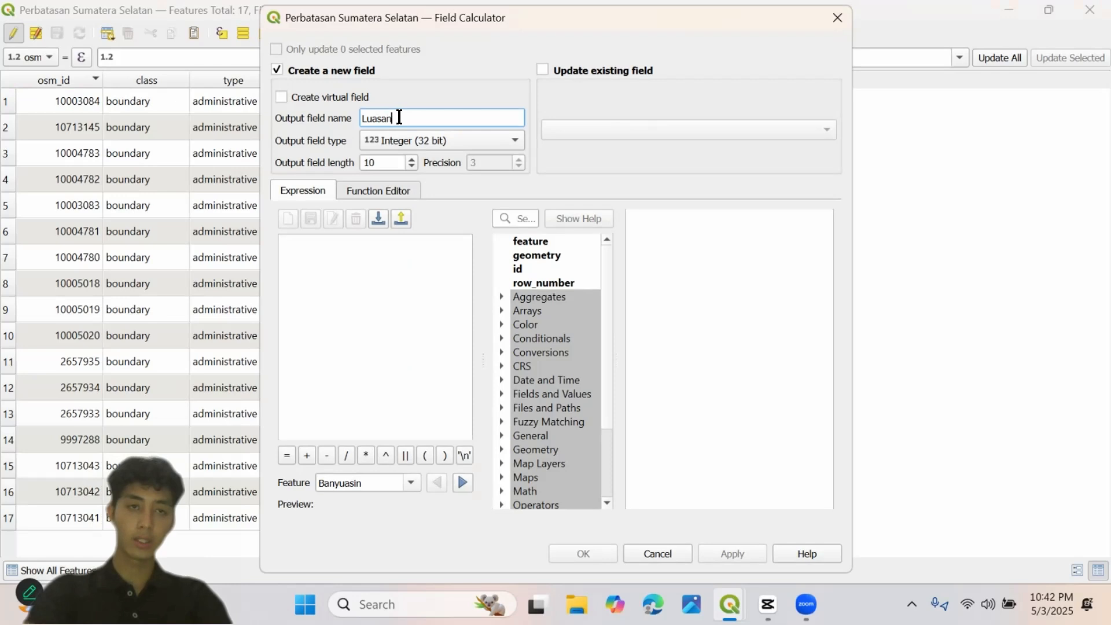
pyautogui.click(513, 140)
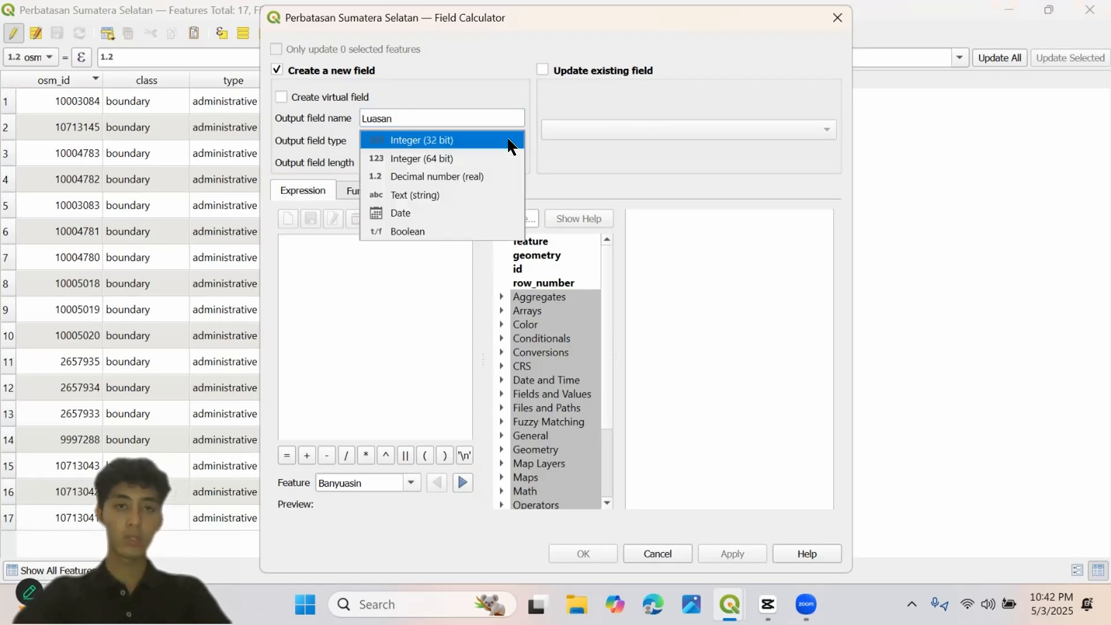
pyautogui.click(470, 161)
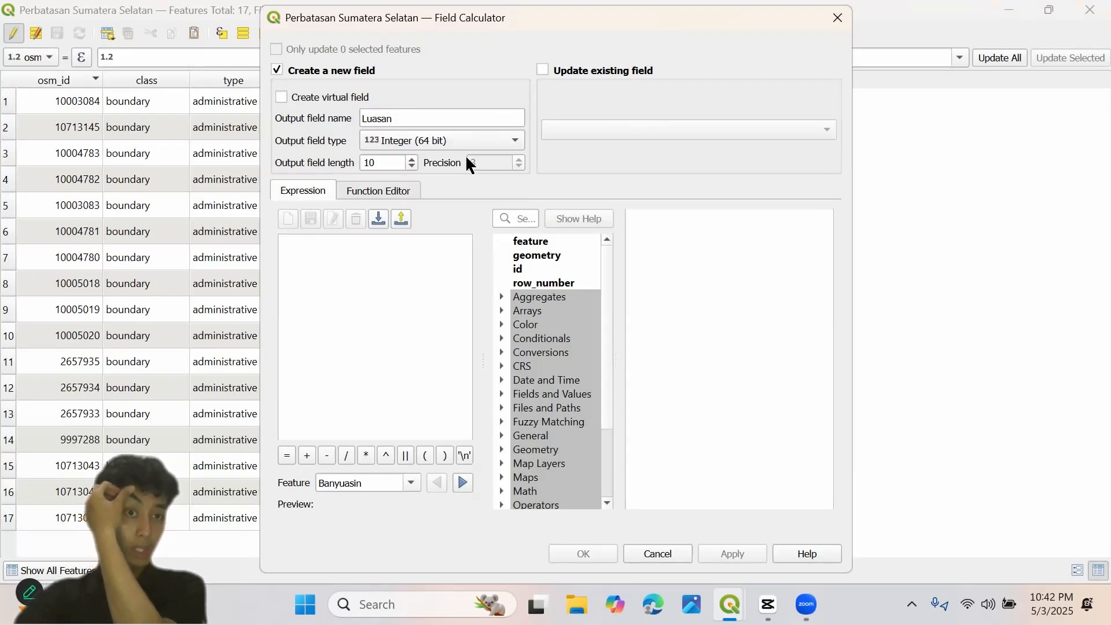
# - Fill the Luasan field with the geometry function $area, create it and close the field calculator
pyautogui.scroll(-1, 538, 368)
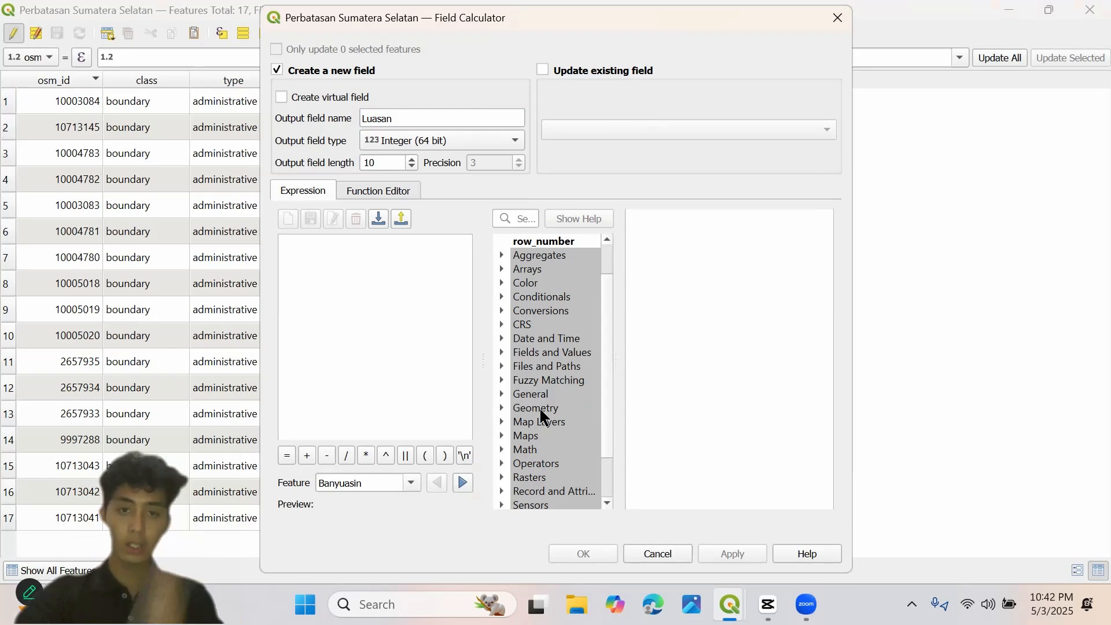
pyautogui.click(502, 408)
pyautogui.scroll(-1, 547, 426)
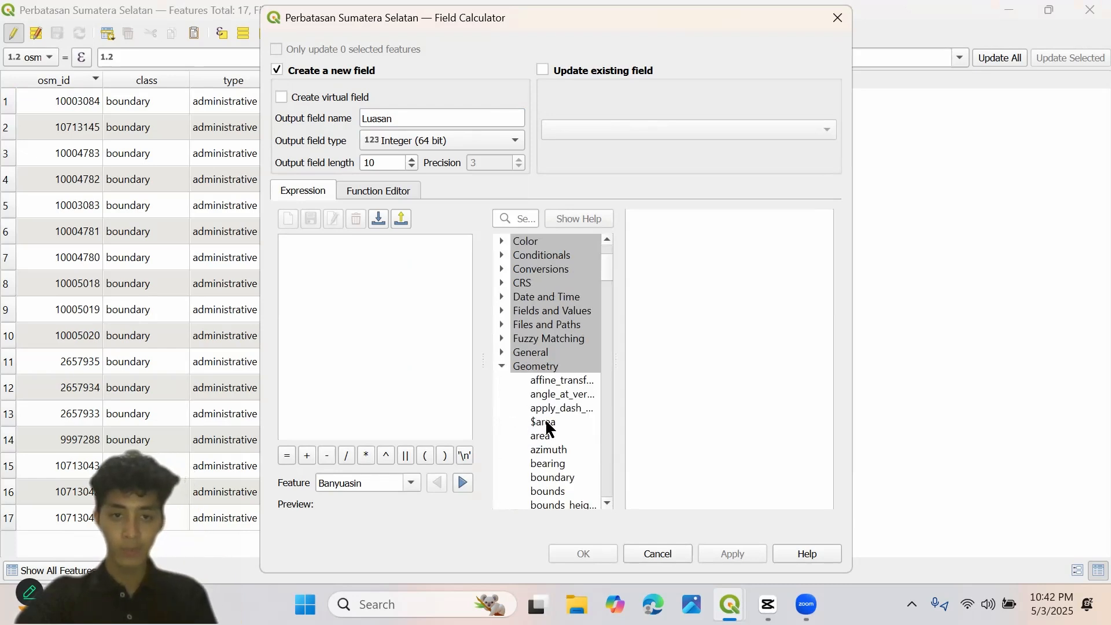
pyautogui.click(547, 425)
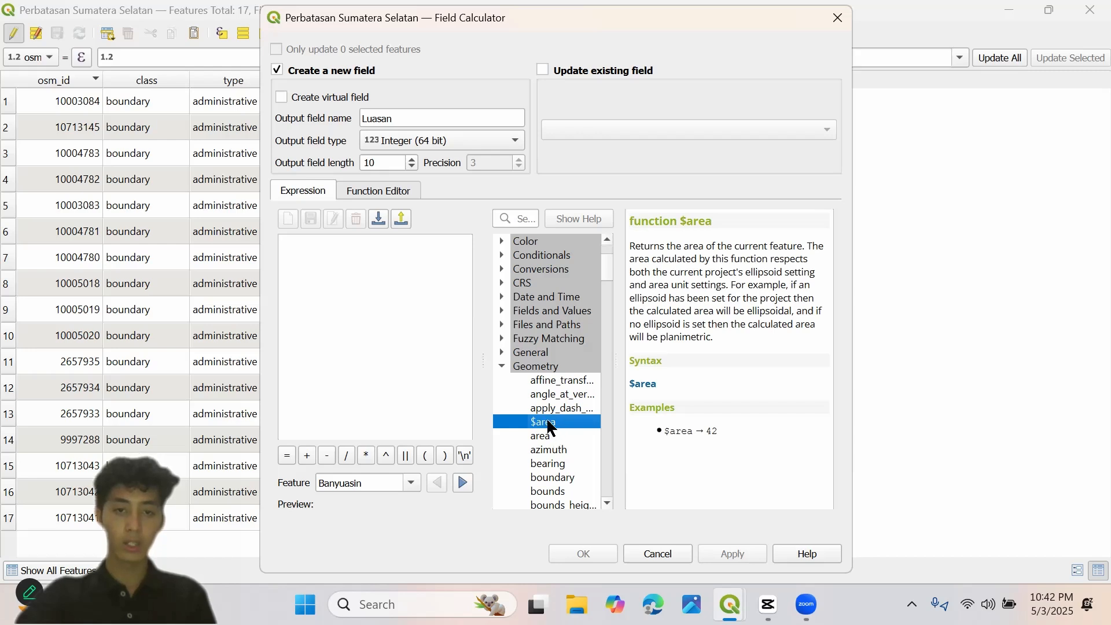
pyautogui.doubleClick(550, 426)
pyautogui.click(733, 554)
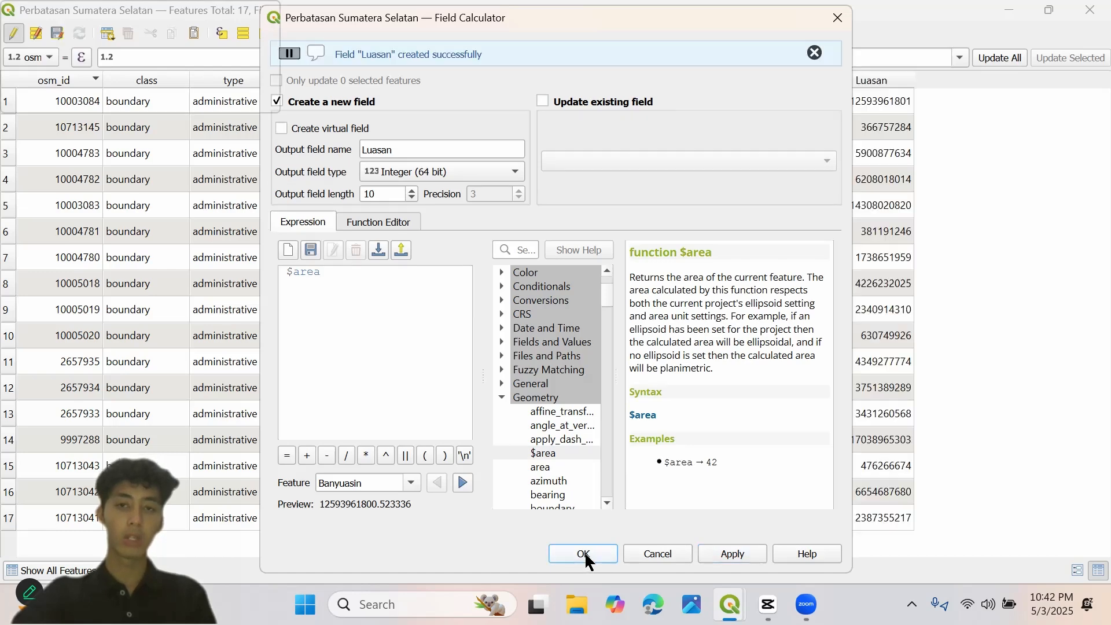
pyautogui.click(584, 554)
pyautogui.click(649, 320)
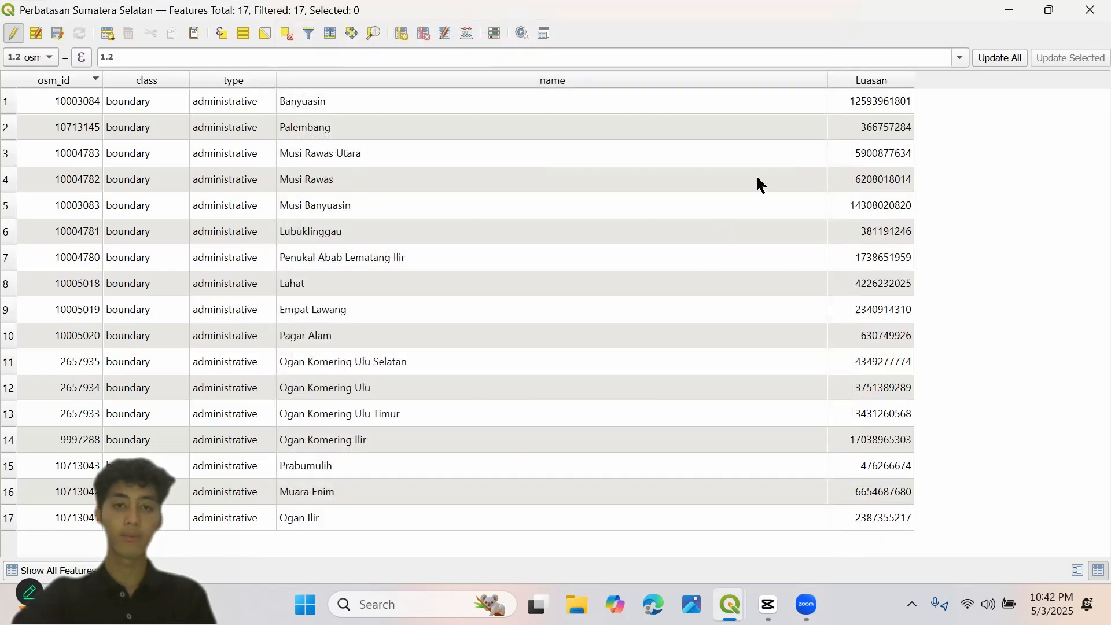
pyautogui.click(980, 185)
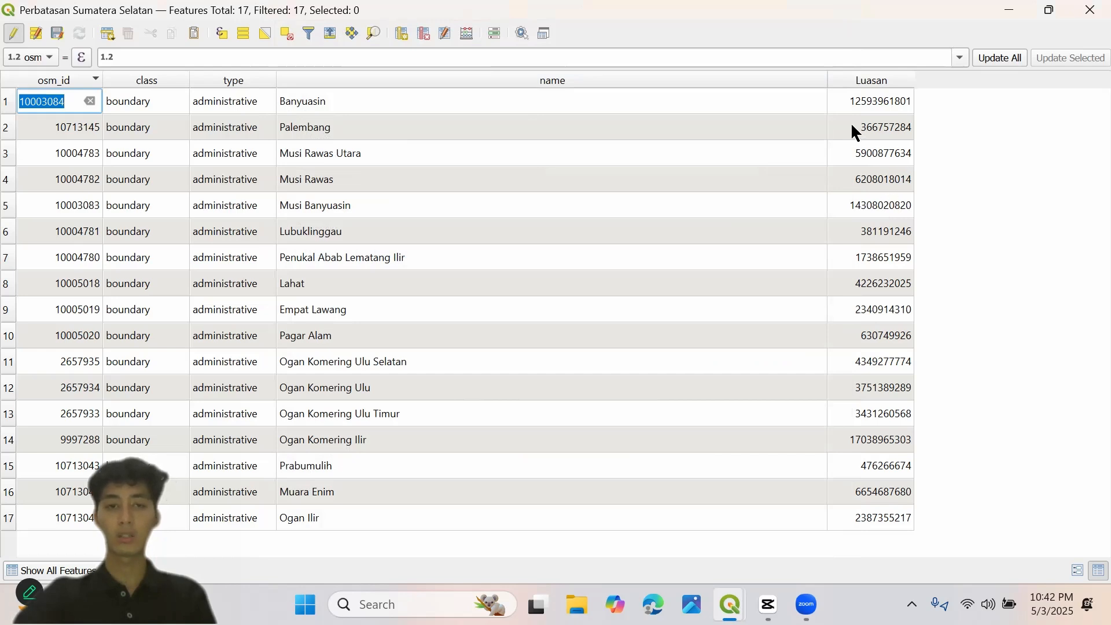
pyautogui.rightClick(786, 380)
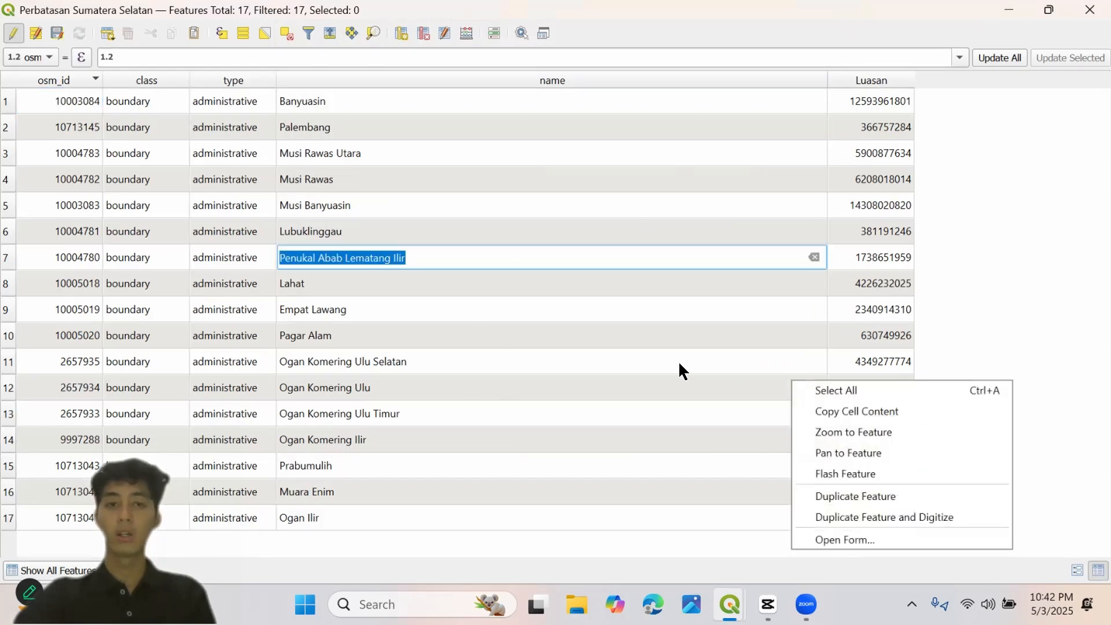
pyautogui.press('Escape')
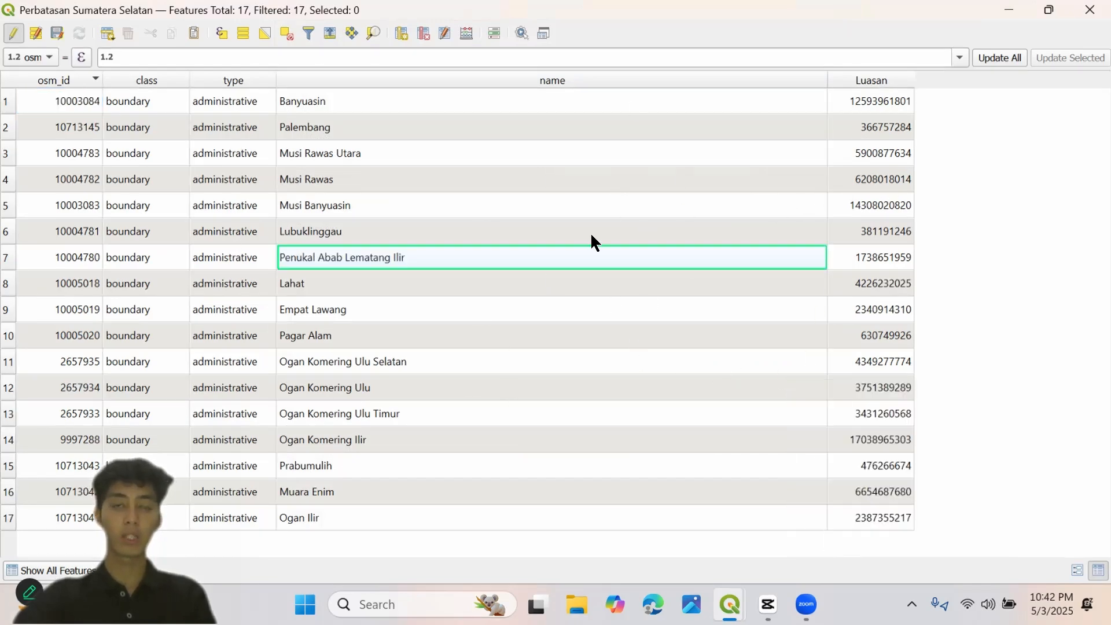
# - End editing, save the changes with the new Luasan field to the layer, and close the attribute table
pyautogui.click(13, 36)
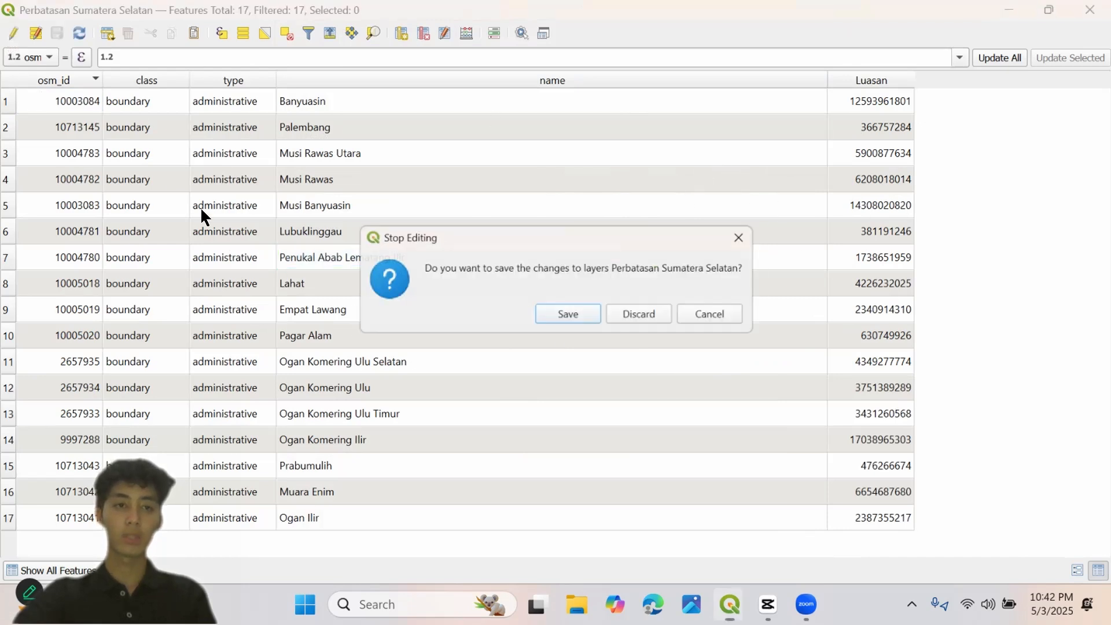
pyautogui.click(570, 316)
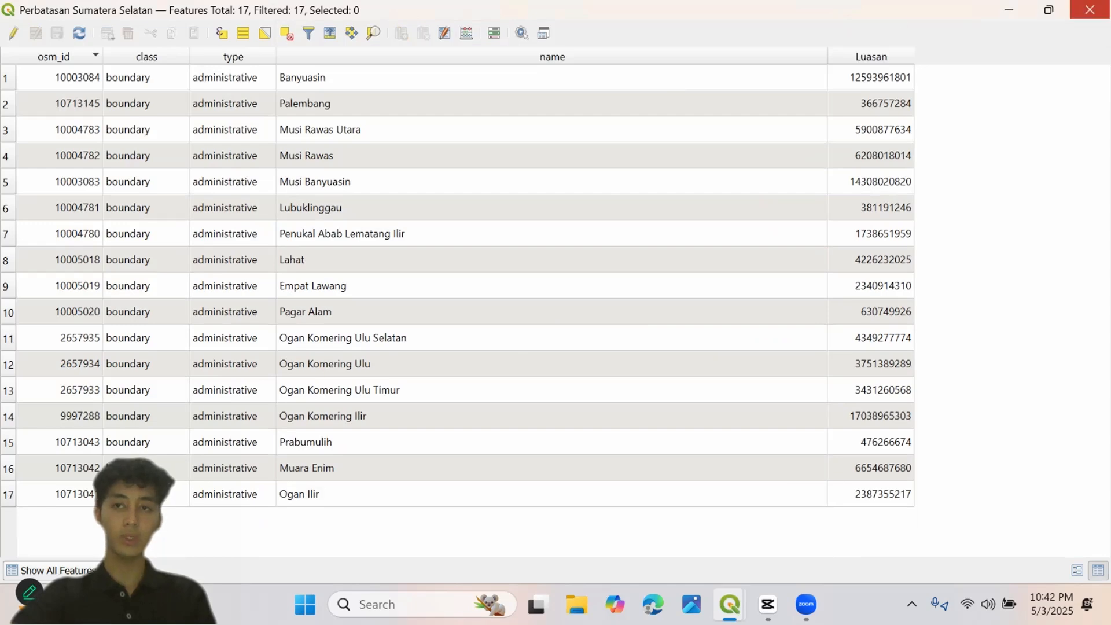
pyautogui.click(1089, 10)
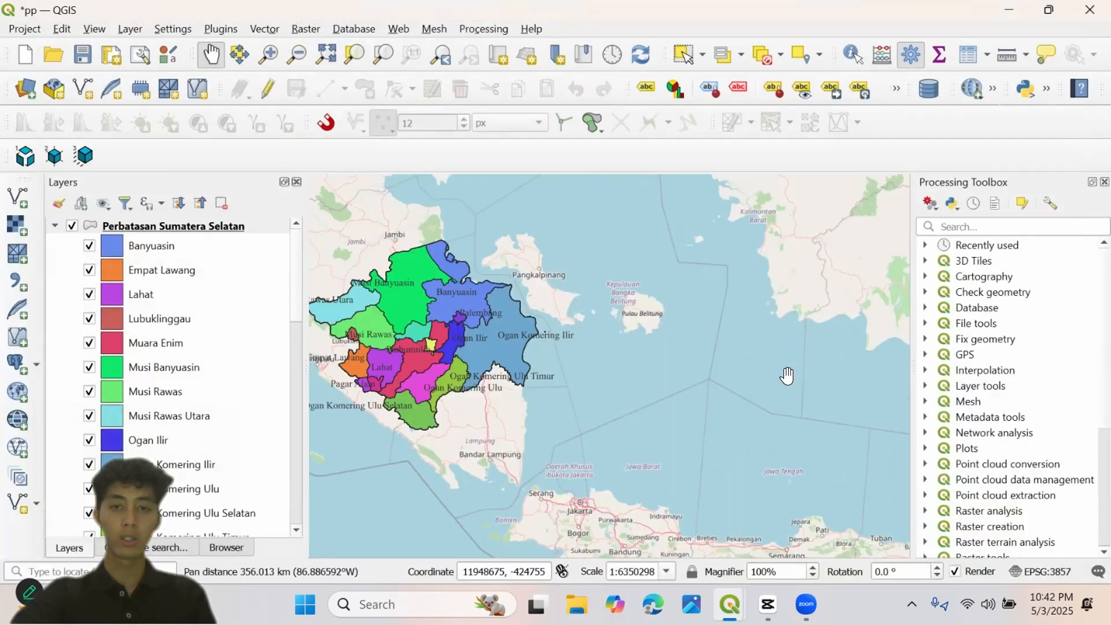
# - Create a new print layout titled "Wilayah Sumsel"
pyautogui.moveTo(579, 368); pyautogui.dragTo(711, 399)
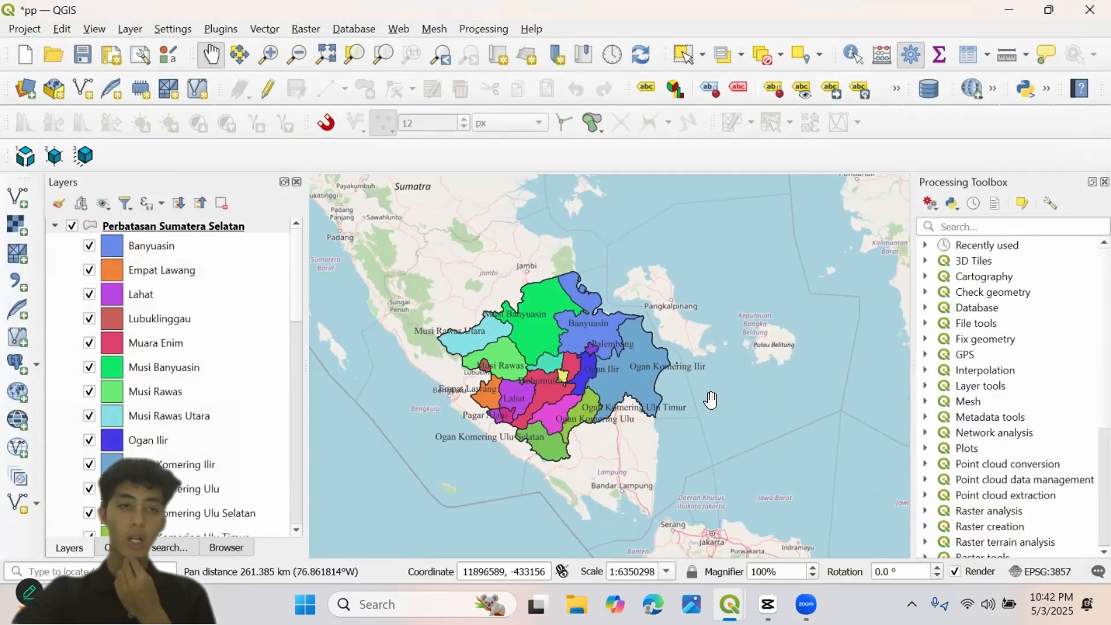
pyautogui.click(110, 58)
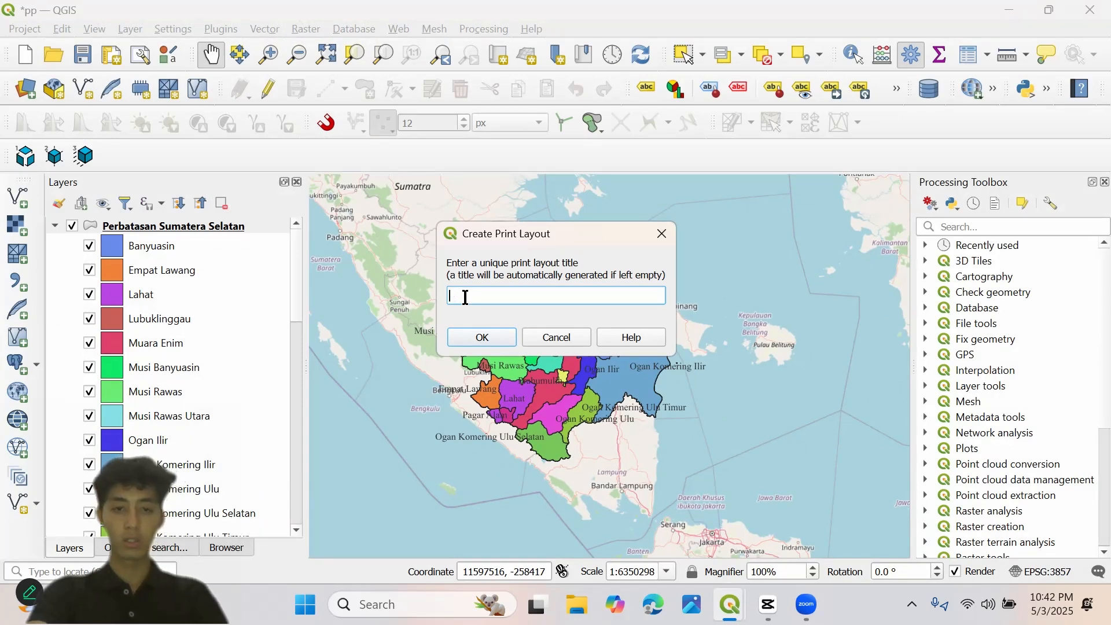
pyautogui.write('aya')
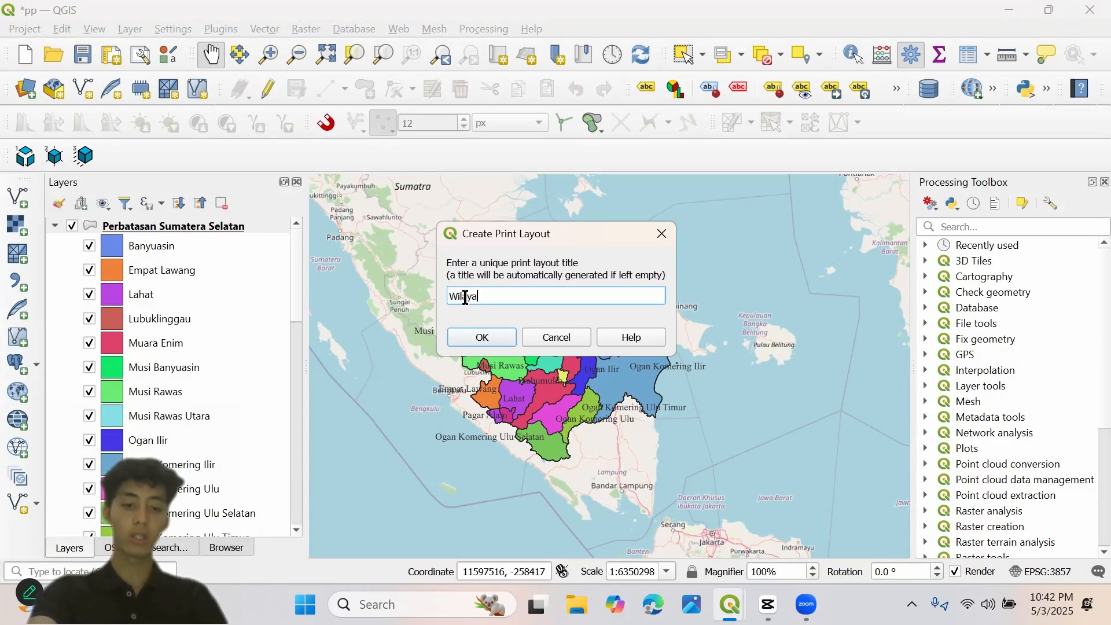
pyautogui.write('h Sumsel')
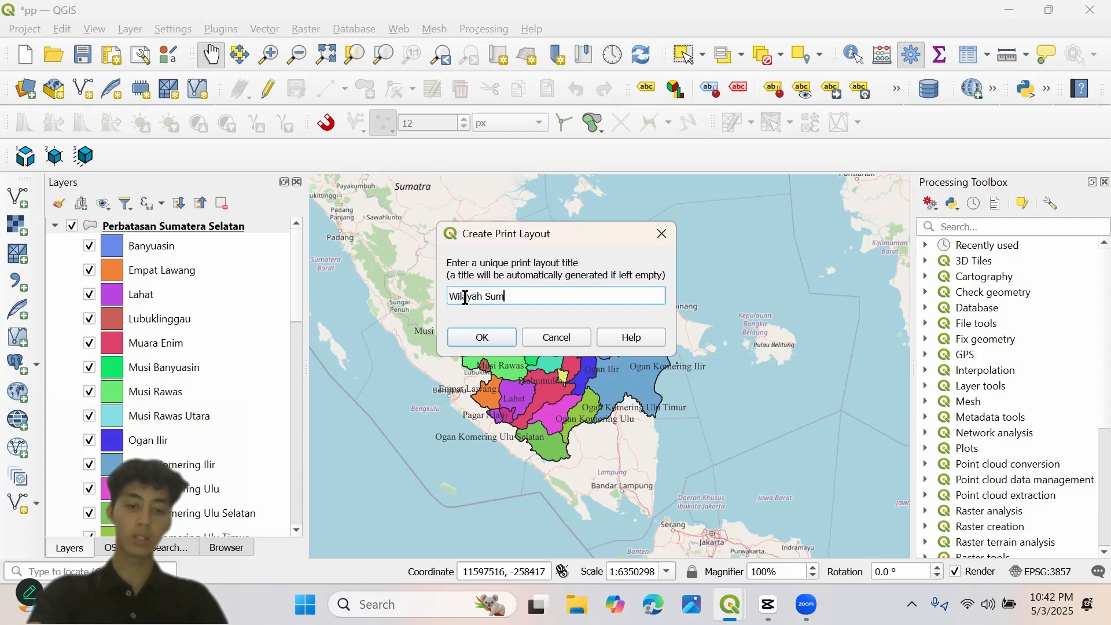
pyautogui.click(469, 330)
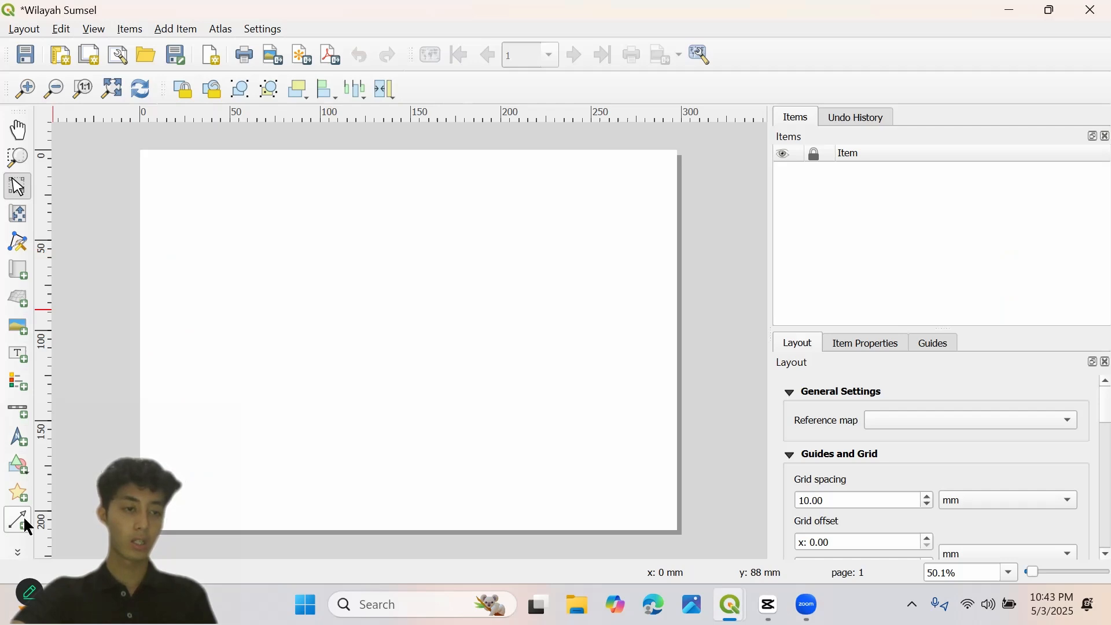
# - Draw a large rectangle frame with a small page margin, covering about the left two-thirds of the page
pyautogui.click(22, 466)
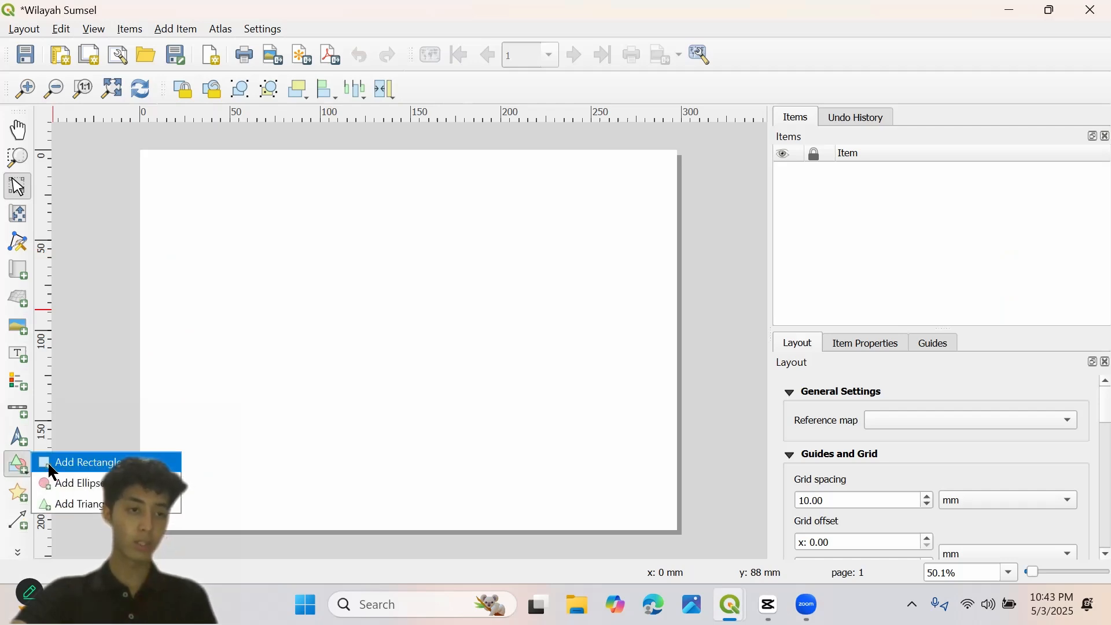
pyautogui.click(48, 464)
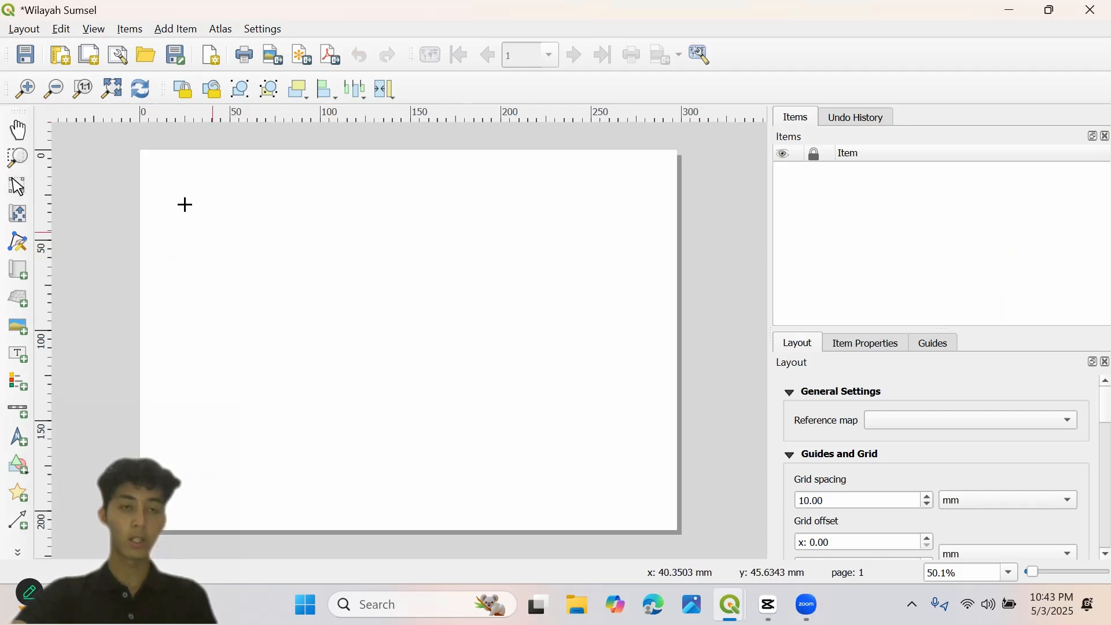
pyautogui.moveTo(150, 161); pyautogui.dragTo(496, 524)
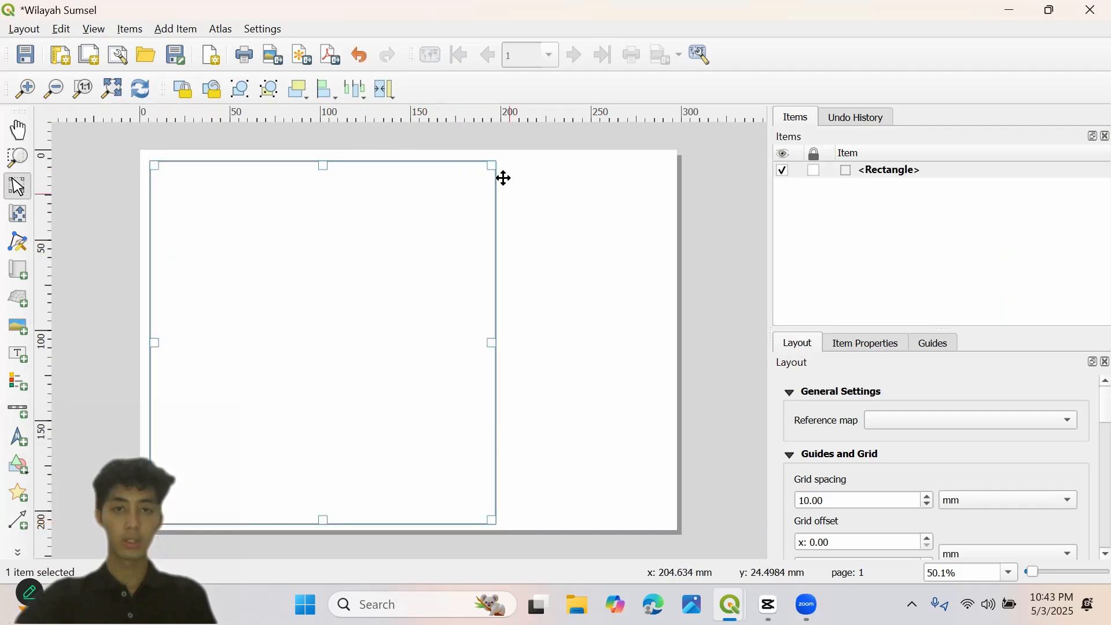
pyautogui.moveTo(499, 168); pyautogui.dragTo(518, 219)
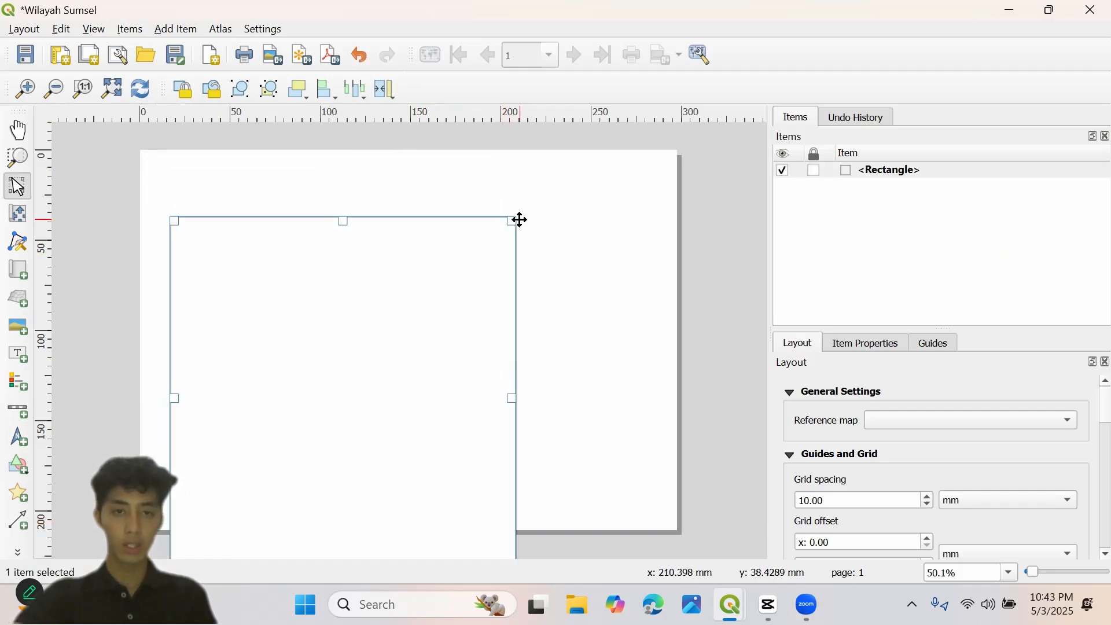
pyautogui.hotkey('ctrl', 'z')
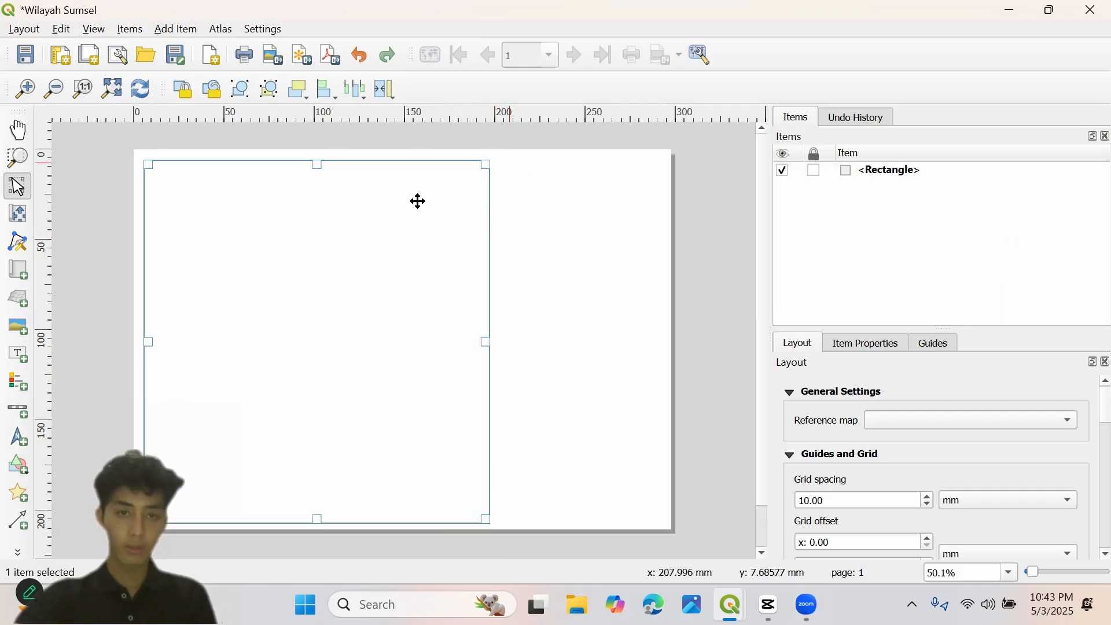
# - Draw a second, narrower rectangle of the same height in the free space beside the large frame, aligned to its upper edge
pyautogui.click(18, 464)
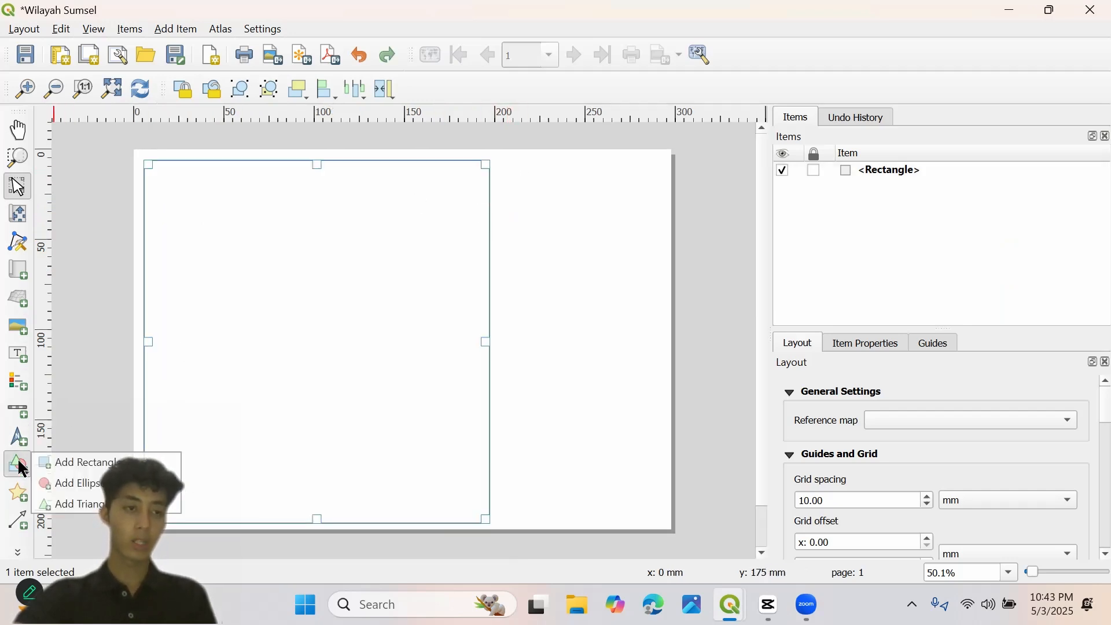
pyautogui.click(63, 461)
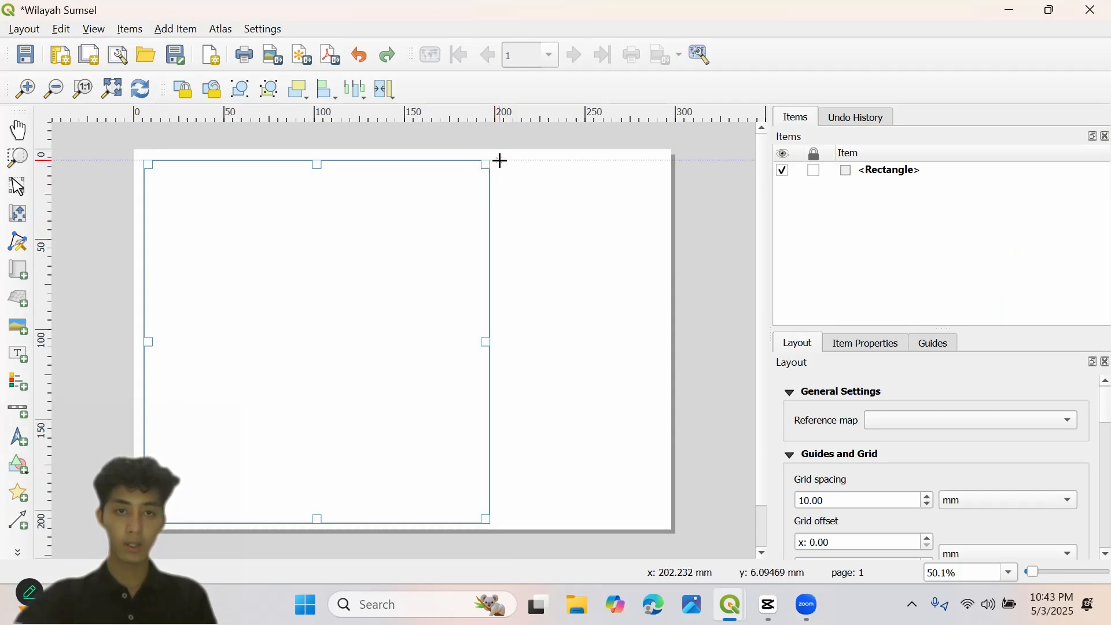
pyautogui.moveTo(500, 160); pyautogui.dragTo(666, 523)
# - Add a map of the South Sumatra regencies that fills the large rectangle frame
pyautogui.click(308, 270)
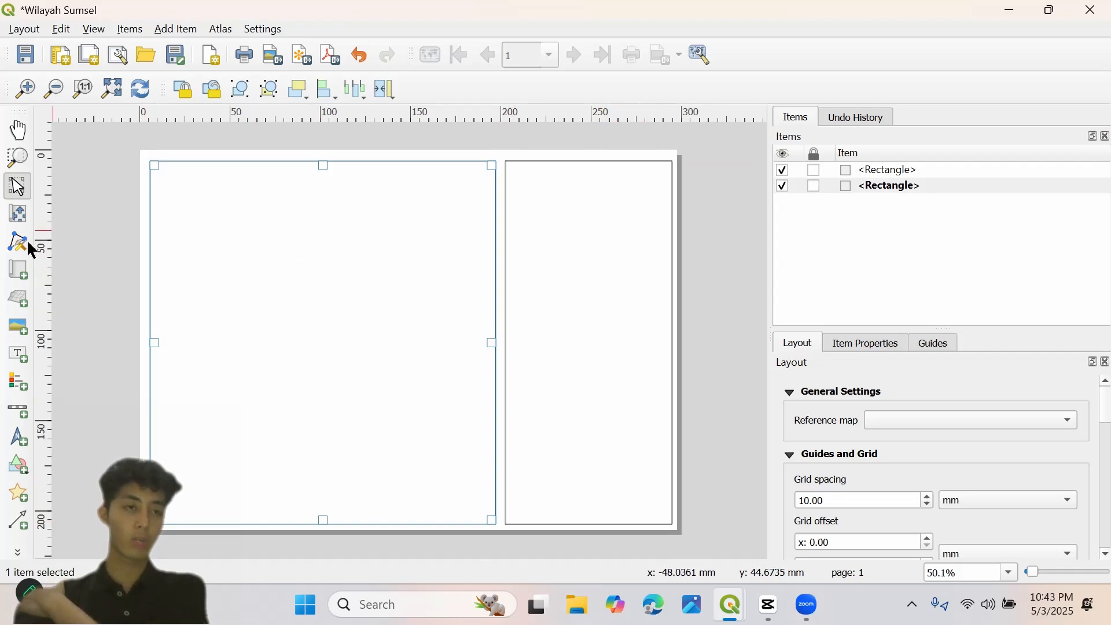
pyautogui.click(22, 275)
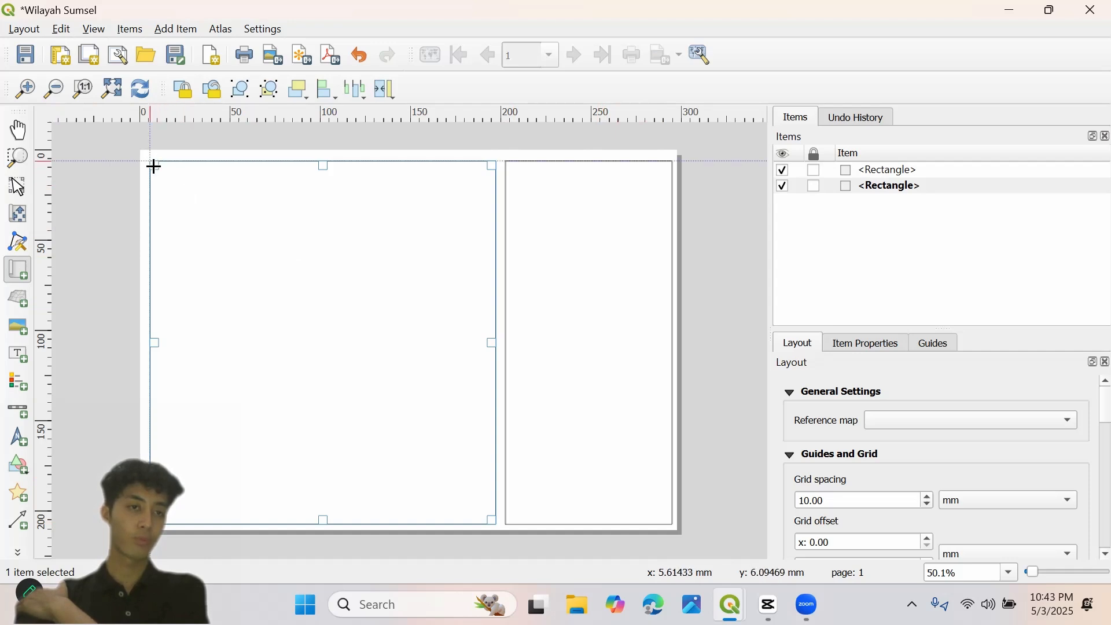
pyautogui.moveTo(153, 166); pyautogui.dragTo(487, 520)
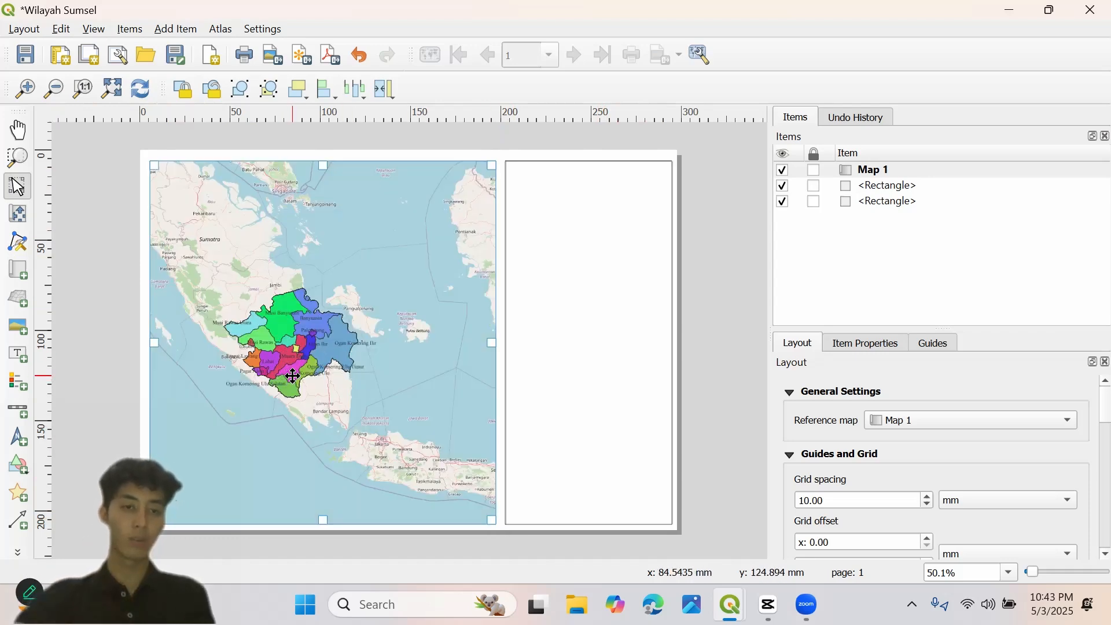
pyautogui.scroll(2, 292, 376)
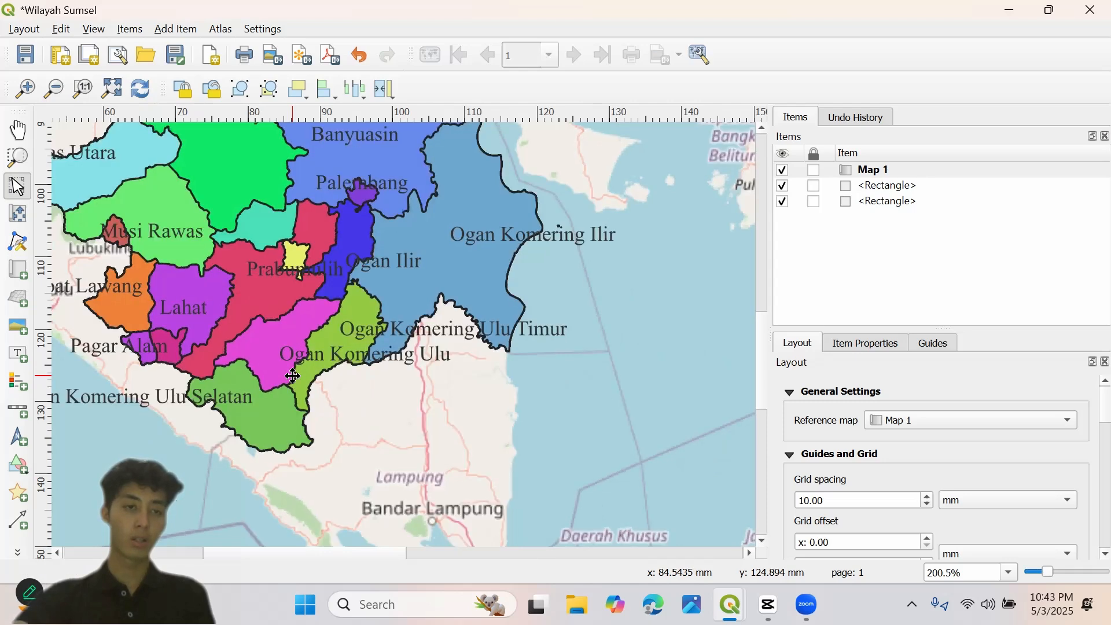
pyautogui.scroll(-3, 292, 376)
pyautogui.scroll(1, 292, 377)
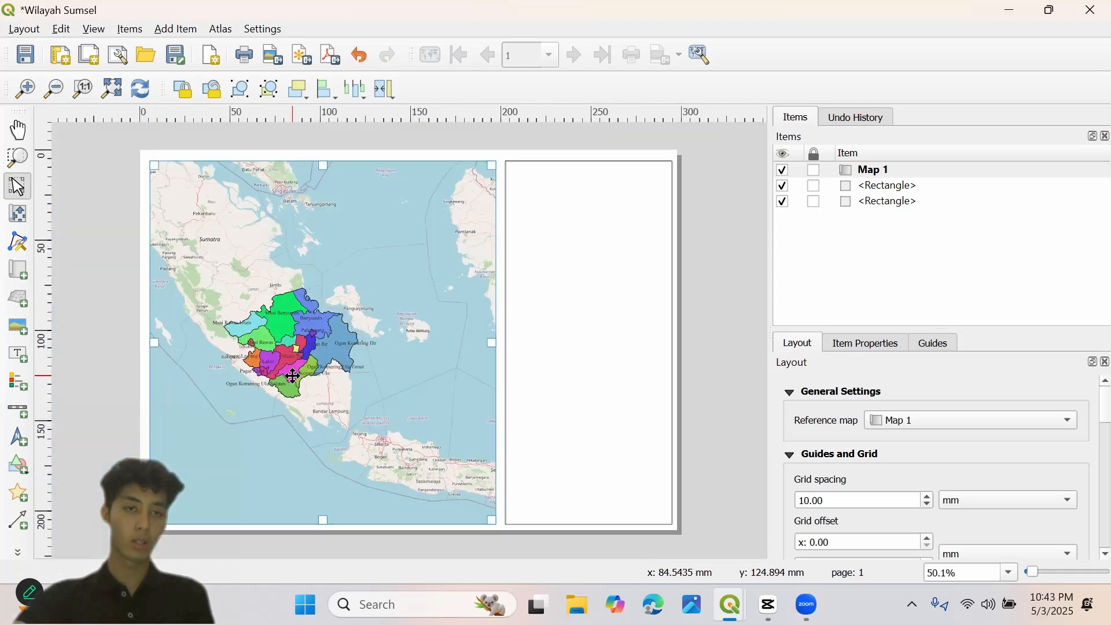
pyautogui.scroll(1, 292, 376)
pyautogui.scroll(-1, 292, 377)
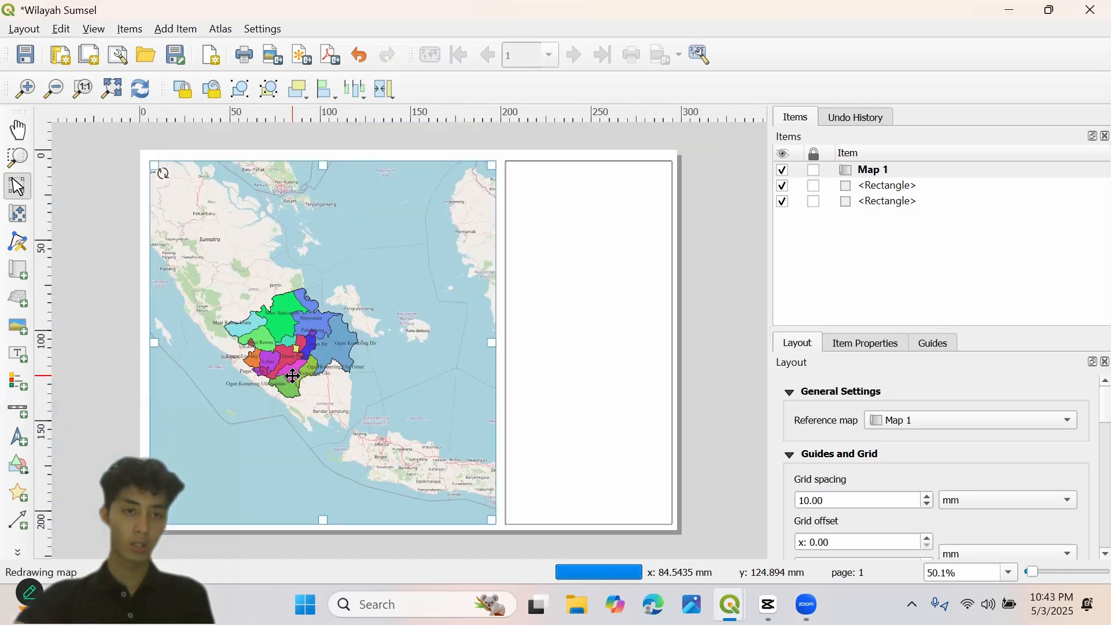
pyautogui.click(18, 157)
pyautogui.moveTo(226, 283); pyautogui.dragTo(341, 362)
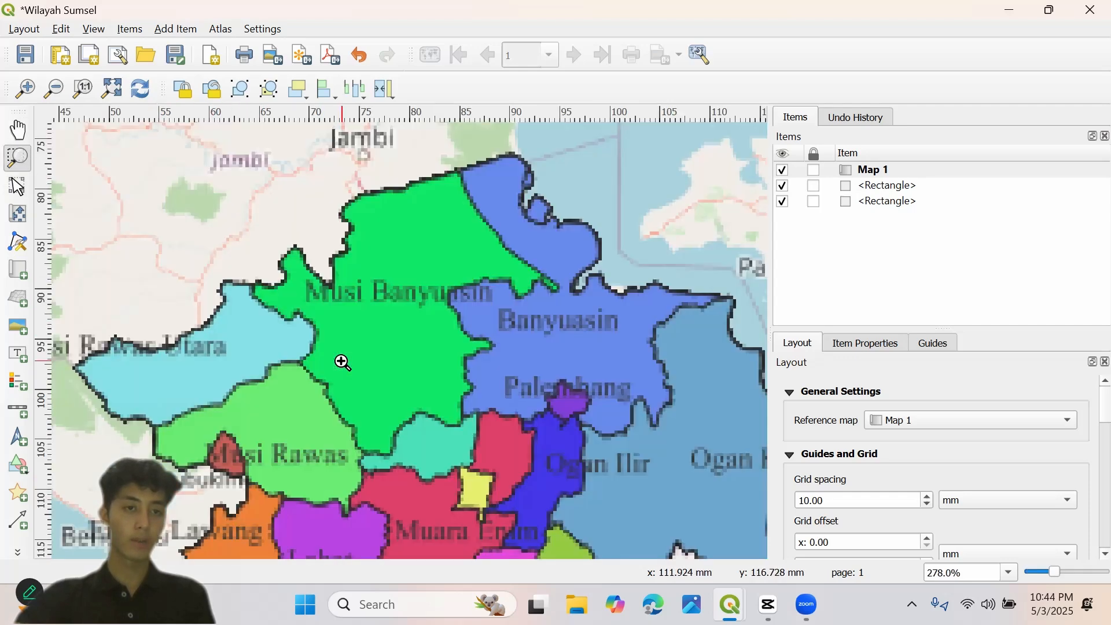
pyautogui.scroll(-1, 342, 361)
pyautogui.scroll(-2, 342, 361)
pyautogui.scroll(1, 341, 362)
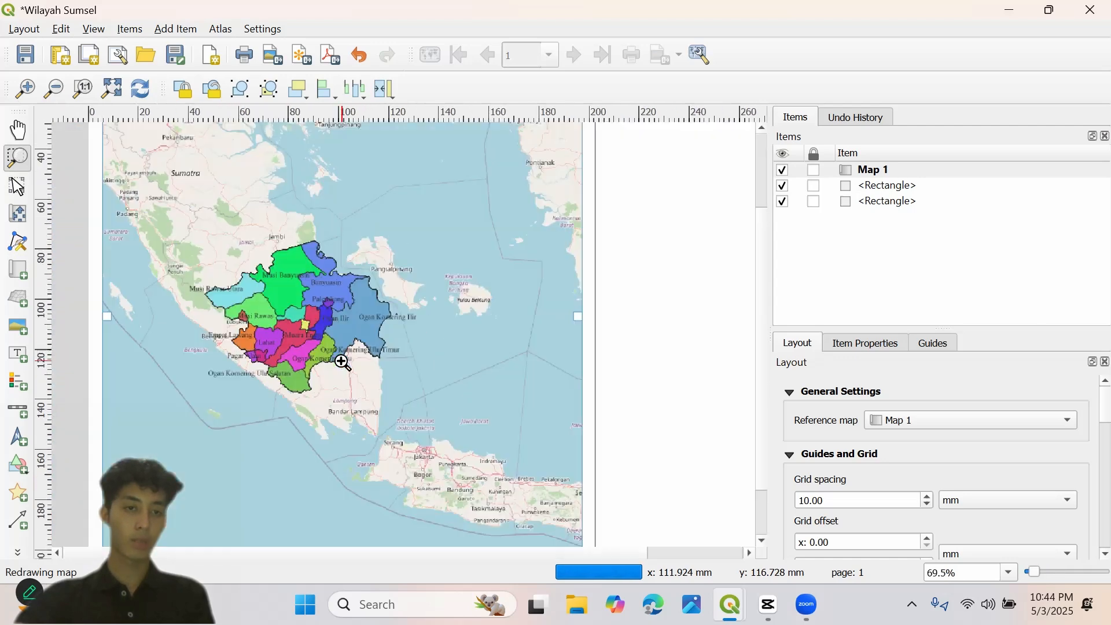
# - Move the content of Map 1 within its frame and enlarge its scale so the South Sumatra regencies fill most of the map
pyautogui.click(18, 213)
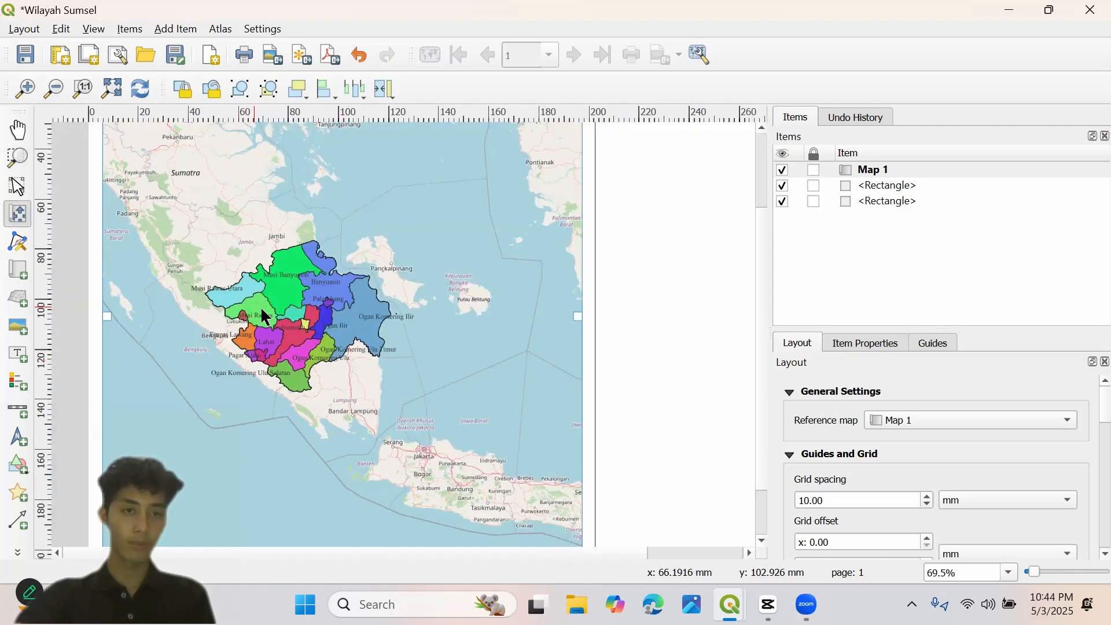
pyautogui.rightClick(313, 320)
pyautogui.click(255, 292)
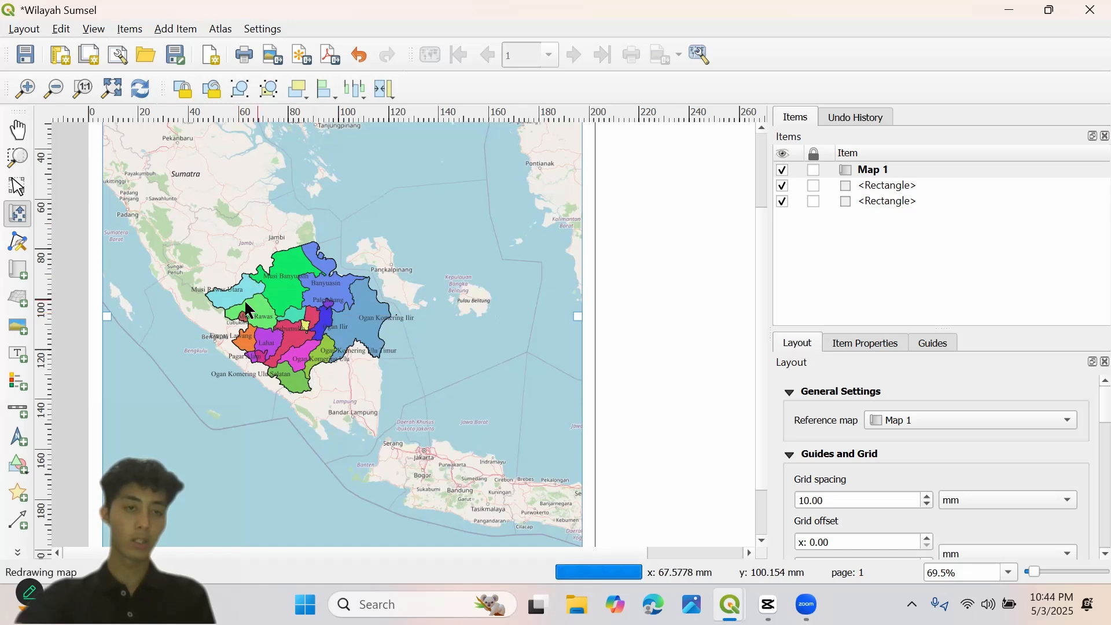
pyautogui.moveTo(254, 310); pyautogui.dragTo(246, 334)
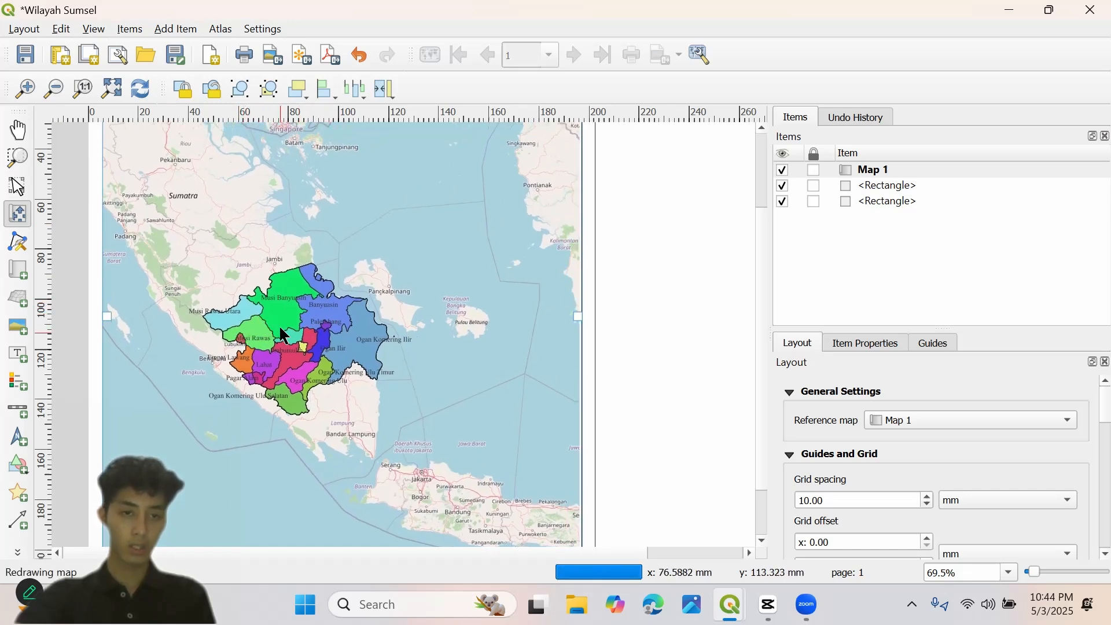
pyautogui.scroll(-2, 277, 325)
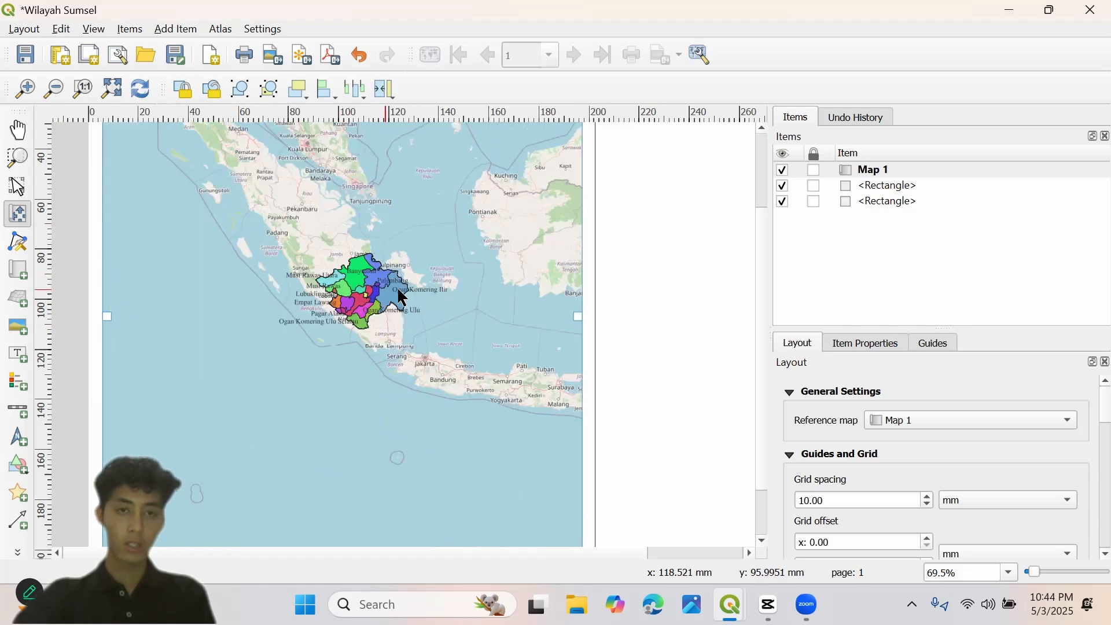
pyautogui.moveTo(403, 298); pyautogui.dragTo(427, 339)
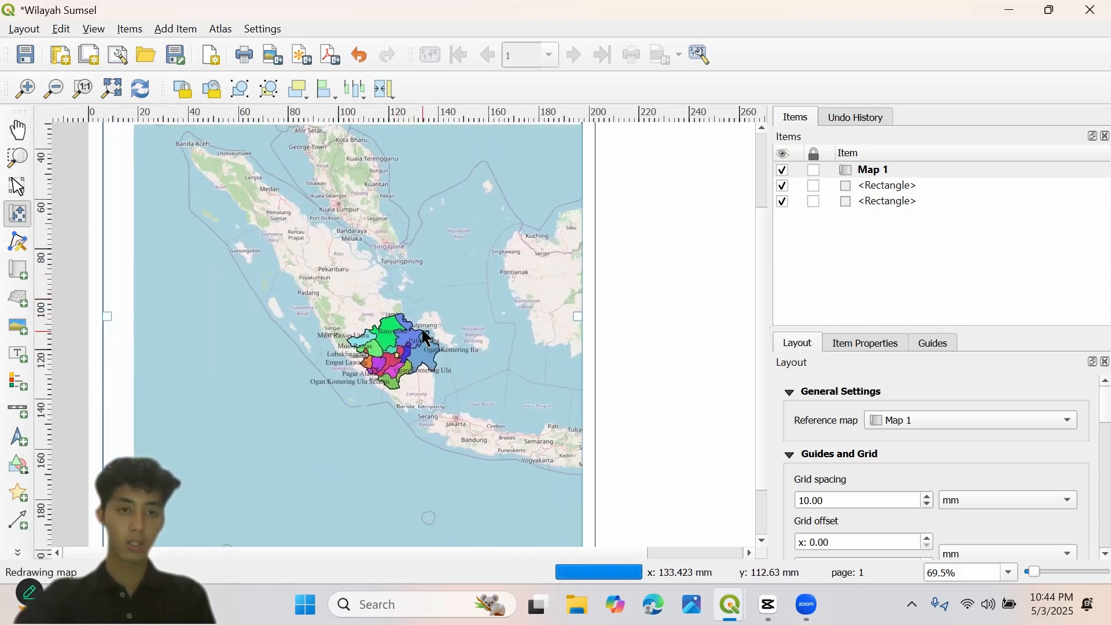
pyautogui.scroll(4, 387, 352)
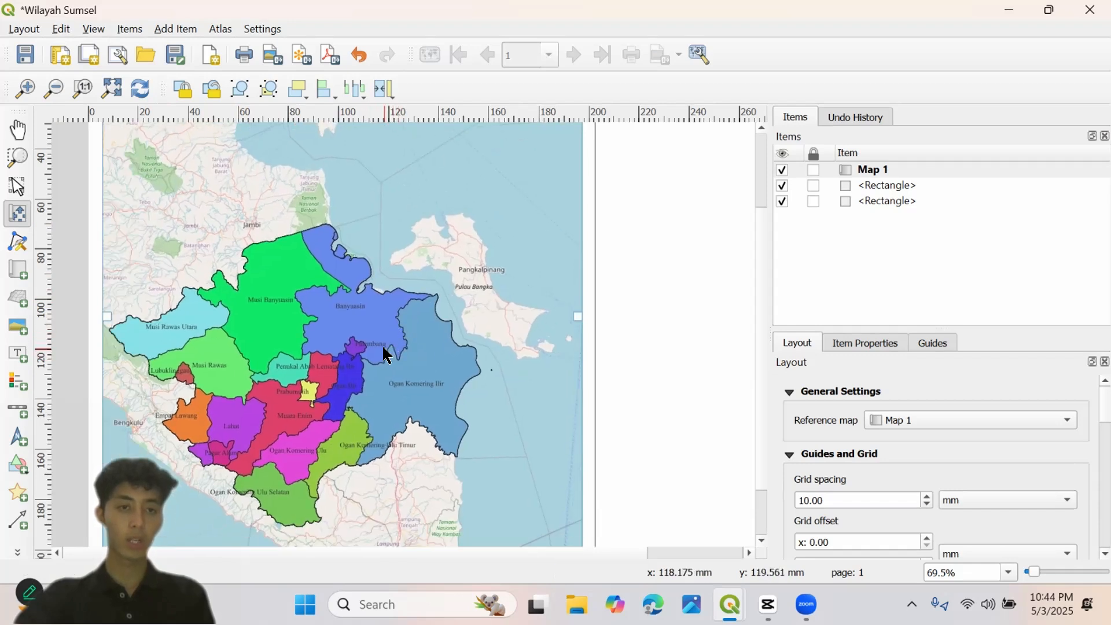
pyautogui.moveTo(397, 339)
pyautogui.mouseDown()
pyautogui.moveTo(438, 325)
pyautogui.moveTo(427, 316)
pyautogui.moveTo(384, 334)
pyautogui.mouseUp()
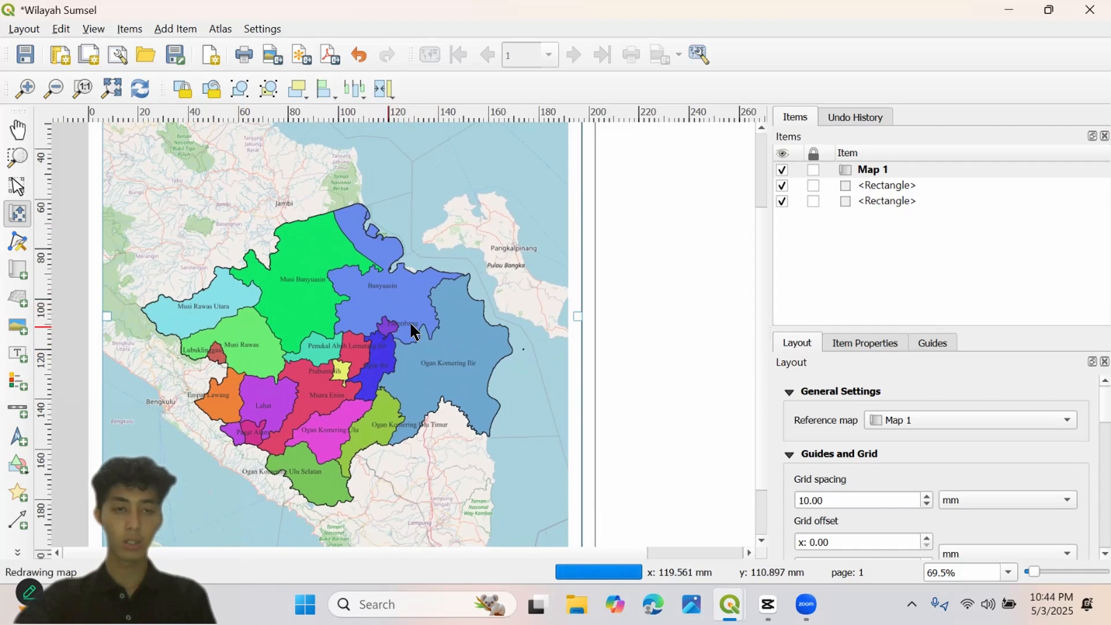
# - Adjust the scale of the Map 1 content, ending with a close-up of the southern South Sumatra regencies
pyautogui.scroll(-1, 415, 333)
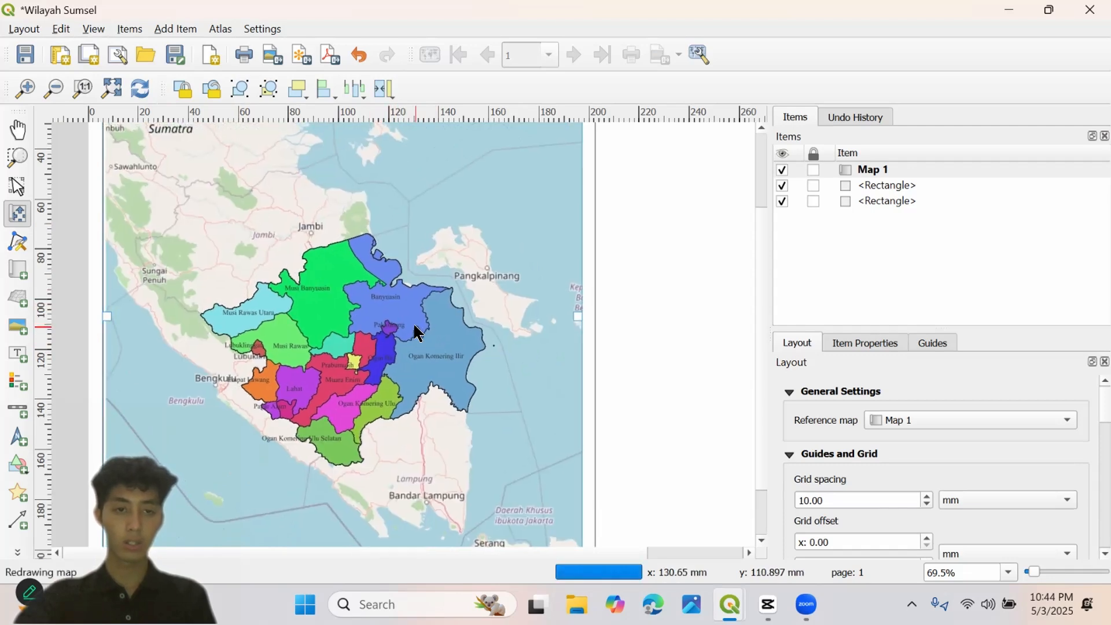
pyautogui.scroll(1, 417, 334)
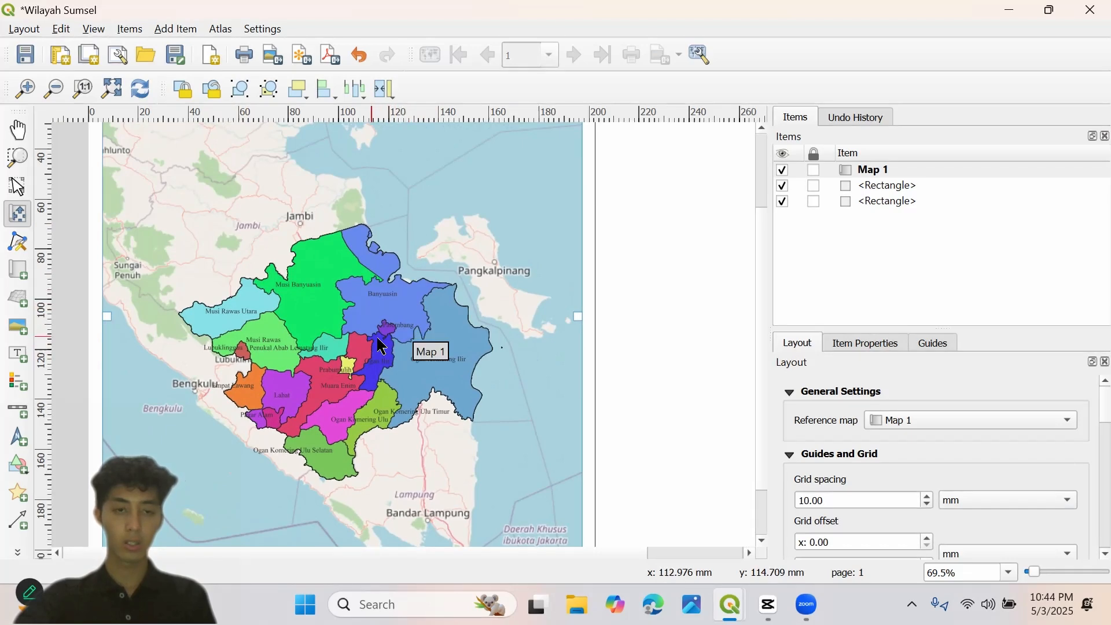
pyautogui.scroll(-1, 426, 232)
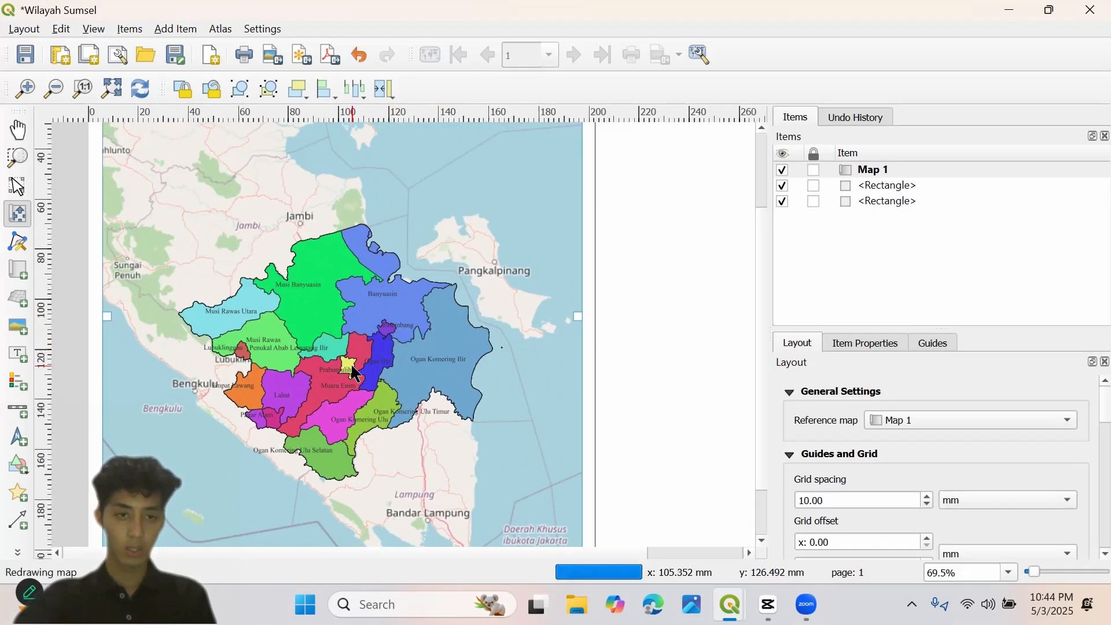
pyautogui.scroll(1, 358, 370)
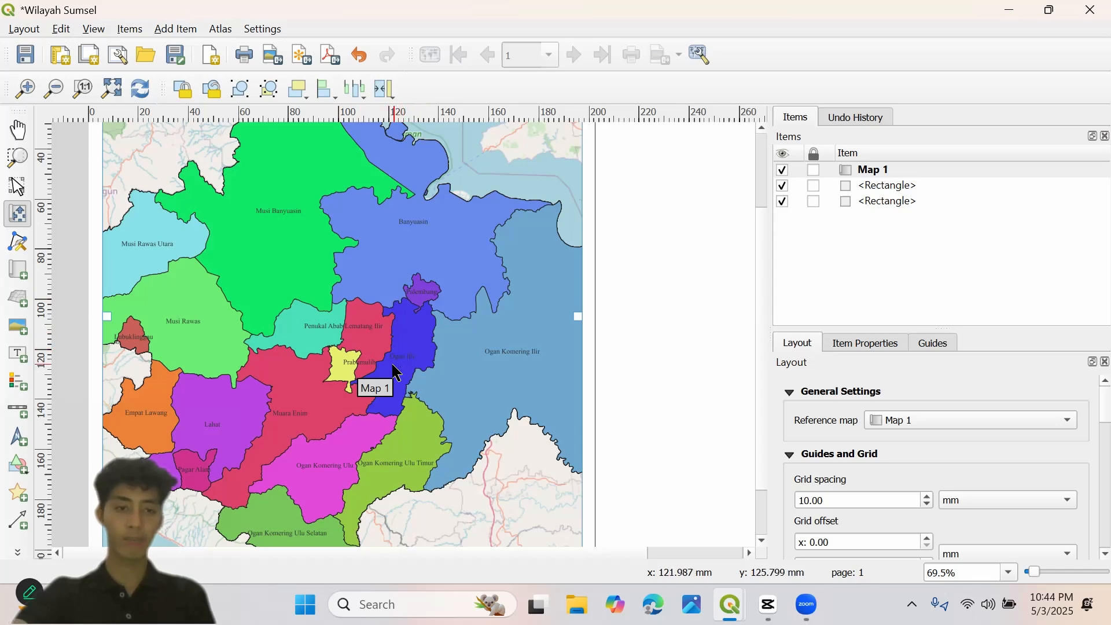
pyautogui.scroll(-1, 387, 346)
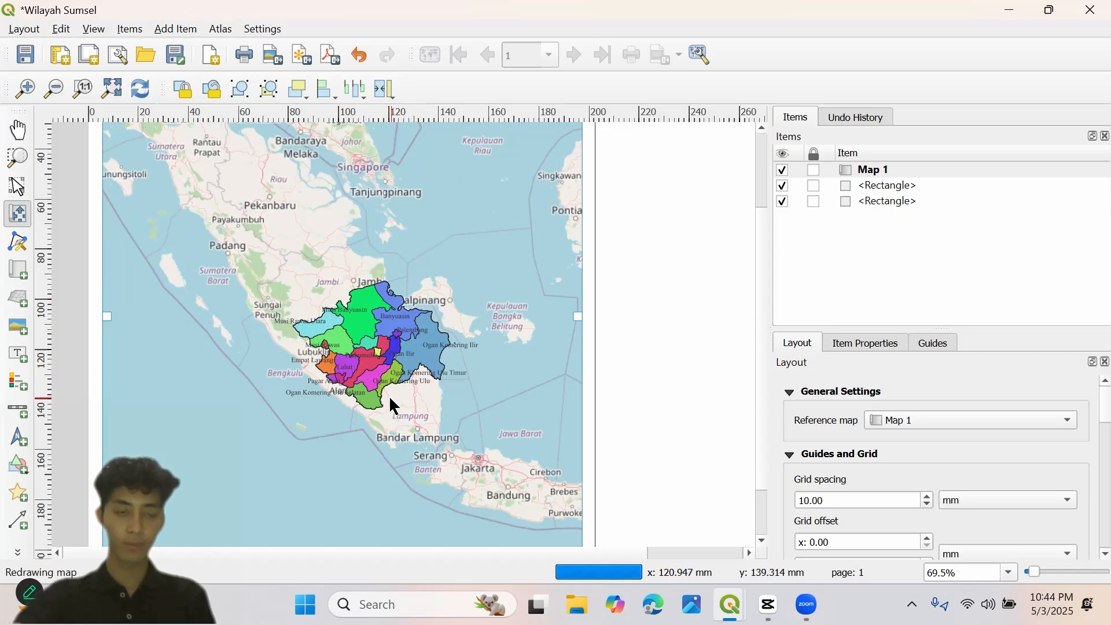
pyautogui.scroll(2, 394, 407)
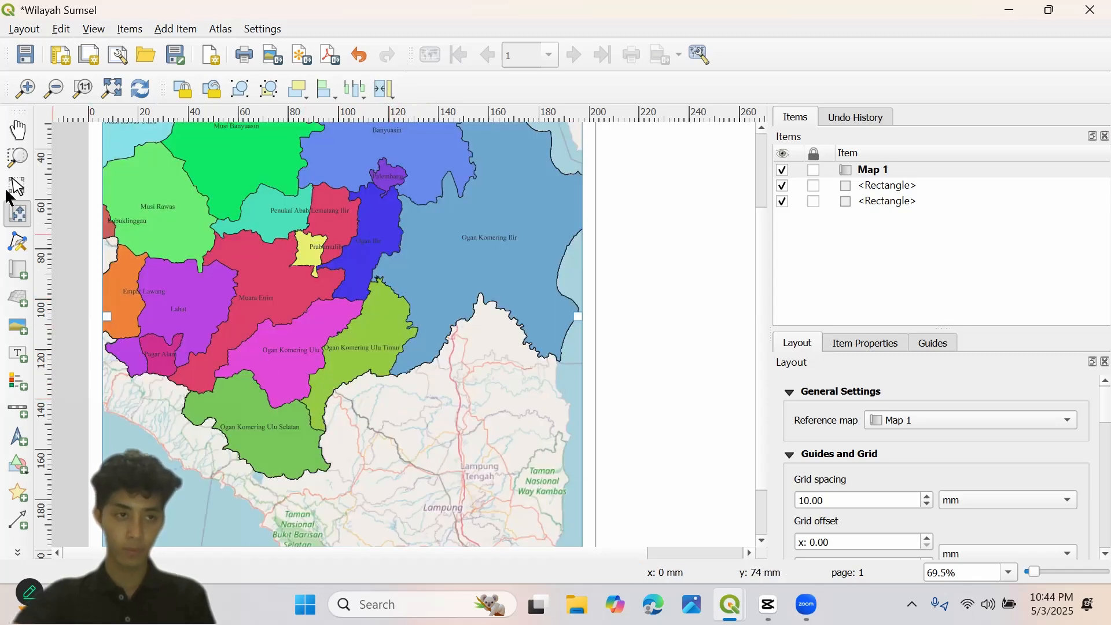
pyautogui.click(14, 163)
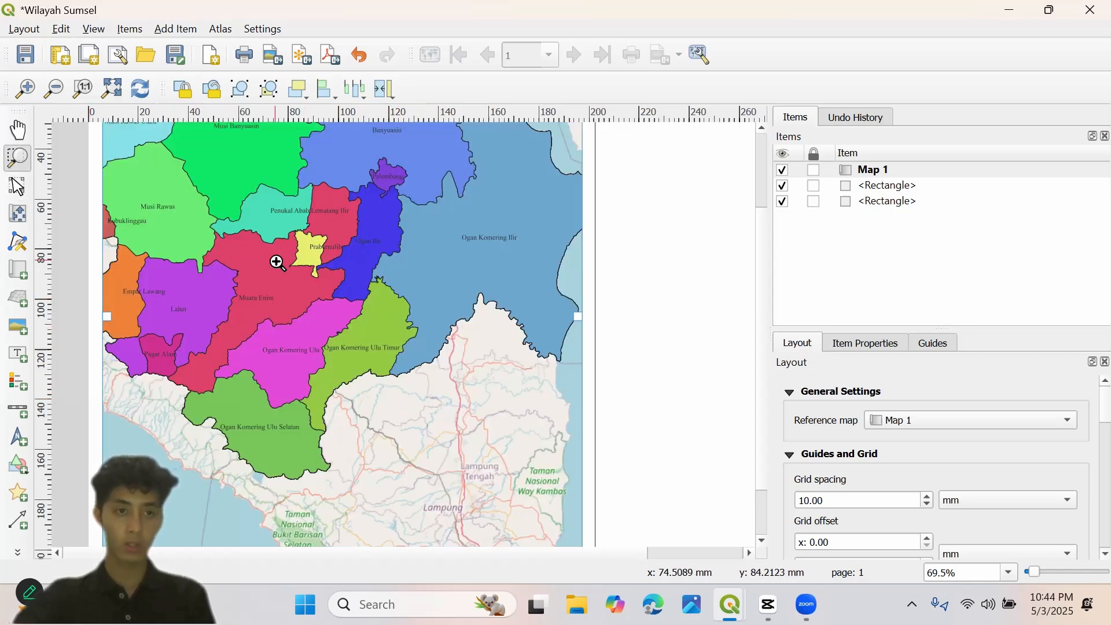
pyautogui.scroll(-1, 637, 305)
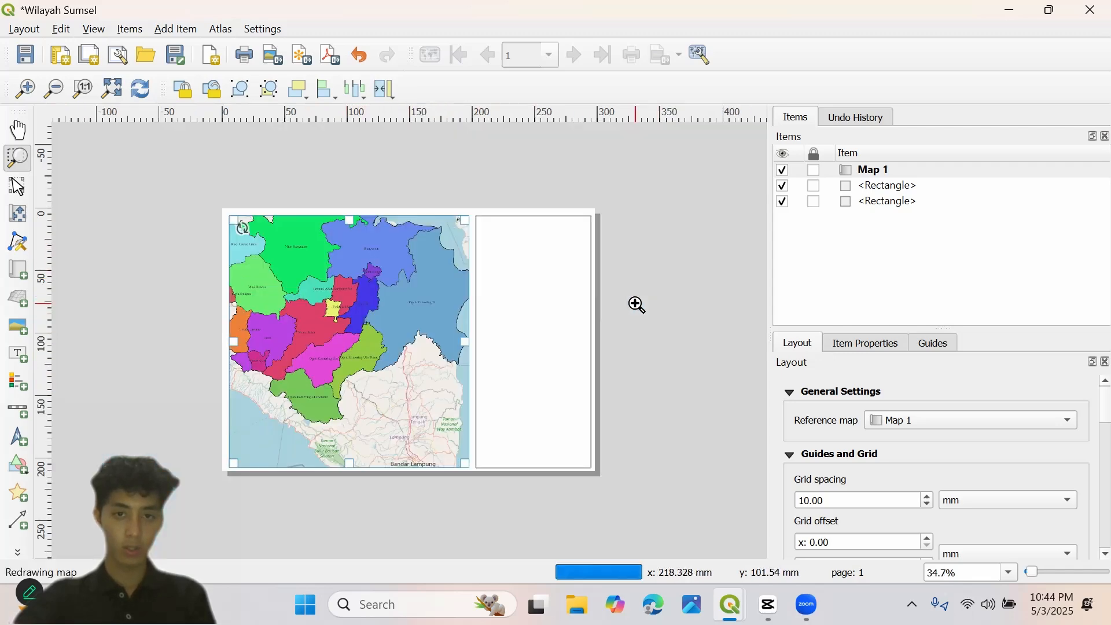
pyautogui.scroll(-1, 471, 350)
pyautogui.scroll(2, 432, 362)
pyautogui.scroll(-1, 421, 365)
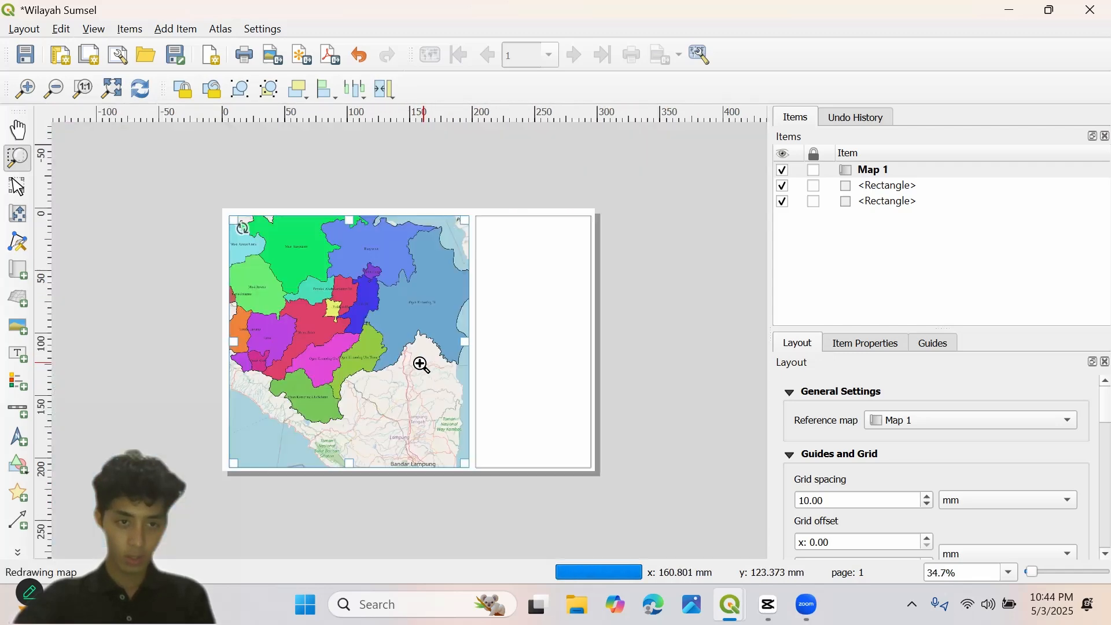
pyautogui.scroll(1, 421, 365)
pyautogui.scroll(-1, 416, 364)
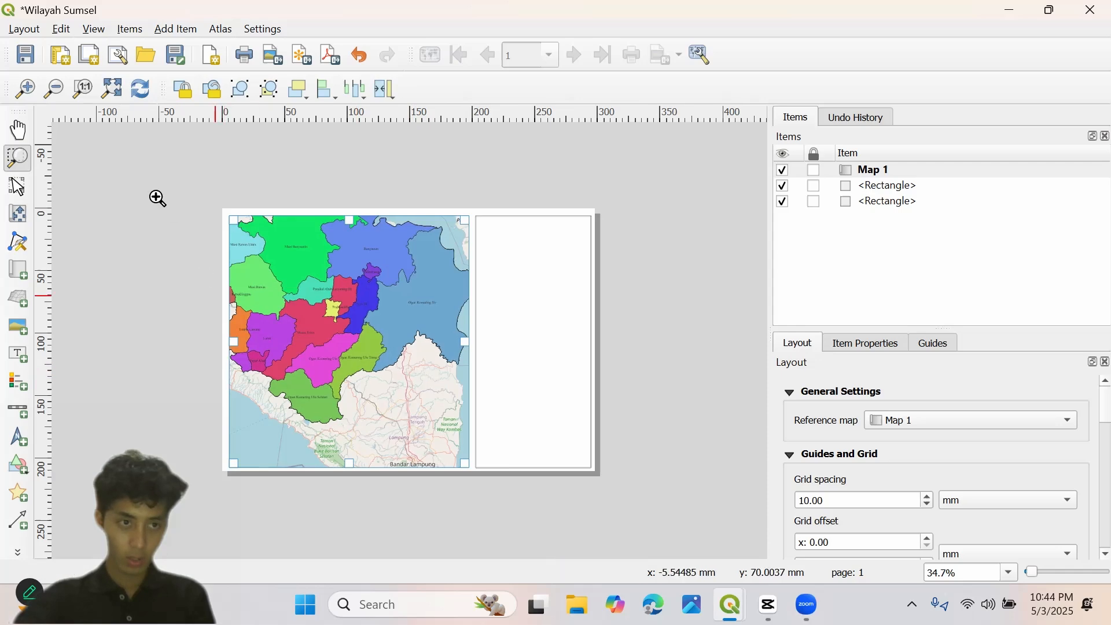
pyautogui.click(25, 88)
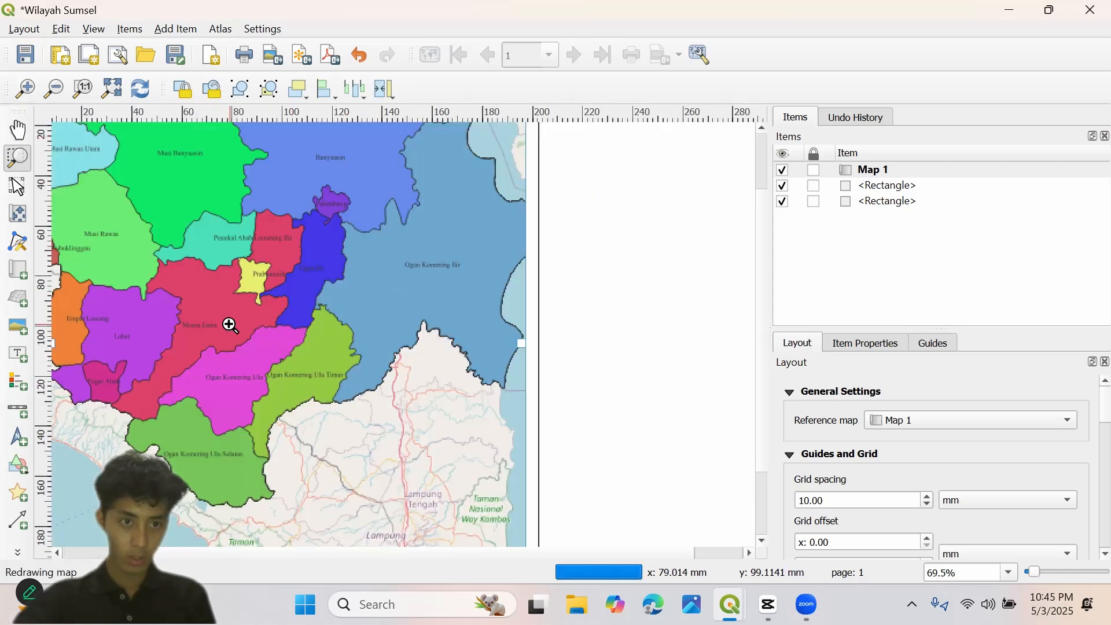
pyautogui.scroll(-1, 230, 325)
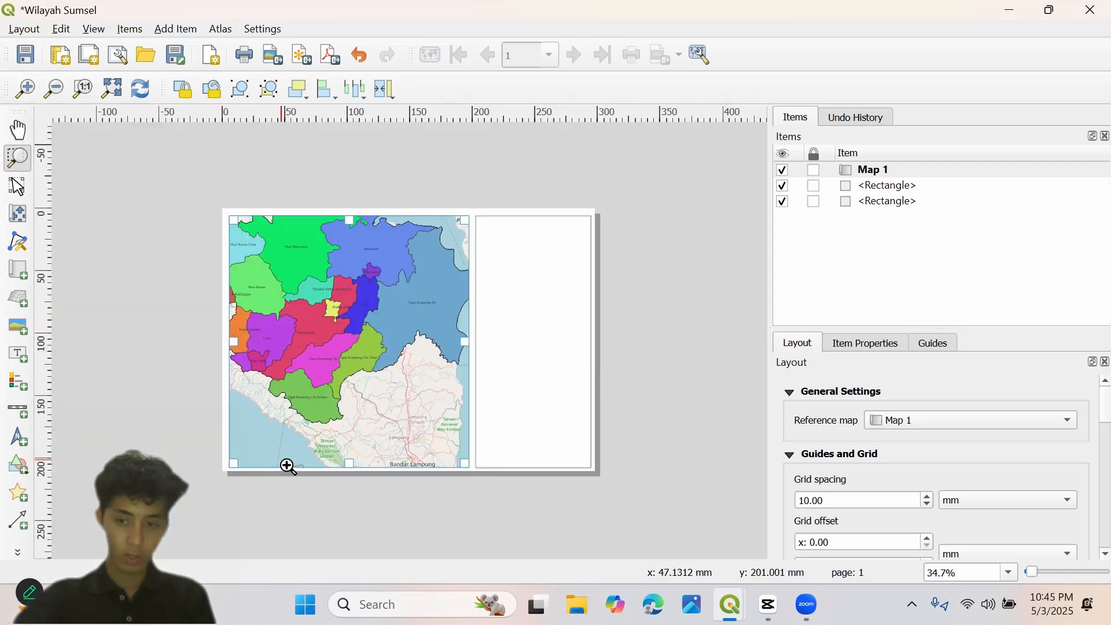
pyautogui.click(17, 130)
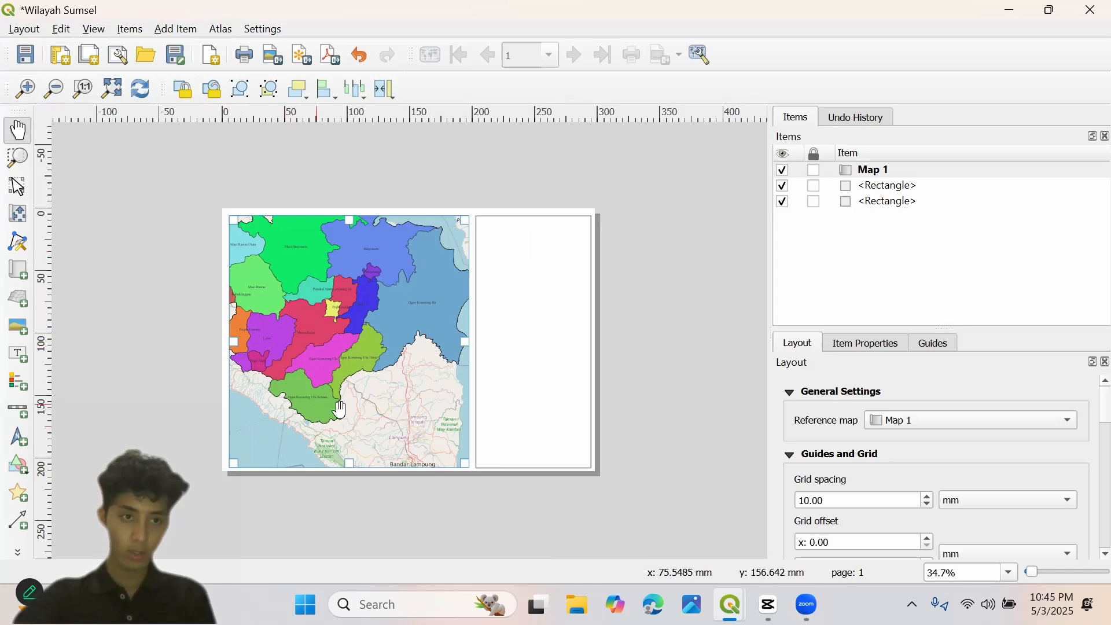
# - Move the content of Map 1 down and to the right within its frame to bring in the northern and western regencies
pyautogui.scroll(1, 340, 410)
pyautogui.scroll(-1, 339, 411)
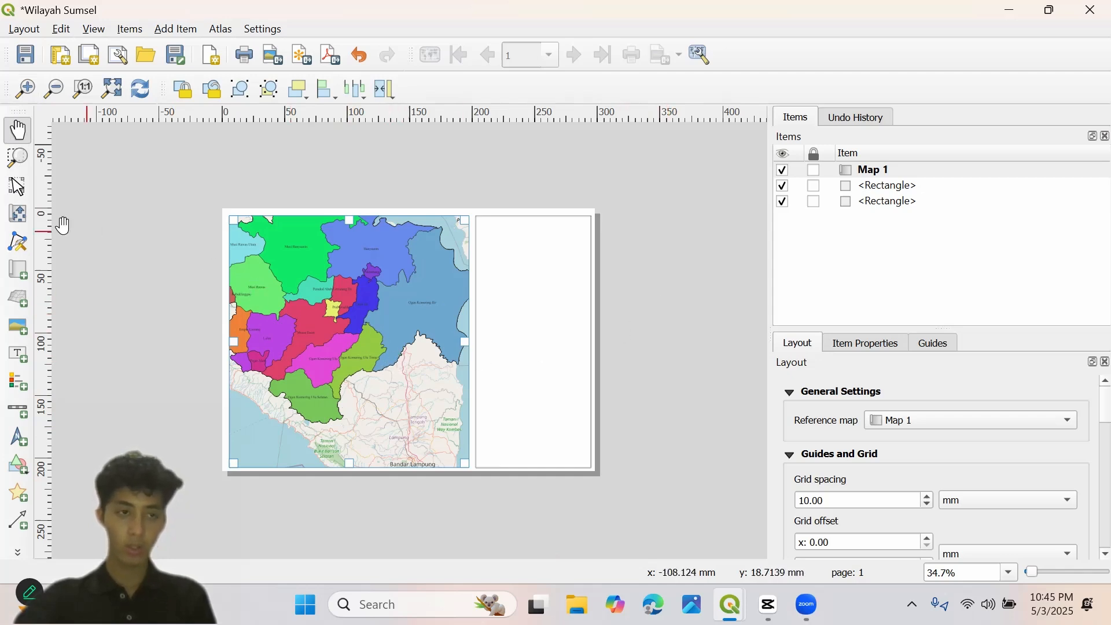
pyautogui.click(18, 213)
pyautogui.click(20, 188)
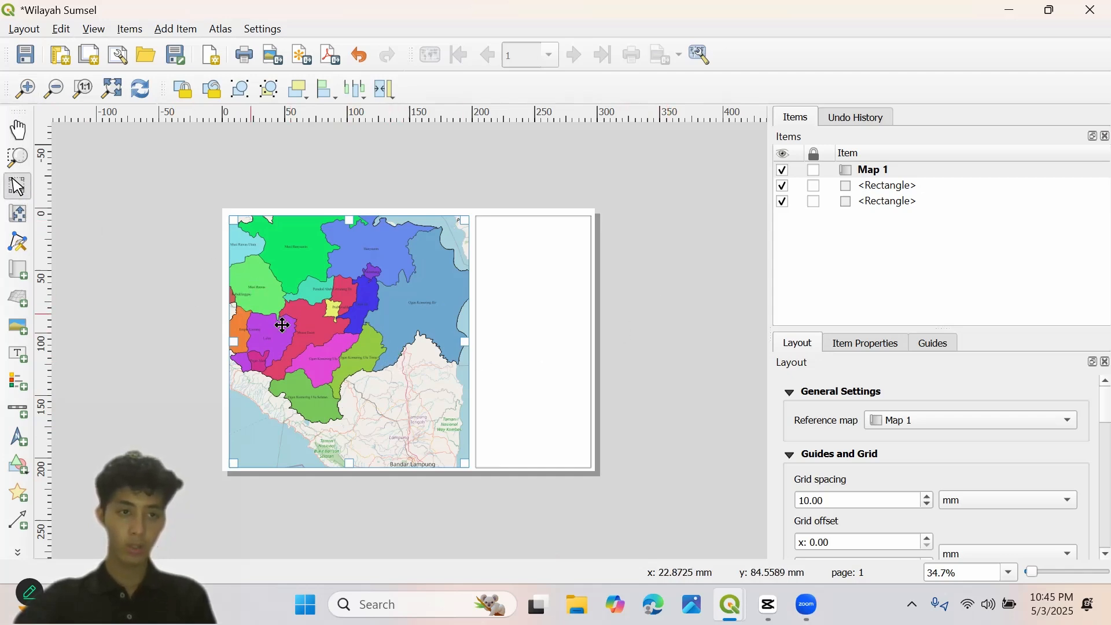
pyautogui.click(307, 326)
pyautogui.click(17, 213)
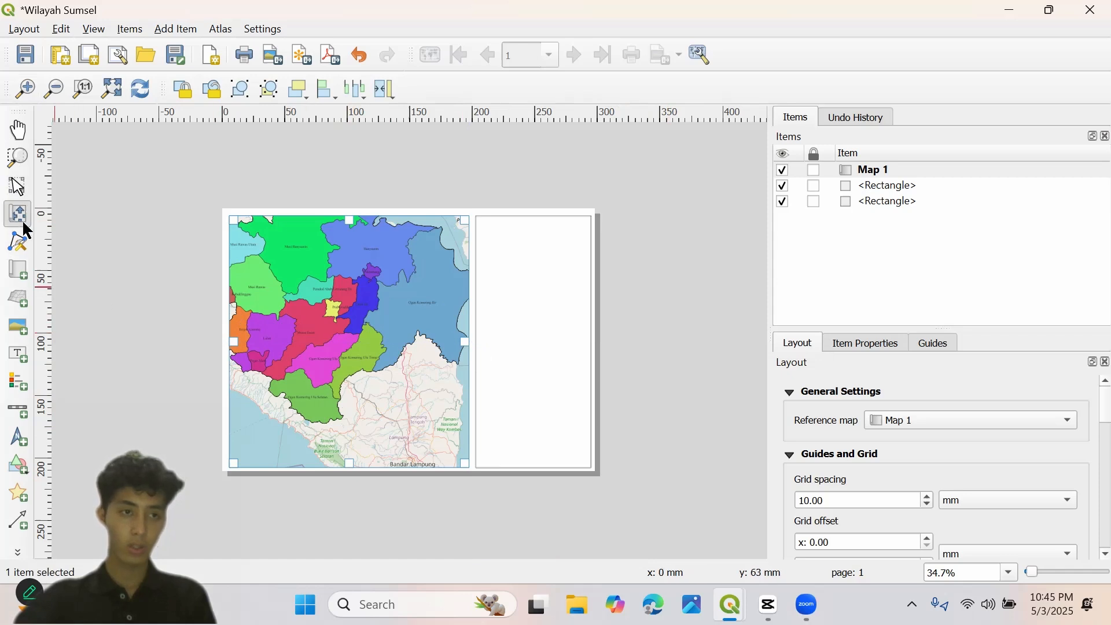
pyautogui.moveTo(282, 335); pyautogui.dragTo(303, 406)
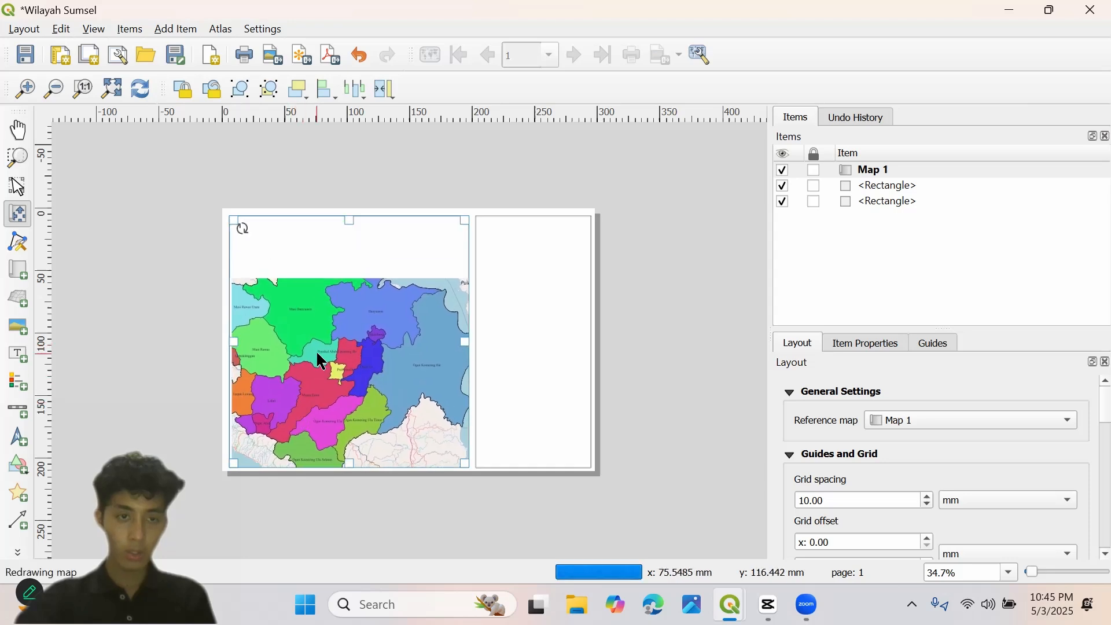
pyautogui.moveTo(316, 353); pyautogui.dragTo(373, 350)
pyautogui.scroll(-2, 346, 368)
pyautogui.scroll(2, 383, 337)
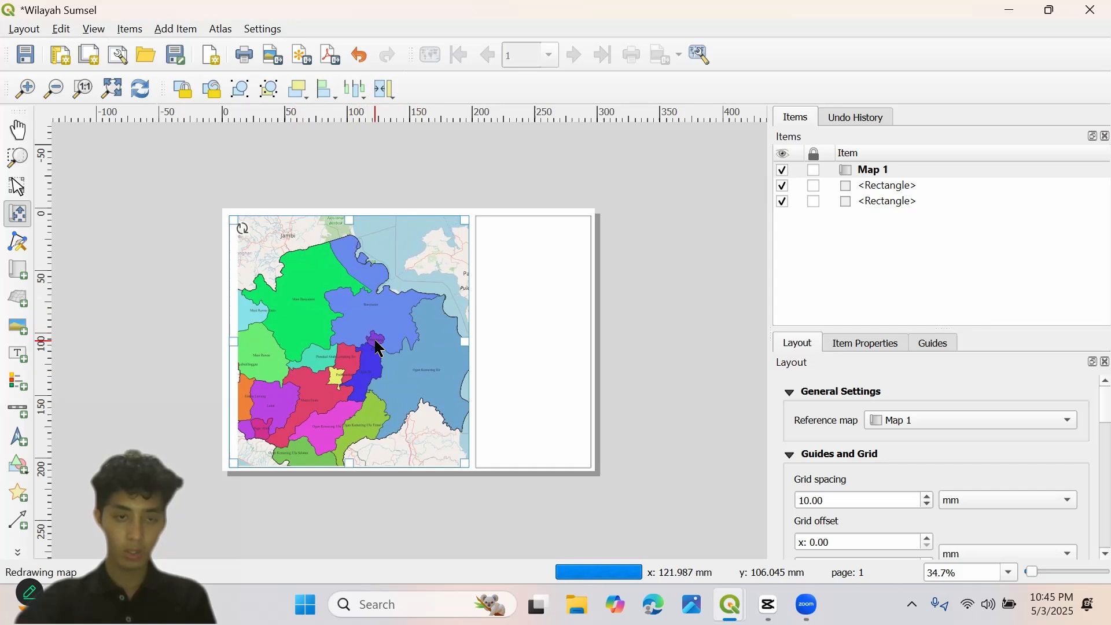
pyautogui.moveTo(349, 354); pyautogui.dragTo(361, 355)
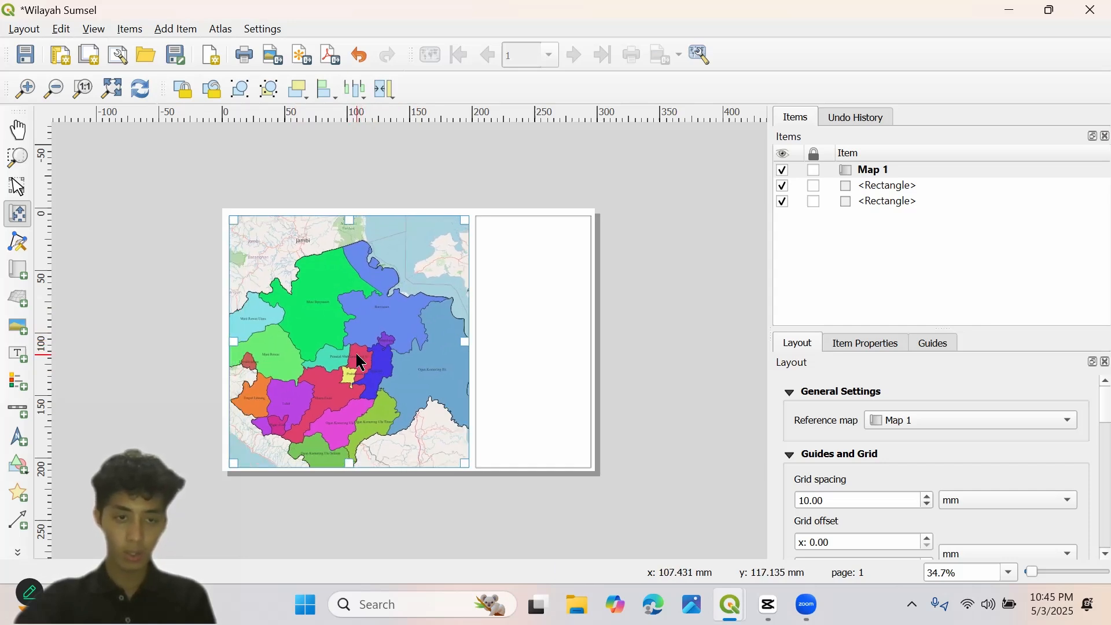
# - Reduce the scale of the Map 1 content until all South Sumatra regencies fit inside the frame
pyautogui.scroll(-1, 356, 355)
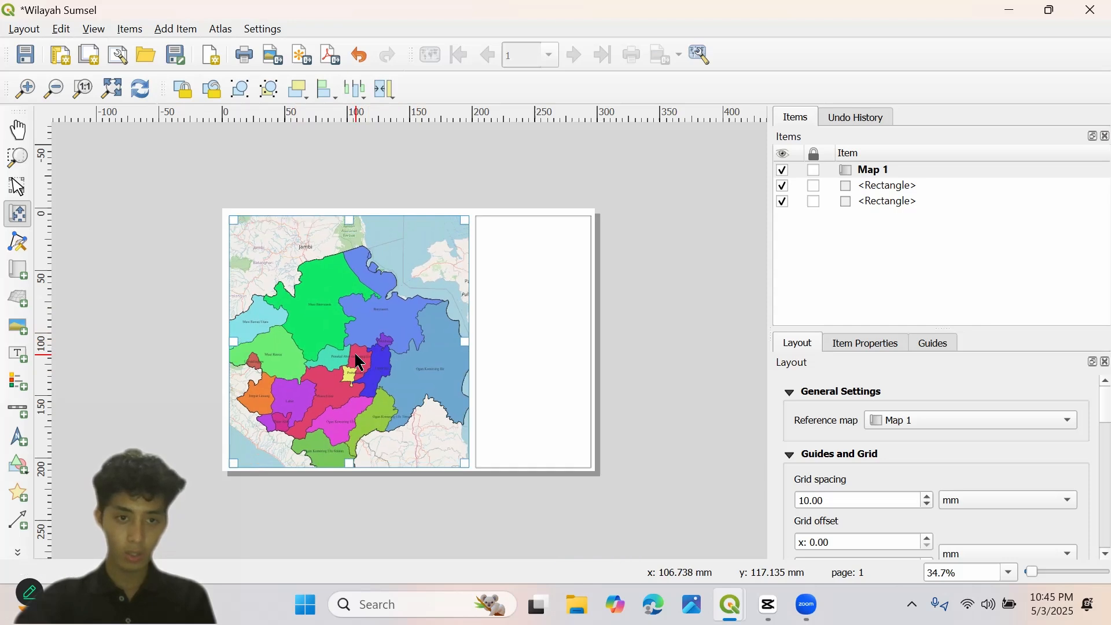
pyautogui.scroll(-1, 359, 362)
pyautogui.scroll(-1, 357, 363)
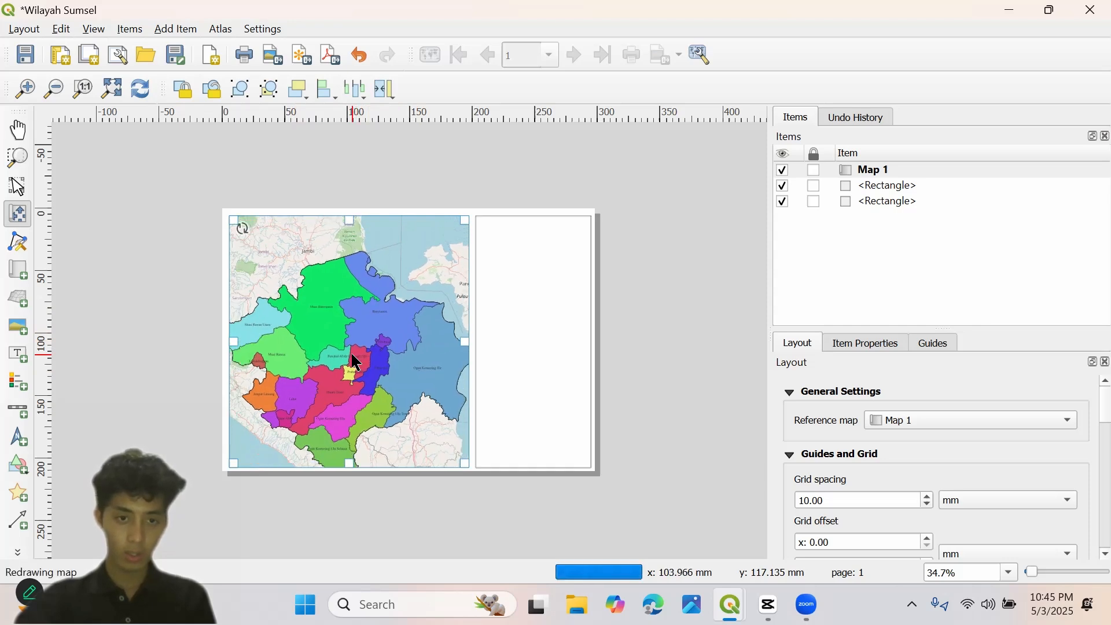
pyautogui.scroll(-1, 356, 363)
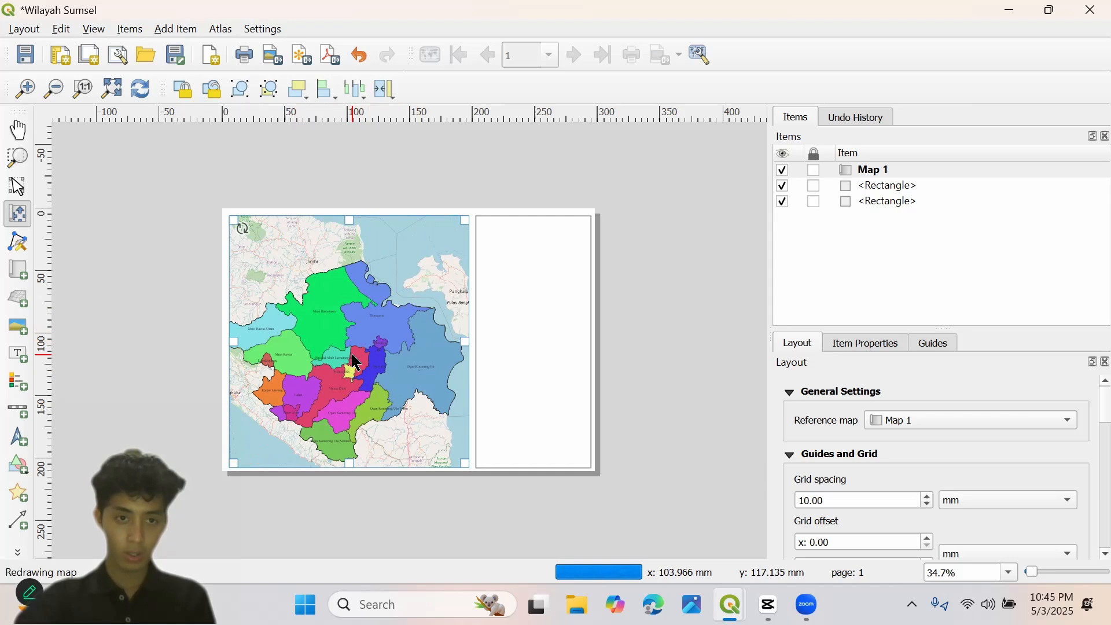
pyautogui.scroll(-1, 357, 363)
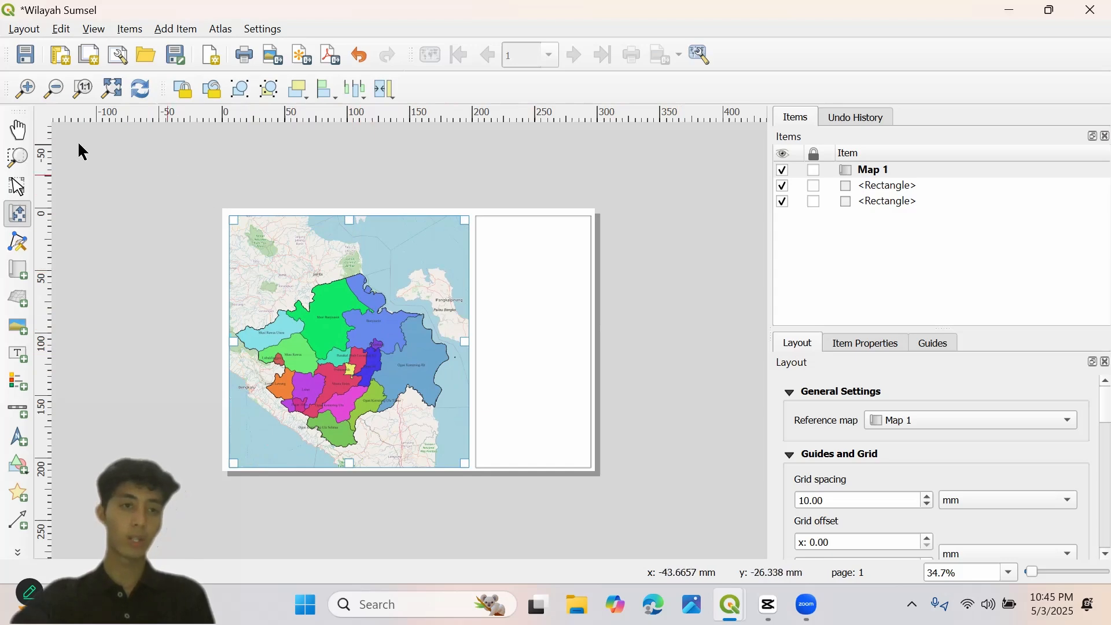
pyautogui.click(27, 89)
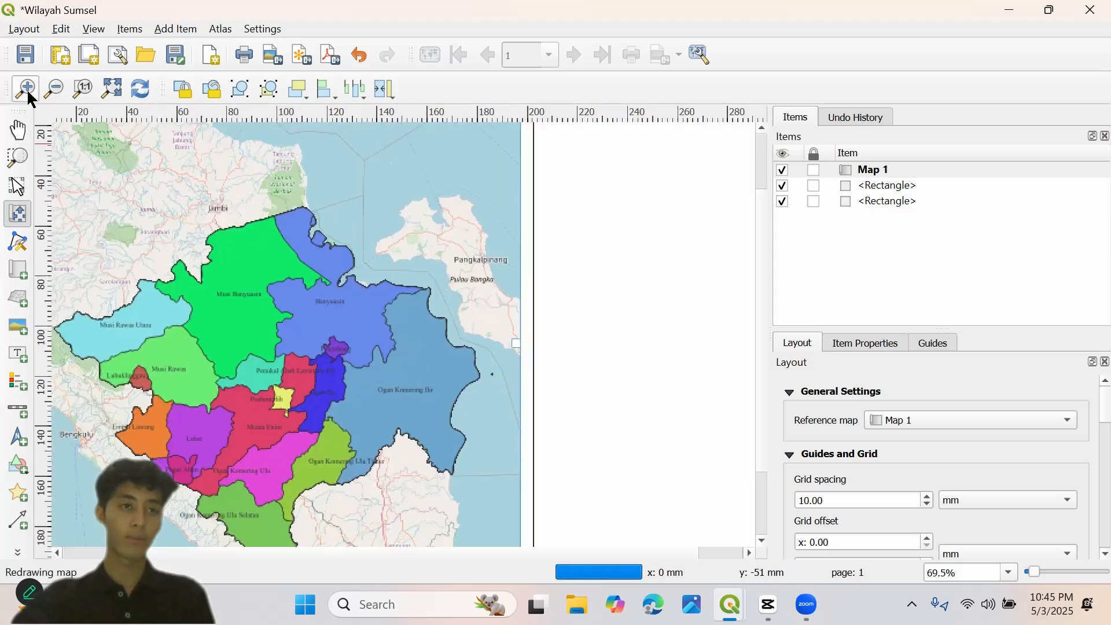
pyautogui.click(26, 88)
pyautogui.click(57, 88)
pyautogui.click(57, 88)
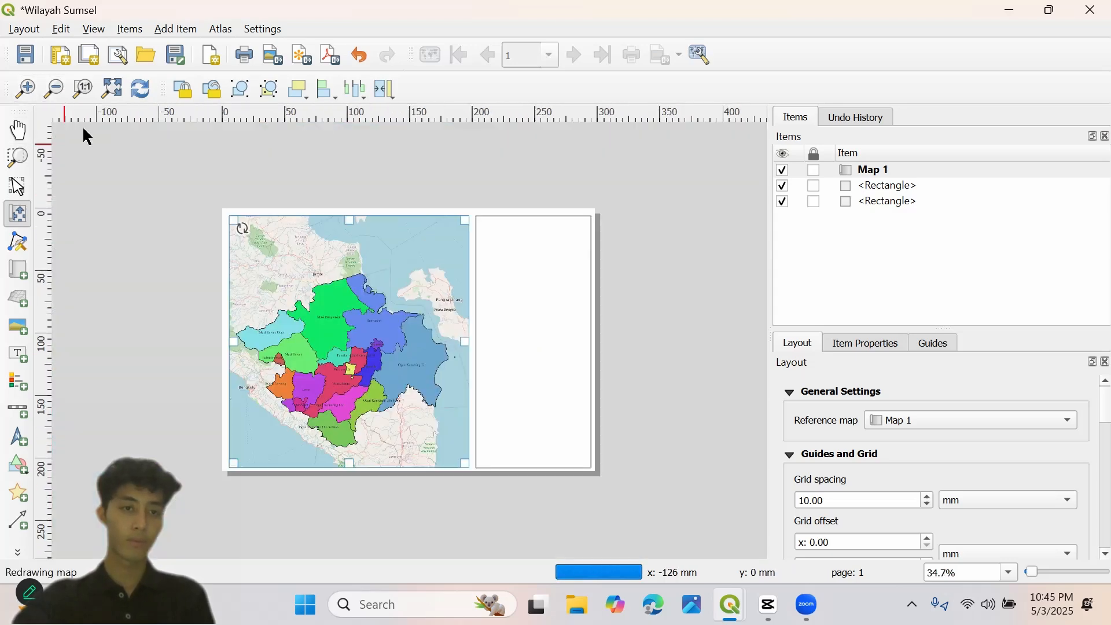
pyautogui.click(16, 128)
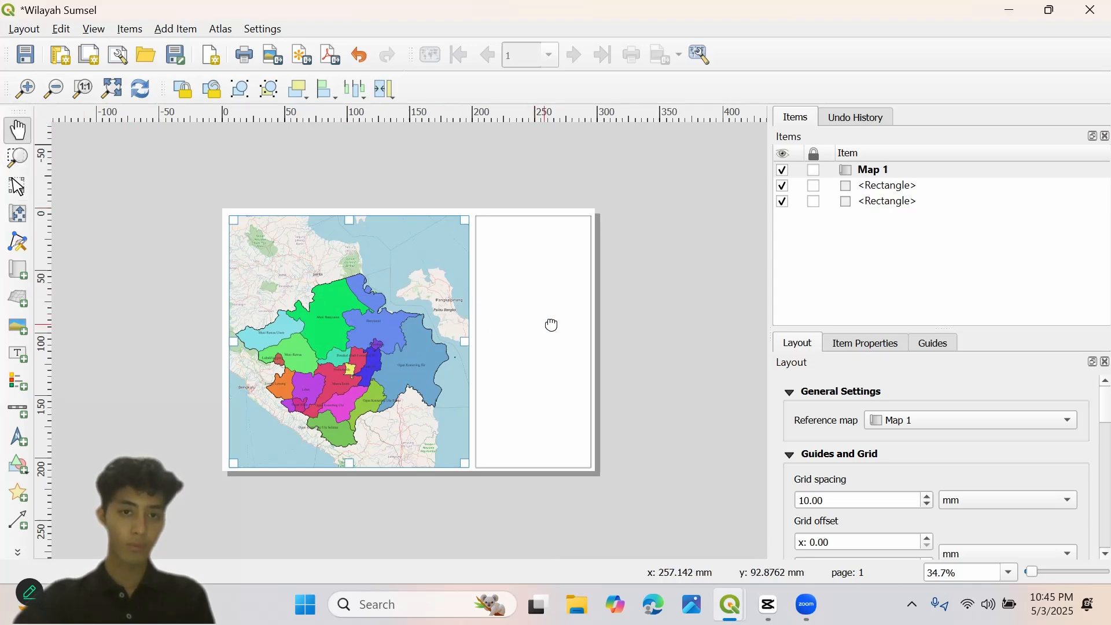
pyautogui.scroll(1, 498, 356)
pyautogui.scroll(-1, 471, 356)
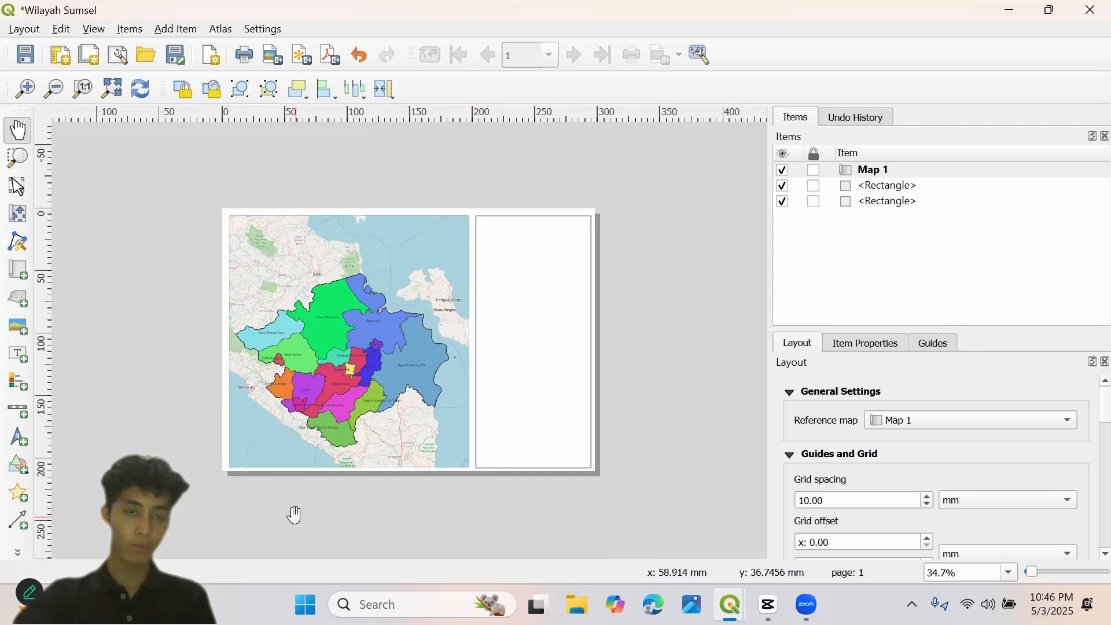
pyautogui.scroll(1, 291, 511)
pyautogui.scroll(-1, 292, 510)
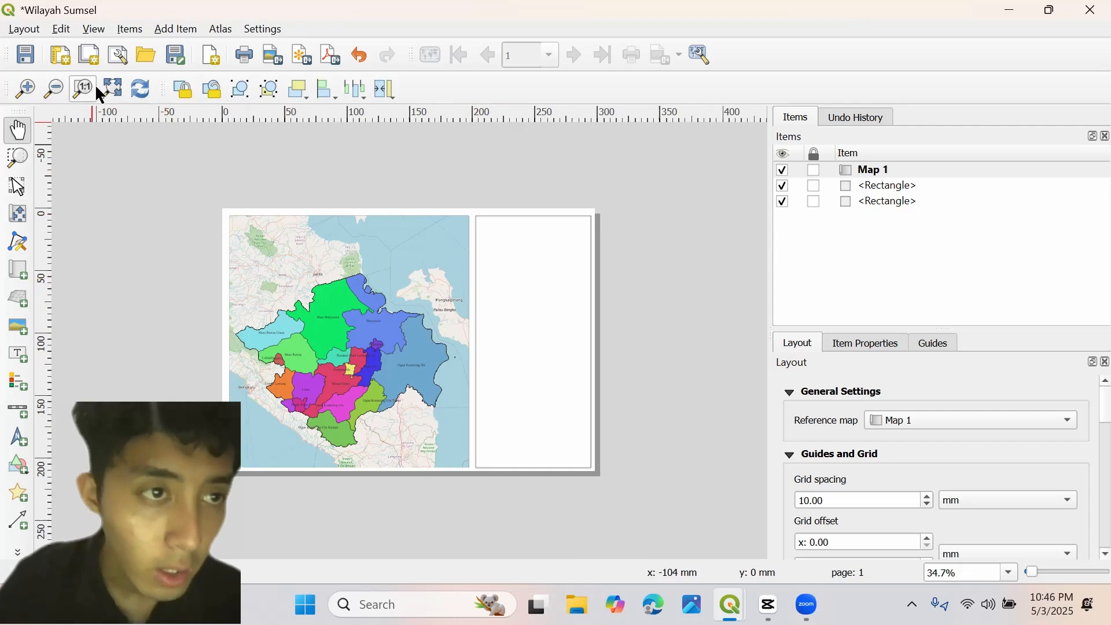
# - Add a legend inside the narrow rectangle, starting about 66 mm below the page's upper edge
pyautogui.click(112, 89)
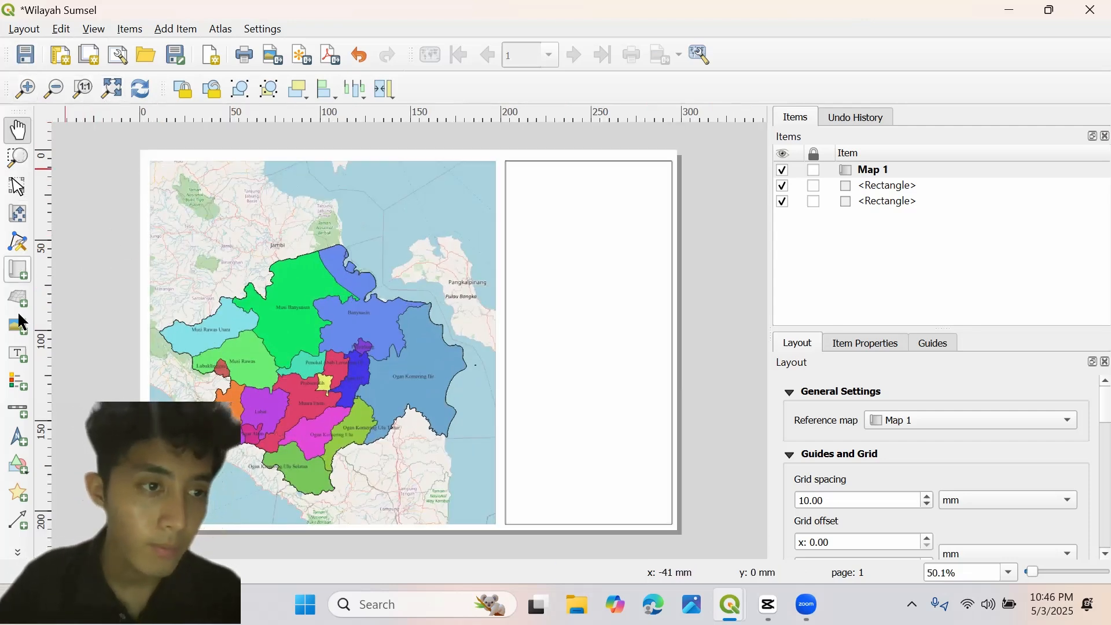
pyautogui.click(21, 408)
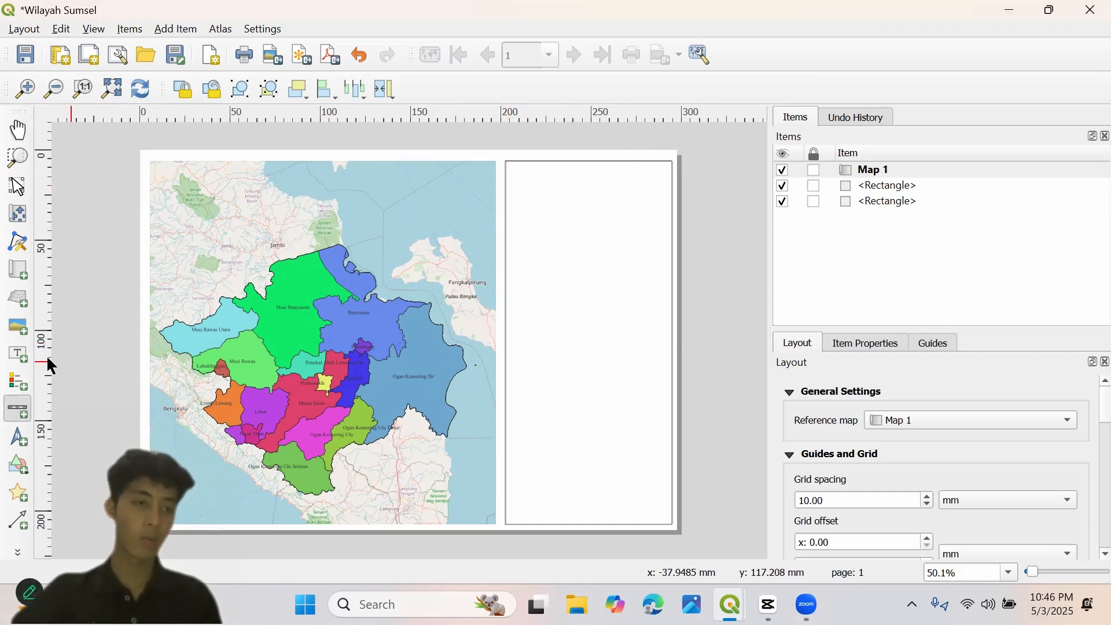
pyautogui.click(19, 384)
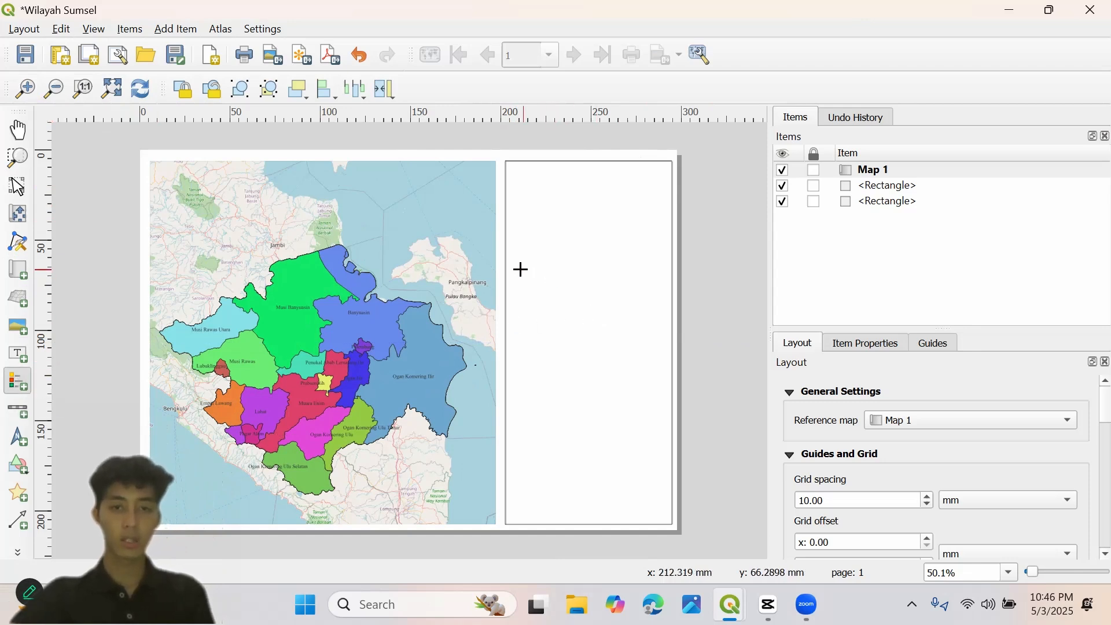
pyautogui.moveTo(520, 270)
pyautogui.mouseDown()
pyautogui.moveTo(555, 426)
pyautogui.moveTo(645, 490)
pyautogui.mouseUp()
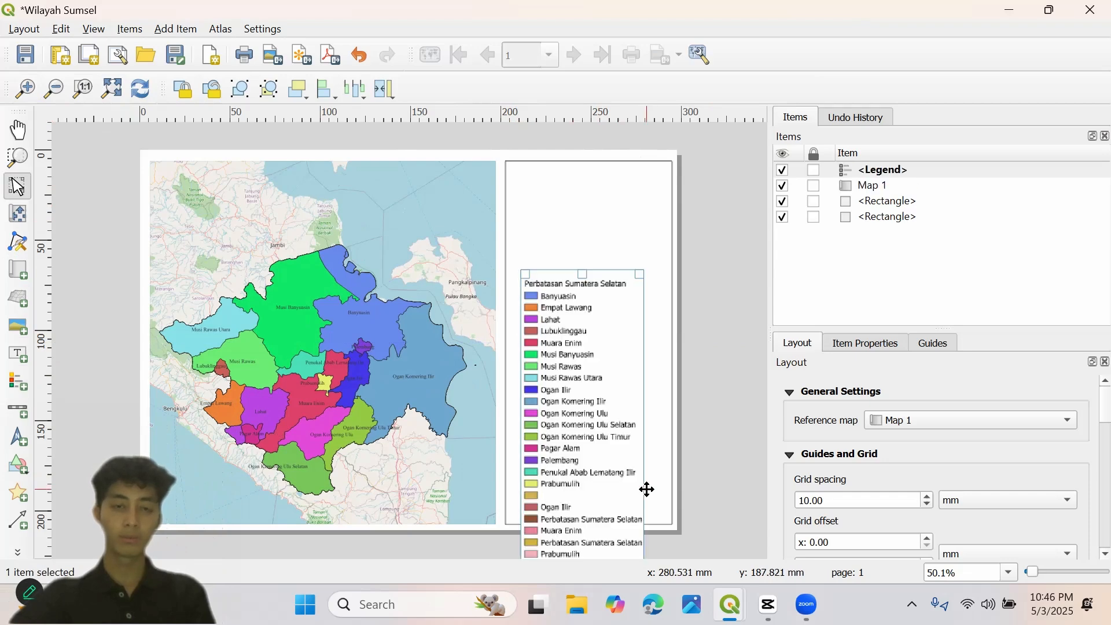
# - Open the legend's item properties and collapse the Perbatasan Sumatera Selatan group in its list of legend items
pyautogui.click(869, 346)
pyautogui.scroll(-3, 922, 432)
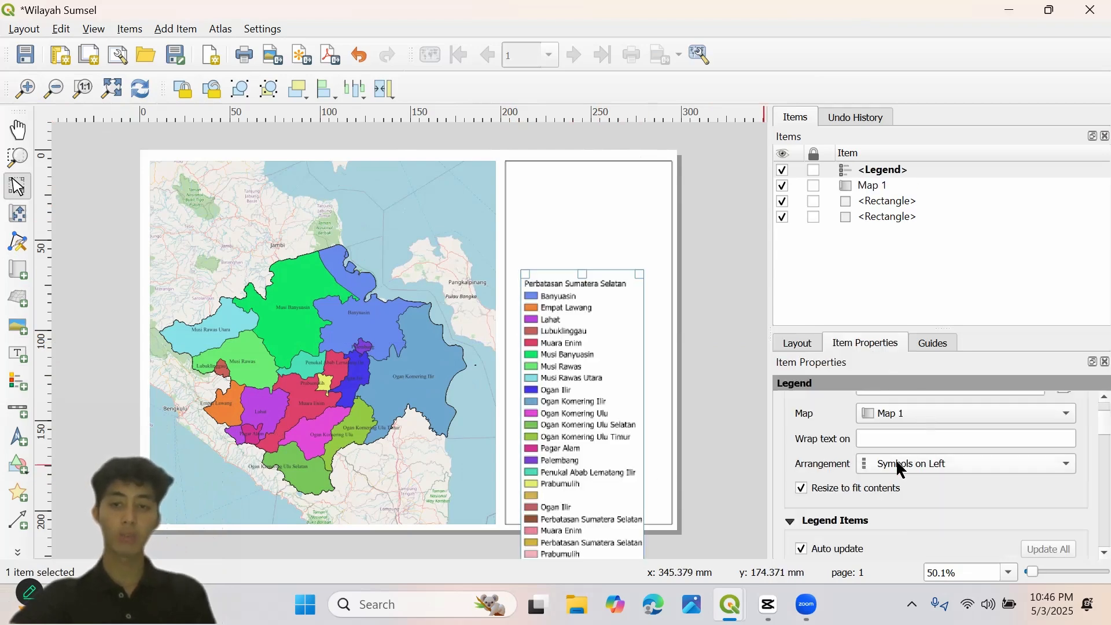
pyautogui.scroll(1, 889, 460)
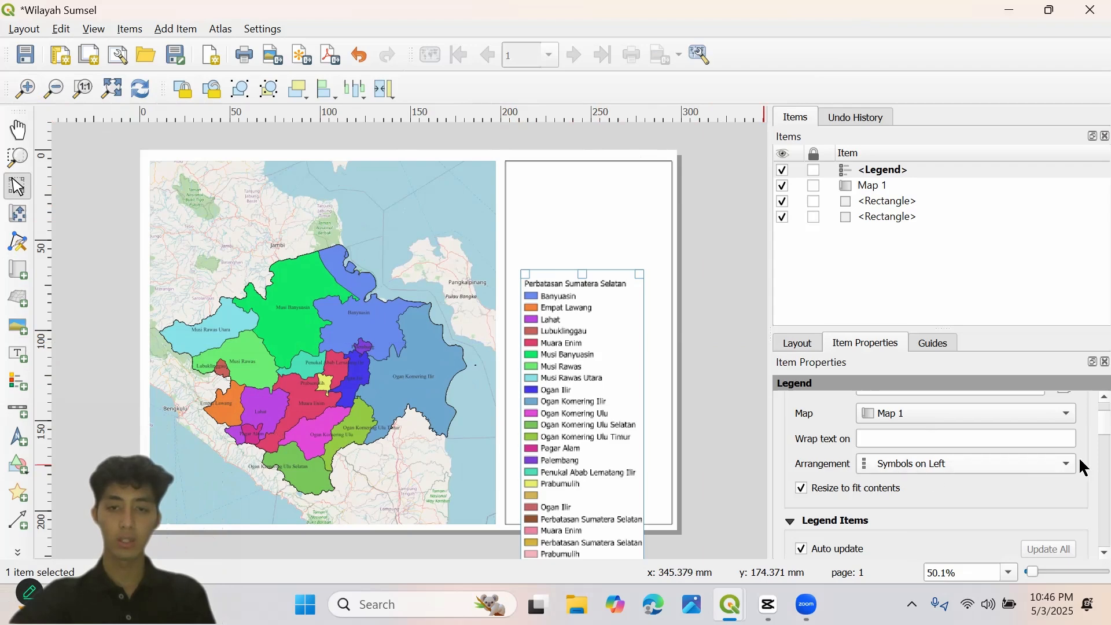
pyautogui.scroll(-4, 1088, 431)
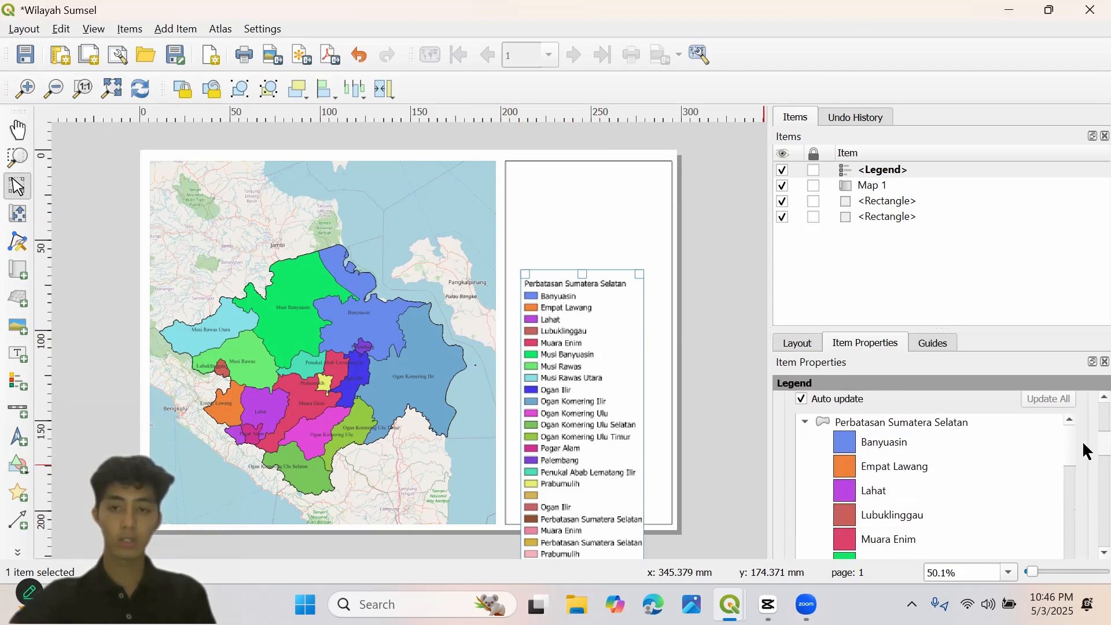
pyautogui.click(883, 450)
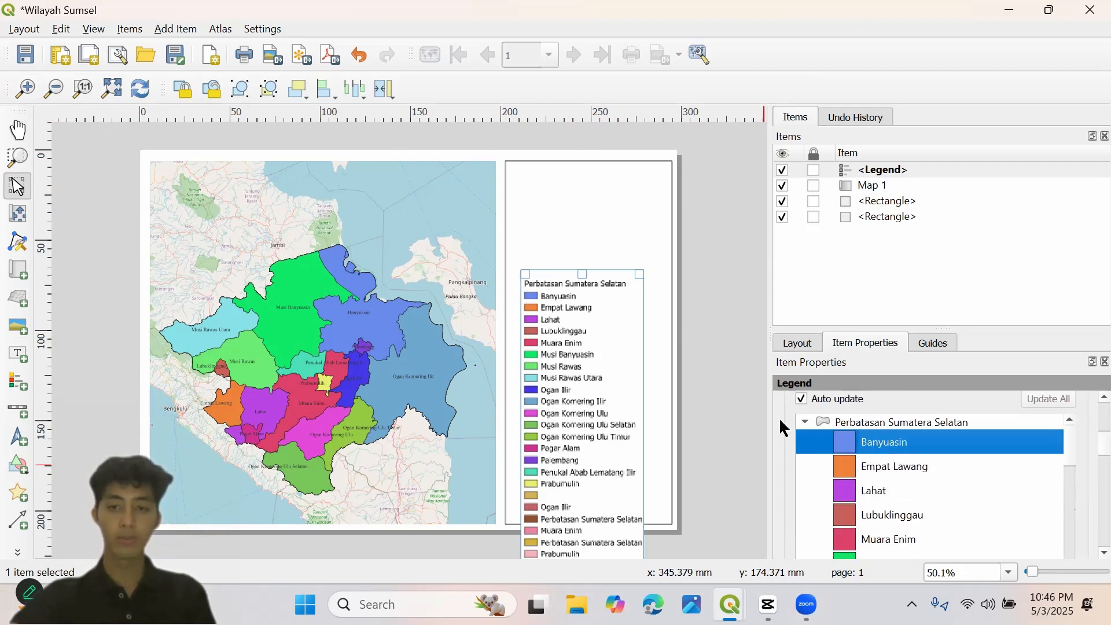
pyautogui.click(804, 422)
pyautogui.click(837, 442)
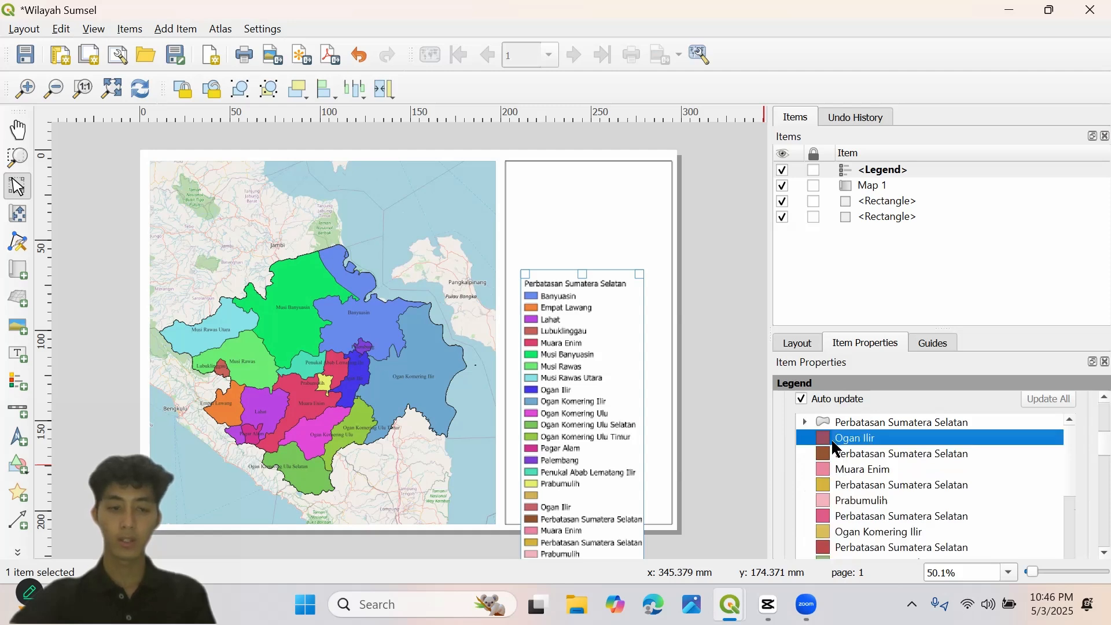
pyautogui.hotkey('shift', 'Down')
pyautogui.hotkey('shift', 'Down')
pyautogui.hotkey('shift', 'Down')
pyautogui.hotkey('shift', 'Down')
pyautogui.hotkey('shift', 'Down')
pyautogui.hotkey('shift', 'Down')
pyautogui.hotkey('shift', 'Down')
pyautogui.hotkey('shift', 'Down')
pyautogui.hotkey('shift', 'Down')
pyautogui.hotkey('shift', 'Down')
pyautogui.hotkey('shift', 'Down')
pyautogui.hotkey('shift', 'Down')
pyautogui.hotkey('shift', 'Down')
pyautogui.hotkey('shift', 'Down')
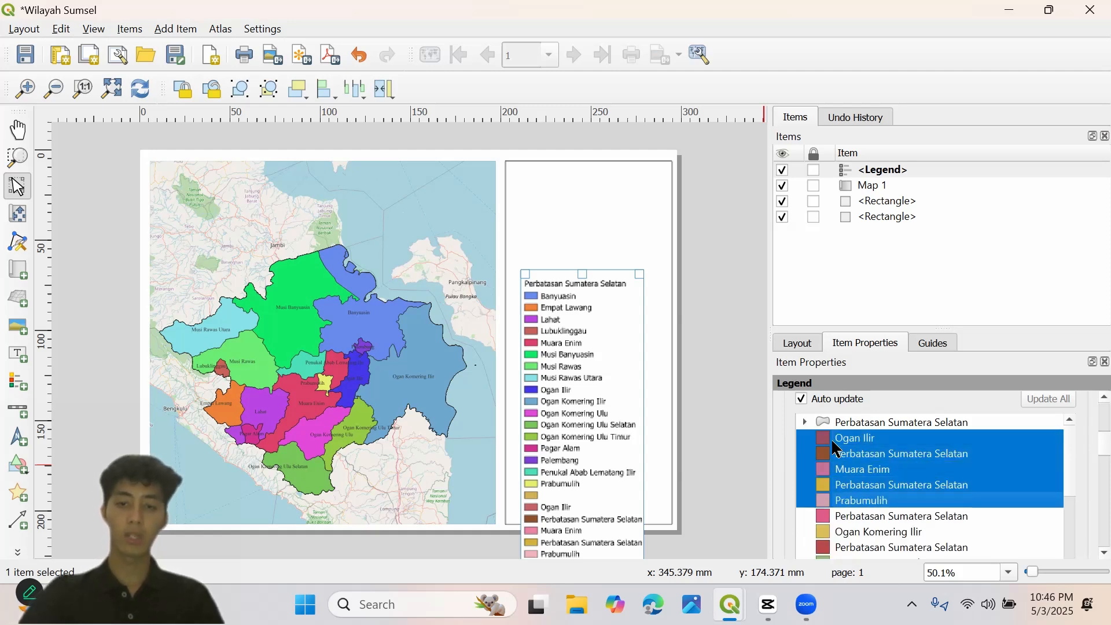
pyautogui.scroll(-3, 835, 443)
pyautogui.scroll(-5, 834, 443)
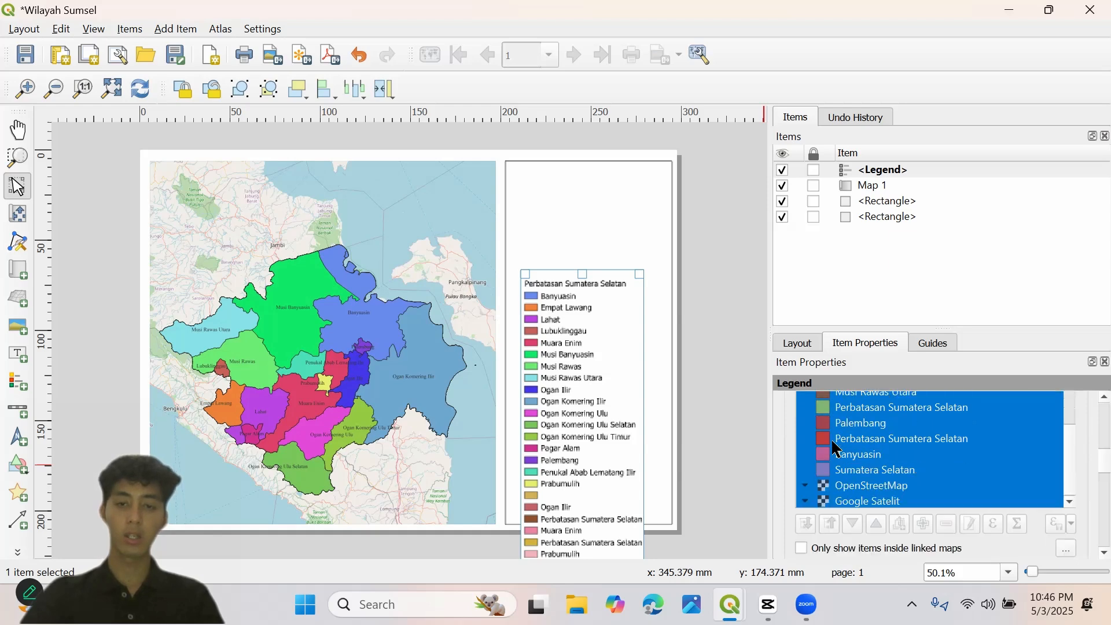
pyautogui.scroll(5, 831, 438)
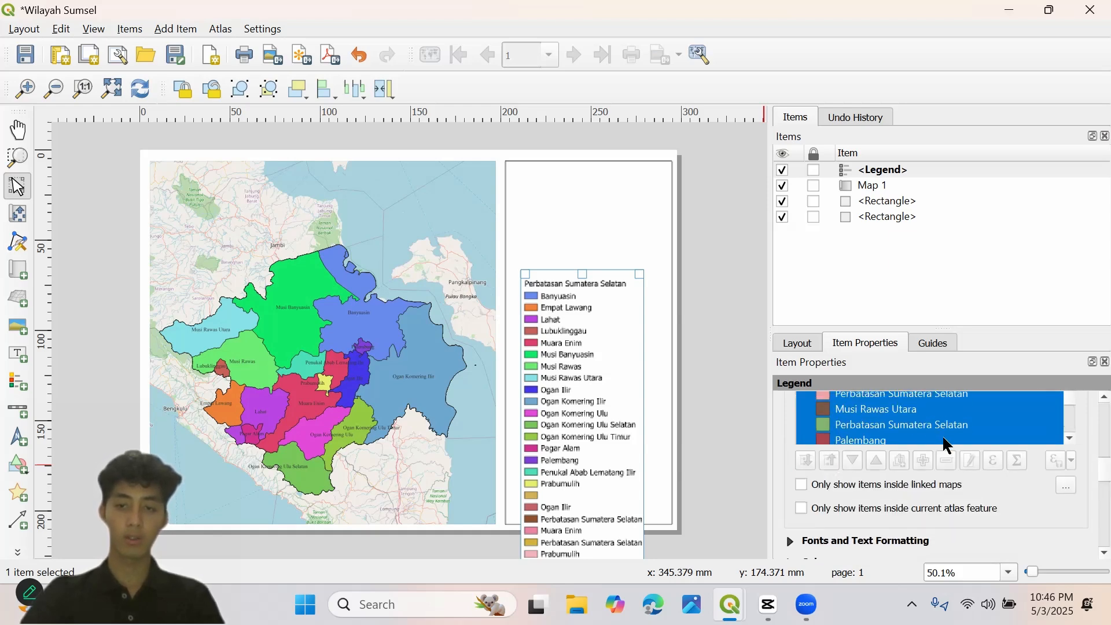
pyautogui.scroll(2, 945, 439)
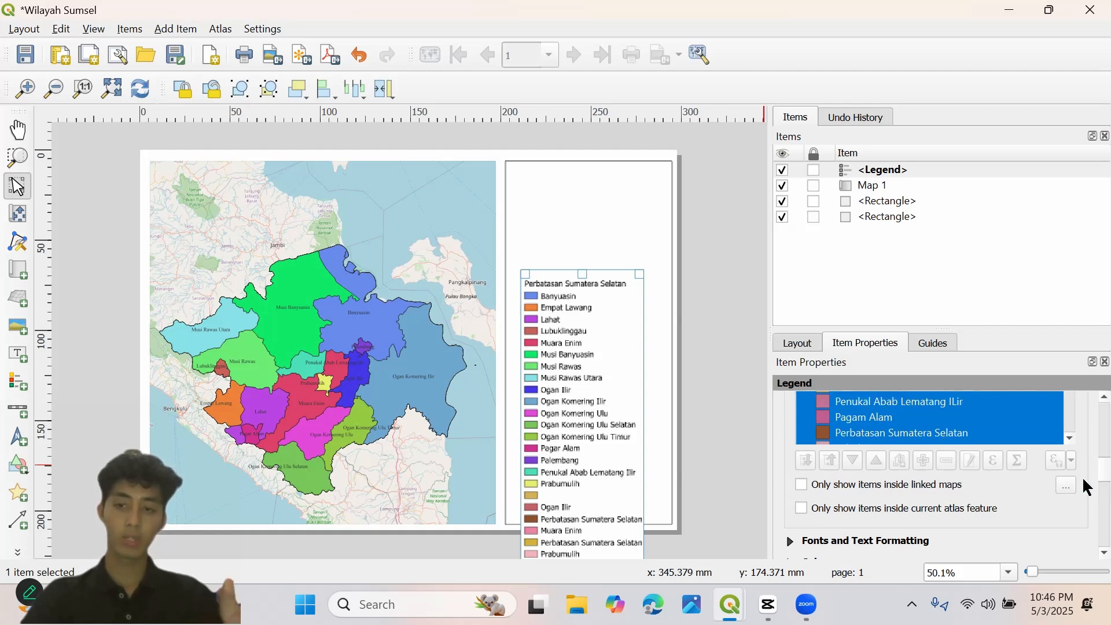
# - Turn off Auto update for the legend items
pyautogui.scroll(5, 1085, 486)
pyautogui.scroll(-3, 886, 498)
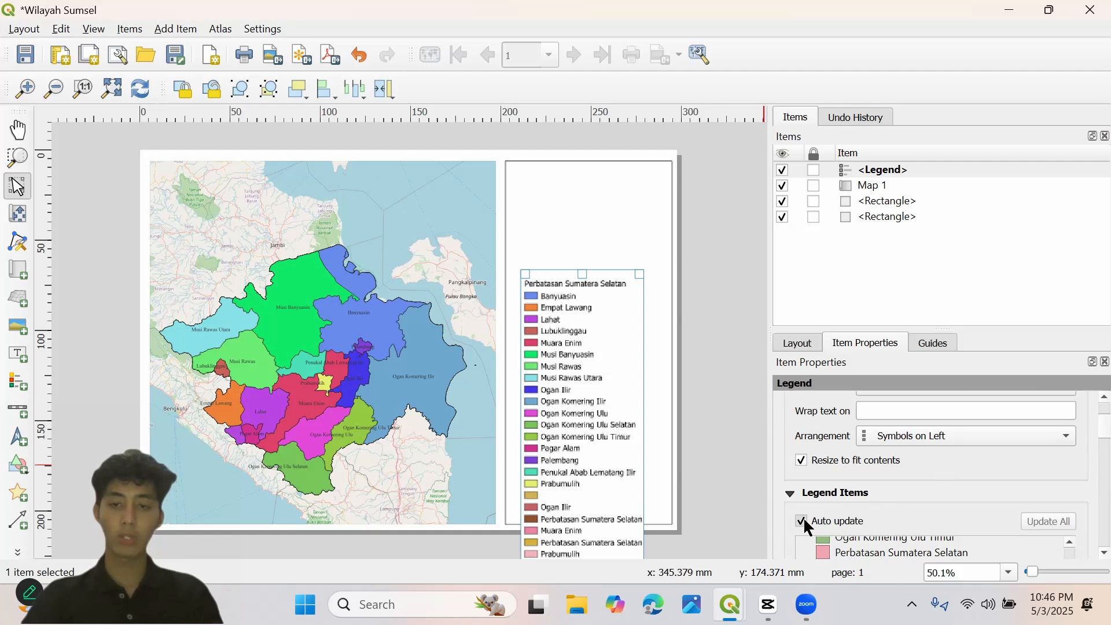
pyautogui.click(804, 520)
pyautogui.scroll(-3, 918, 471)
pyautogui.scroll(8, 918, 474)
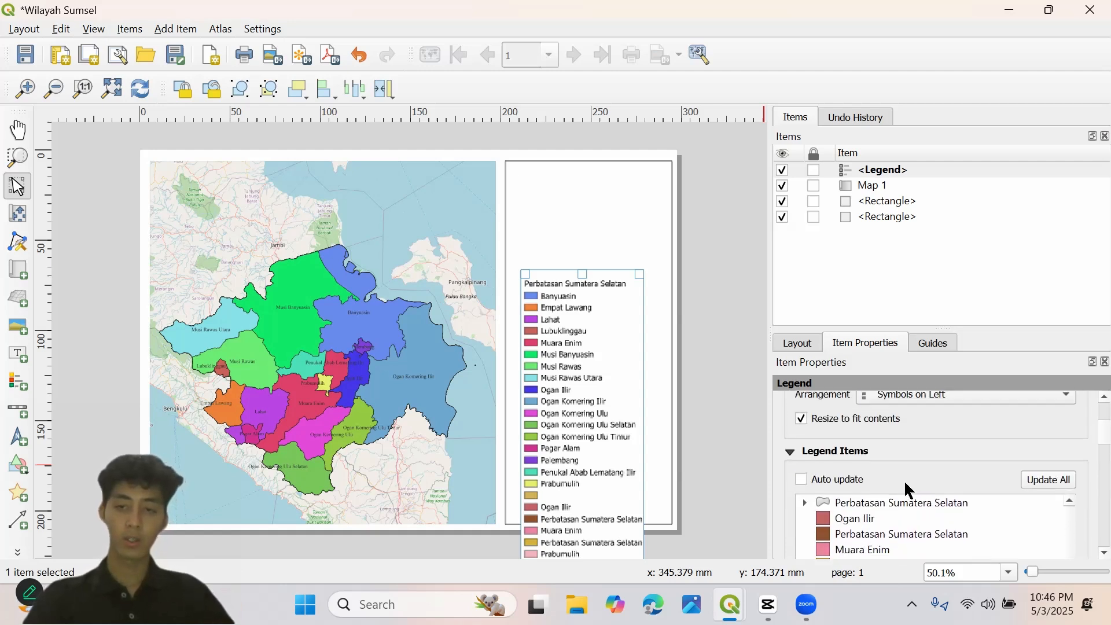
# - Remove every legend item from Ogan Ilir through Google Satelit, keeping only the Perbatasan Sumatera Selatan group
pyautogui.click(858, 520)
pyautogui.hotkey('shift', 'Down')
pyautogui.hotkey('shift', 'Down')
pyautogui.hotkey('shift', 'Down')
pyautogui.hotkey('shift', 'Down')
pyautogui.hotkey('shift', 'Down')
pyautogui.hotkey('shift', 'Down')
pyautogui.hotkey('shift', 'Down')
pyautogui.hotkey('shift', 'Down')
pyautogui.hotkey('shift', 'Down')
pyautogui.hotkey('shift', 'Down')
pyautogui.hotkey('shift', 'Down')
pyautogui.hotkey('shift', 'Down')
pyautogui.hotkey('shift', 'Down')
pyautogui.hotkey('shift', 'Down')
pyautogui.hotkey('shift', 'Down')
pyautogui.hotkey('shift', 'Down')
pyautogui.hotkey('shift', 'Down')
pyautogui.hotkey('shift', 'Down')
pyautogui.hotkey('shift', 'Down')
pyautogui.hotkey('shift', 'Down')
pyautogui.hotkey('shift', 'Down')
pyautogui.hotkey('shift', 'Down')
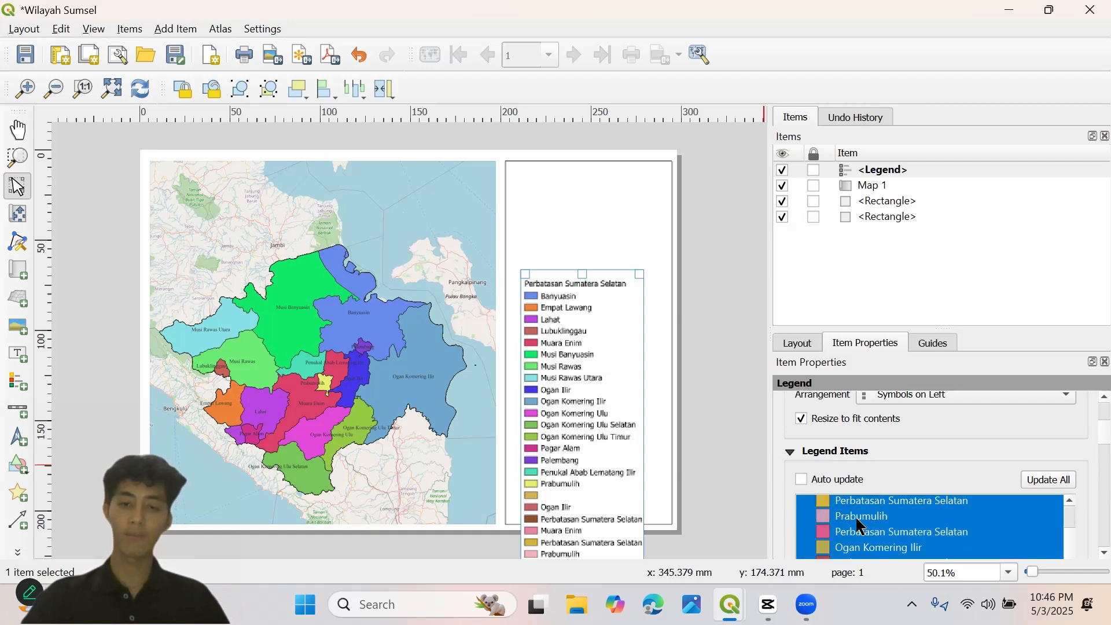
pyautogui.scroll(-4, 857, 520)
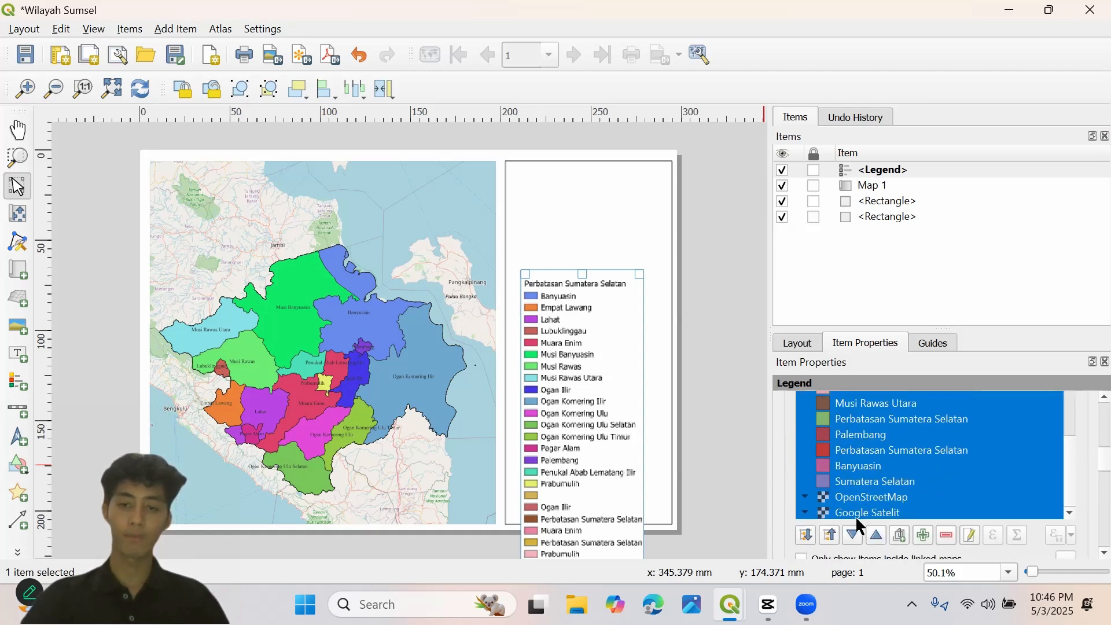
pyautogui.click(946, 535)
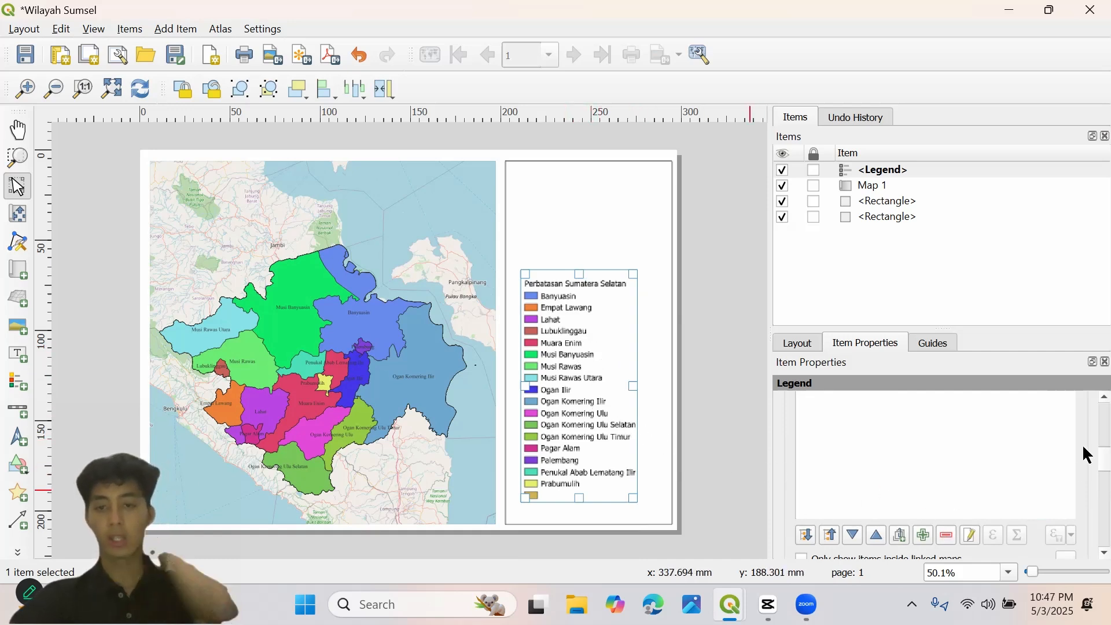
# - Set the legend's spacing above groups to 0 mm
pyautogui.scroll(-6, 1085, 463)
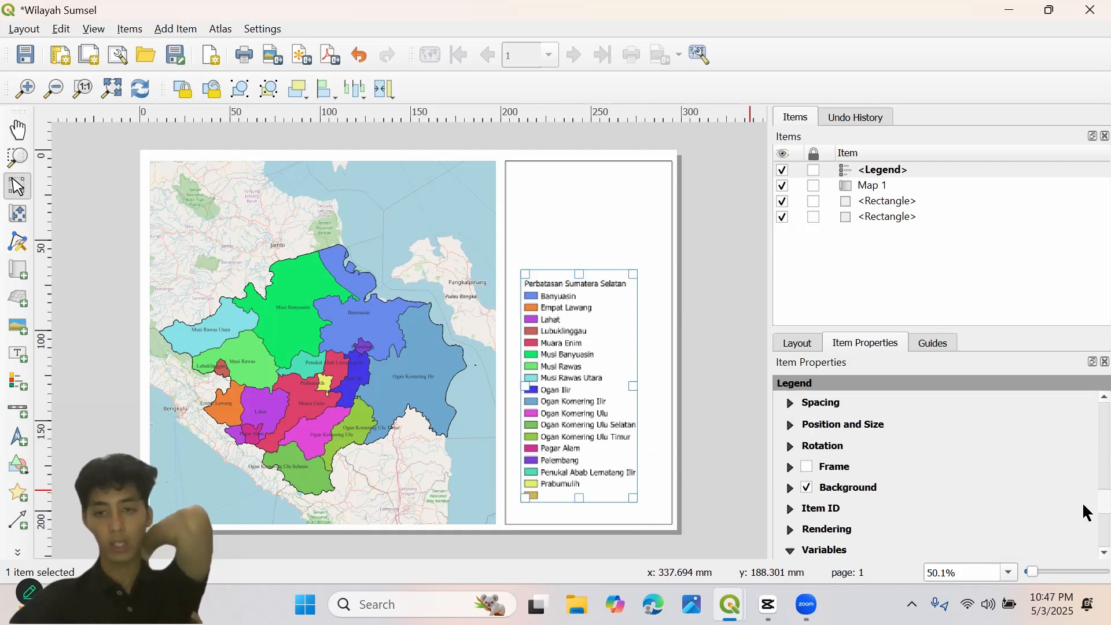
pyautogui.scroll(1, 843, 425)
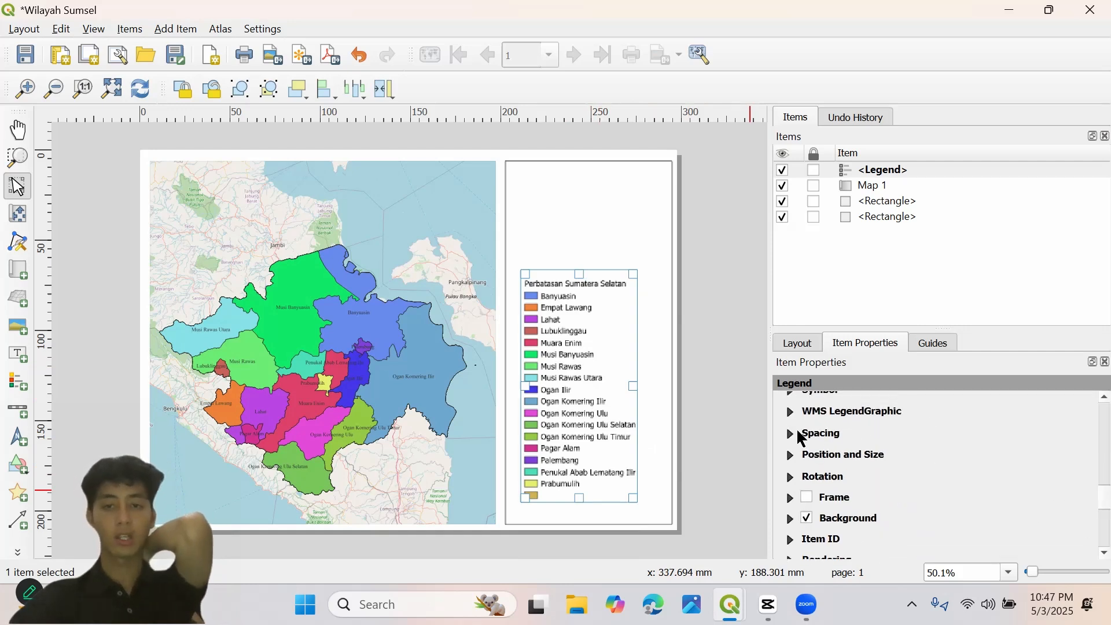
pyautogui.click(803, 439)
pyautogui.doubleClick(952, 492)
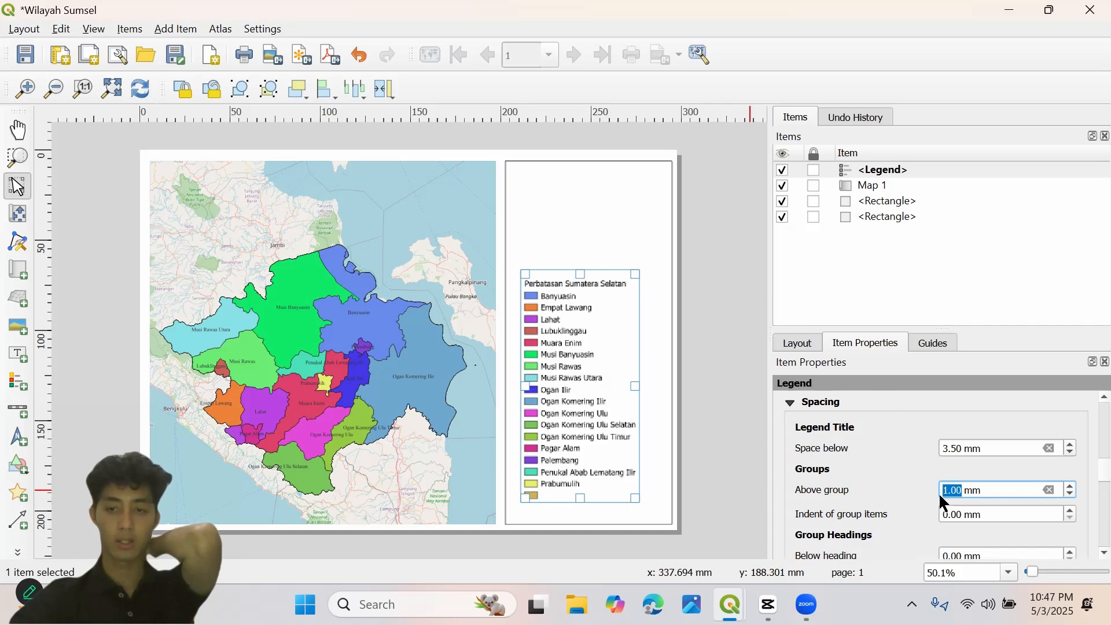
pyautogui.click(1049, 489)
# - Set the space between symbols of the legend items to 1 mm
pyautogui.scroll(-5, 1086, 481)
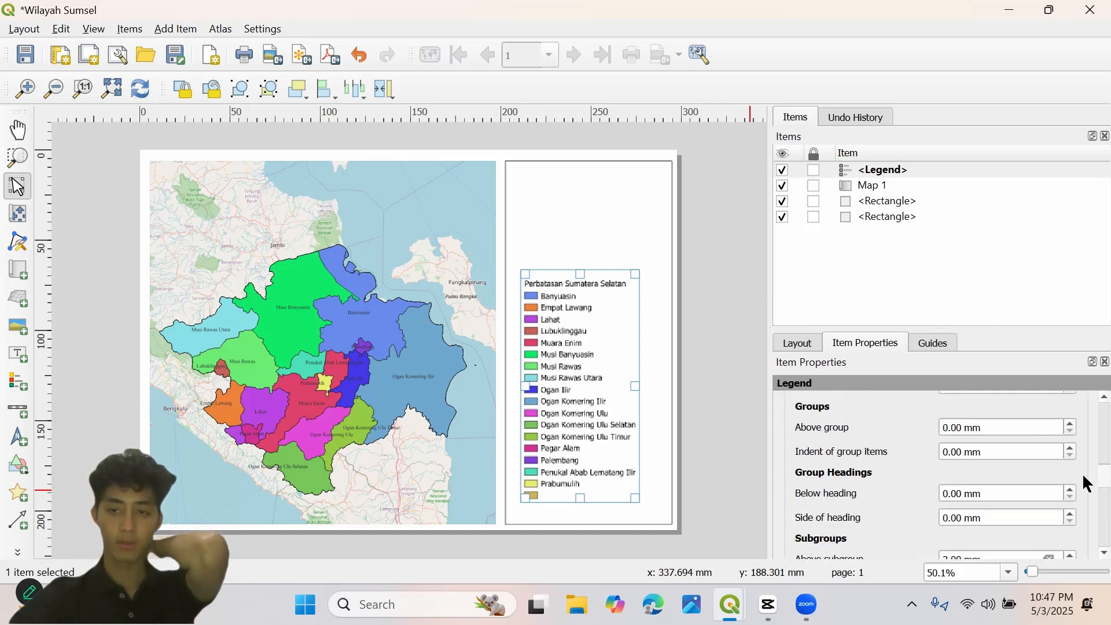
pyautogui.scroll(-3, 1087, 499)
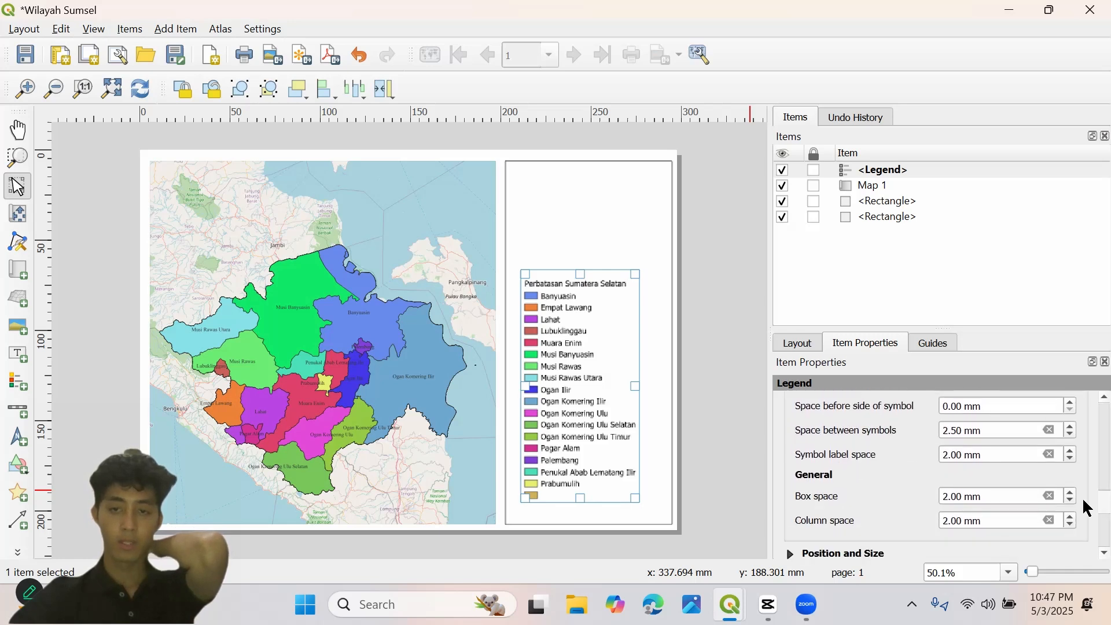
pyautogui.scroll(1, 1087, 492)
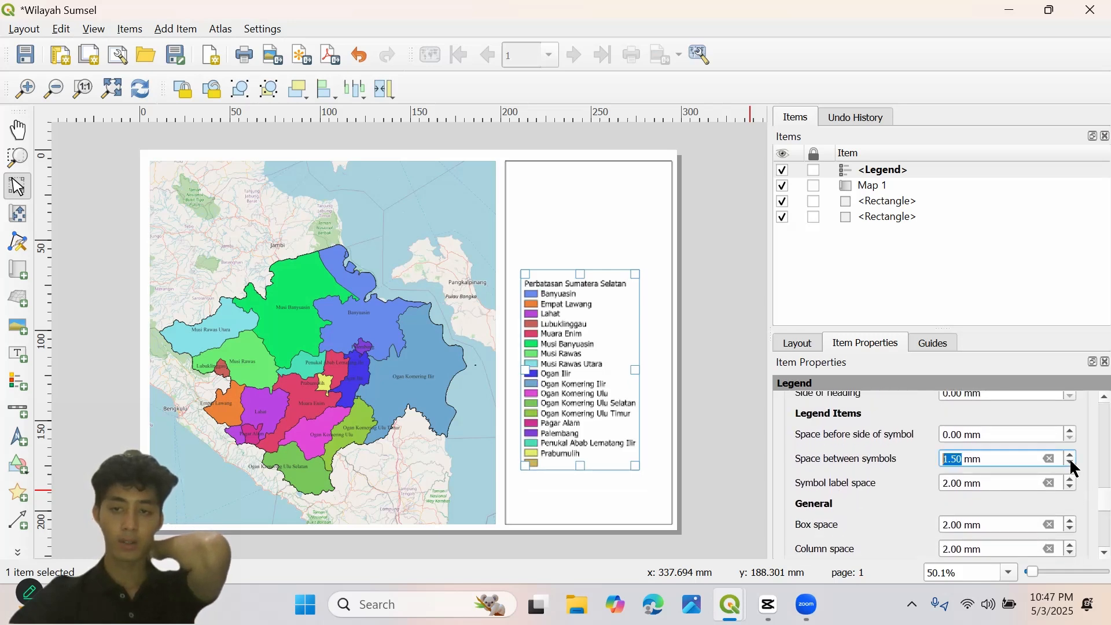
pyautogui.click(1070, 463)
pyautogui.click(1070, 464)
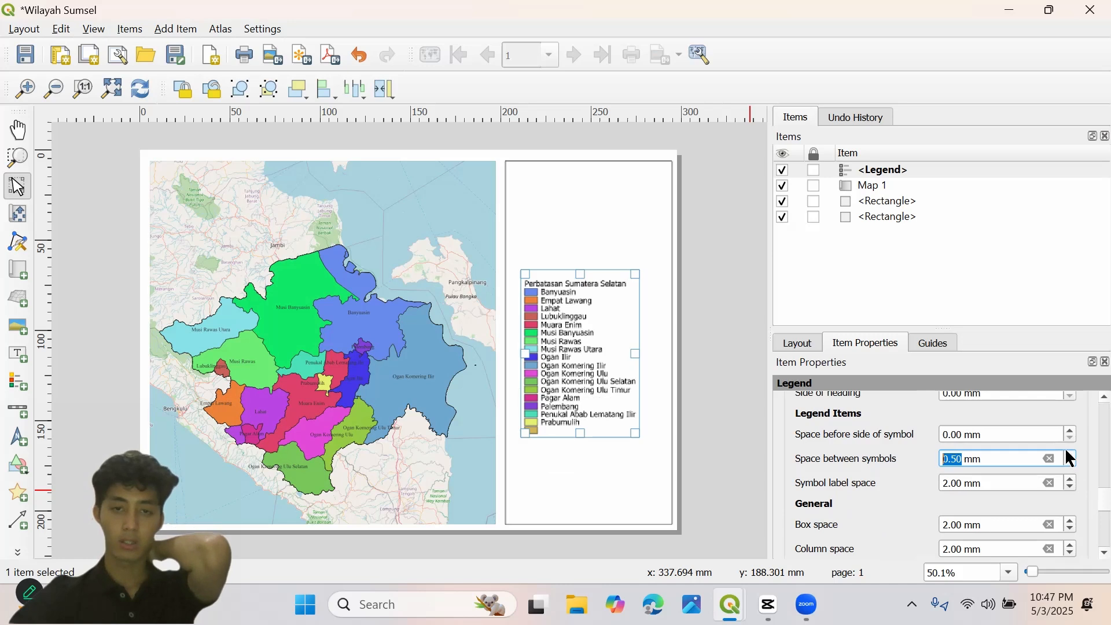
pyautogui.click(1068, 453)
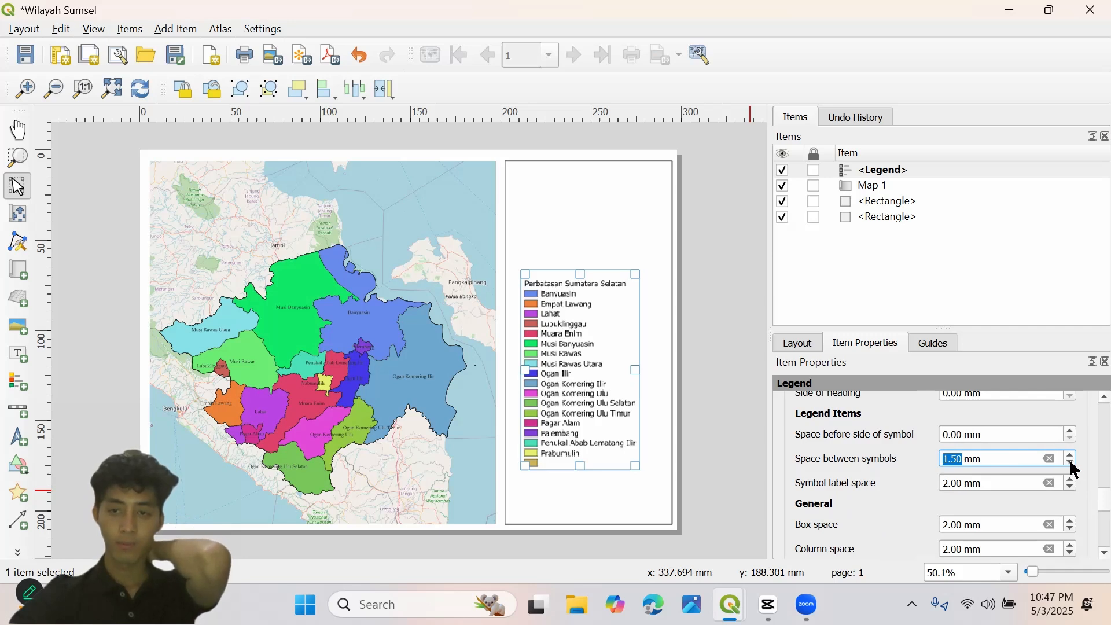
pyautogui.click(1071, 464)
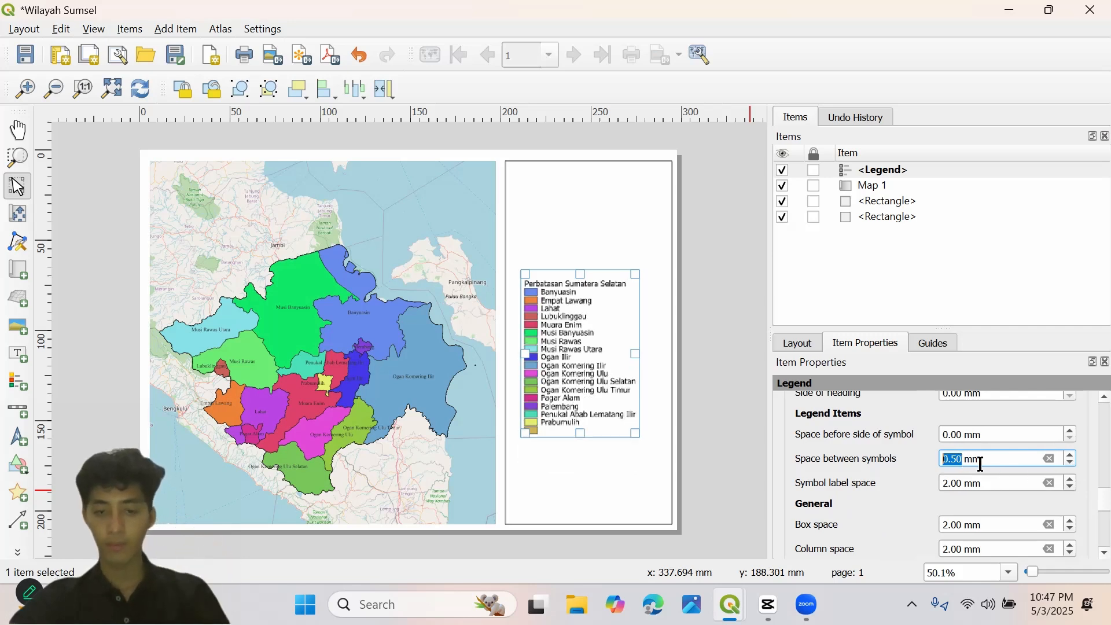
pyautogui.write('1')
pyautogui.click(1082, 472)
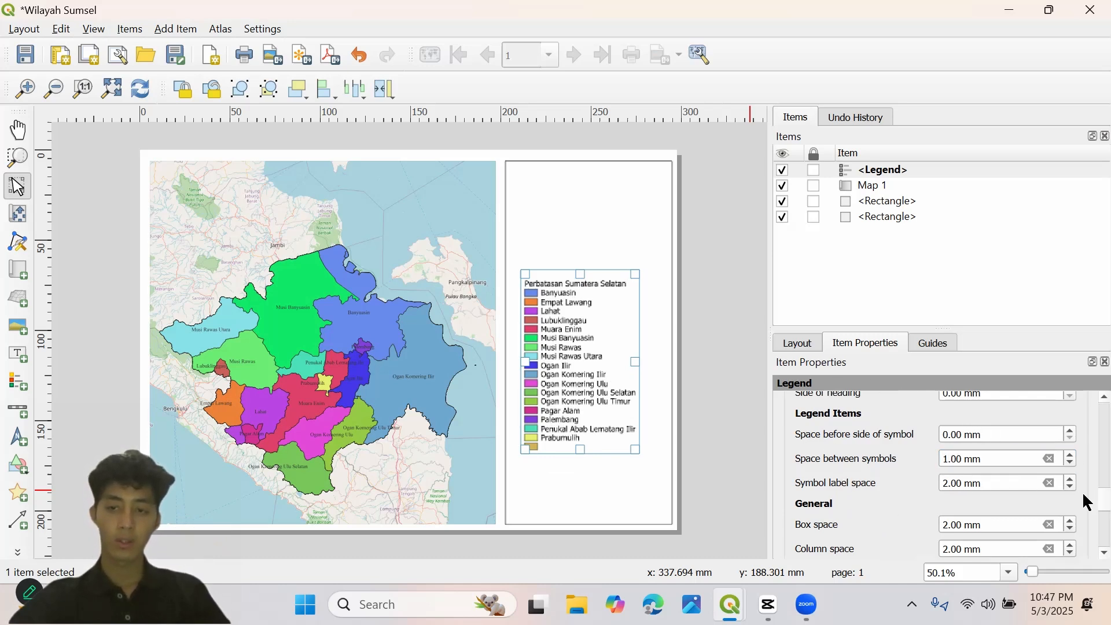
# - Add a label about 89 mm wide across the upper end of the narrow rectangle beside the map
pyautogui.scroll(15, 1087, 502)
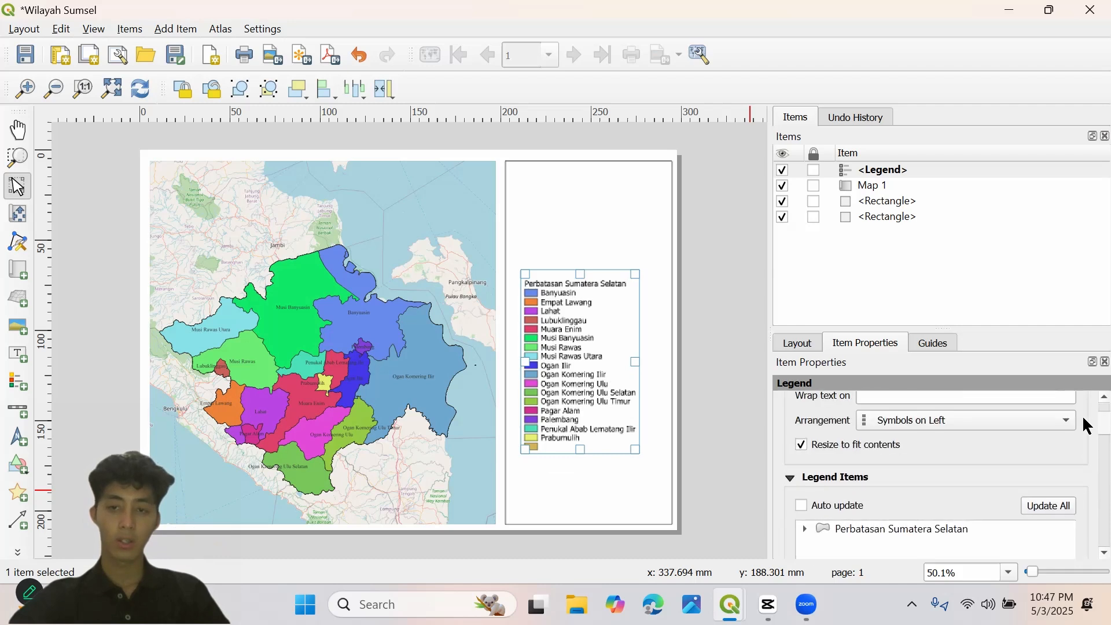
pyautogui.scroll(3, 1088, 422)
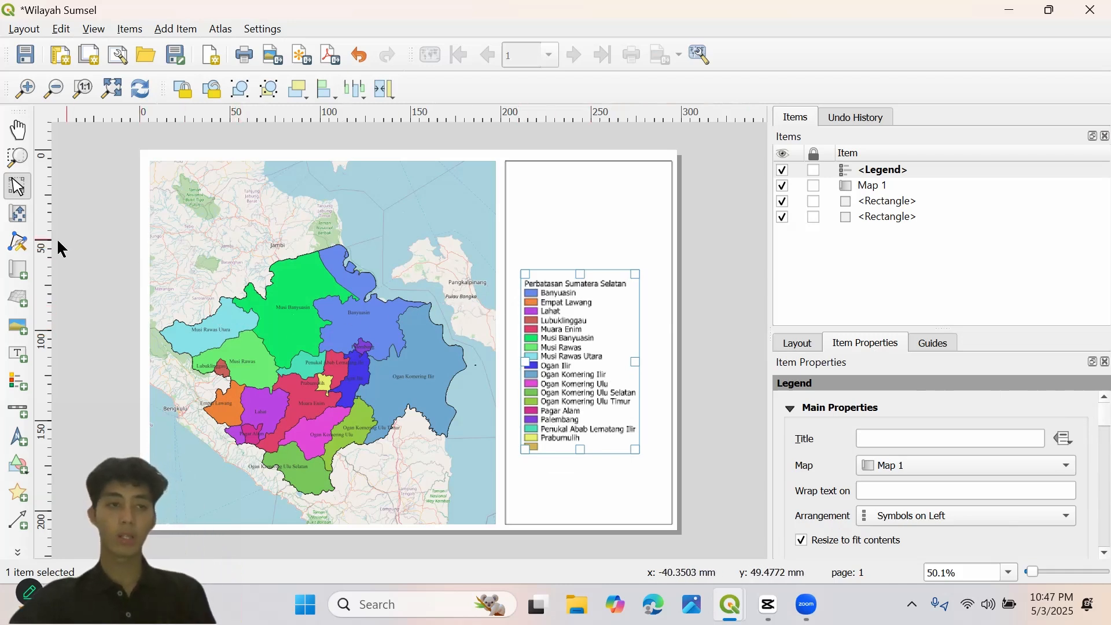
pyautogui.click(23, 359)
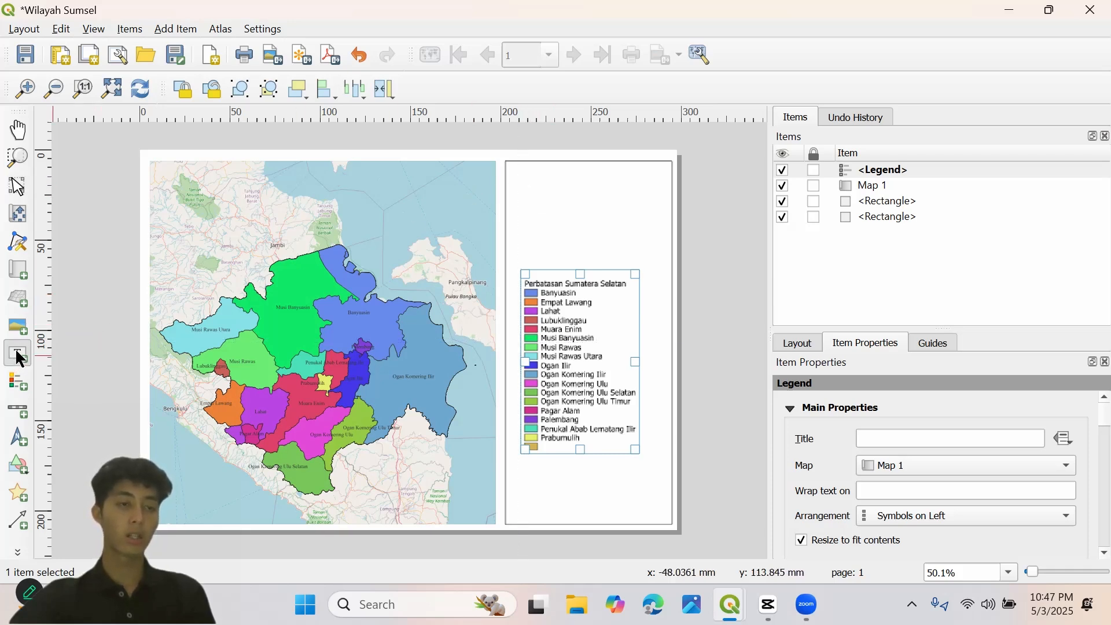
pyautogui.moveTo(512, 163); pyautogui.dragTo(666, 191)
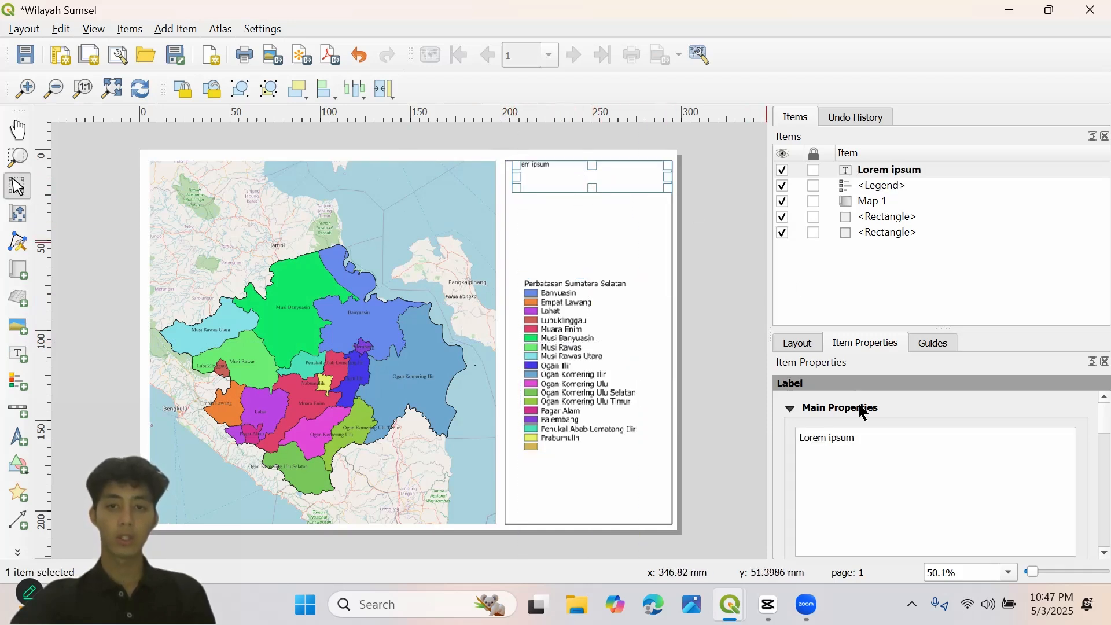
# - Replace the new label's placeholder text with PETA SUMATERA SELATAN
pyautogui.click(857, 443)
pyautogui.hotkey('ctrl', 'a')
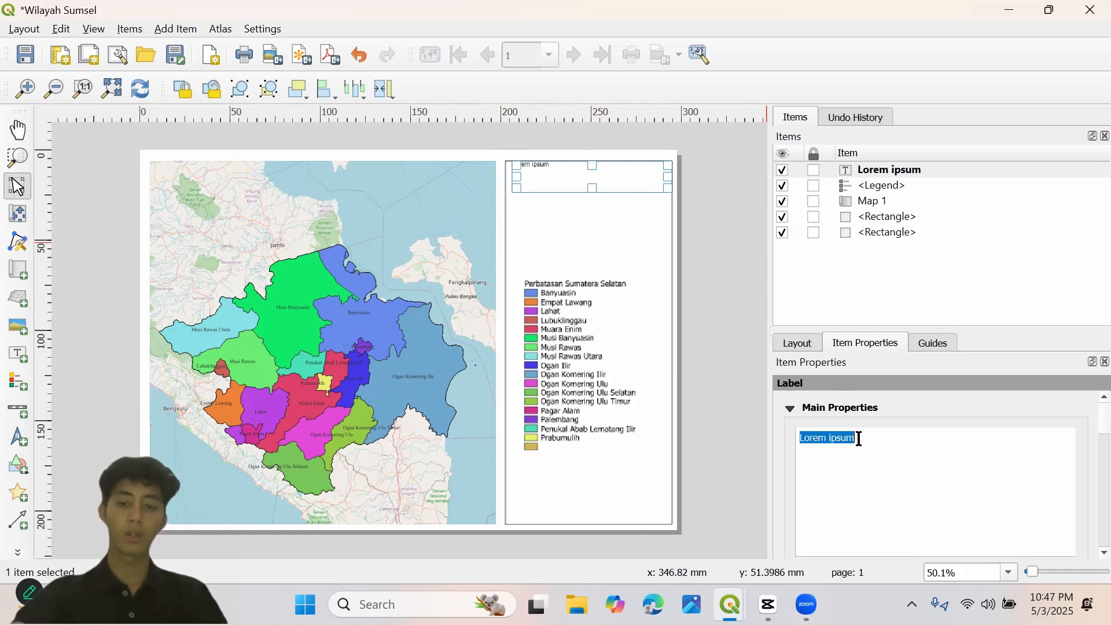
pyautogui.write('P')
pyautogui.press('capslock')
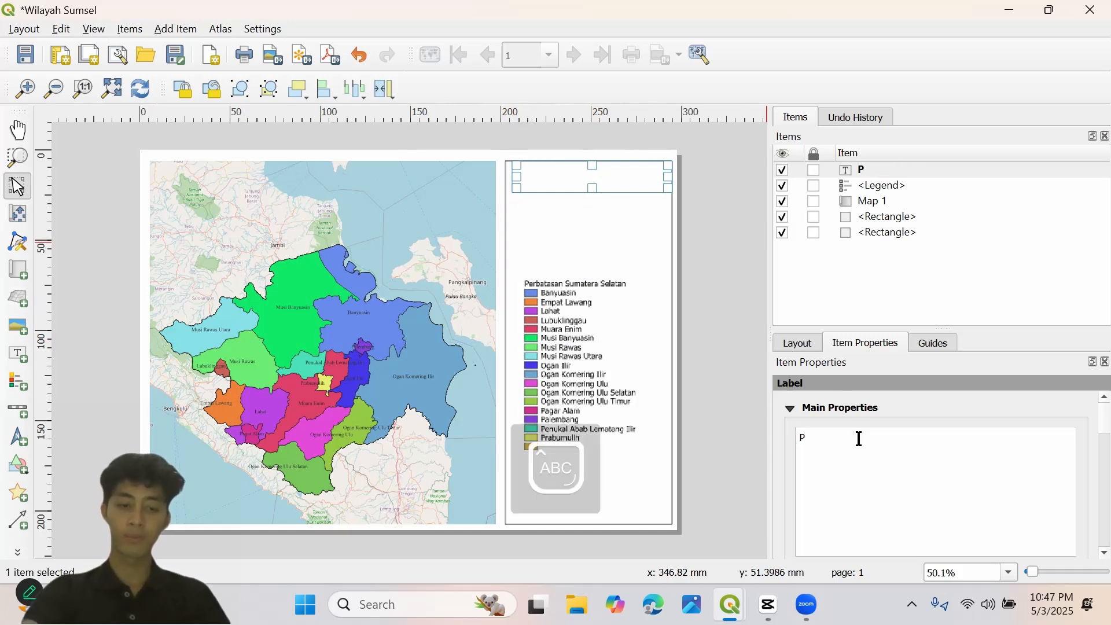
pyautogui.write('ETA')
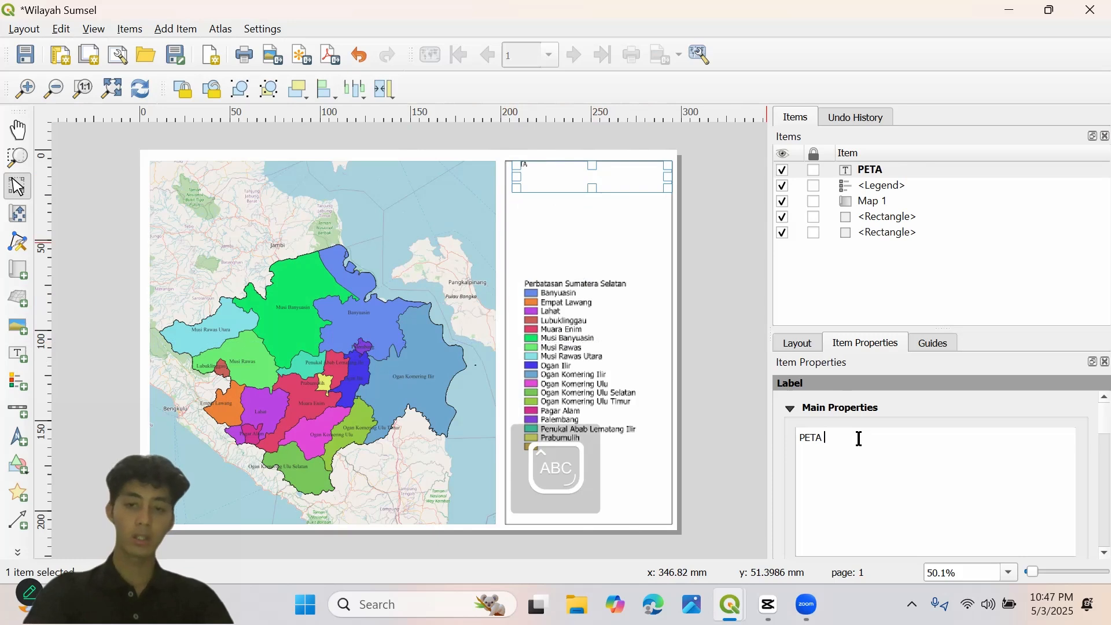
pyautogui.write(' SUMATERA')
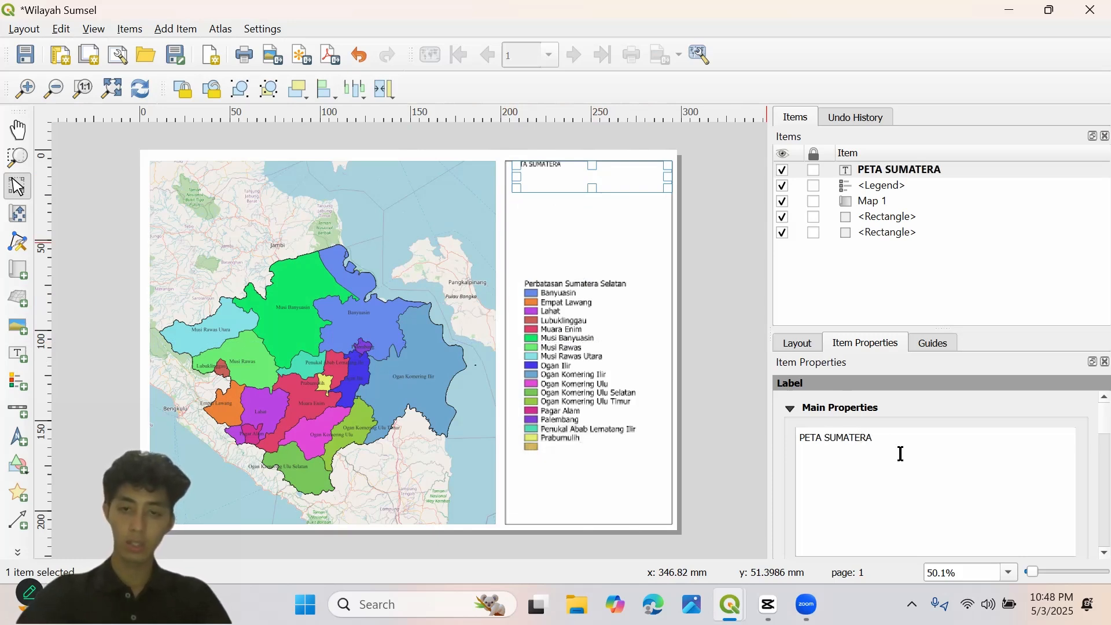
pyautogui.write(' SELATAN')
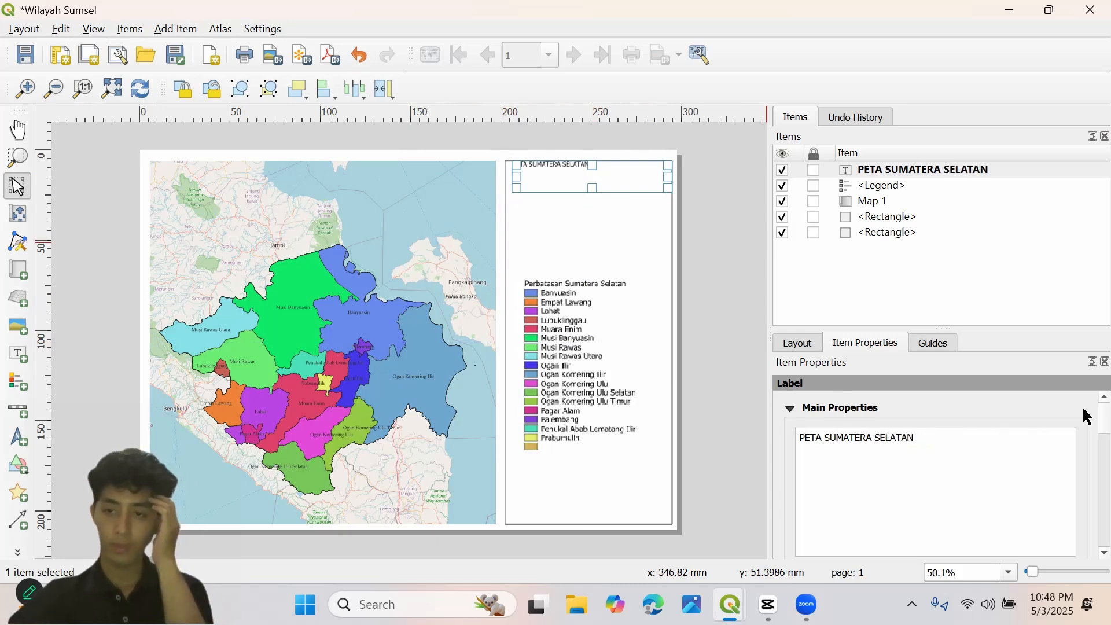
# - Set the title label's font size to 16 points
pyautogui.scroll(-5, 1088, 428)
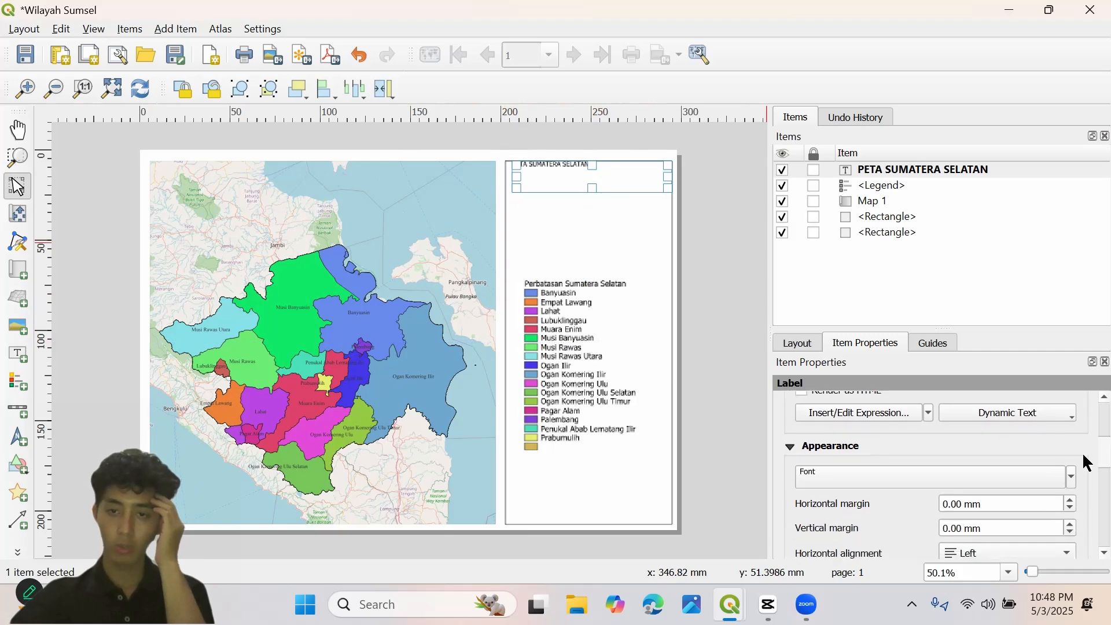
pyautogui.click(1072, 460)
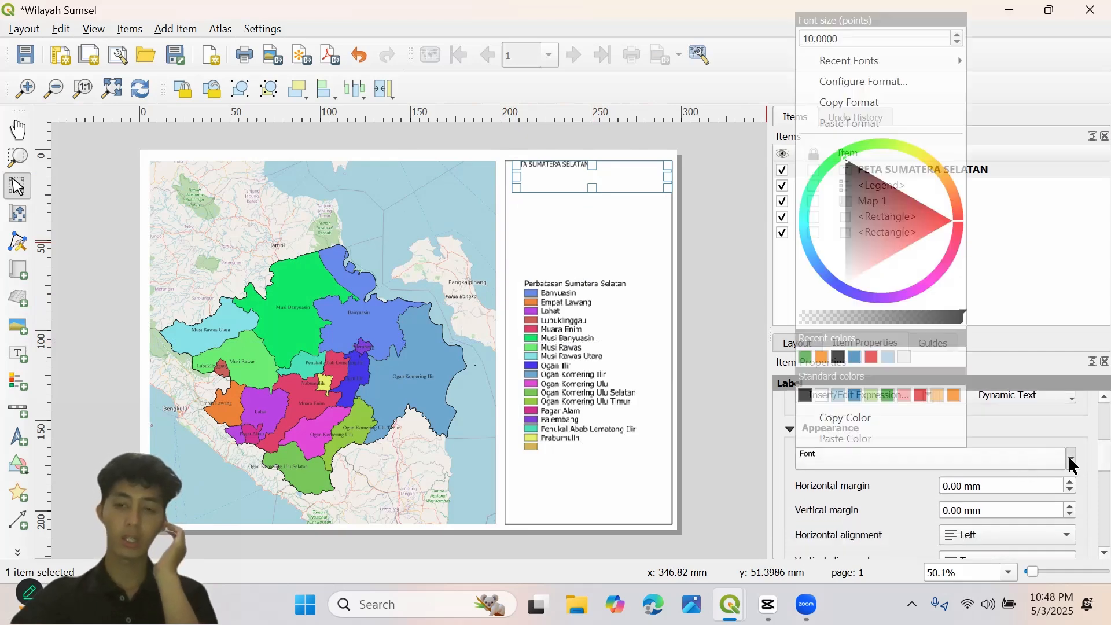
pyautogui.click(996, 463)
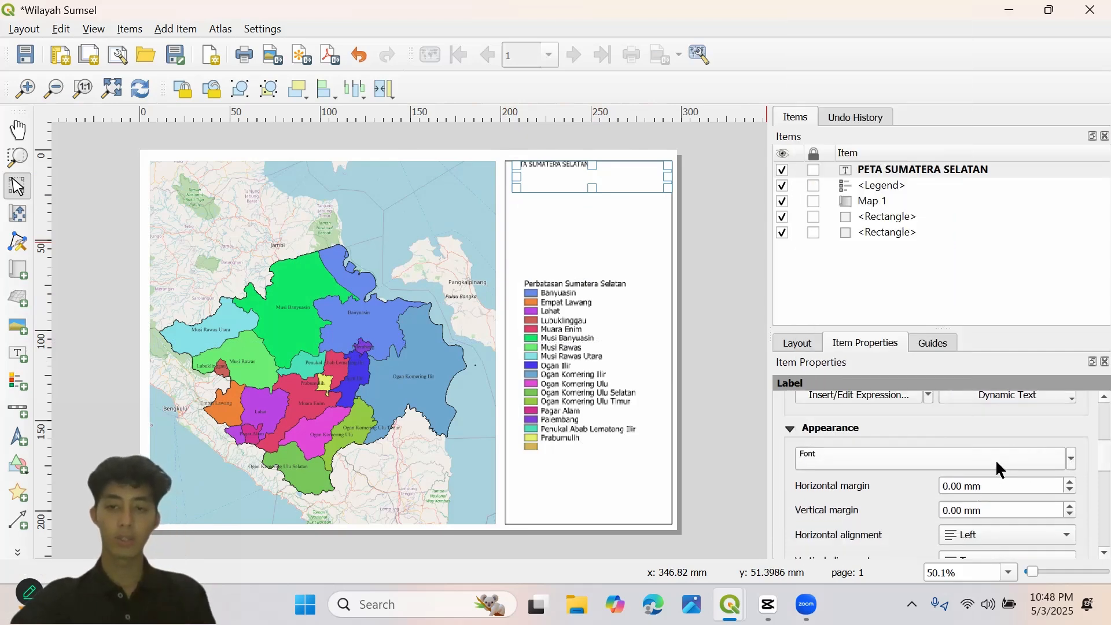
pyautogui.click(995, 459)
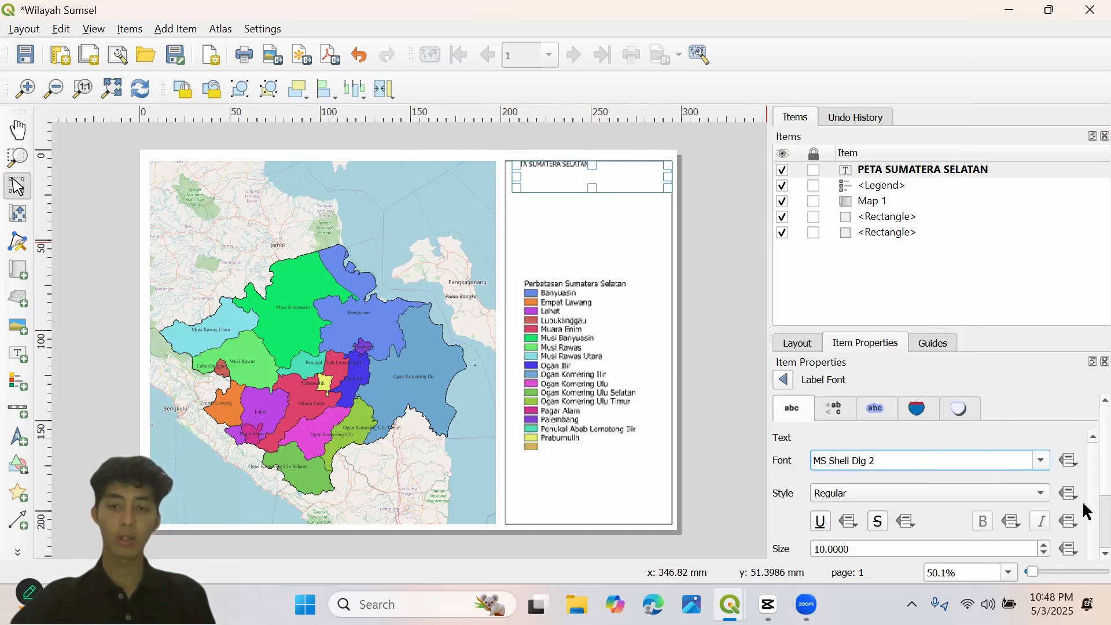
pyautogui.scroll(-2, 1083, 503)
pyautogui.click(1043, 493)
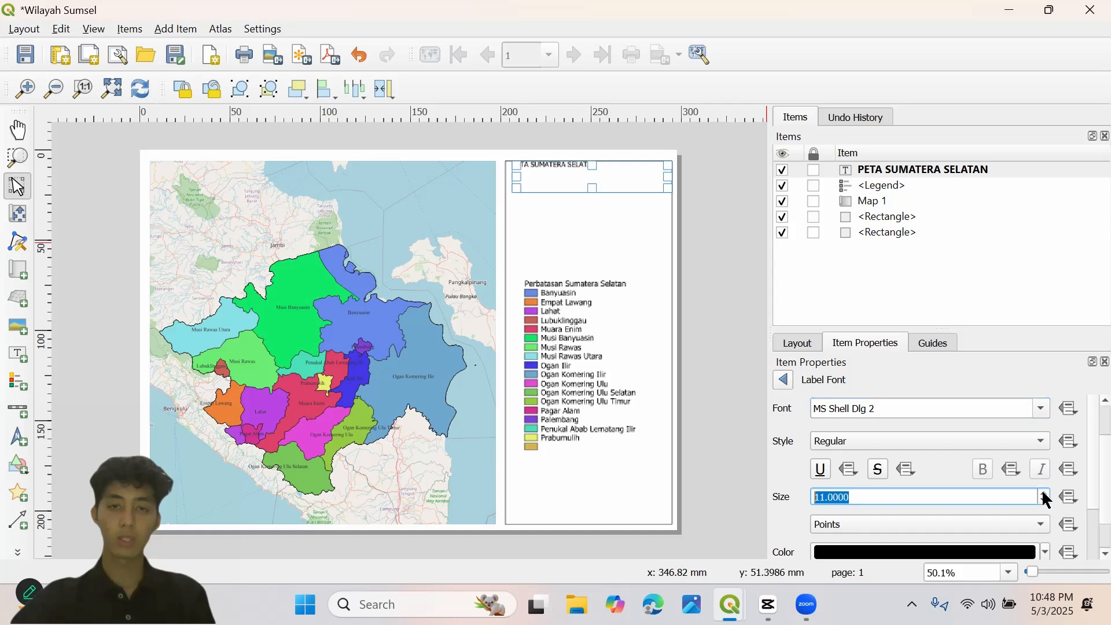
pyautogui.click(1043, 494)
pyautogui.click(1043, 493)
pyautogui.click(1043, 494)
pyautogui.click(1043, 494)
pyautogui.click(1042, 493)
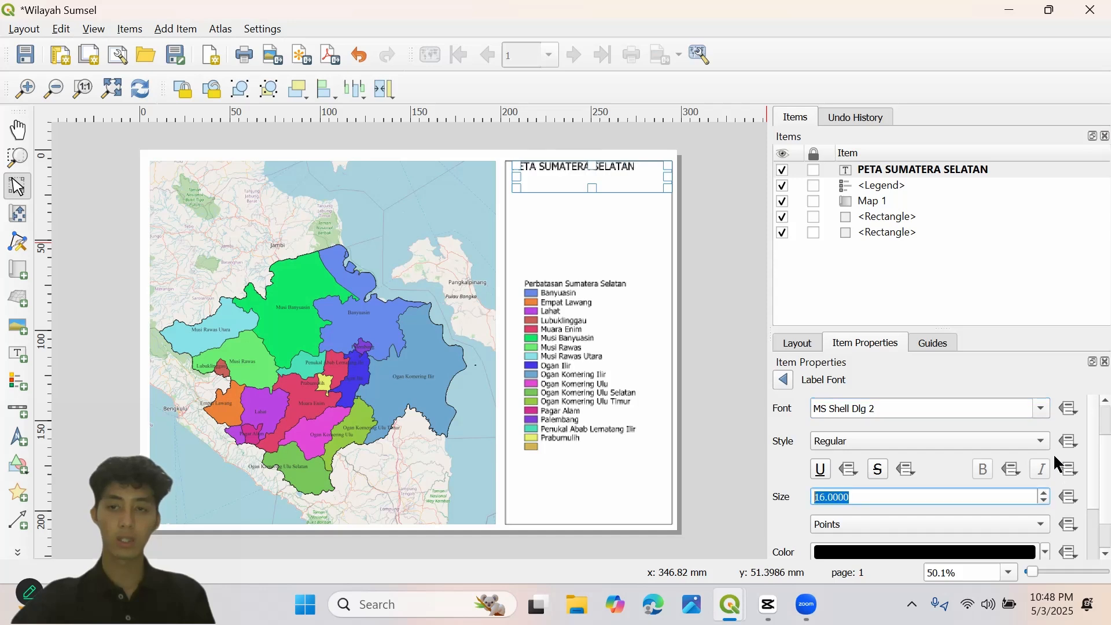
pyautogui.click(783, 382)
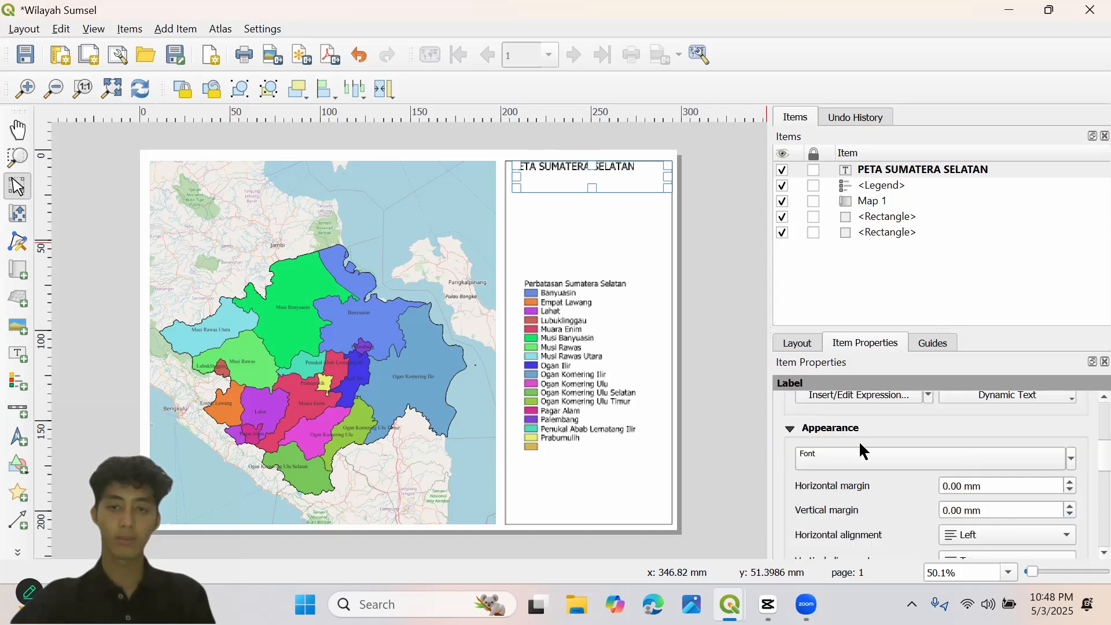
# - Align the title label's text to Center horizontally and Vertical Center vertically
pyautogui.rightClick(1035, 513)
pyautogui.click(1034, 532)
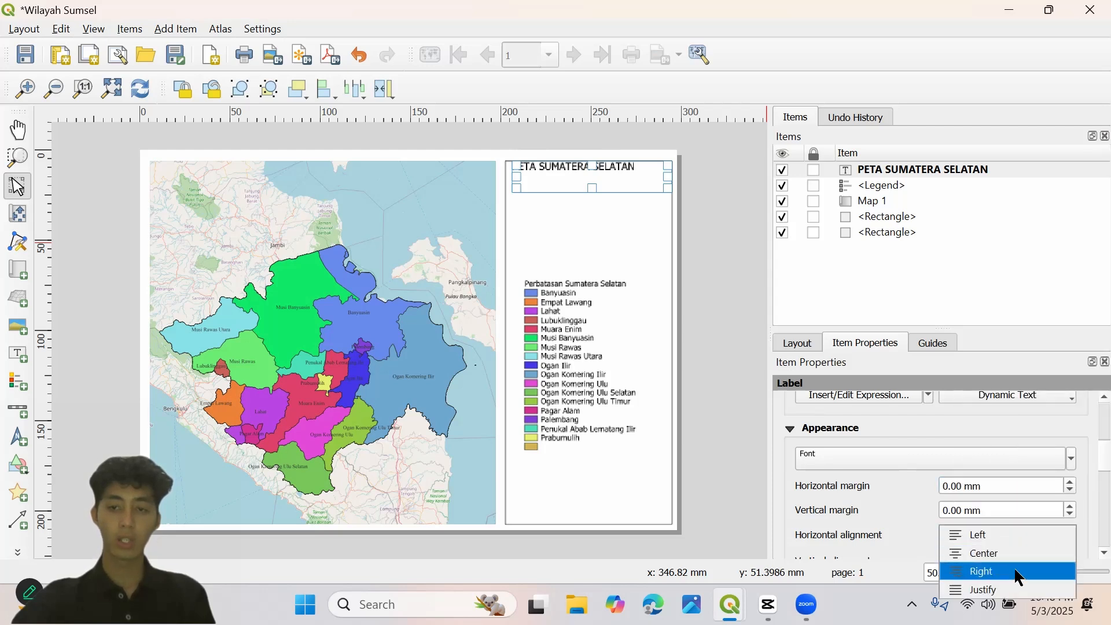
pyautogui.click(1010, 554)
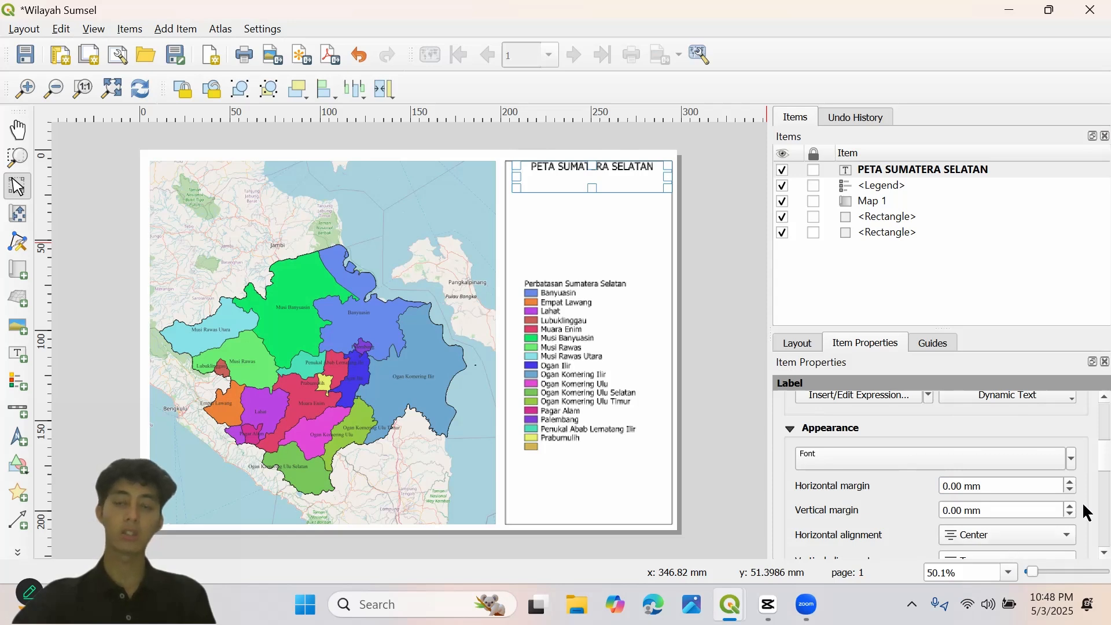
pyautogui.scroll(-3, 1088, 465)
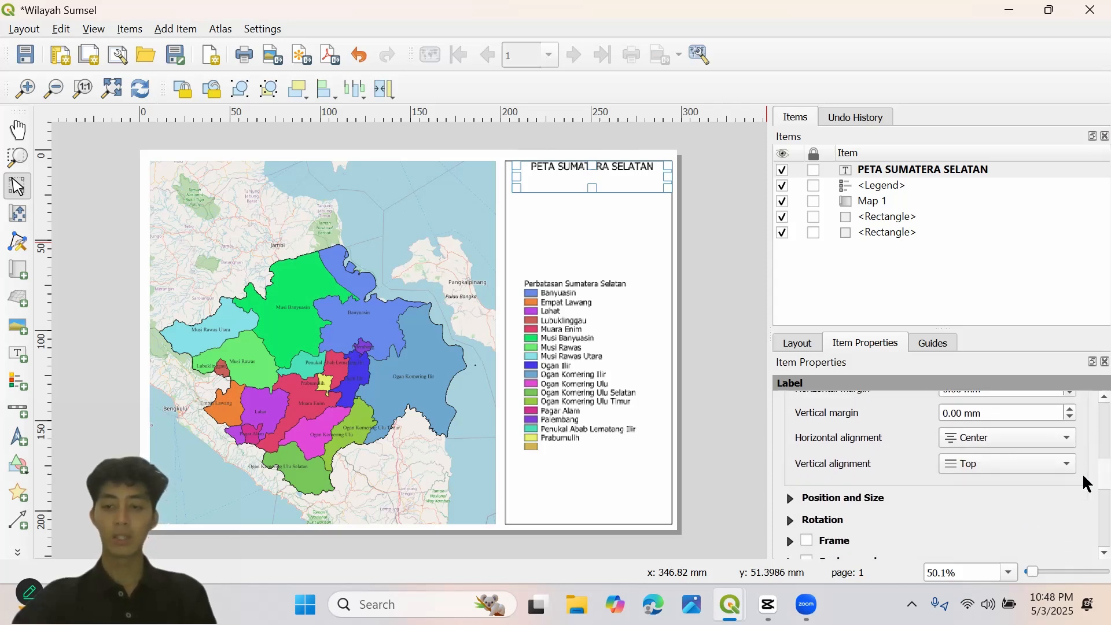
pyautogui.click(1062, 454)
pyautogui.click(1057, 491)
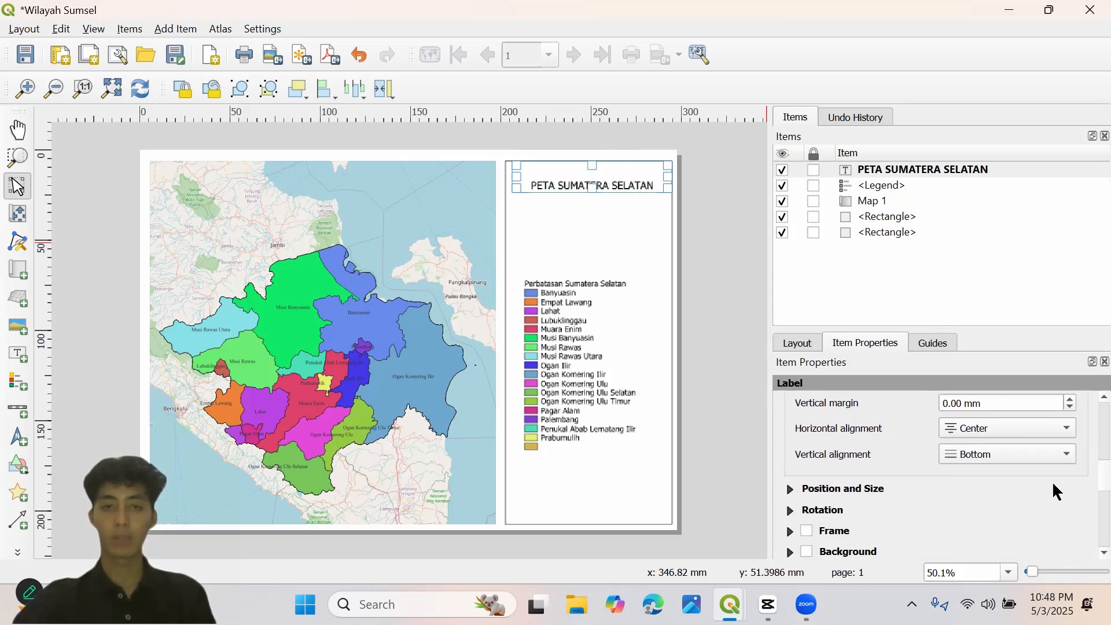
pyautogui.click(1023, 453)
pyautogui.click(1004, 438)
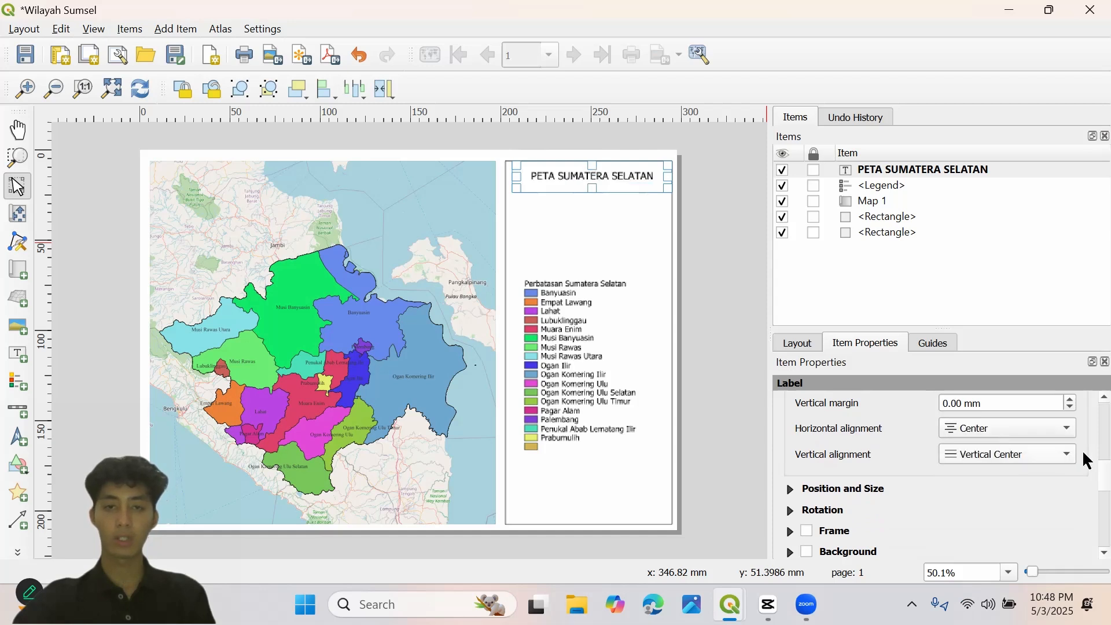
pyautogui.scroll(-2, 1083, 472)
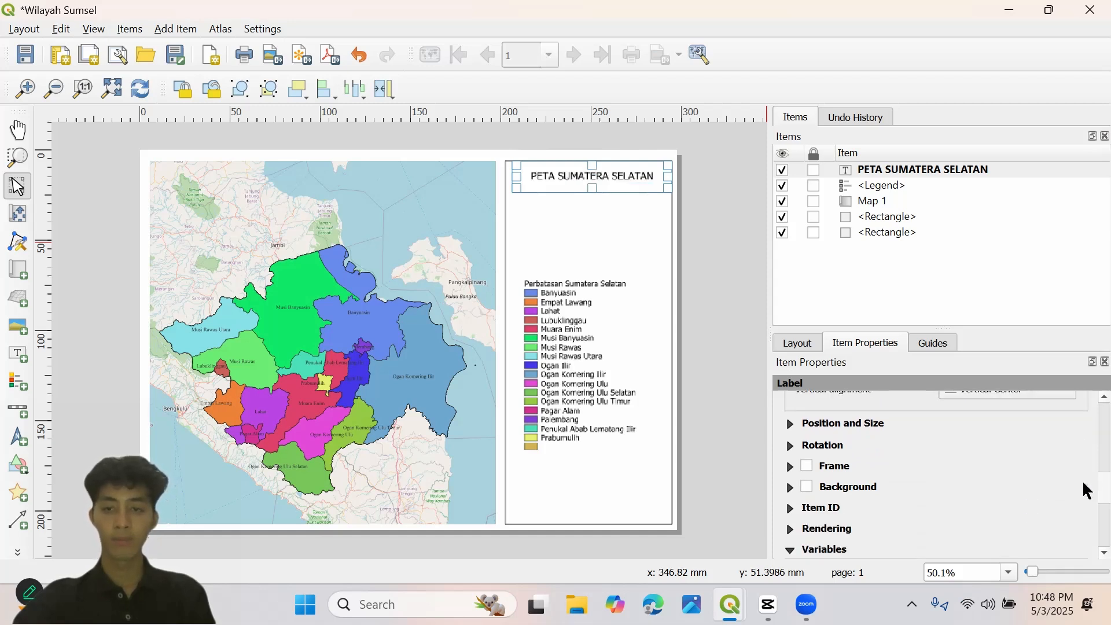
pyautogui.click(833, 426)
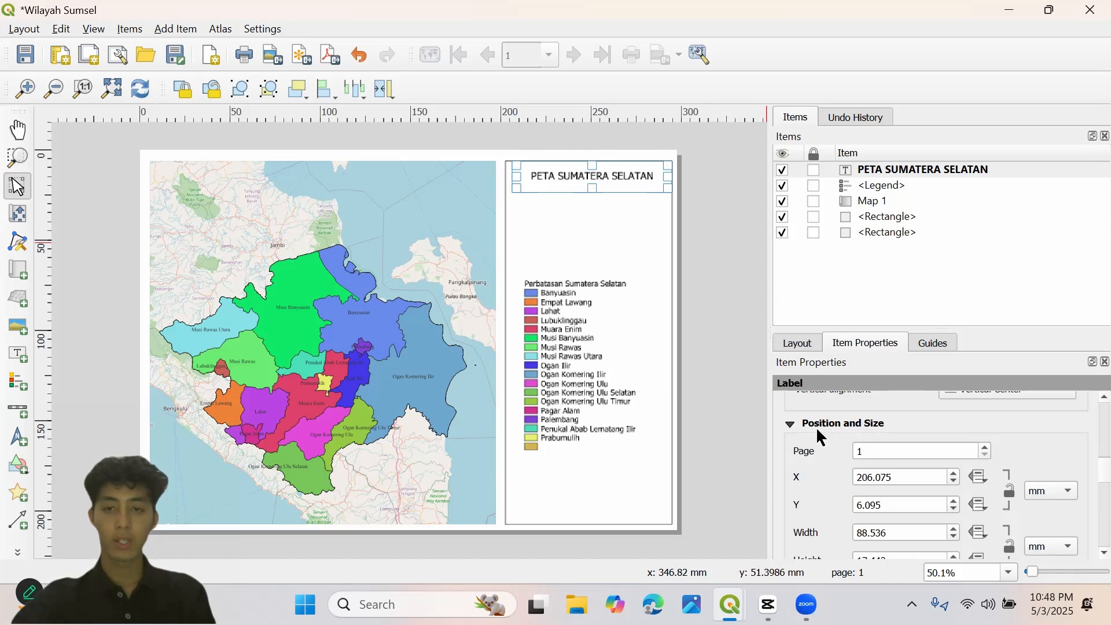
pyautogui.click(816, 426)
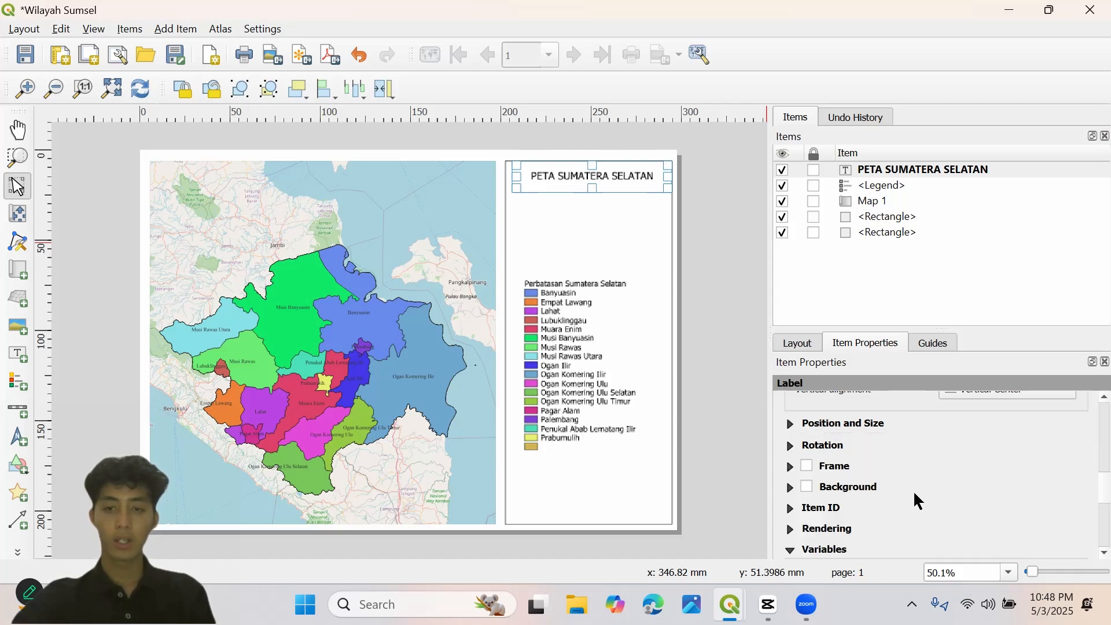
pyautogui.scroll(-2, 913, 491)
pyautogui.scroll(-2, 926, 480)
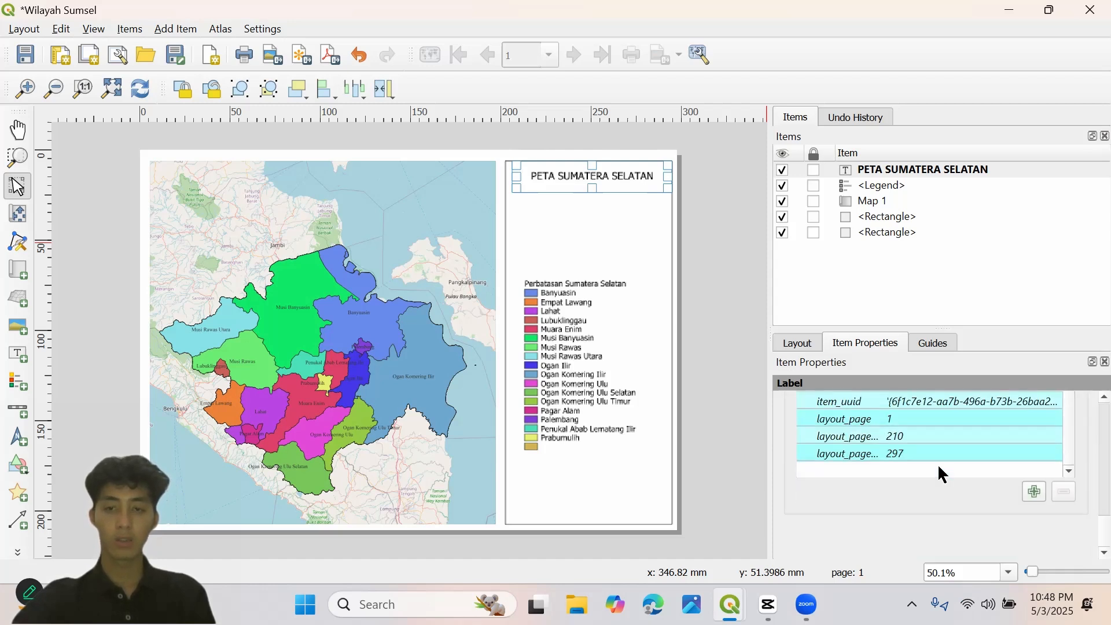
# - Add a picture frame about 41 mm wide beneath the PETA SUMATERA SELATAN title
pyautogui.click(702, 313)
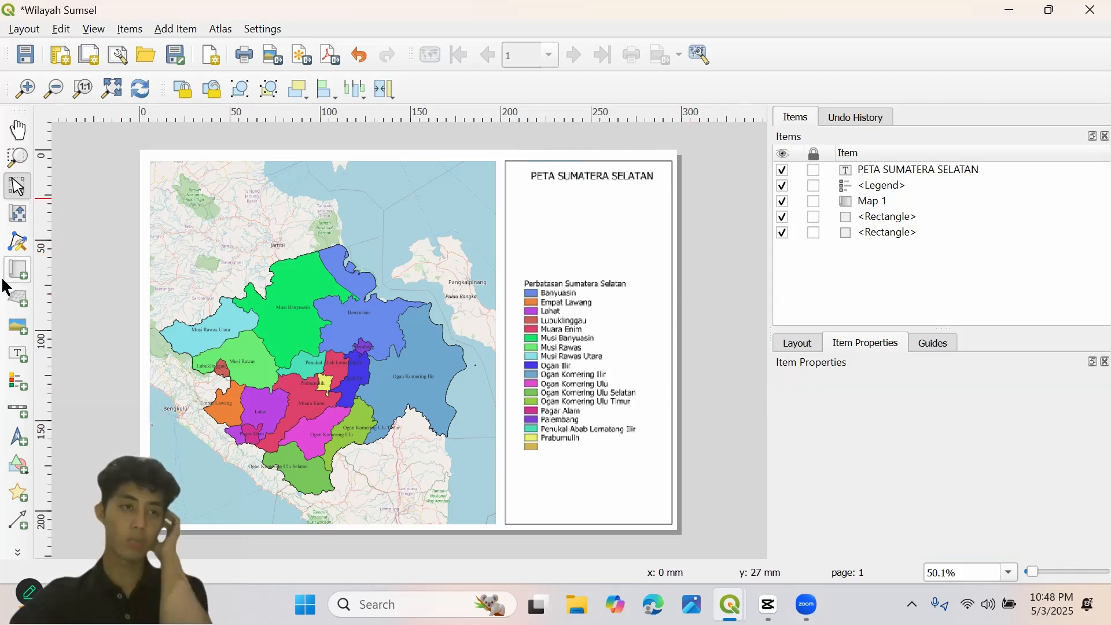
pyautogui.click(19, 330)
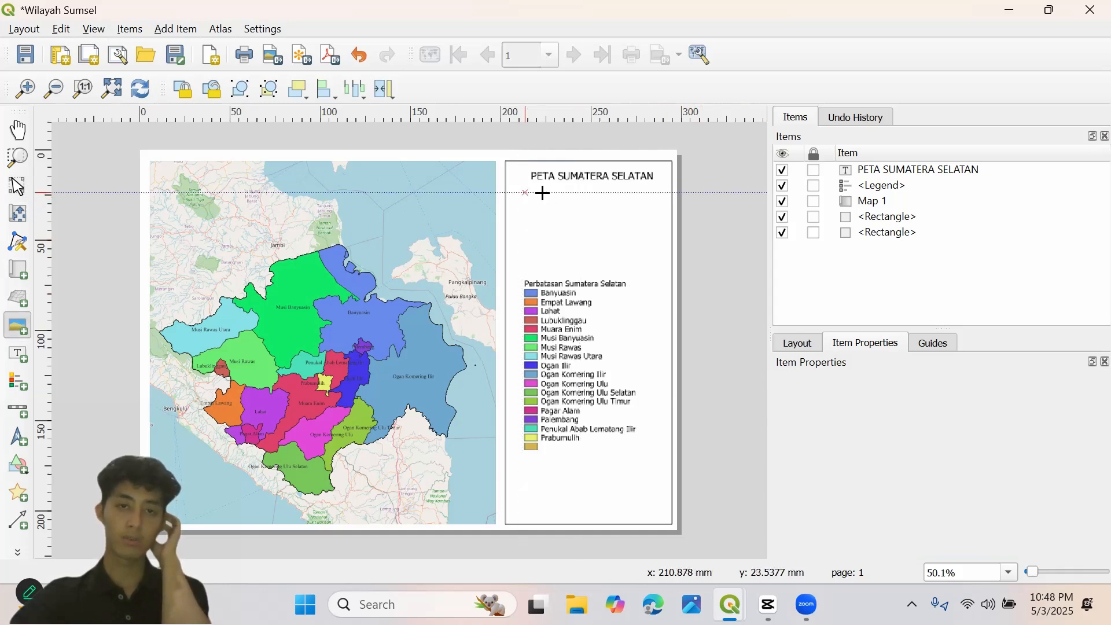
pyautogui.moveTo(543, 193)
pyautogui.mouseDown()
pyautogui.moveTo(620, 238)
pyautogui.moveTo(619, 249)
pyautogui.mouseUp()
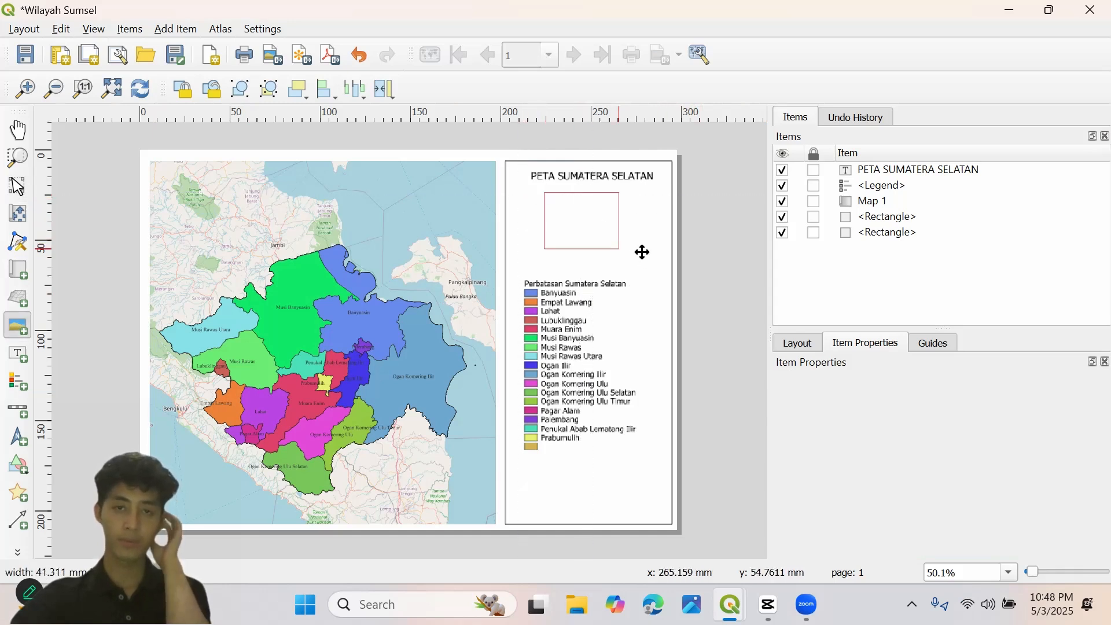
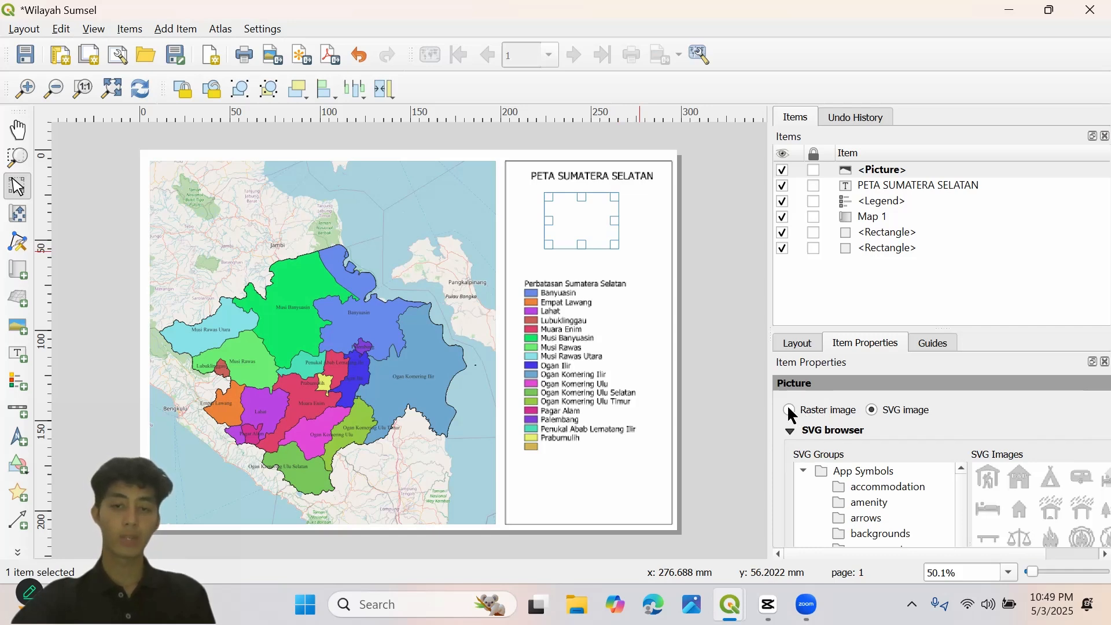
# - Load the raster image logo prov sumatra selatan from Downloads into the frame and centre it under the title
pyautogui.click(790, 411)
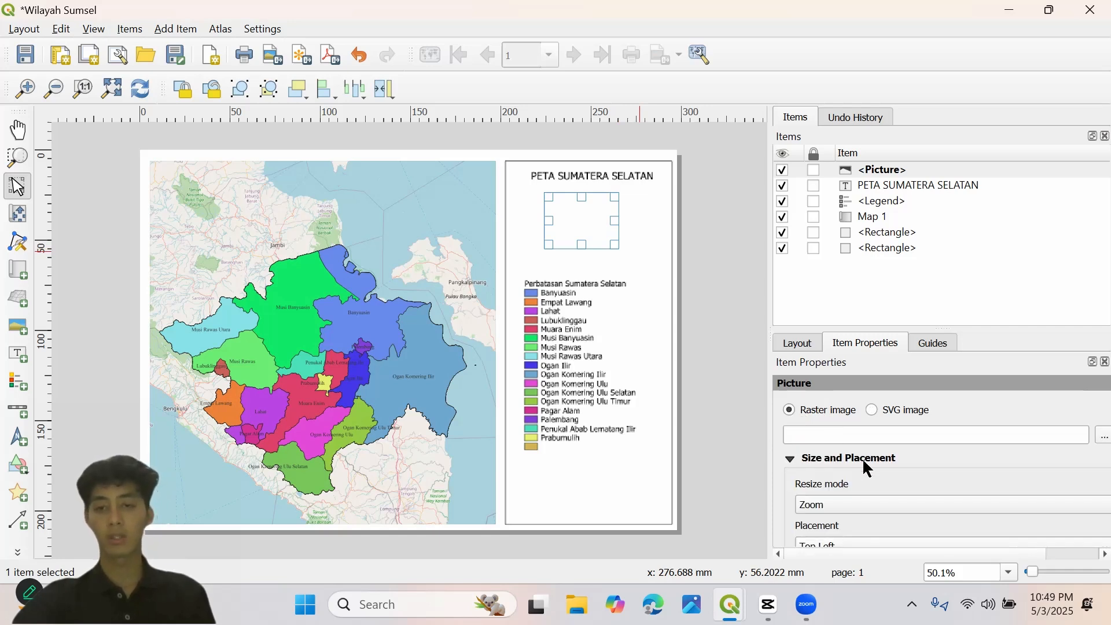
pyautogui.click(1103, 436)
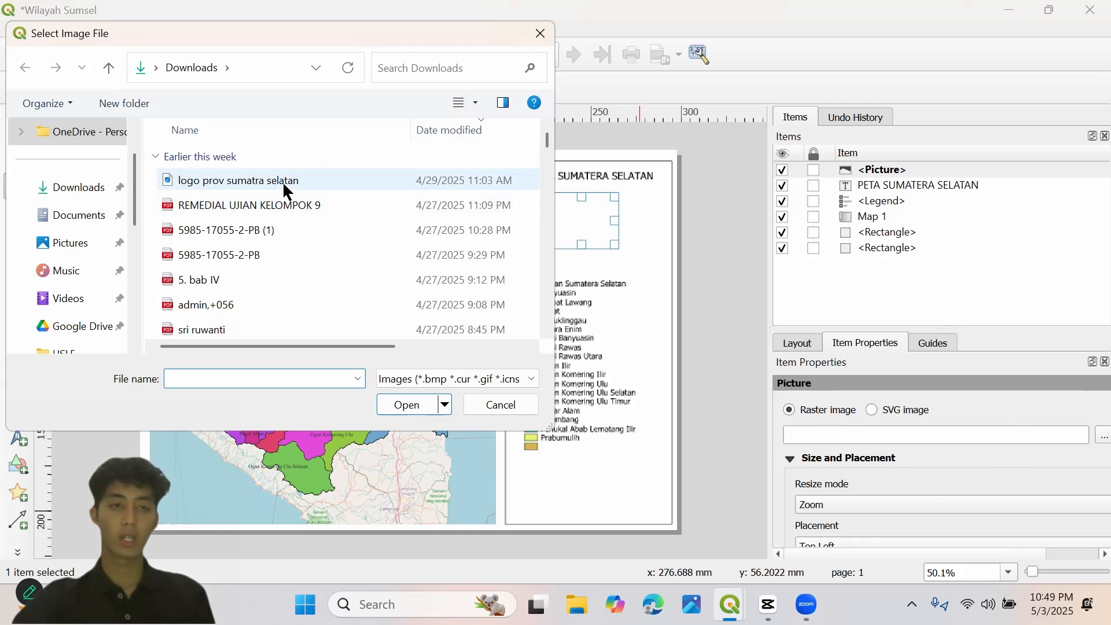
pyautogui.click(283, 182)
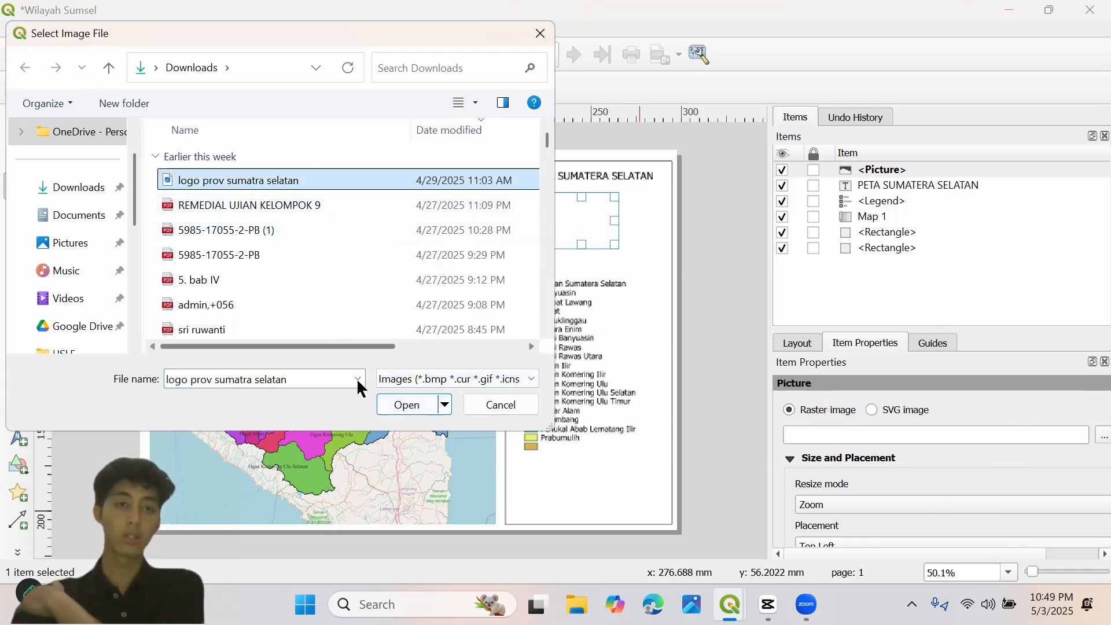
pyautogui.click(416, 407)
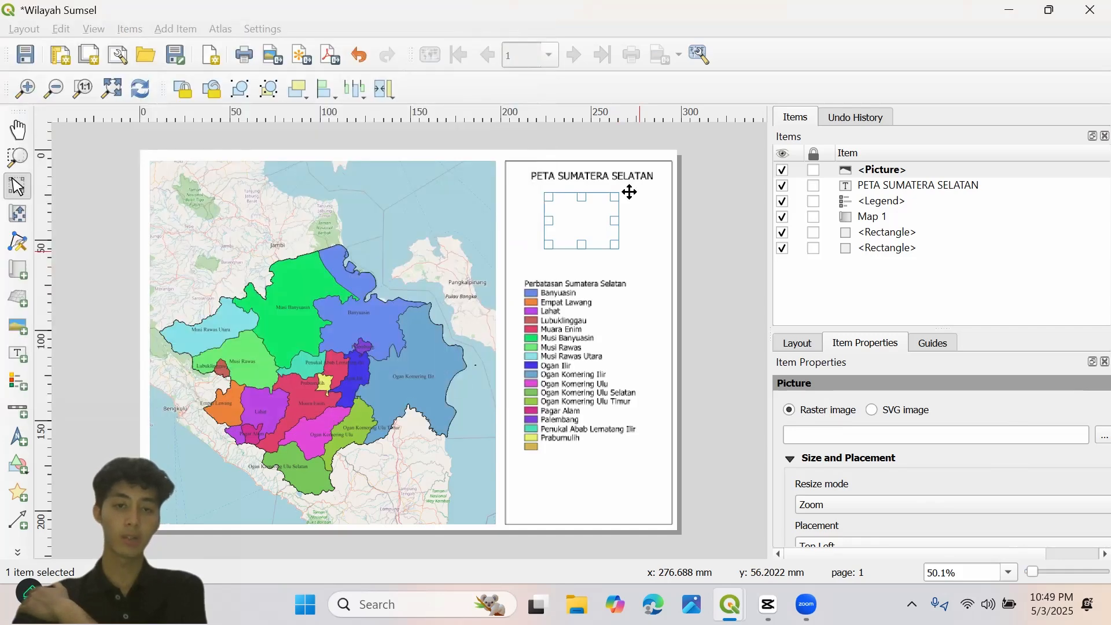
pyautogui.moveTo(594, 220); pyautogui.dragTo(604, 221)
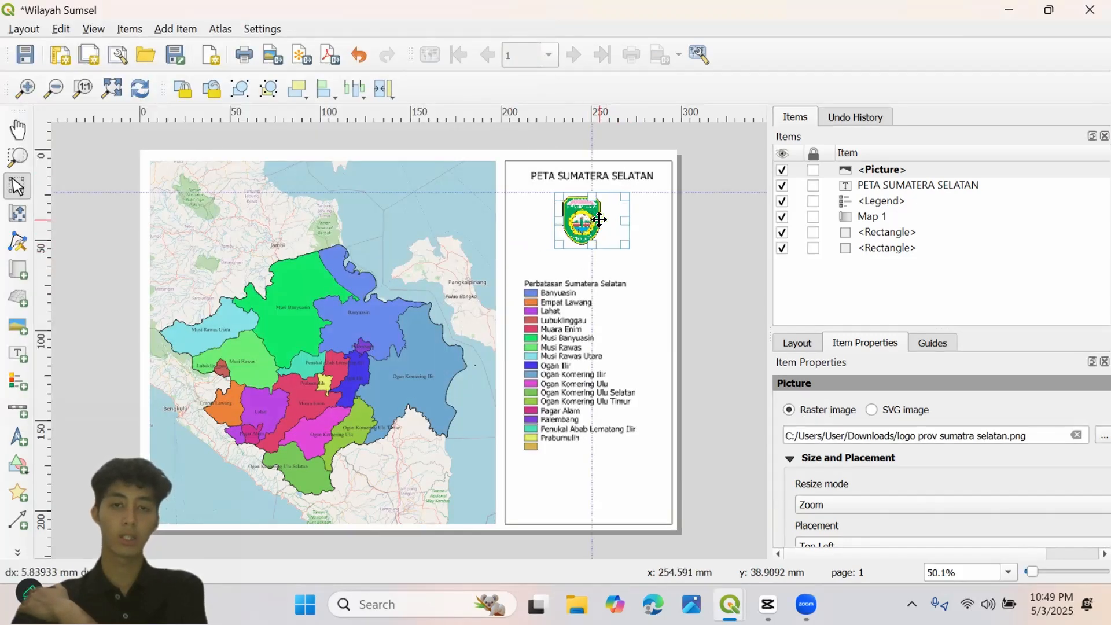
pyautogui.click(695, 278)
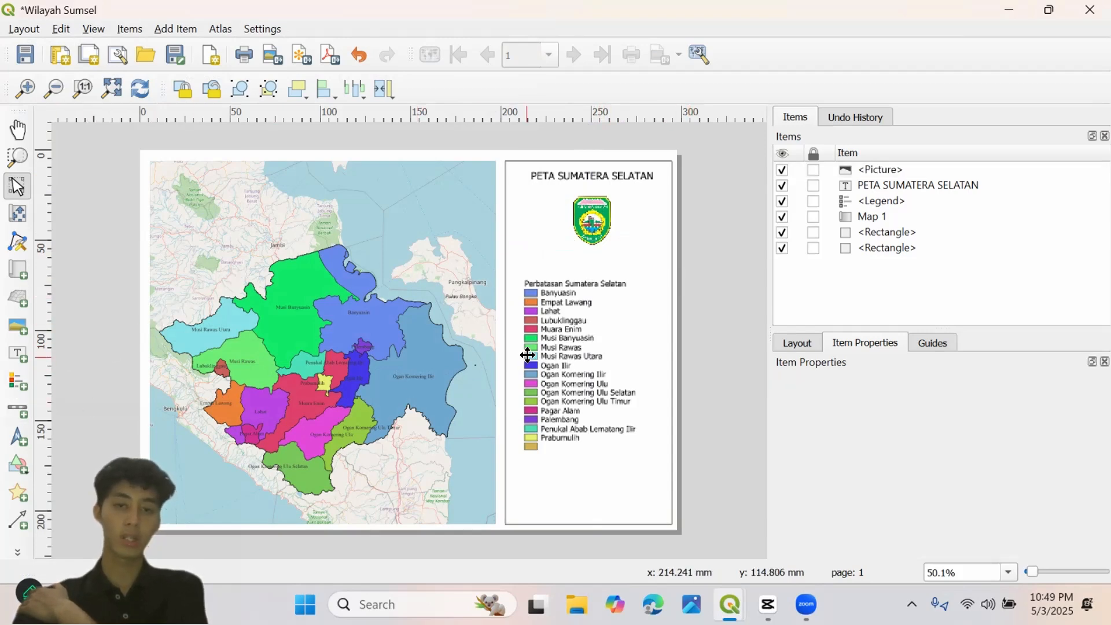
# - Shift the legend down and toward the map within the narrow rectangle, and widen its box slightly
pyautogui.click(547, 358)
pyautogui.moveTo(556, 360); pyautogui.dragTo(548, 377)
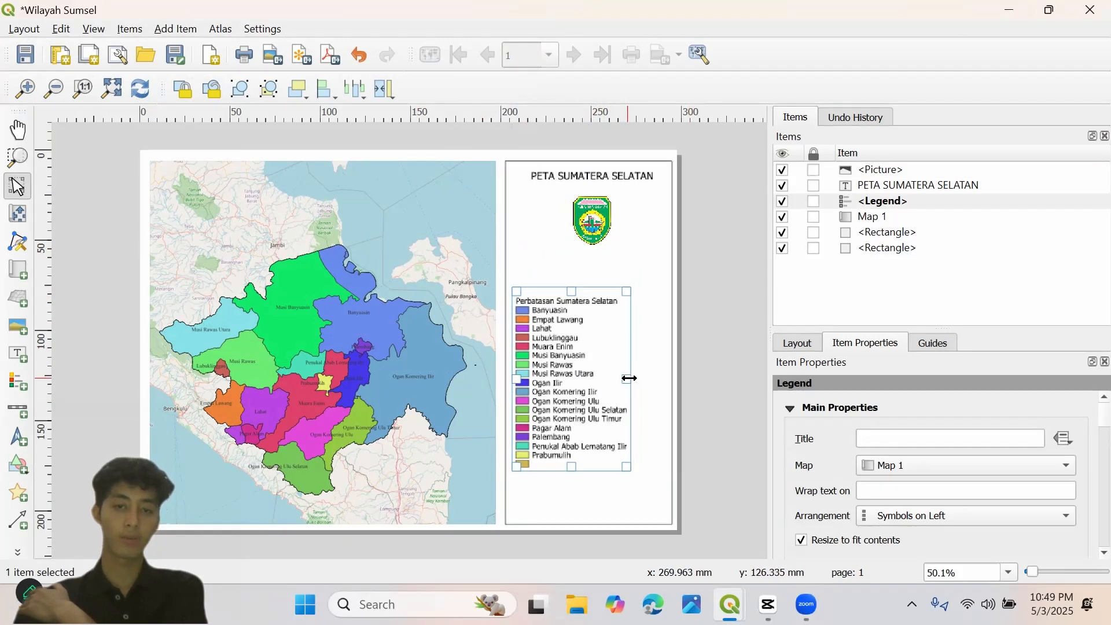
pyautogui.moveTo(630, 377); pyautogui.dragTo(642, 378)
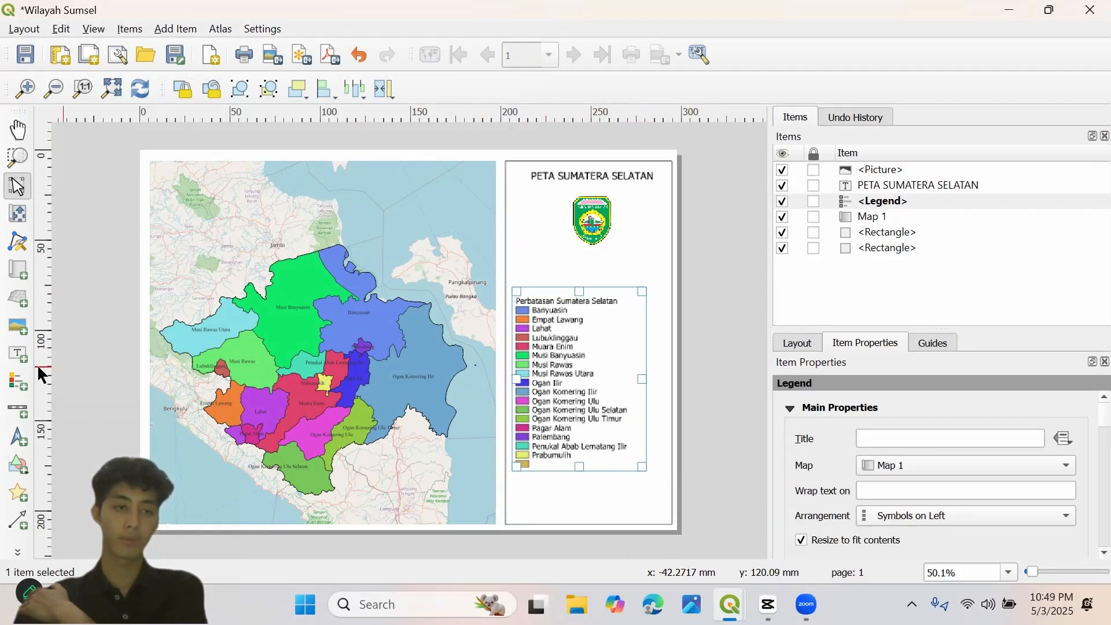
# - Add a scale bar, drawn about 70 mm wide, between the provincial logo and the legend
pyautogui.click(18, 409)
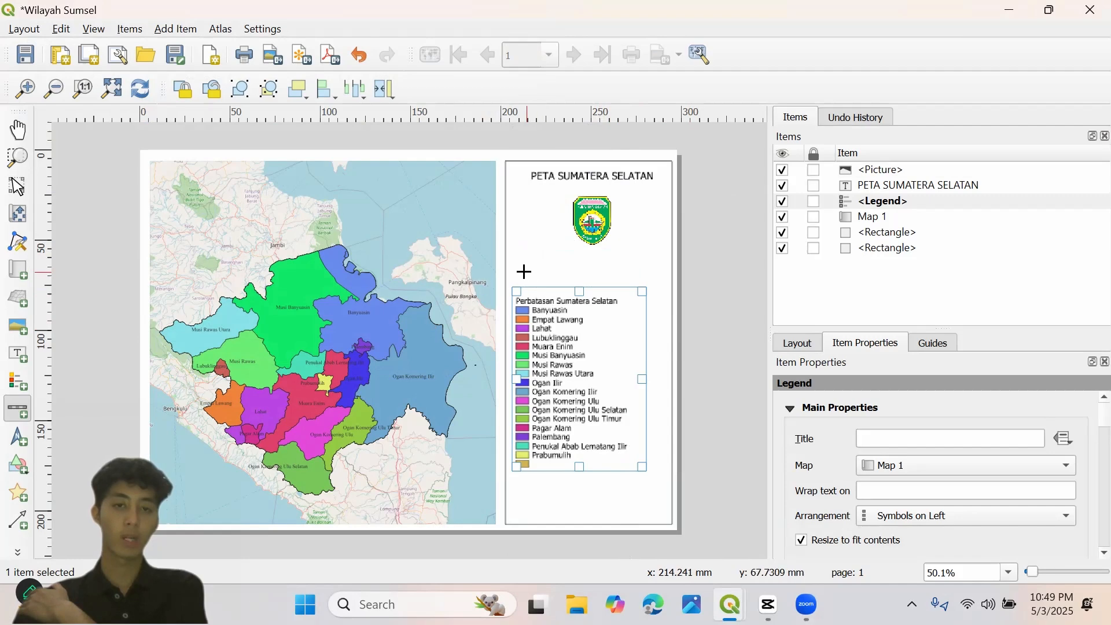
pyautogui.moveTo(524, 273); pyautogui.dragTo(653, 280)
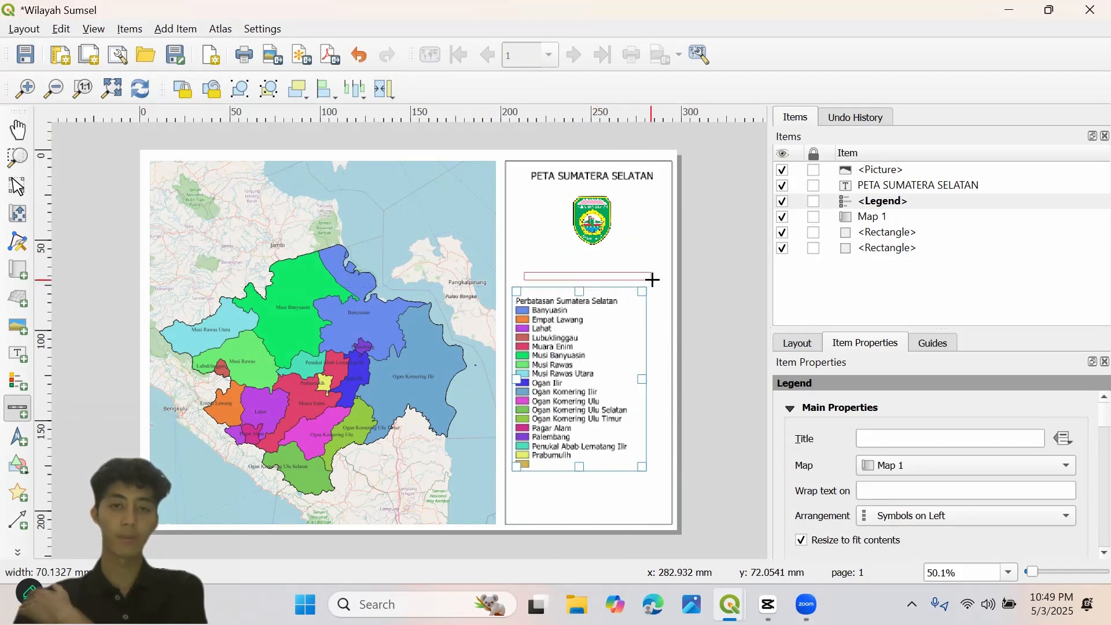
# - Review the general layout settings and the styles available for the new scale bar
pyautogui.click(804, 349)
pyautogui.click(840, 344)
pyautogui.click(816, 346)
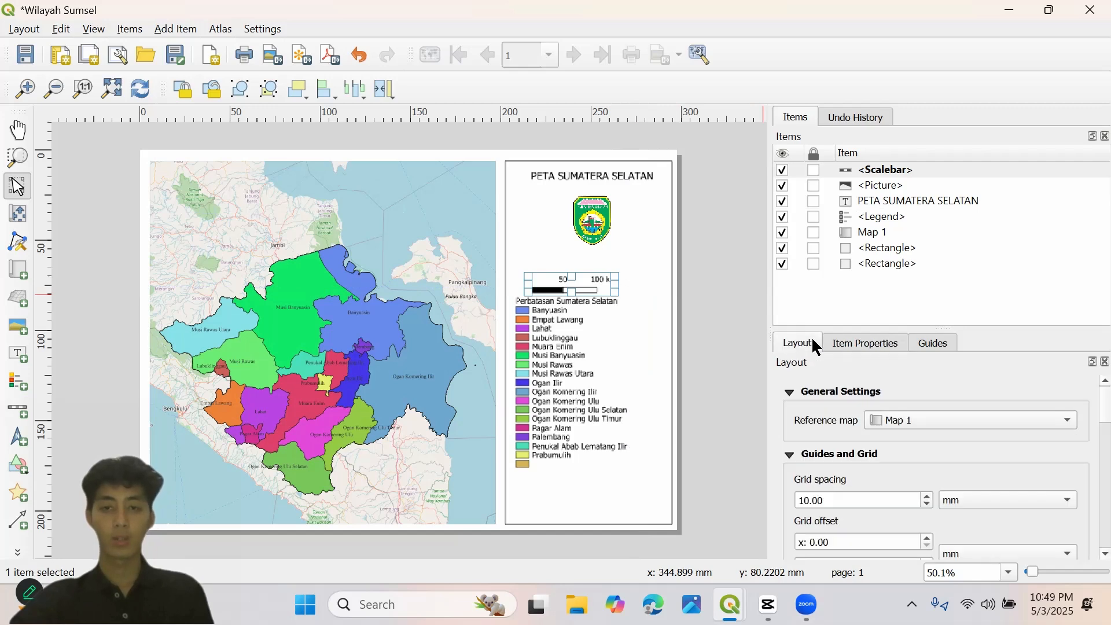
pyautogui.scroll(-10, 1088, 406)
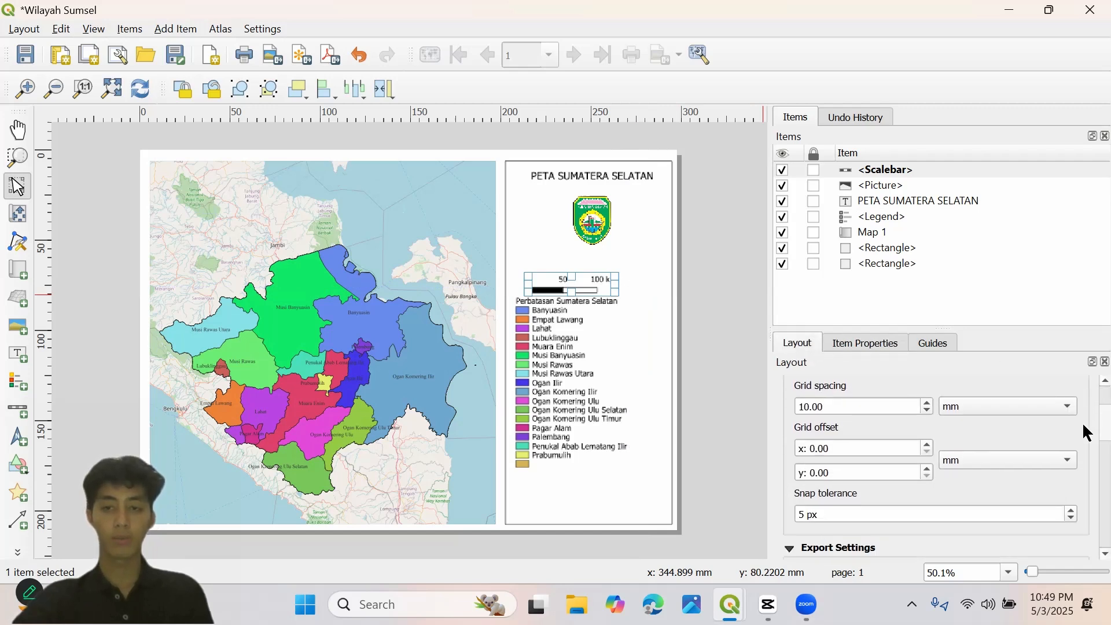
pyautogui.scroll(-8, 1087, 474)
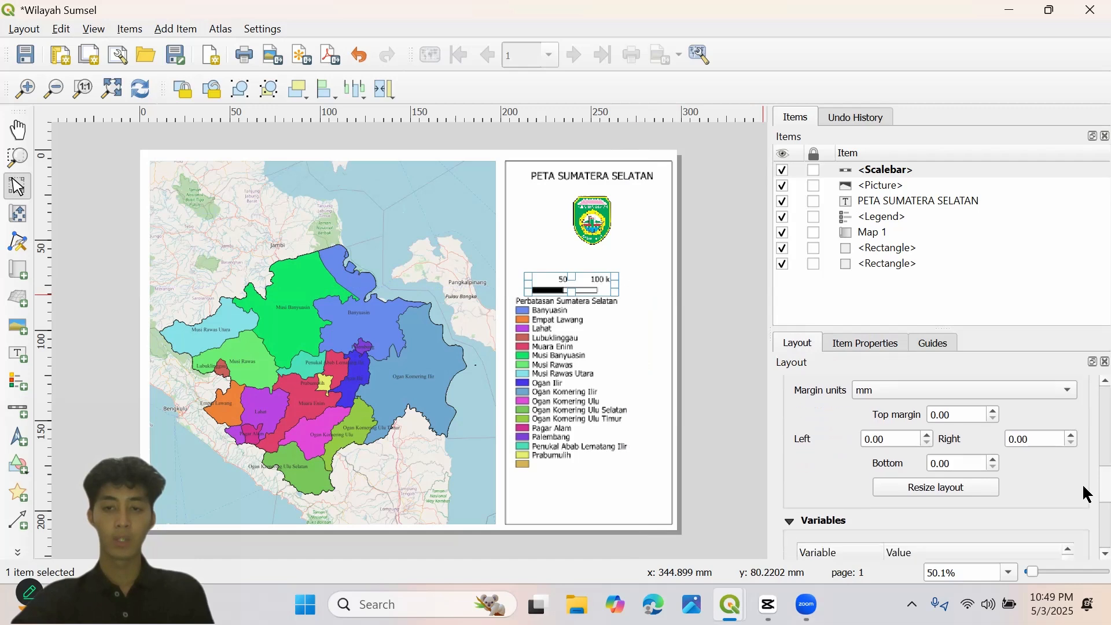
pyautogui.click(877, 350)
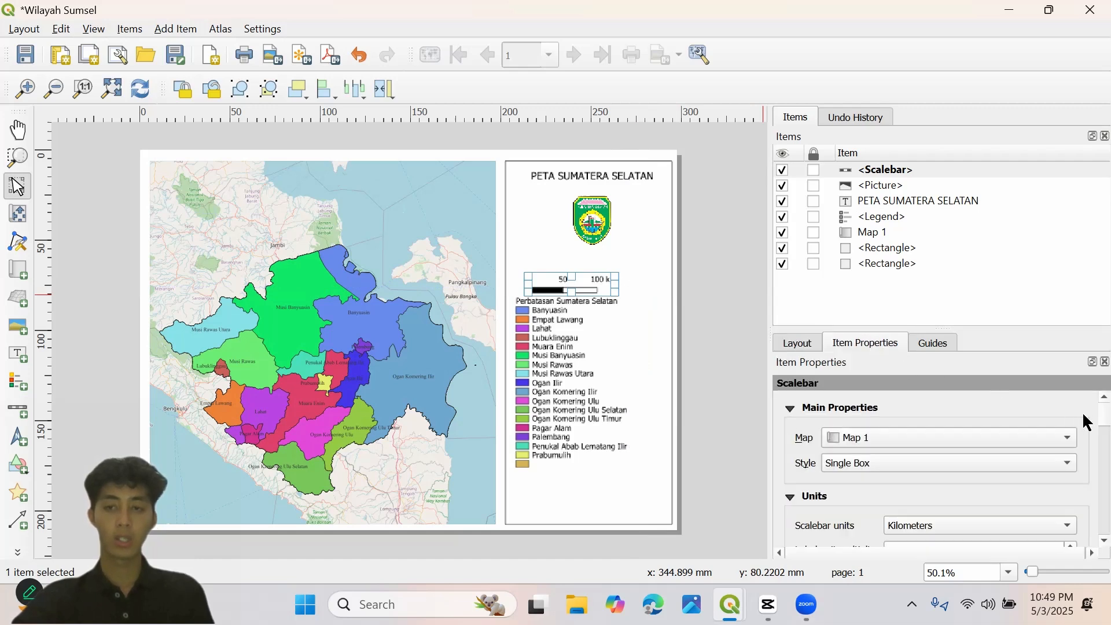
pyautogui.click(1012, 468)
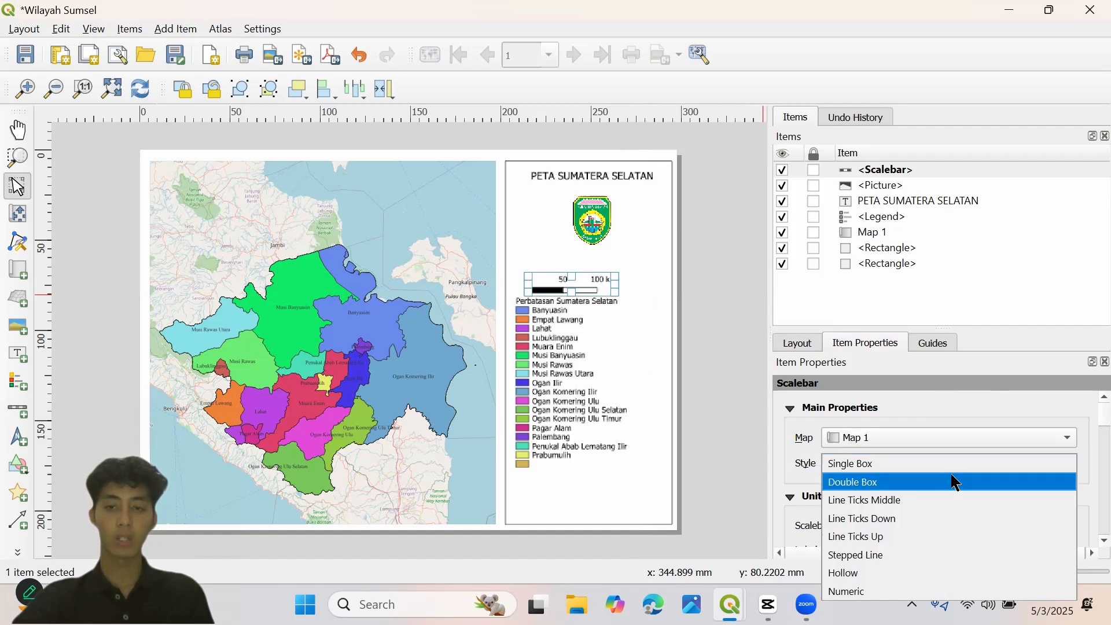
pyautogui.click(1085, 420)
# - Set the scale bar's number of right segments to 4
pyautogui.scroll(-4, 1085, 429)
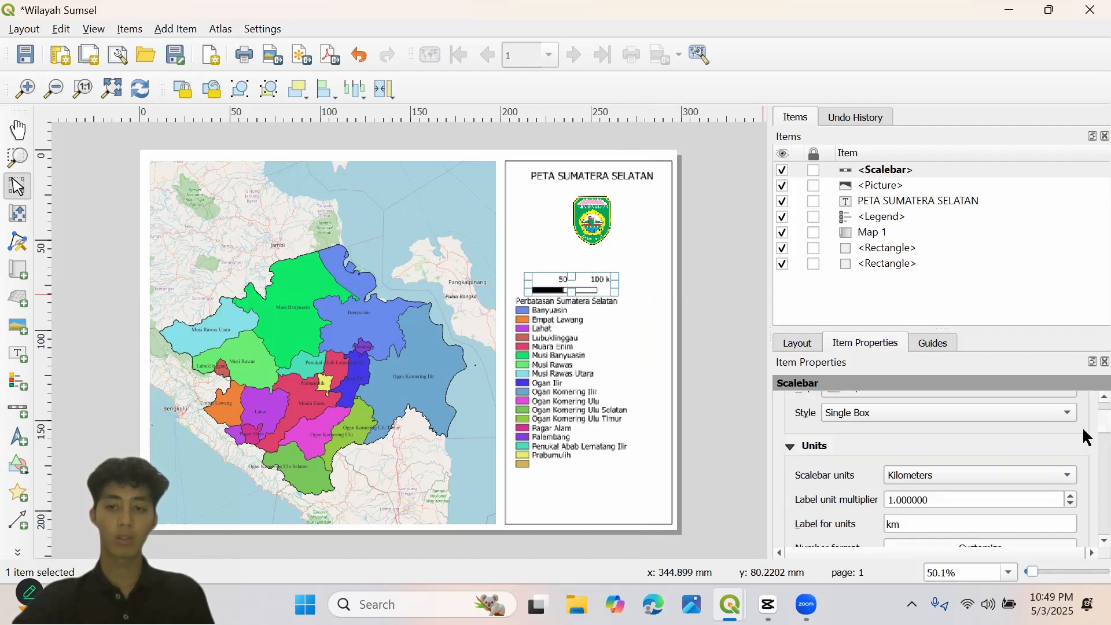
pyautogui.scroll(1, 1087, 440)
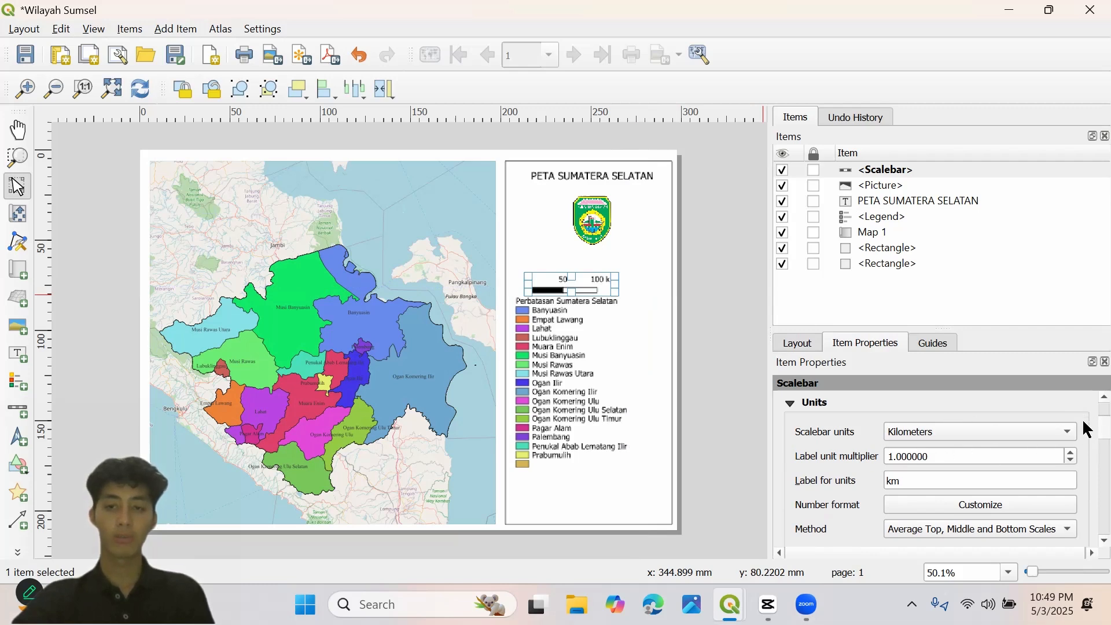
pyautogui.scroll(-5, 1087, 428)
pyautogui.scroll(-6, 1082, 440)
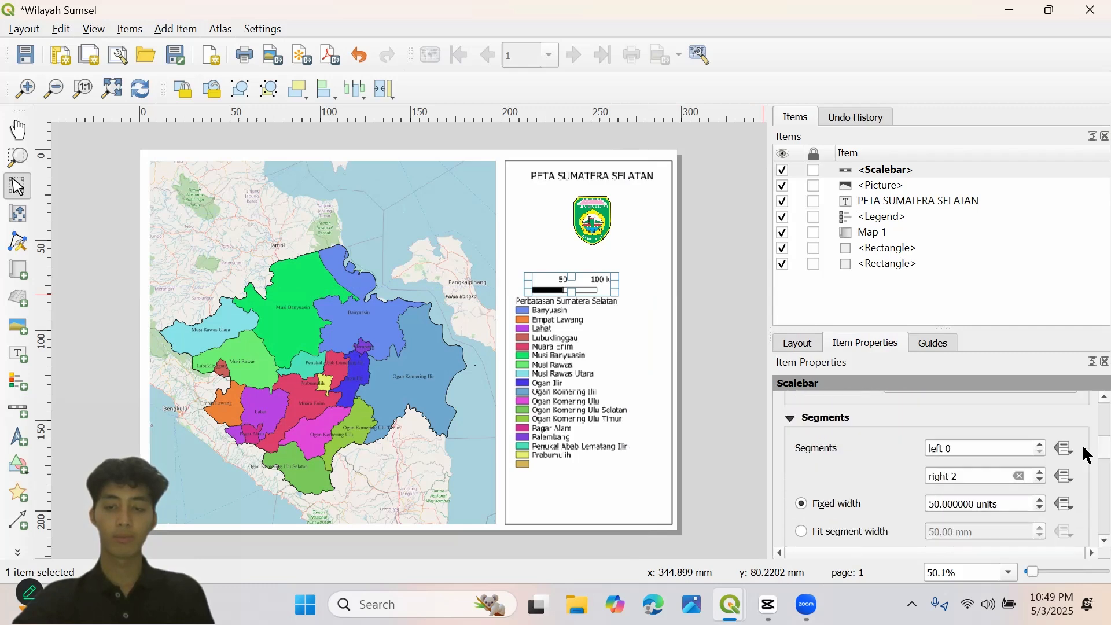
pyautogui.scroll(2, 1083, 448)
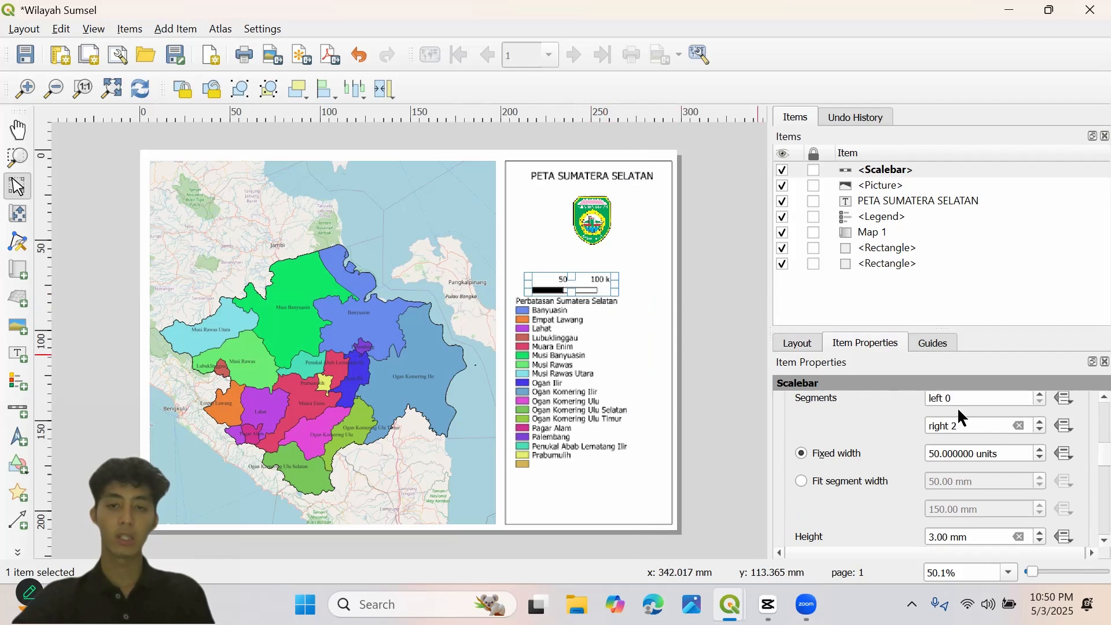
pyautogui.click(978, 425)
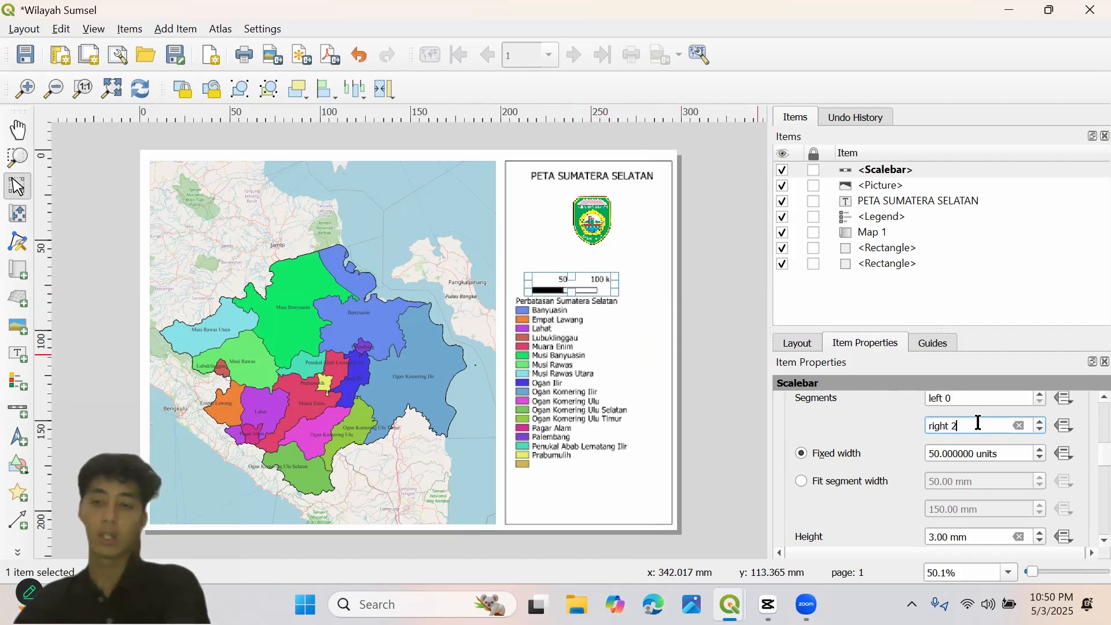
pyautogui.press('BackSpace')
pyautogui.write('5')
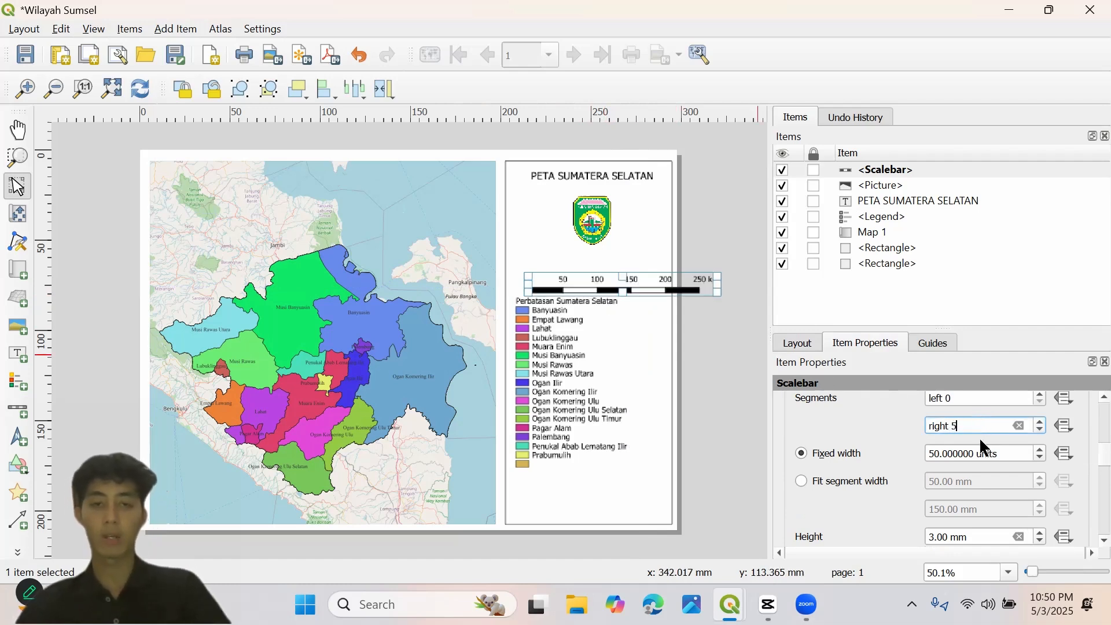
pyautogui.press('BackSpace')
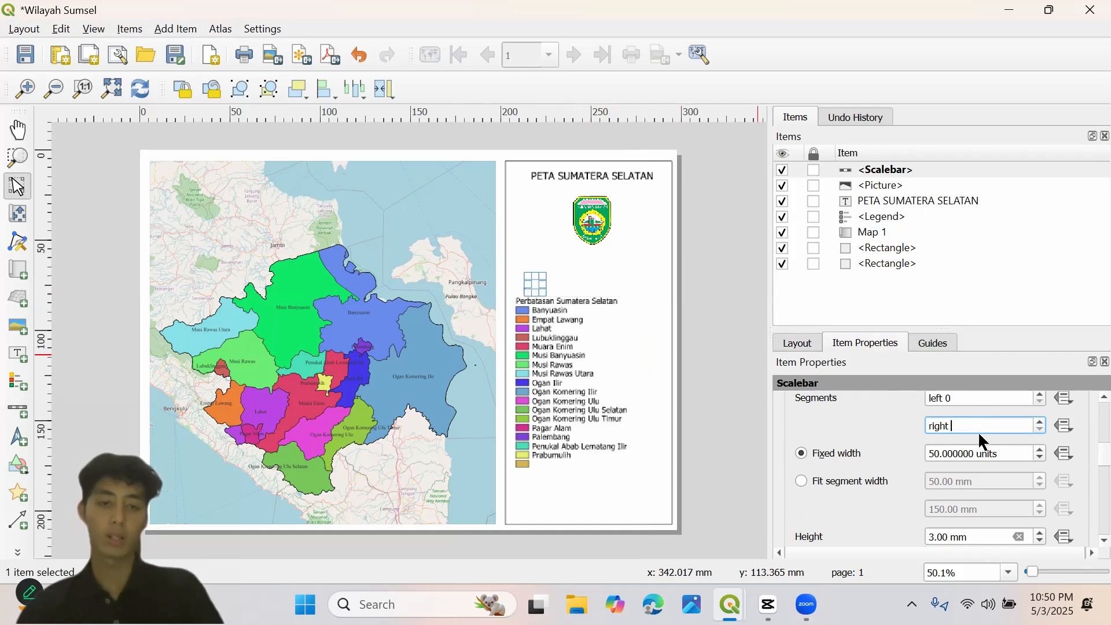
pyautogui.write('4')
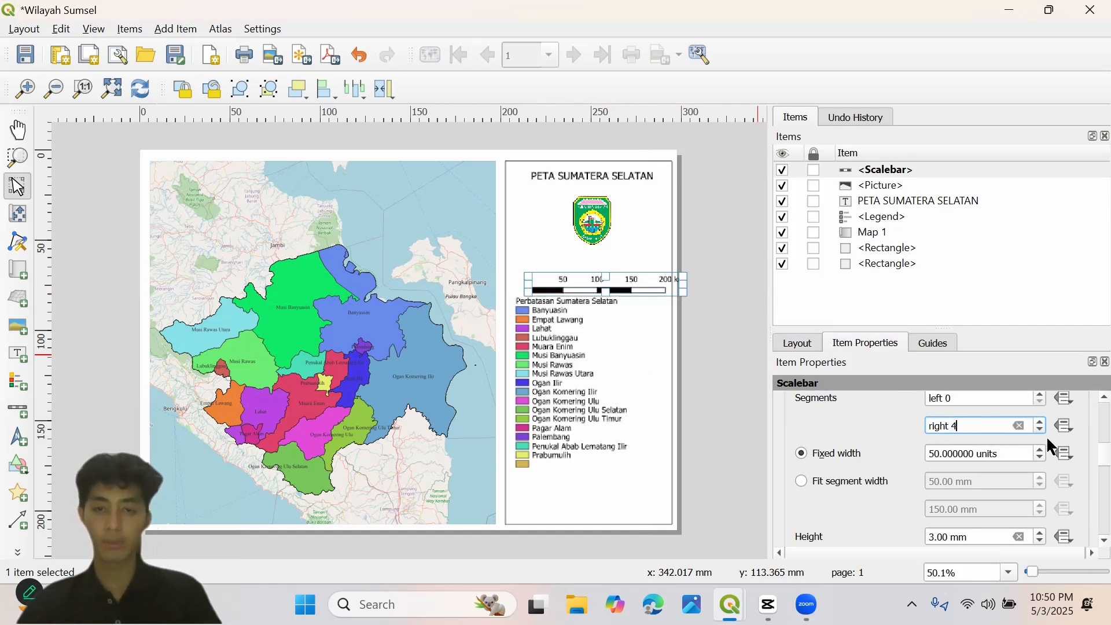
# - Look through the scale bar's remaining properties and the layout's grid, margin and variable settings
pyautogui.scroll(-2, 1083, 435)
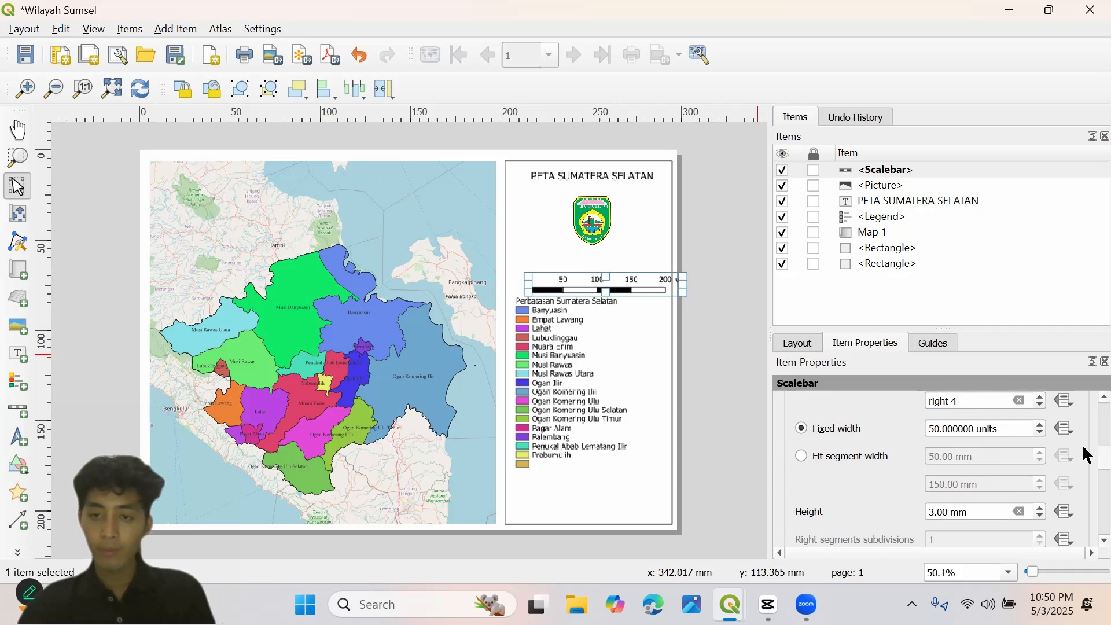
pyautogui.scroll(5, 1082, 440)
pyautogui.scroll(-5, 1084, 440)
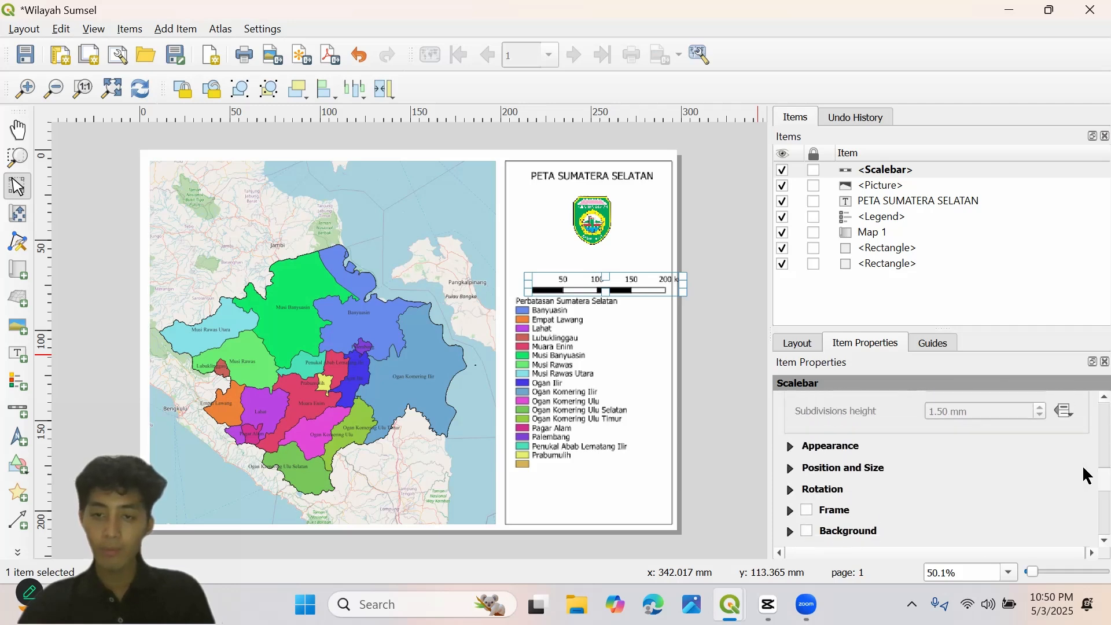
pyautogui.scroll(1, 1087, 466)
pyautogui.scroll(1, 1087, 463)
pyautogui.scroll(-3, 1083, 457)
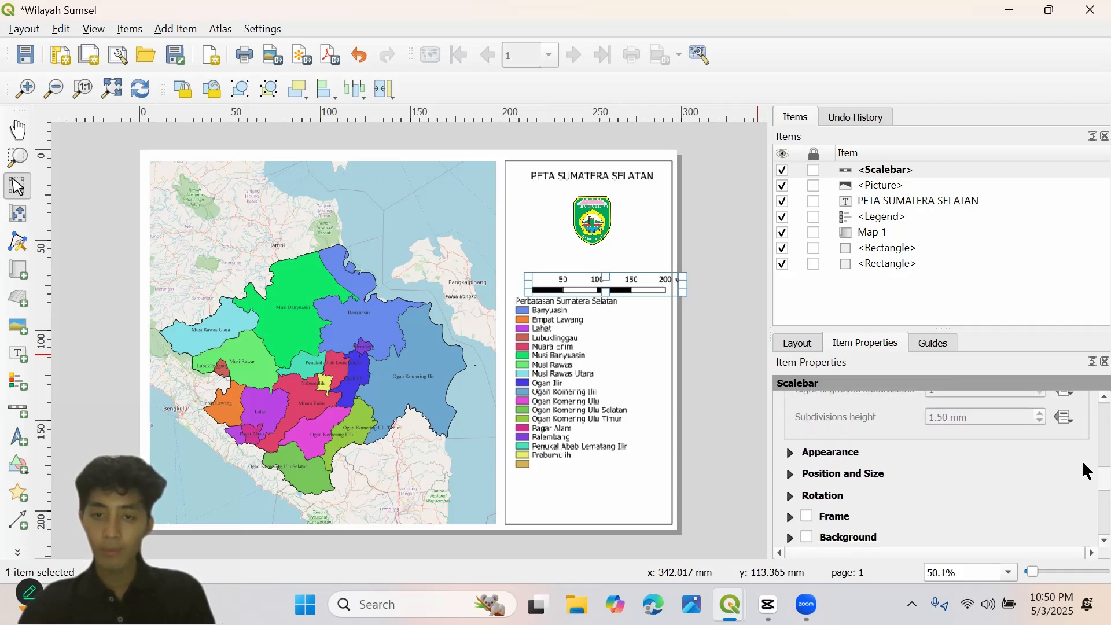
pyautogui.scroll(5, 1083, 445)
pyautogui.scroll(5, 1085, 423)
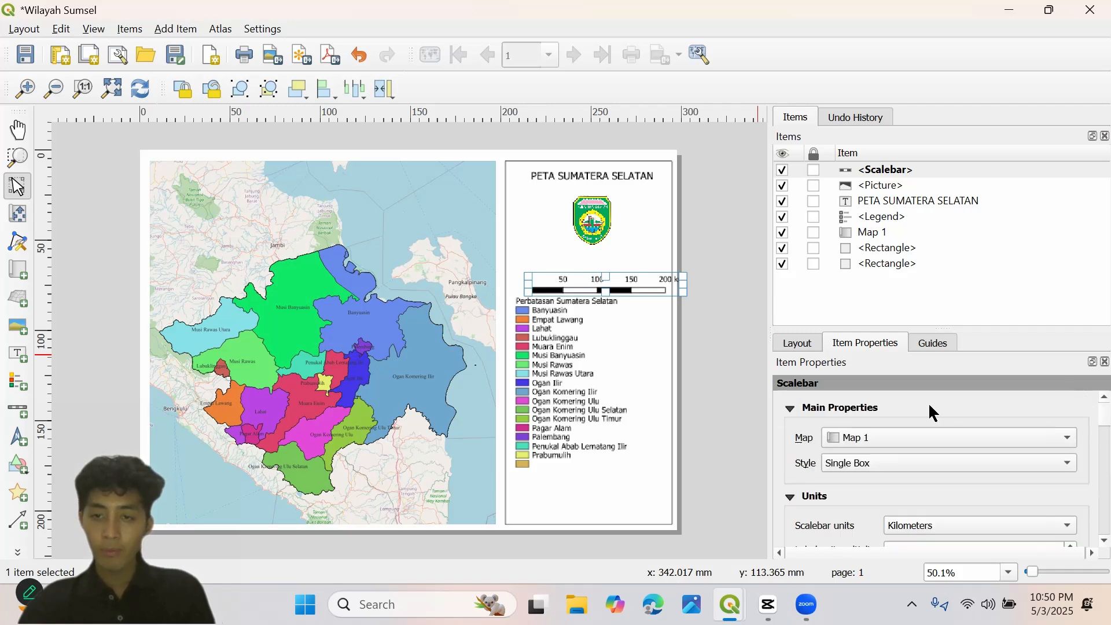
pyautogui.click(799, 347)
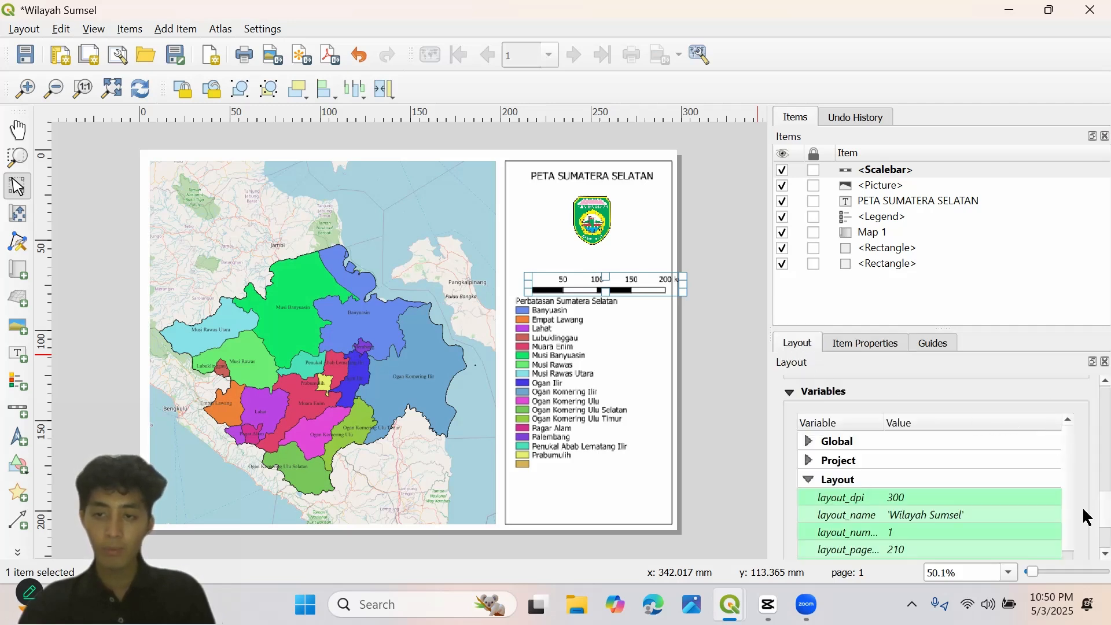
pyautogui.scroll(10, 1083, 506)
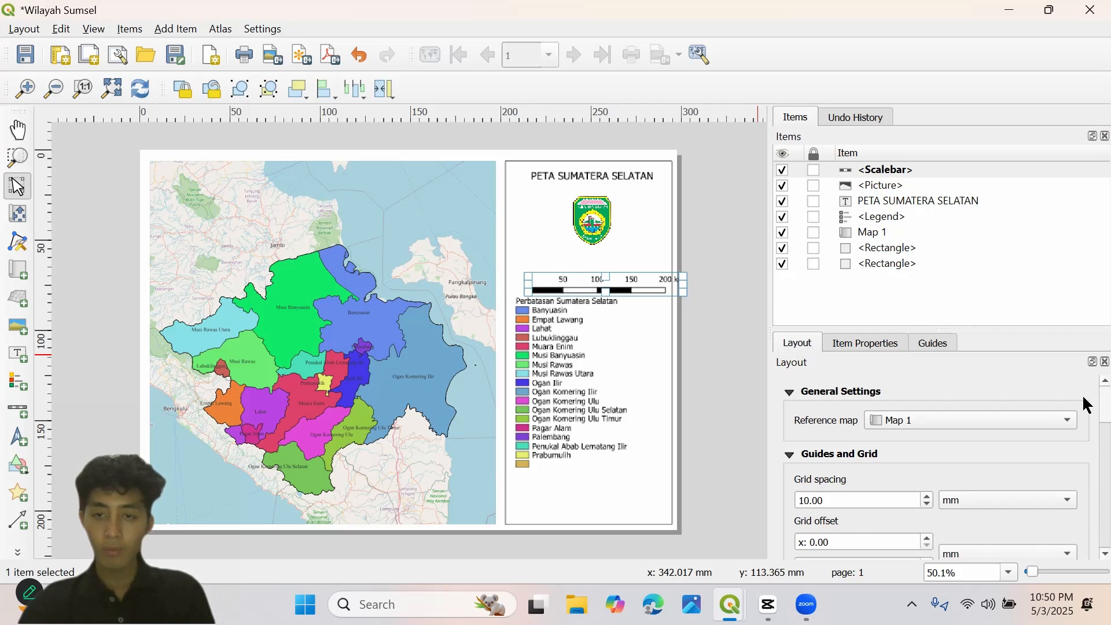
pyautogui.scroll(-8, 1082, 417)
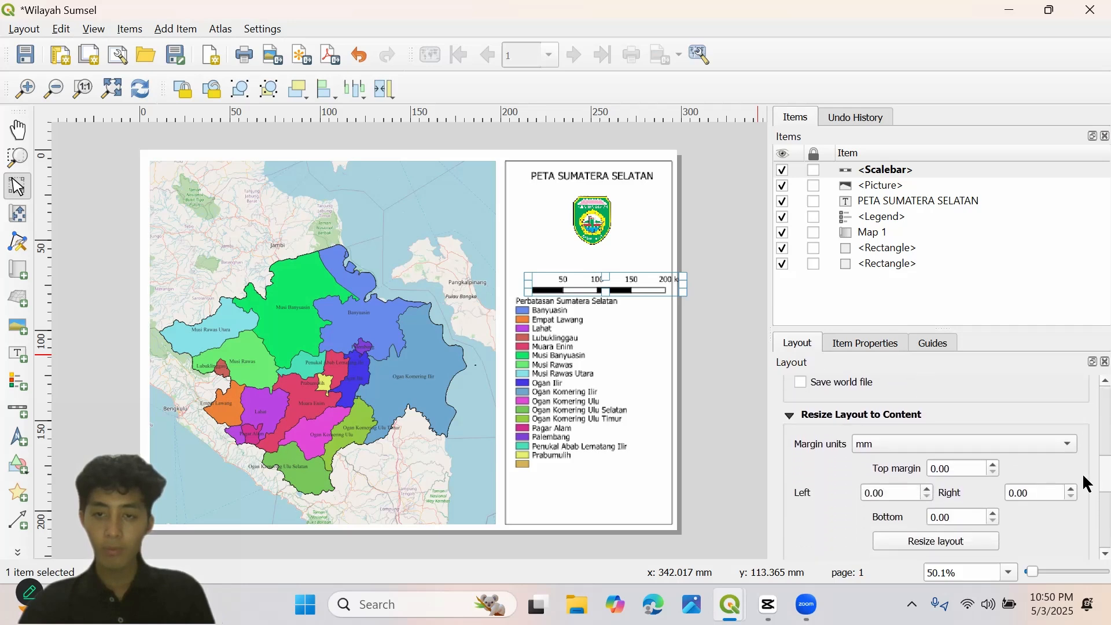
pyautogui.scroll(1, 1082, 474)
pyautogui.click(875, 347)
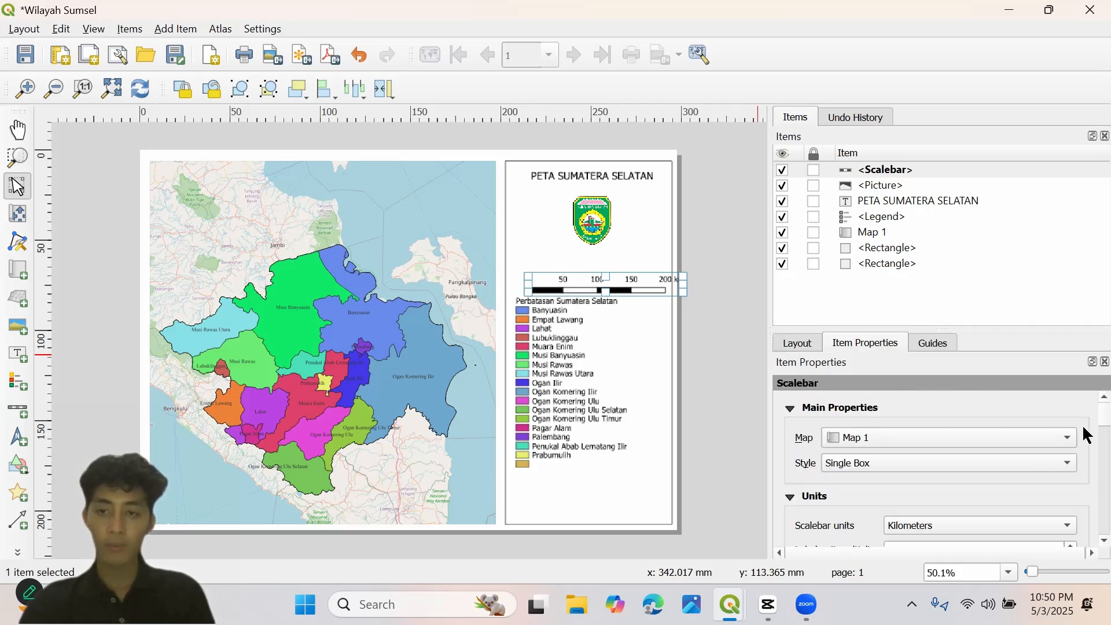
# - Set the scale bar's label unit multiplier to 40
pyautogui.scroll(-3, 1087, 435)
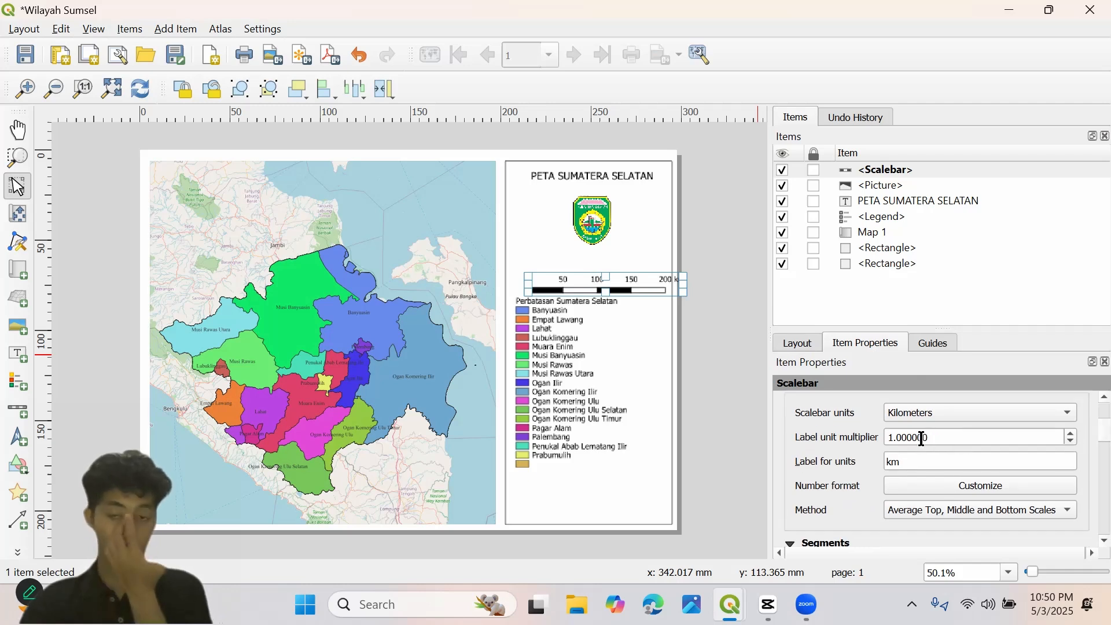
pyautogui.click(892, 438)
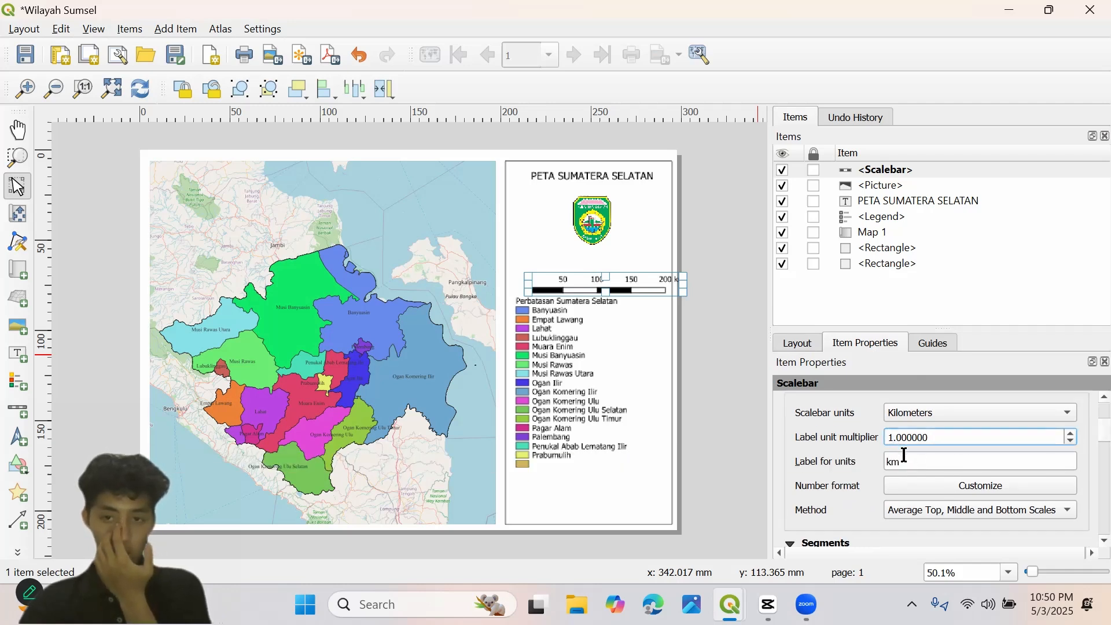
pyautogui.click(1069, 432)
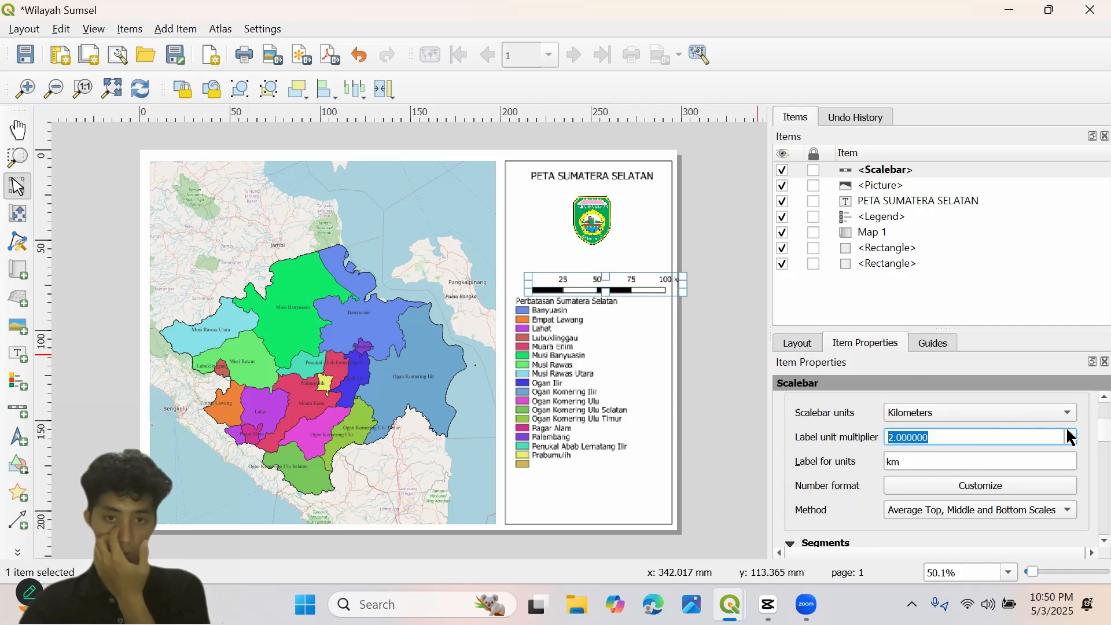
pyautogui.click(1070, 433)
pyautogui.click(1068, 431)
pyautogui.click(1067, 431)
pyautogui.click(1068, 431)
pyautogui.click(1068, 431)
pyautogui.click(1067, 431)
pyautogui.click(1067, 431)
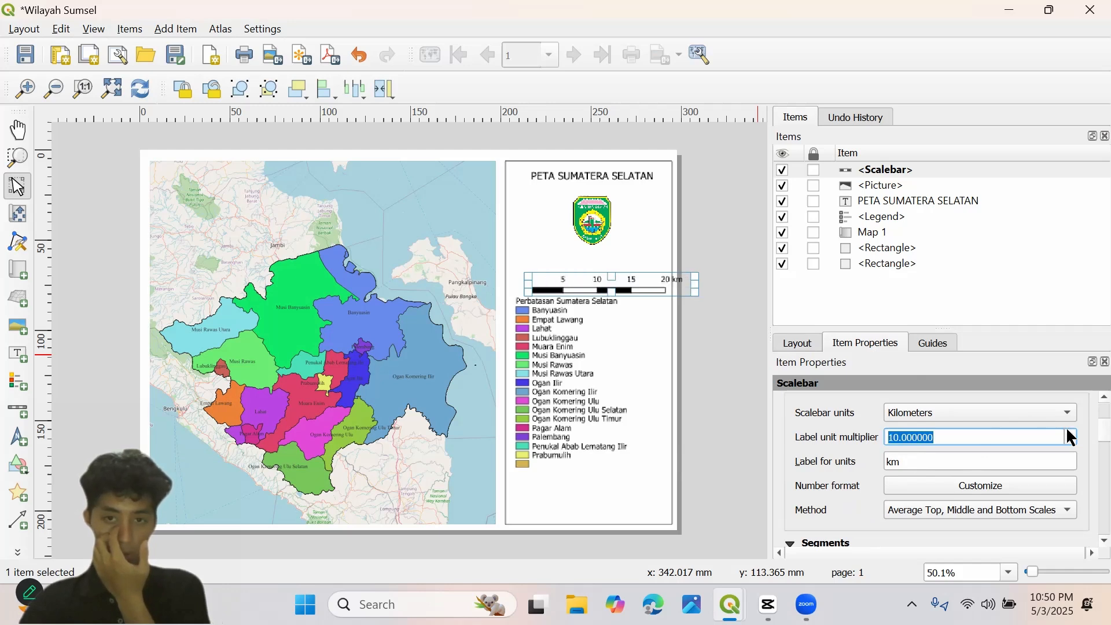
pyautogui.click(1068, 431)
pyautogui.click(1067, 432)
pyautogui.click(1068, 431)
pyautogui.click(1068, 431)
pyautogui.click(1068, 432)
pyautogui.click(1067, 431)
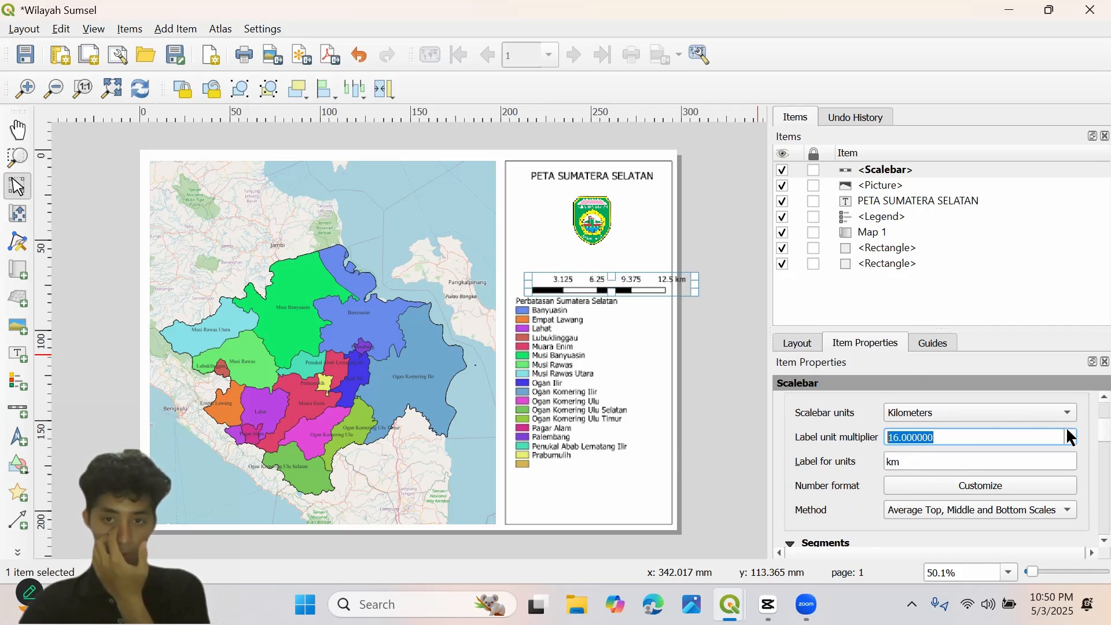
pyautogui.click(1067, 431)
pyautogui.click(1067, 432)
pyautogui.click(1068, 433)
pyautogui.click(1068, 433)
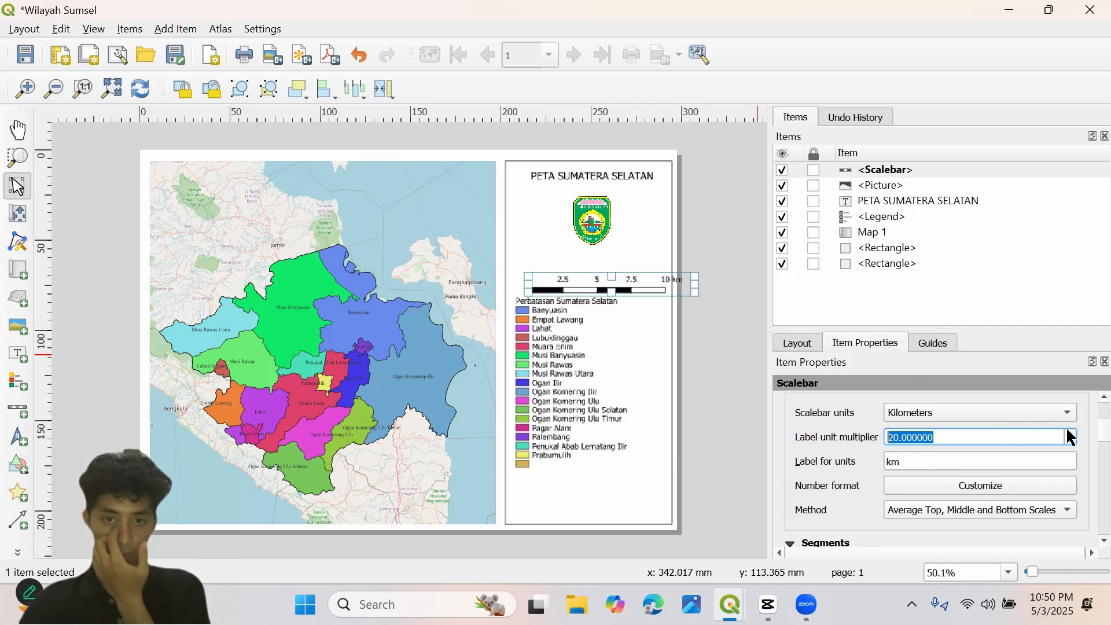
pyautogui.click(1069, 433)
pyautogui.click(1068, 433)
pyautogui.click(1068, 433)
pyautogui.click(1069, 432)
pyautogui.click(1068, 433)
pyautogui.click(1068, 433)
pyautogui.click(1068, 433)
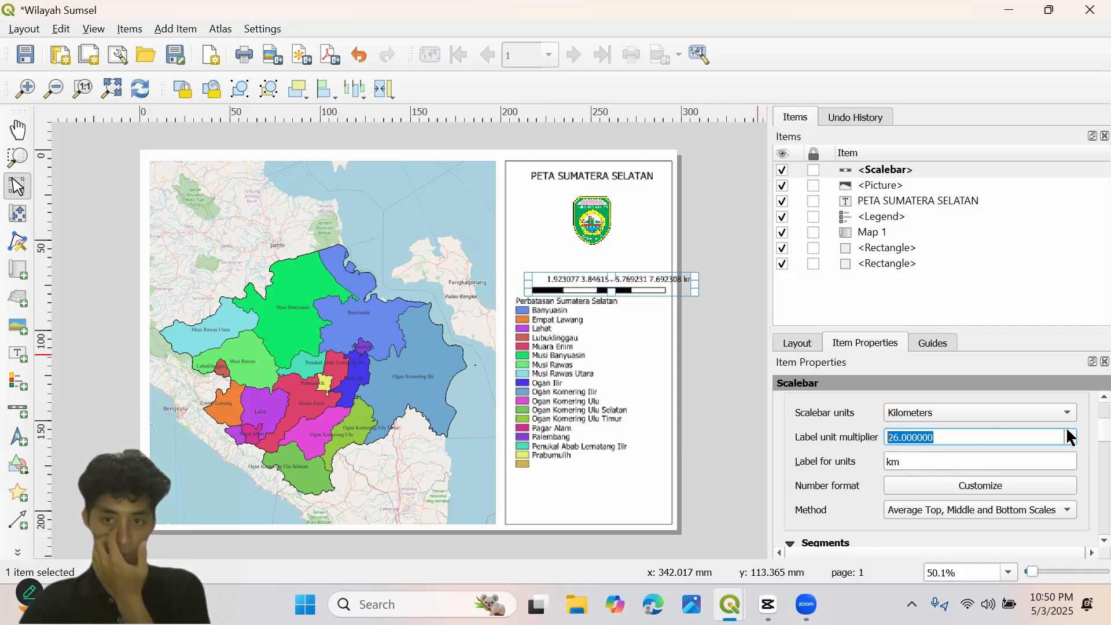
pyautogui.click(1068, 433)
pyautogui.click(1068, 433)
pyautogui.click(1068, 433)
pyautogui.click(1068, 433)
pyautogui.click(1068, 433)
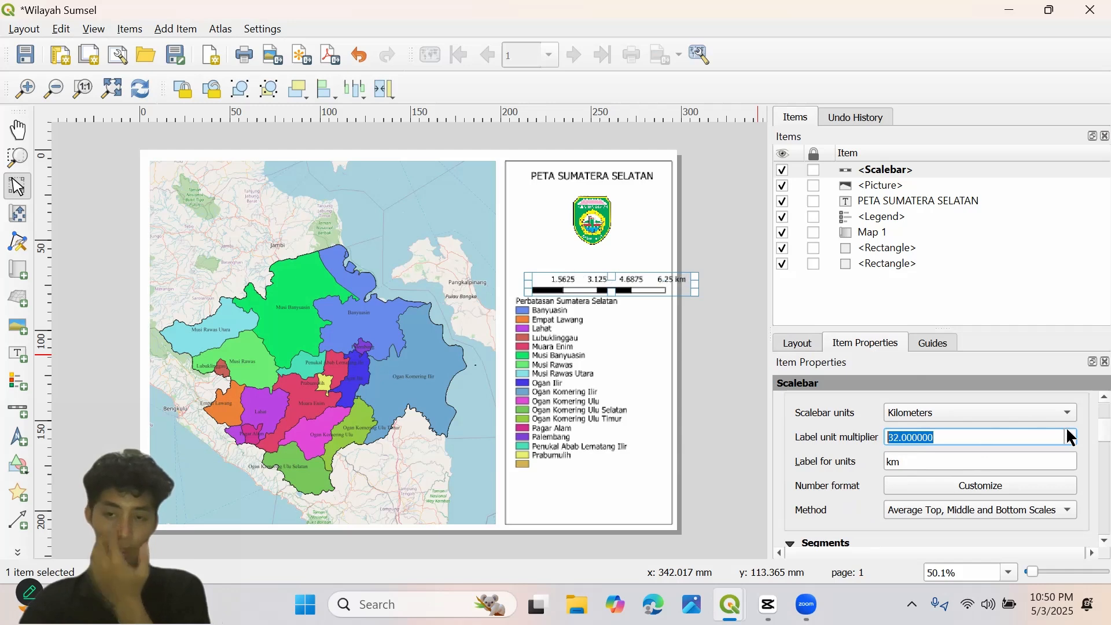
pyautogui.click(1068, 433)
pyautogui.click(1068, 433)
pyautogui.click(1068, 433)
pyautogui.click(1068, 433)
pyautogui.click(1069, 433)
pyautogui.click(1068, 433)
pyautogui.click(1068, 433)
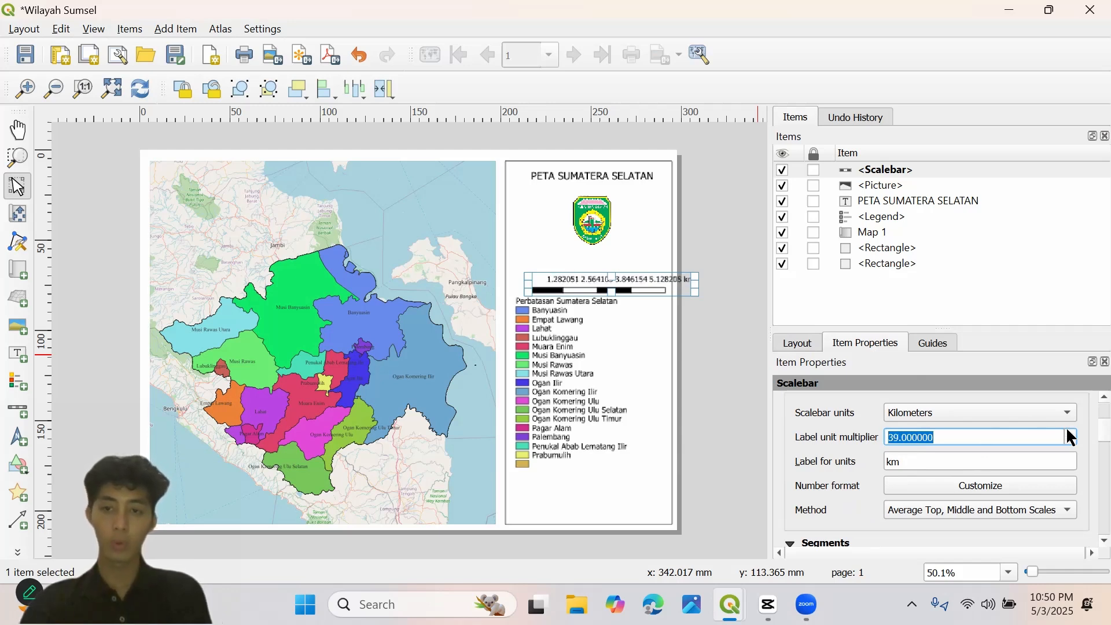
pyautogui.click(1069, 433)
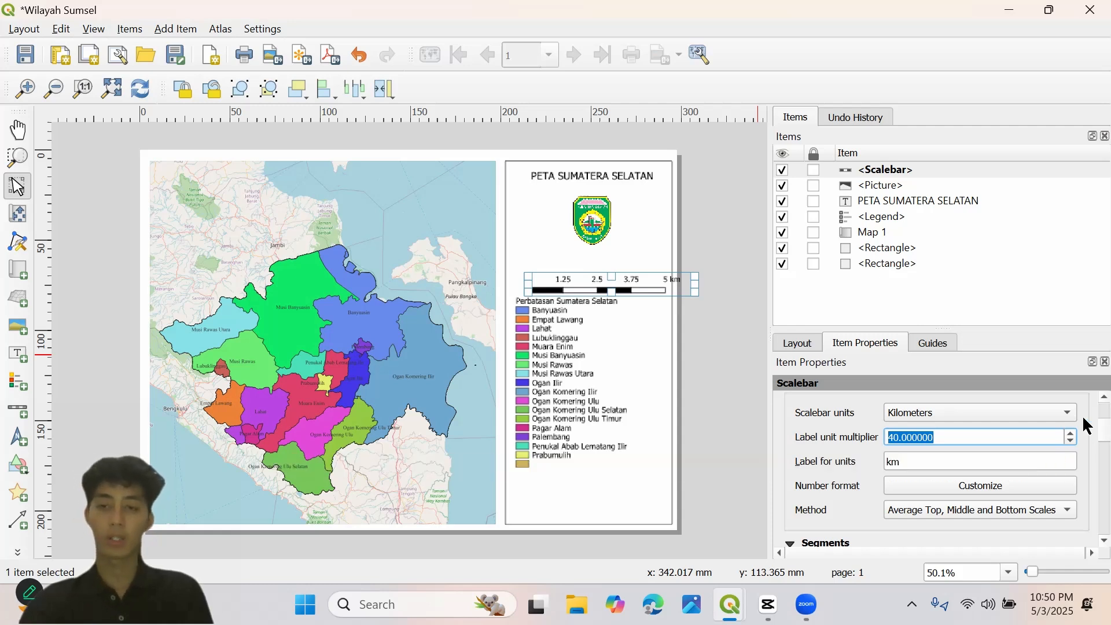
pyautogui.scroll(-3, 1086, 446)
pyautogui.scroll(-5, 1083, 448)
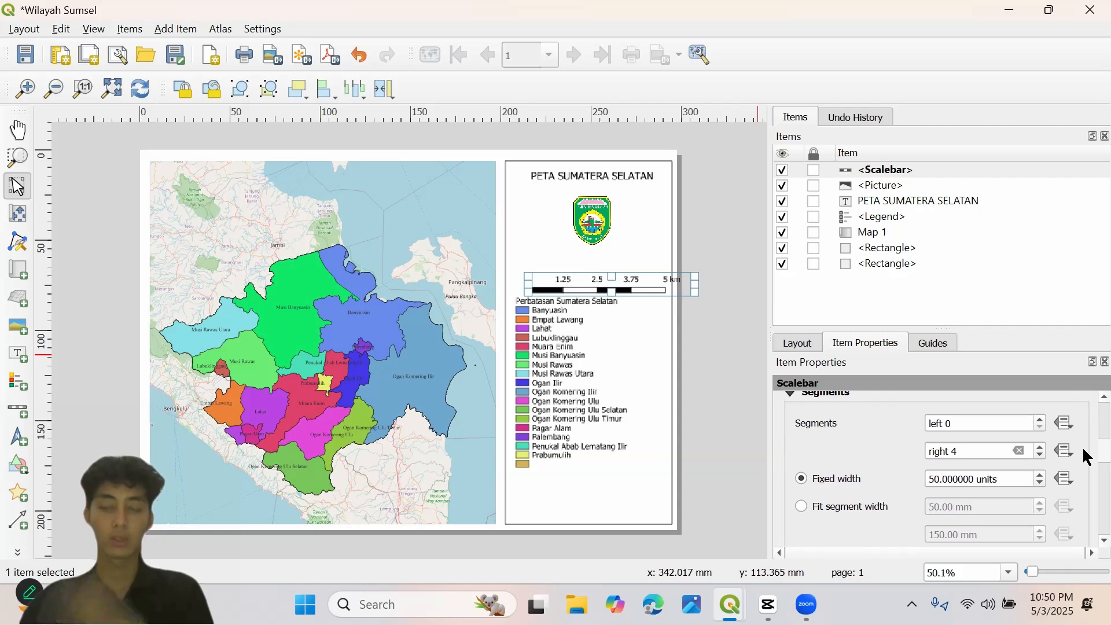
pyautogui.scroll(-10, 1085, 481)
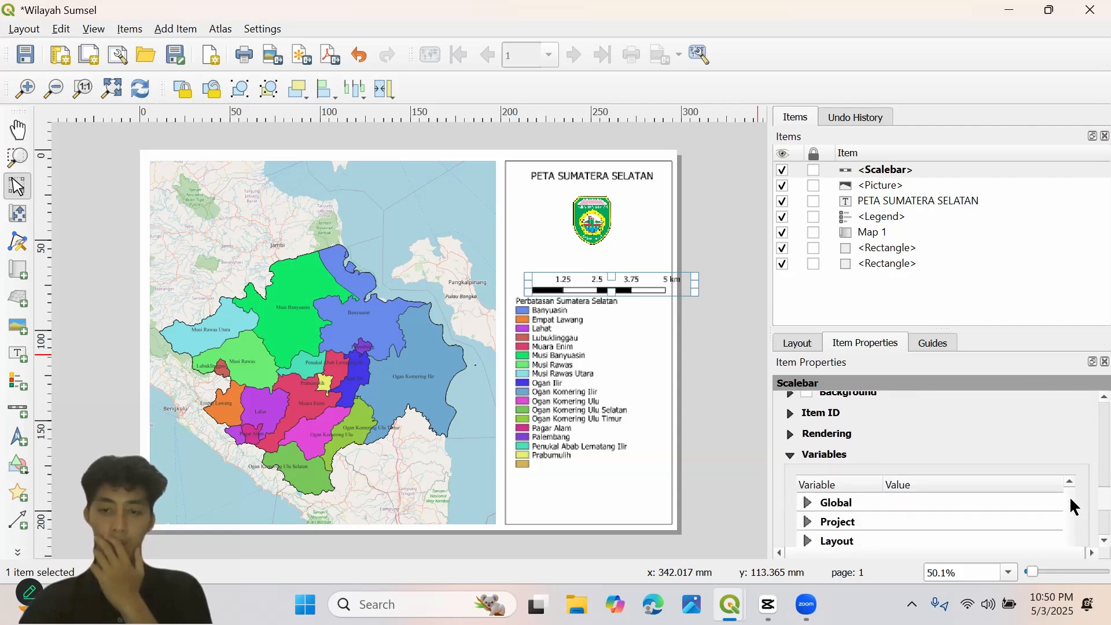
pyautogui.click(809, 345)
pyautogui.click(860, 343)
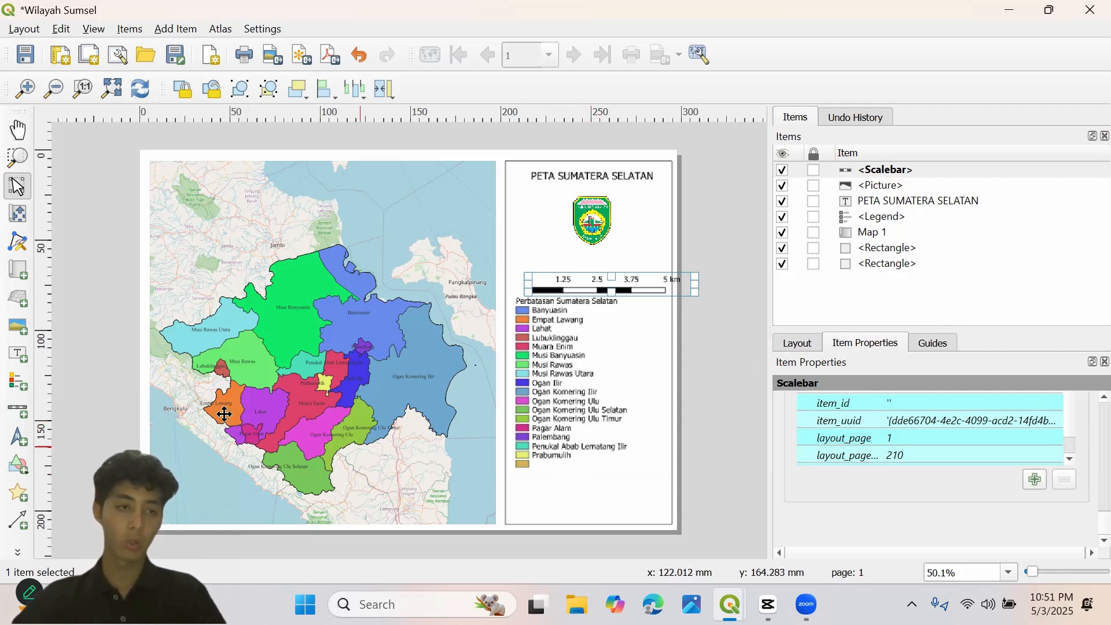
# - Add a text label about 75 mm wide below the legend and clear its placeholder text
pyautogui.click(20, 353)
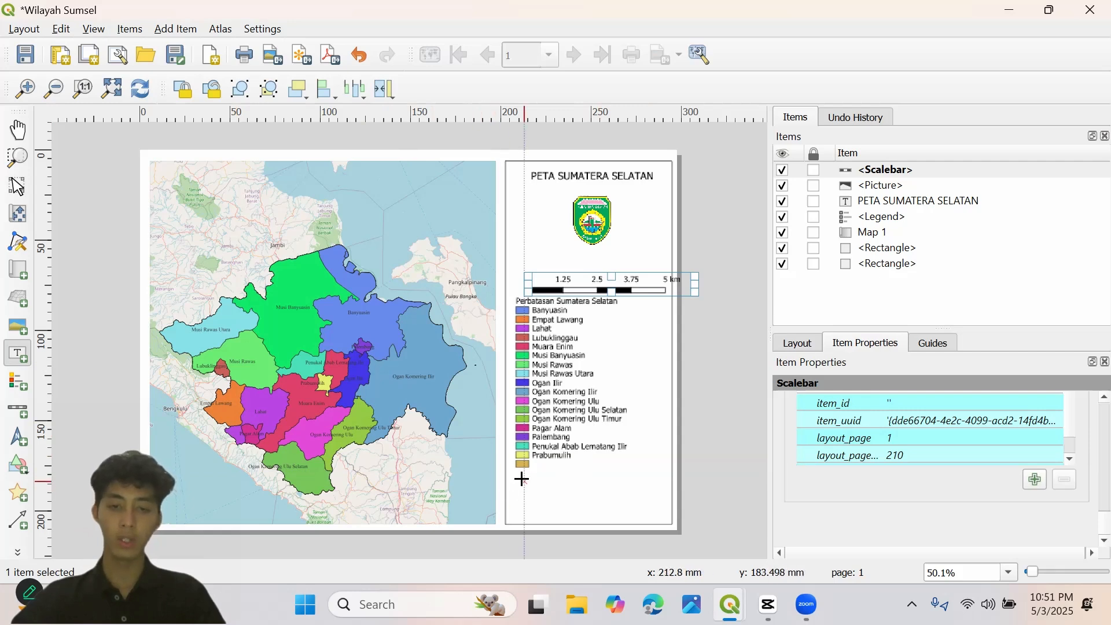
pyautogui.moveTo(513, 477); pyautogui.dragTo(647, 509)
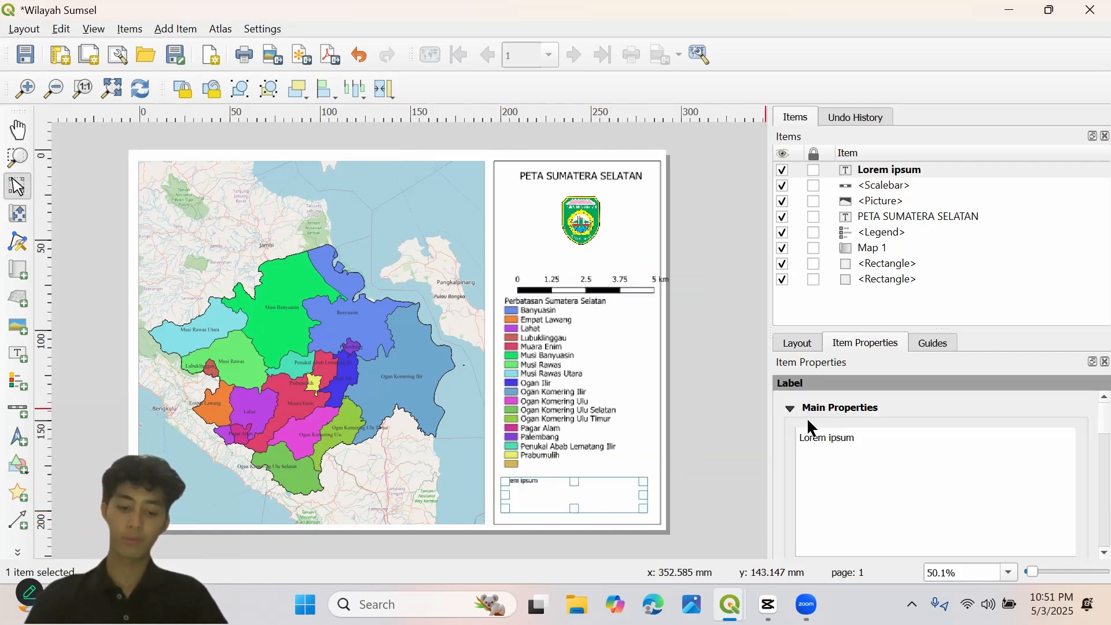
pyautogui.tripleClick(868, 432)
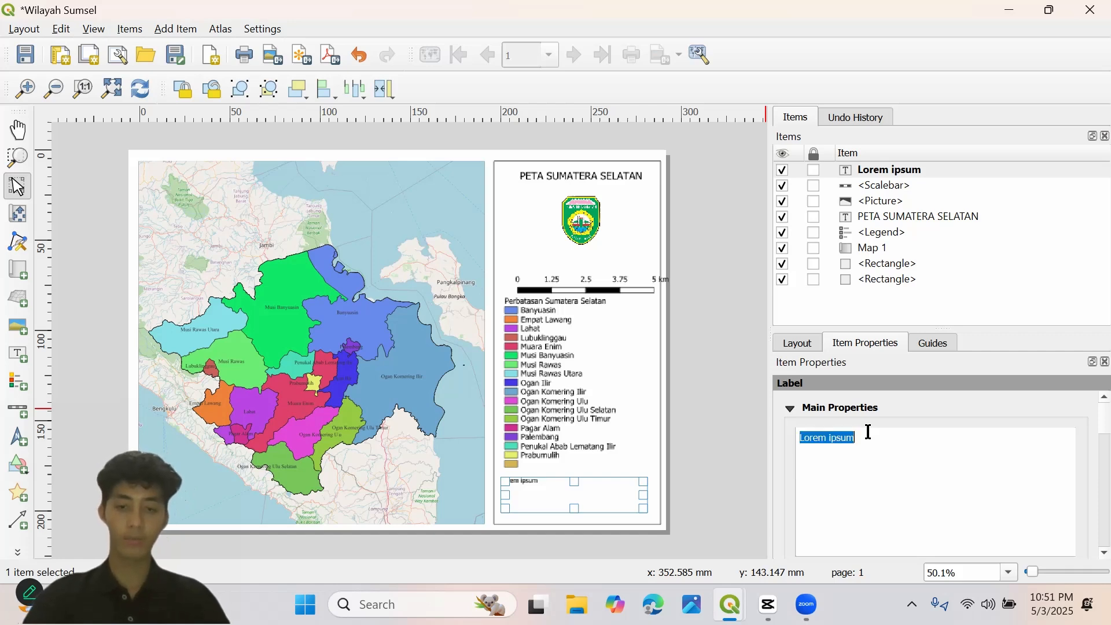
pyautogui.write('N')
pyautogui.press('capslock')
pyautogui.press('BackSpace')
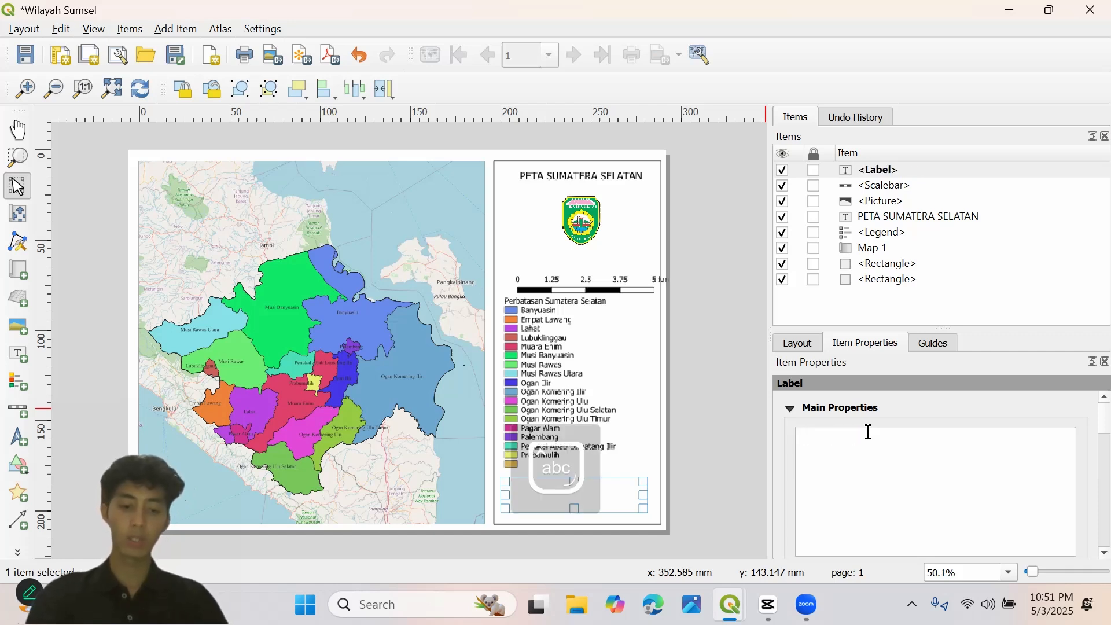
# - Enter "Dibuat Oleh :" followed by the author's full name in the label, with "Tahun : 2025" on a second line
pyautogui.write('Dibu')
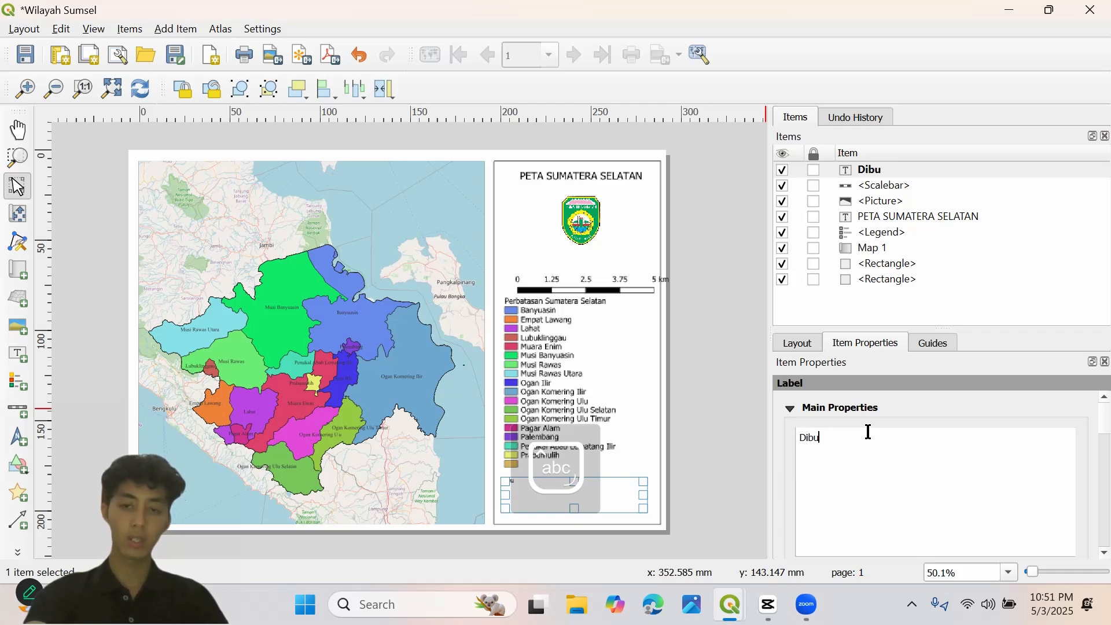
pyautogui.write('at ')
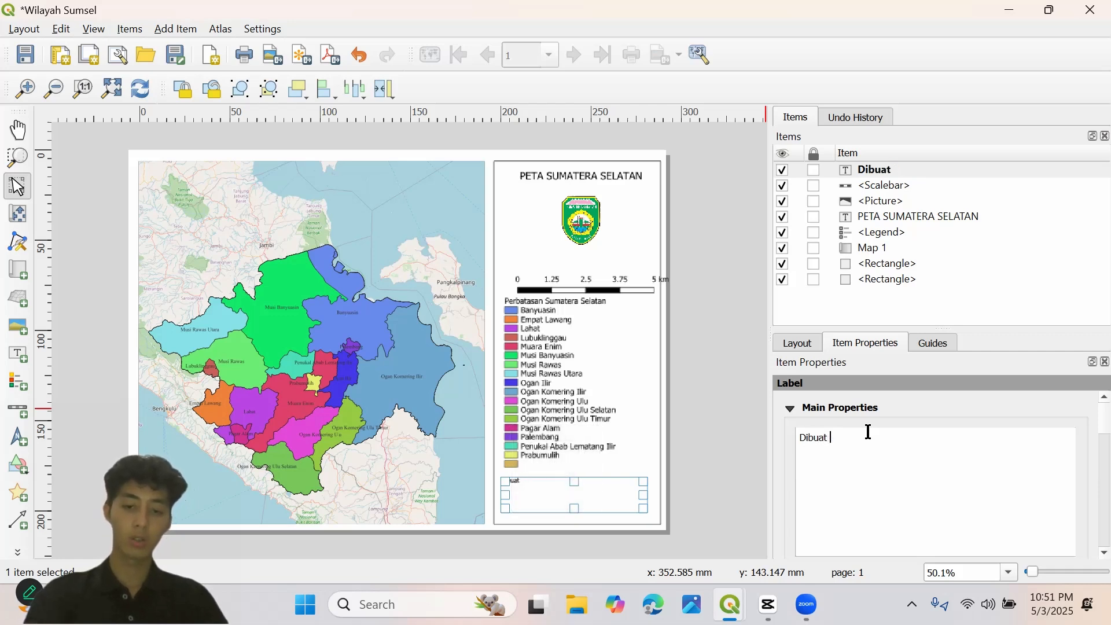
pyautogui.write('POleh')
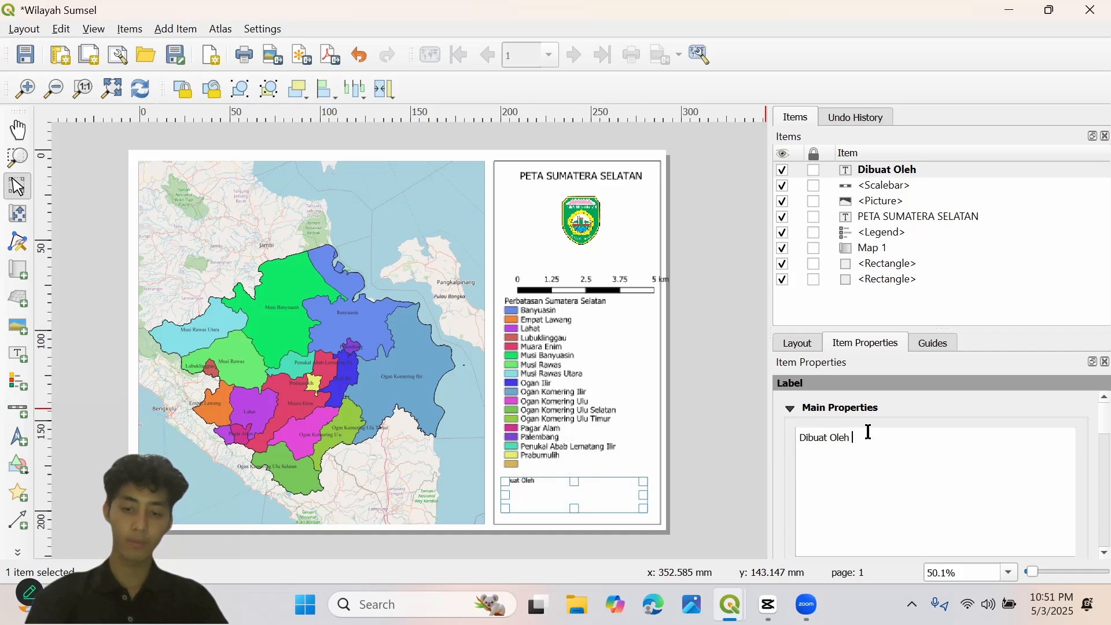
pyautogui.write(' : Nau')
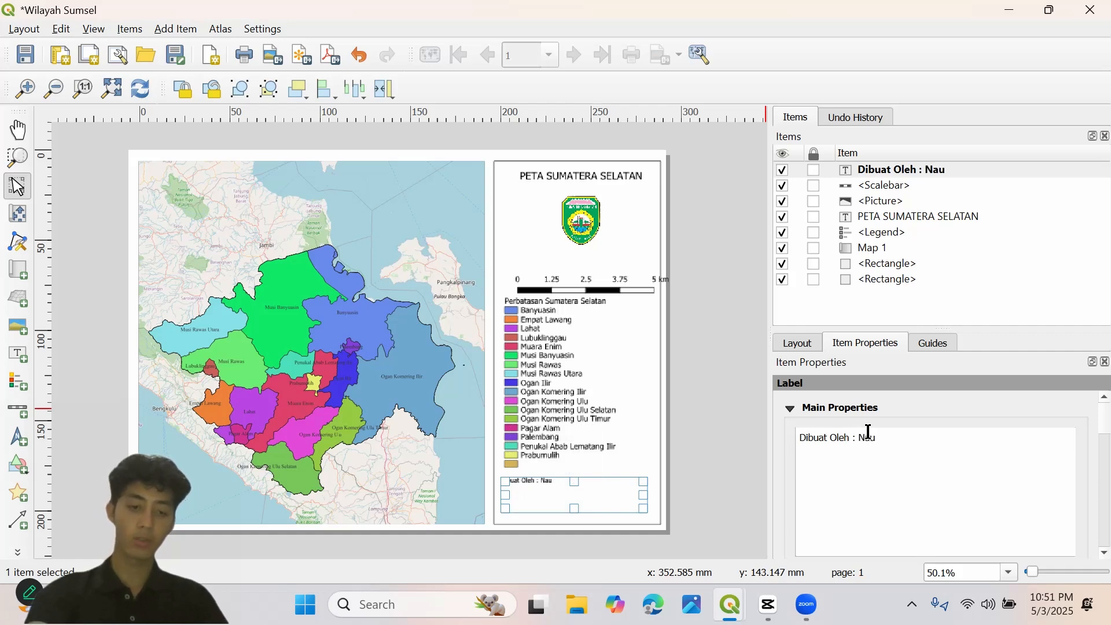
pyautogui.write('fal ')
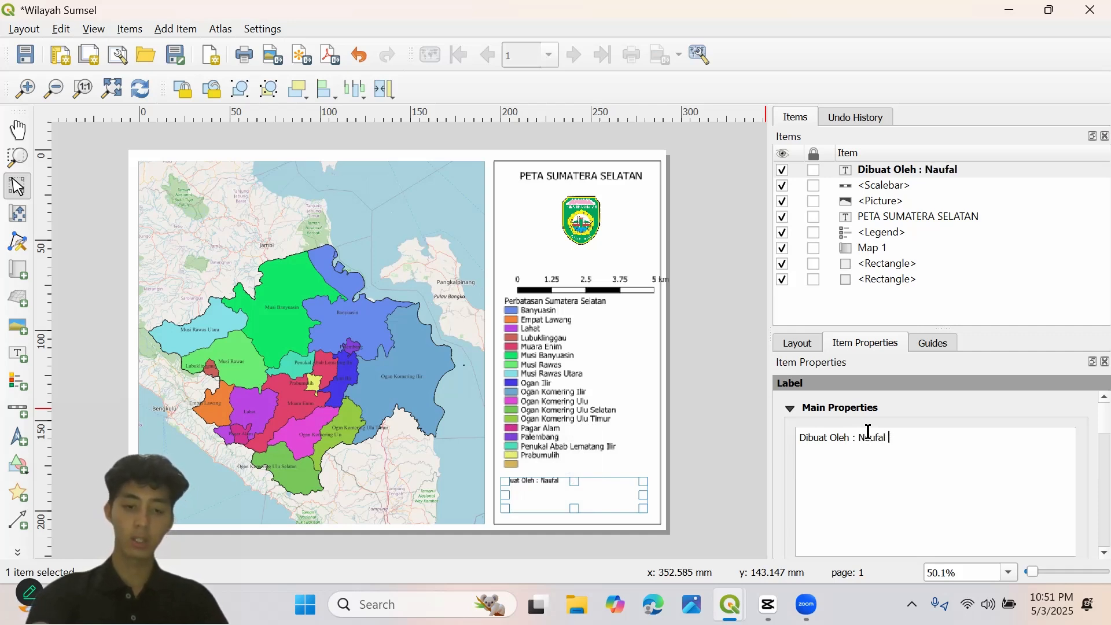
pyautogui.write('Dzakki Salva')
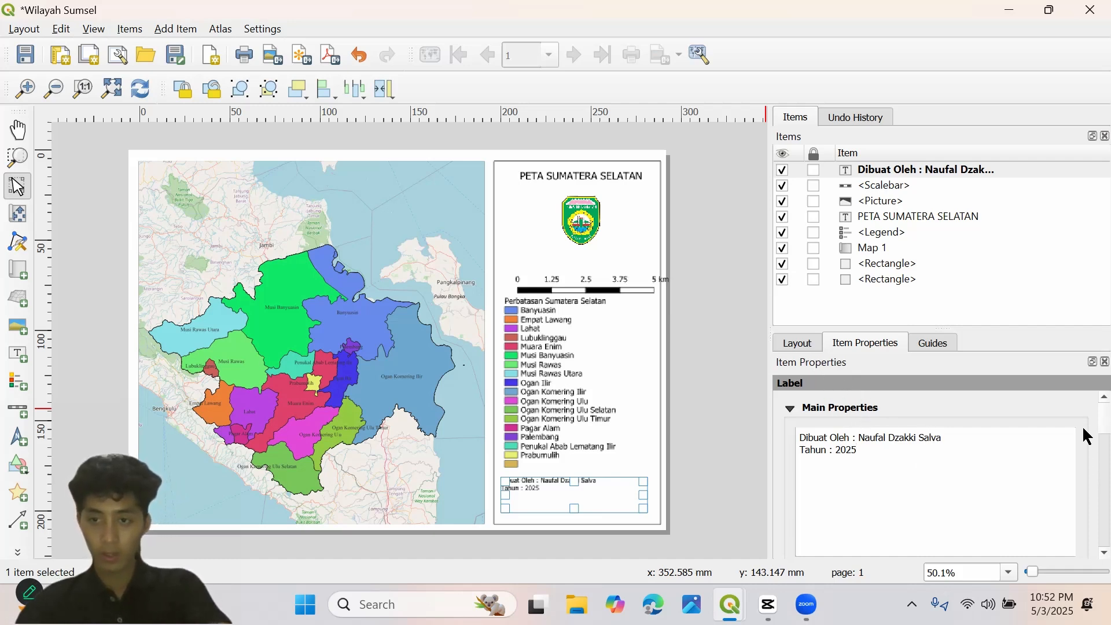
# - Set the author label's horizontal alignment to Center
pyautogui.scroll(-5, 1088, 437)
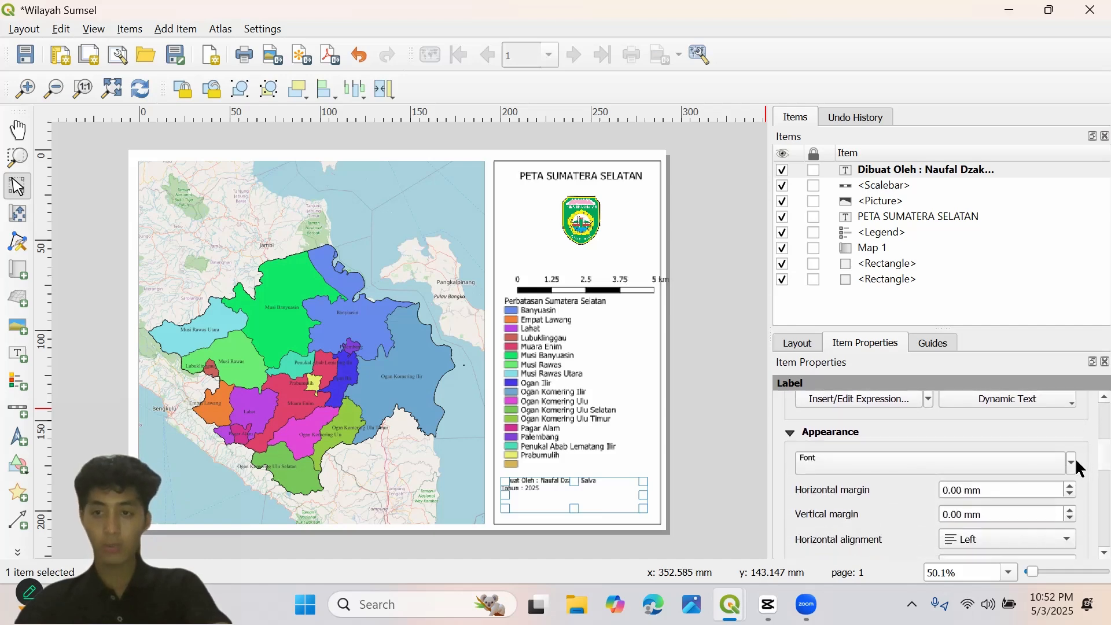
pyautogui.click(1072, 463)
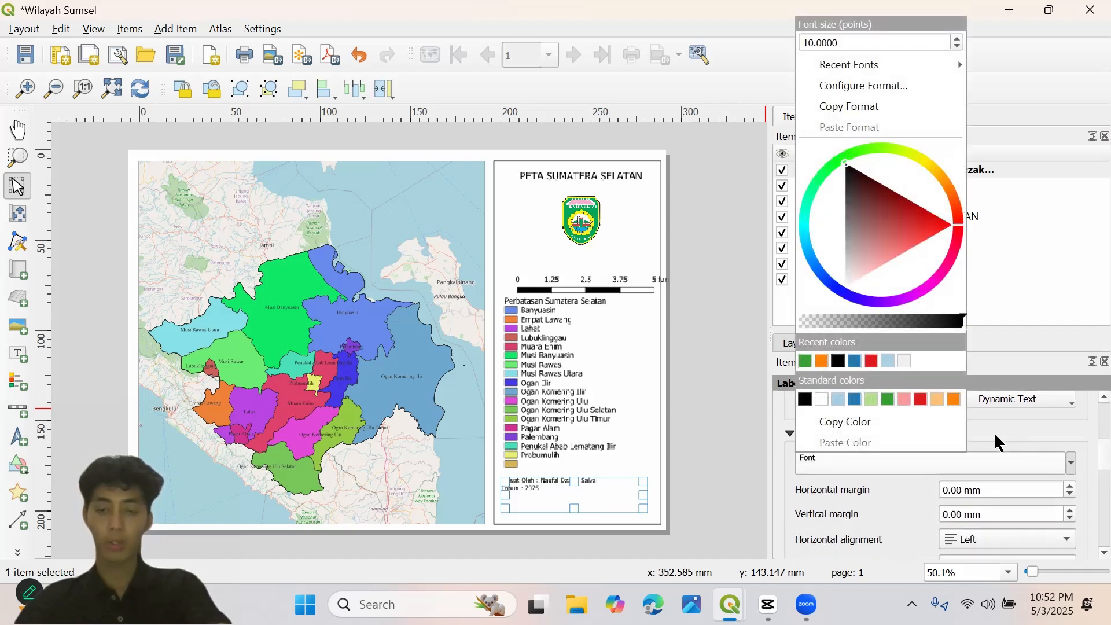
pyautogui.click(998, 489)
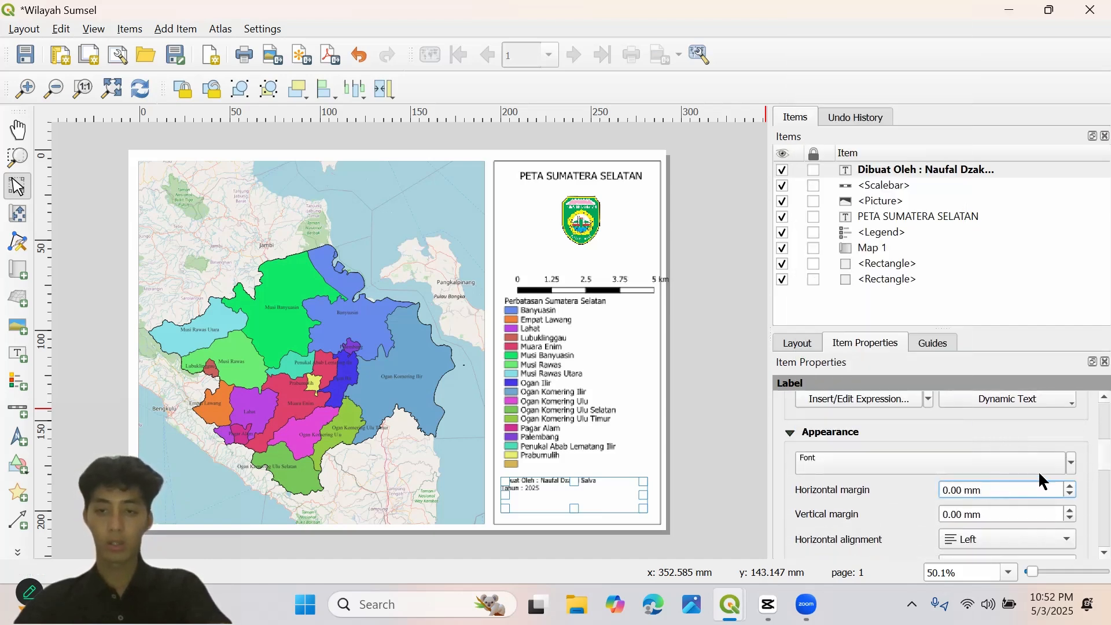
pyautogui.click(968, 541)
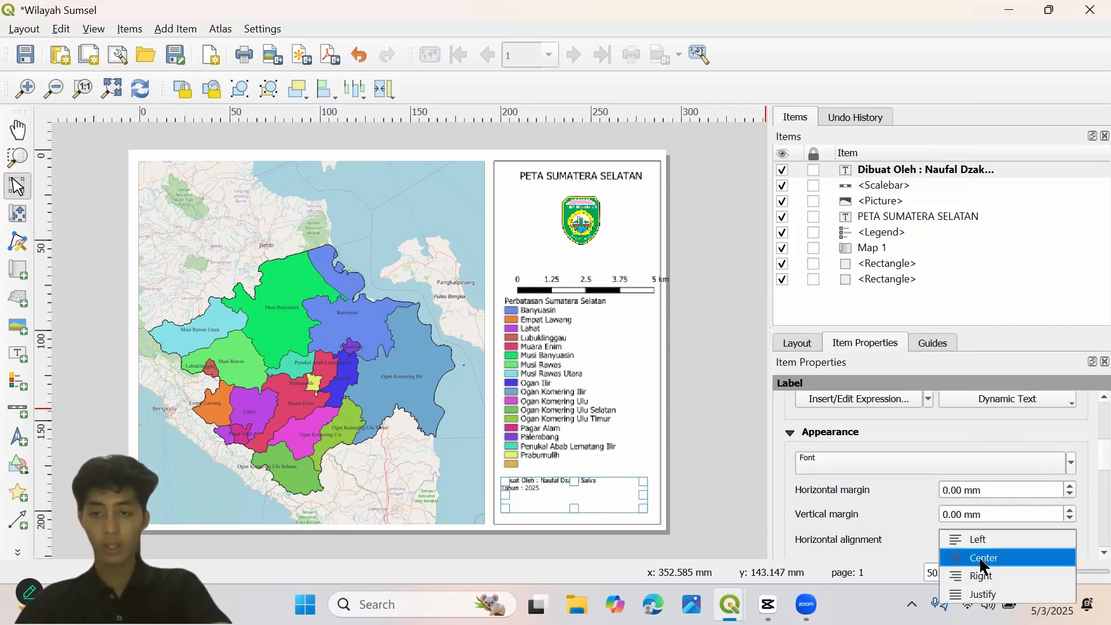
pyautogui.click(984, 560)
# - Set the author label's font size to 15 points
pyautogui.click(1073, 464)
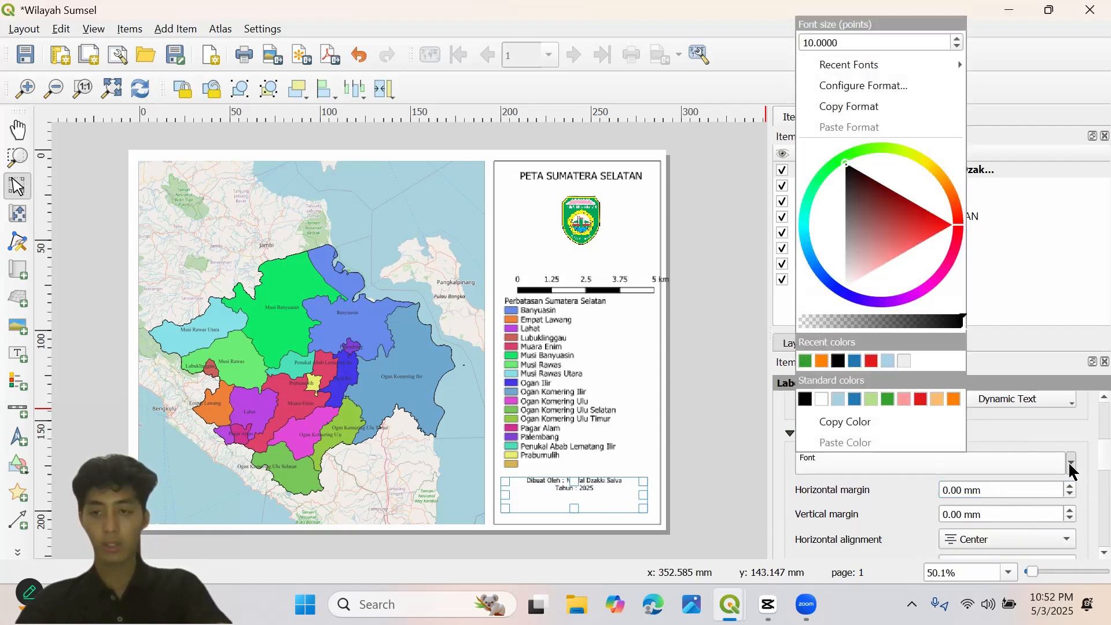
pyautogui.click(1018, 462)
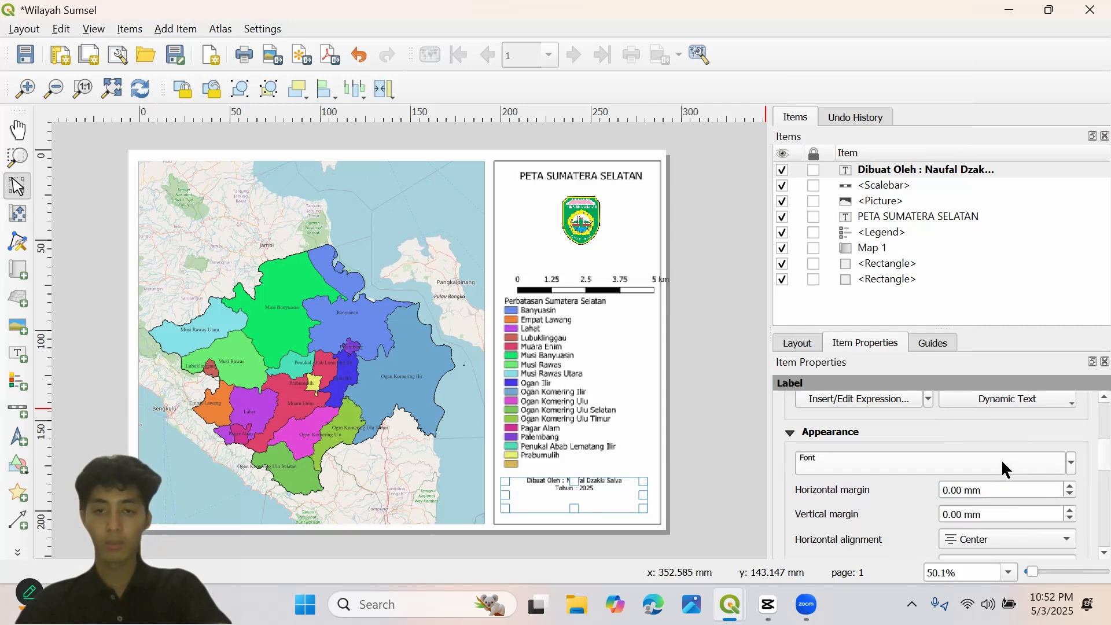
pyautogui.click(1003, 462)
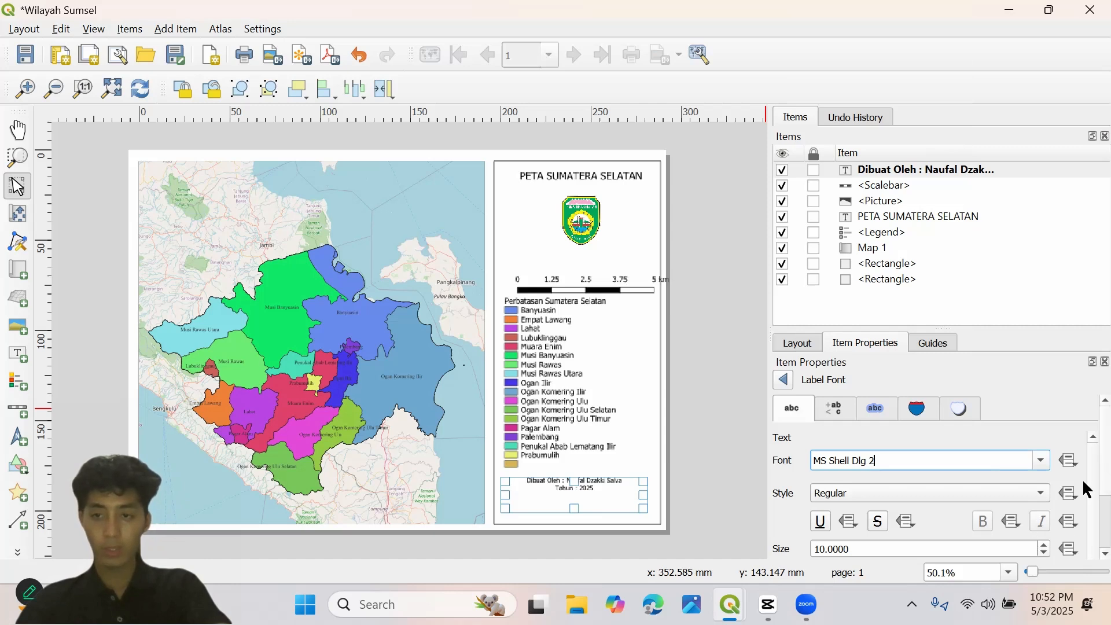
pyautogui.scroll(-3, 1086, 484)
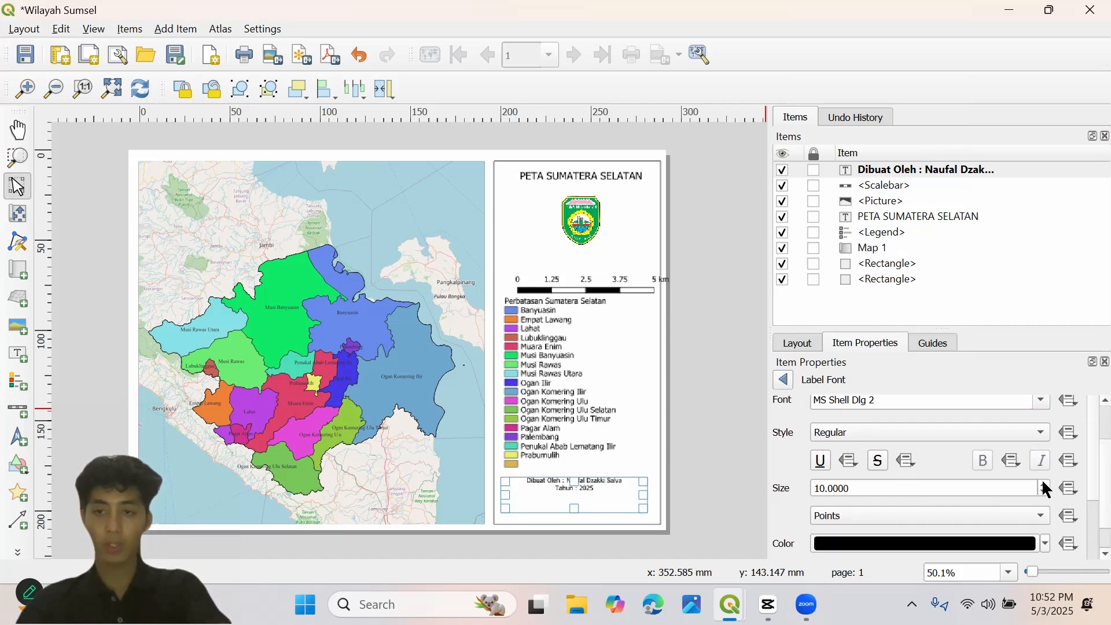
pyautogui.click(1046, 485)
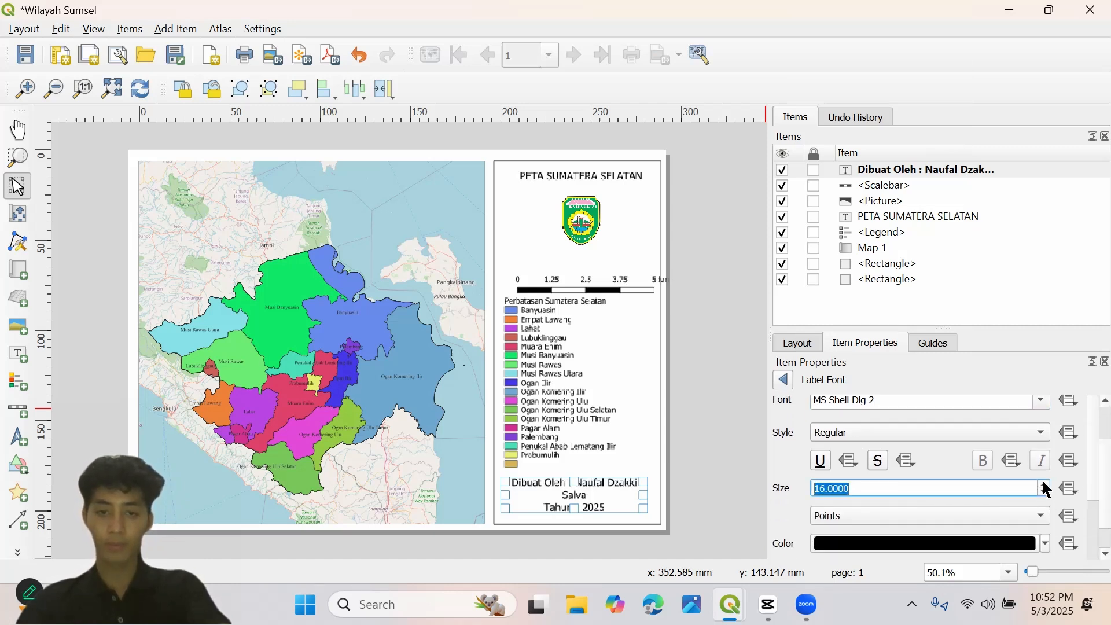
pyautogui.click(1047, 485)
pyautogui.click(1047, 495)
pyautogui.click(1047, 495)
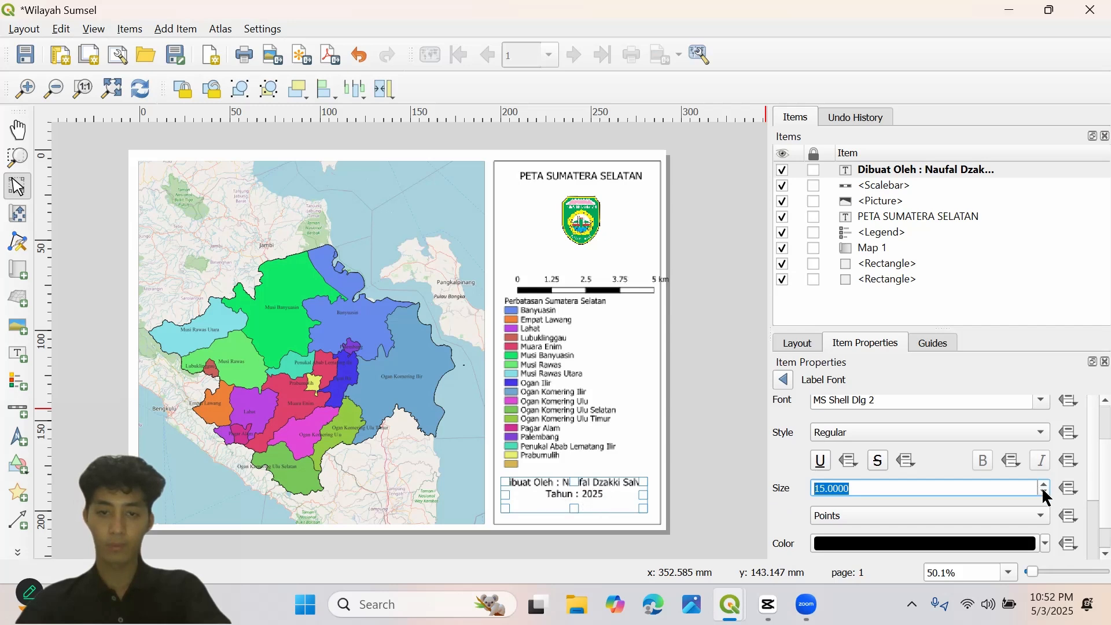
pyautogui.click(936, 347)
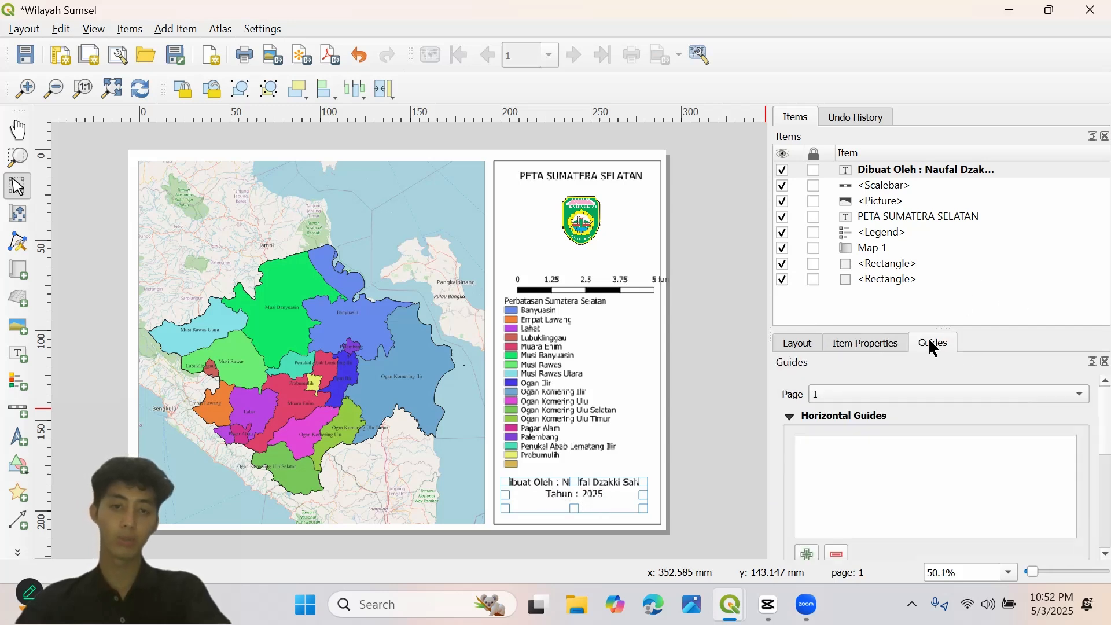
pyautogui.click(723, 364)
pyautogui.scroll(1, 709, 374)
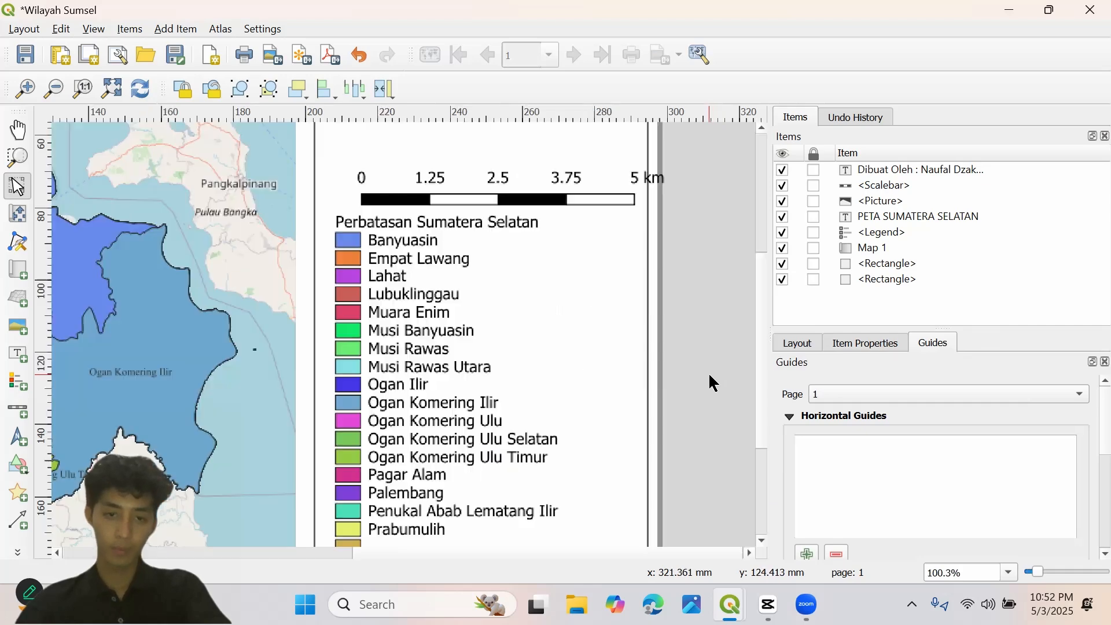
# - Examine the composed layout and its district labels at full-page and 100% scale
pyautogui.scroll(-1, 710, 376)
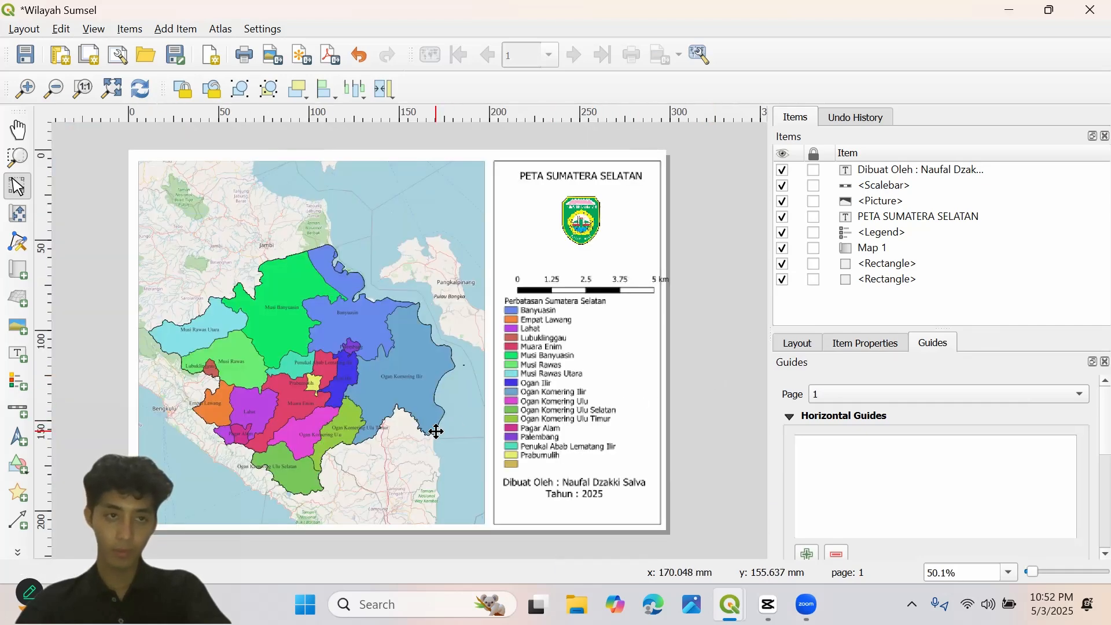
pyautogui.click(607, 482)
pyautogui.scroll(1, 708, 440)
pyautogui.scroll(-1, 702, 446)
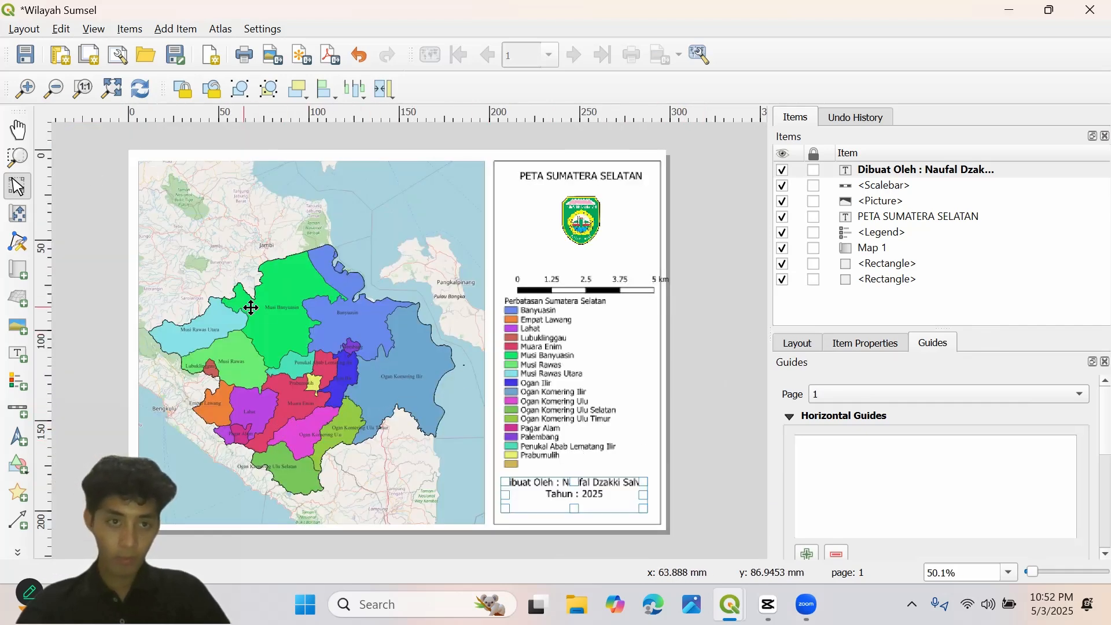
pyautogui.scroll(1, 349, 332)
pyautogui.scroll(-1, 350, 331)
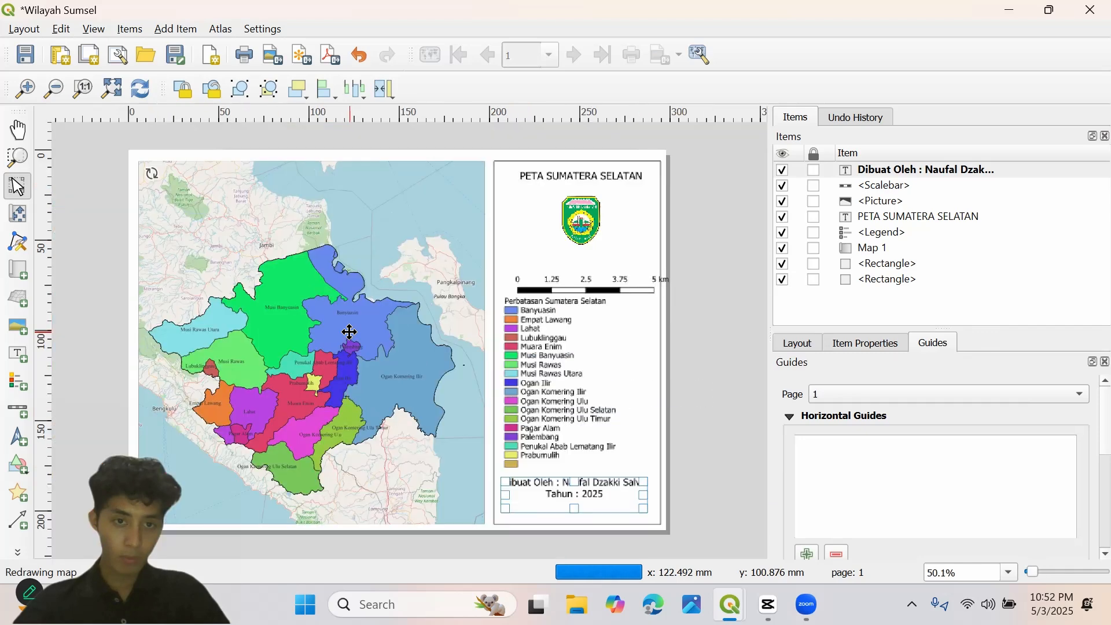
pyautogui.scroll(1, 350, 331)
pyautogui.scroll(-1, 349, 332)
pyautogui.scroll(1, 354, 381)
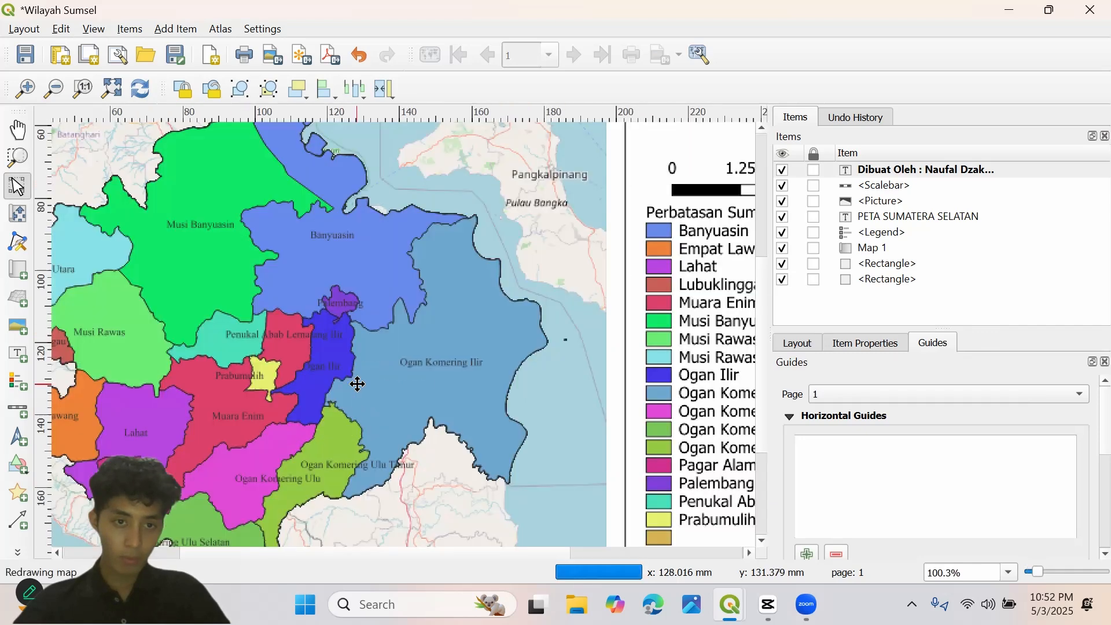
pyautogui.scroll(-1, 354, 381)
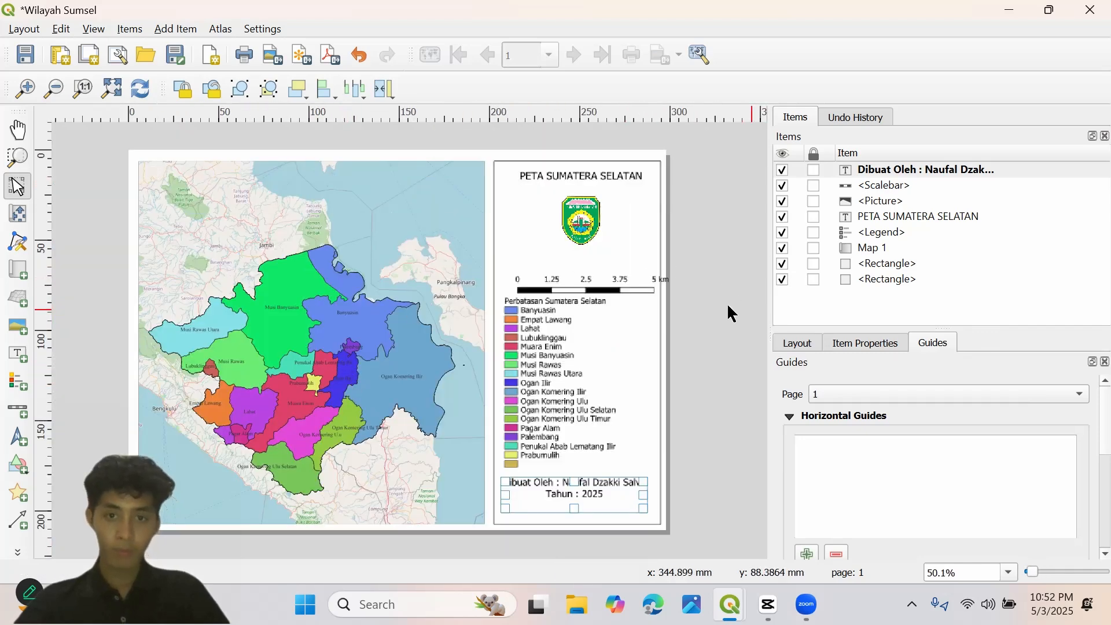
# - Shift the scale bar sideways so its 5 km end sits inside the legend frame, and clear the selection
pyautogui.moveTo(619, 288); pyautogui.dragTo(606, 288)
pyautogui.click(741, 335)
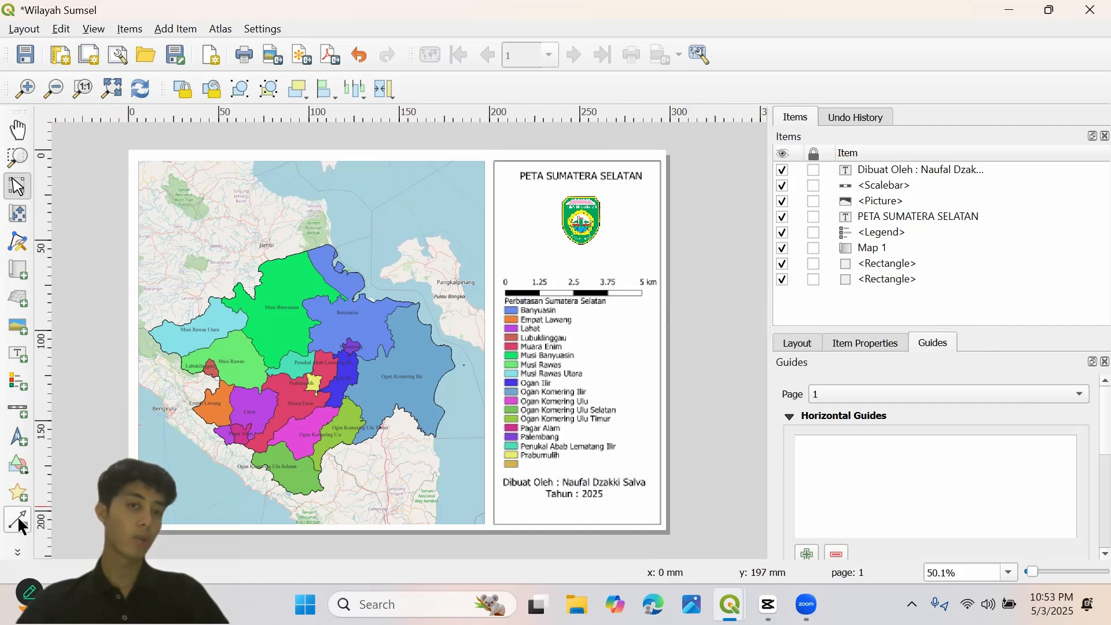
# - Add a north arrow about 16 mm wide above the scale bar and move the province logo up towards the title
pyautogui.click(17, 441)
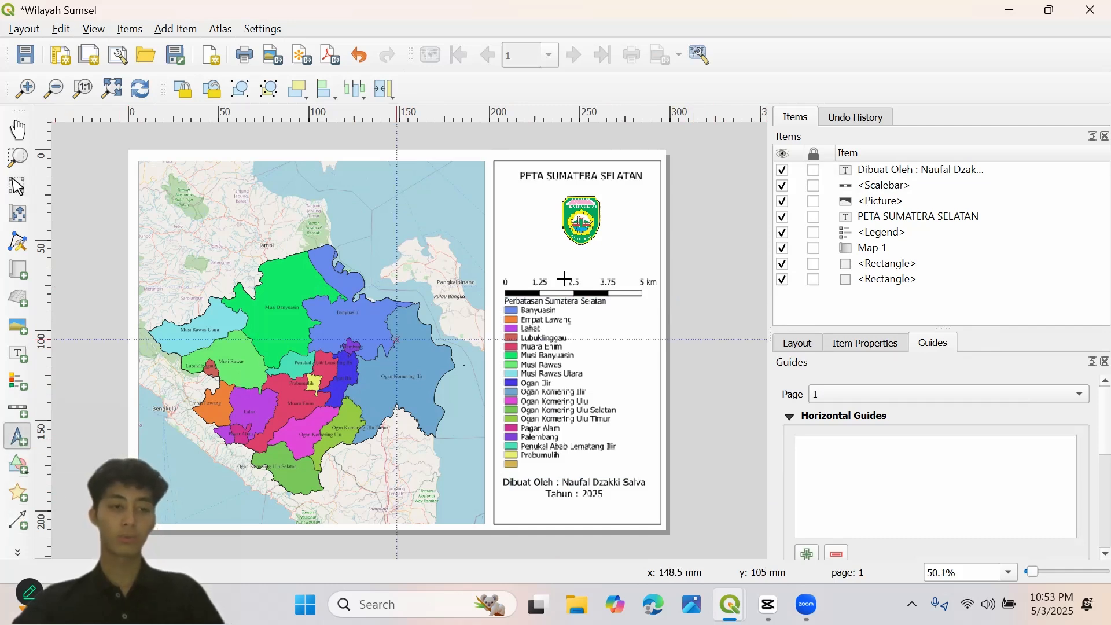
pyautogui.moveTo(568, 250); pyautogui.dragTo(597, 276)
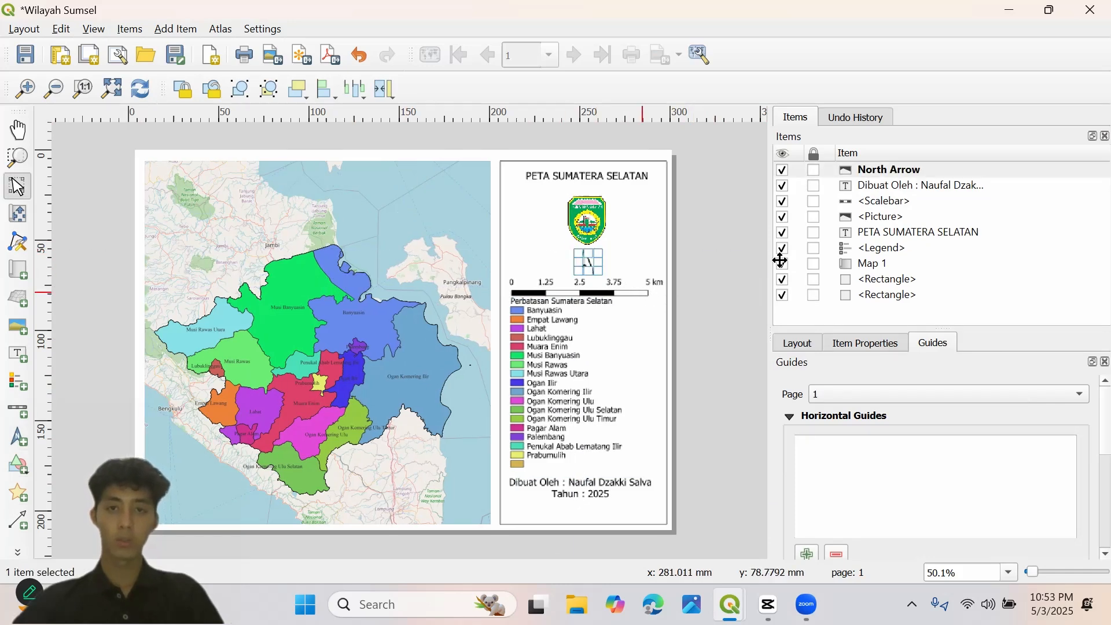
pyautogui.moveTo(590, 217)
pyautogui.mouseDown()
pyautogui.moveTo(590, 199)
pyautogui.moveTo(596, 246)
pyautogui.moveTo(591, 209)
pyautogui.mouseUp()
# - Widen the north arrow's frame to about 23 mm
pyautogui.click(591, 264)
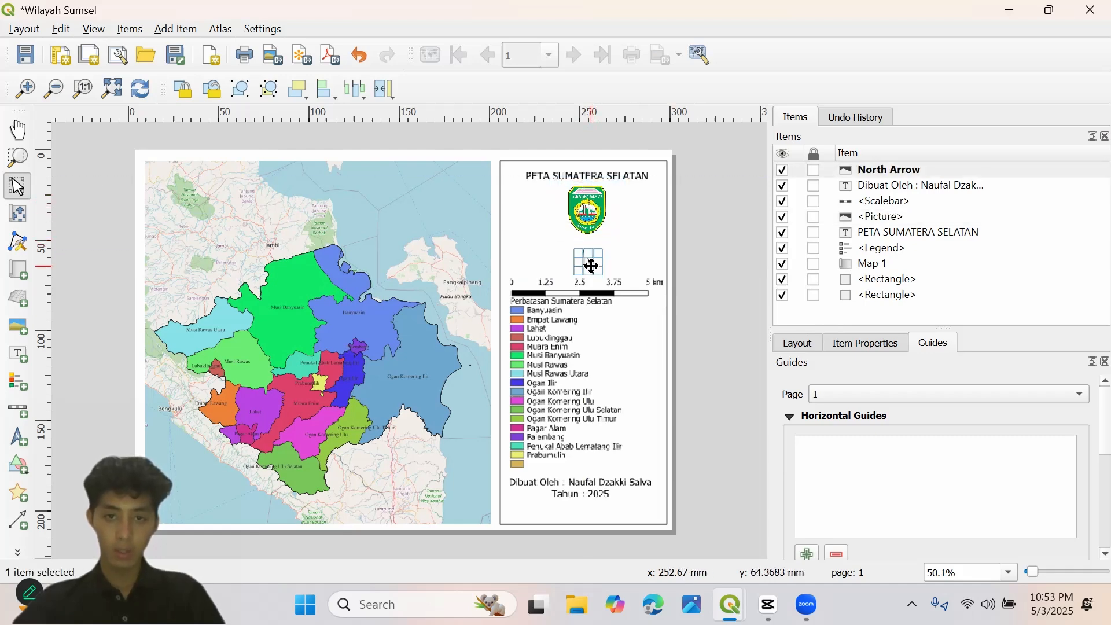
pyautogui.click(632, 250)
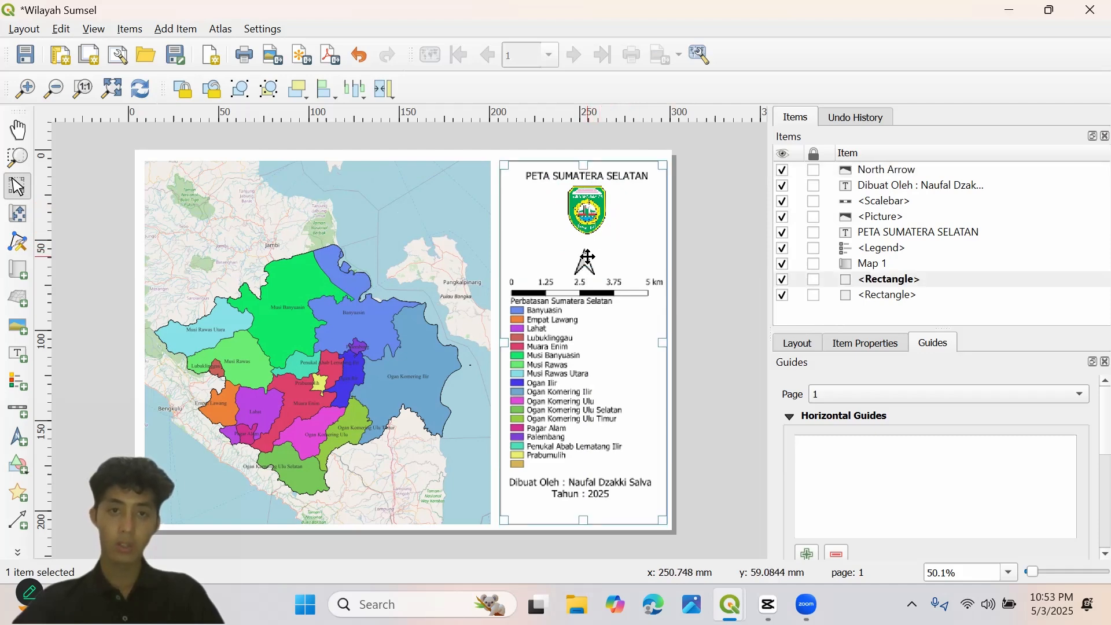
pyautogui.click(589, 262)
pyautogui.click(785, 296)
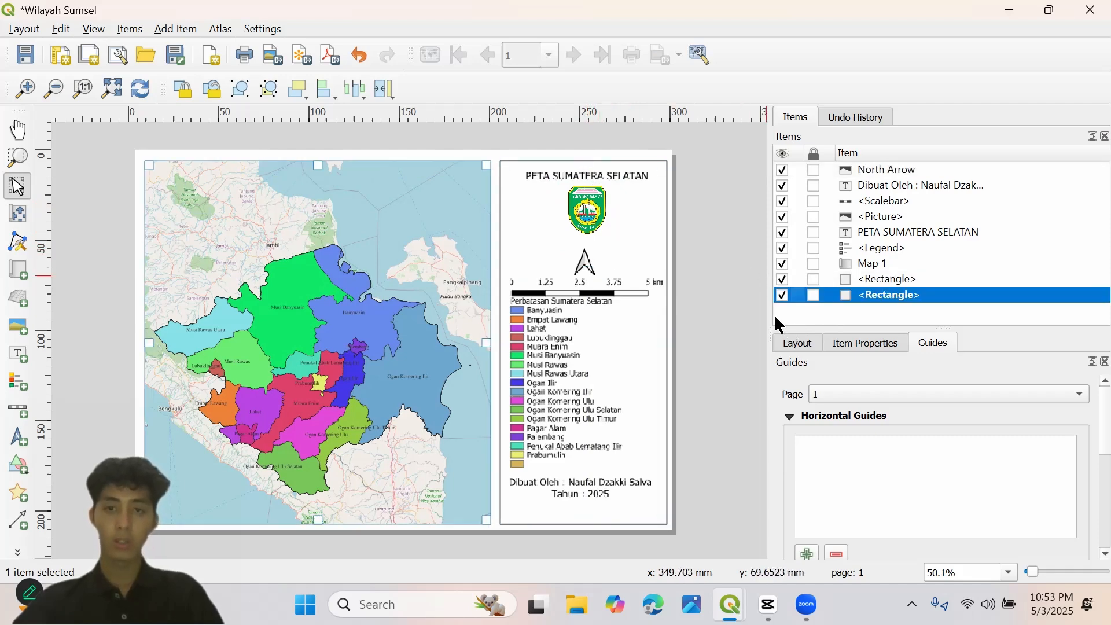
pyautogui.click(589, 260)
pyautogui.moveTo(605, 260); pyautogui.dragTo(618, 261)
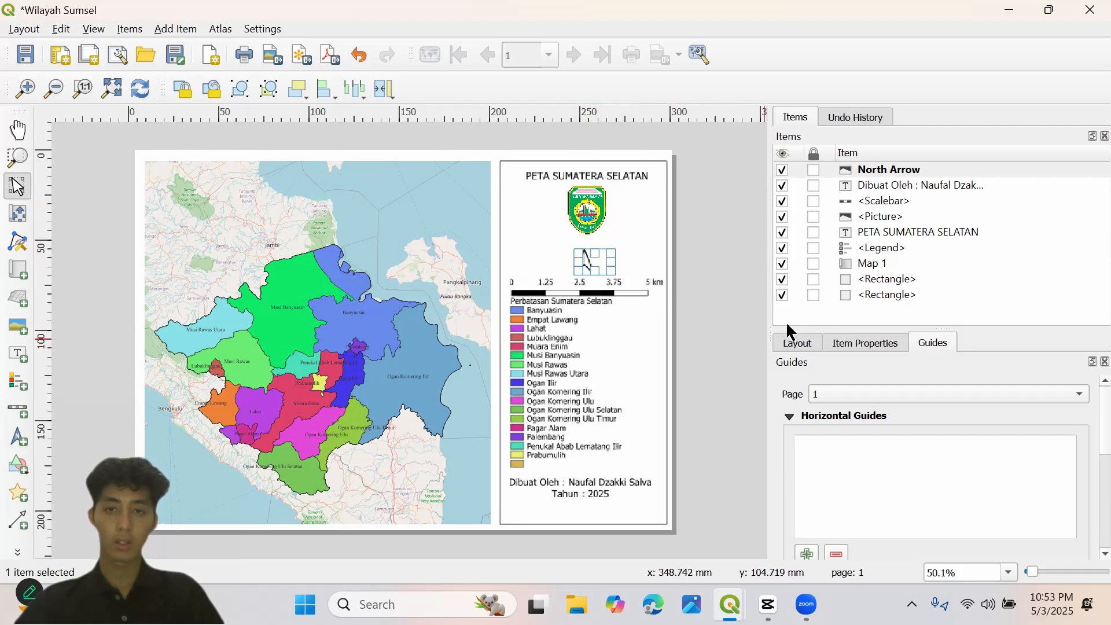
# - Replace the north arrow's picture with the circled arrowhead symbol from the SVG images
pyautogui.click(796, 342)
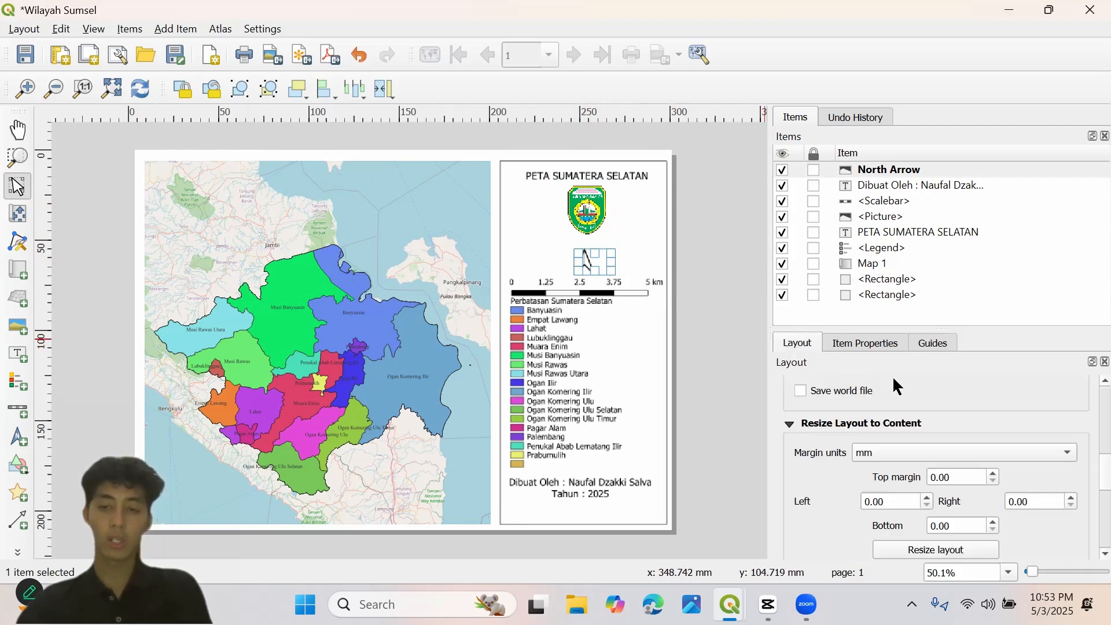
pyautogui.scroll(-2, 1084, 475)
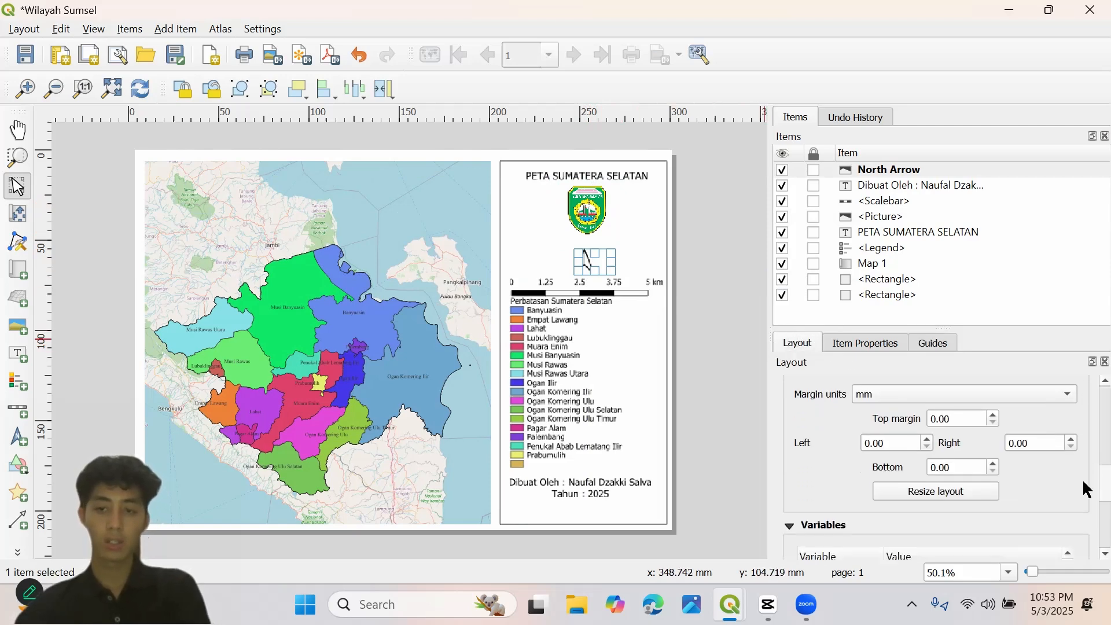
pyautogui.scroll(-5, 1082, 473)
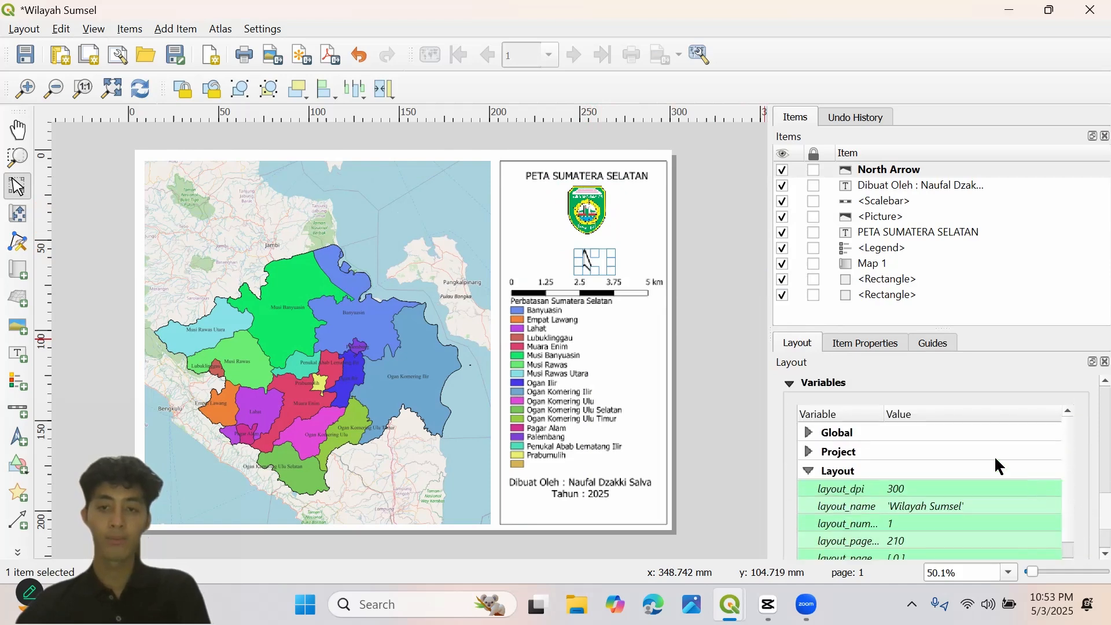
pyautogui.click(840, 344)
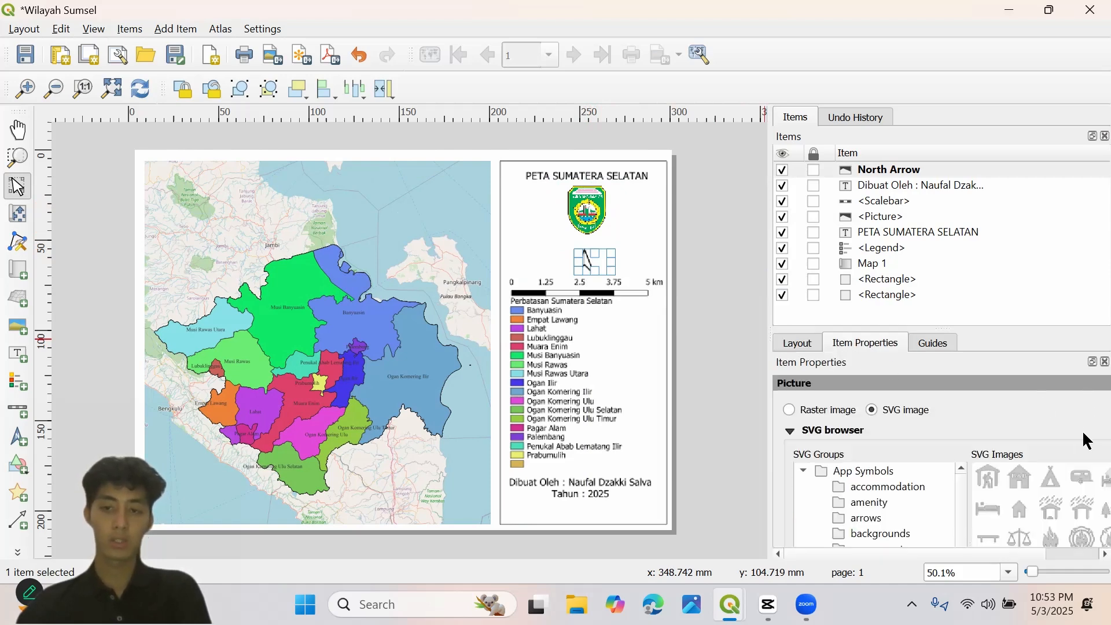
pyautogui.scroll(-2, 1057, 431)
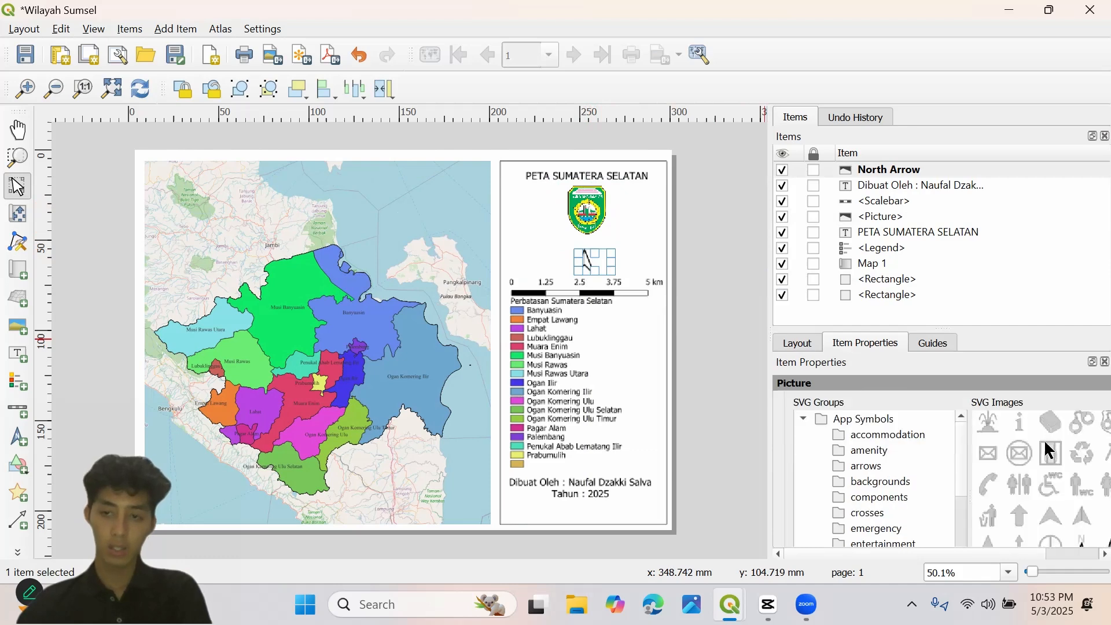
pyautogui.scroll(-3, 1048, 449)
pyautogui.scroll(2, 1033, 448)
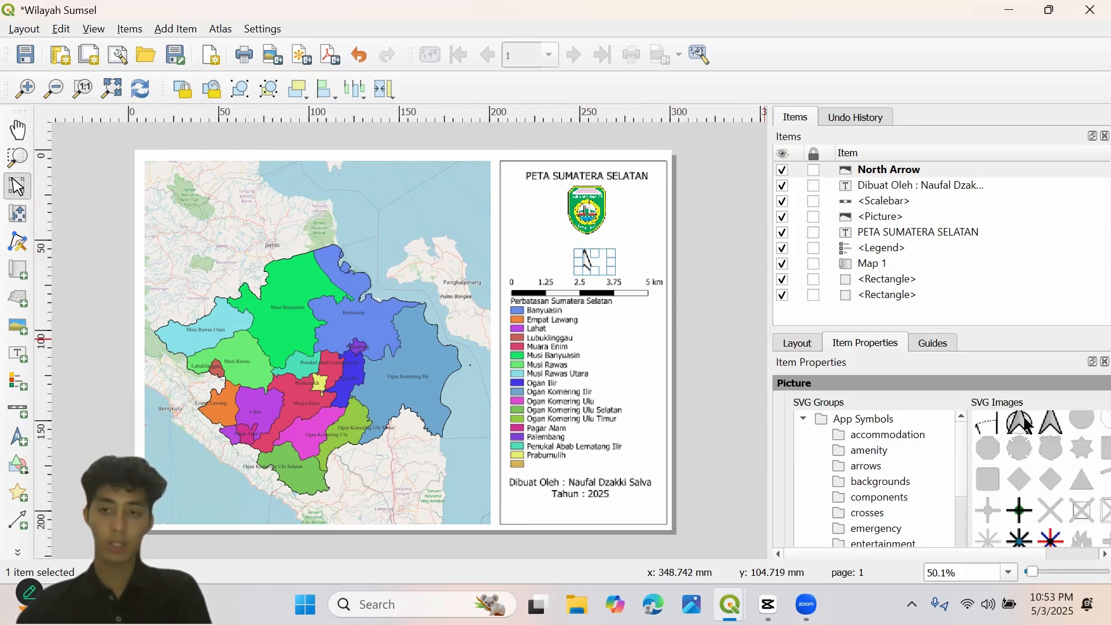
pyautogui.scroll(-5, 1028, 457)
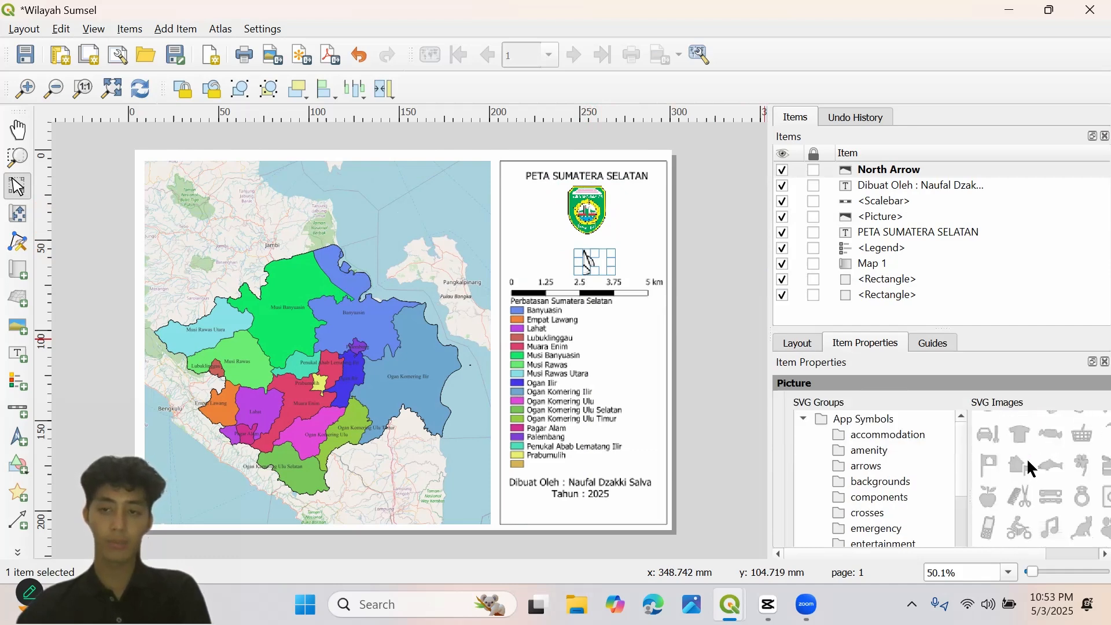
# - Set the north arrow's picture placement to Middle, then enlarge and centre it between the logo and the scale bar
pyautogui.scroll(-4, 924, 496)
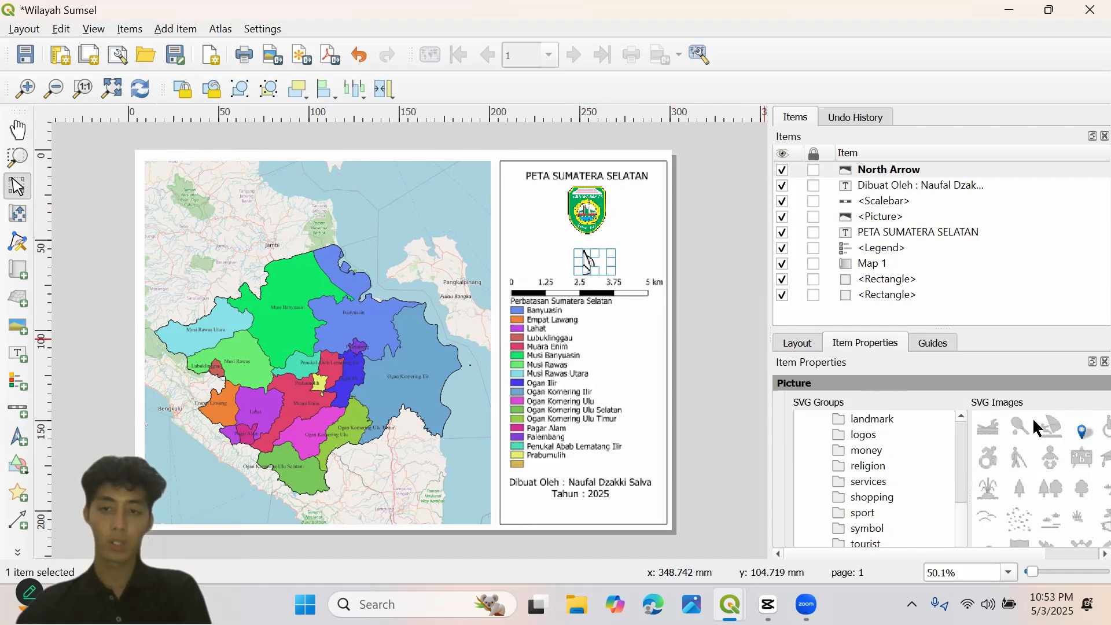
pyautogui.click(903, 344)
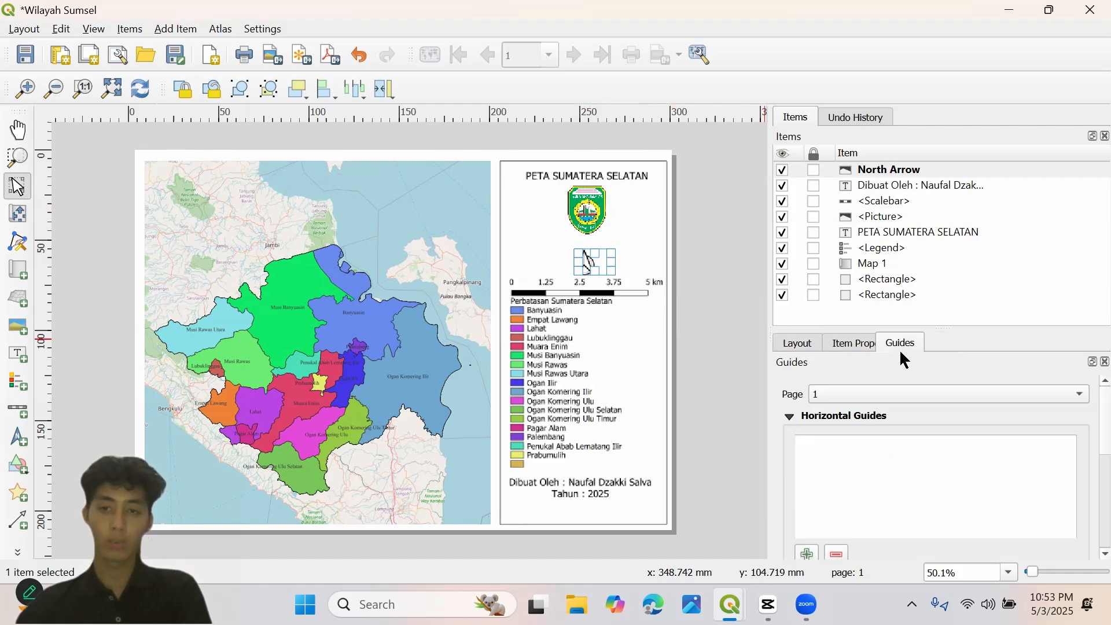
pyautogui.click(868, 343)
pyautogui.scroll(-5, 1084, 413)
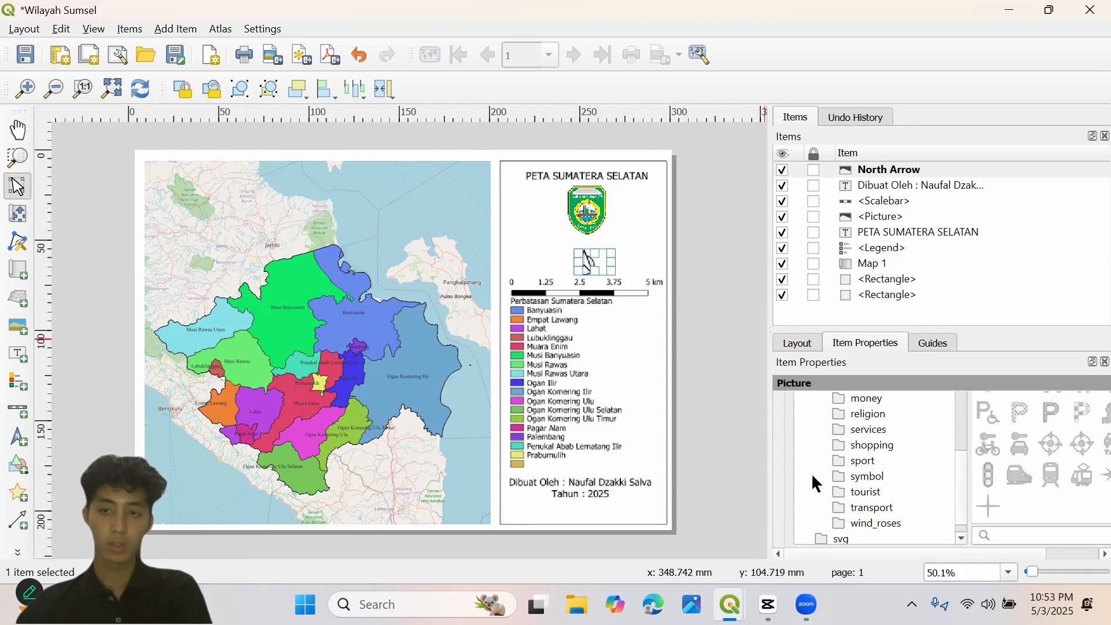
pyautogui.scroll(-5, 778, 499)
pyautogui.scroll(2, 776, 499)
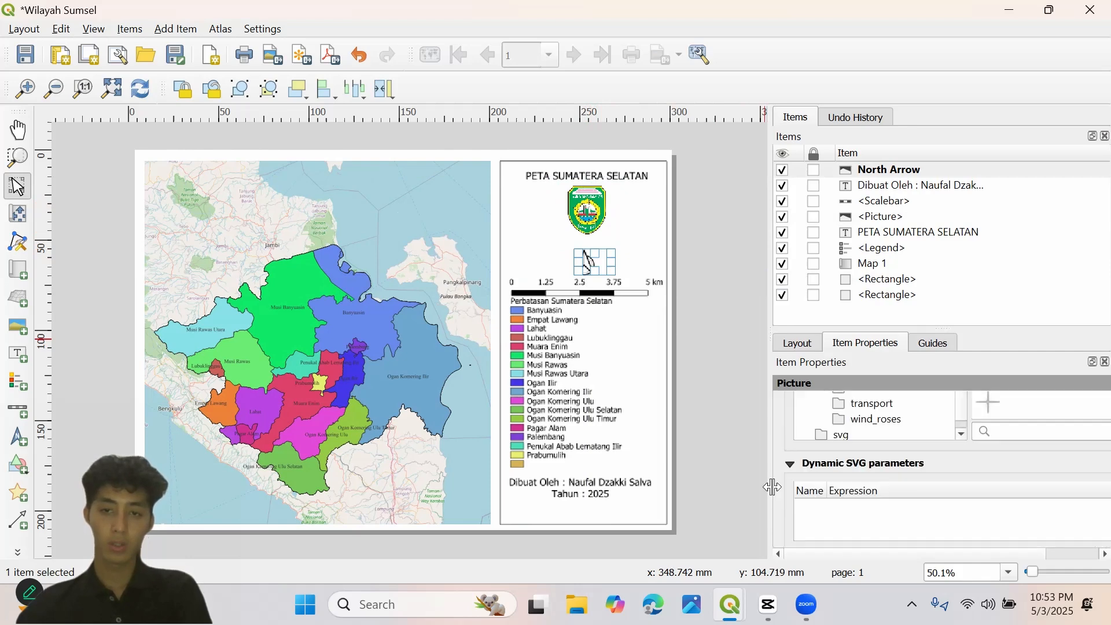
pyautogui.scroll(-6, 781, 503)
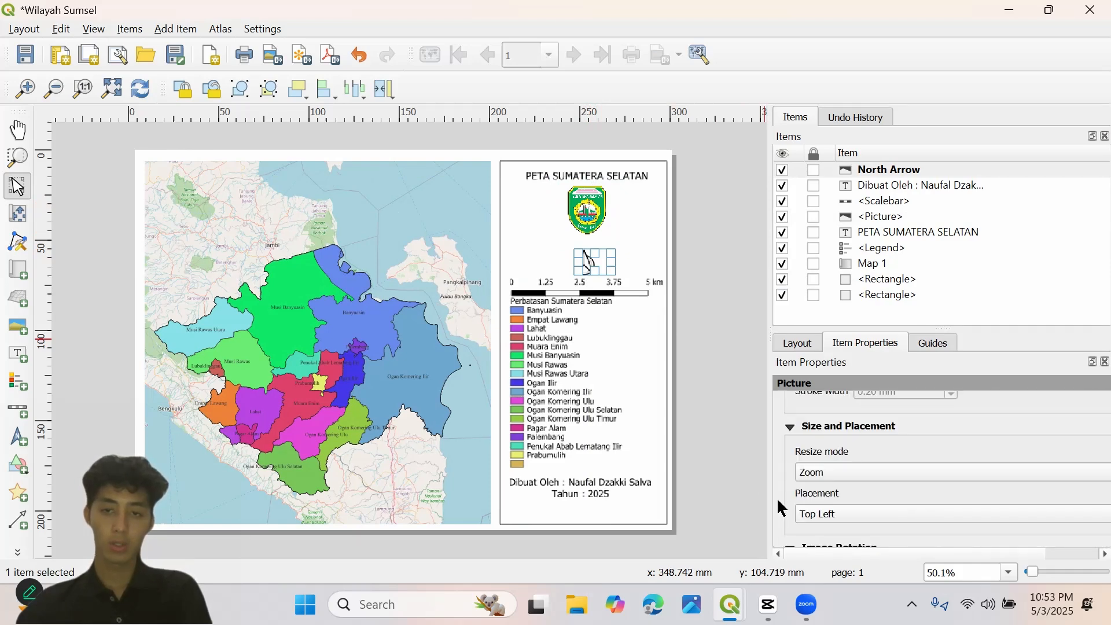
pyautogui.scroll(1, 779, 501)
pyautogui.click(834, 460)
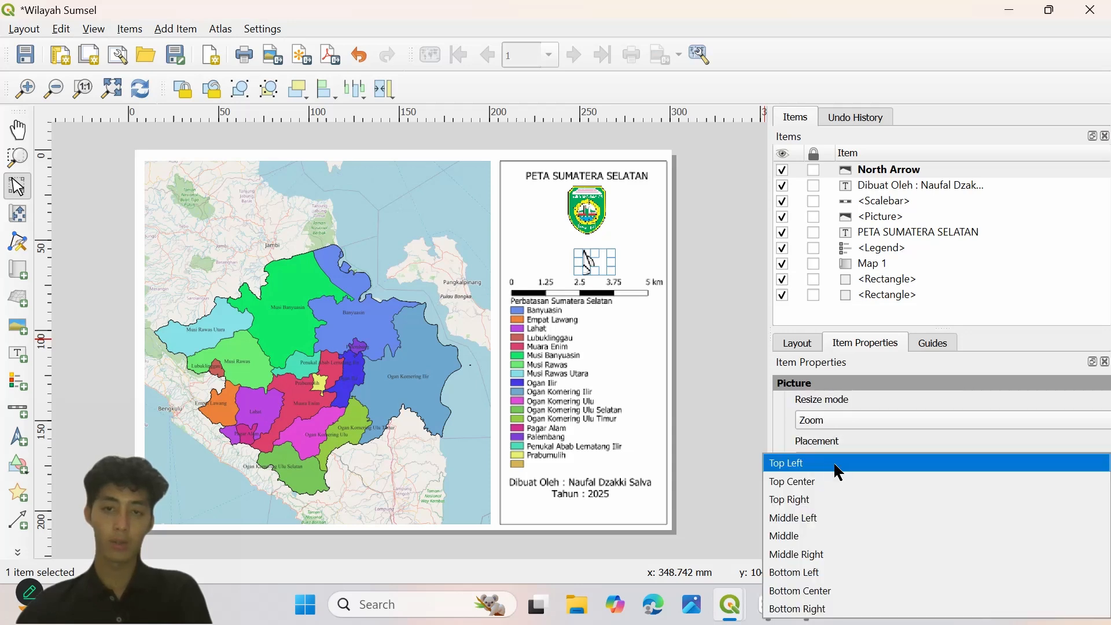
pyautogui.click(840, 538)
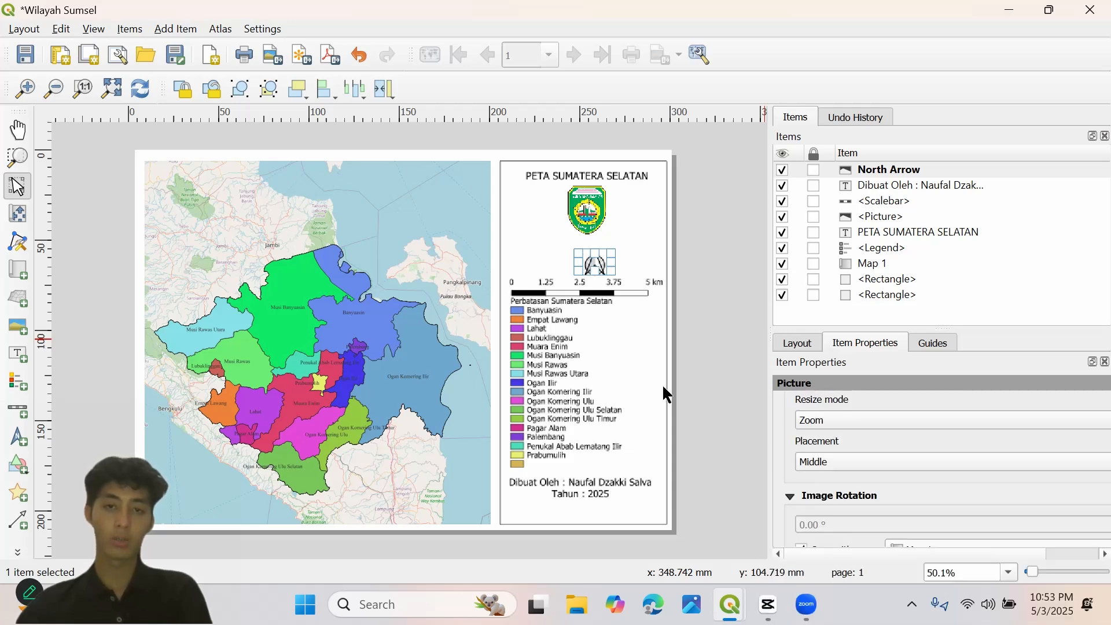
pyautogui.moveTo(577, 254)
pyautogui.mouseDown()
pyautogui.moveTo(551, 237)
pyautogui.moveTo(617, 283)
pyautogui.moveTo(591, 258)
pyautogui.mouseUp()
pyautogui.click(642, 258)
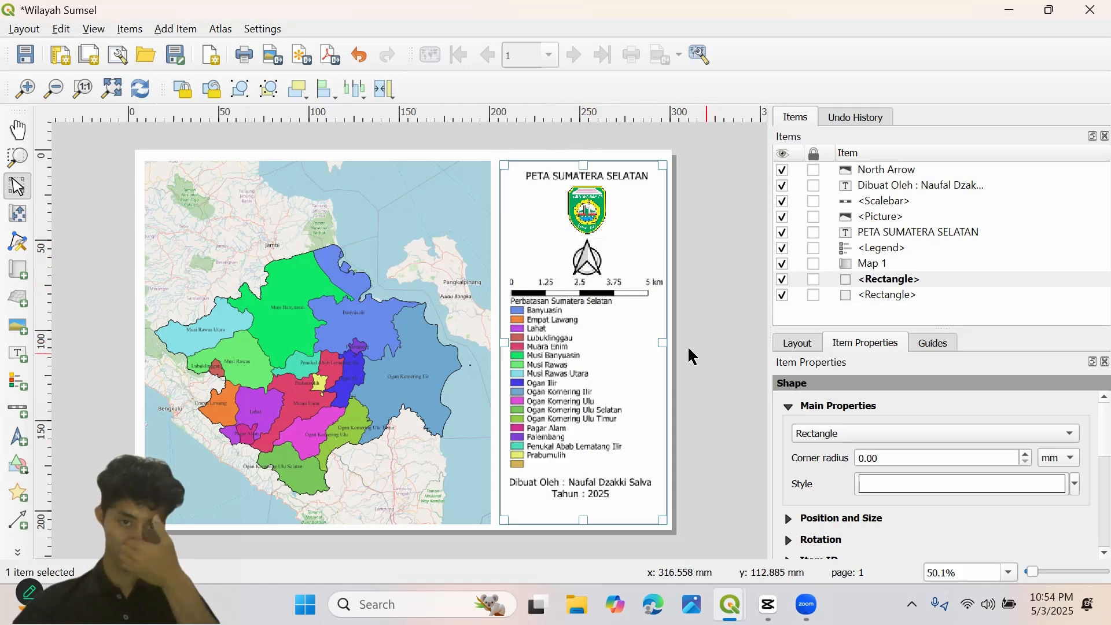
# - Add a grid to Map 1 and open the grid's properties for editing
pyautogui.click(382, 301)
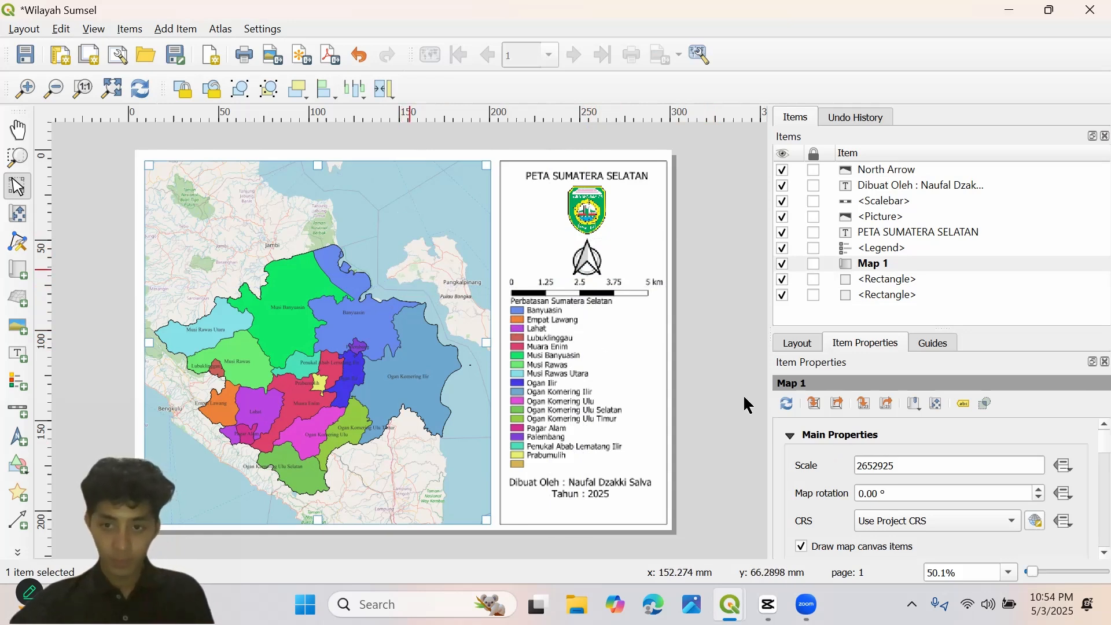
pyautogui.scroll(-10, 1085, 445)
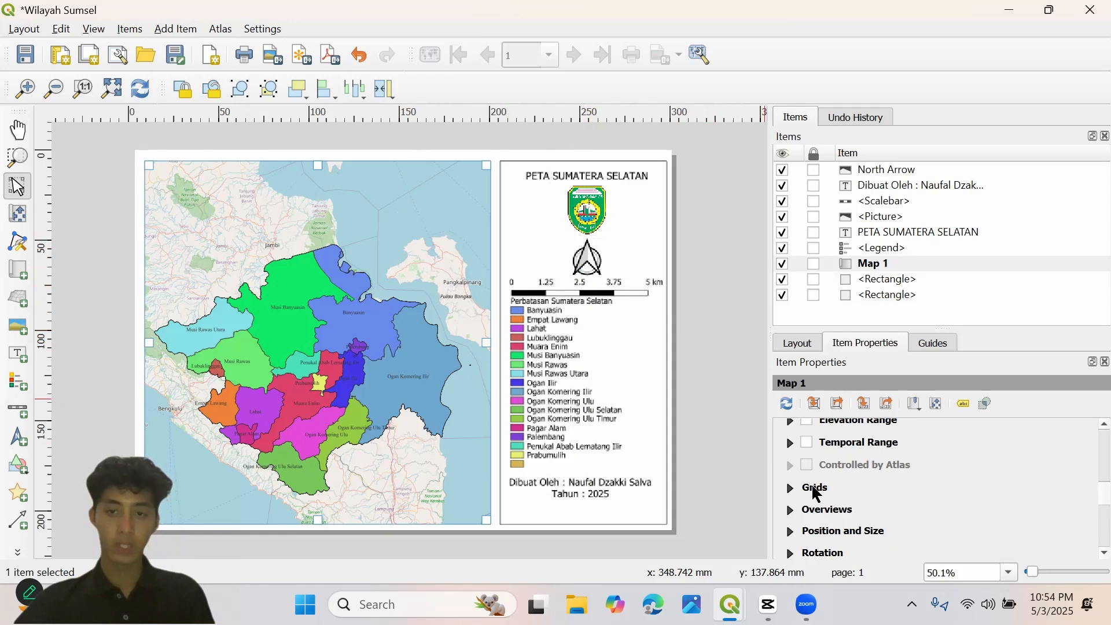
pyautogui.click(790, 488)
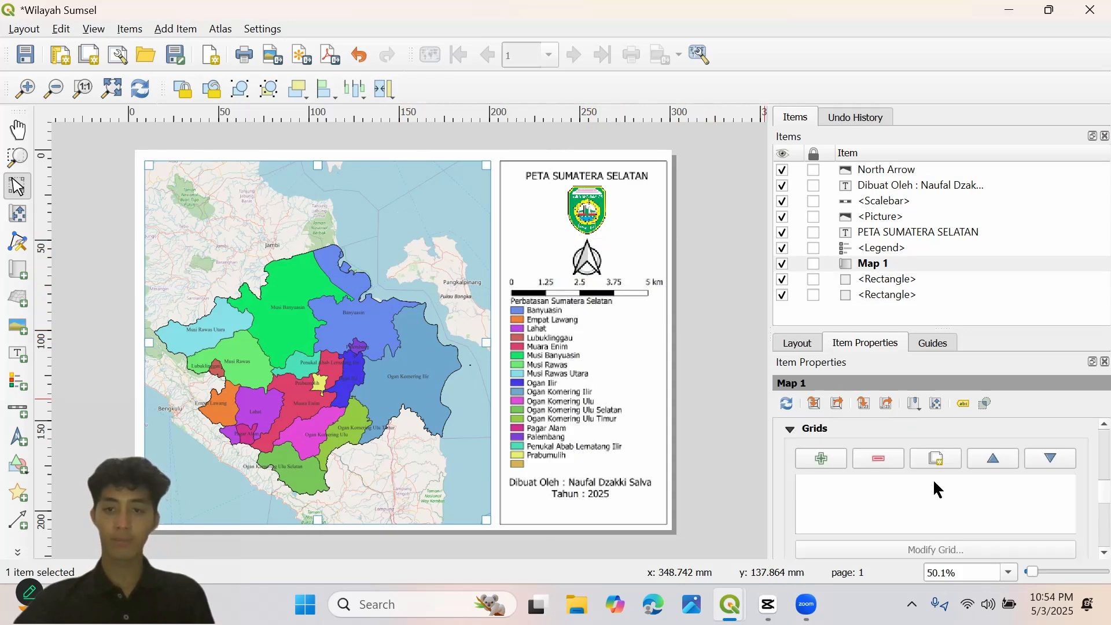
pyautogui.click(817, 454)
pyautogui.click(842, 480)
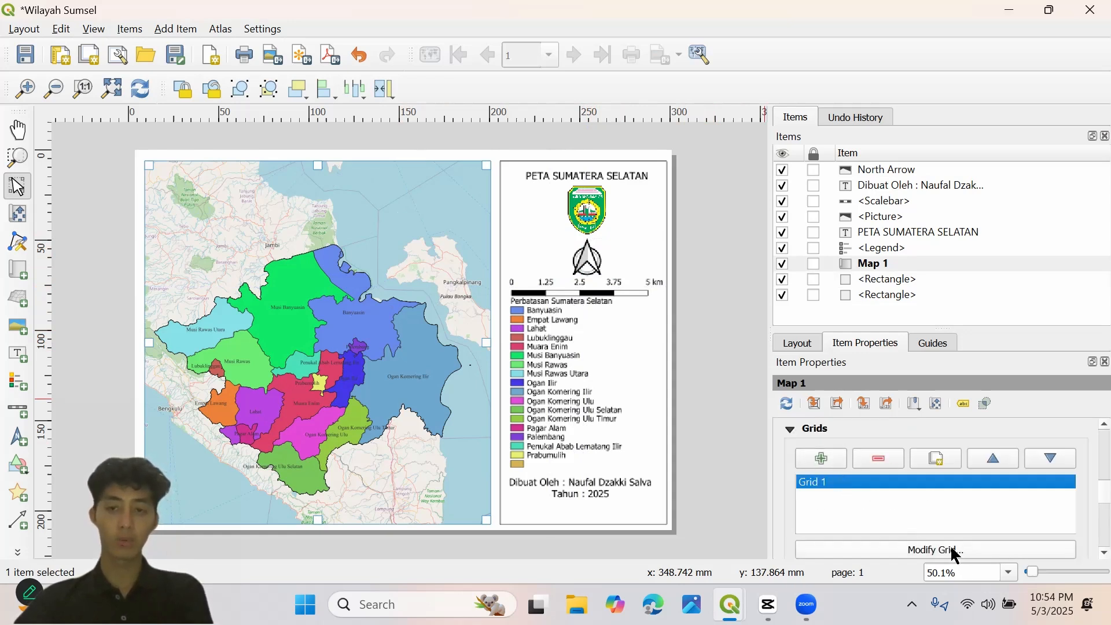
pyautogui.click(955, 551)
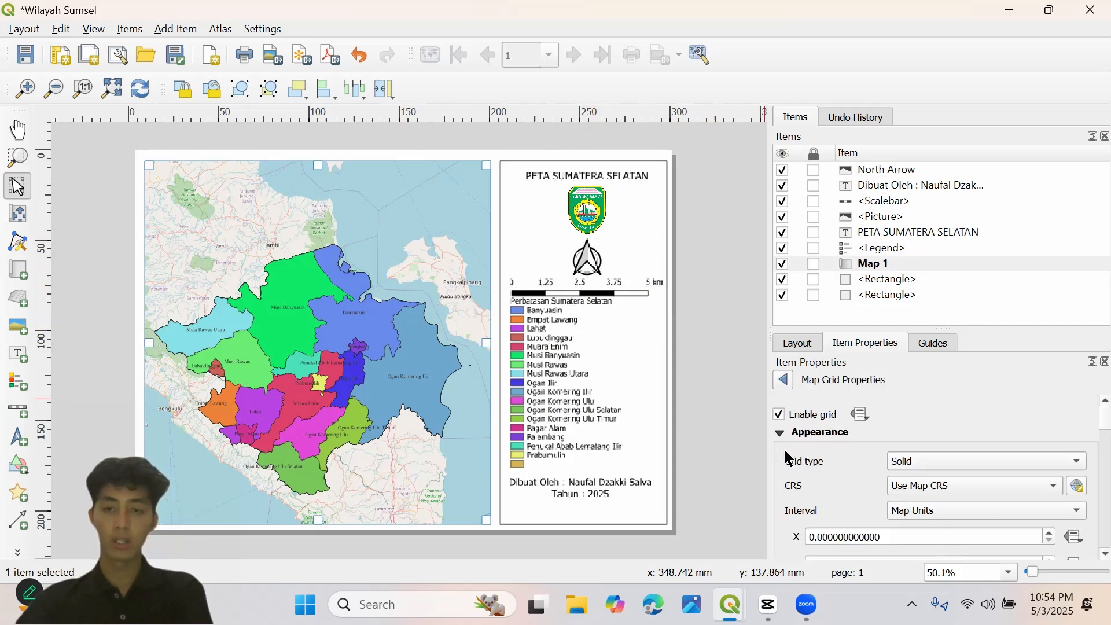
# - Set the map grid's interval unit to Millimeters and its CRS to EPSG:32748 - WGS 84 / UTM zone 48S
pyautogui.click(965, 509)
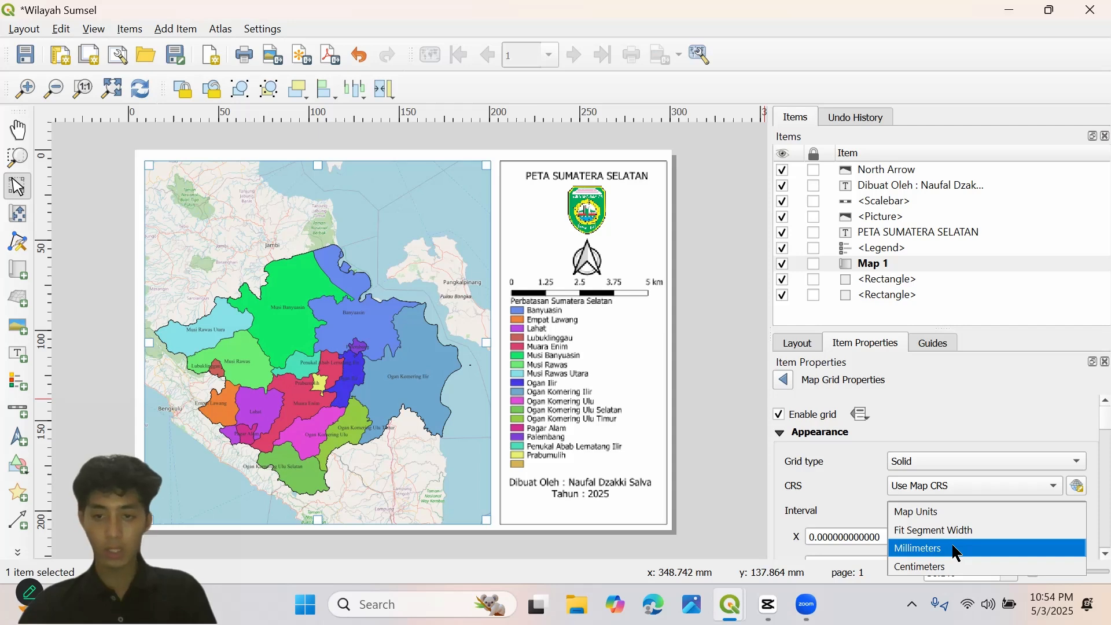
pyautogui.click(957, 550)
pyautogui.click(967, 512)
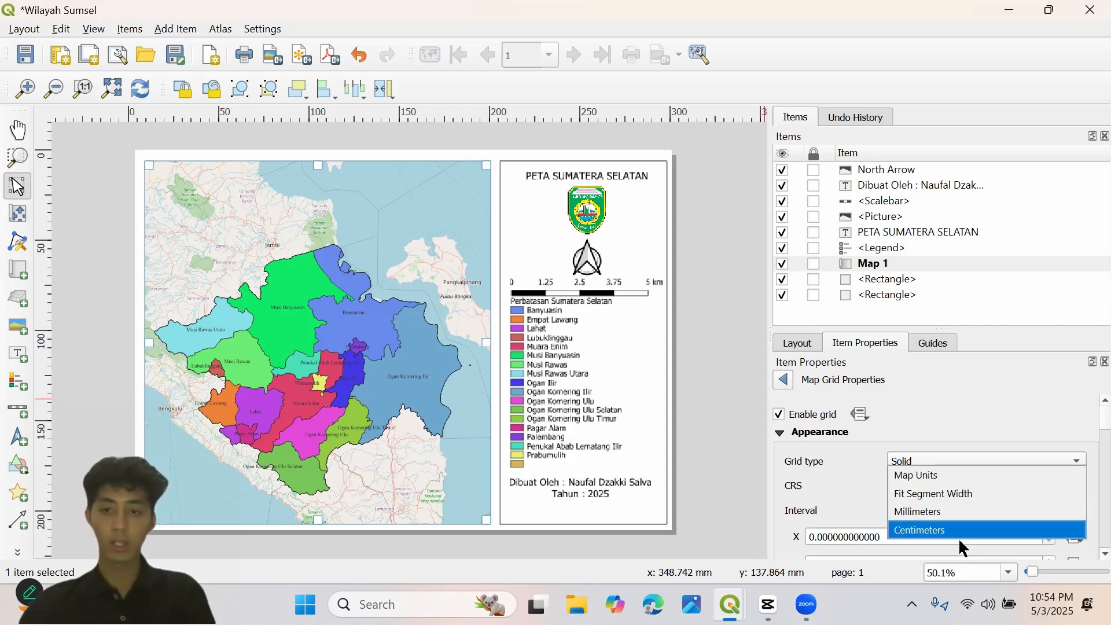
pyautogui.click(963, 548)
pyautogui.click(961, 512)
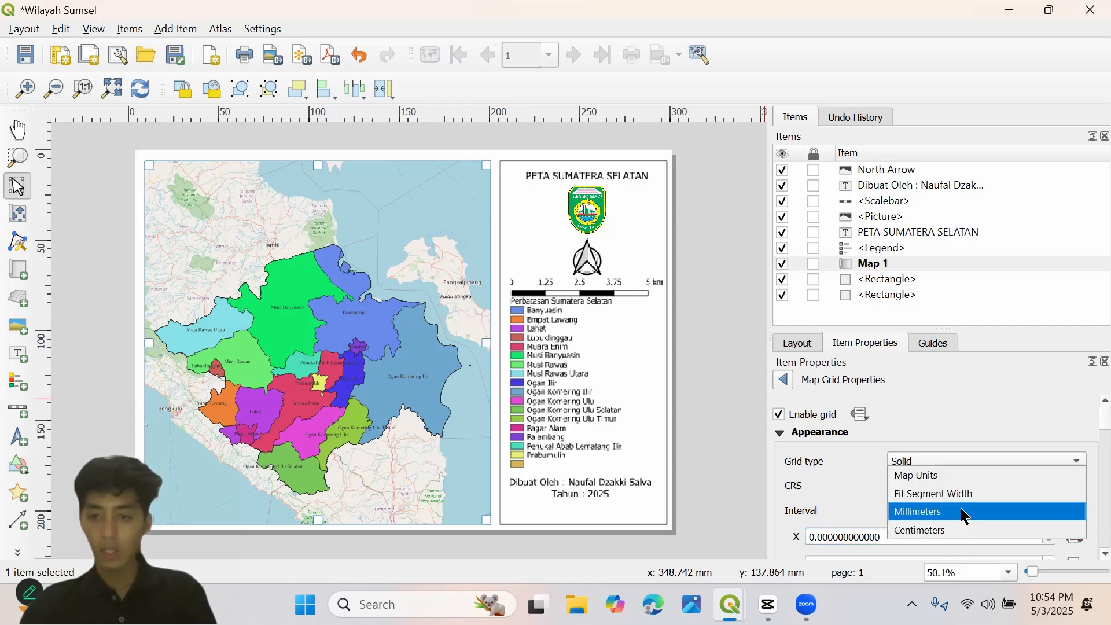
pyautogui.click(956, 528)
pyautogui.click(957, 517)
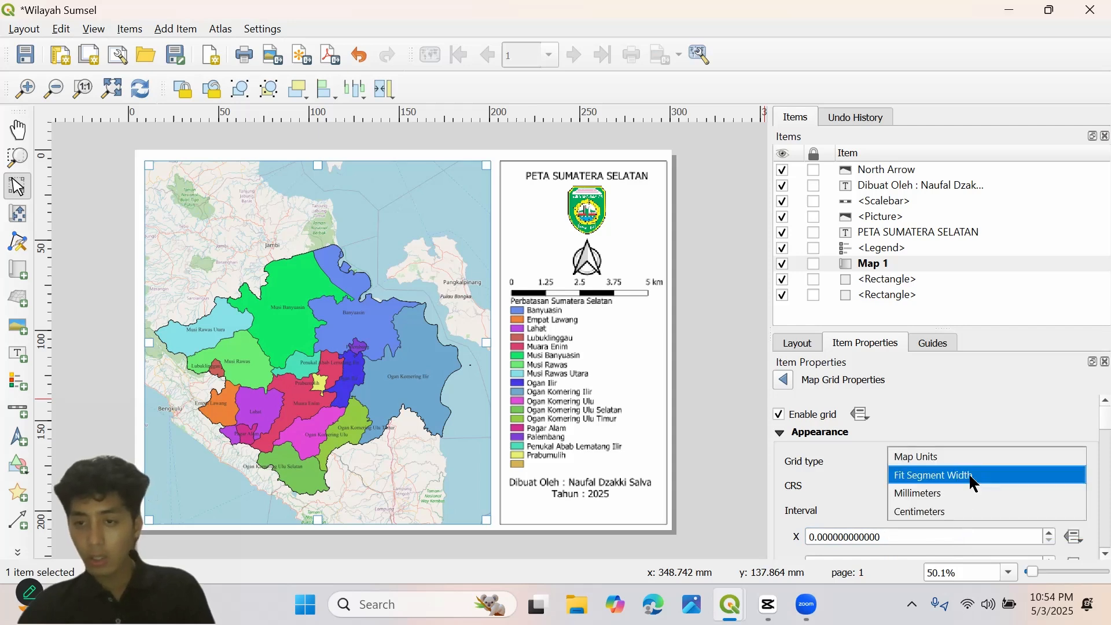
pyautogui.click(969, 473)
pyautogui.click(966, 514)
pyautogui.click(966, 524)
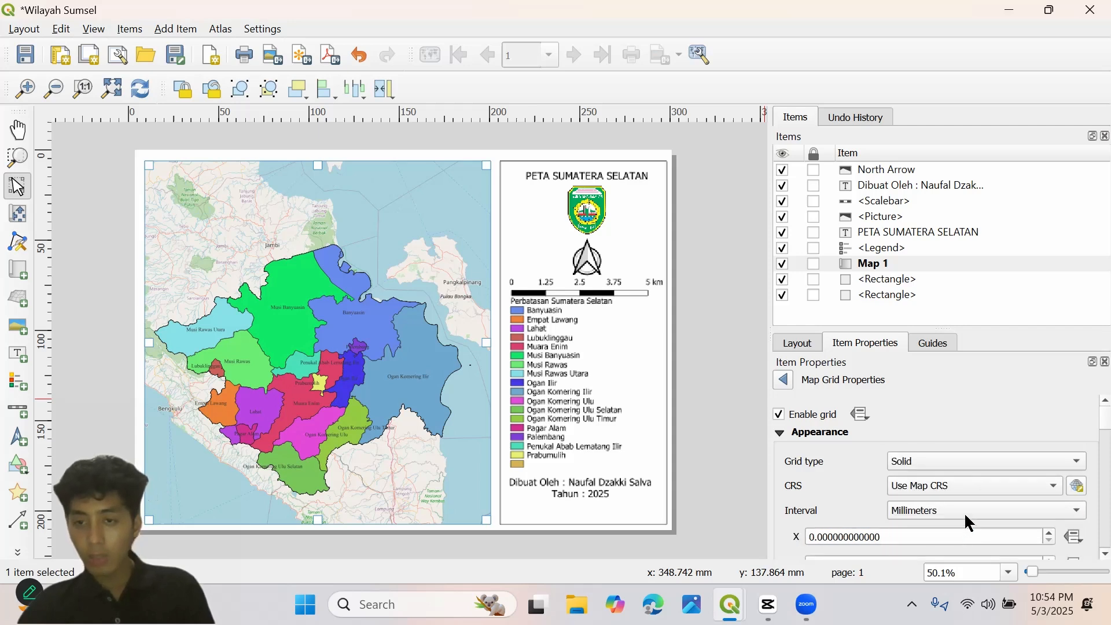
pyautogui.click(995, 489)
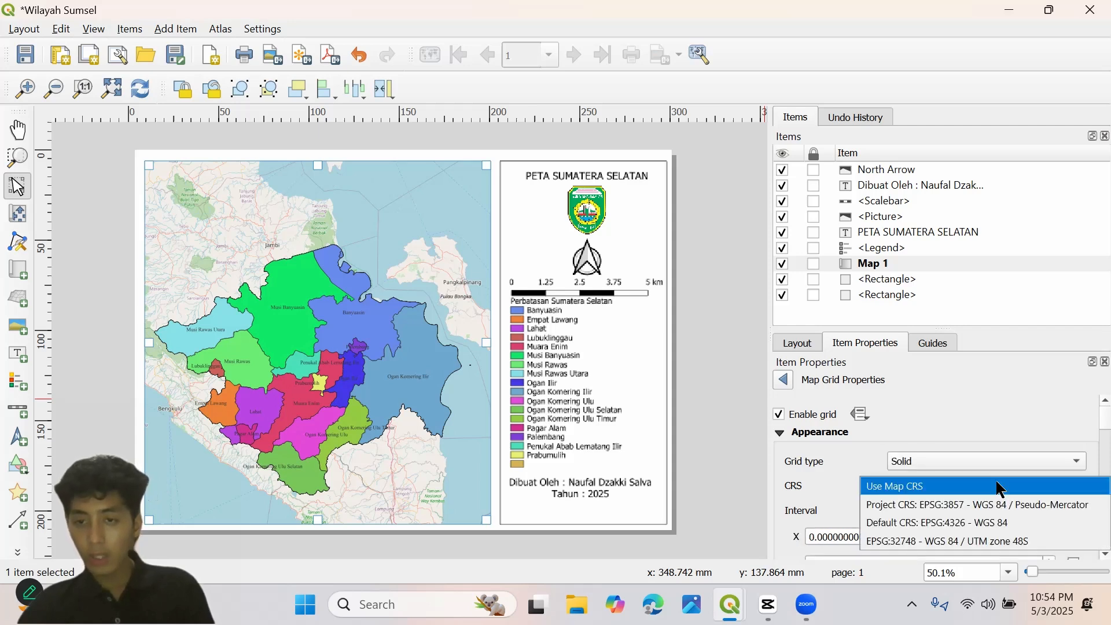
pyautogui.click(973, 539)
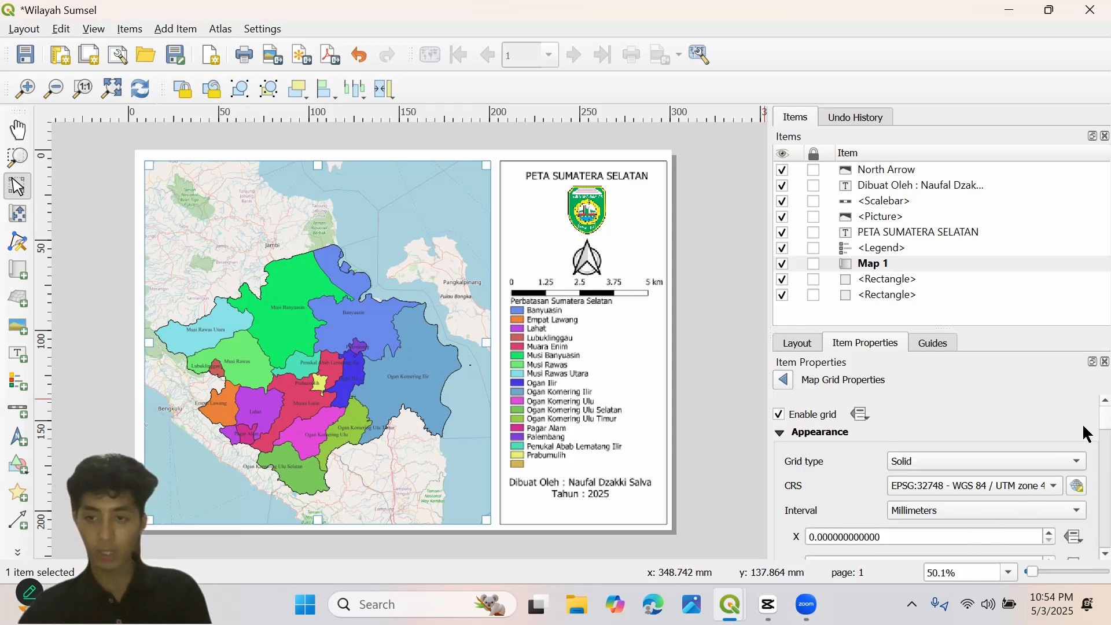
# - Set the map grid's X and Y intervals to 40 mm each
pyautogui.scroll(-2, 1084, 428)
pyautogui.click(817, 463)
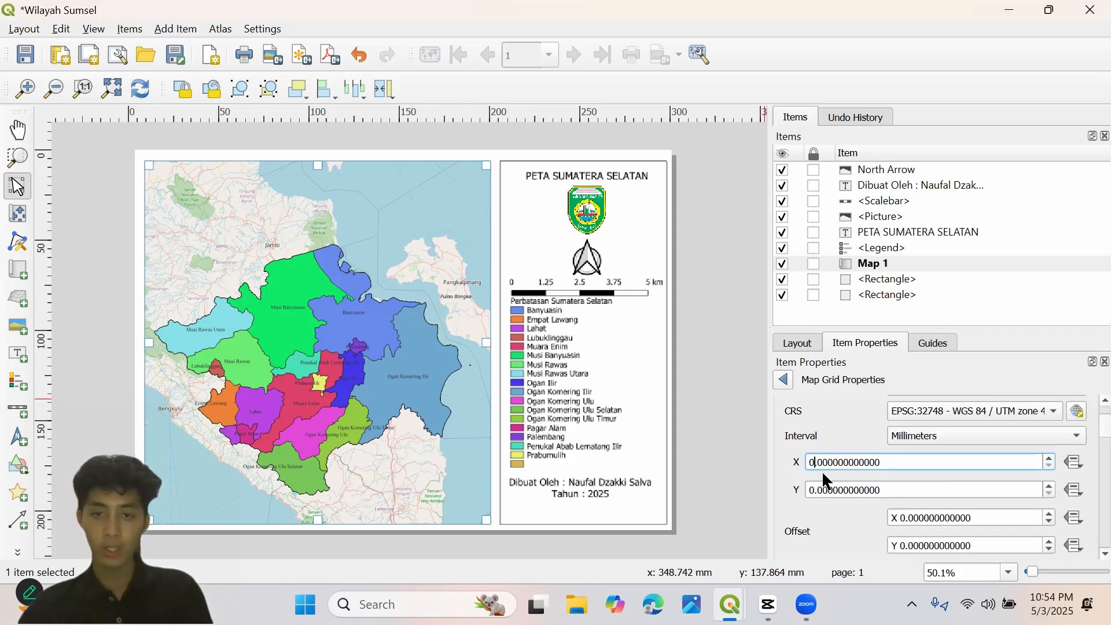
pyautogui.press('BackSpace')
pyautogui.write('40')
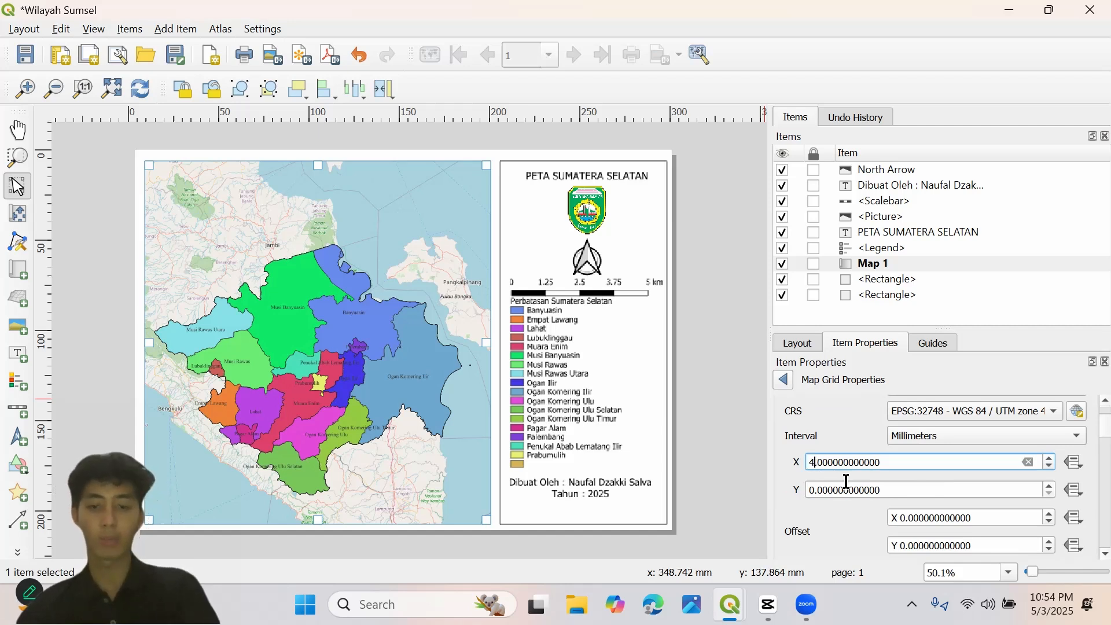
pyautogui.click(817, 491)
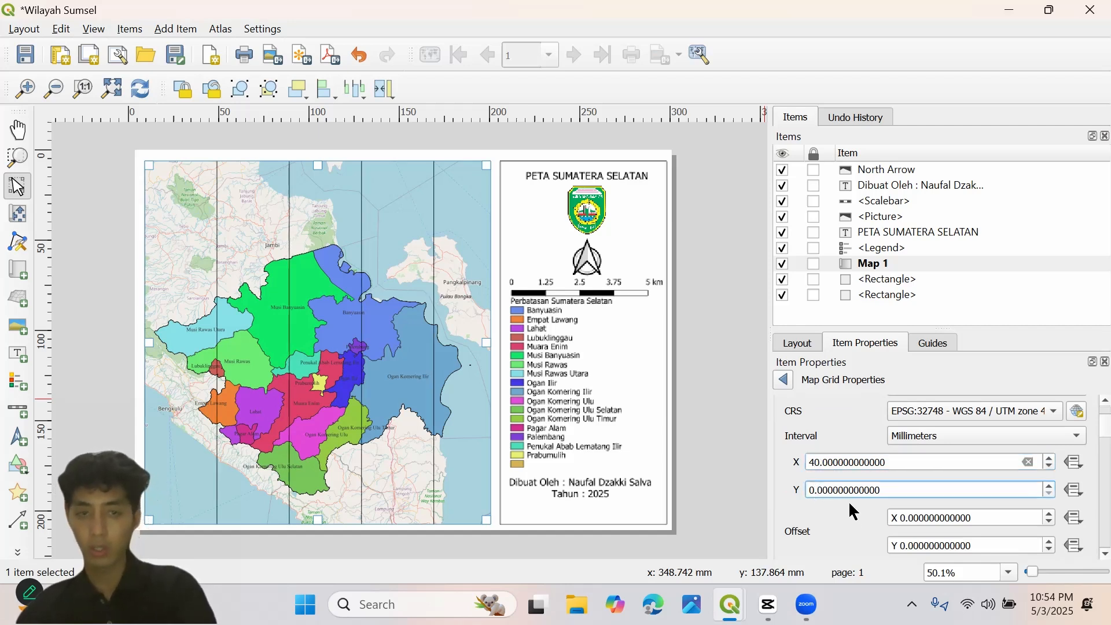
pyautogui.press('BackSpace')
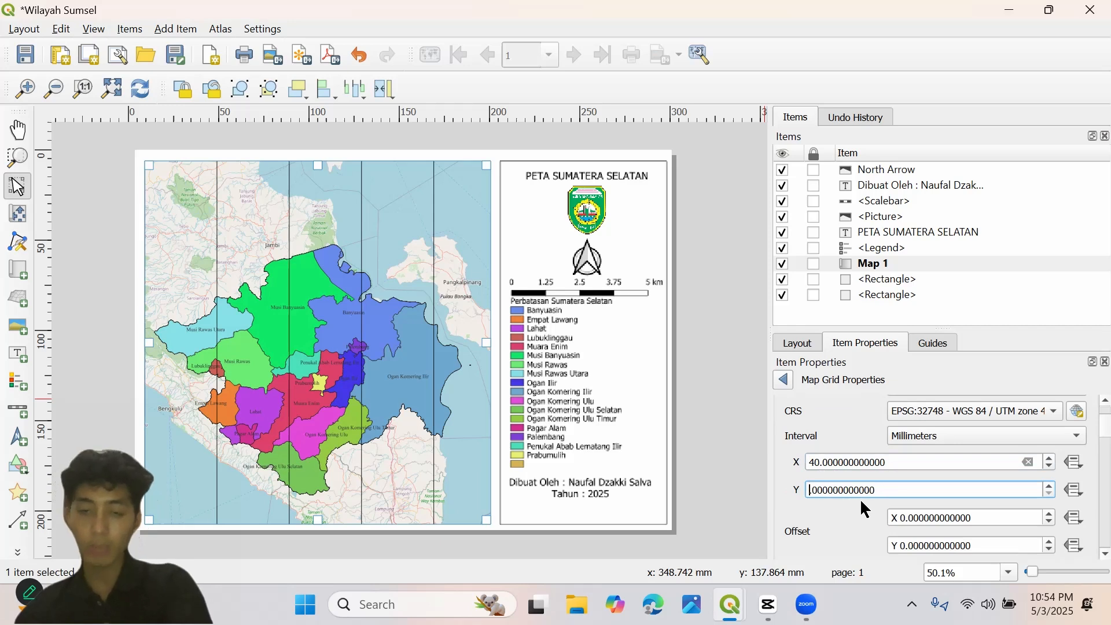
pyautogui.write('40')
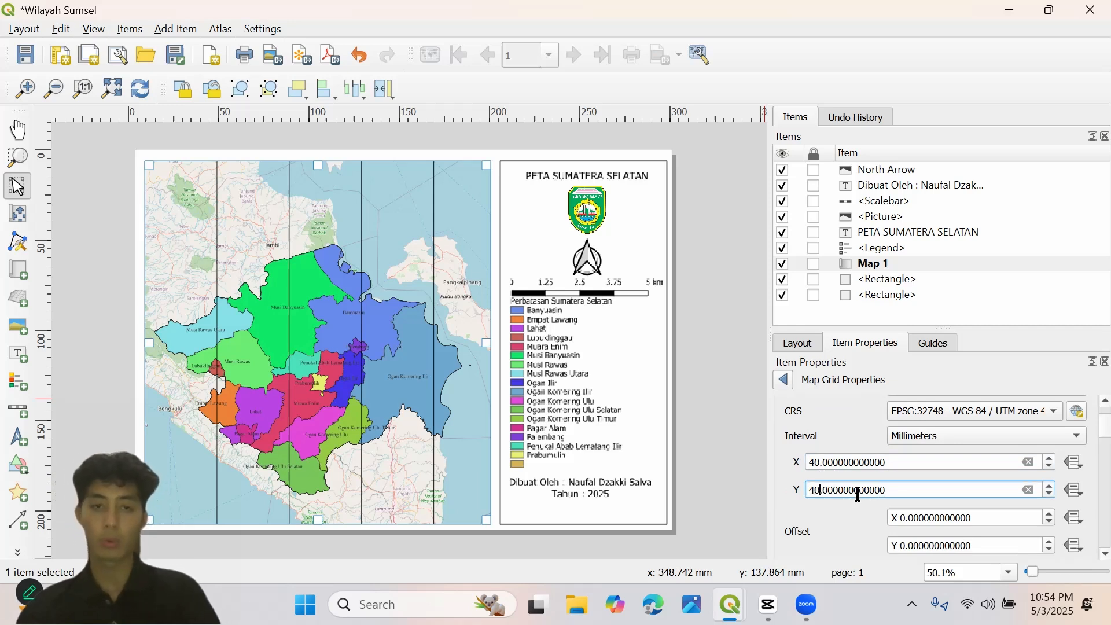
# - Look through the map grid's interval, offset, line style, blend mode and frame settings
pyautogui.scroll(-5, 1082, 485)
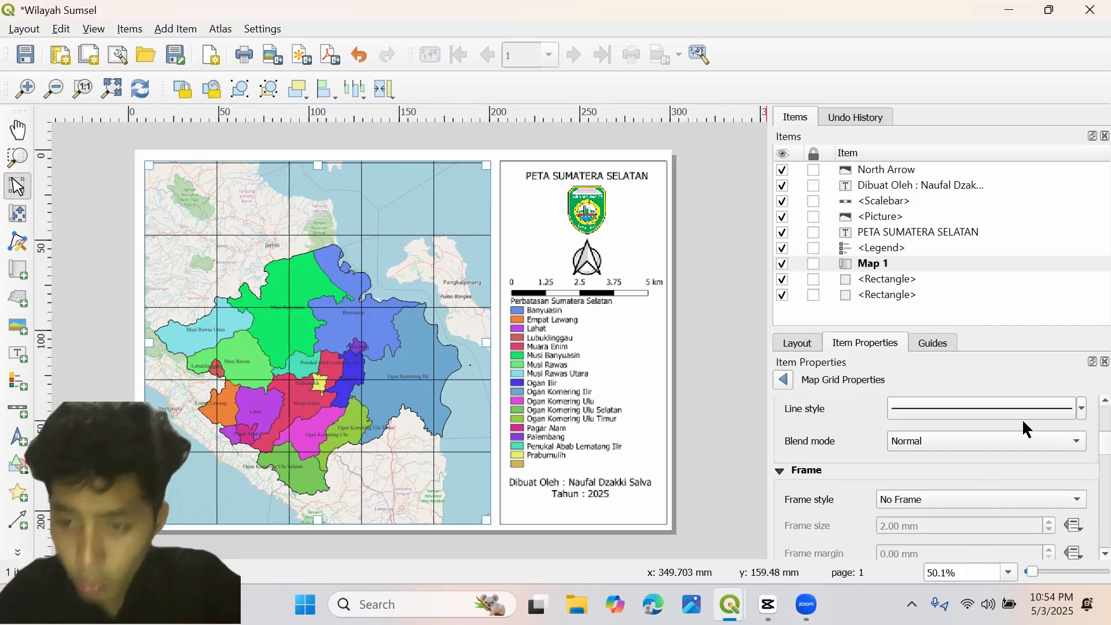
pyautogui.click(1079, 440)
pyautogui.click(1083, 414)
pyautogui.scroll(3, 1084, 413)
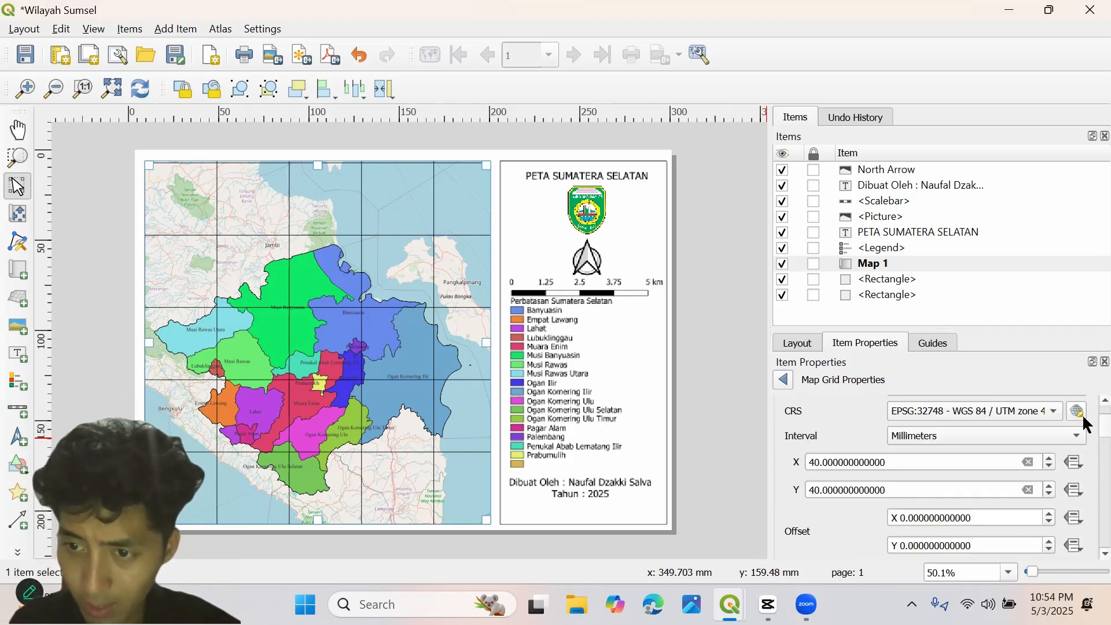
pyautogui.scroll(-3, 1088, 426)
pyautogui.scroll(1, 1086, 434)
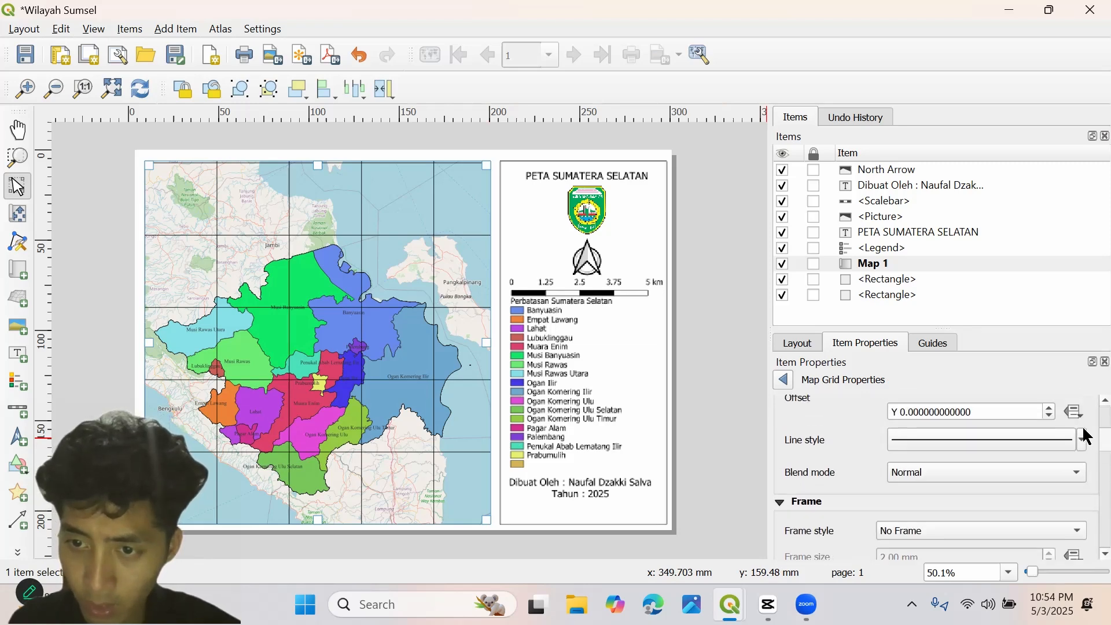
pyautogui.click(1084, 441)
pyautogui.click(1086, 443)
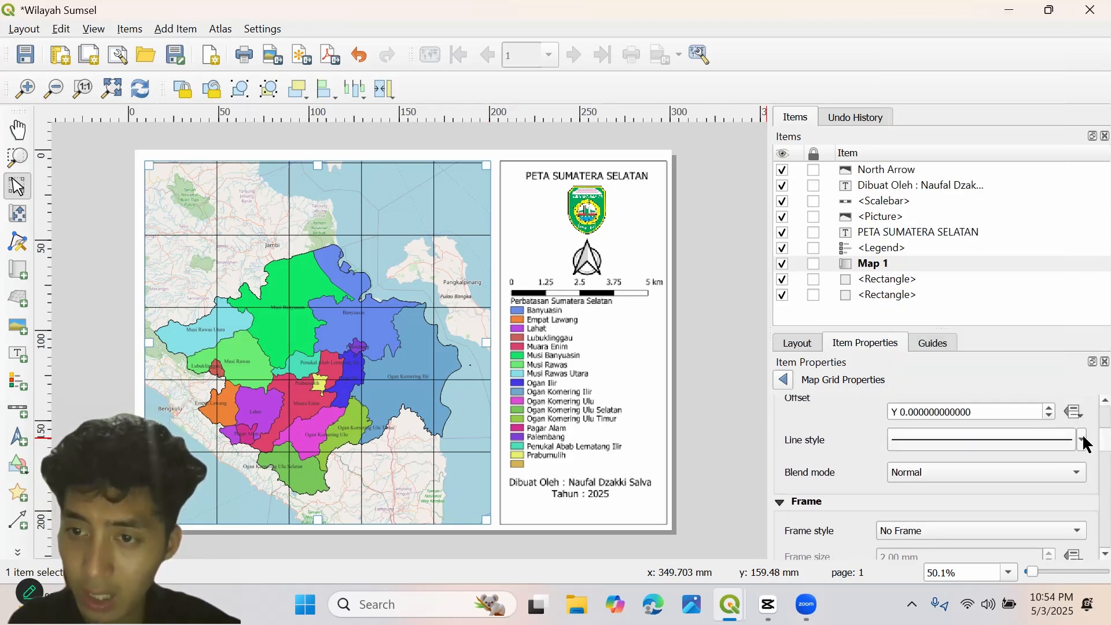
pyautogui.scroll(3, 1082, 414)
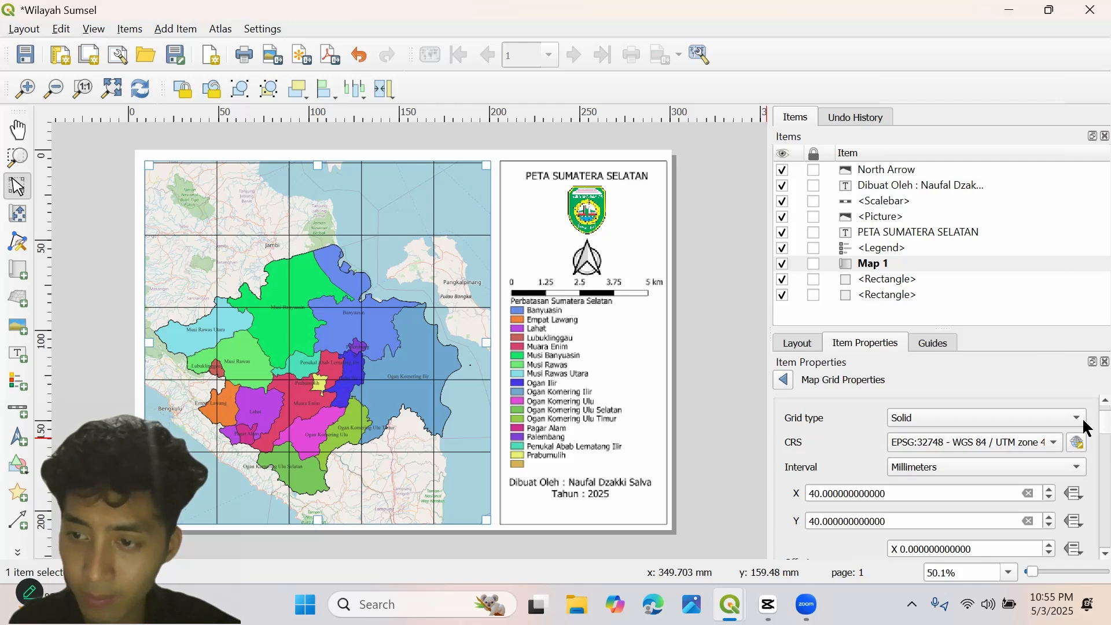
pyautogui.scroll(-3, 1083, 434)
pyautogui.scroll(-1, 1083, 443)
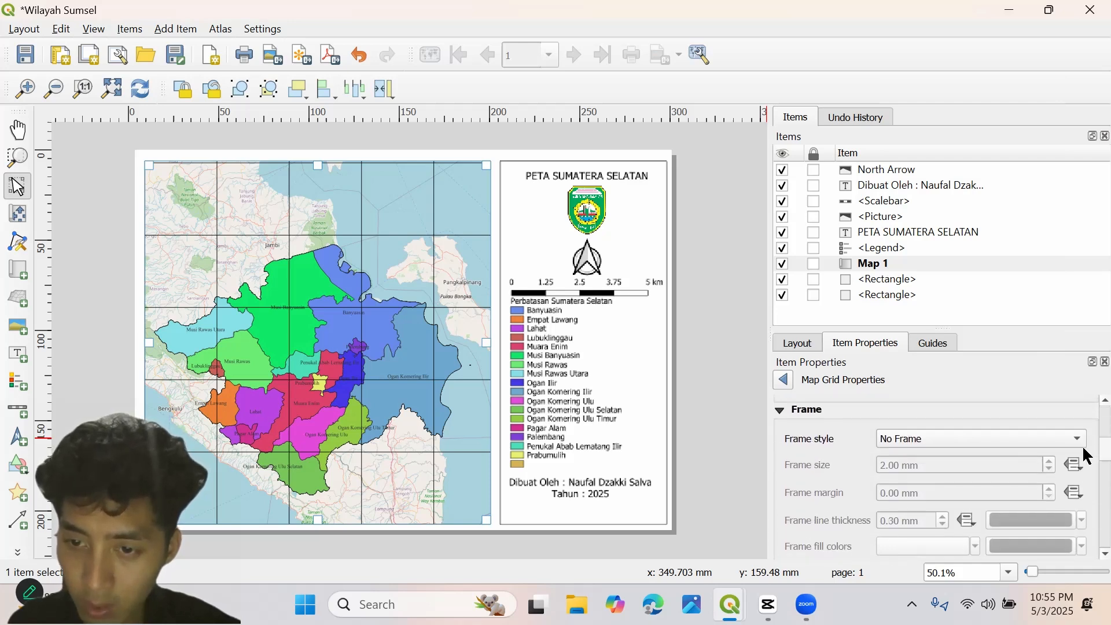
pyautogui.scroll(1, 1083, 446)
# - Set the map grid's frame style to Zebra and its frame size to 3.00 mm
pyautogui.click(1080, 473)
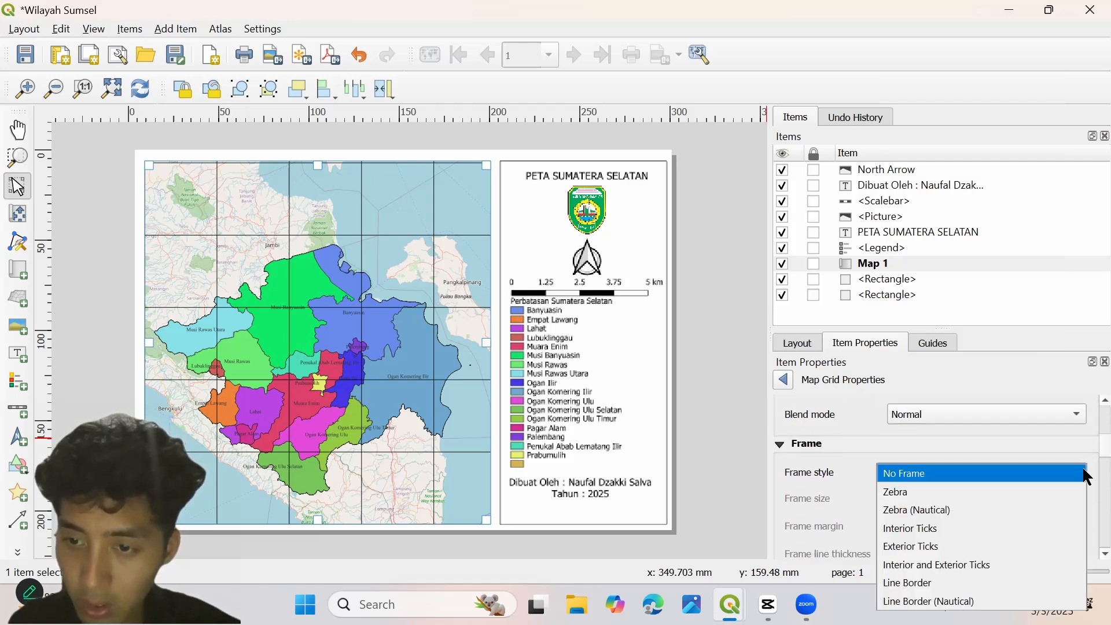
pyautogui.click(1036, 492)
pyautogui.click(1047, 476)
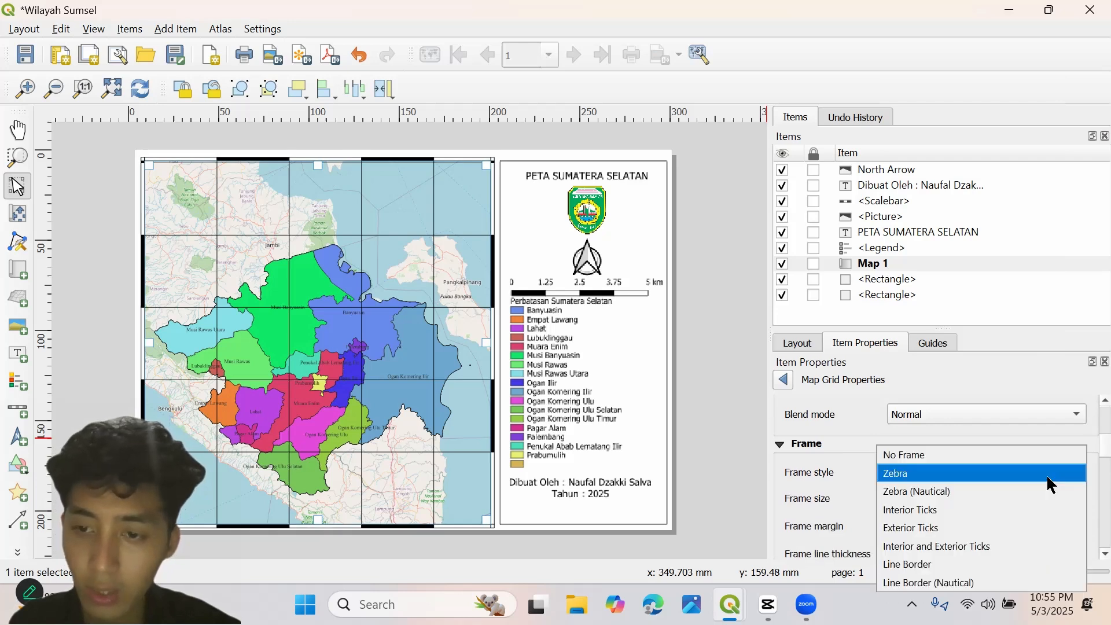
pyautogui.click(1036, 491)
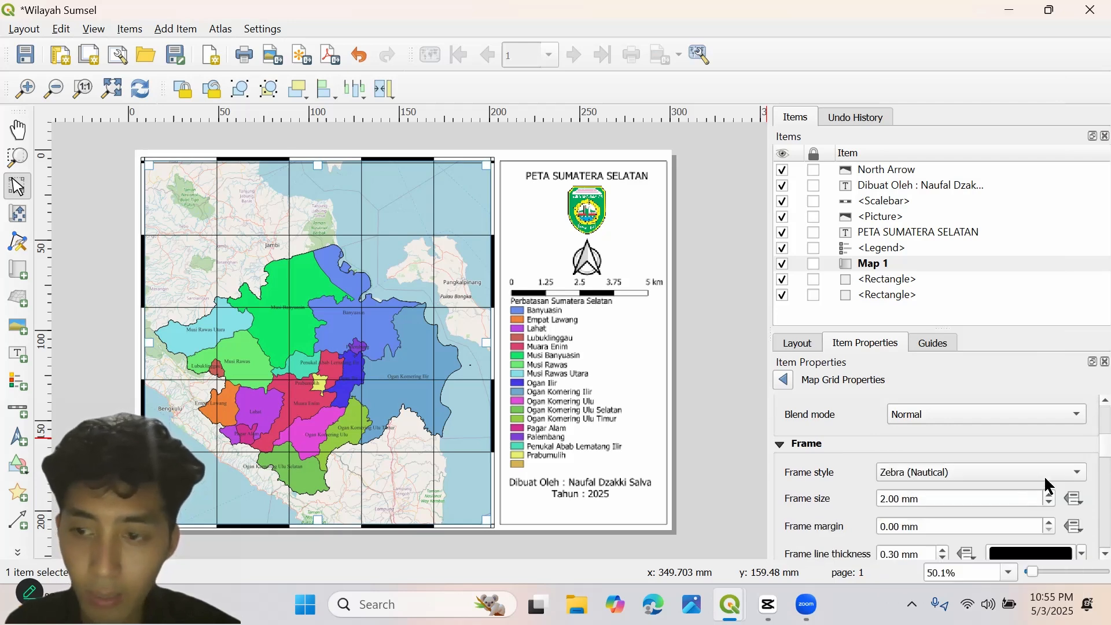
pyautogui.click(1046, 474)
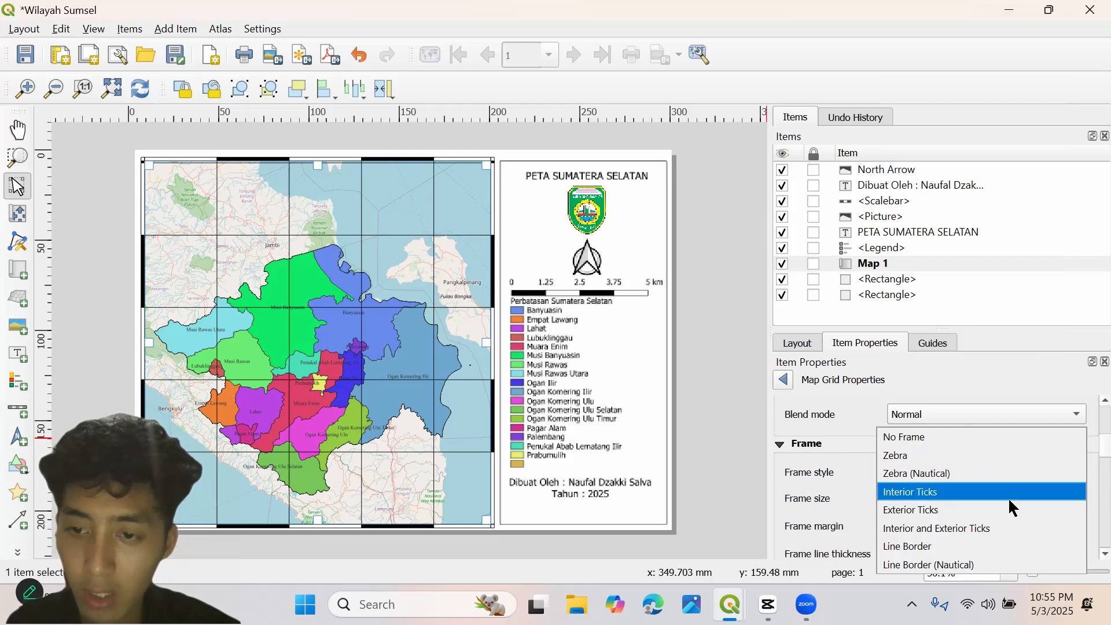
pyautogui.click(1010, 508)
pyautogui.click(1022, 473)
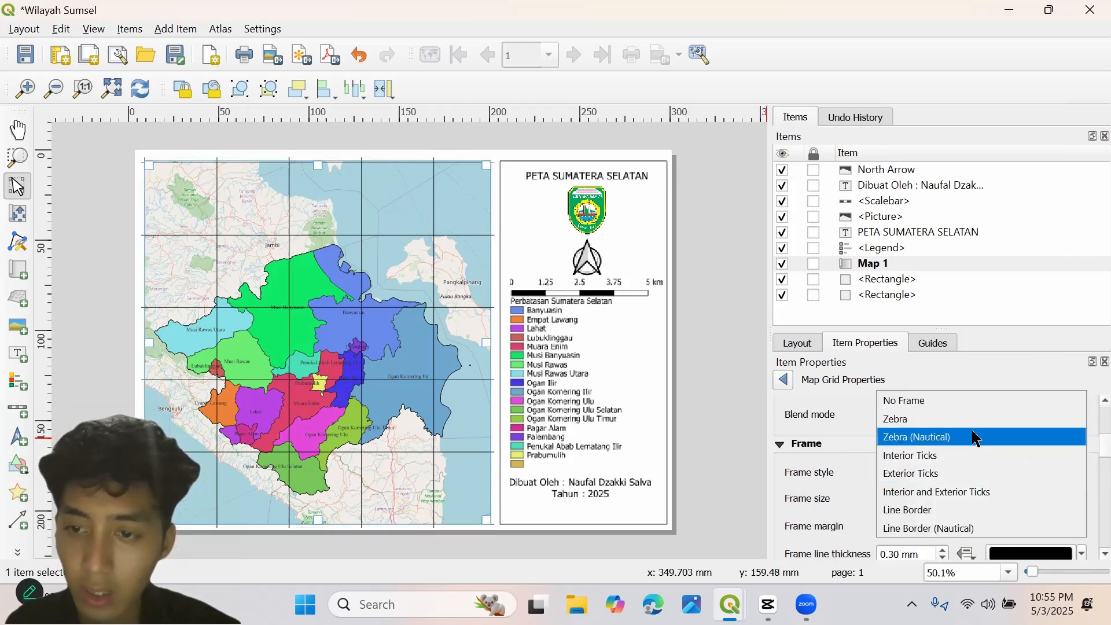
pyautogui.click(970, 421)
pyautogui.scroll(-1, 1086, 453)
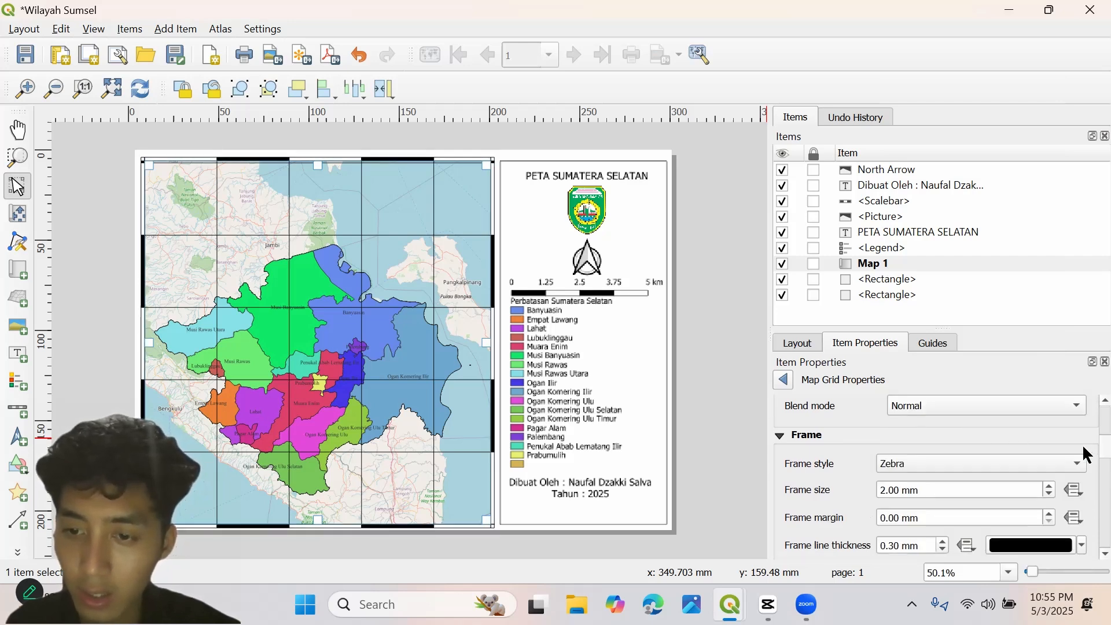
pyautogui.click(1053, 461)
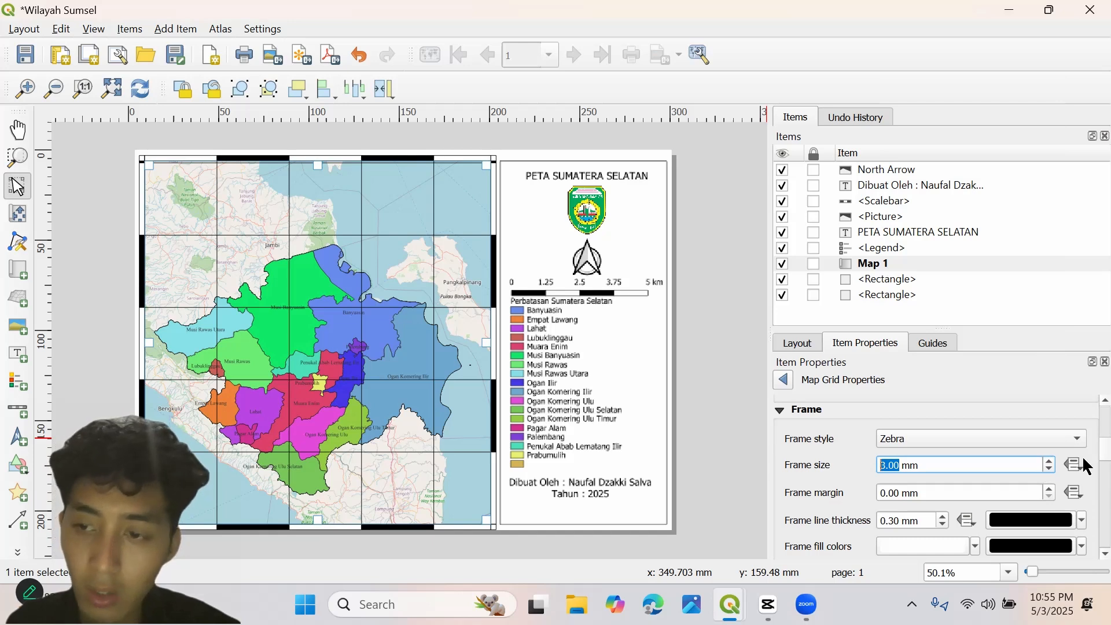
# - Examine the remaining grid settings, from the frame margin, fill colors and divisions to the Draw Coordinates options
pyautogui.scroll(-2, 1087, 457)
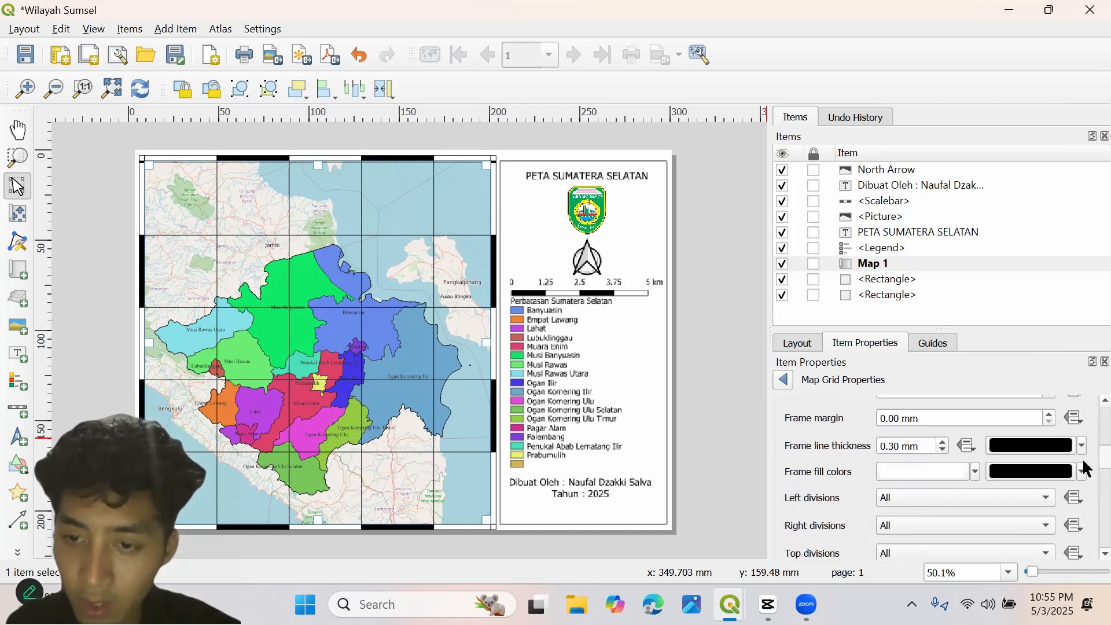
pyautogui.scroll(-5, 1084, 463)
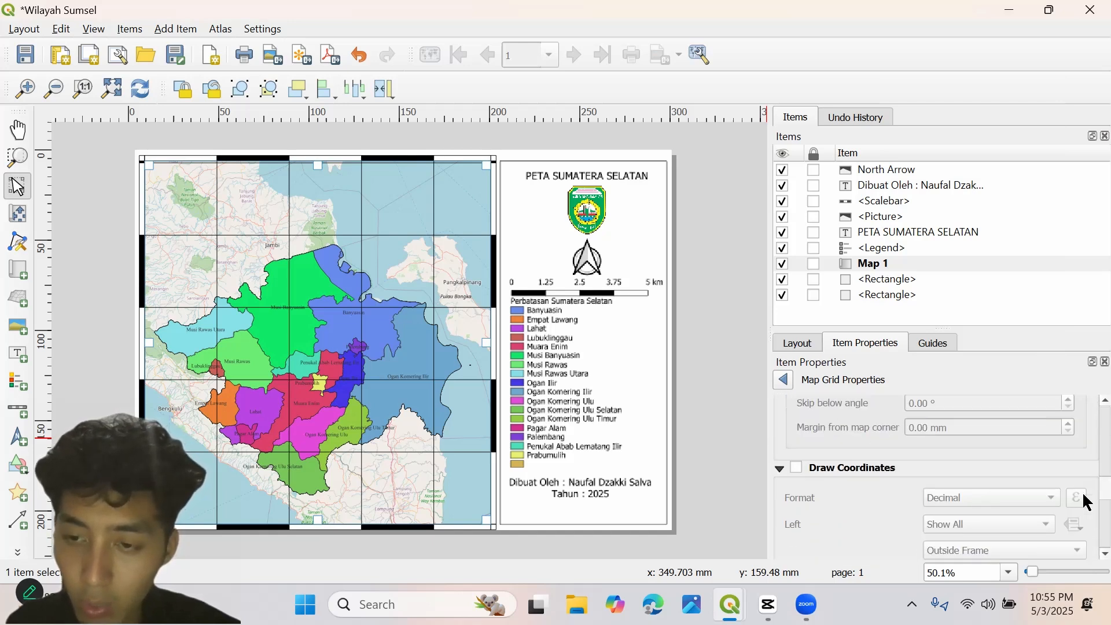
pyautogui.scroll(-8, 1084, 496)
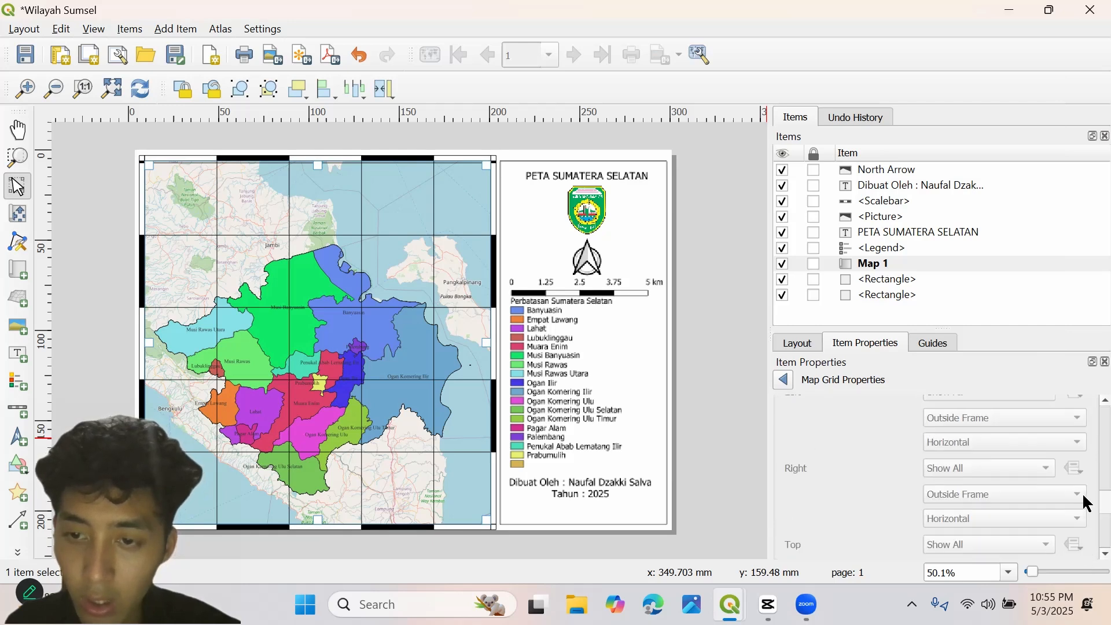
pyautogui.scroll(10, 1085, 475)
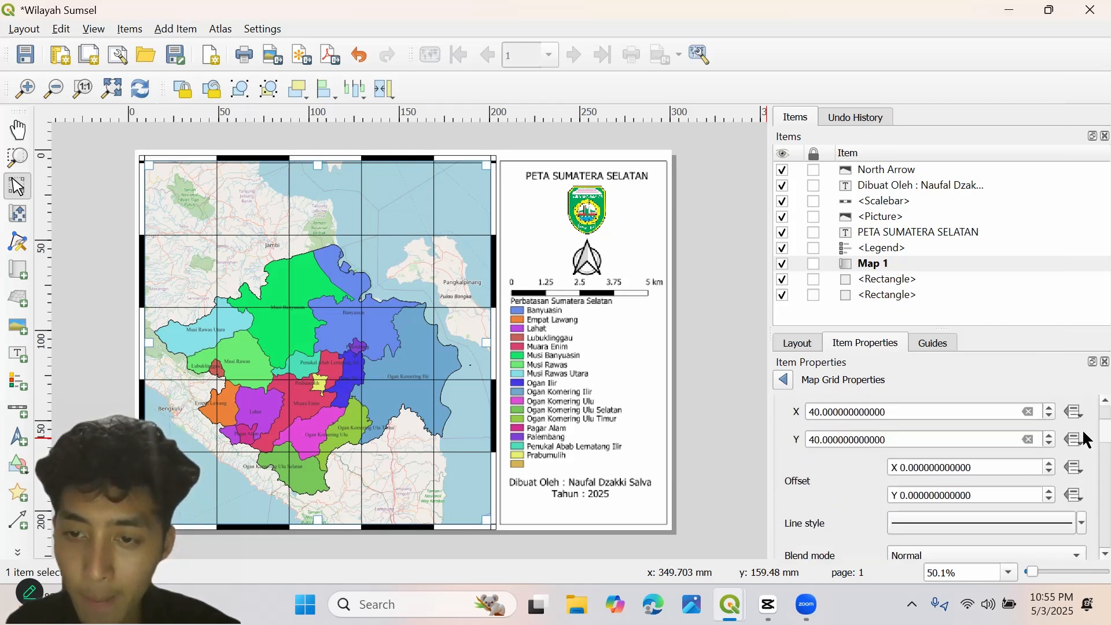
pyautogui.scroll(5, 1086, 440)
pyautogui.scroll(-10, 1087, 445)
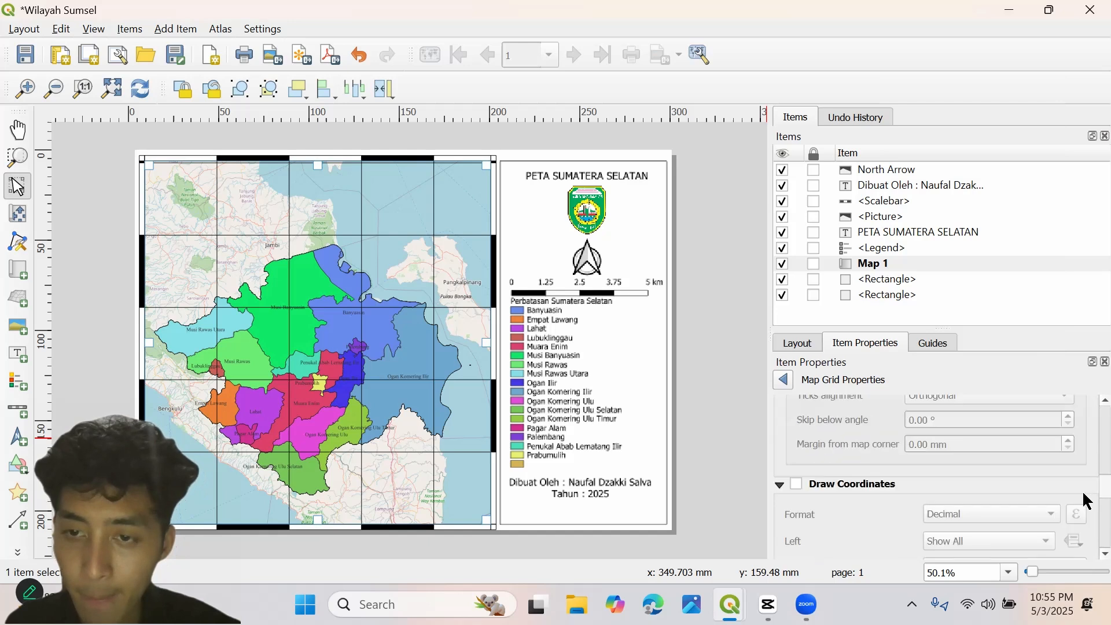
pyautogui.scroll(10, 1086, 523)
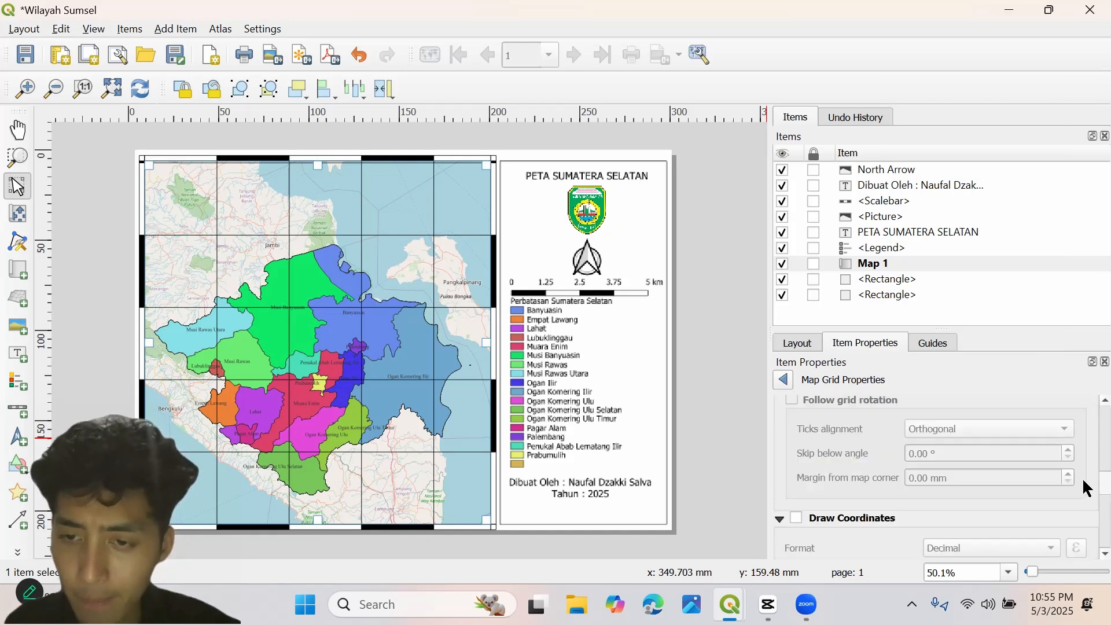
pyautogui.scroll(2, 1087, 463)
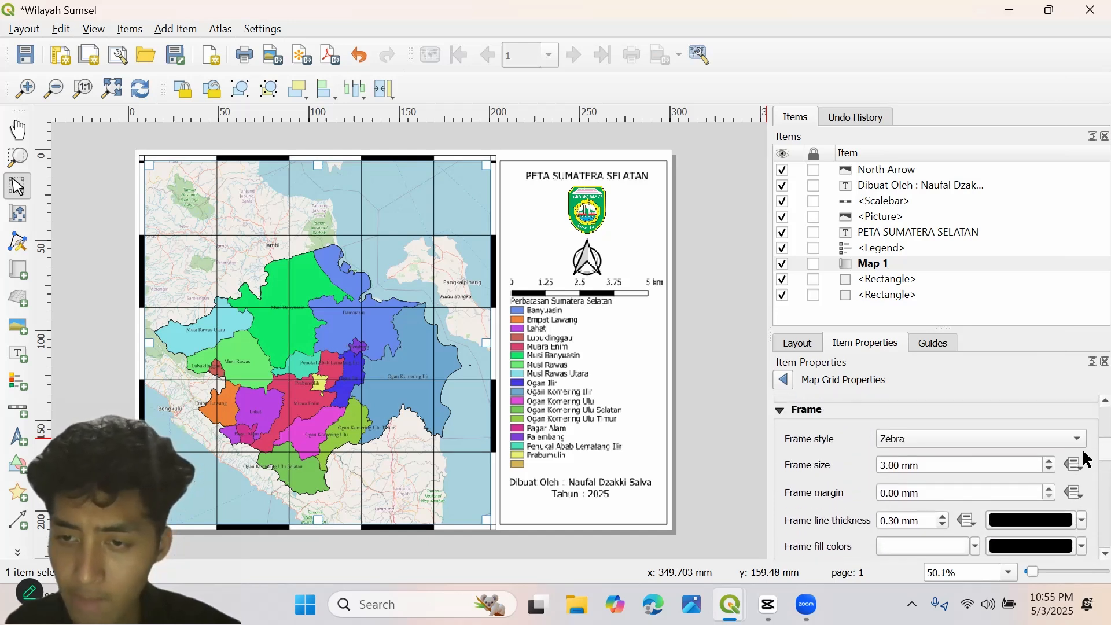
pyautogui.scroll(-2, 1087, 464)
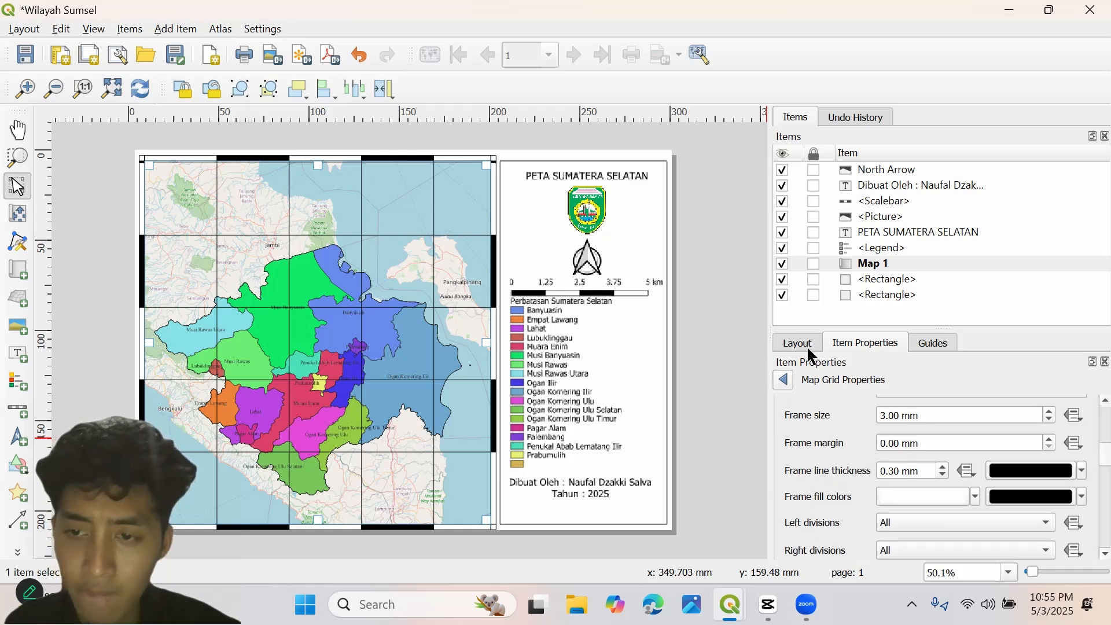
pyautogui.click(1005, 515)
pyautogui.click(1008, 523)
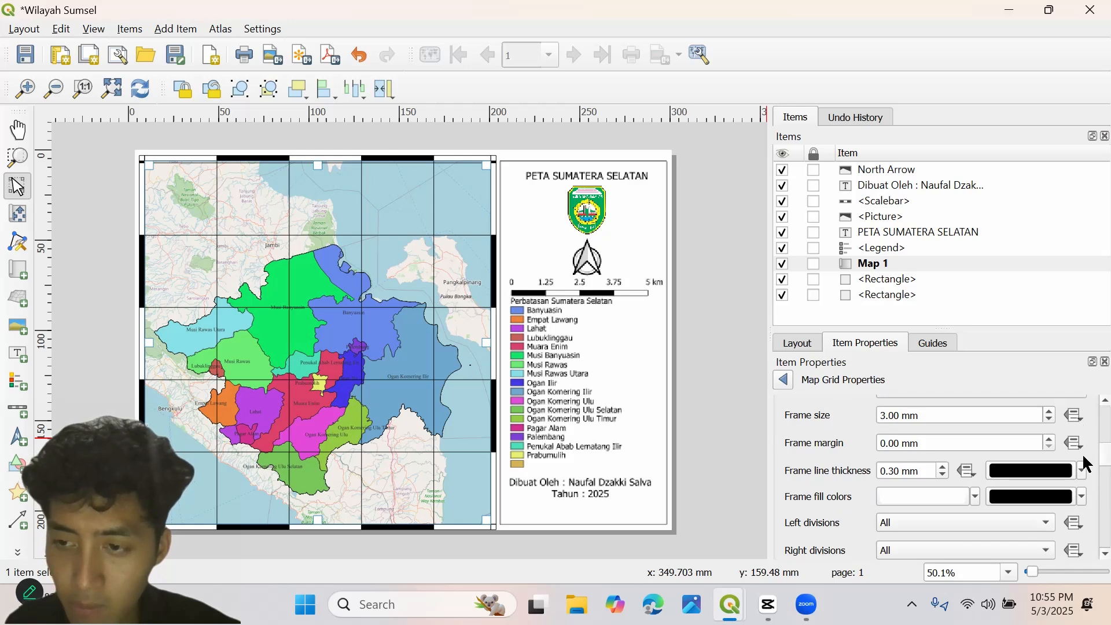
pyautogui.scroll(-8, 1087, 463)
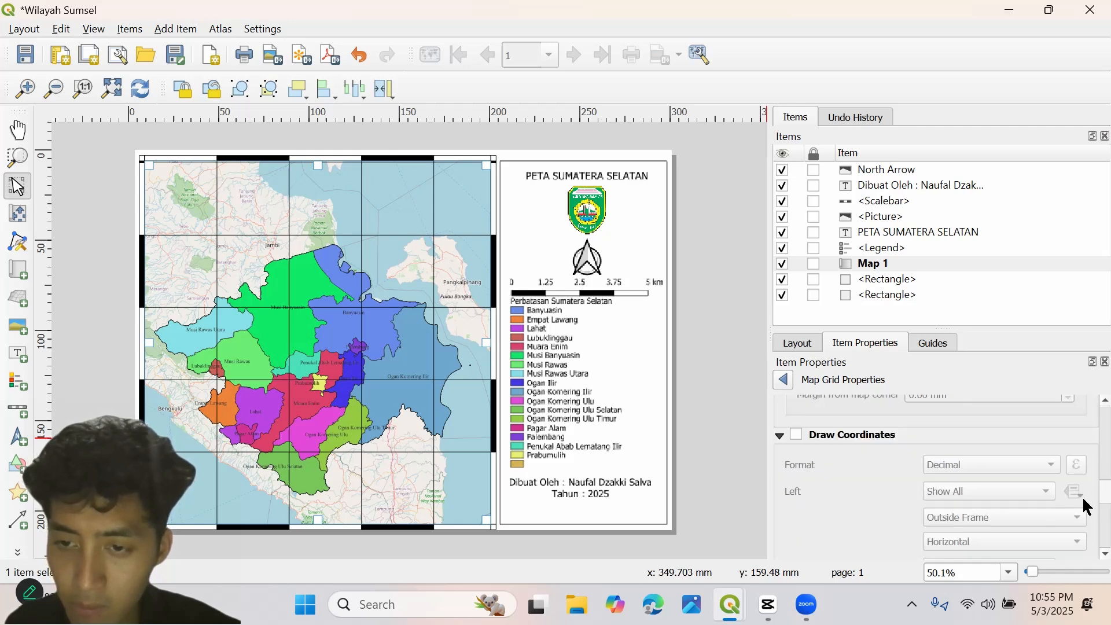
# - Examine the layout's general, export and variable settings and its page guides, returning to the map grid properties
pyautogui.scroll(-6, 1087, 507)
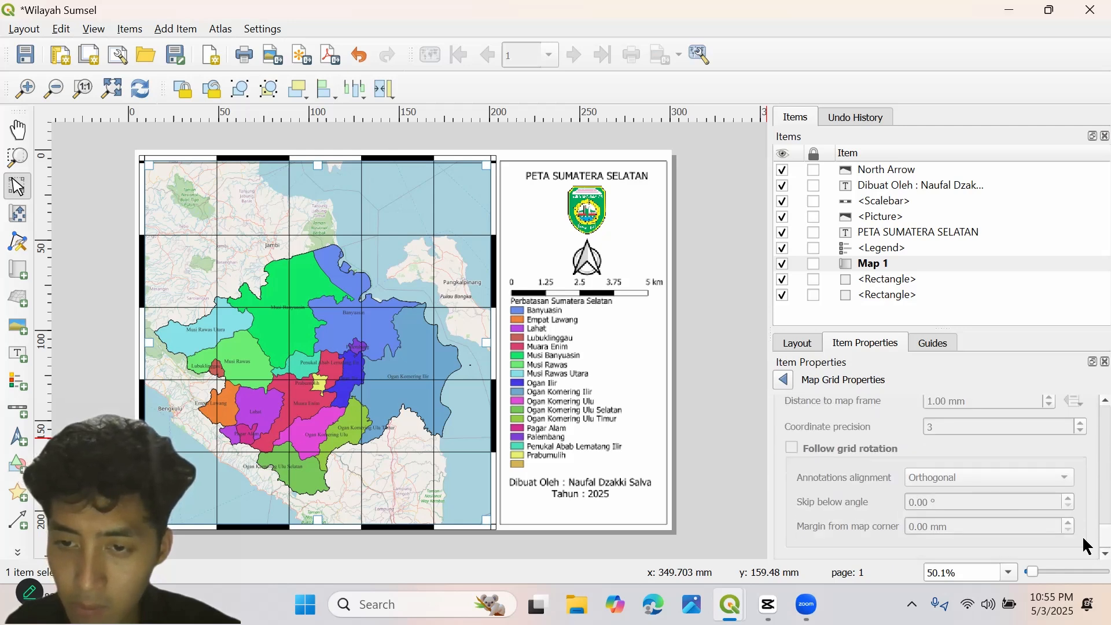
pyautogui.scroll(2, 1087, 546)
pyautogui.click(799, 346)
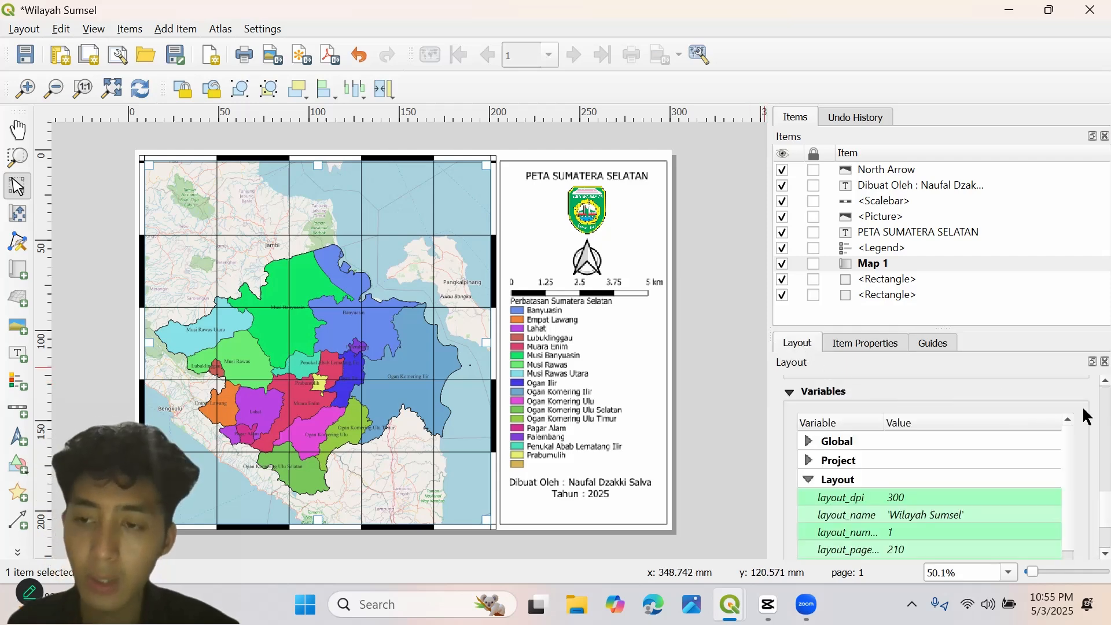
pyautogui.scroll(10, 1087, 416)
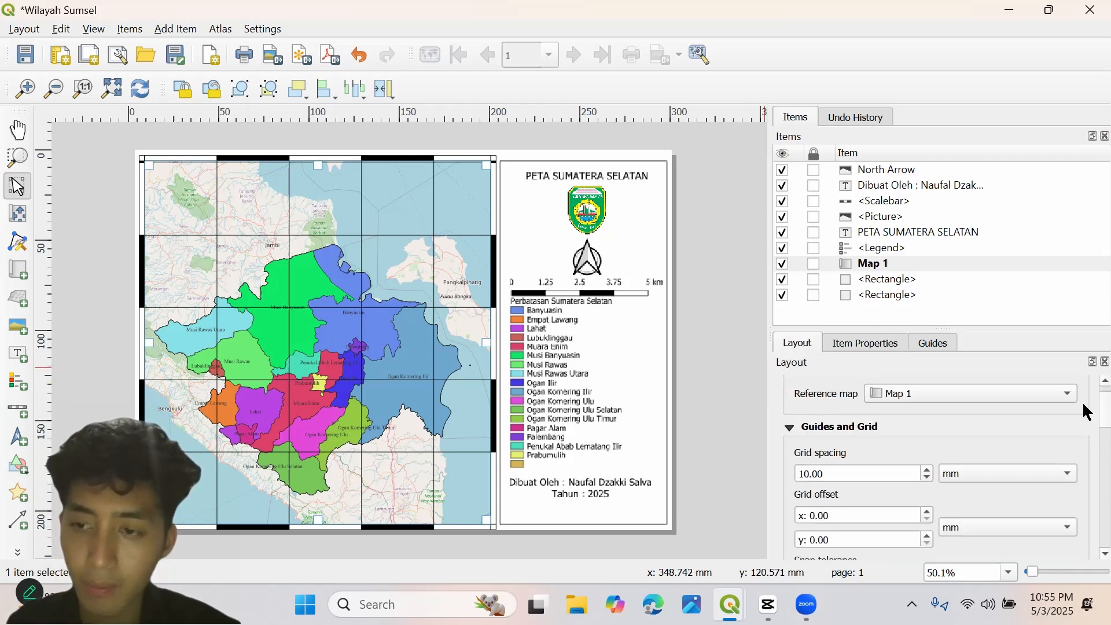
pyautogui.scroll(-6, 1086, 412)
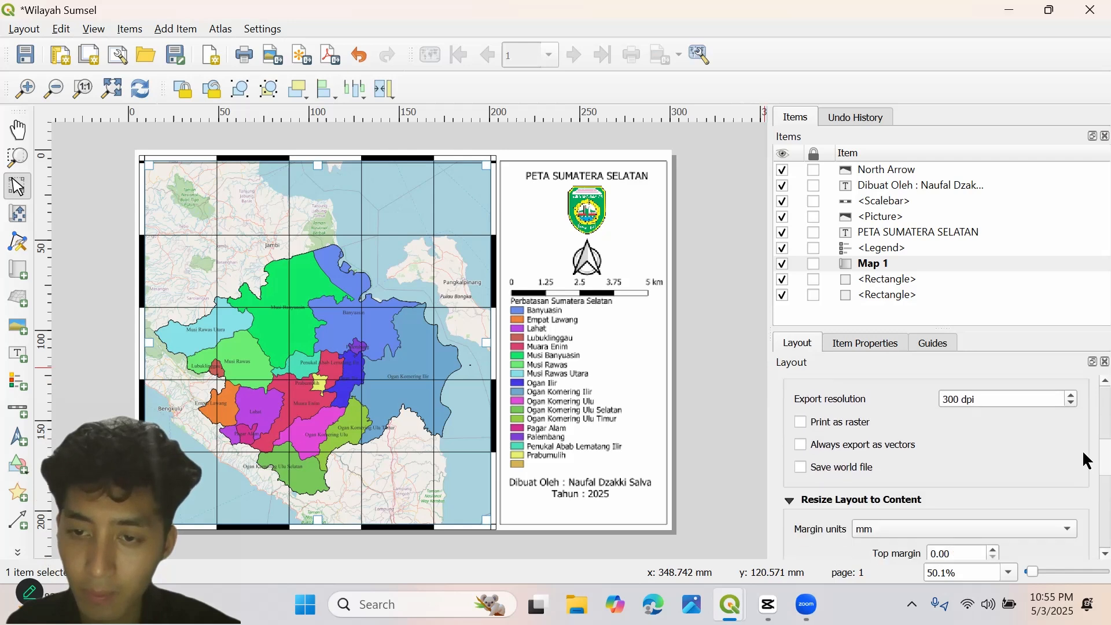
pyautogui.scroll(-6, 1087, 461)
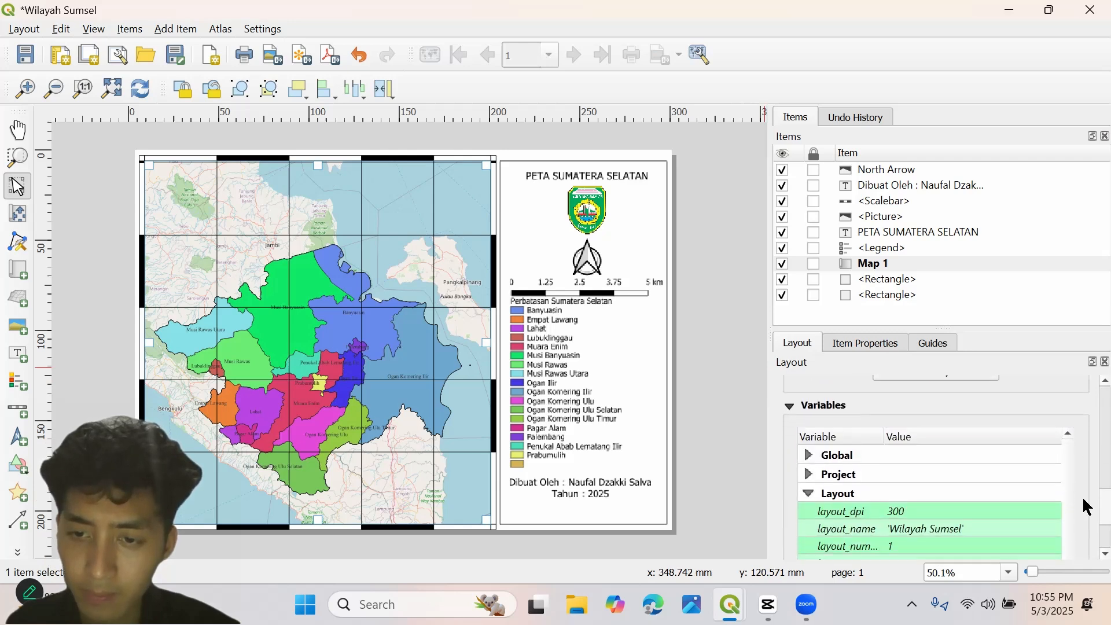
pyautogui.scroll(1, 1087, 503)
pyautogui.click(949, 346)
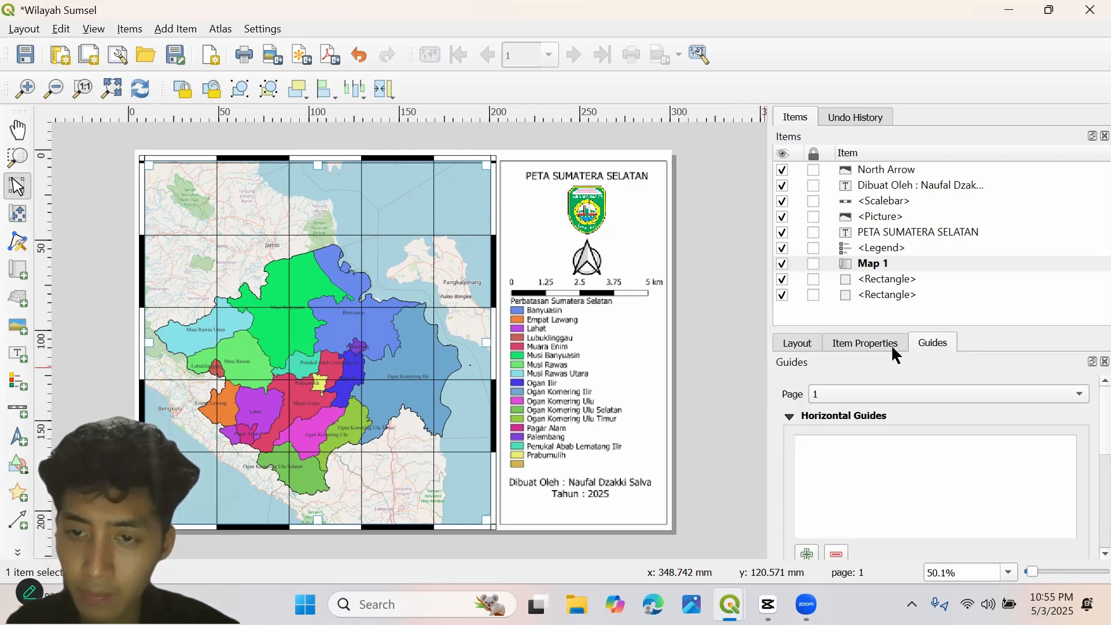
pyautogui.scroll(-6, 1083, 457)
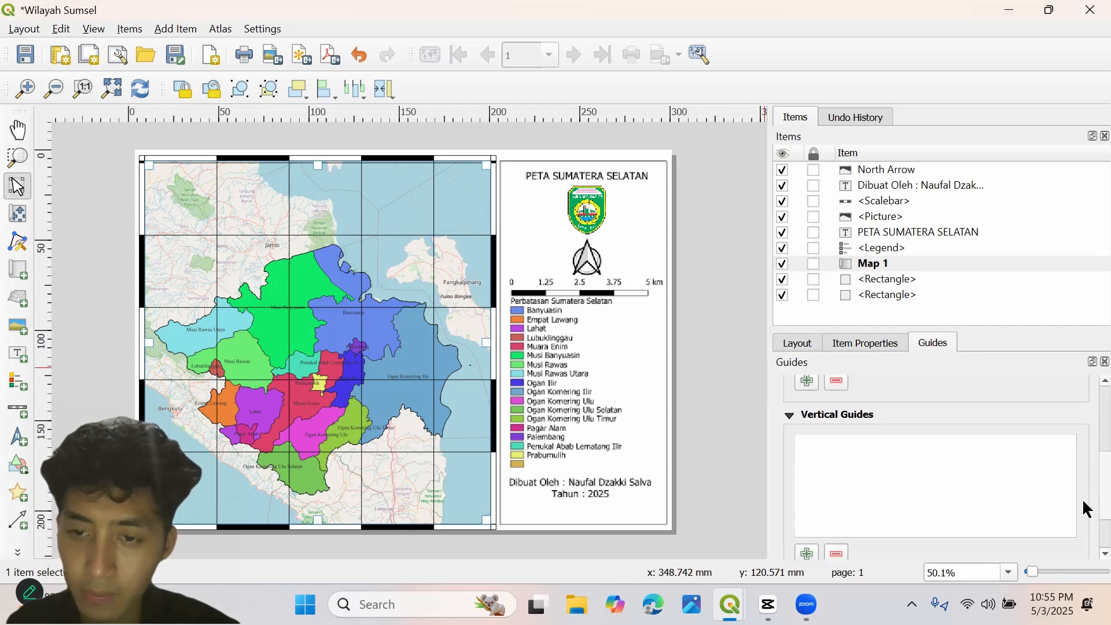
pyautogui.scroll(1, 1082, 530)
pyautogui.click(855, 343)
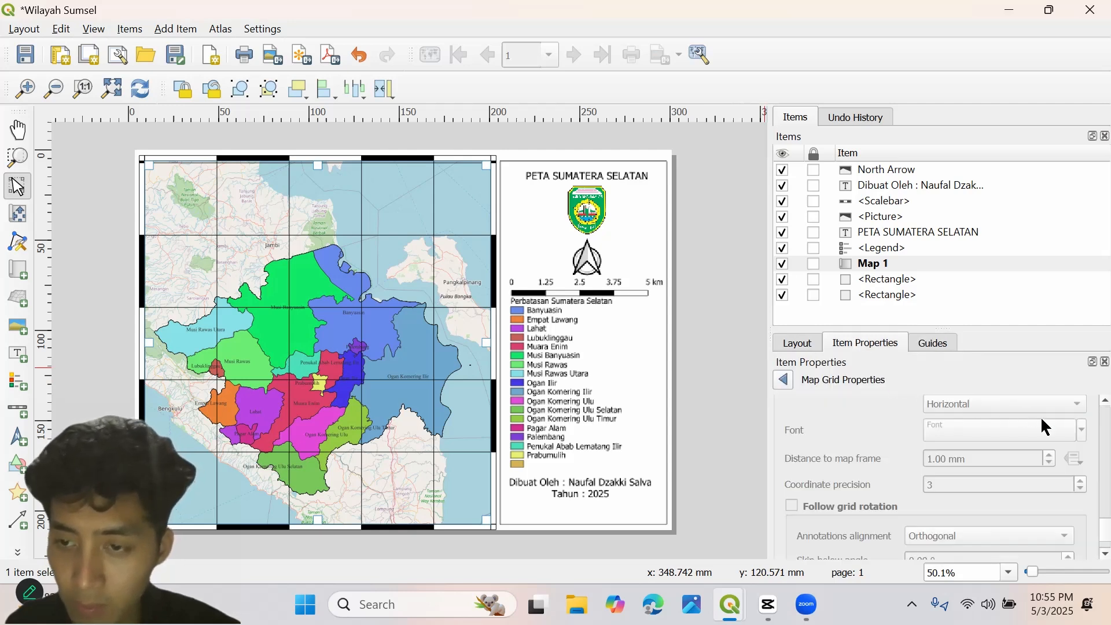
# - Review the map grid's division options along with its frame, line style, interval and CRS settings
pyautogui.scroll(5, 1045, 415)
pyautogui.scroll(3, 1086, 435)
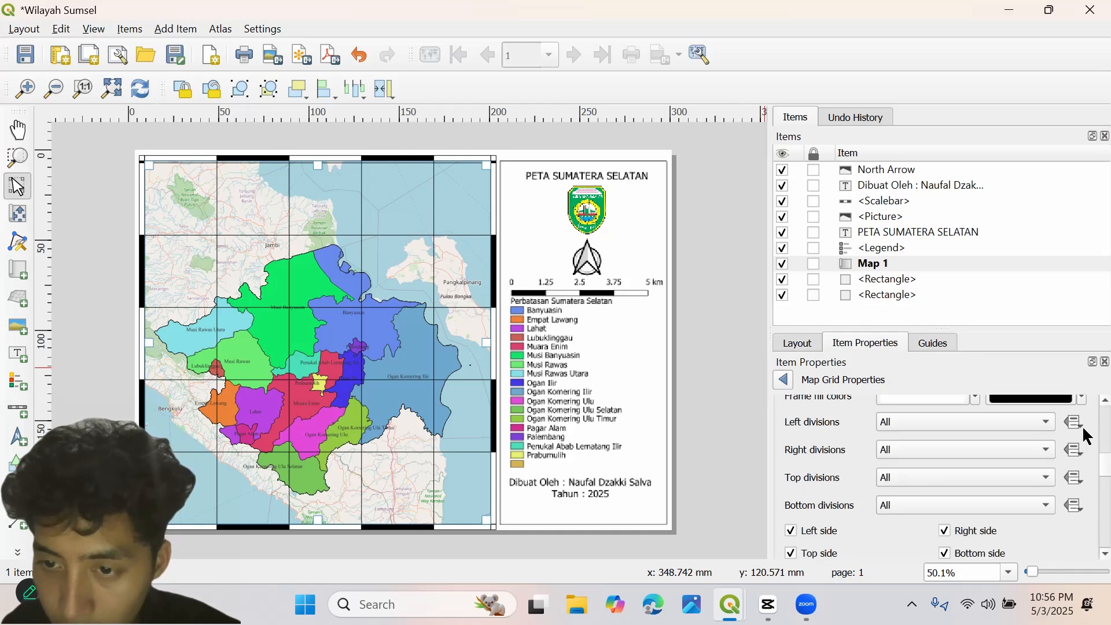
pyautogui.click(1045, 423)
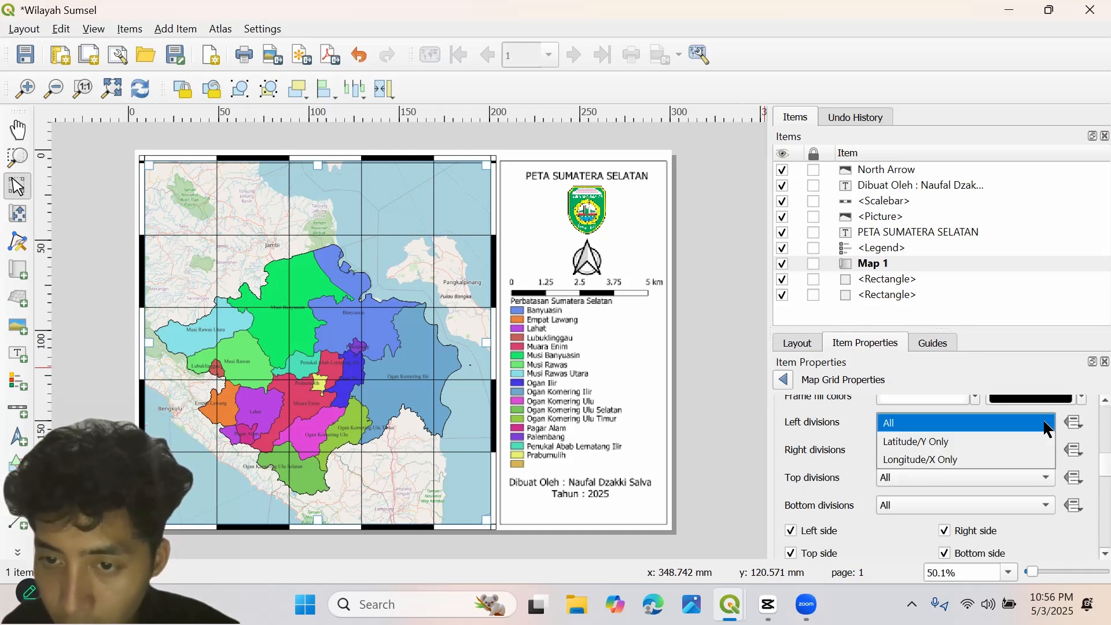
pyautogui.click(1048, 428)
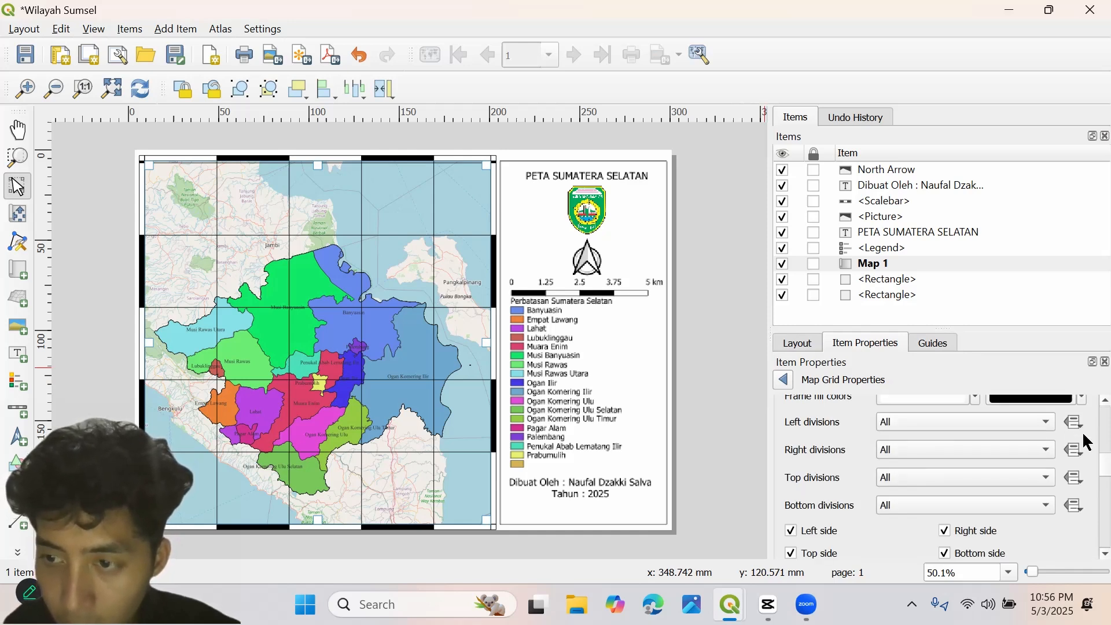
pyautogui.click(1028, 473)
pyautogui.click(1028, 474)
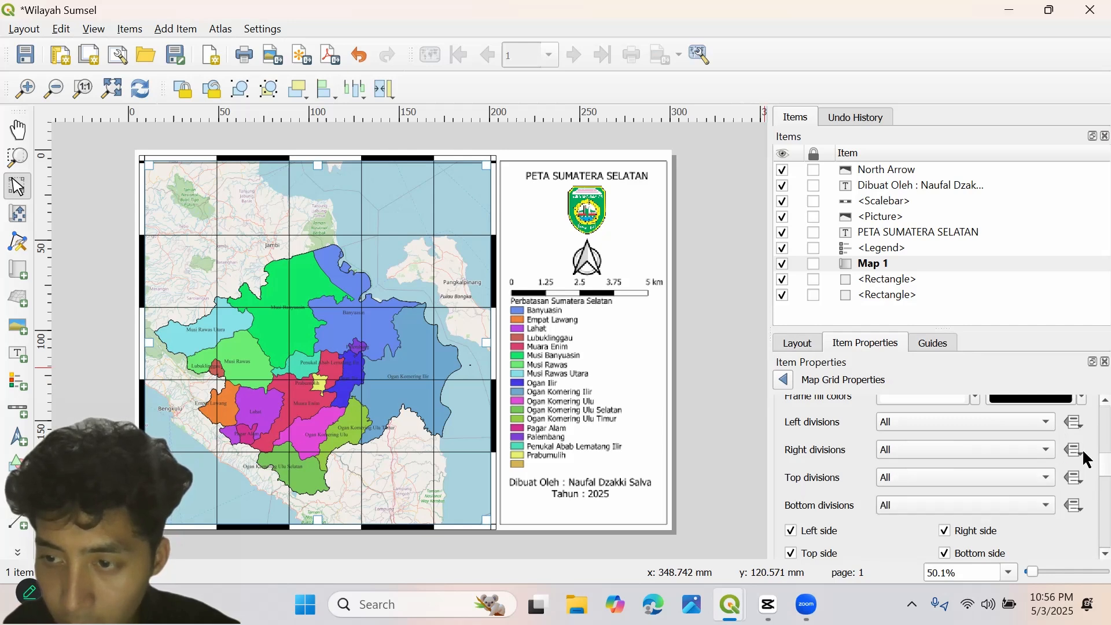
pyautogui.scroll(7, 1088, 467)
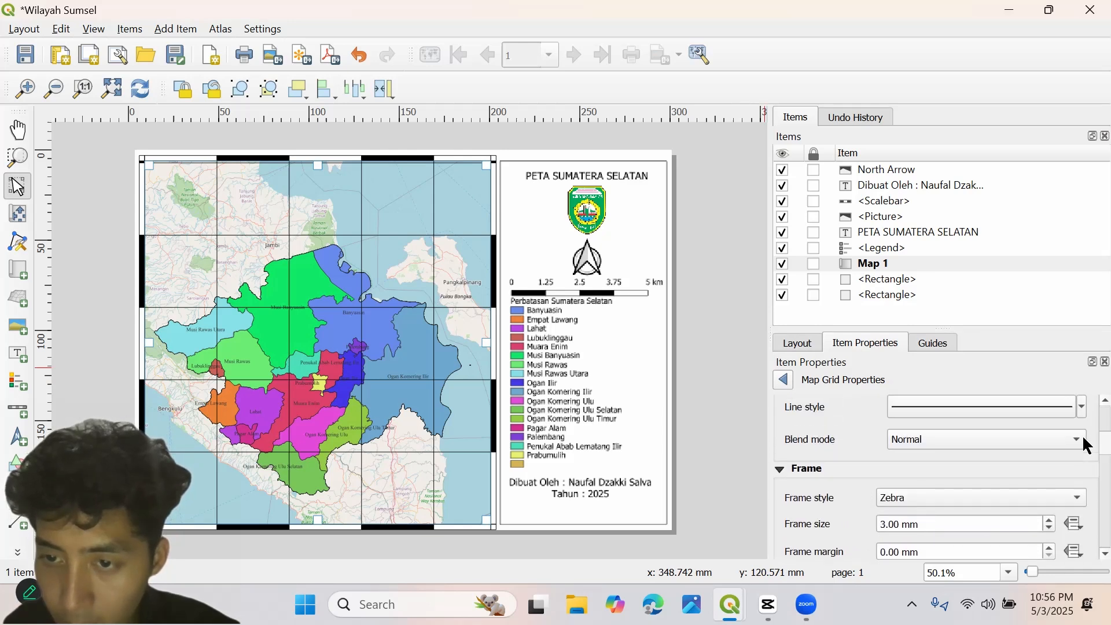
pyautogui.scroll(6, 1088, 440)
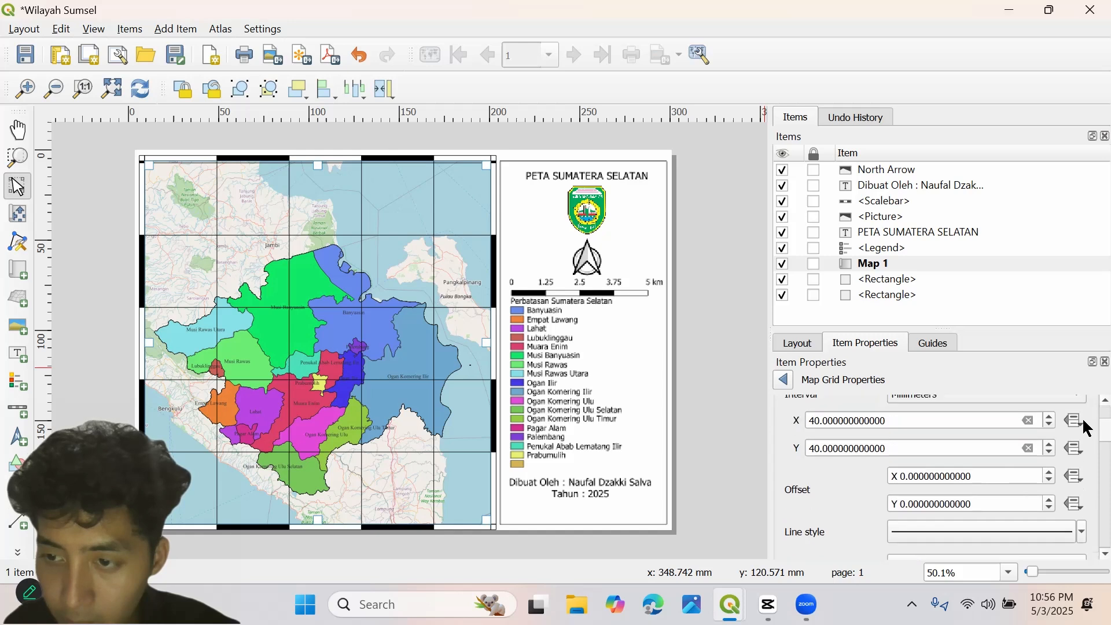
pyautogui.scroll(1, 1088, 421)
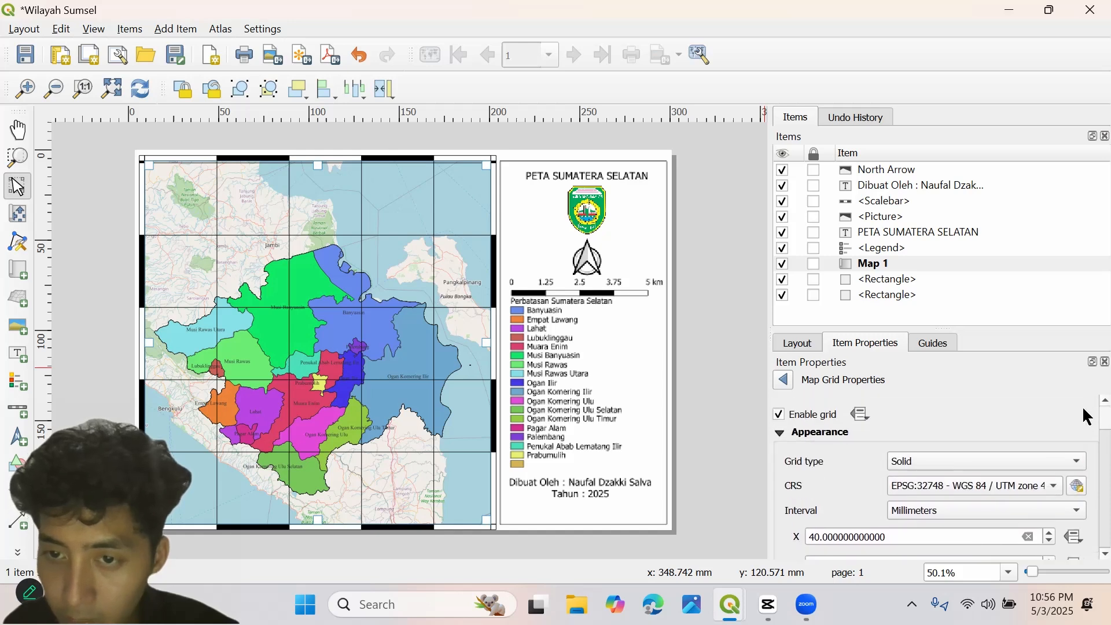
# - Turn on Draw Coordinates for the map grid
pyautogui.scroll(-10, 1085, 440)
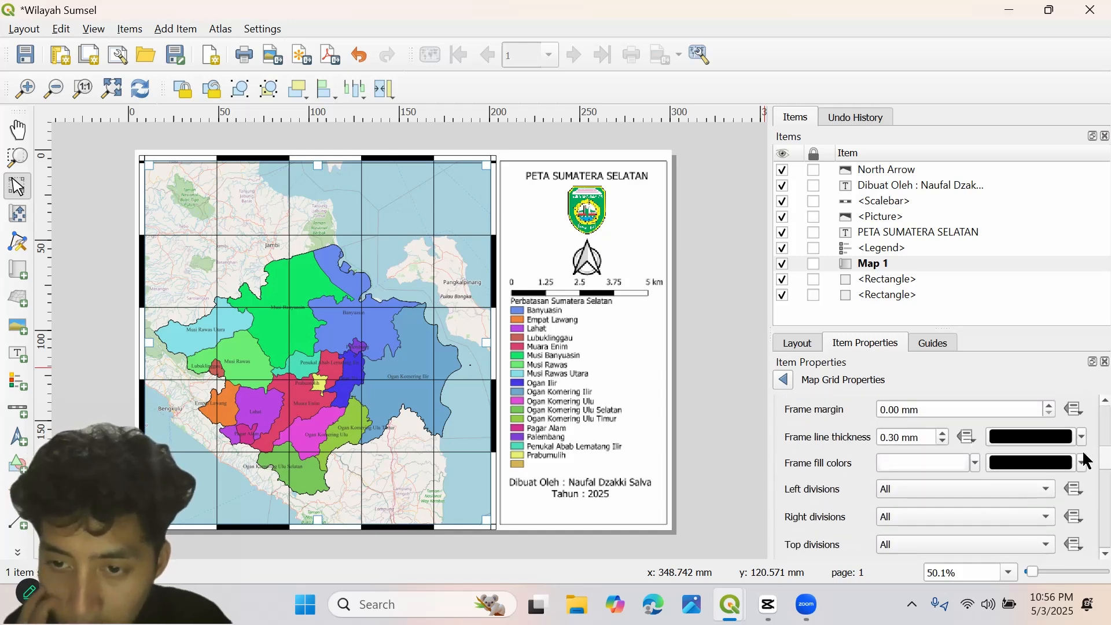
pyautogui.scroll(3, 1088, 461)
pyautogui.scroll(-3, 1088, 461)
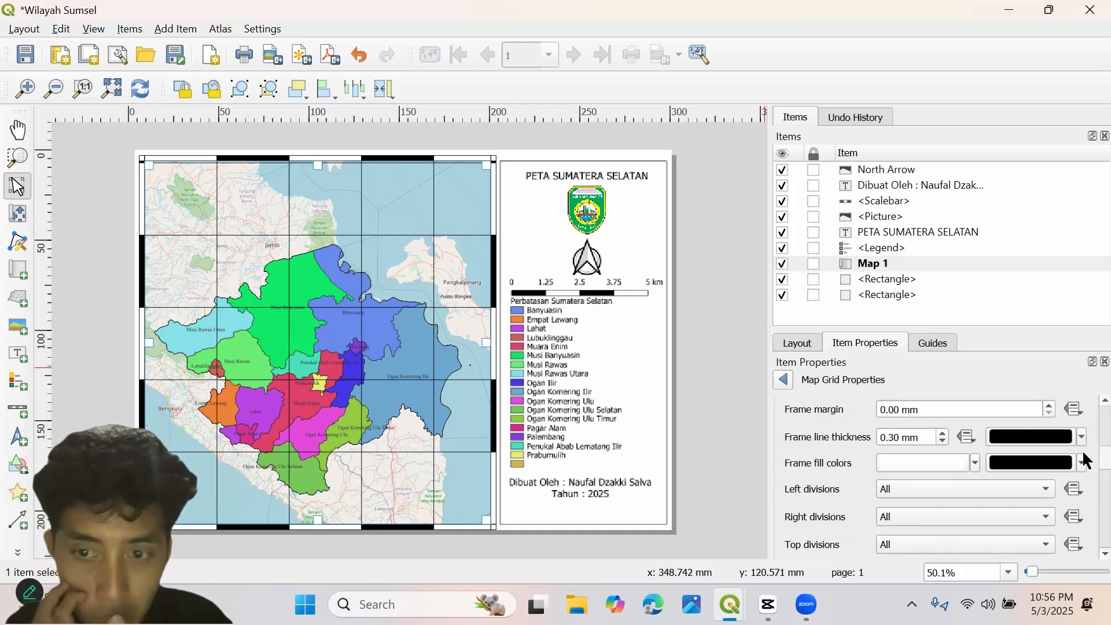
pyautogui.scroll(-6, 1087, 461)
pyautogui.scroll(-9, 1088, 470)
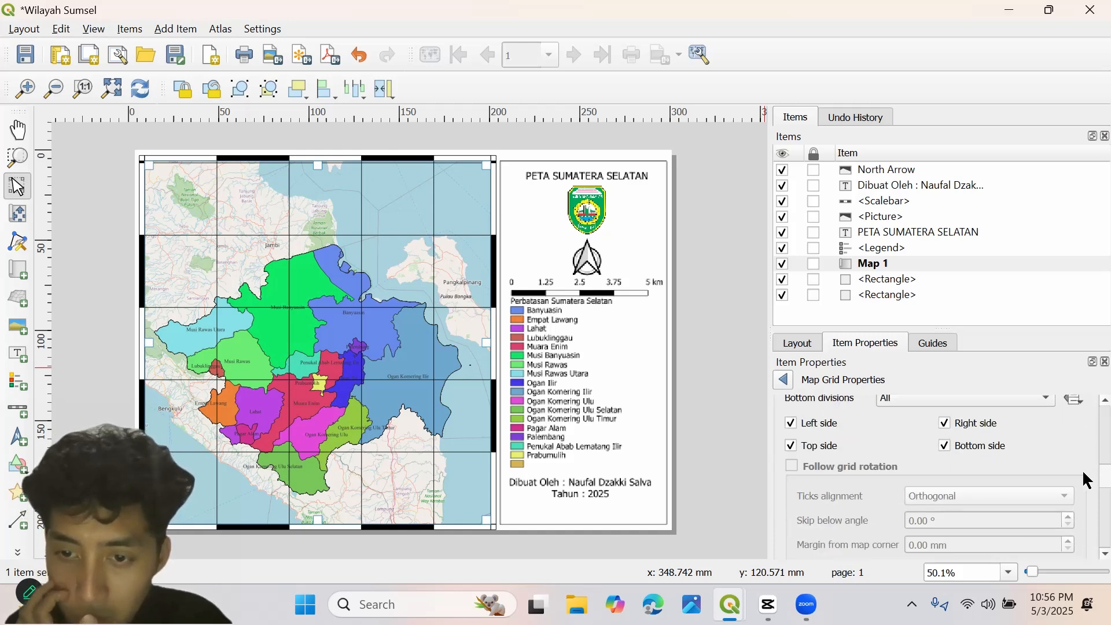
pyautogui.scroll(-4, 1085, 492)
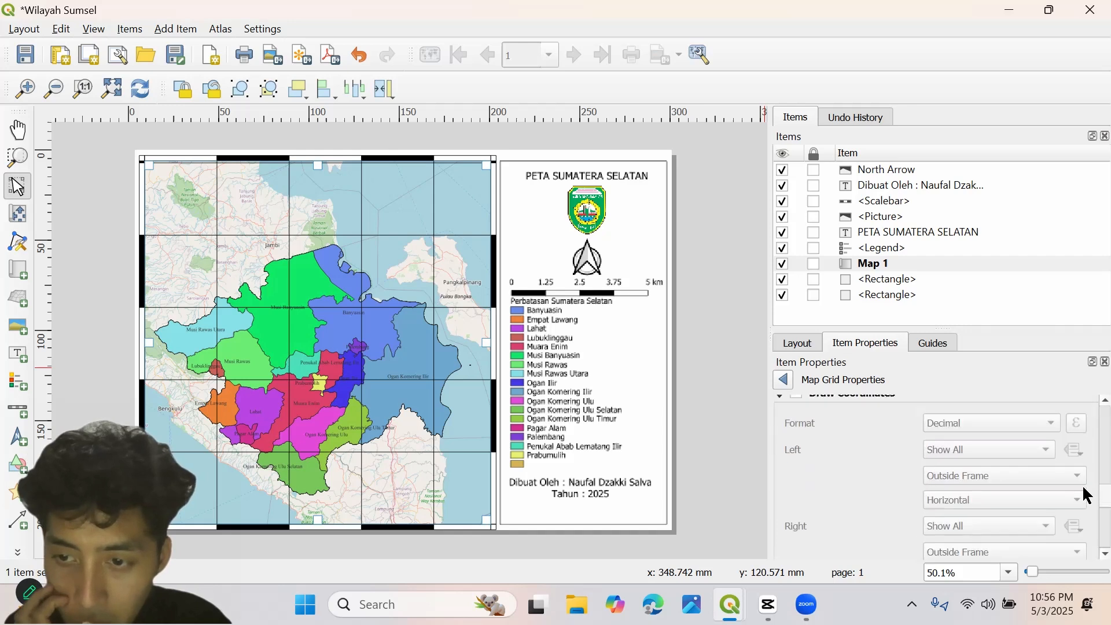
pyautogui.click(798, 401)
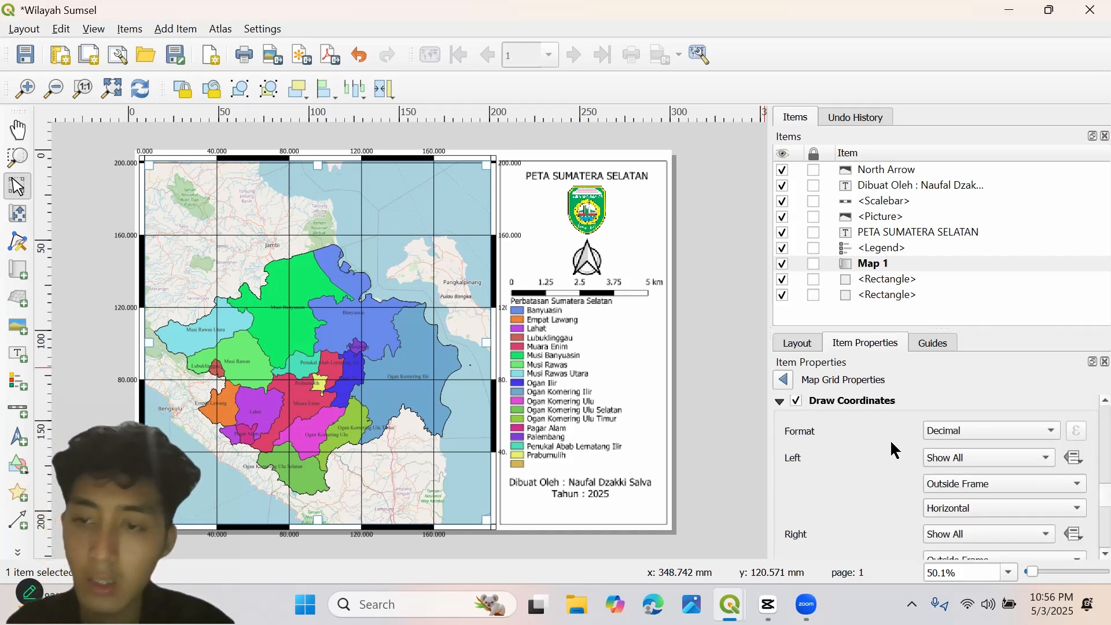
# - Check the choices for the grid's left coordinates, try the Custom coordinate format, and restore the format to Decimal
pyautogui.click(1041, 461)
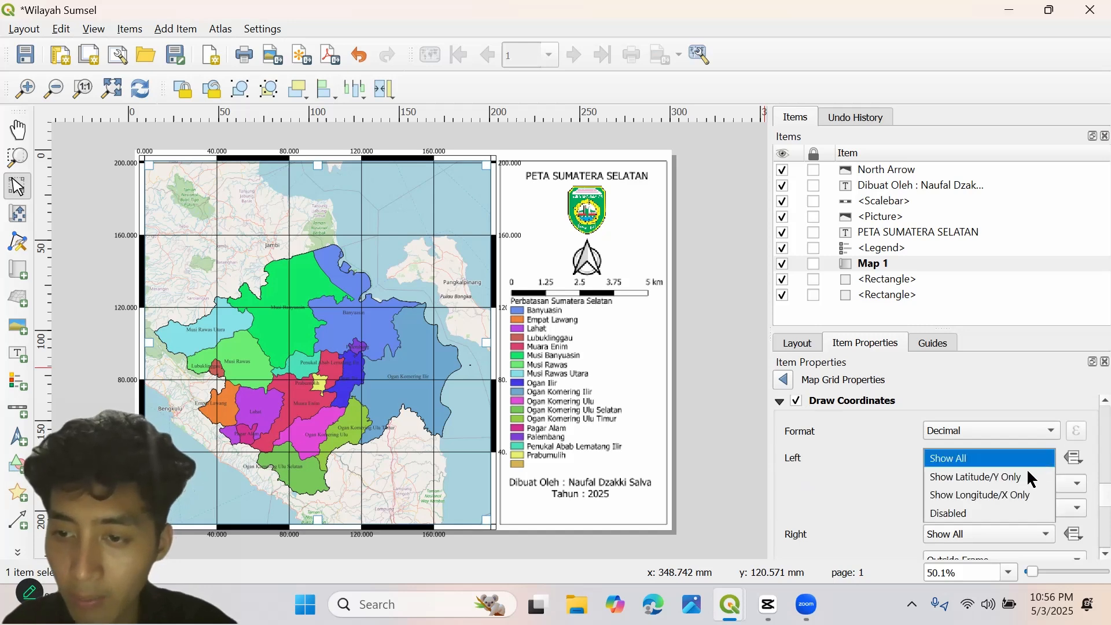
pyautogui.scroll(3, 1088, 439)
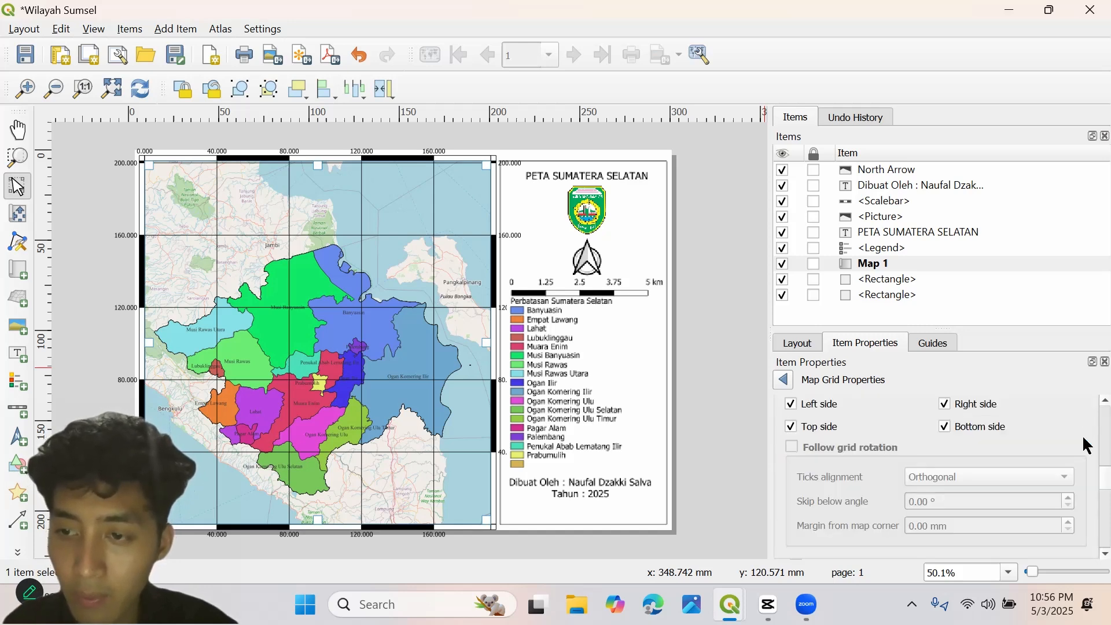
pyautogui.scroll(-3, 1088, 446)
pyautogui.scroll(8, 1087, 463)
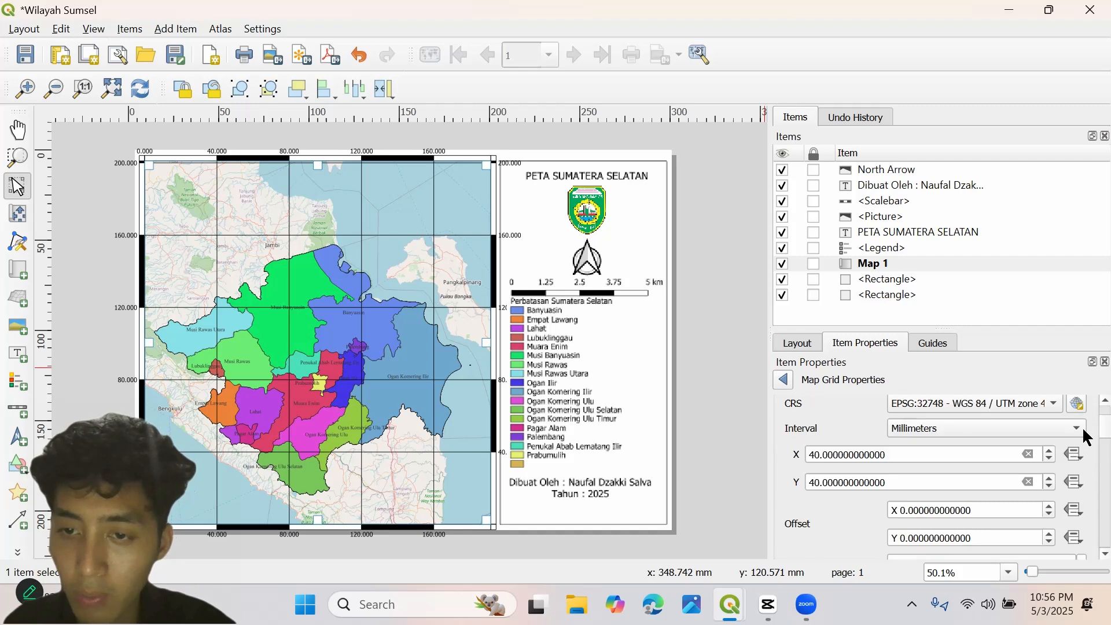
pyautogui.scroll(-12, 1087, 457)
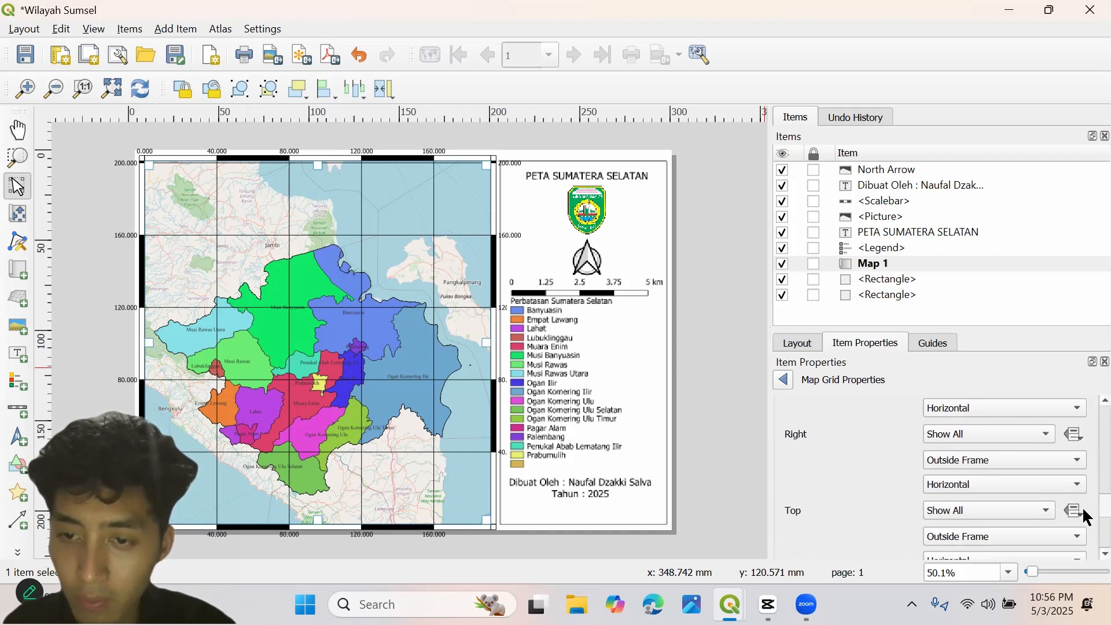
pyautogui.scroll(1, 1082, 497)
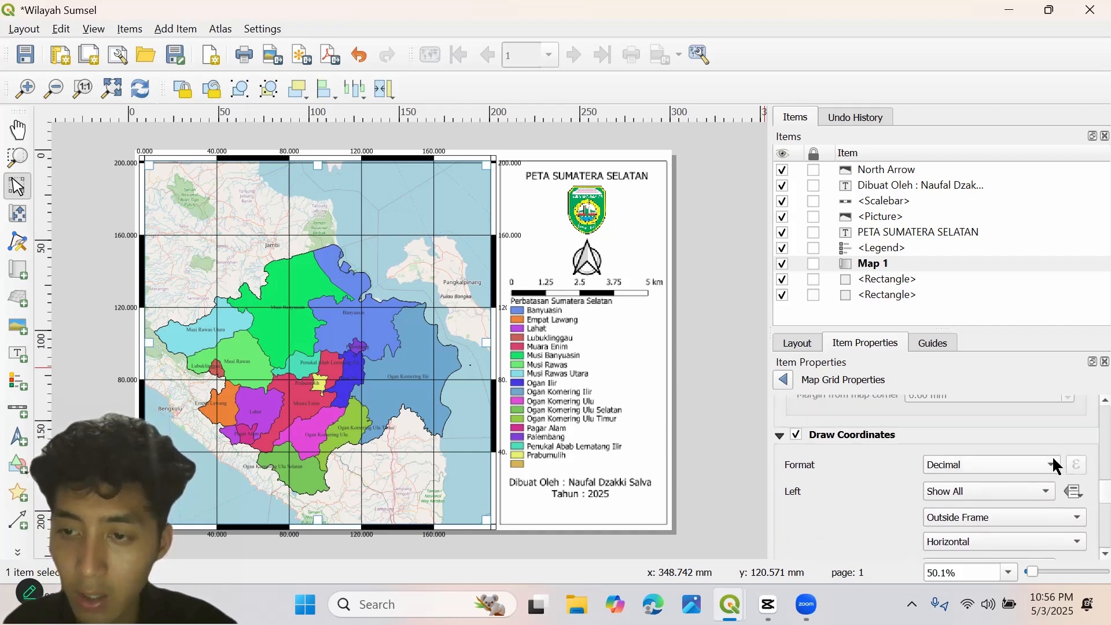
pyautogui.click(1052, 467)
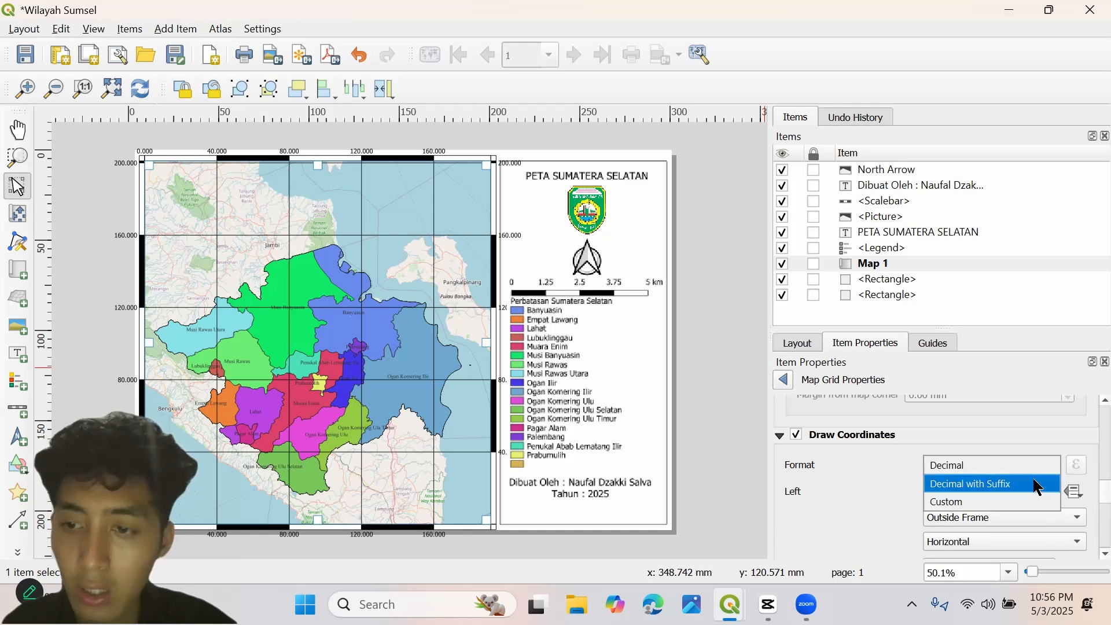
pyautogui.click(997, 502)
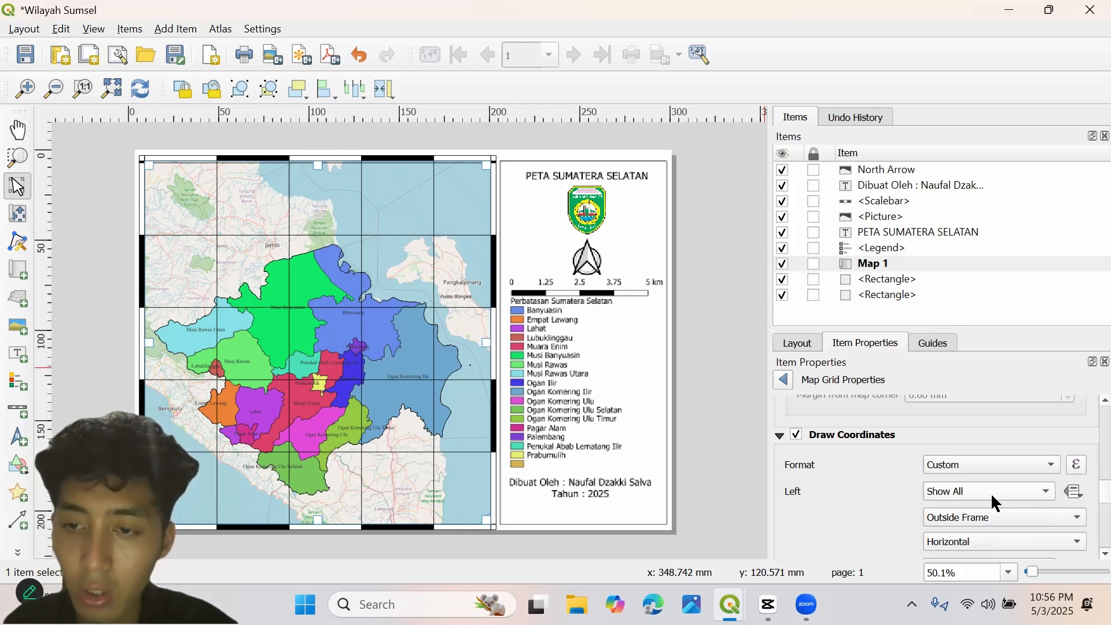
pyautogui.click(1012, 467)
pyautogui.click(999, 430)
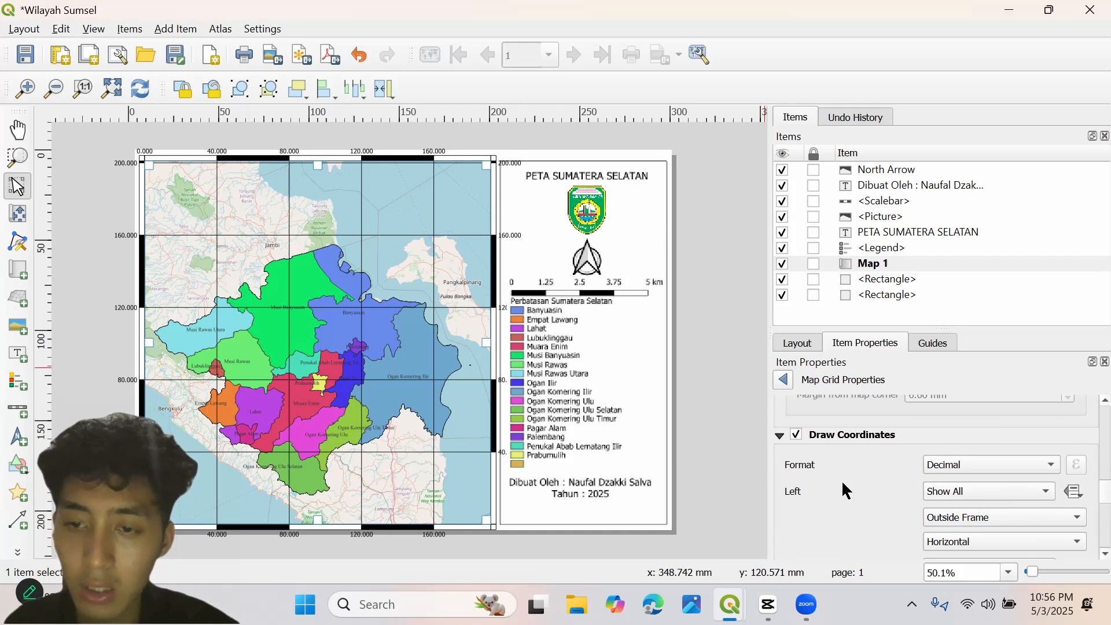
# - Try the Vertical Ascending orientation for the map grid's bottom coordinates and restore it to Horizontal
pyautogui.scroll(-3, 845, 495)
pyautogui.scroll(1, 845, 496)
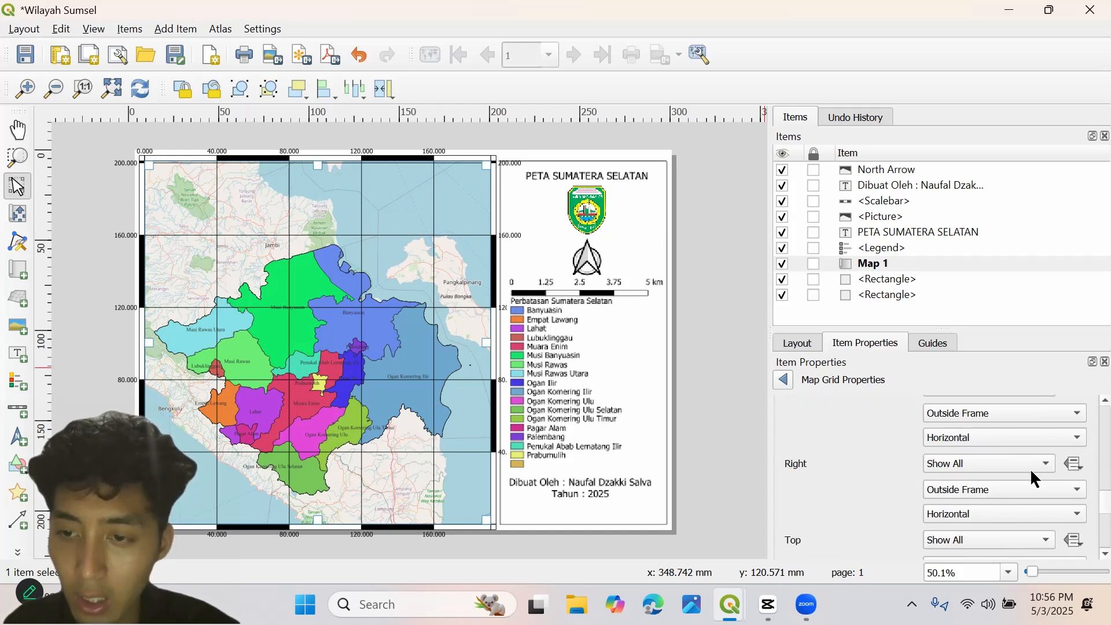
pyautogui.scroll(-3, 861, 501)
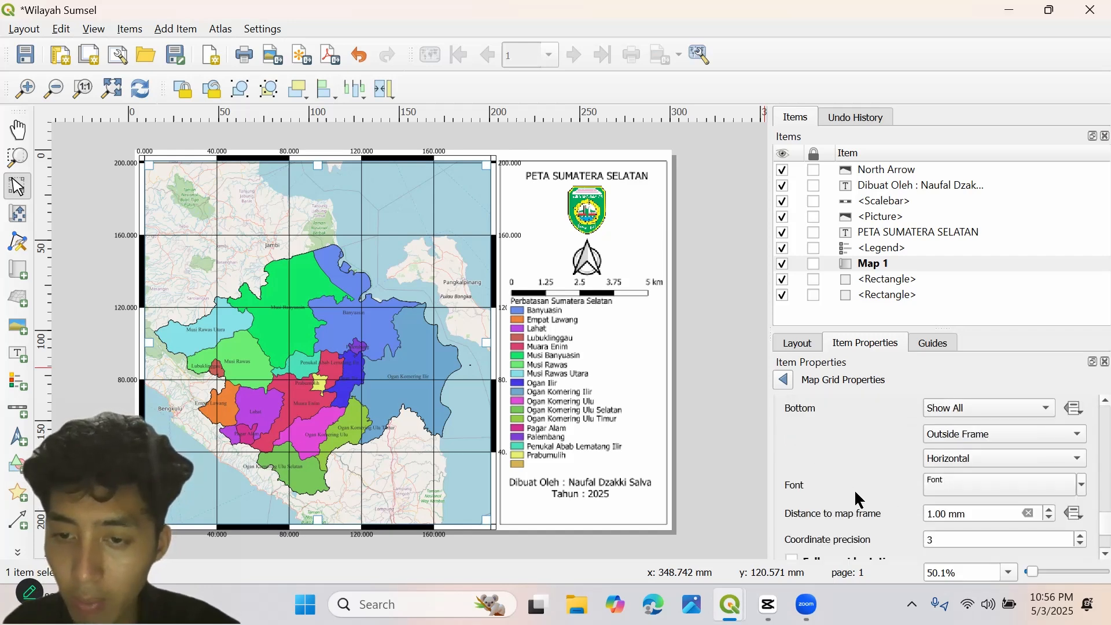
pyautogui.scroll(-2, 860, 501)
pyautogui.scroll(1, 859, 495)
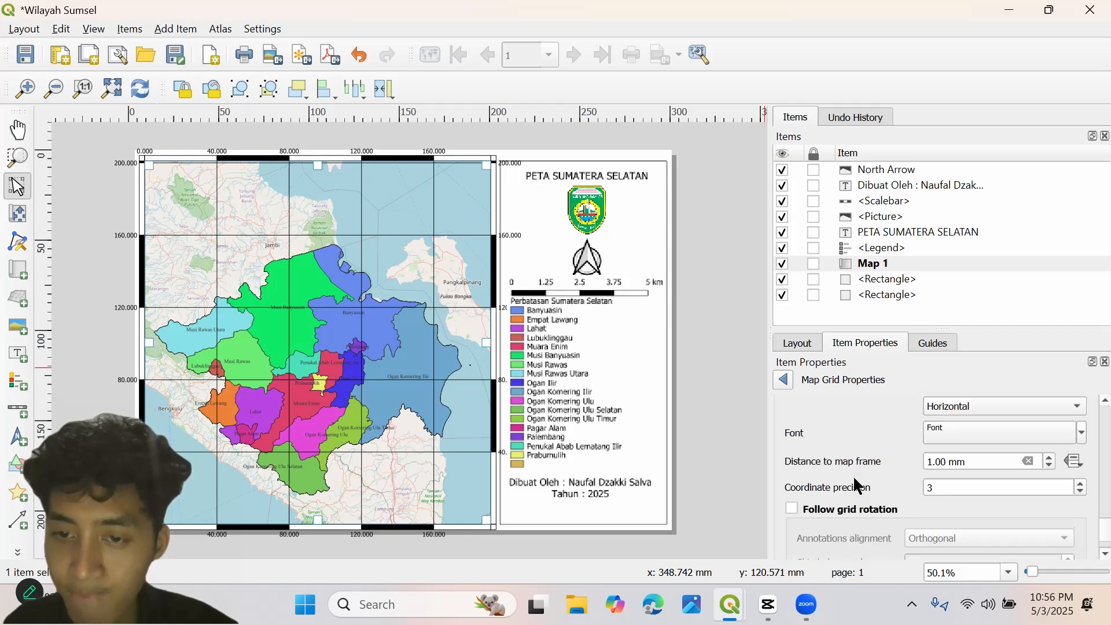
pyautogui.scroll(2, 859, 486)
pyautogui.click(1040, 495)
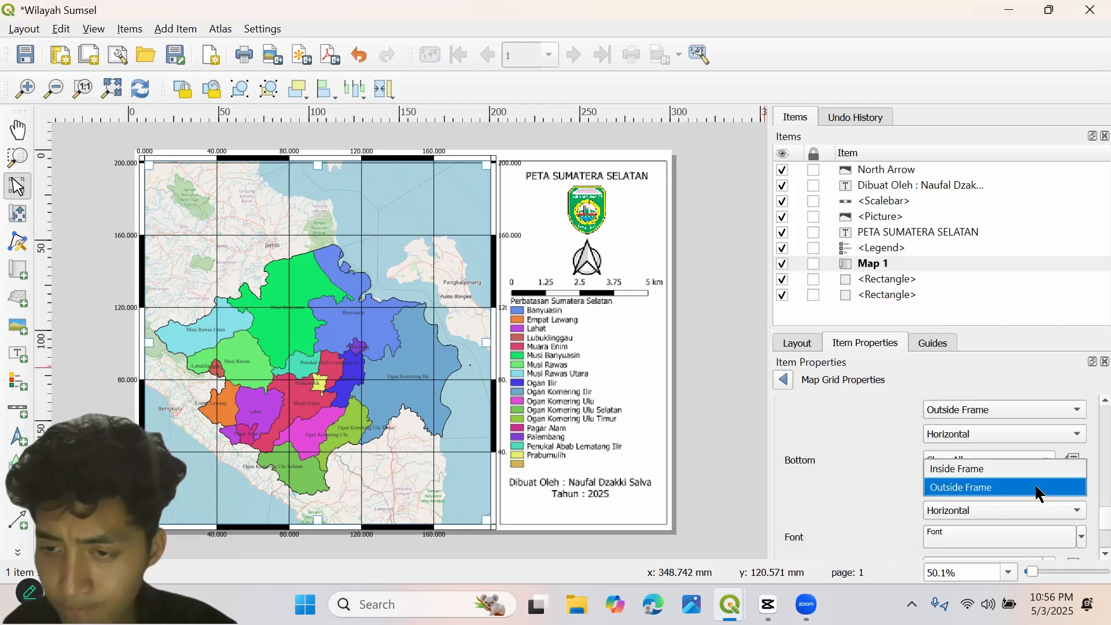
pyautogui.click(982, 489)
pyautogui.click(984, 517)
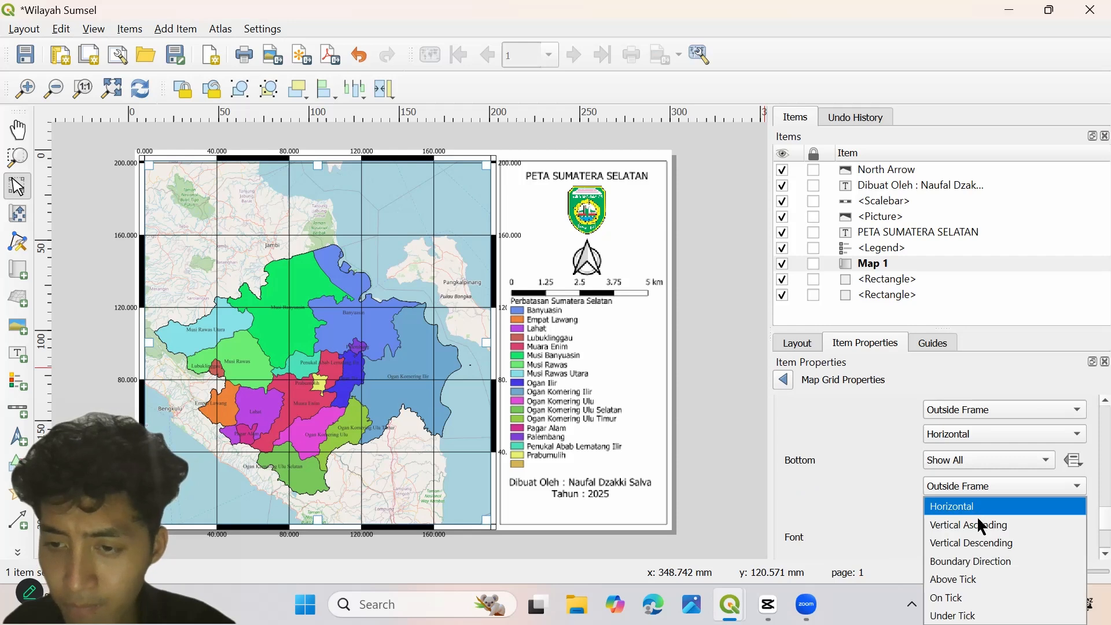
pyautogui.click(982, 526)
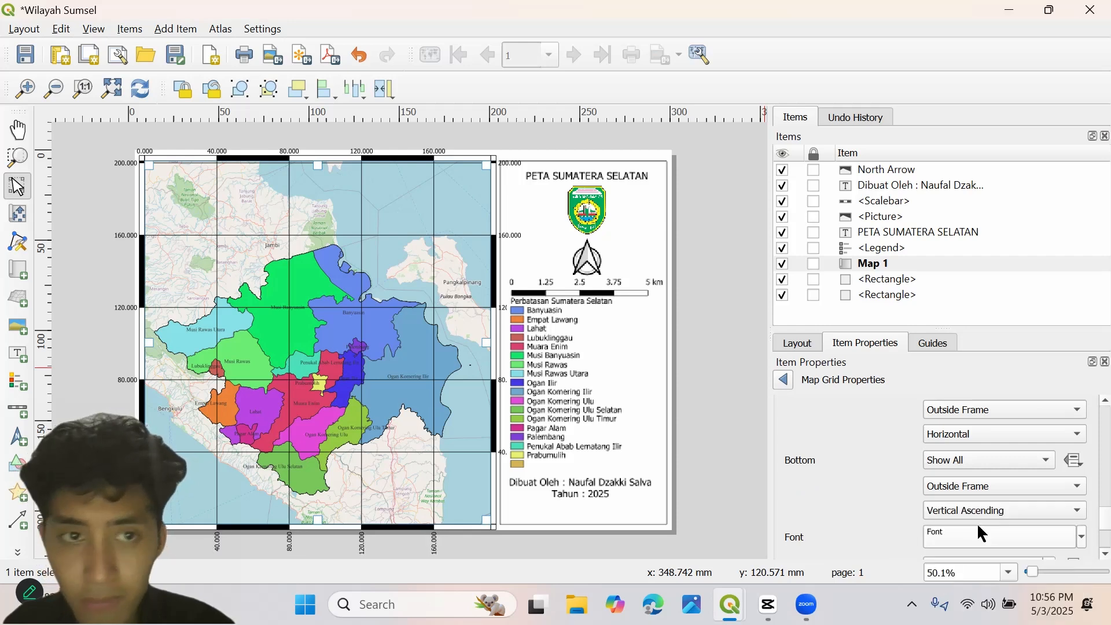
pyautogui.click(992, 510)
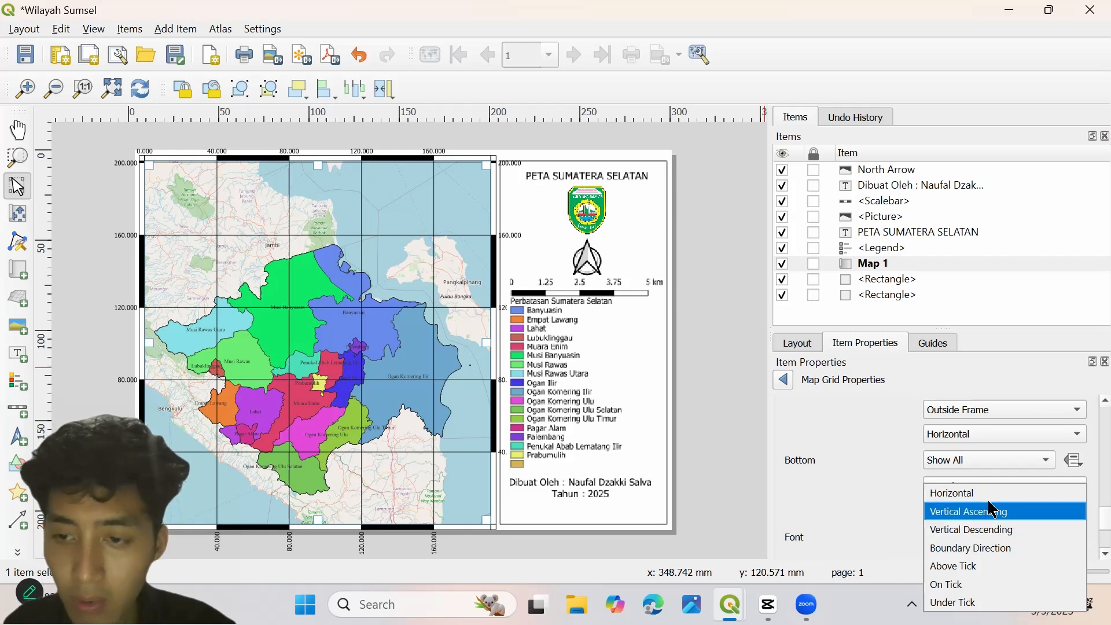
pyautogui.click(986, 495)
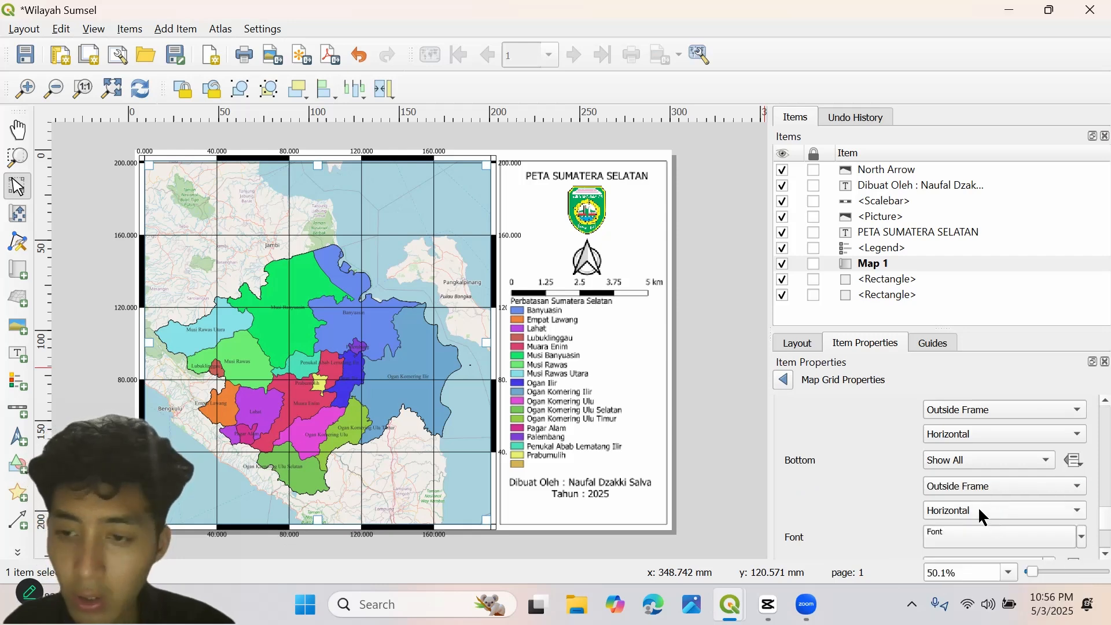
# - Set the orientation of the map grid's left coordinates to Vertical Ascending, keeping them outside the frame
pyautogui.scroll(-2, 850, 485)
pyautogui.scroll(5, 851, 485)
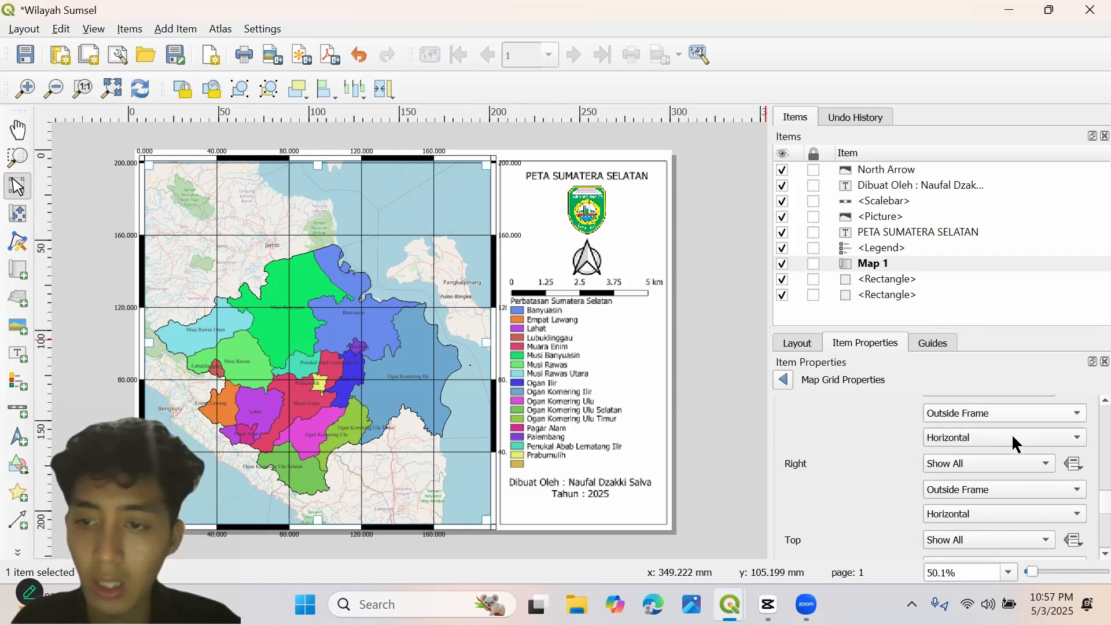
pyautogui.click(1058, 445)
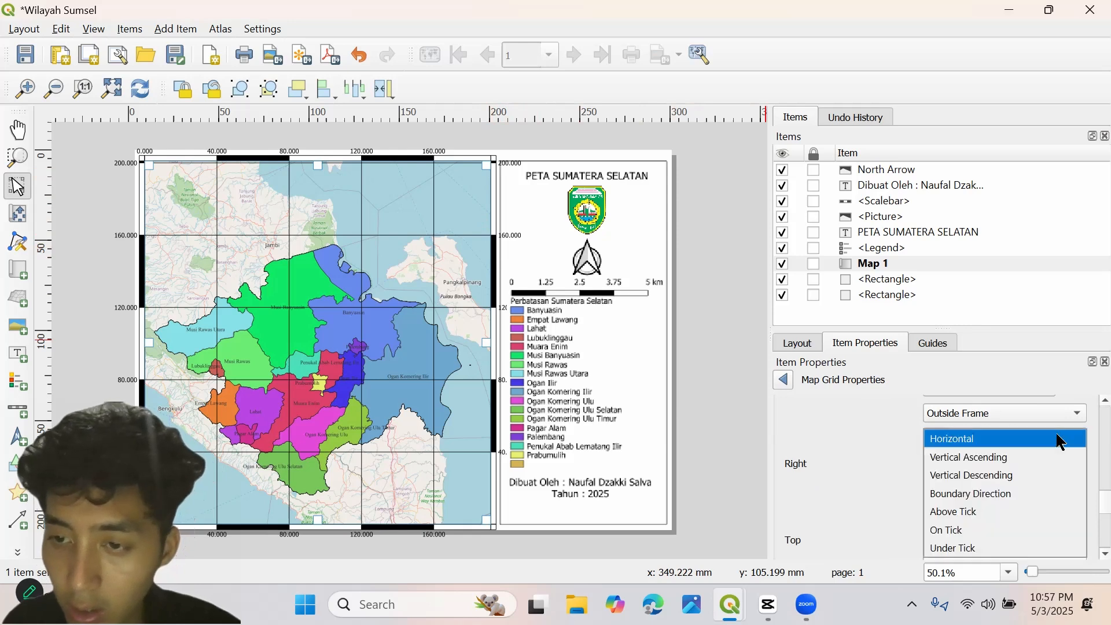
pyautogui.click(1022, 459)
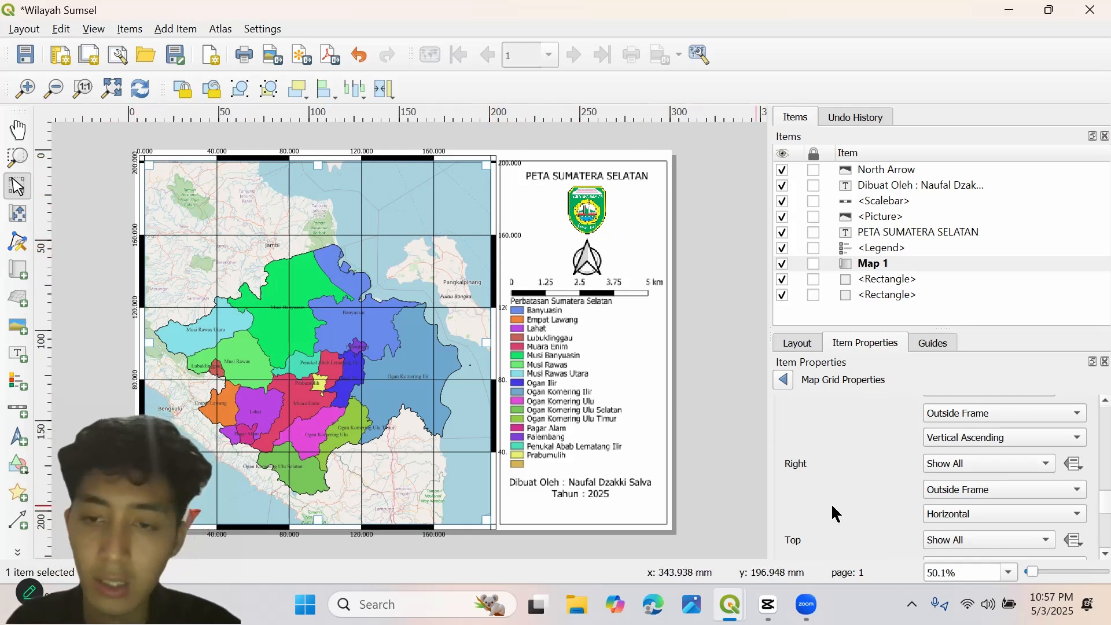
pyautogui.scroll(2, 870, 490)
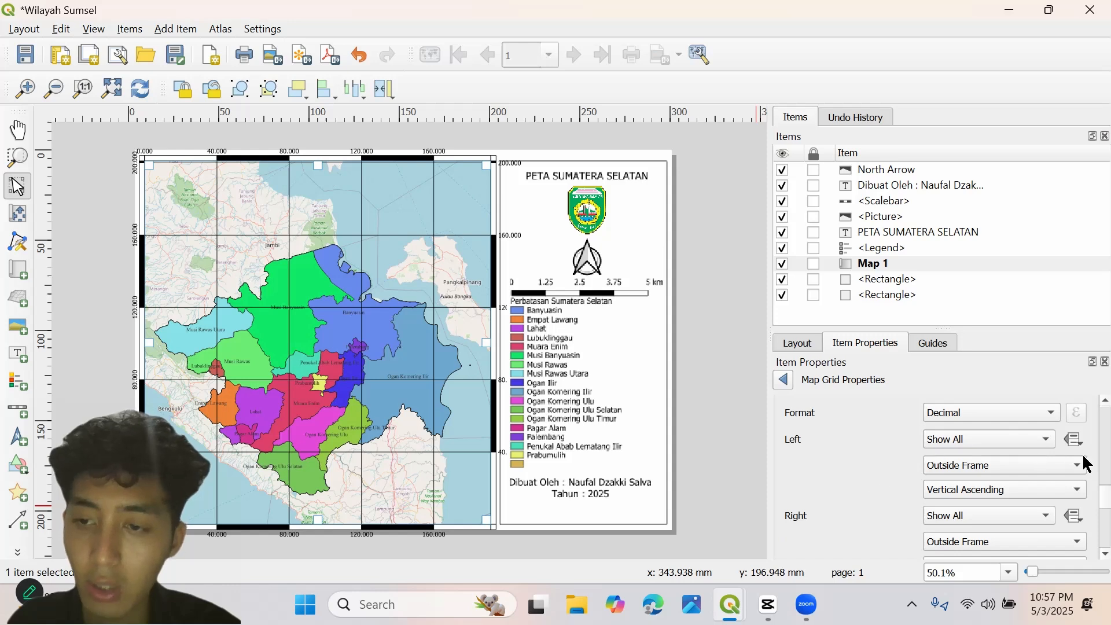
pyautogui.click(1074, 491)
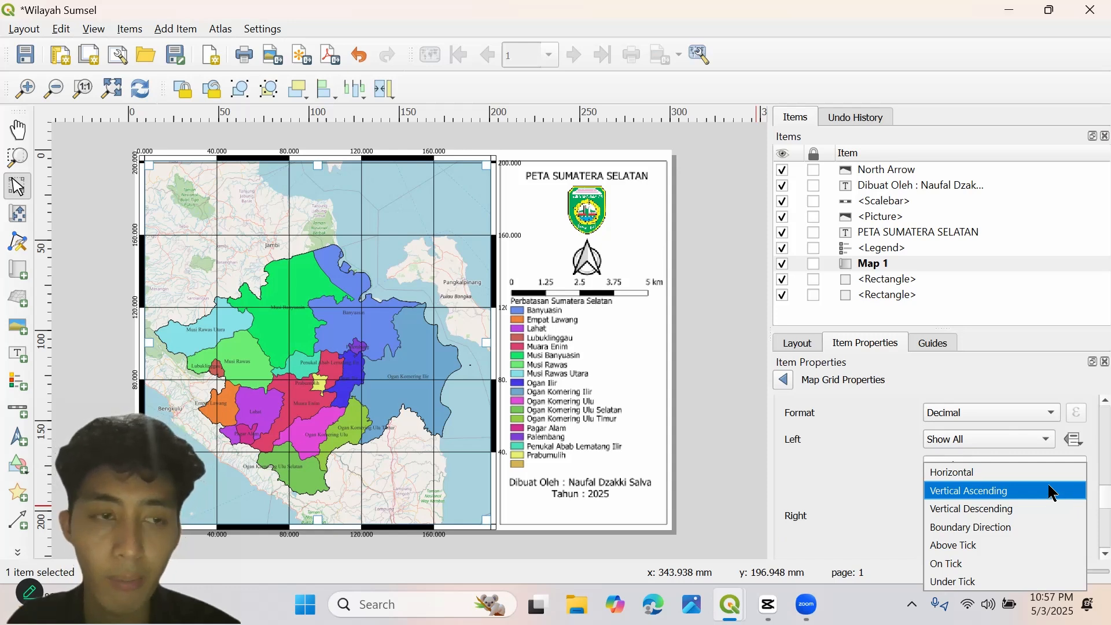
pyautogui.click(970, 496)
pyautogui.scroll(-3, 840, 484)
pyautogui.scroll(3, 841, 485)
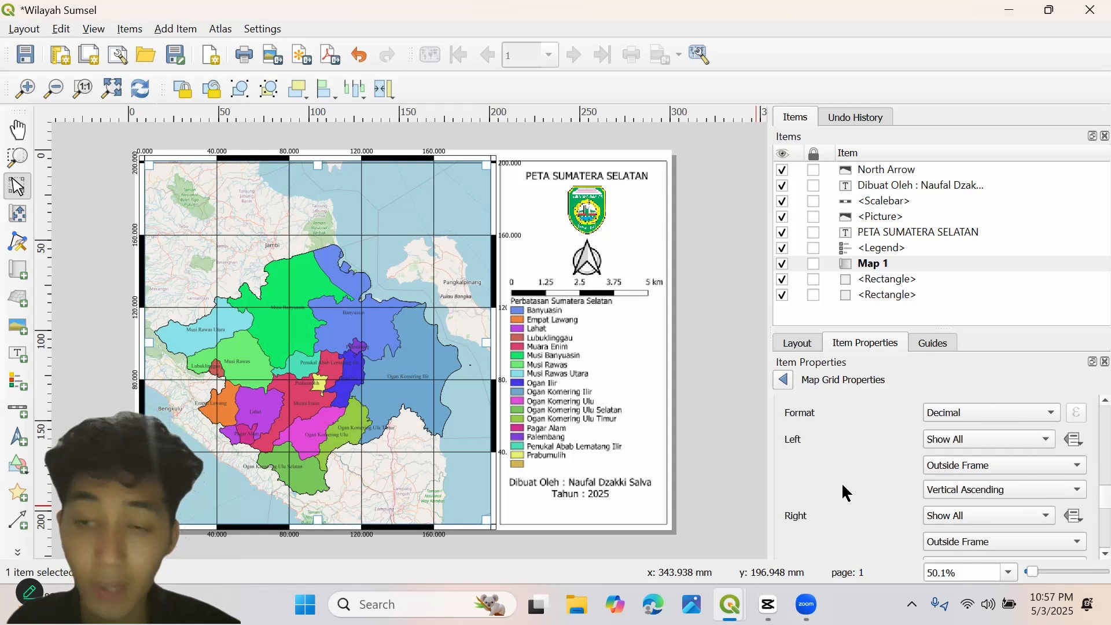
# - Set the orientation of the map grid's right coordinates to Vertical Ascending
pyautogui.scroll(-1, 871, 498)
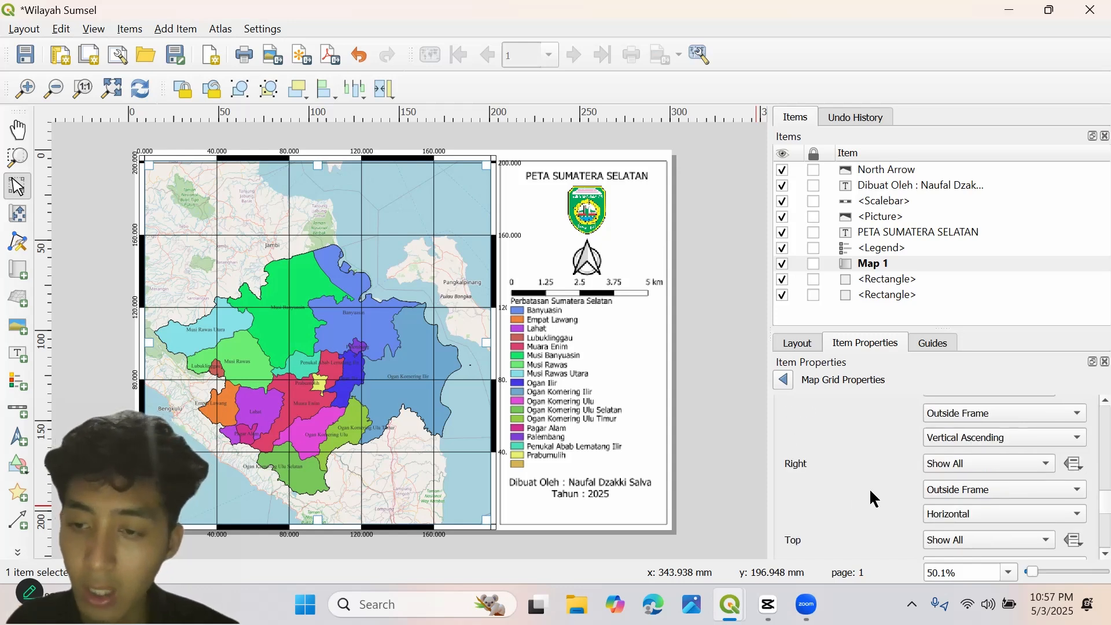
pyautogui.click(1079, 492)
pyautogui.click(1072, 516)
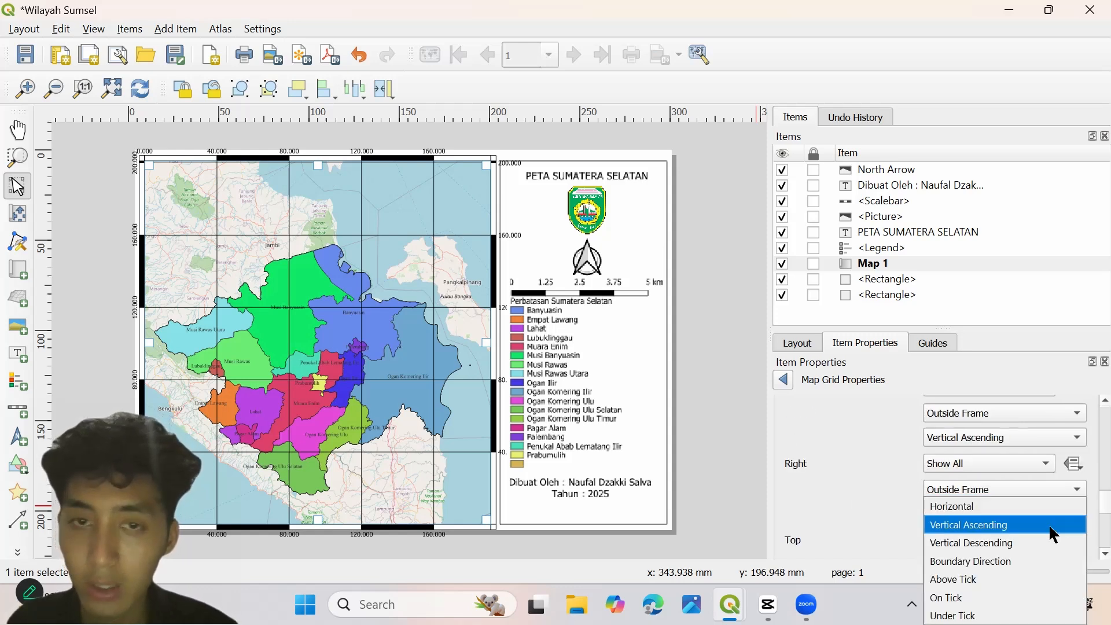
pyautogui.click(1055, 535)
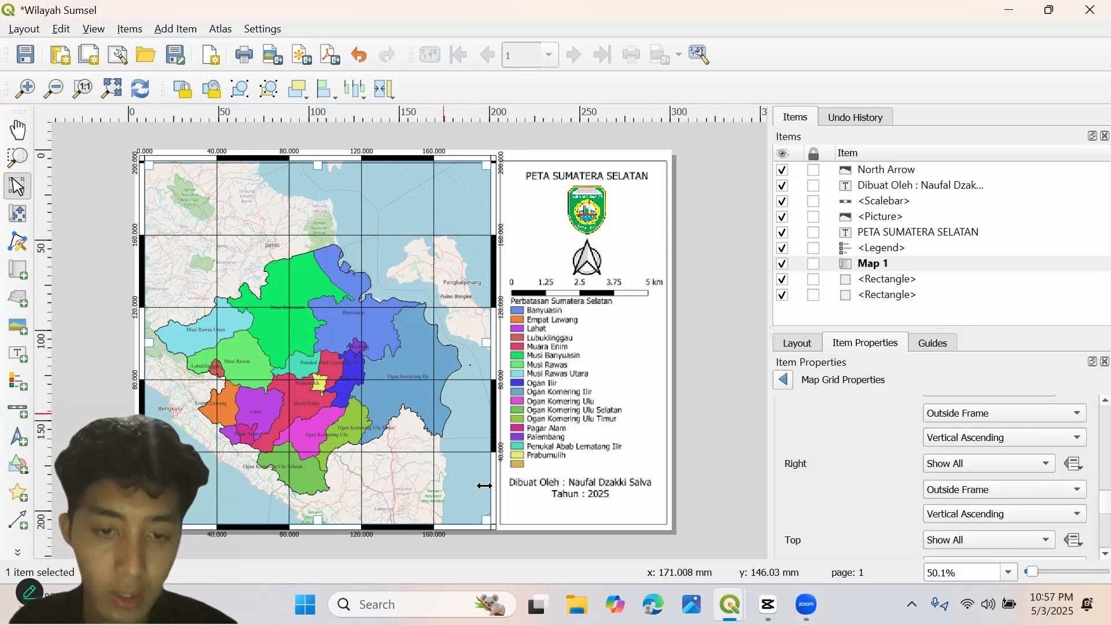
# - Shrink Map 1 from its lower-right corner to uncover the frame rectangle behind it, and delete that rectangle
pyautogui.click(517, 544)
pyautogui.click(484, 513)
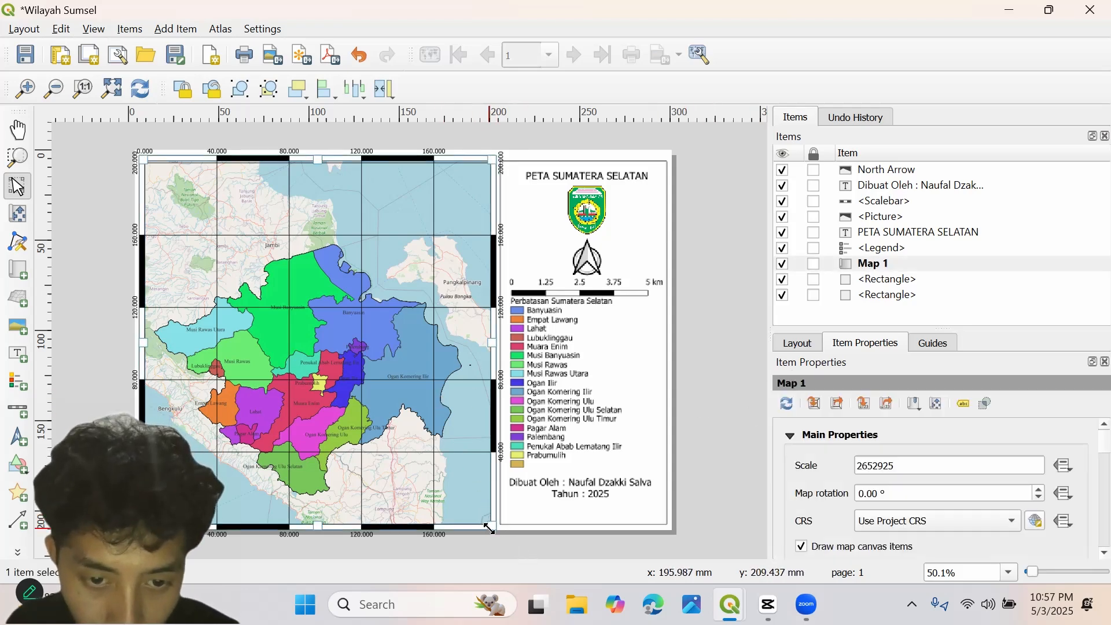
pyautogui.moveTo(489, 529); pyautogui.dragTo(463, 493)
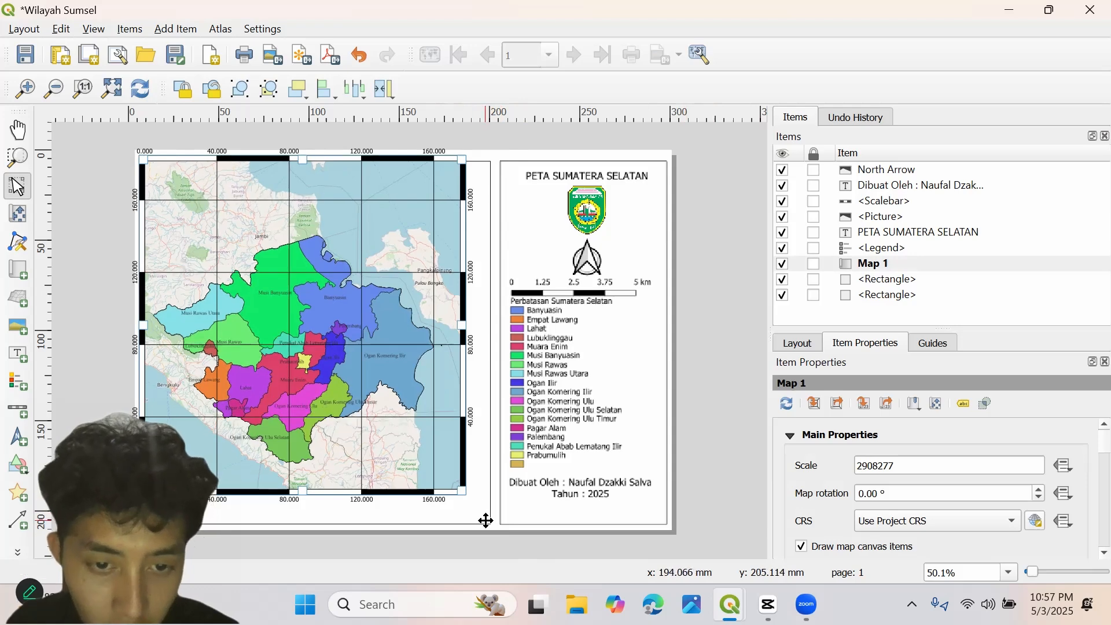
pyautogui.click(486, 521)
pyautogui.press('Delete')
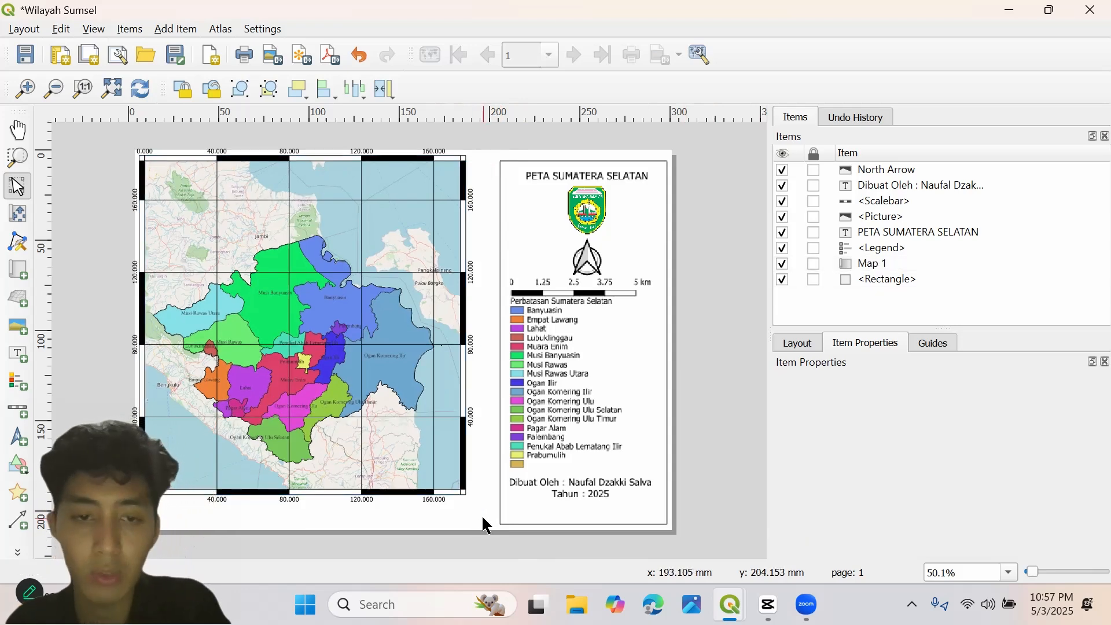
# - Enlarge Map 1 back towards the legend frame, and pull its top and bottom edges inward to fit the coordinate labels on the page
pyautogui.click(465, 491)
pyautogui.moveTo(464, 490); pyautogui.dragTo(492, 524)
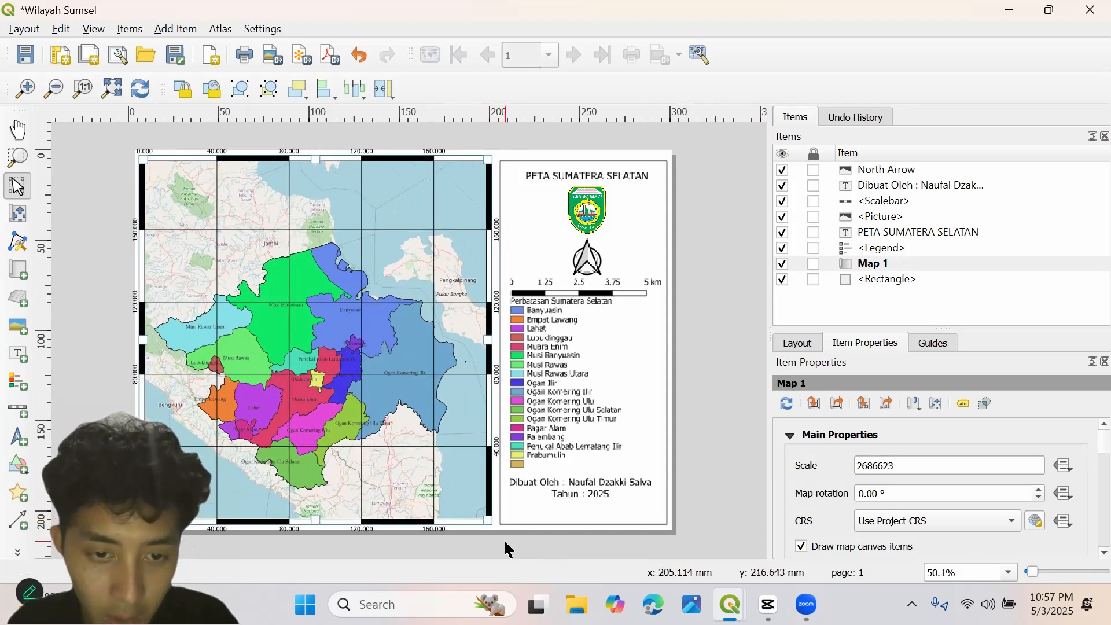
pyautogui.click(503, 539)
pyautogui.click(449, 404)
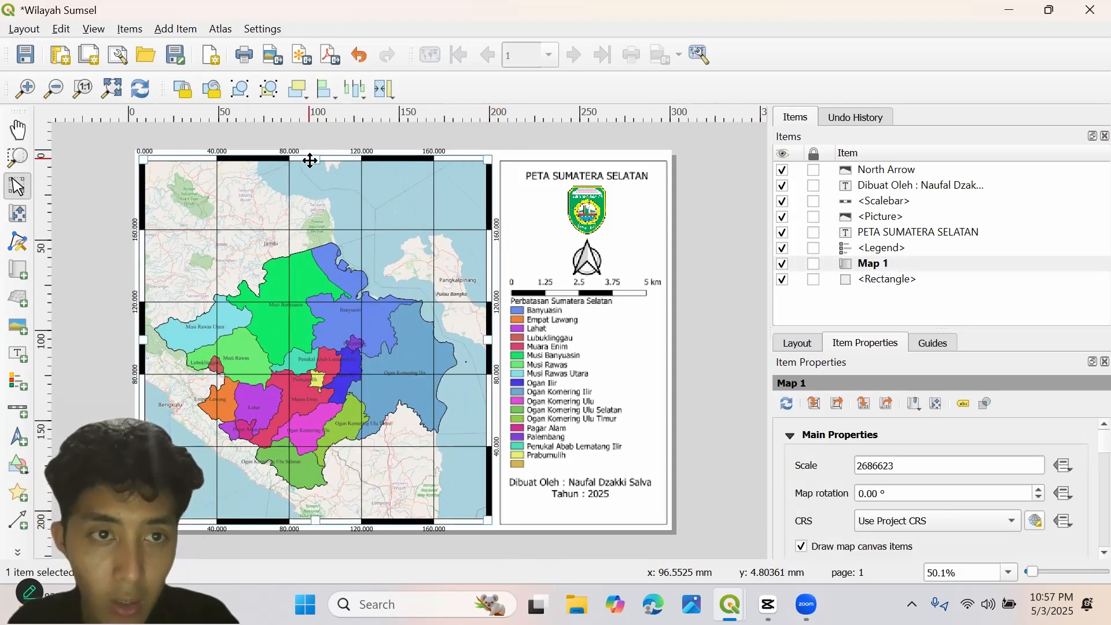
pyautogui.moveTo(313, 166); pyautogui.dragTo(314, 171)
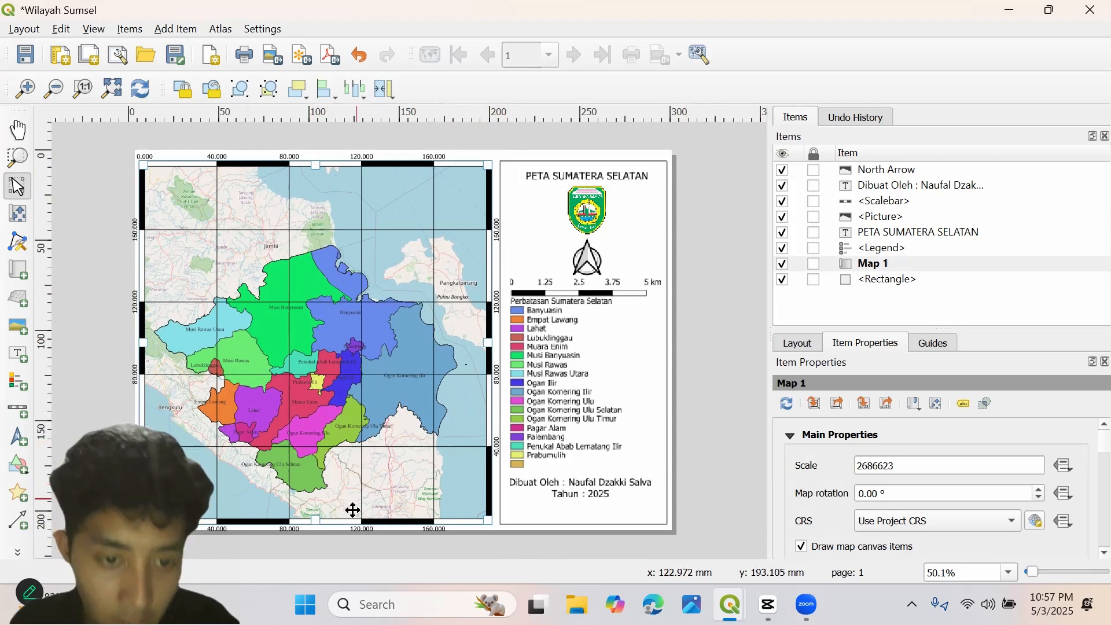
pyautogui.moveTo(316, 516)
pyautogui.mouseDown()
pyautogui.moveTo(492, 548)
pyautogui.moveTo(346, 506)
pyautogui.moveTo(316, 520)
pyautogui.mouseUp()
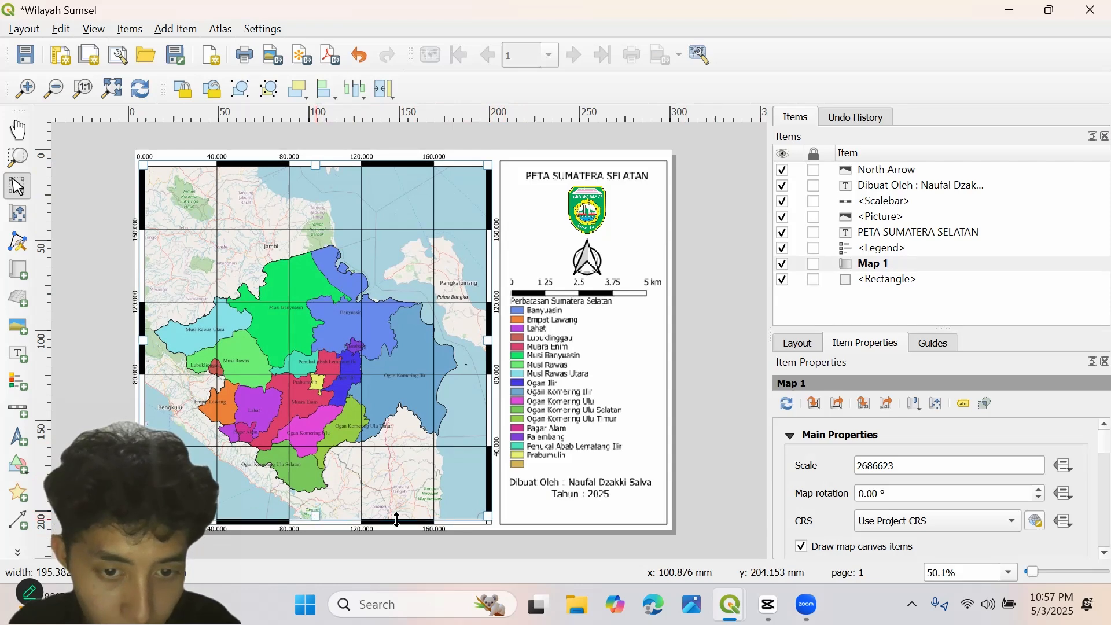
# - Shorten the rectangle around the legend by raising its bottom edge level with the bottom of the map
pyautogui.click(541, 506)
pyautogui.click(565, 522)
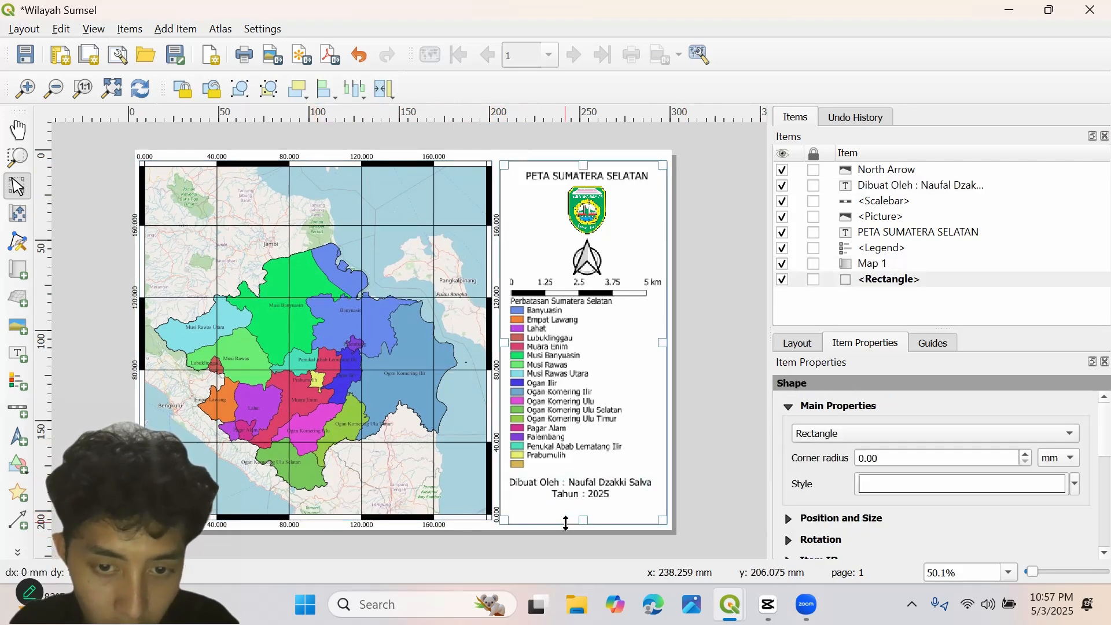
pyautogui.moveTo(580, 522); pyautogui.dragTo(583, 518)
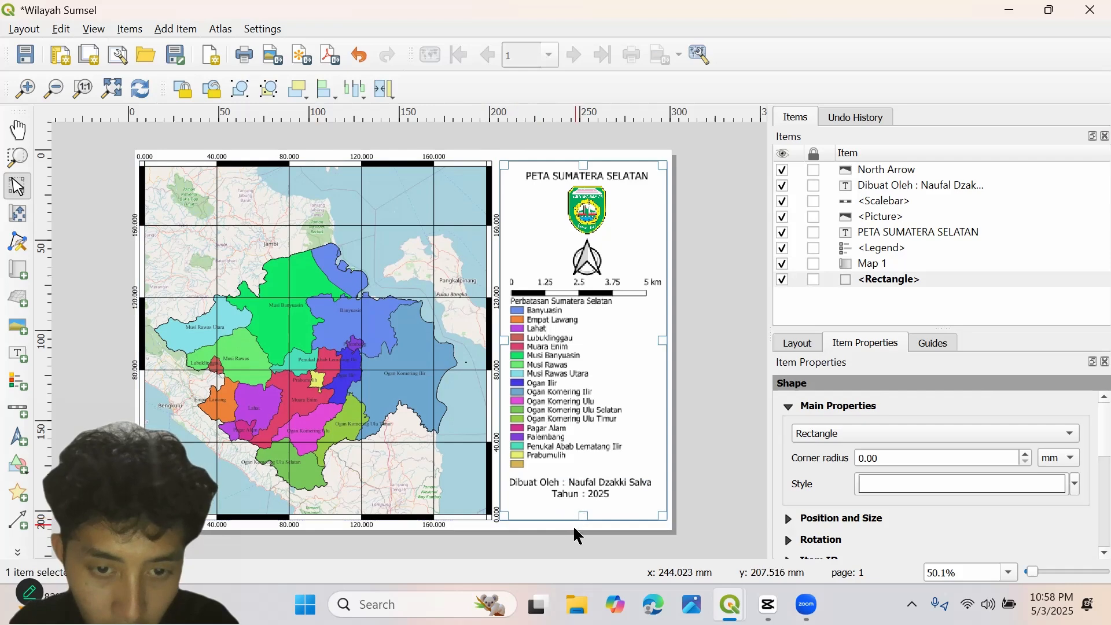
pyautogui.click(568, 536)
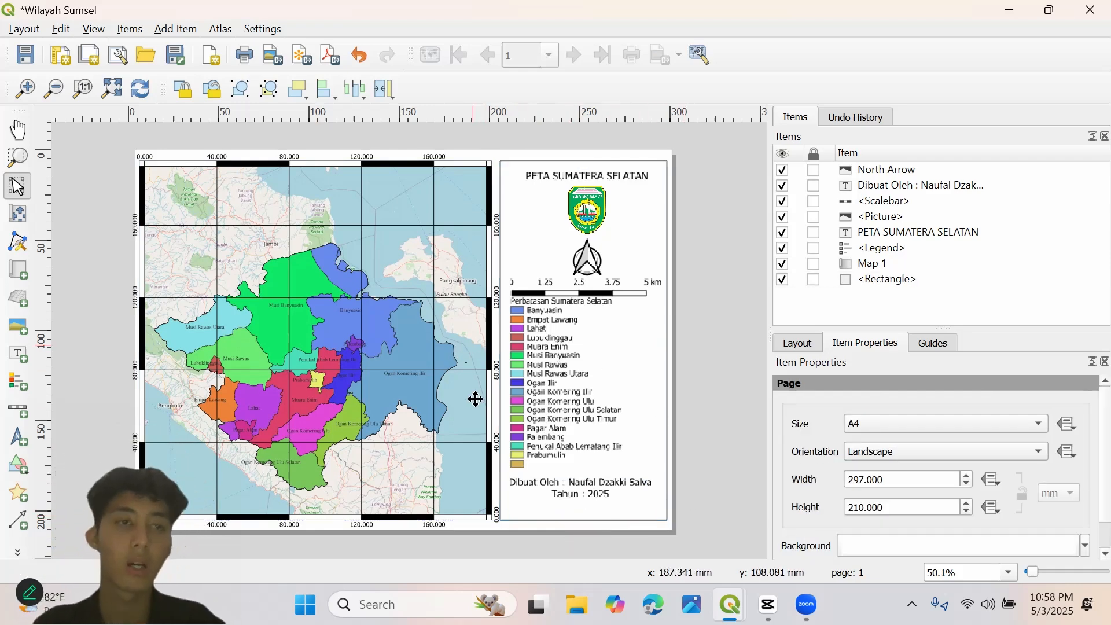
# - Move Map 1's left edge slightly inward to leave room for the left coordinate labels on the page
pyautogui.click(369, 373)
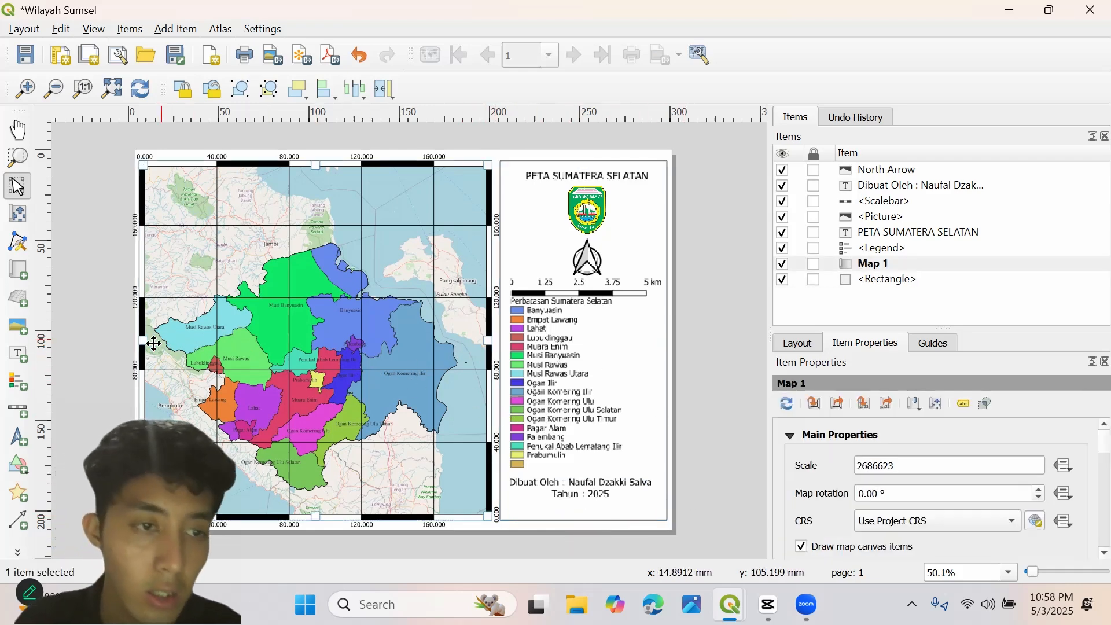
pyautogui.moveTo(144, 340); pyautogui.dragTo(149, 340)
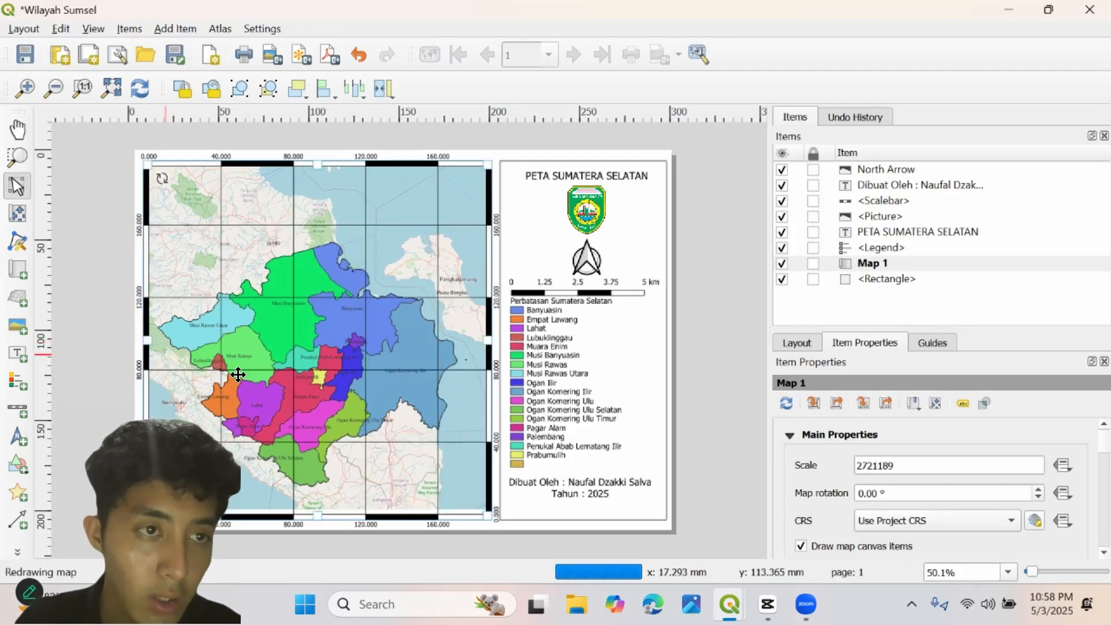
pyautogui.click(716, 398)
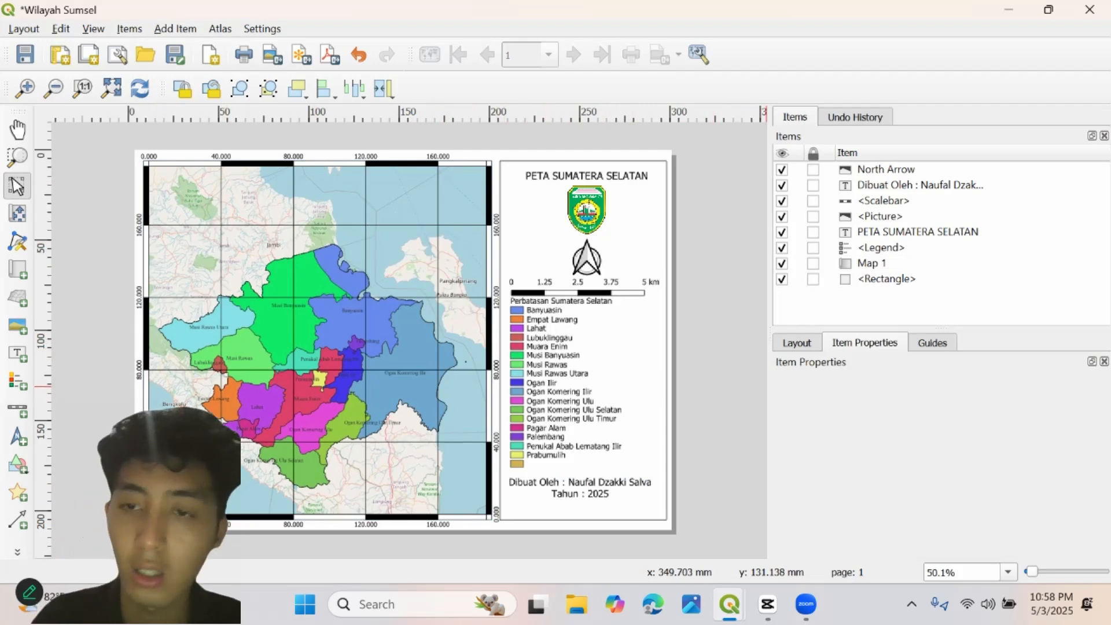
# - Start exporting the print layout as a PDF named Wilayah Sumsel in the gis folder
pyautogui.click(797, 343)
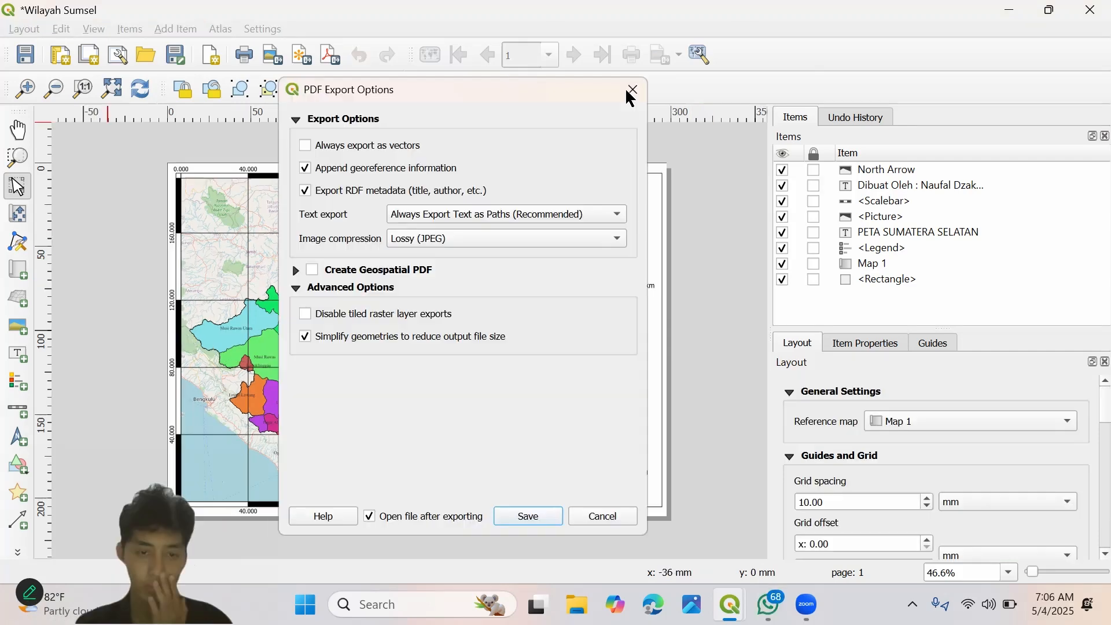
pyautogui.click(628, 92)
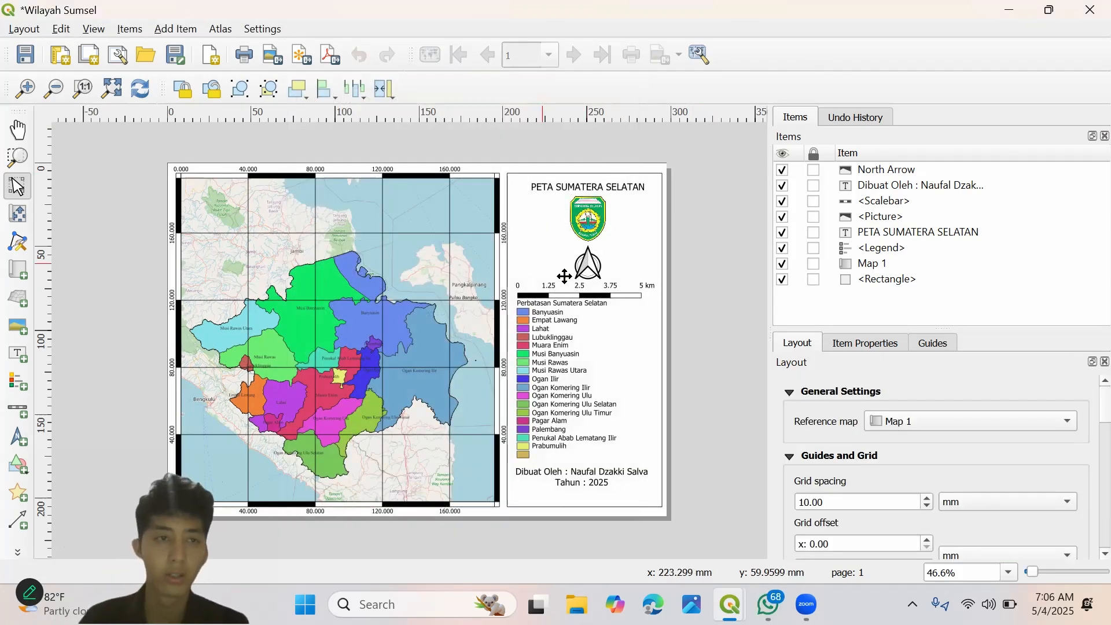
pyautogui.click(24, 29)
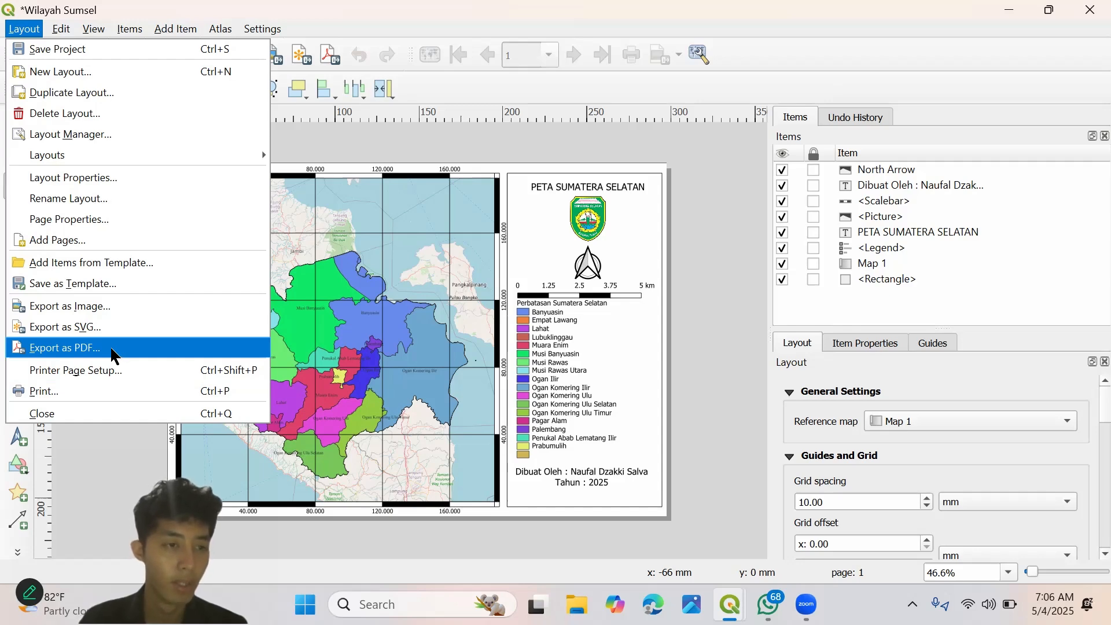
pyautogui.click(111, 349)
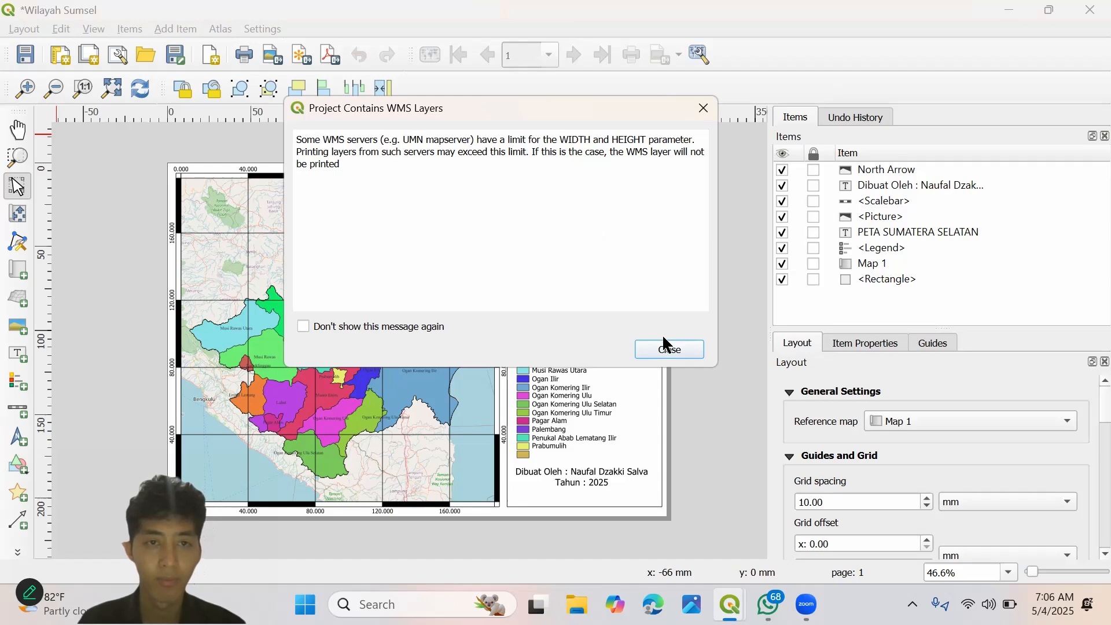
pyautogui.click(666, 349)
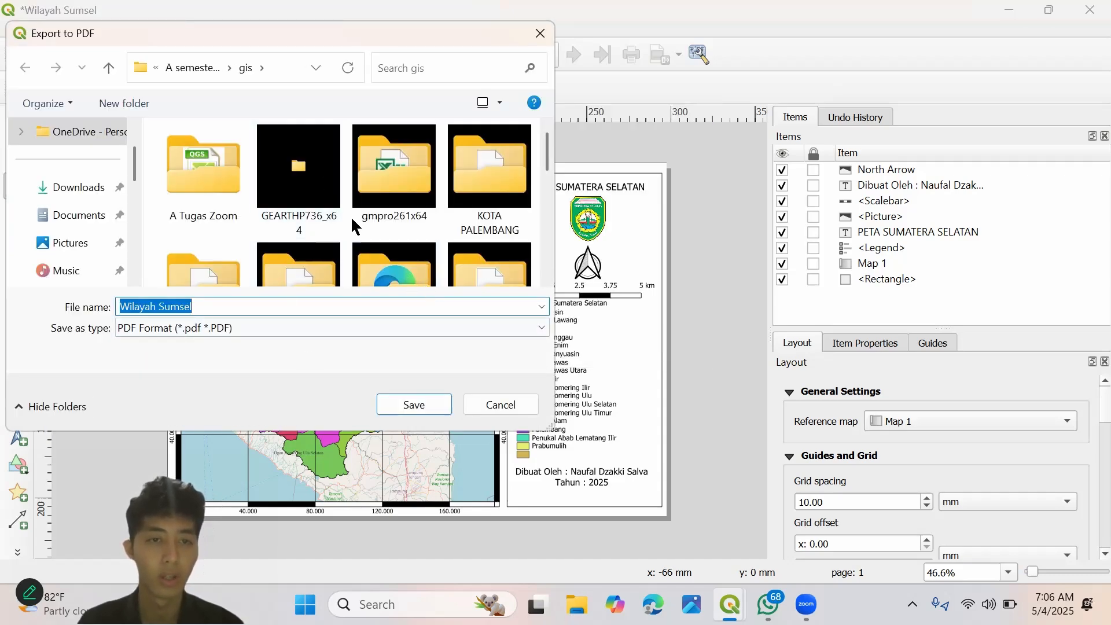
pyautogui.scroll(-3, 351, 216)
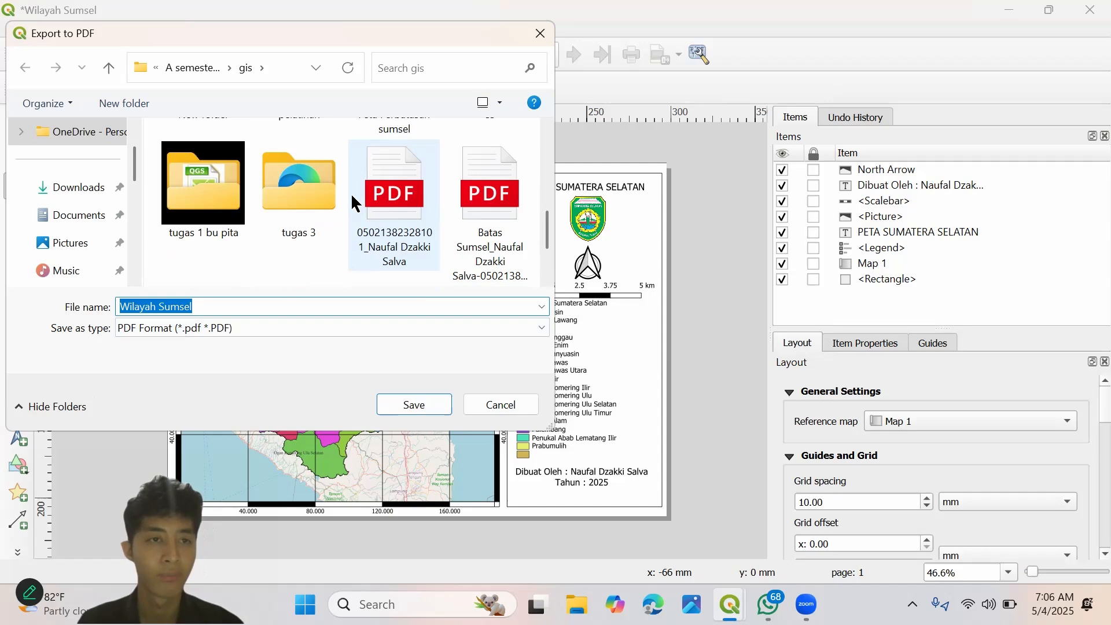
pyautogui.click(415, 404)
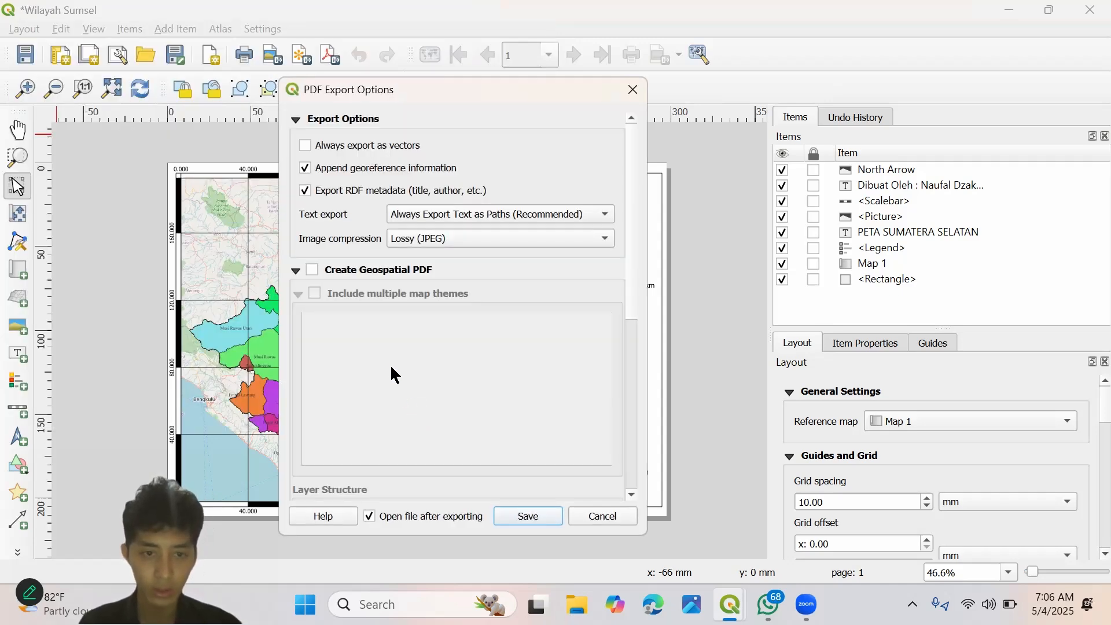
# - Set the PDF to always export as vectors and review the geospatial, layer structure and advanced options
pyautogui.click(316, 150)
pyautogui.scroll(-5, 540, 382)
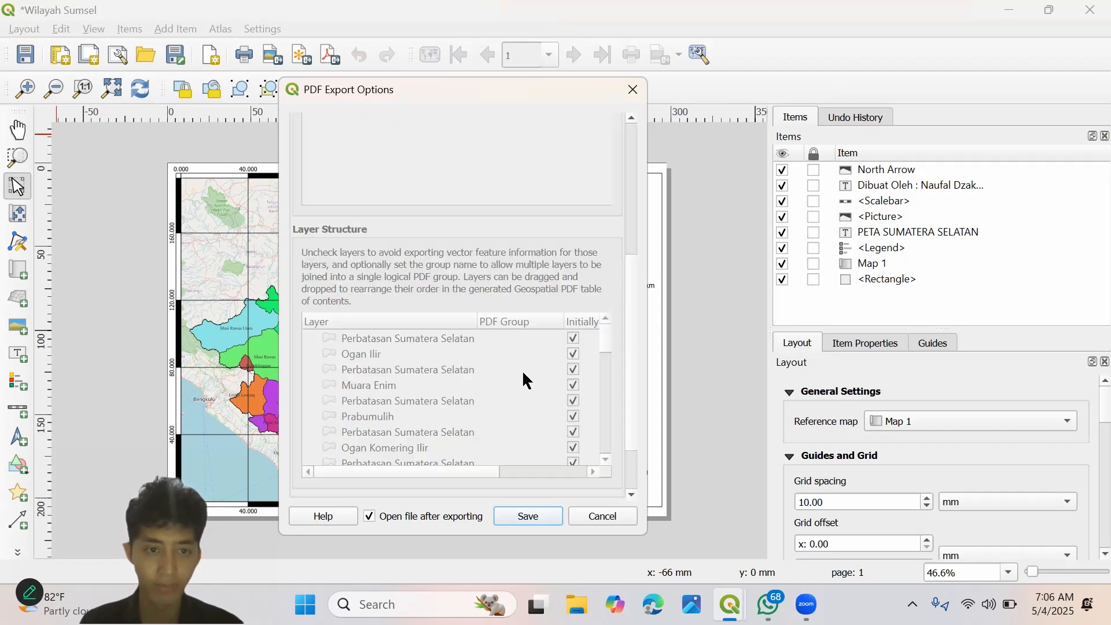
pyautogui.scroll(-2, 472, 392)
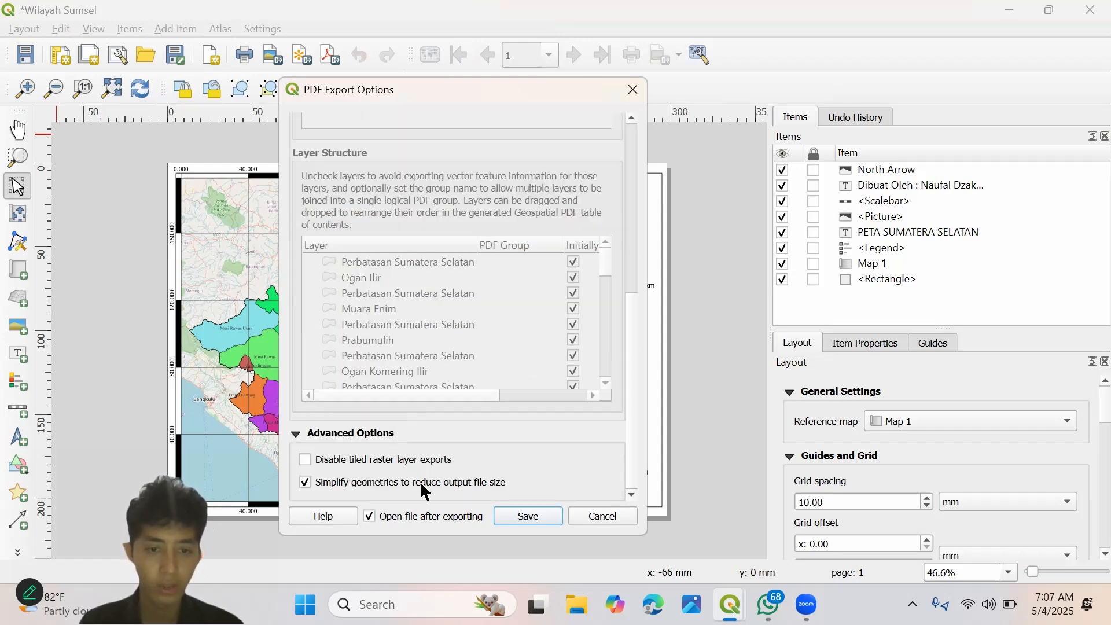
pyautogui.scroll(3, 408, 454)
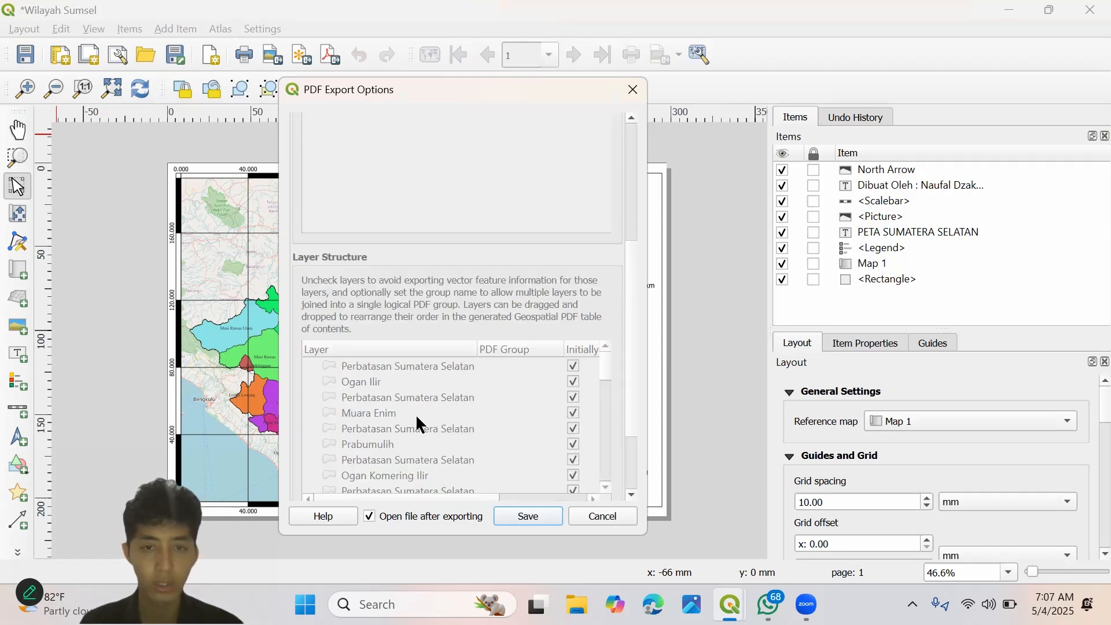
pyautogui.scroll(7, 417, 426)
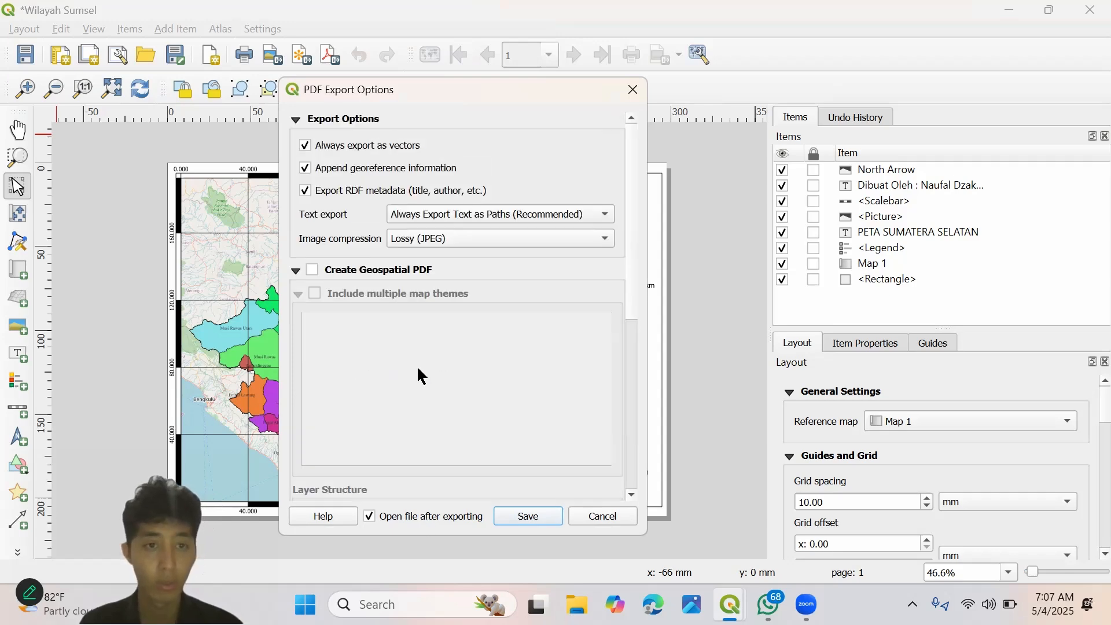
# - Export the PDF with these options, check the full map page in the opened file, and close it
pyautogui.click(529, 520)
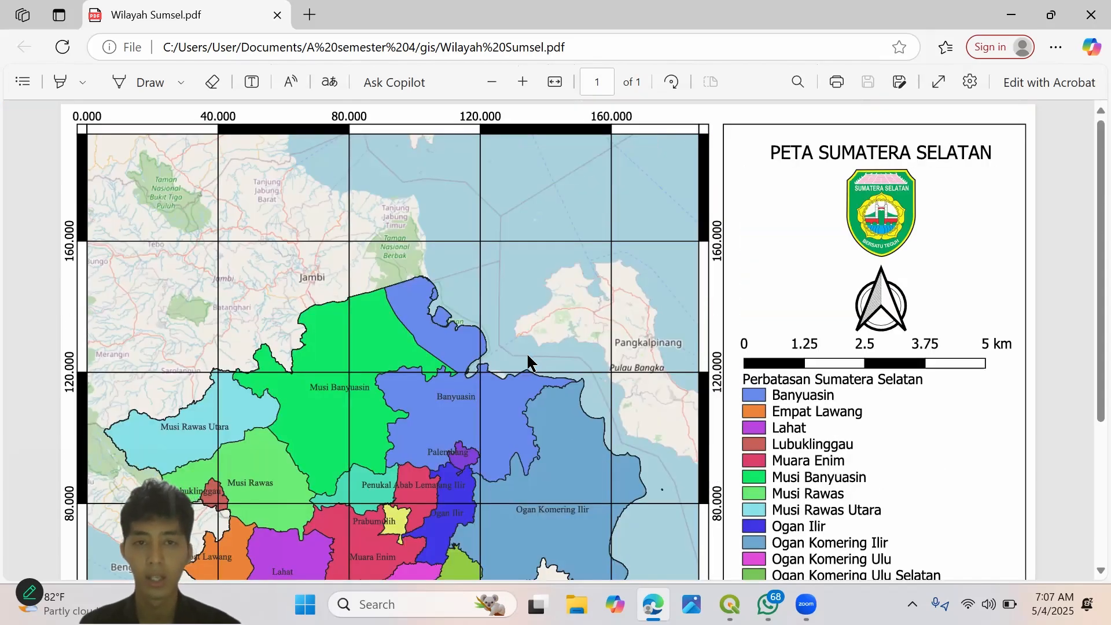
pyautogui.scroll(-3, 526, 352)
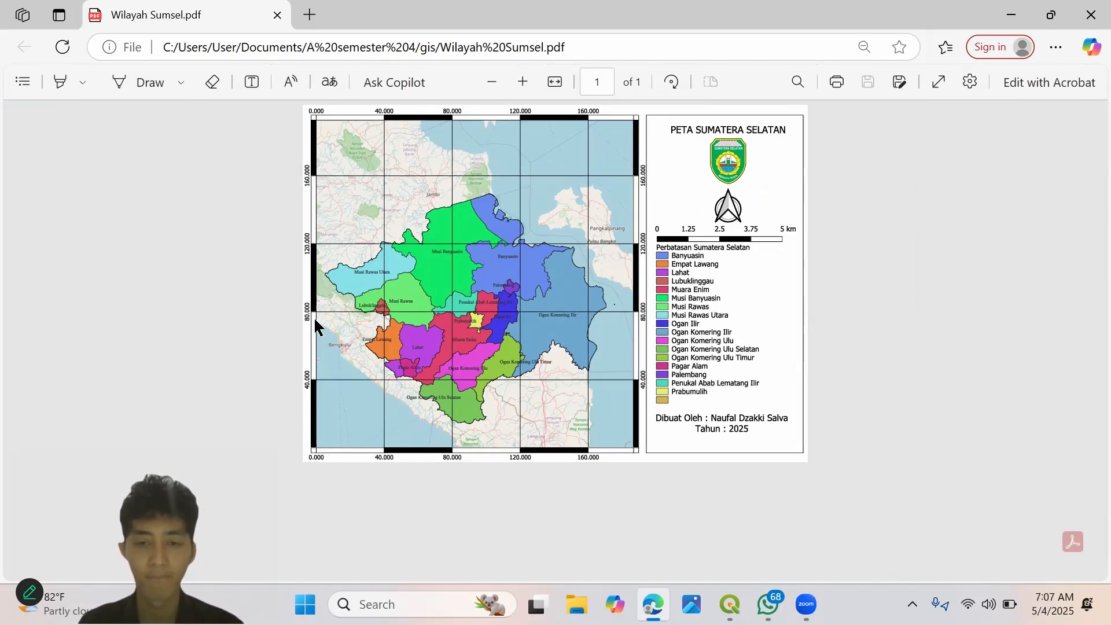
pyautogui.click(1086, 16)
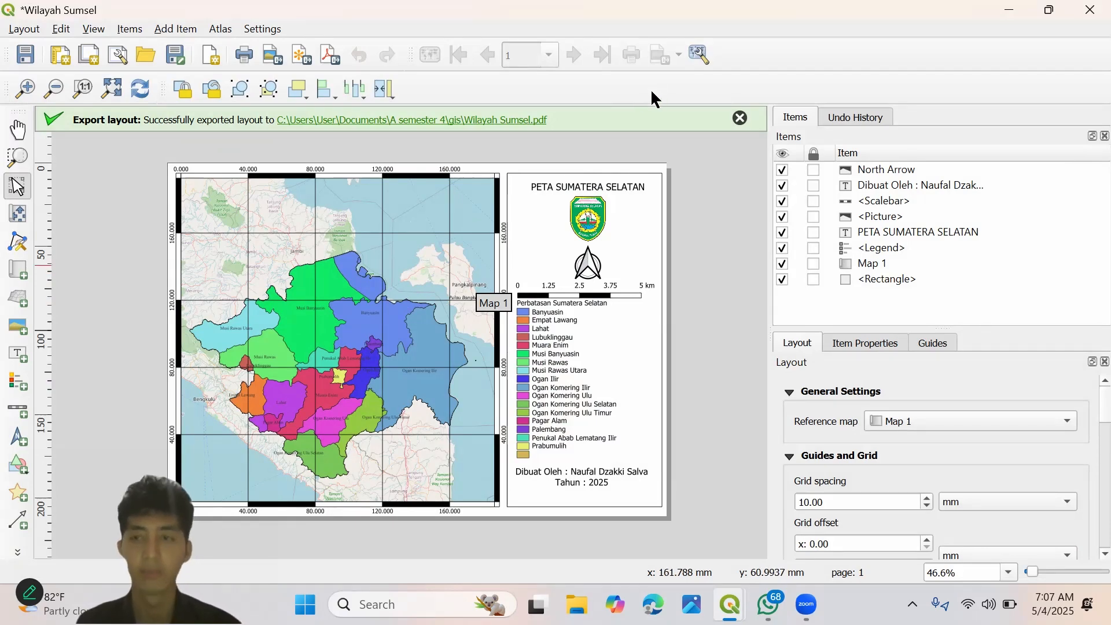
pyautogui.moveTo(806, 604)
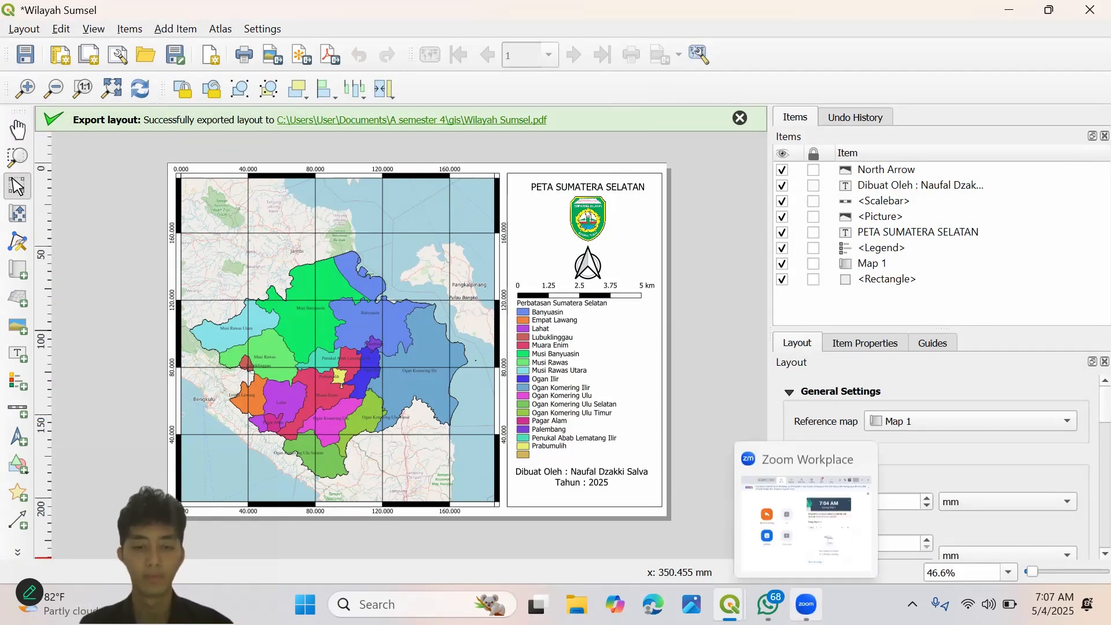
pyautogui.moveTo(904, 42)
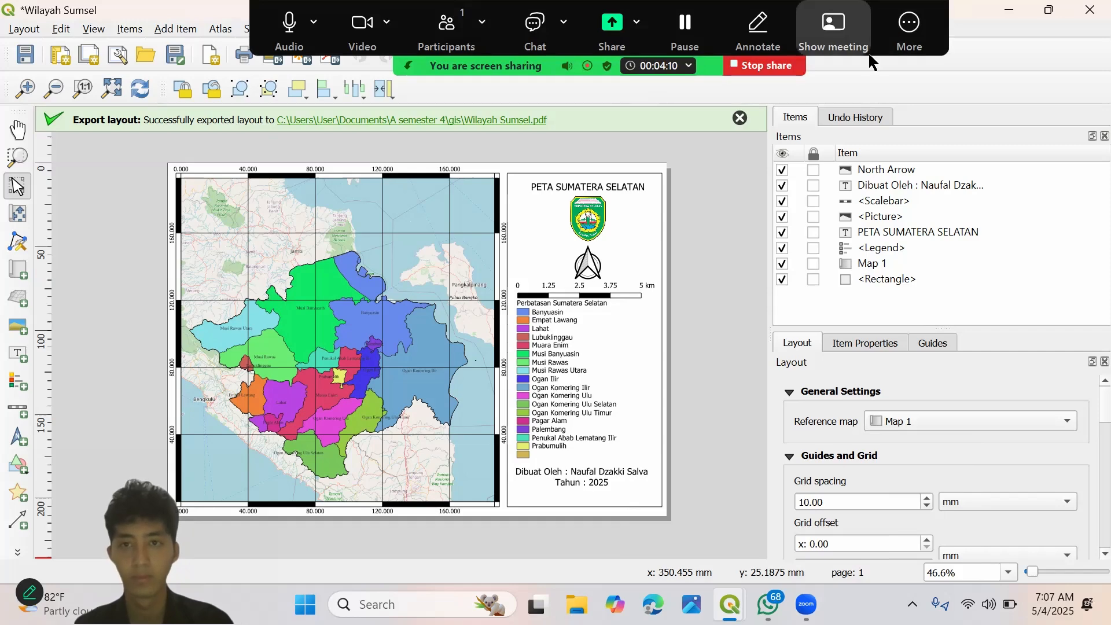
pyautogui.click(906, 30)
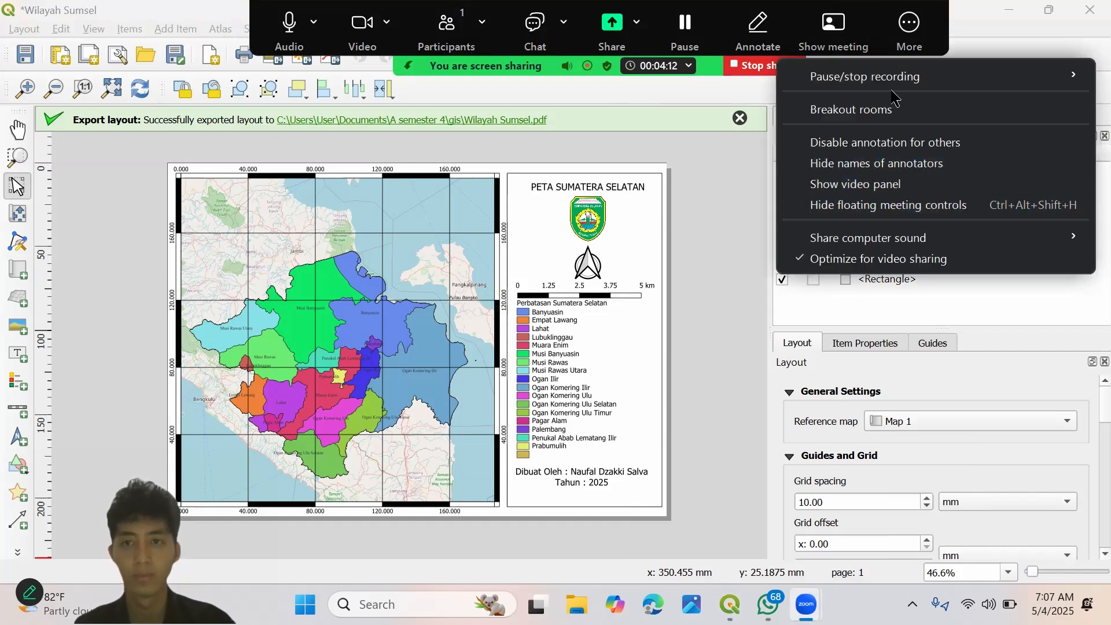